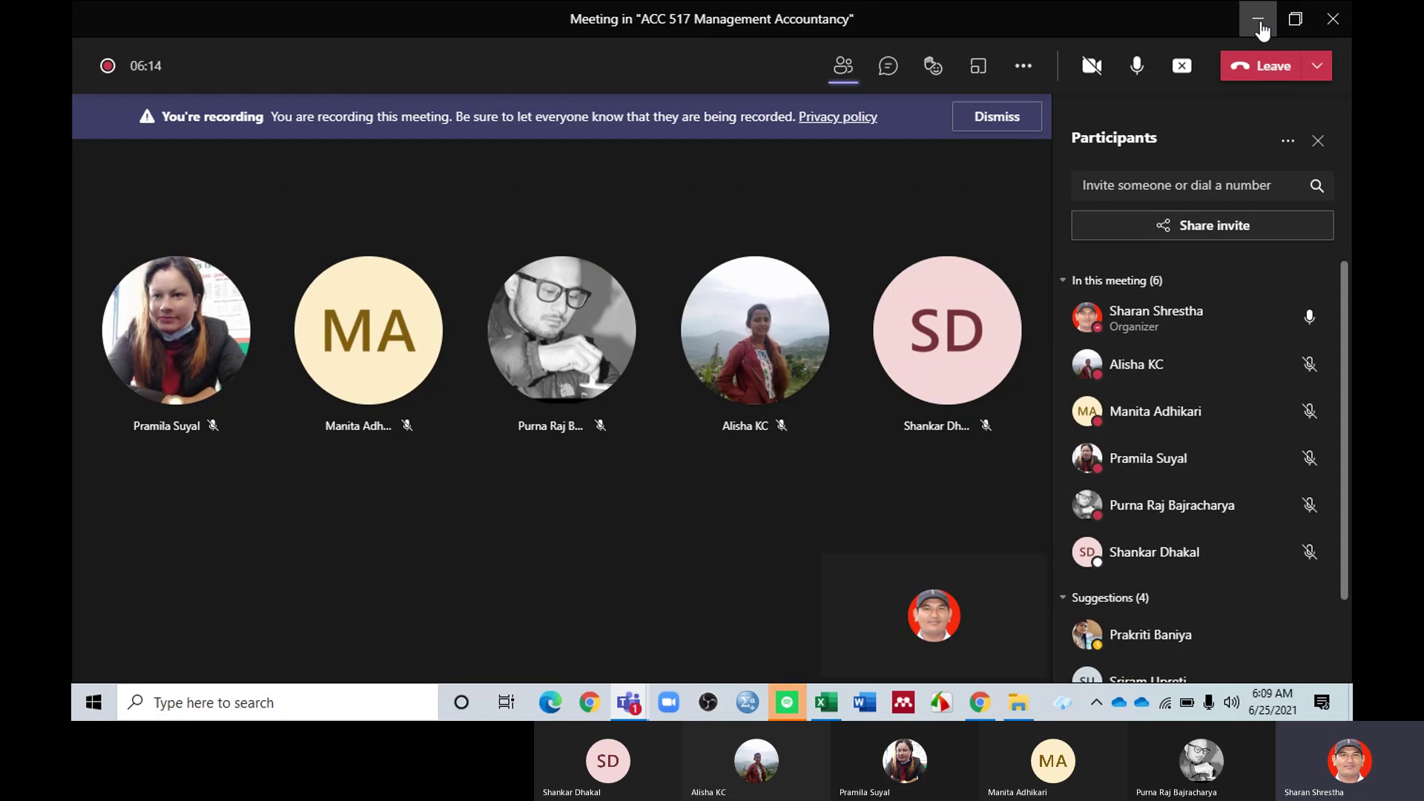
Step: Switch to the Excel workbook and examine the LPP resource table, objective function and constraints on sheet CV 10
click(1261, 21)
scroll(549, 488, up, 1)
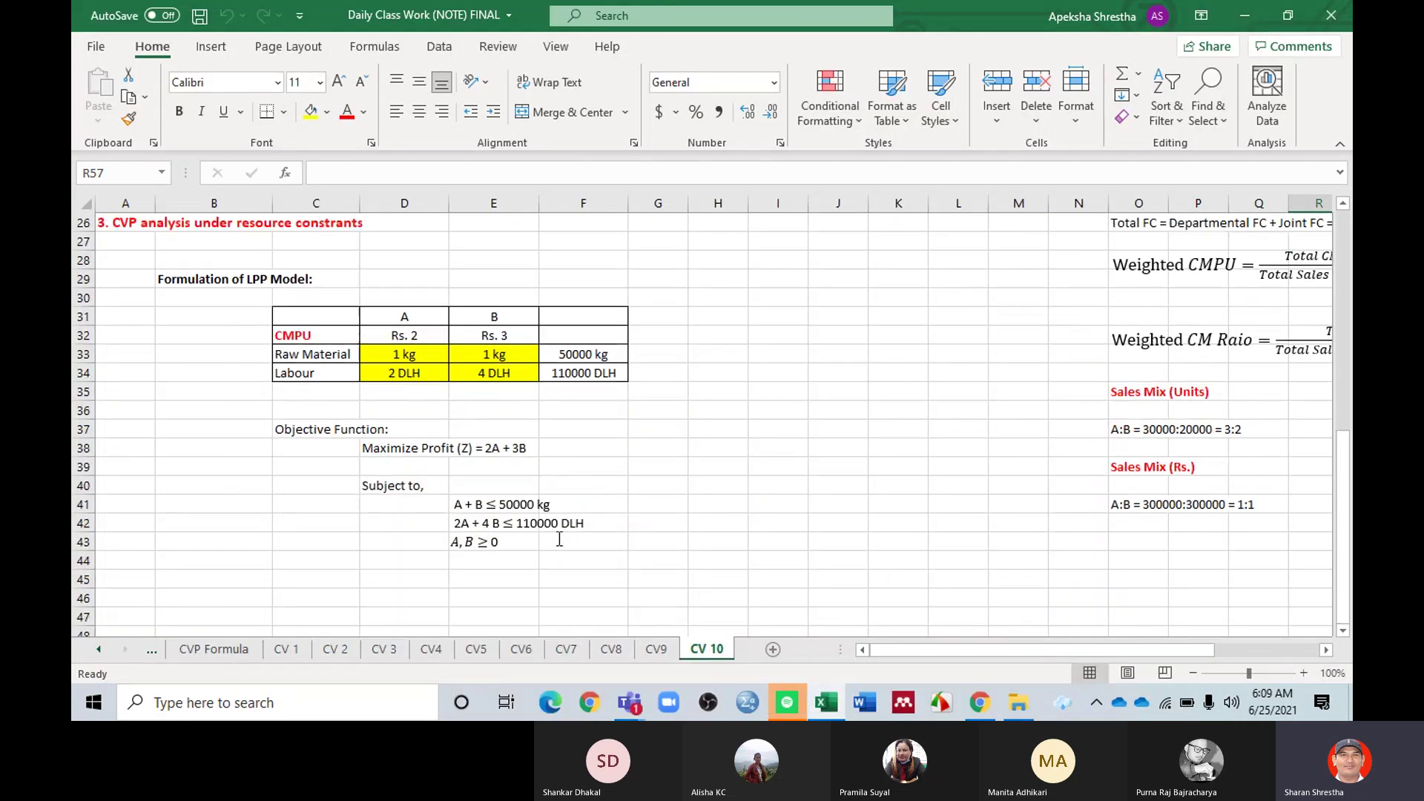
scroll(548, 488, down, 1)
scroll(548, 488, up, 1)
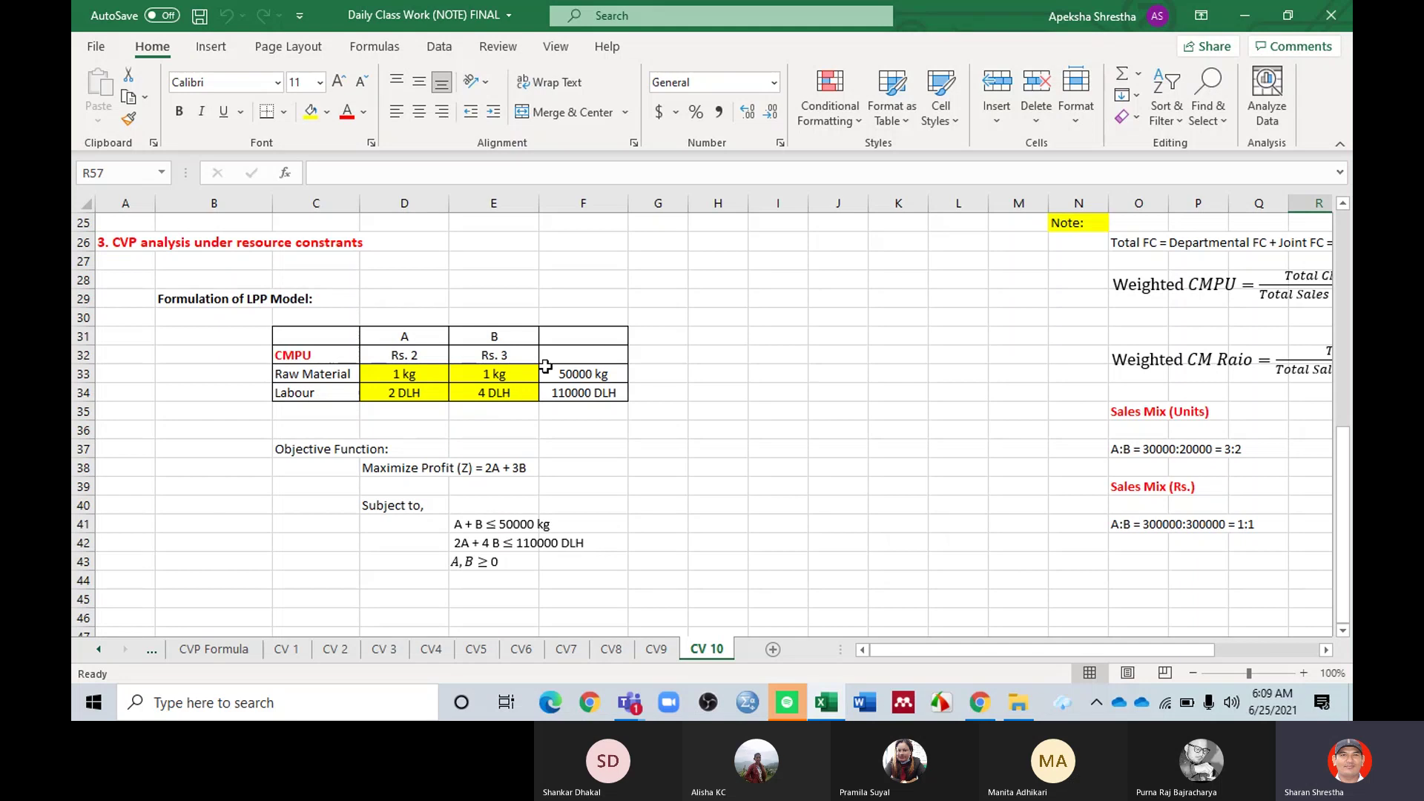
scroll(467, 416, up, 7)
scroll(468, 416, down, 8)
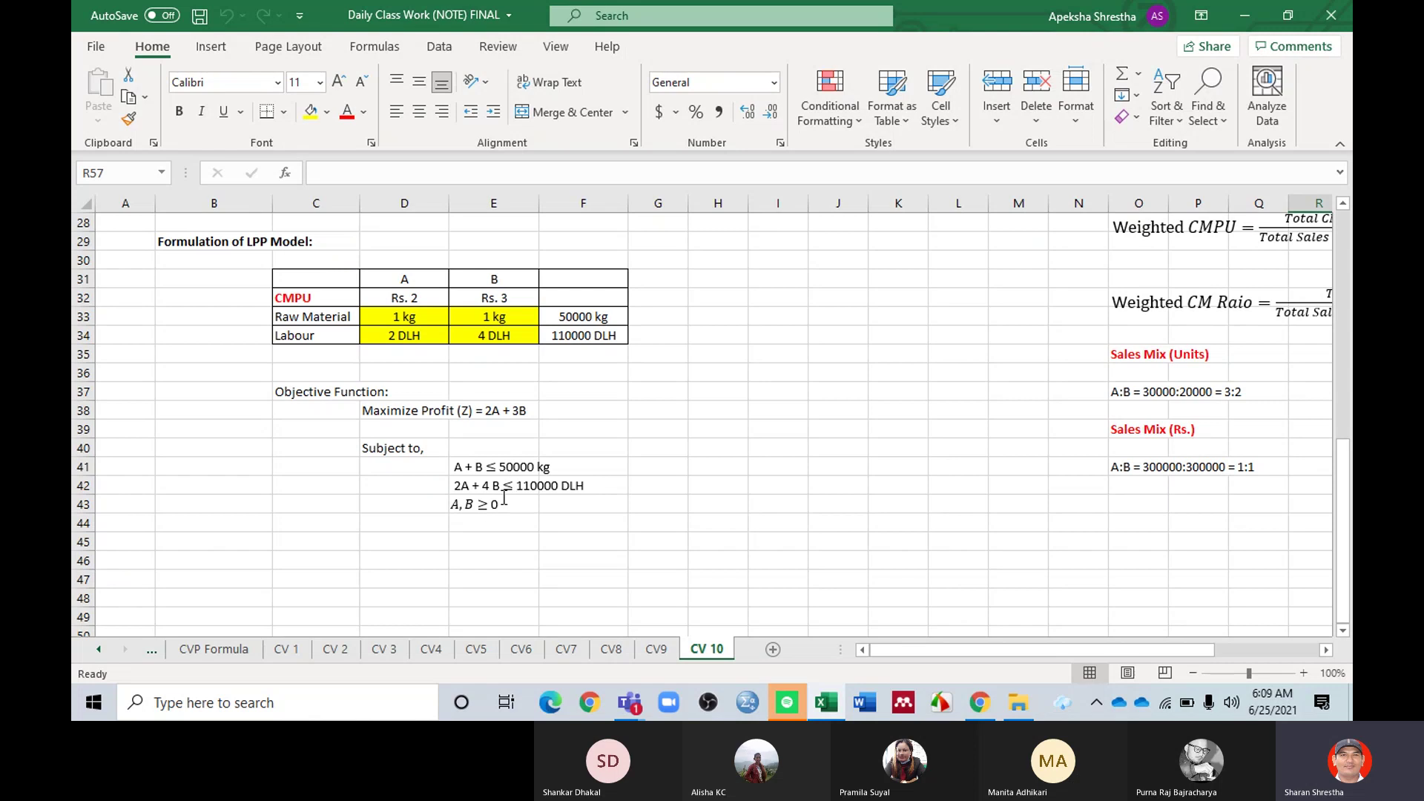
scroll(505, 497, down, 2)
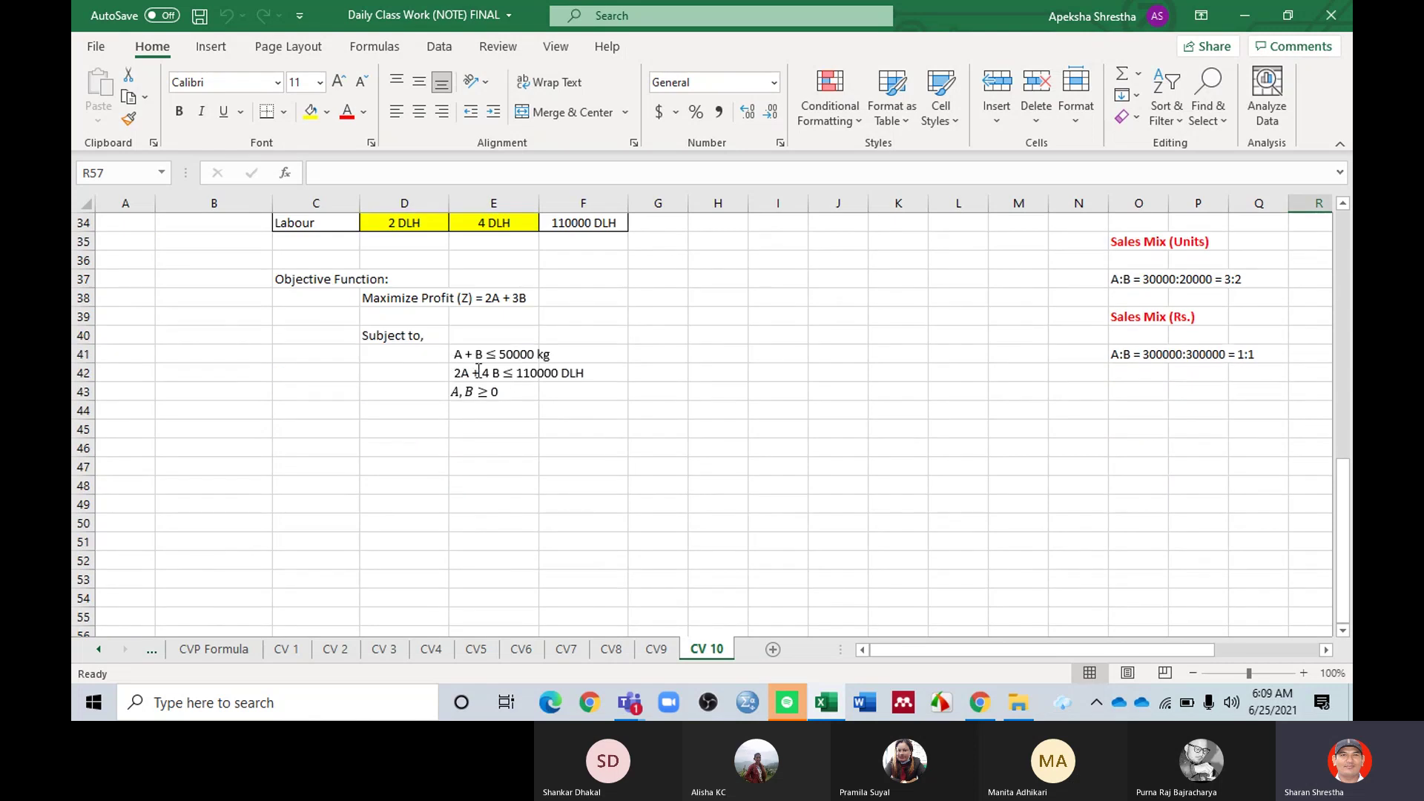
scroll(478, 375, up, 1)
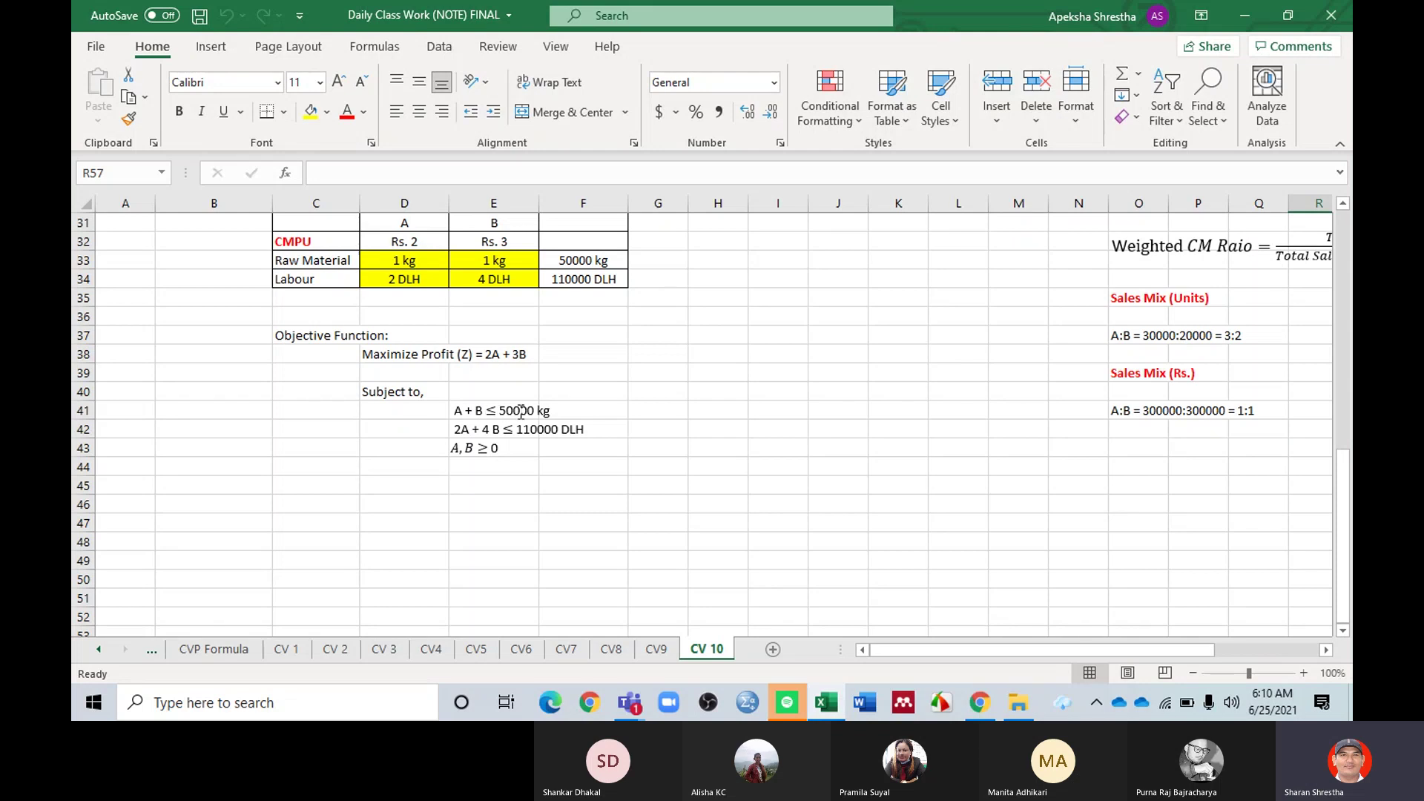
scroll(546, 408, up, 1)
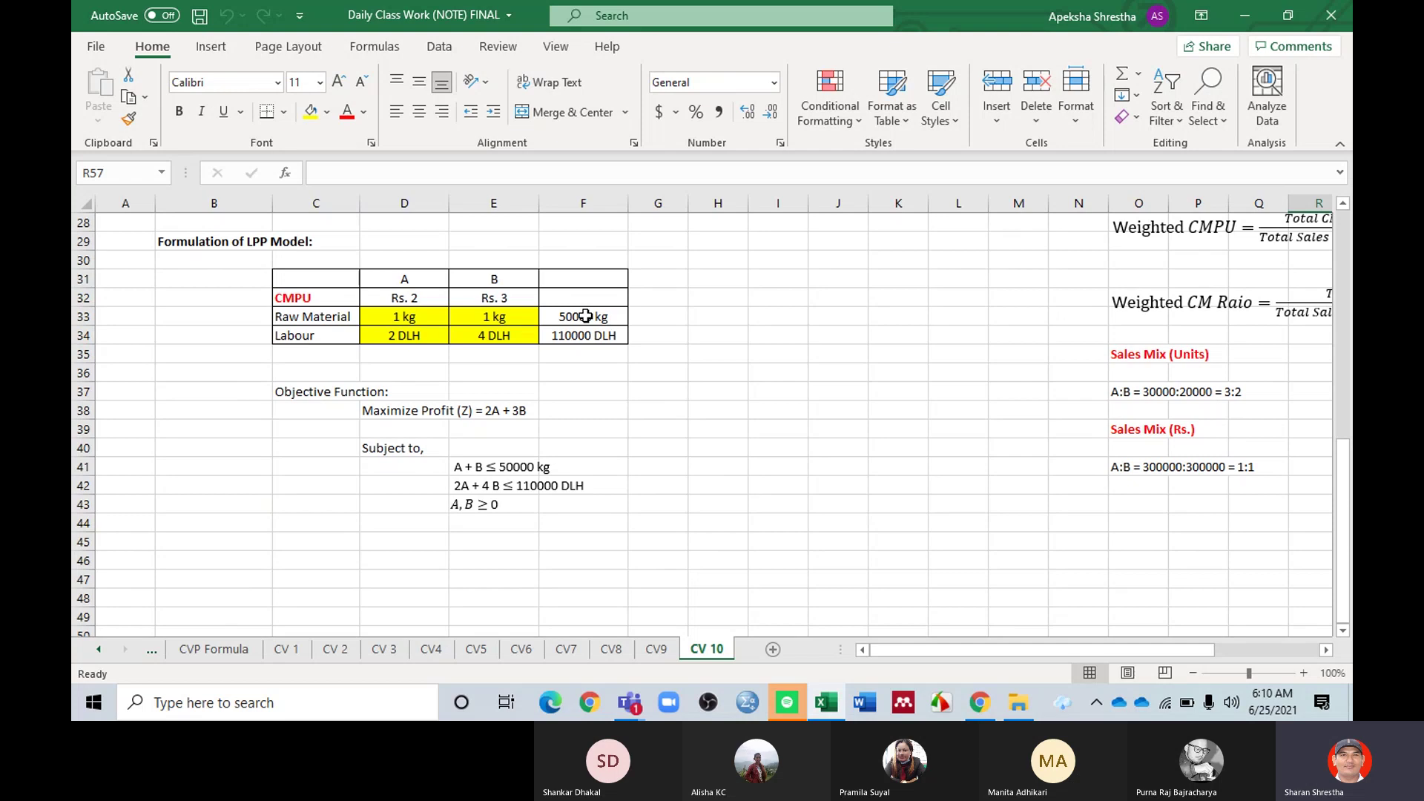
scroll(586, 316, down, 1)
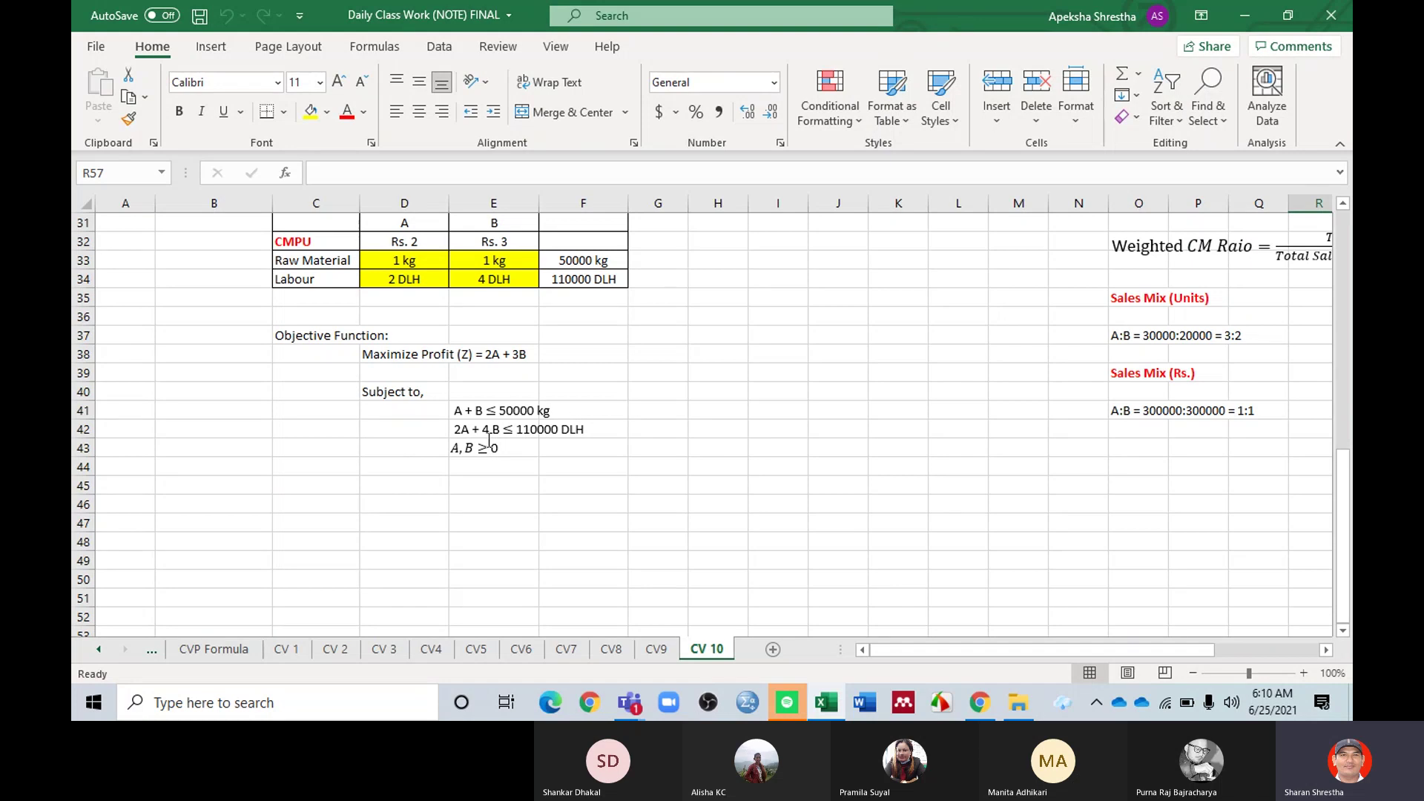
scroll(473, 466, down, 1)
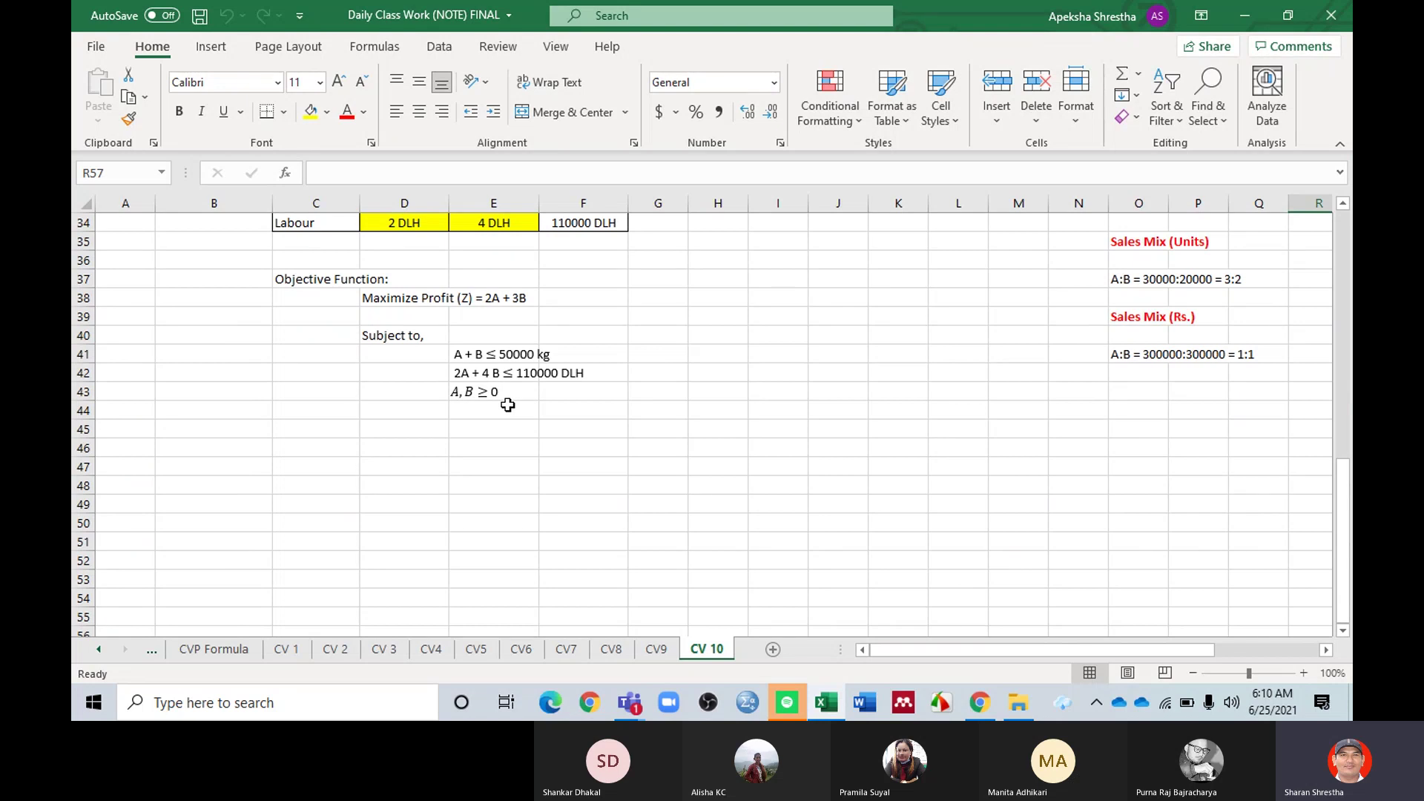
scroll(490, 405, up, 1)
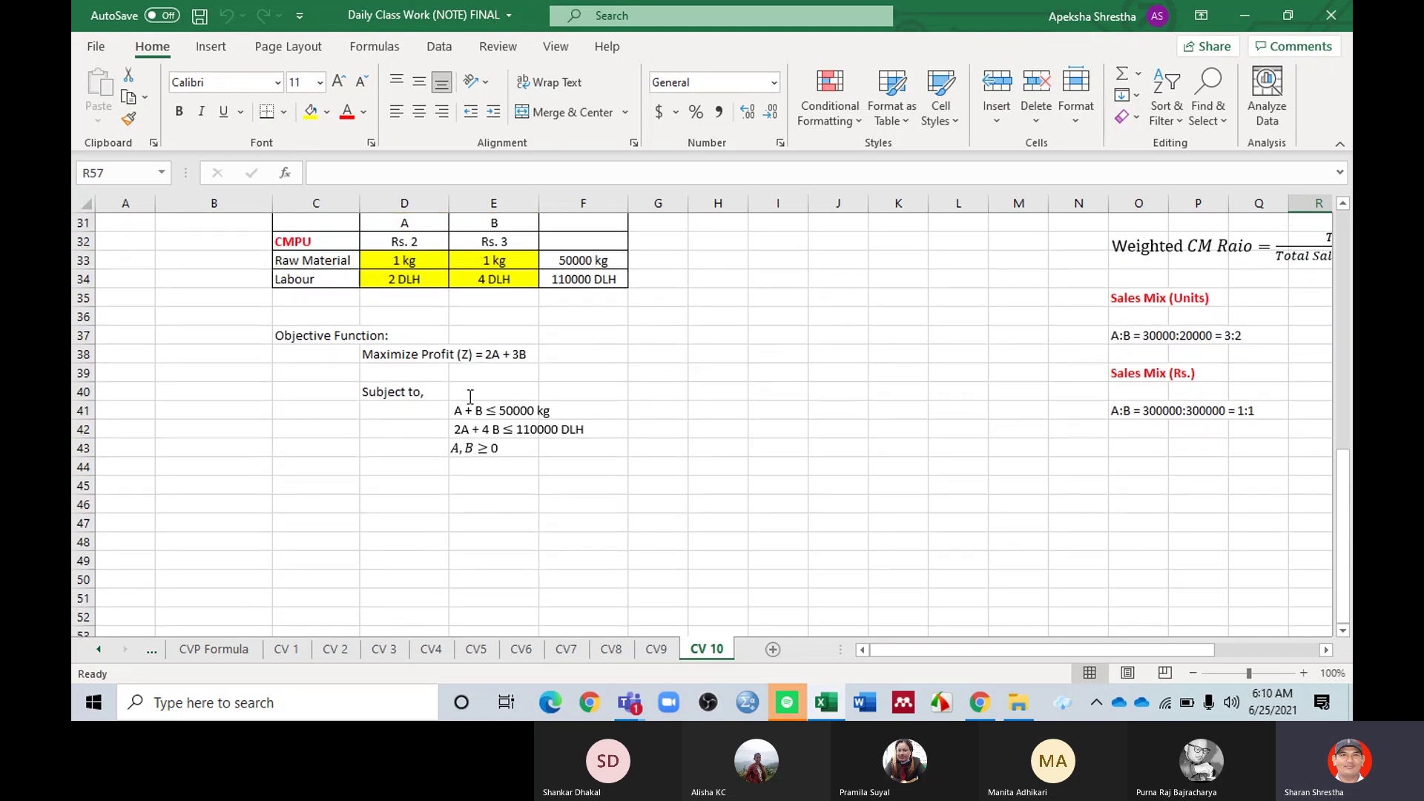
scroll(468, 397, down, 2)
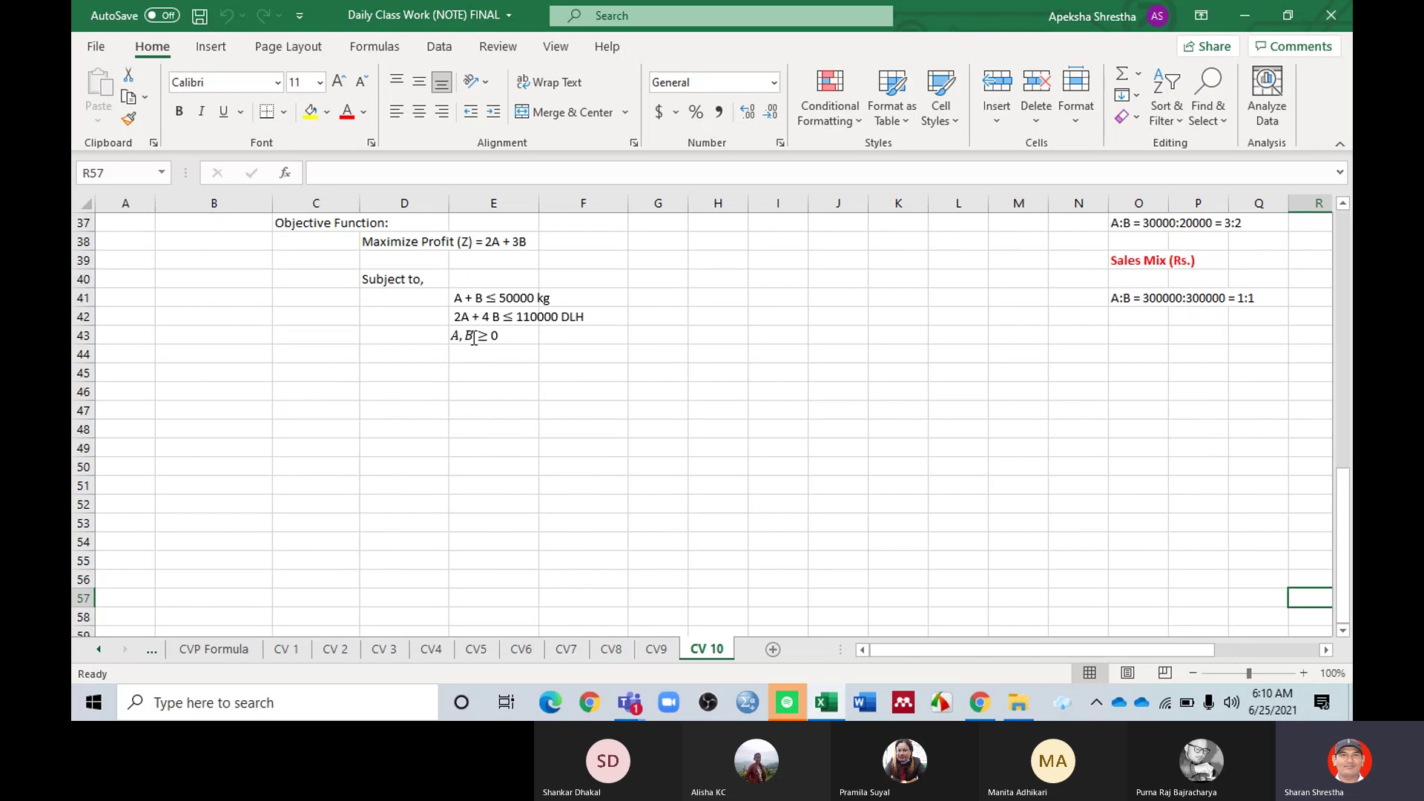
Step: Enter the label "Equation:" in cell D45 below the constraints
click(404, 370)
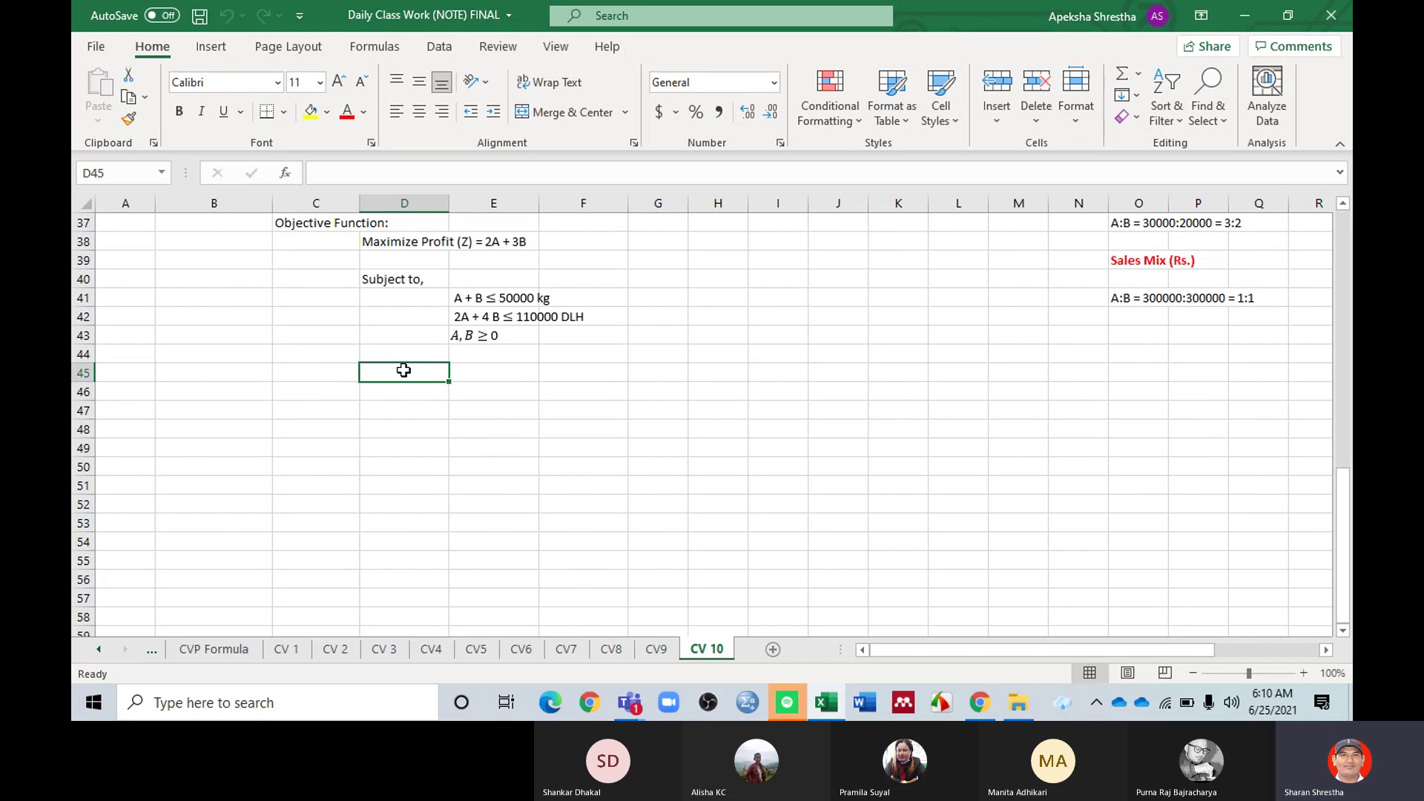
text(E)
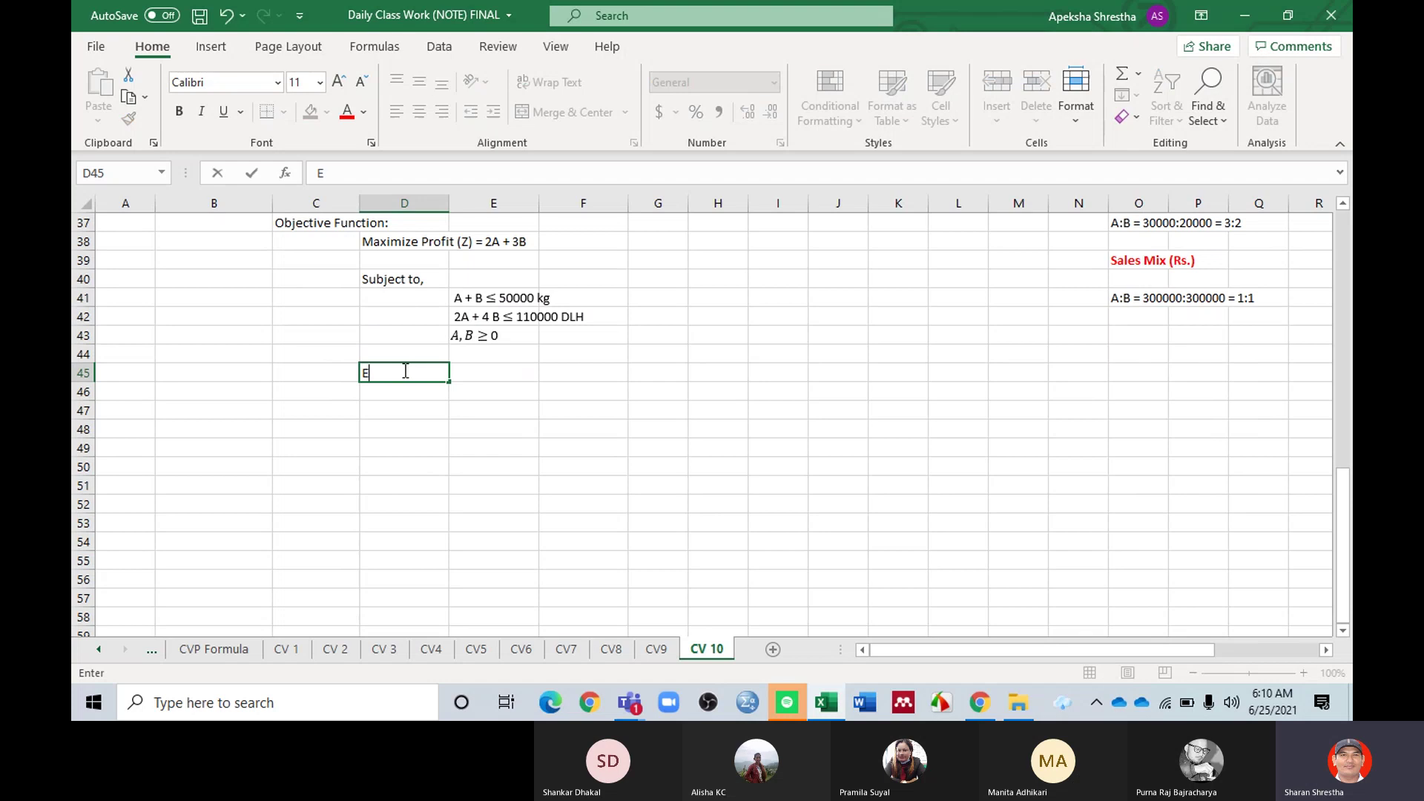
text(quatio)
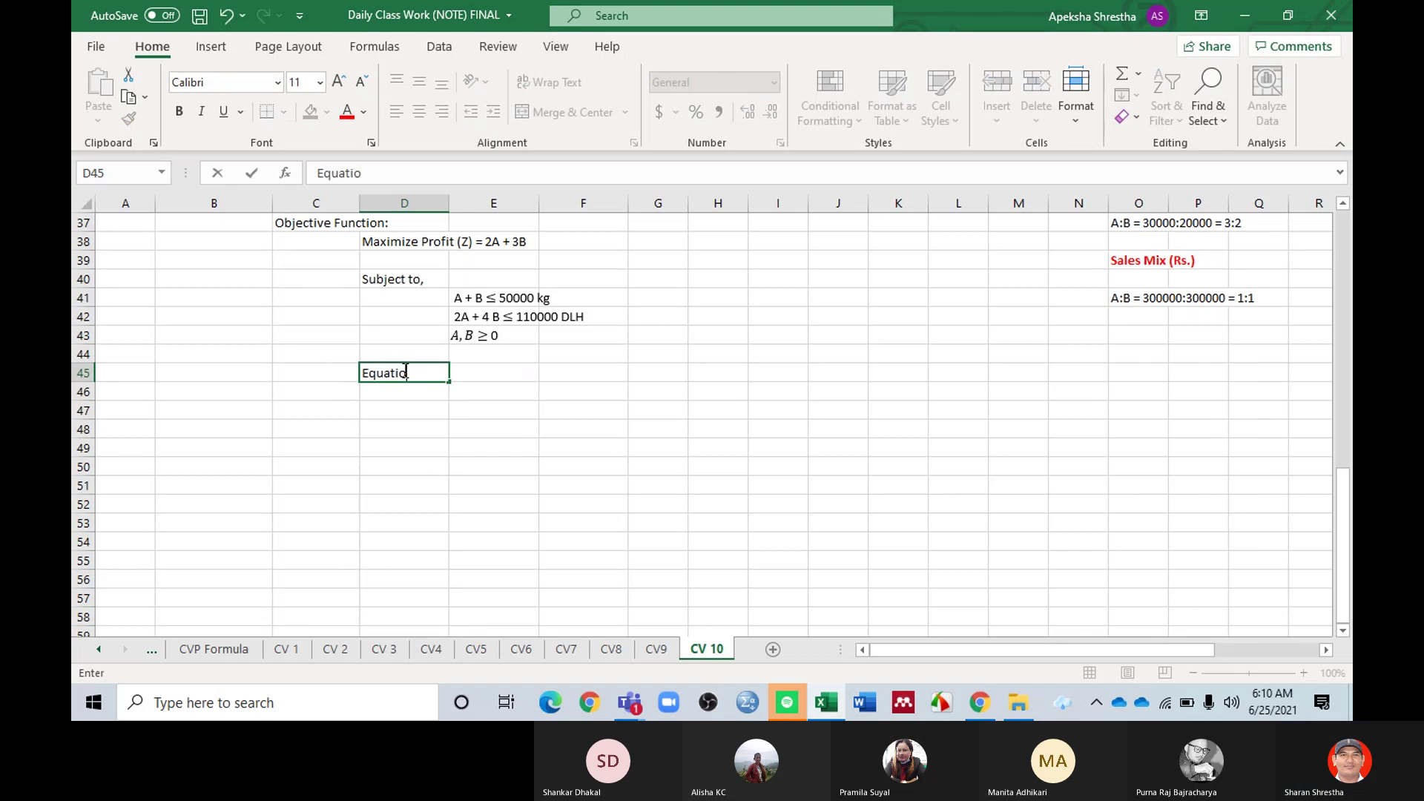
text(n:)
key(Return)
Step: Enter the raw material equation "A + B = 50000" in cell E46
key(Right)
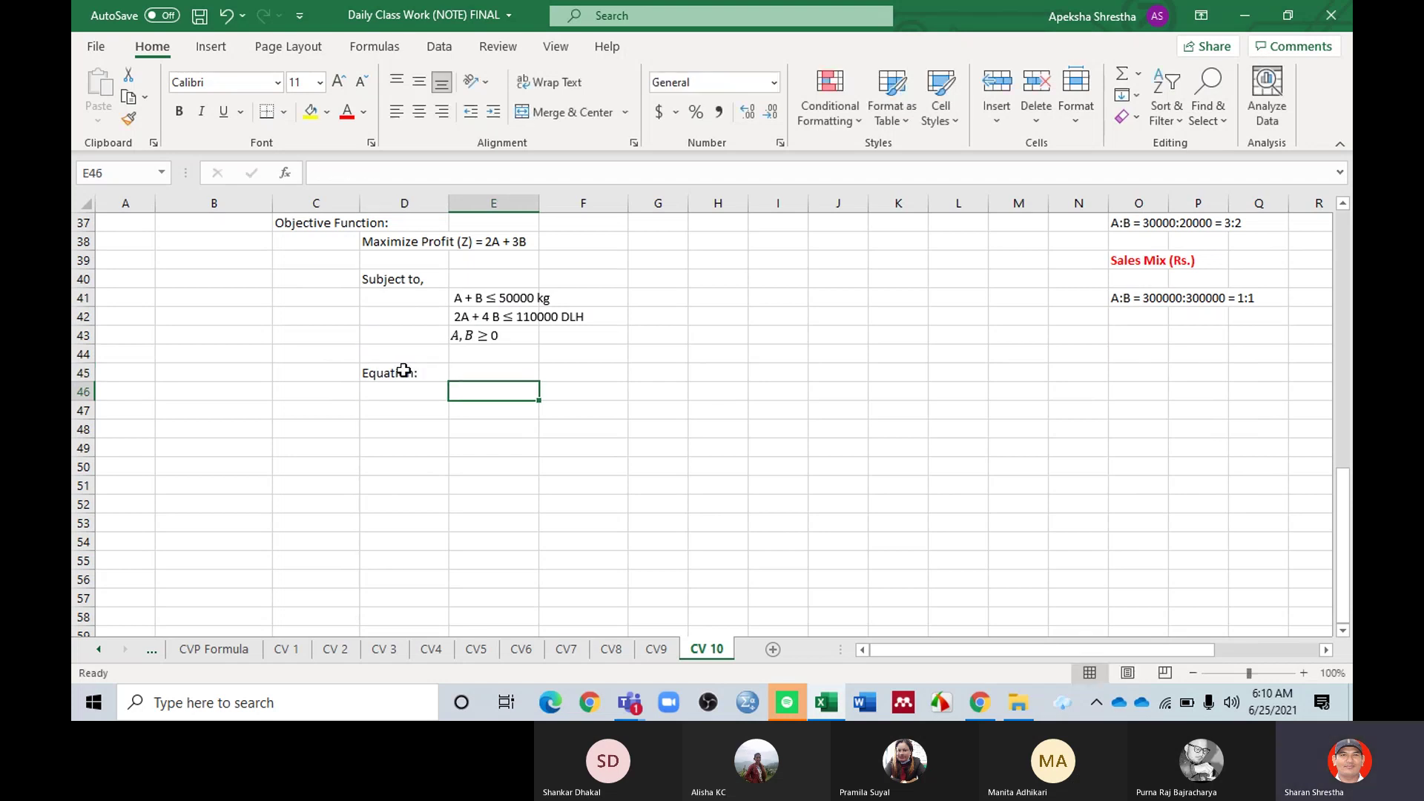
text(A)
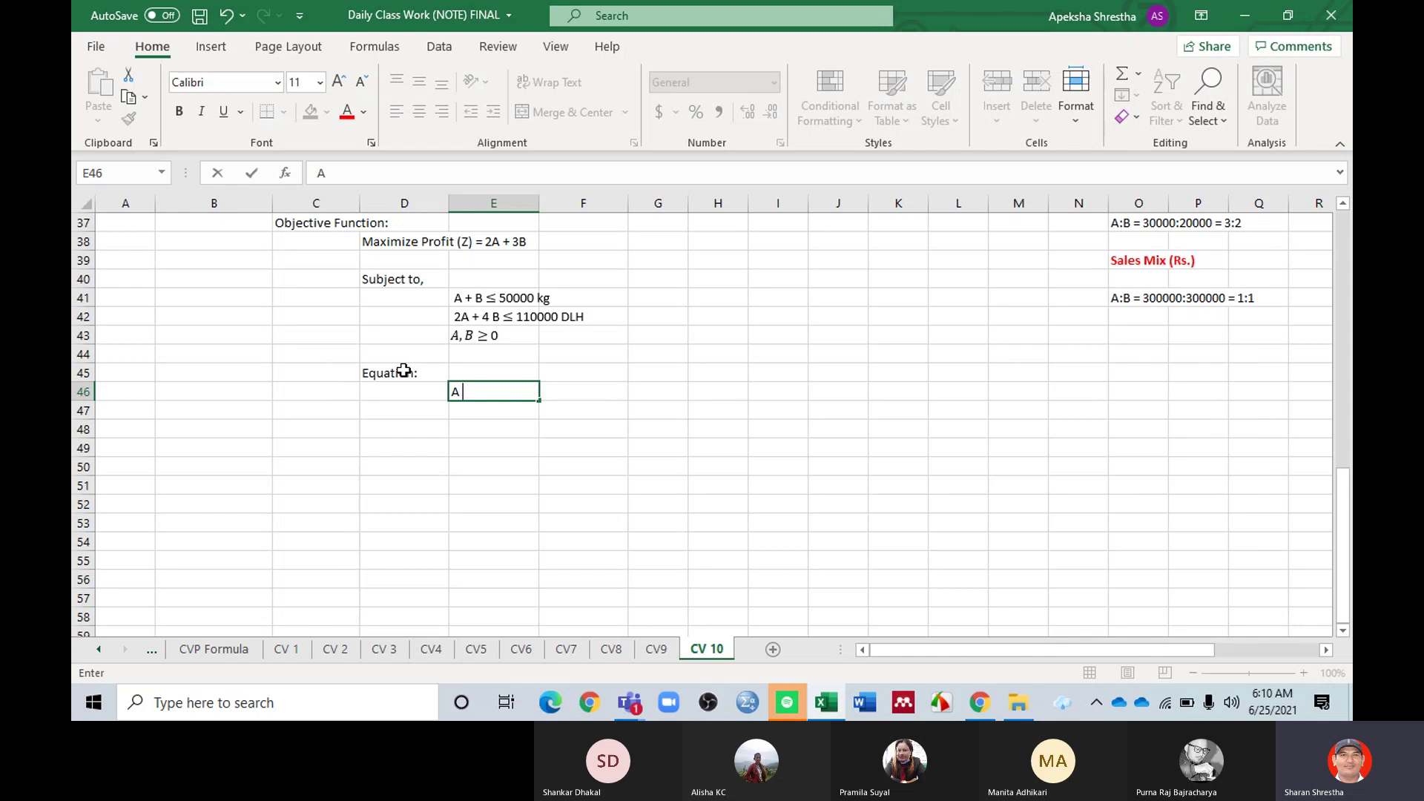
text( + B = 50000)
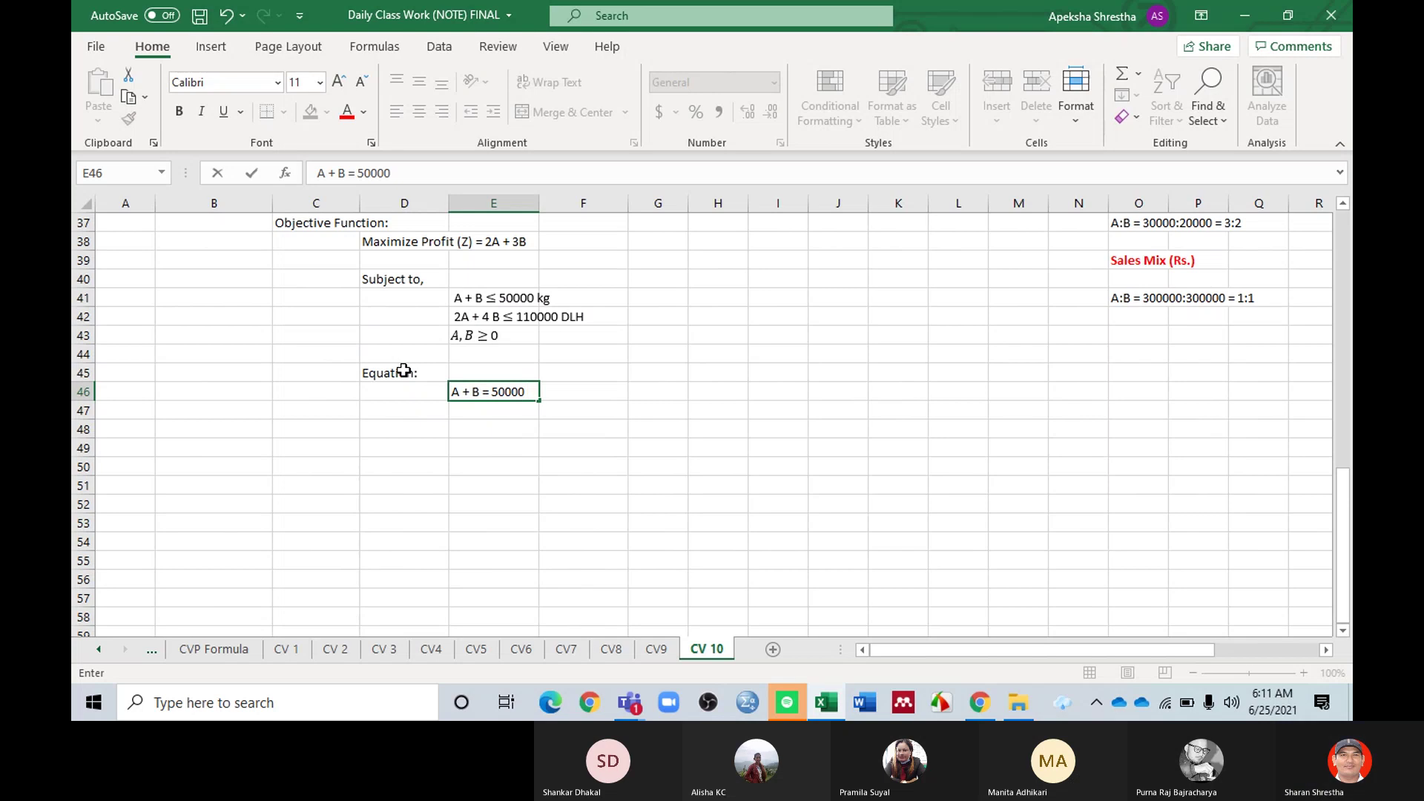
key(Tab)
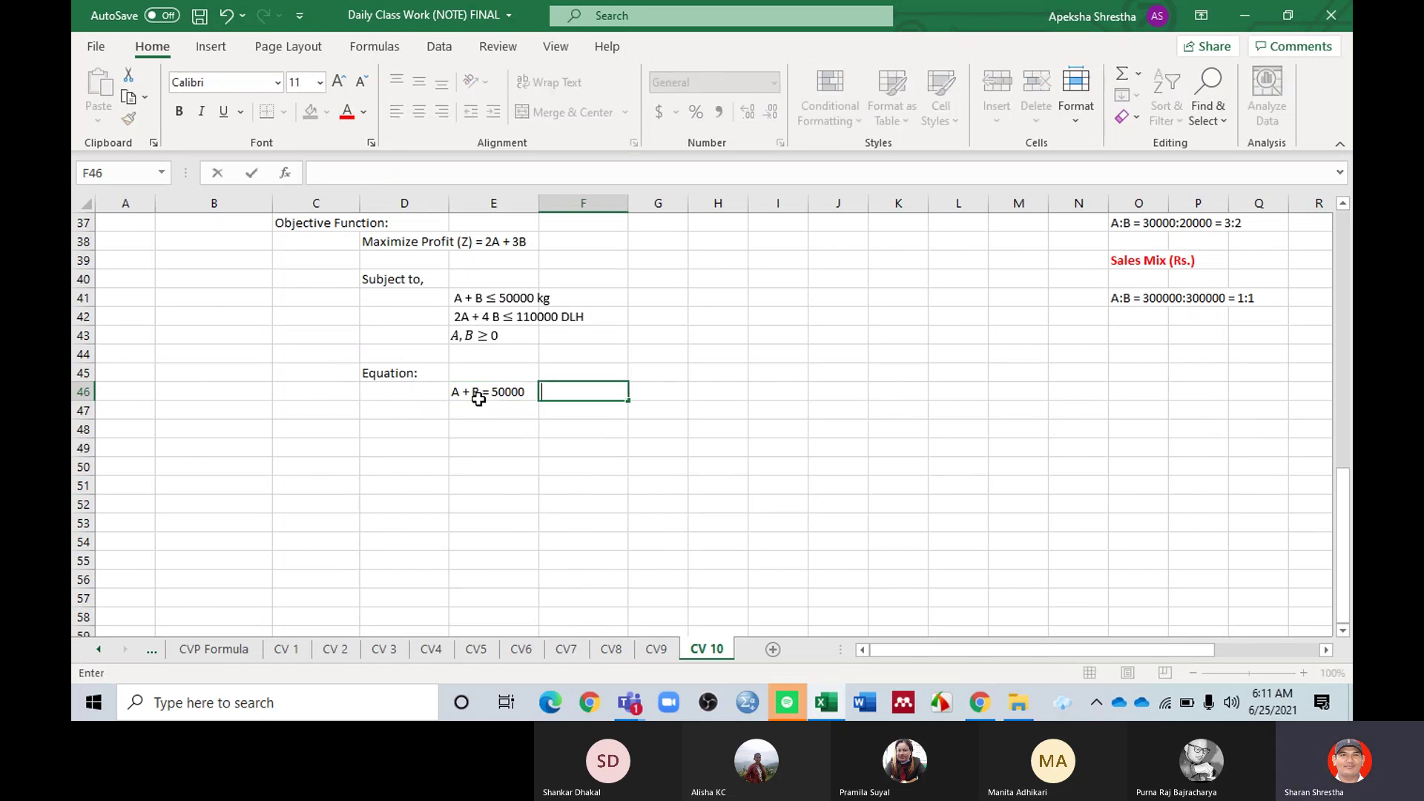
Step: Append the equation number "... (i)" after some spacing to the equation in cell E46
click(507, 394)
double_click(530, 391)
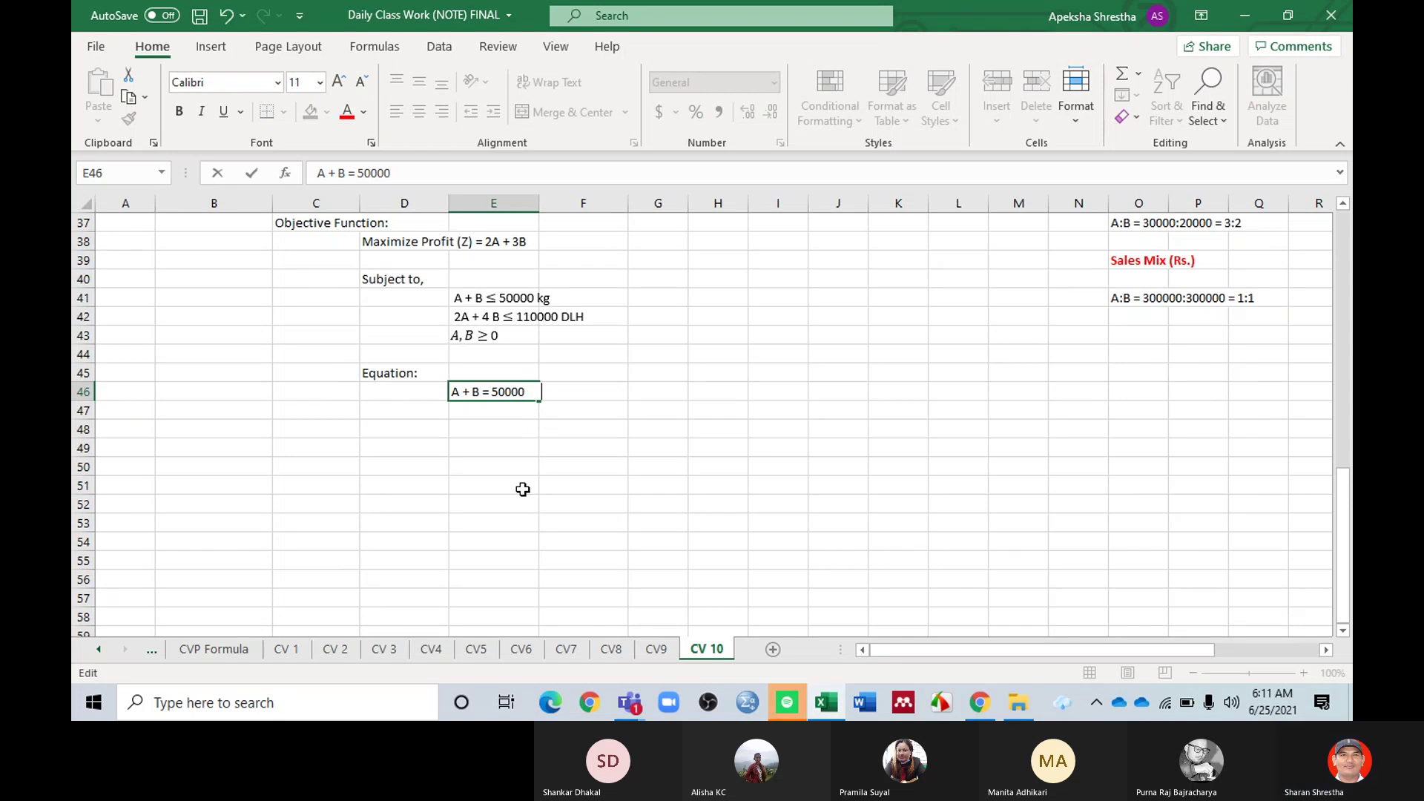
text(...)
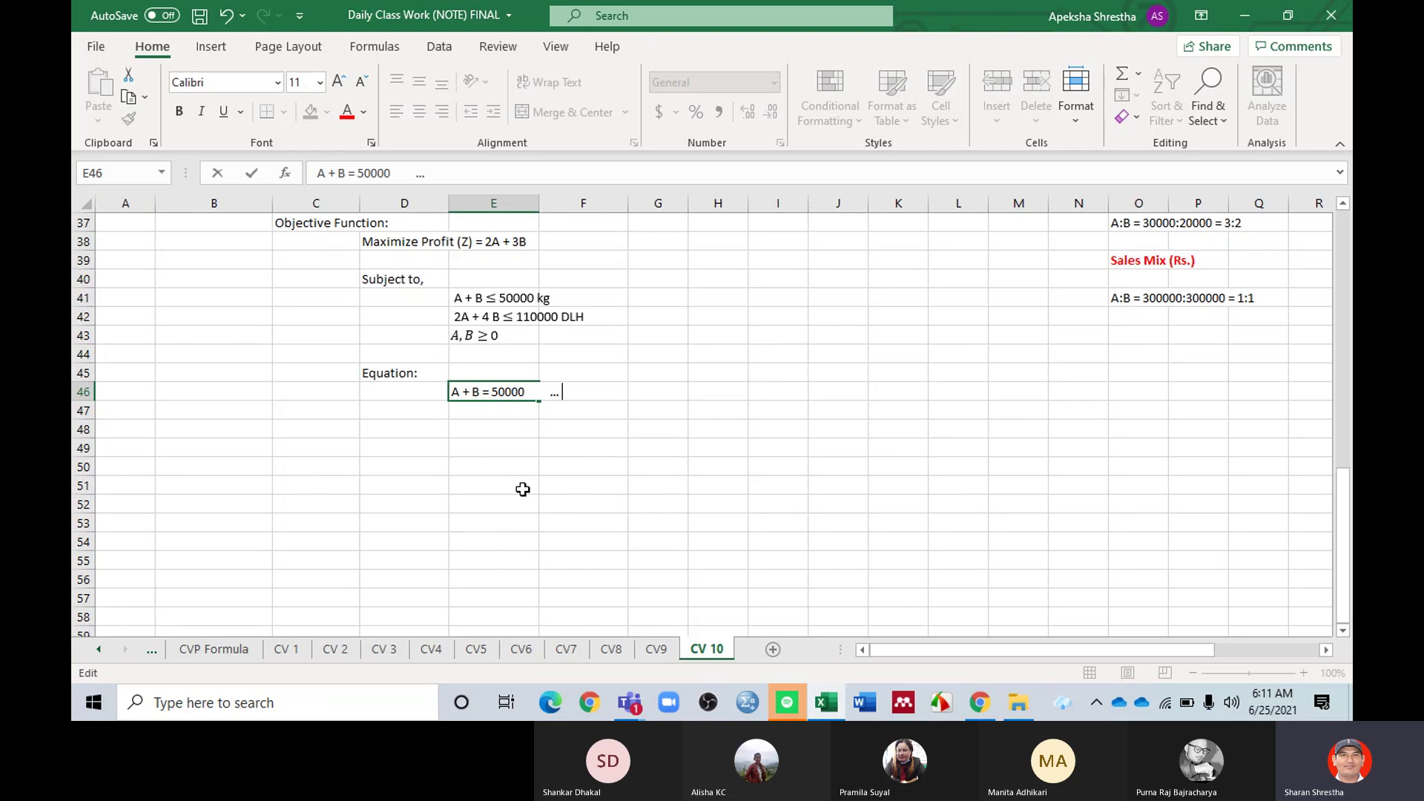
text( (i)
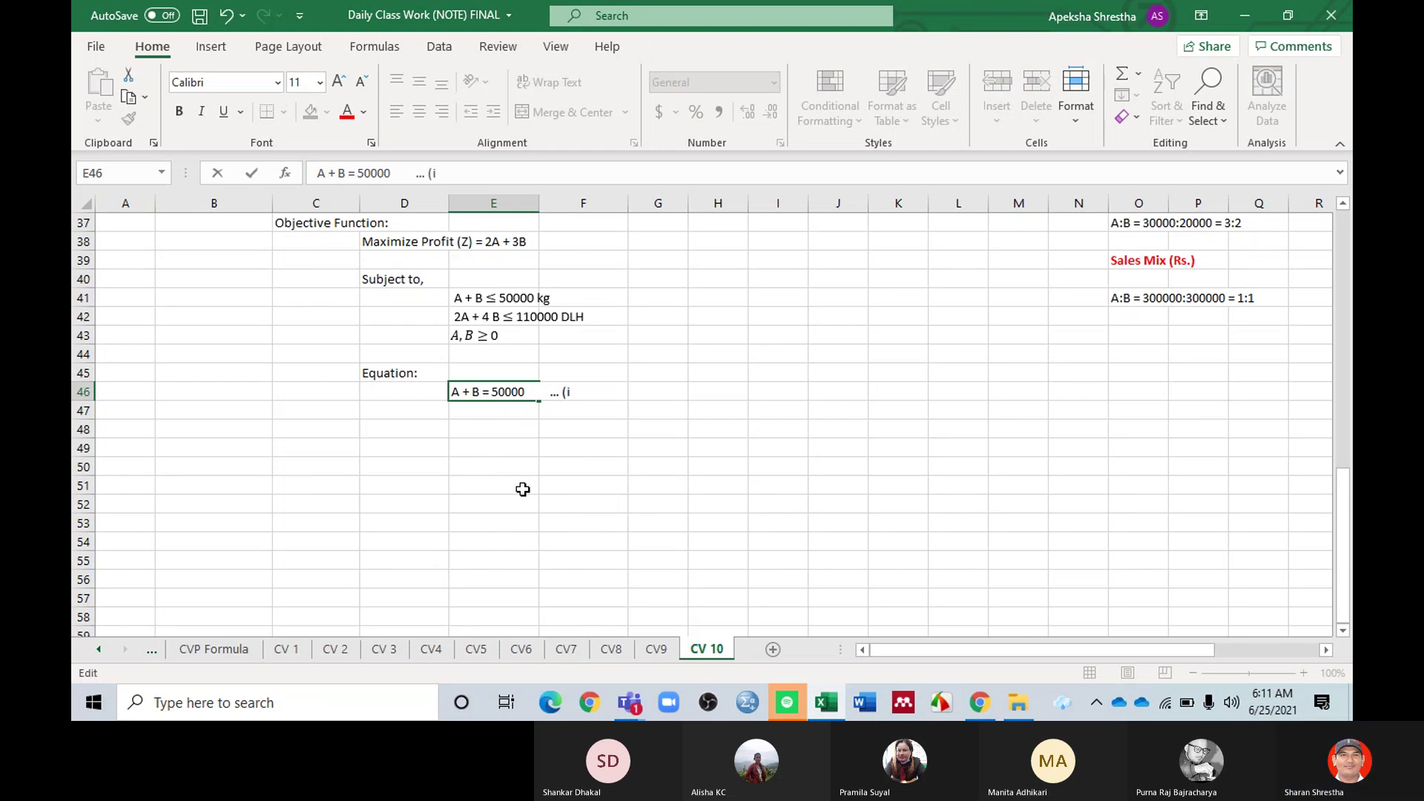
text())
key(Return)
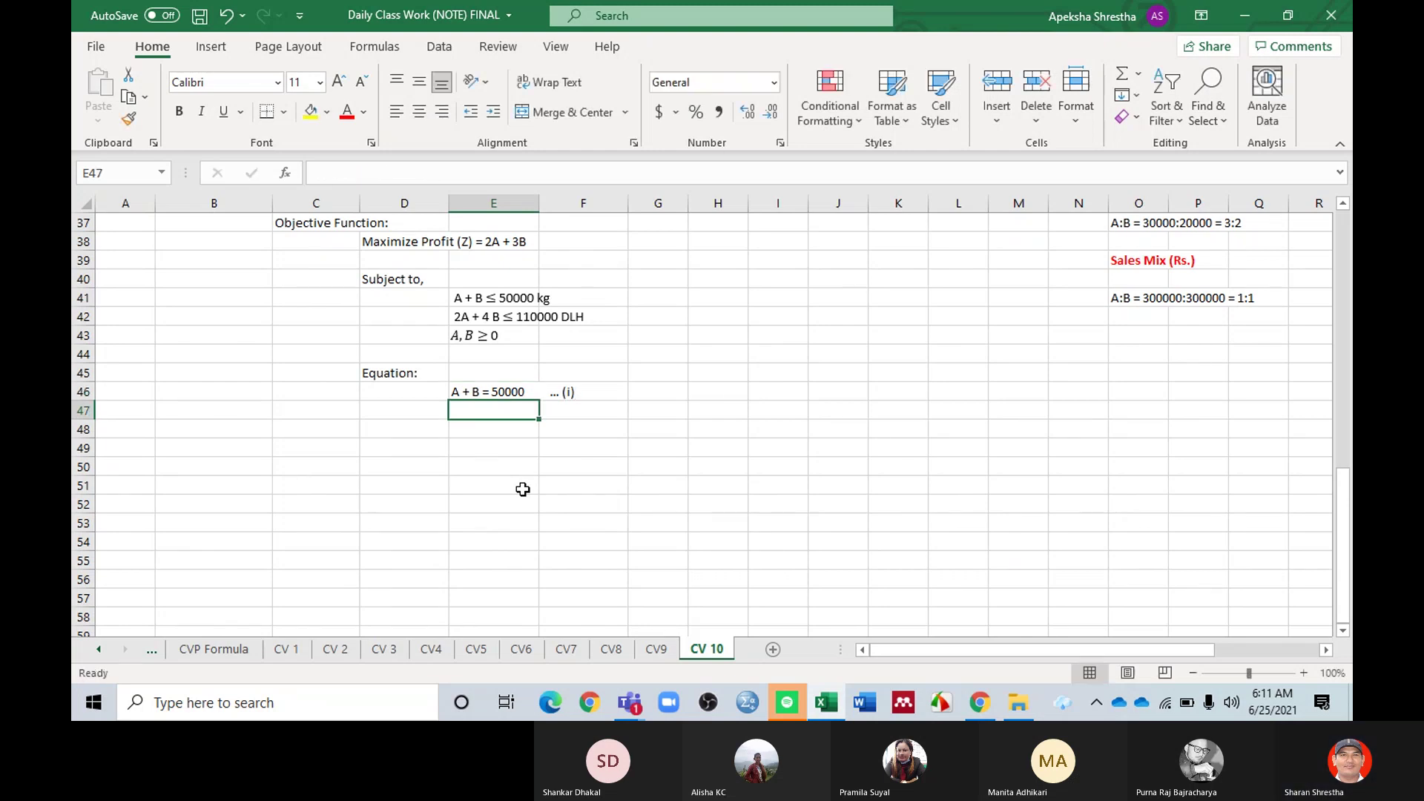
Step: Enter the labour equation "2A + 4B = 110000 ... (ii)" in cell E47
text(2)
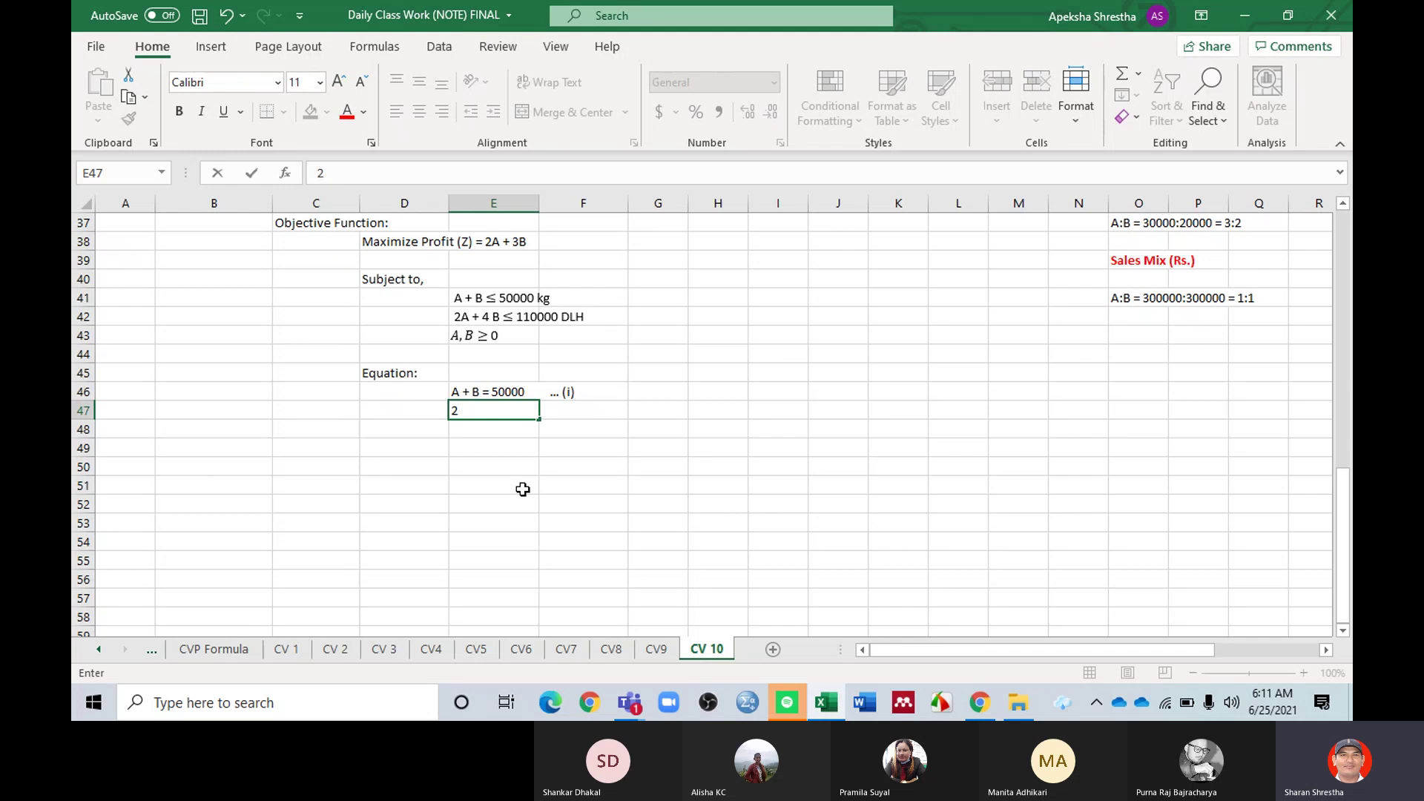
text(A + 2B =)
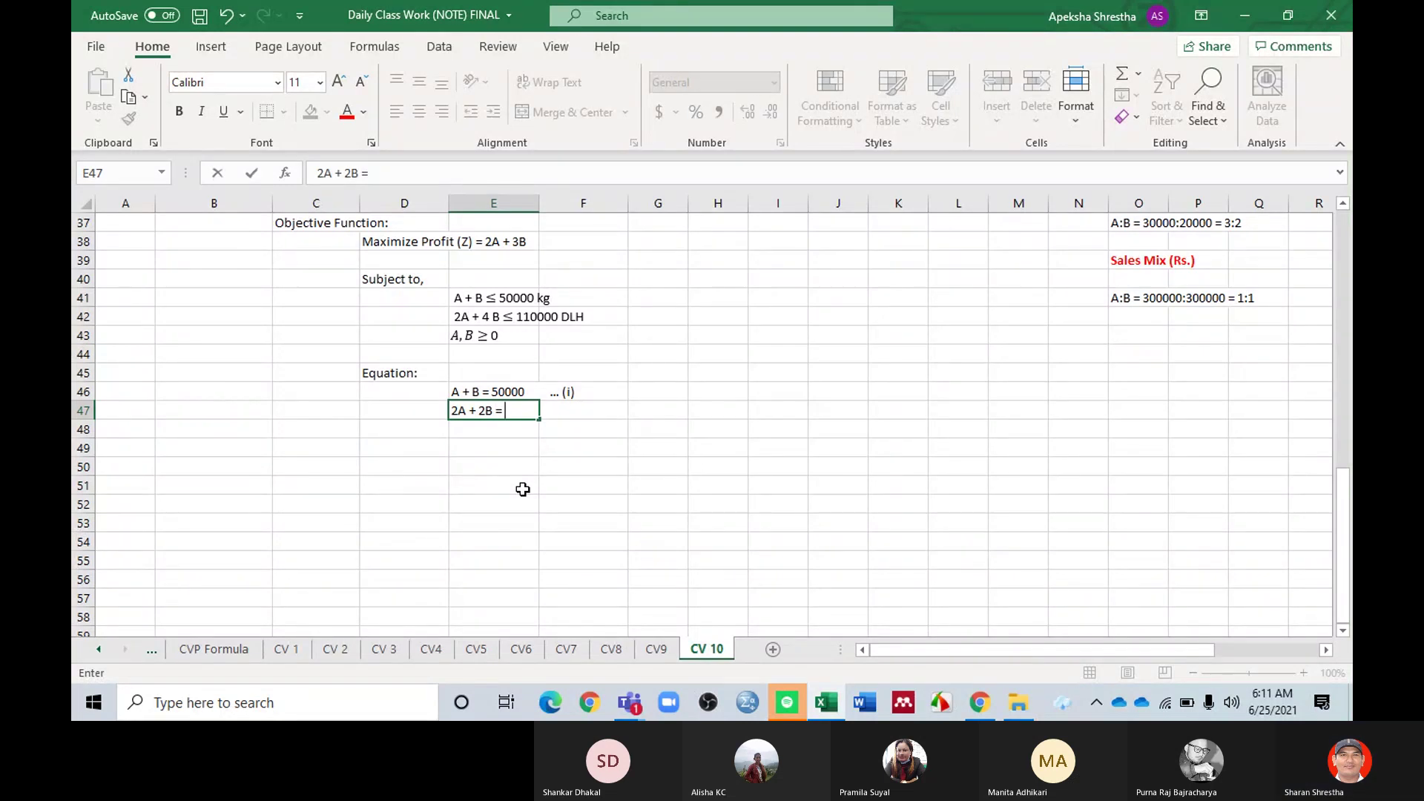
key(BackSpace)
key(BackSpace)
key(BackSpace)
key(BackSpace)
key(BackSpace)
text(4)
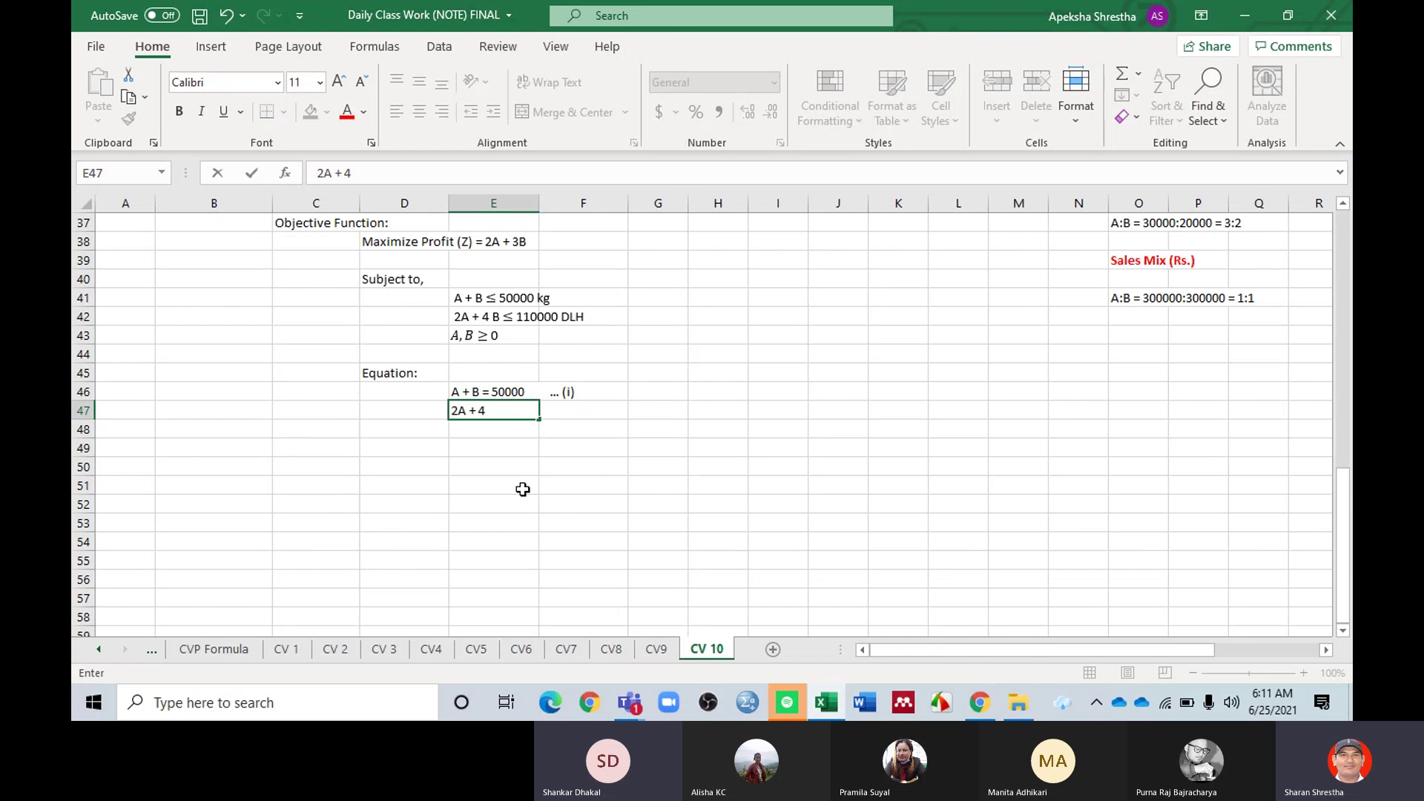
text(B)
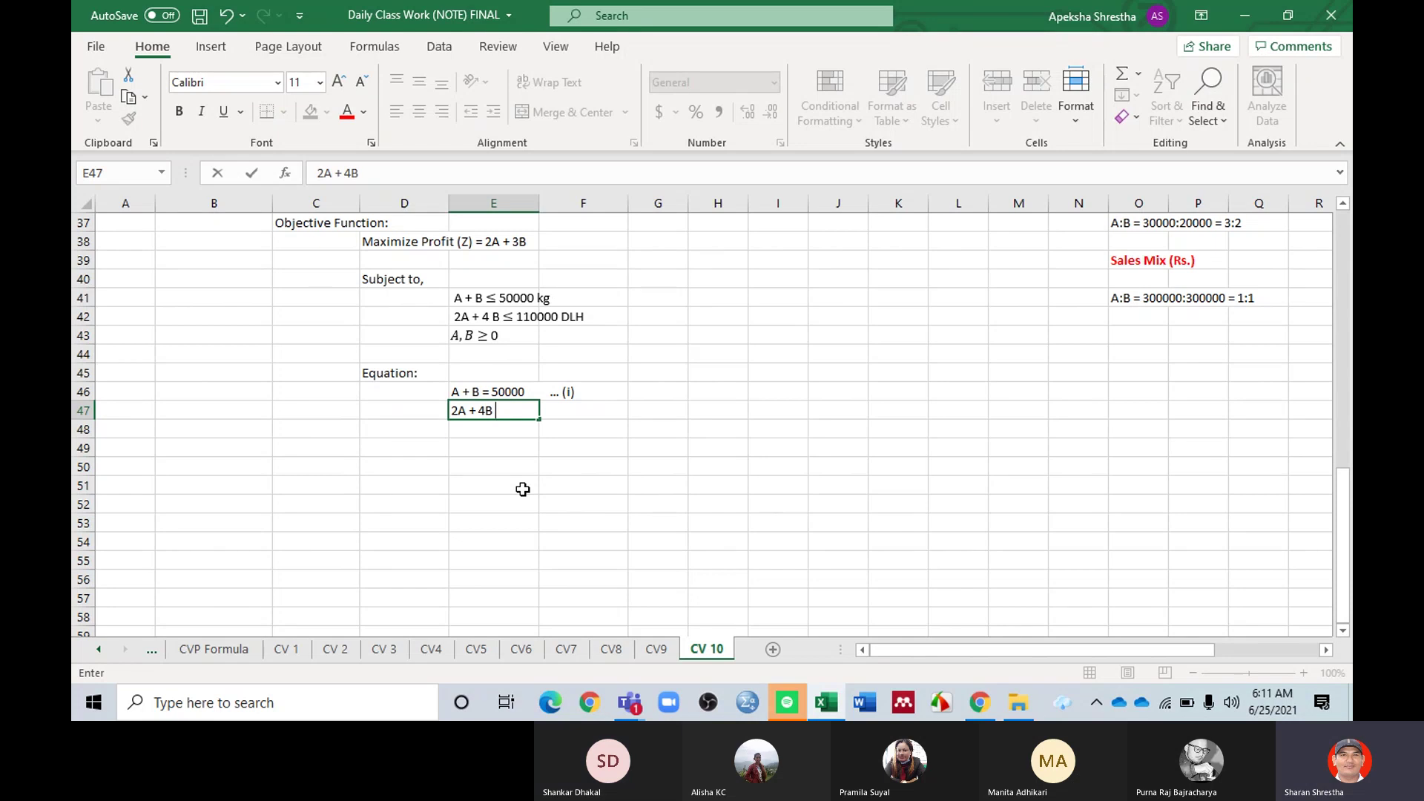
text( = 110000)
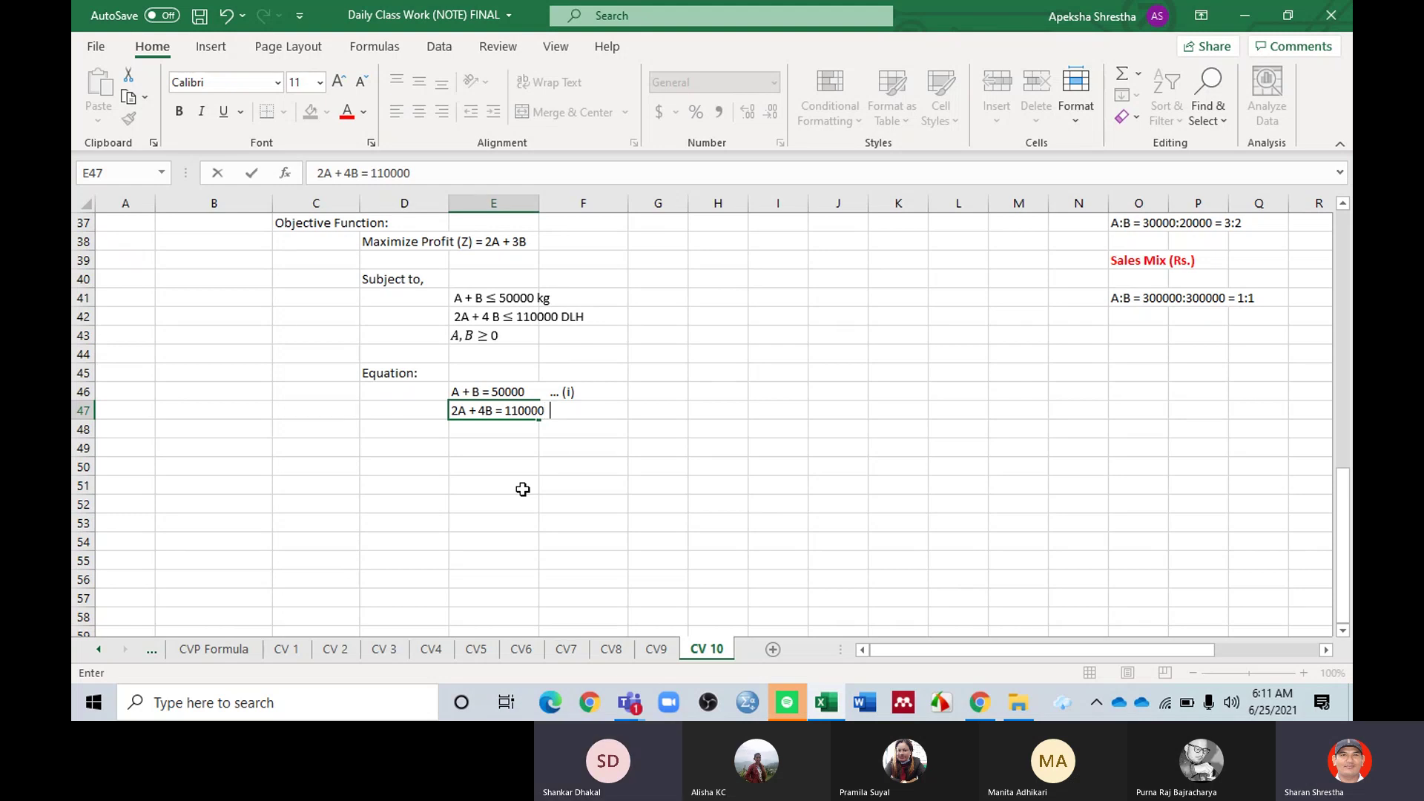
text(  ...)
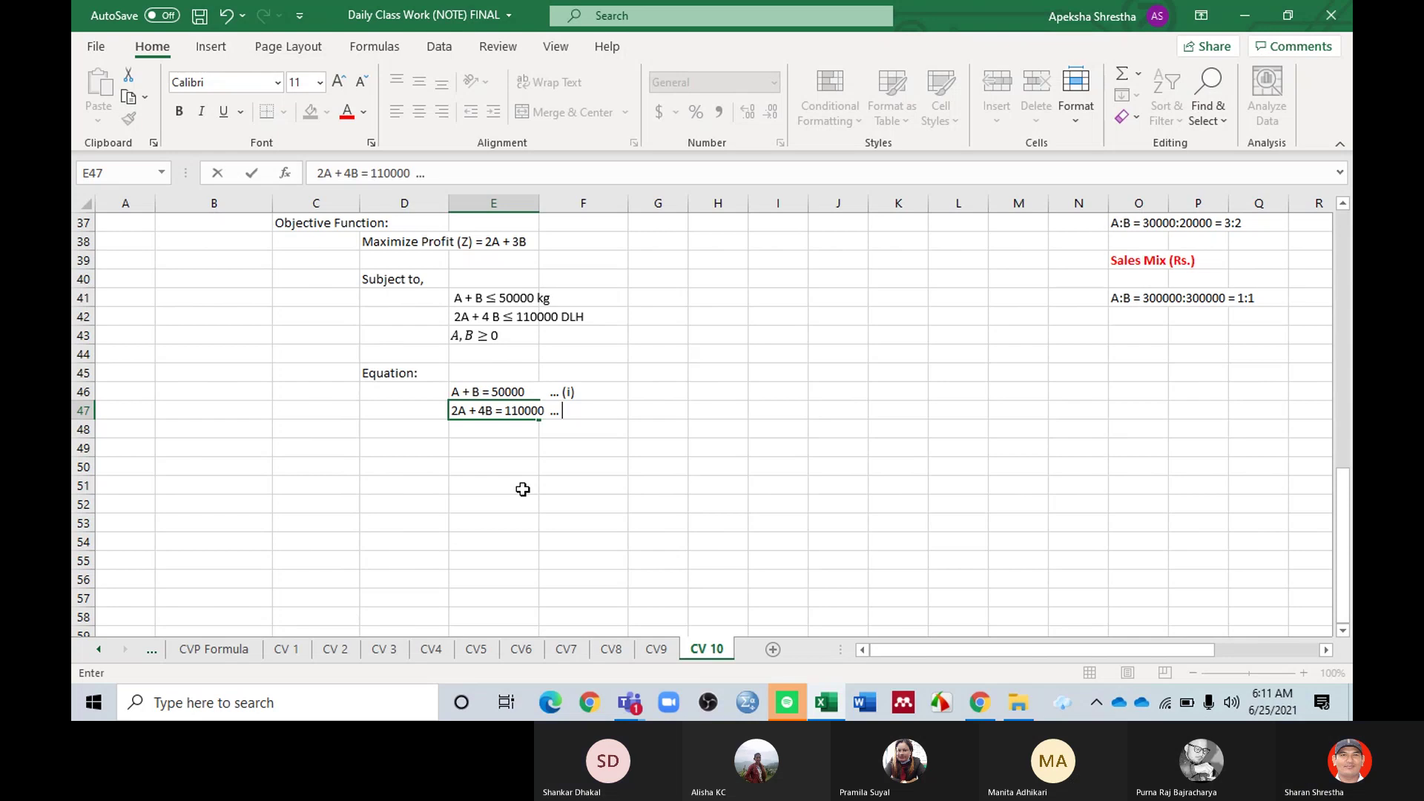
text( (i)
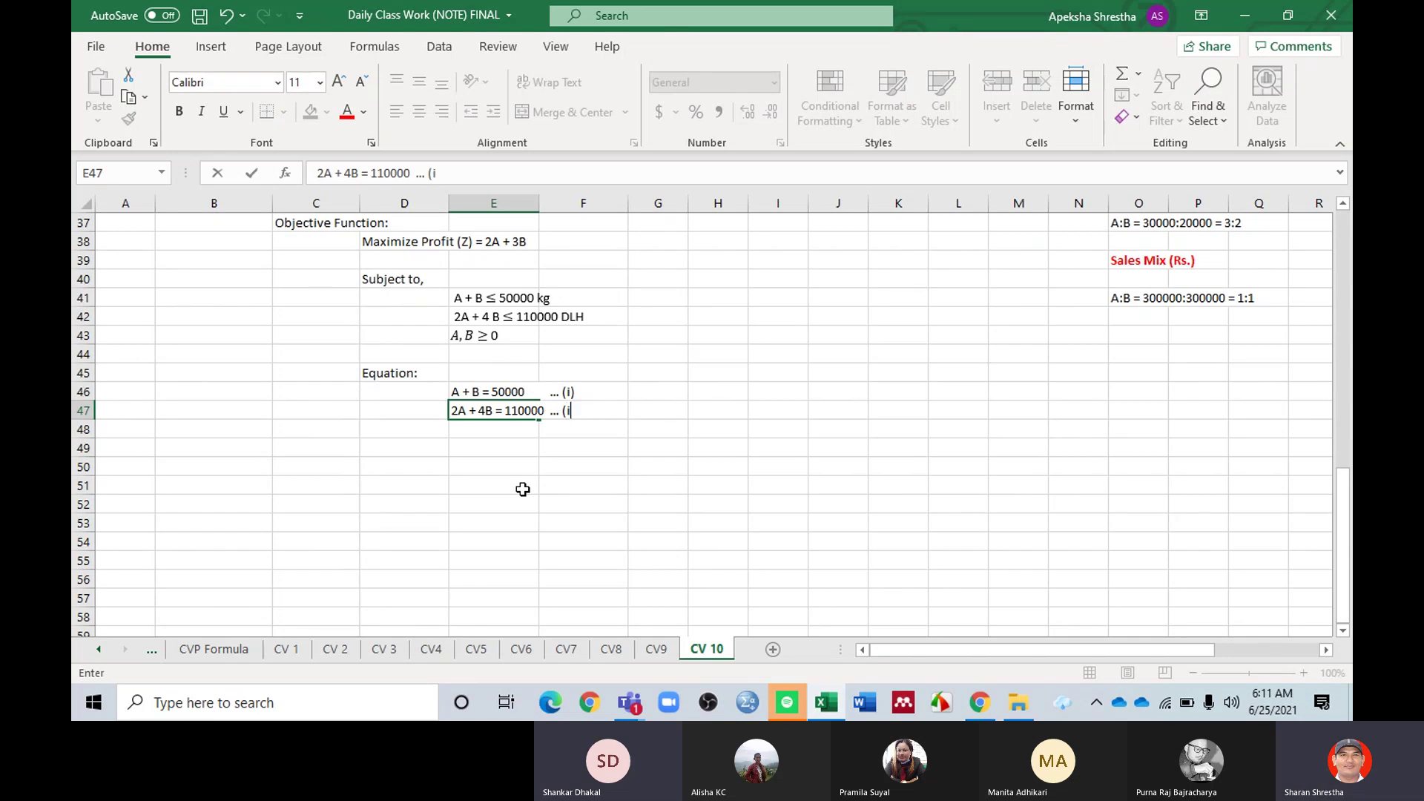
text(i))
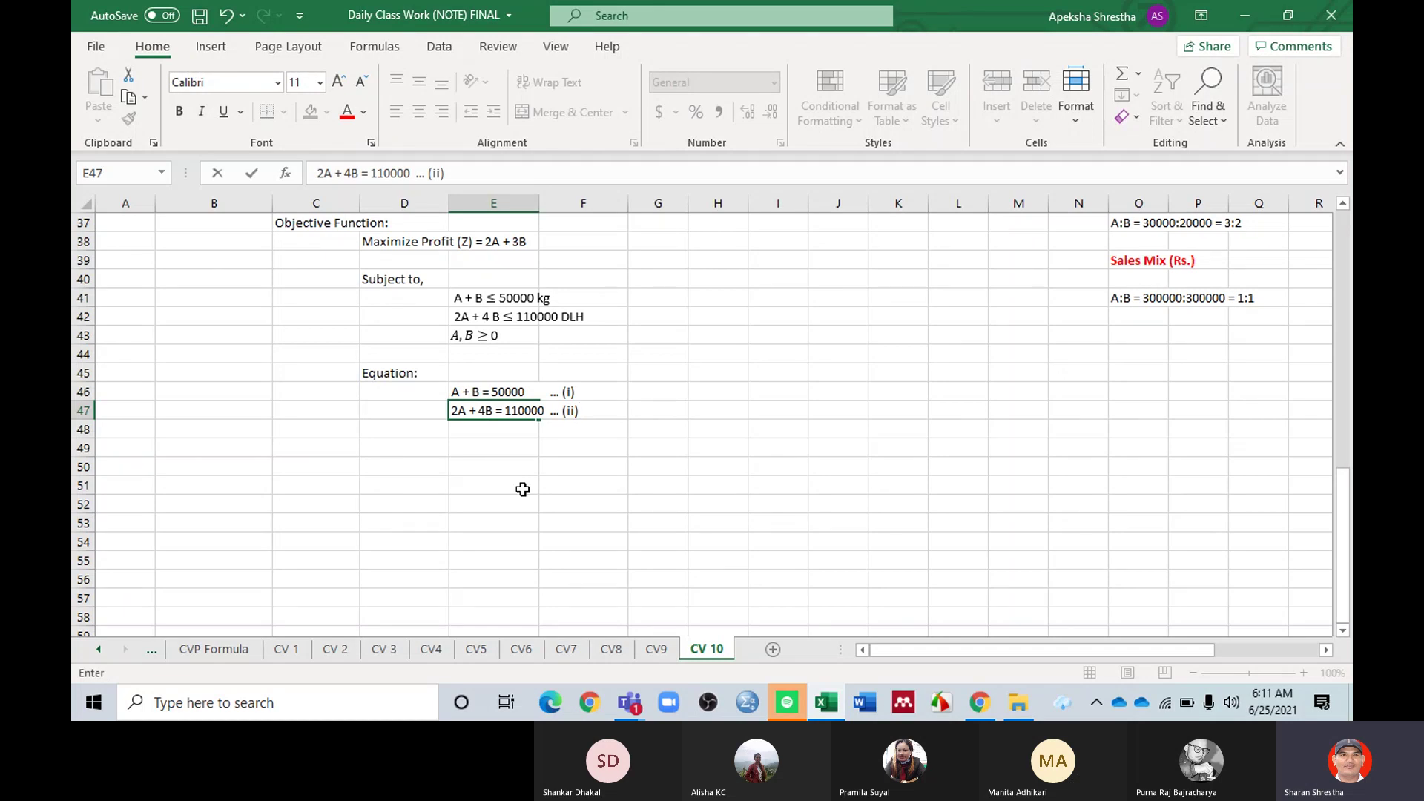
key(Return)
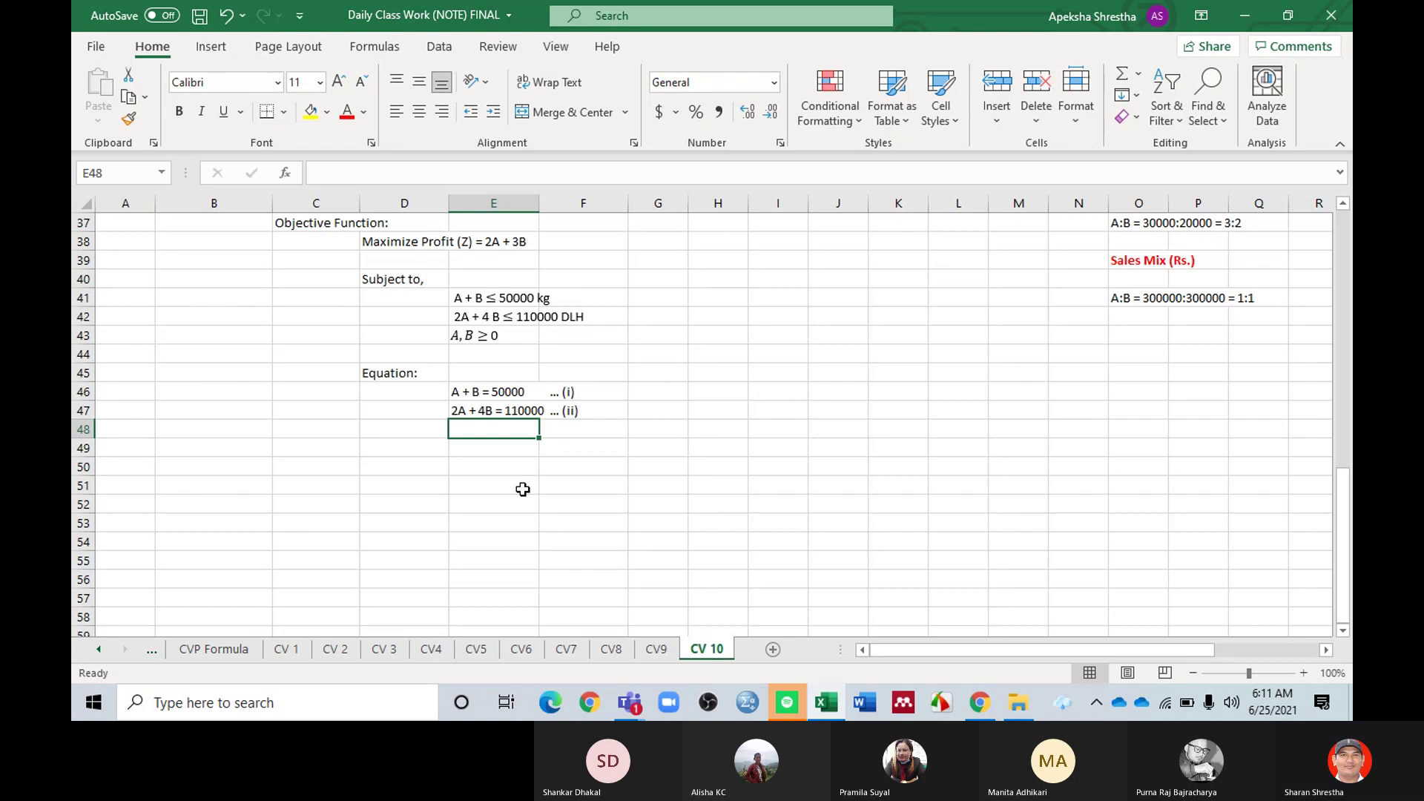
Step: Enter the heading "Find the ploting points from each eqation:" in cell D49
key(Left)
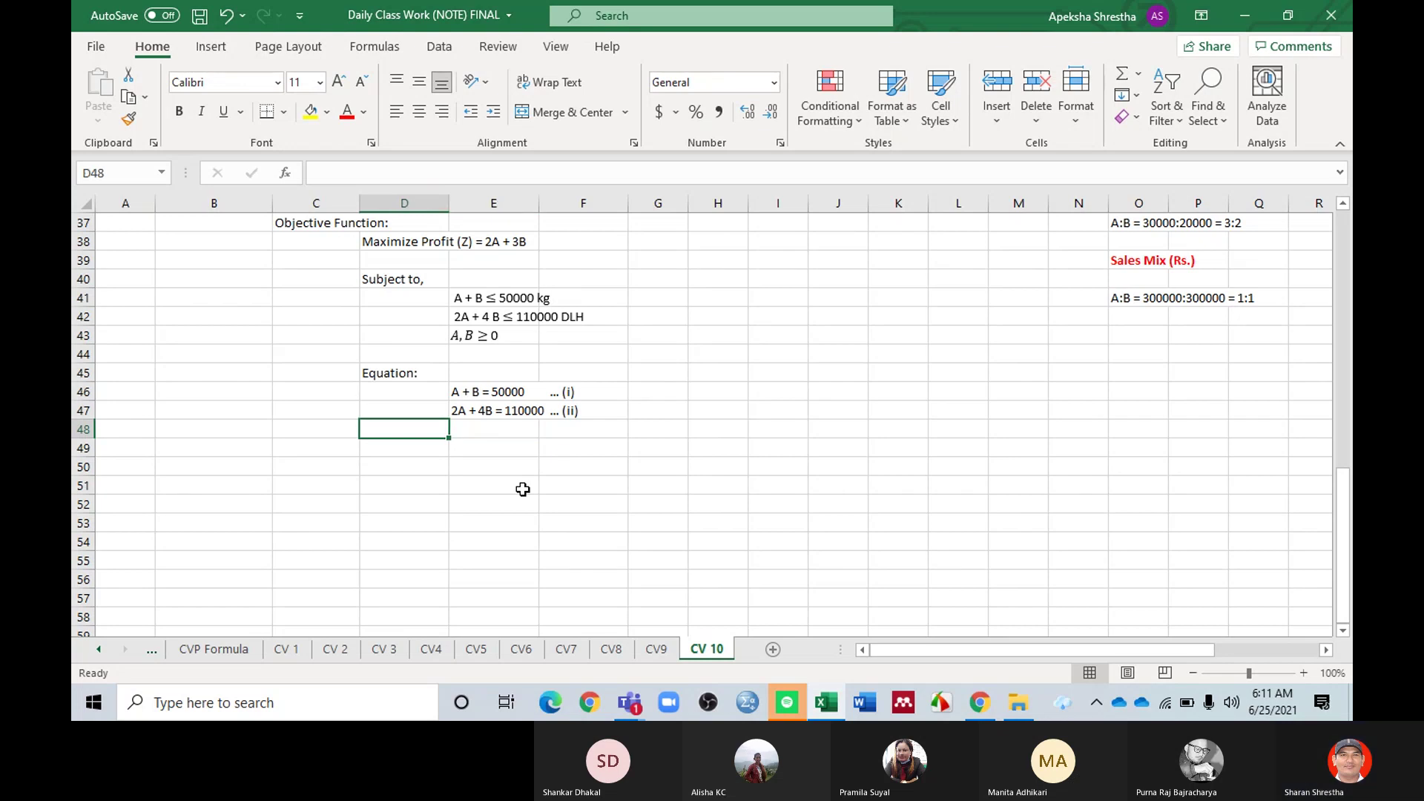
key(Down)
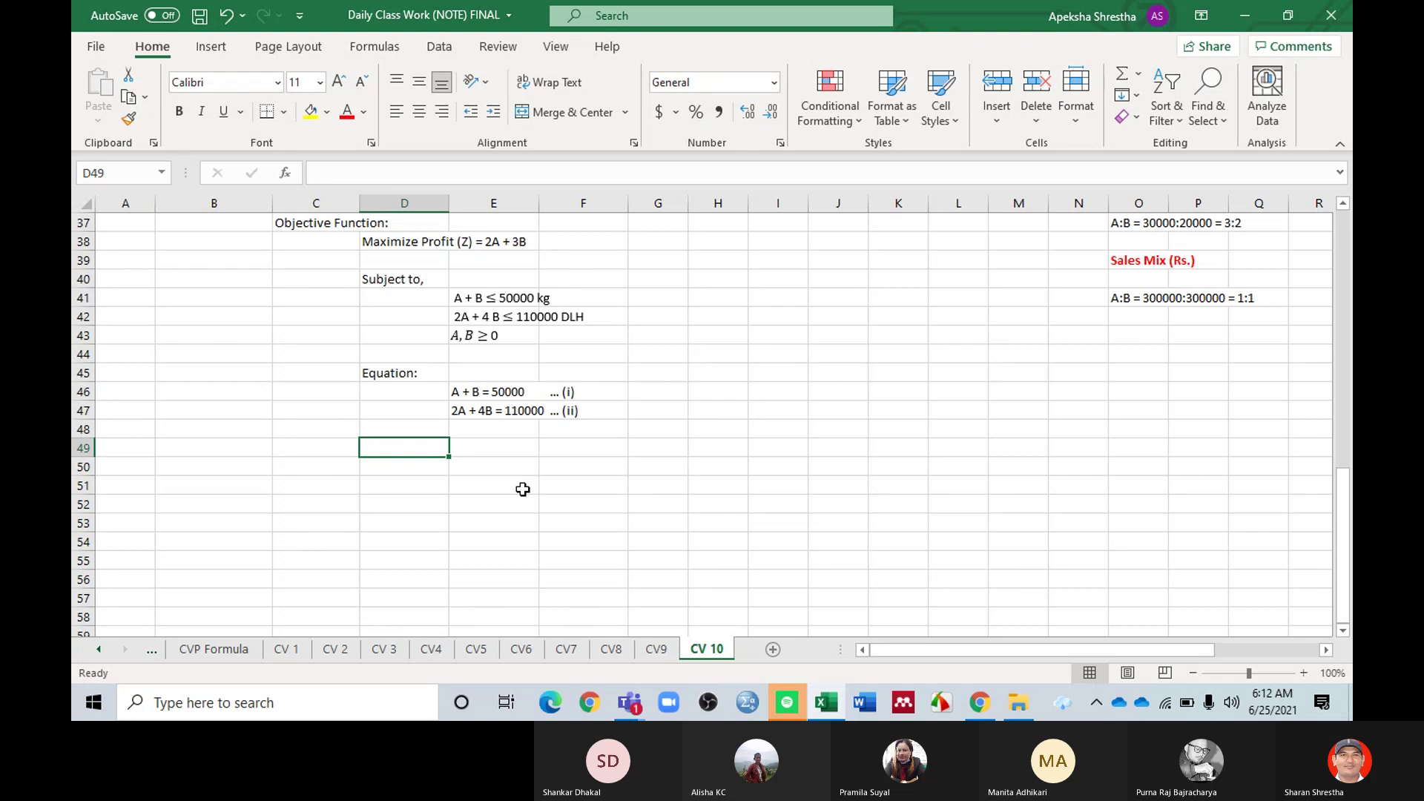
text(Fin)
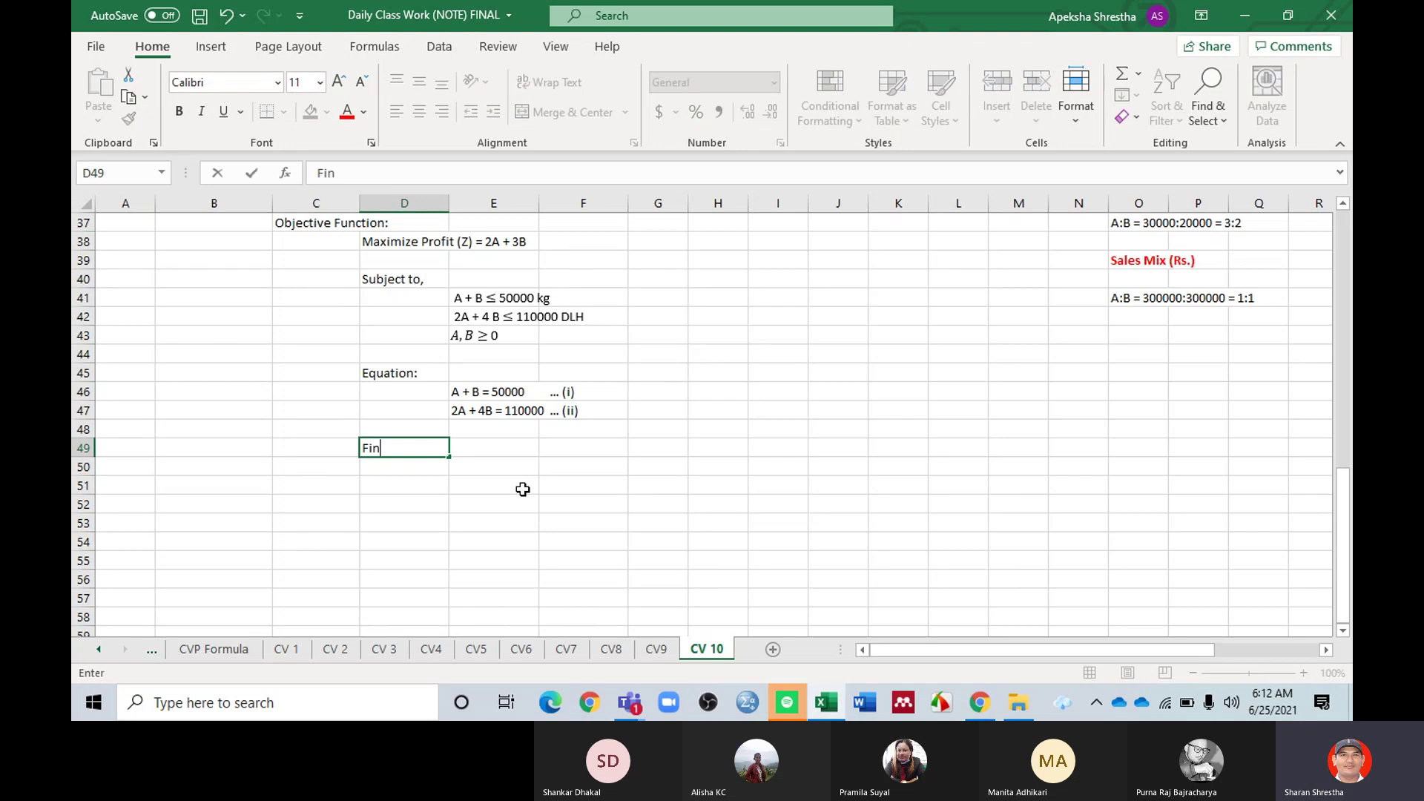
text(d the plotig)
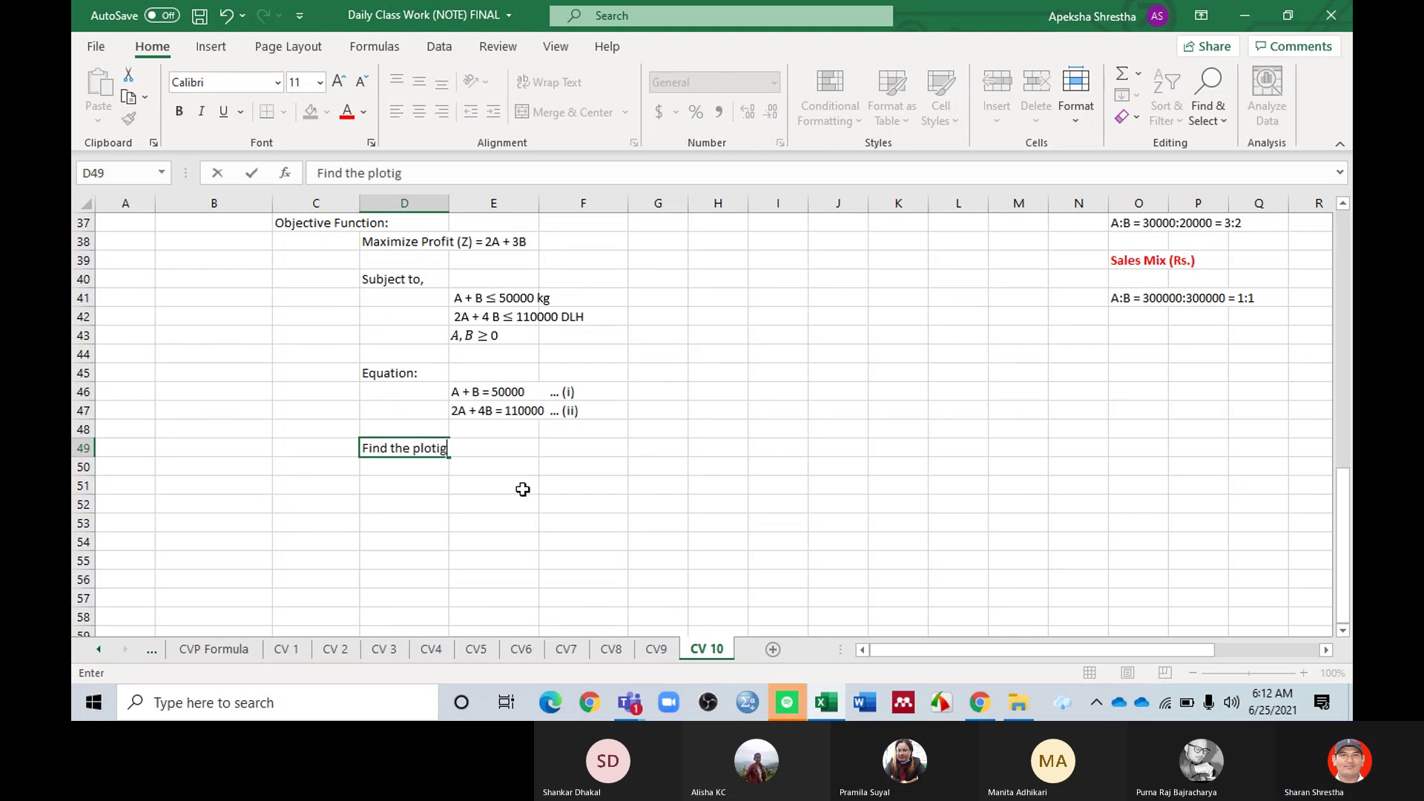
key(BackSpace)
text(ng p)
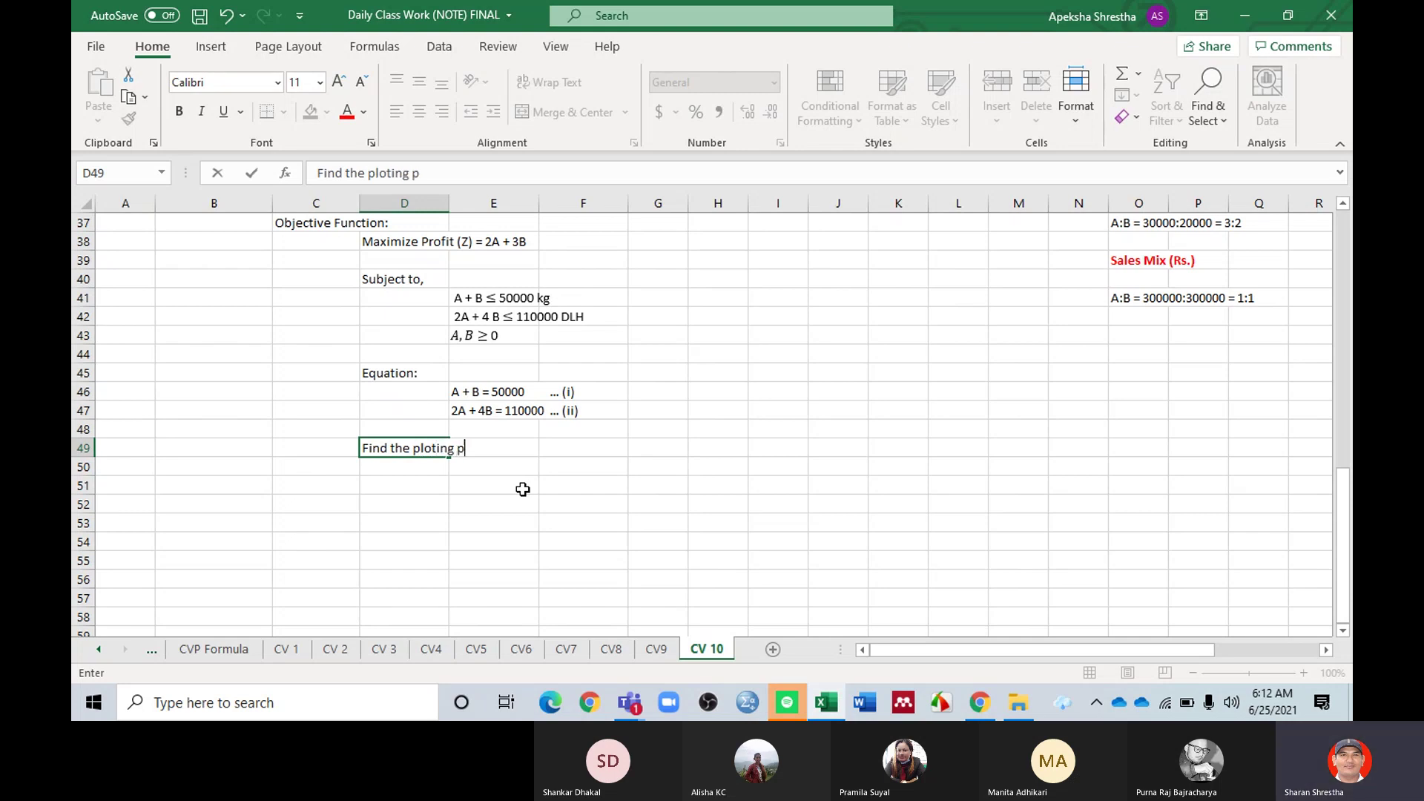
text(oin)
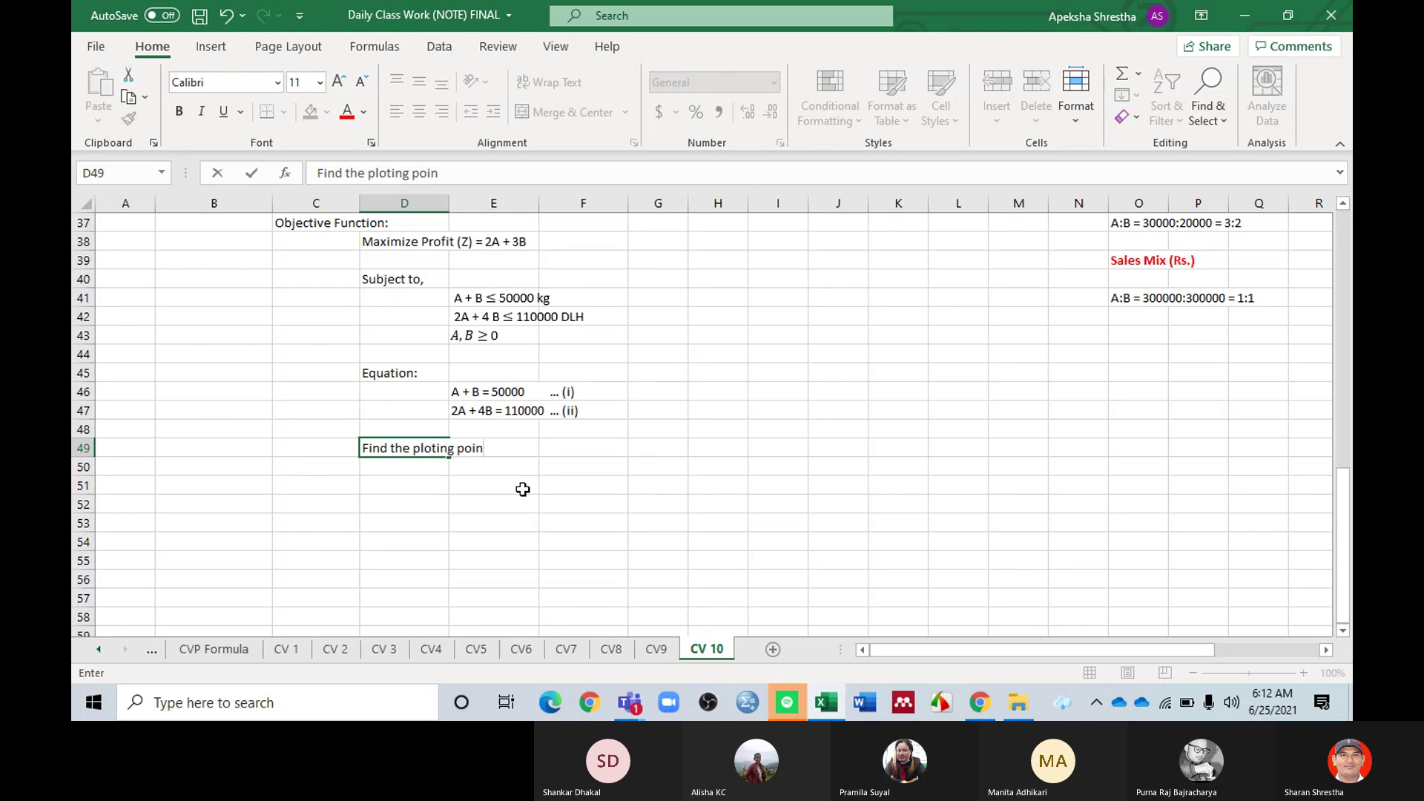
text(ts f)
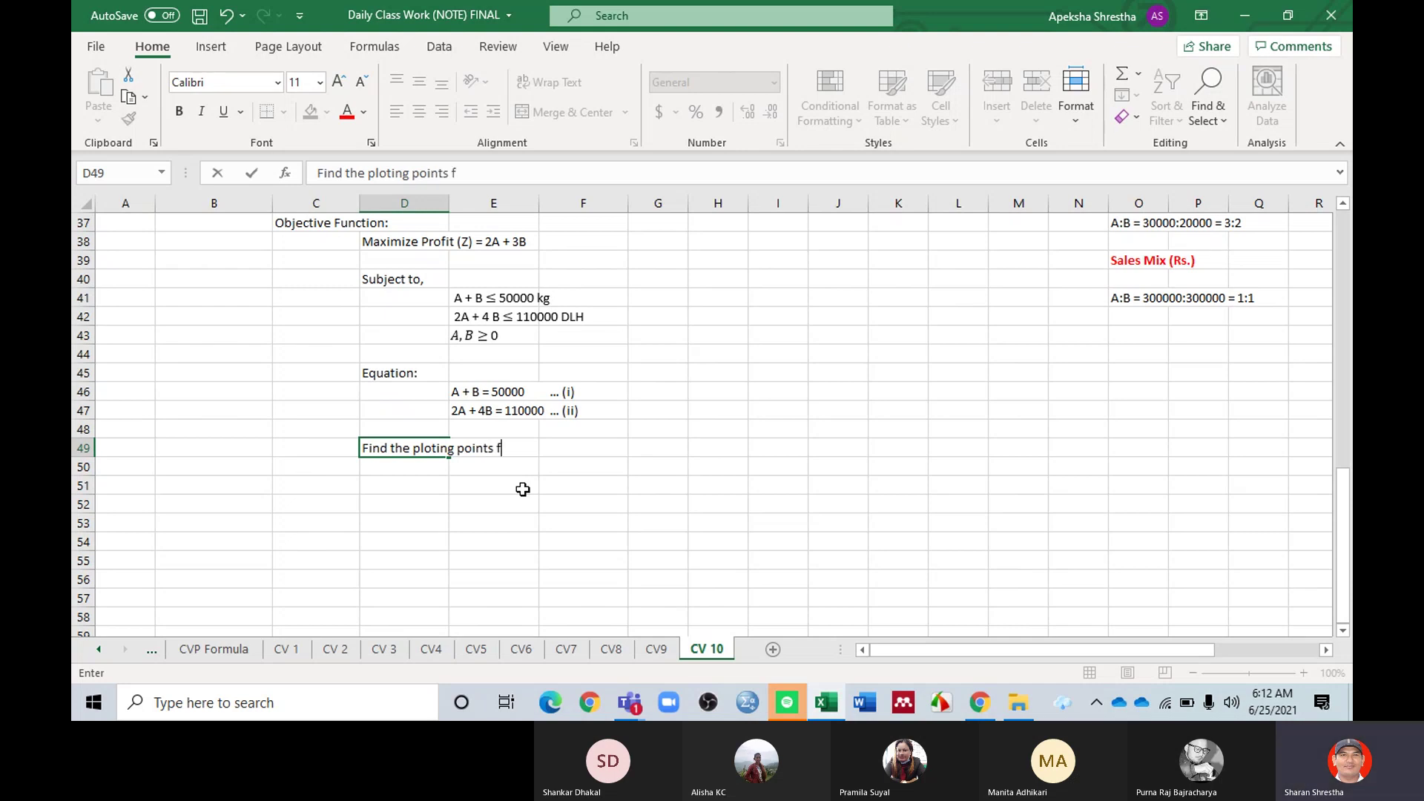
text(rom each eq)
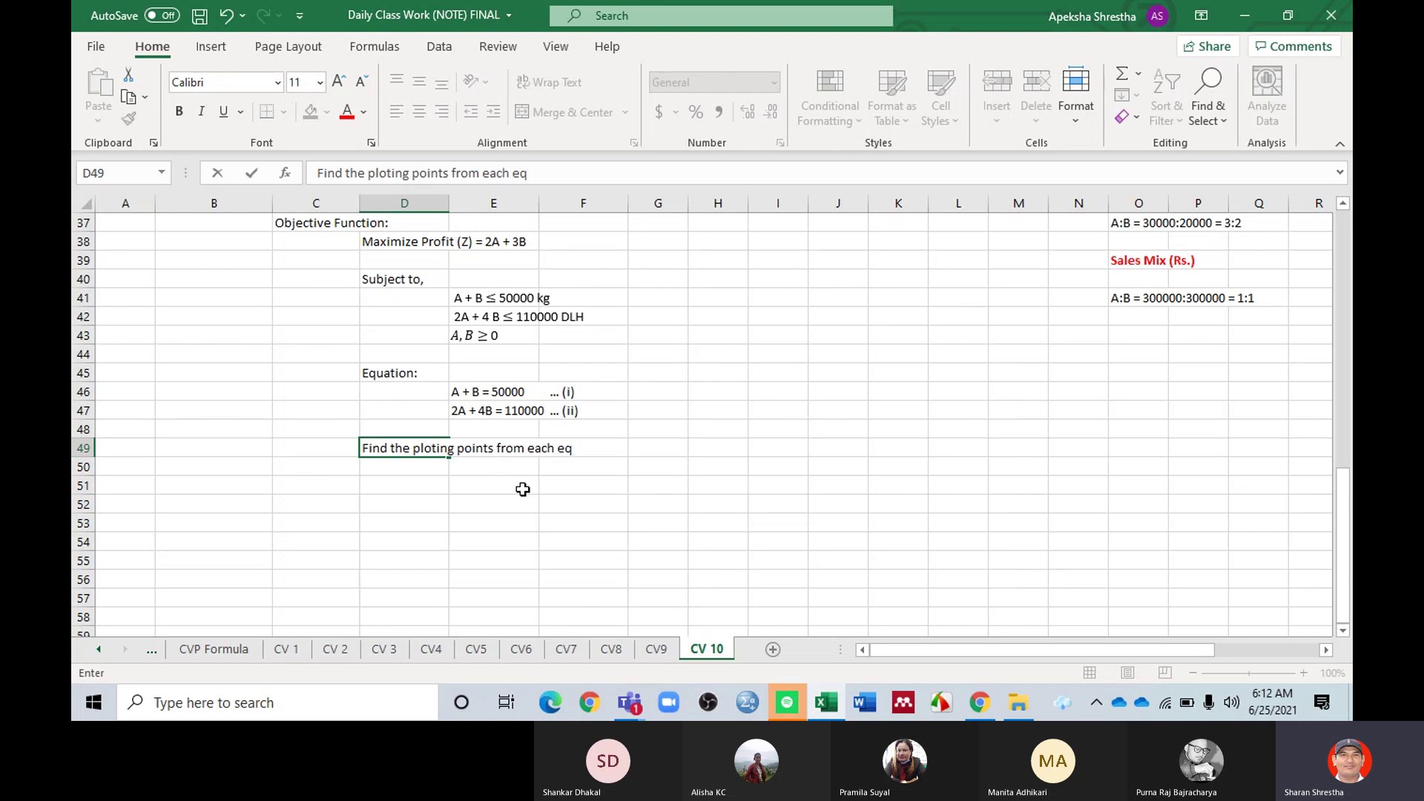
text(ation:)
key(Return)
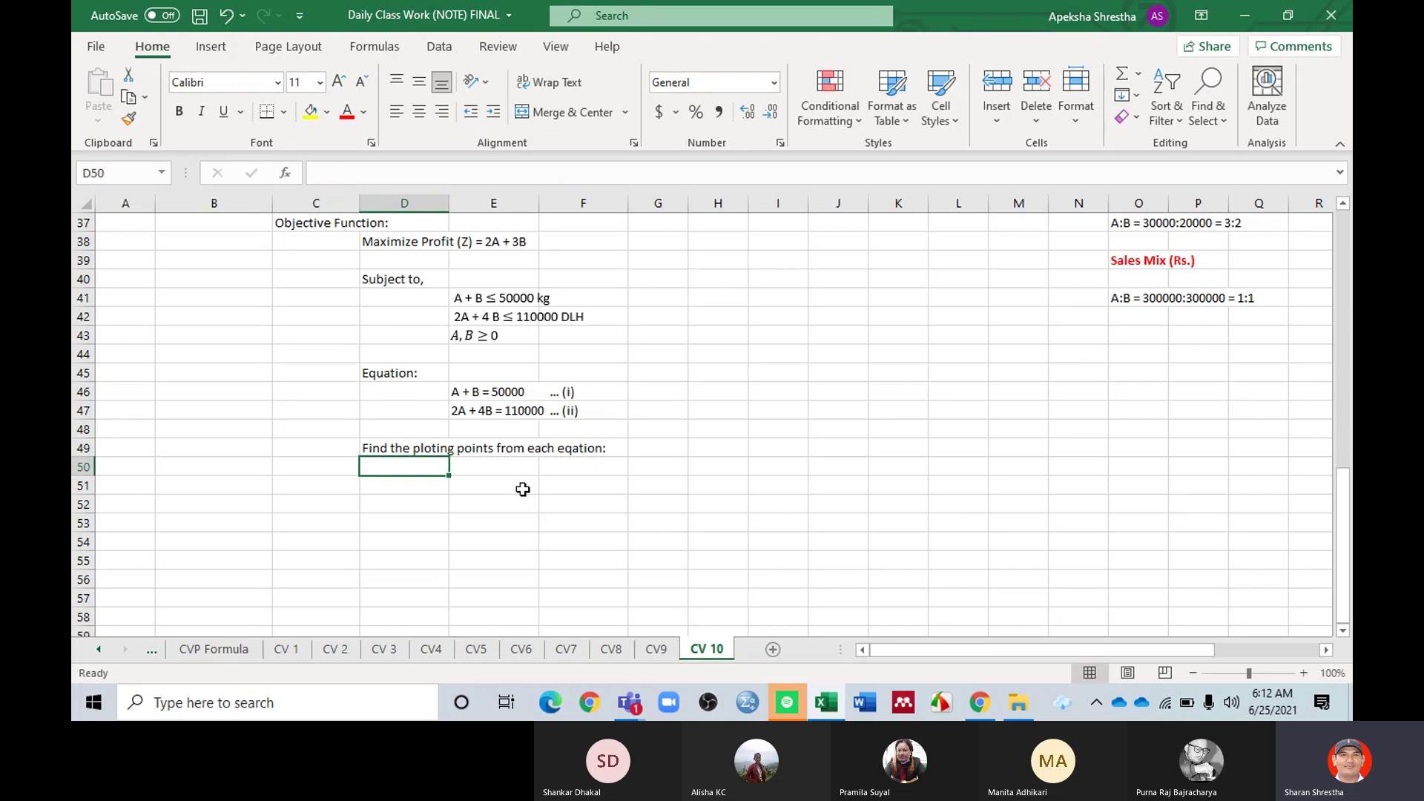
Step: Enter the label "Equ (i)" in cell D50 under the plotting points heading
text(Eq)
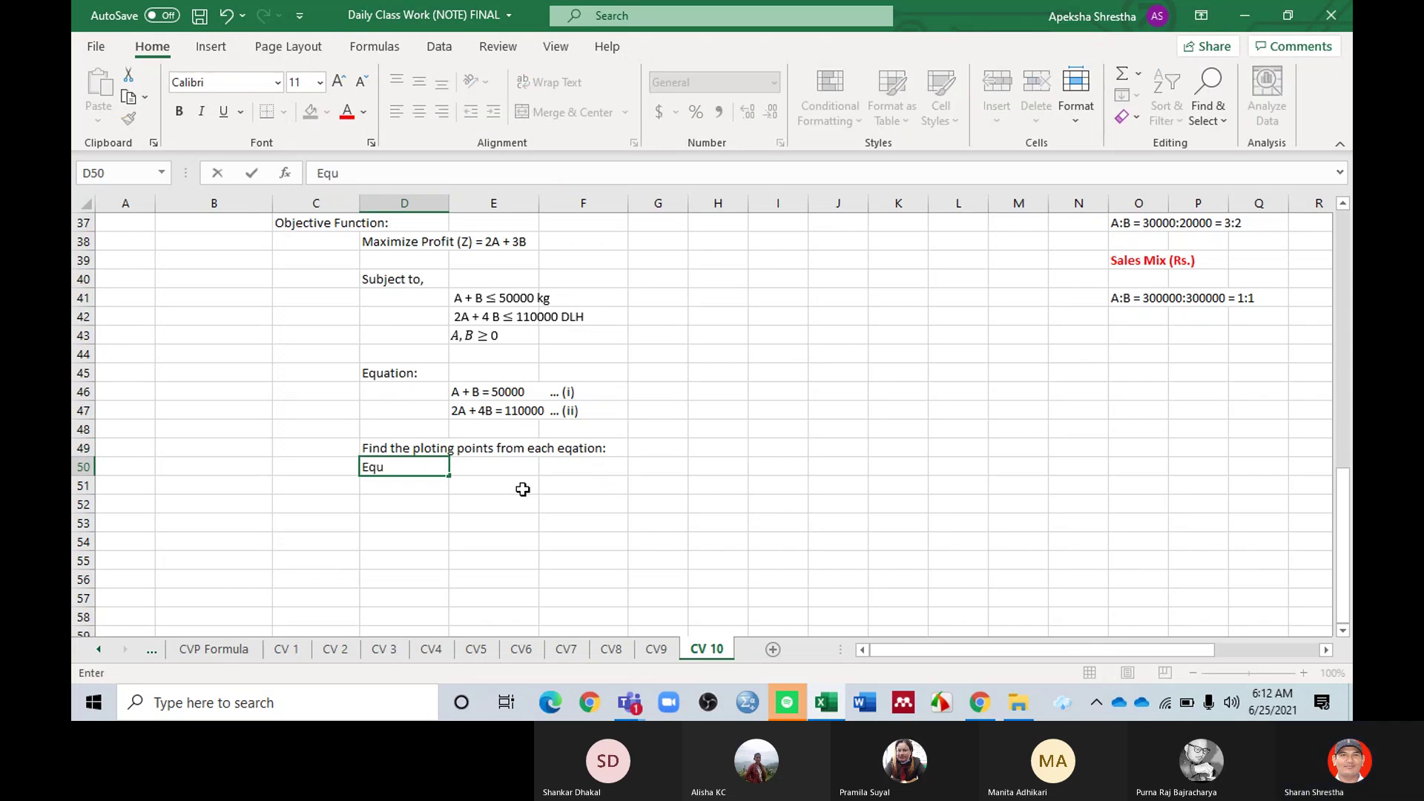
text(u ()
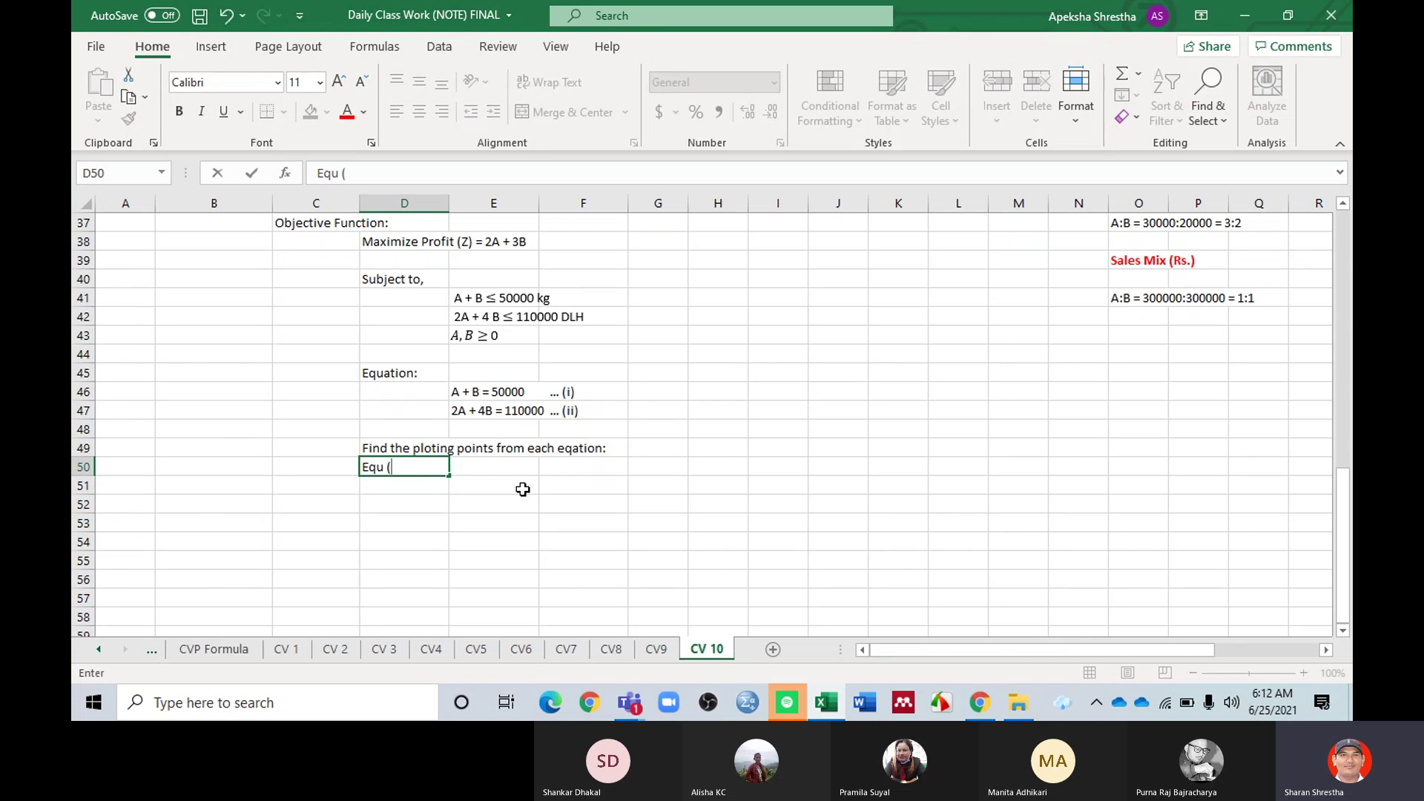
key(BackSpace)
text((i))
key(Return)
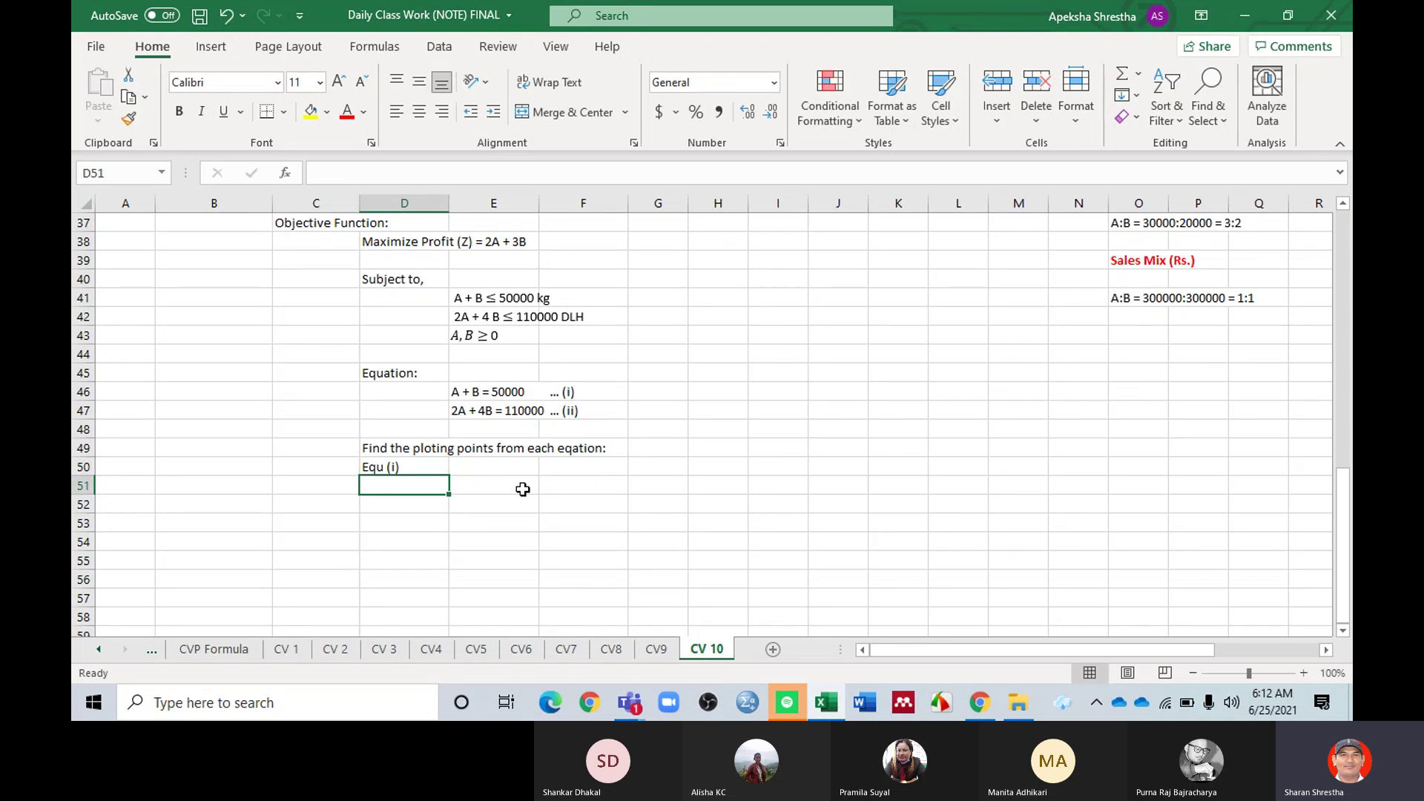
Step: Enter "If A = 0, B = 50000" in cell D51, followed after wide spacing by the point "(0, 50000)"
text(If )
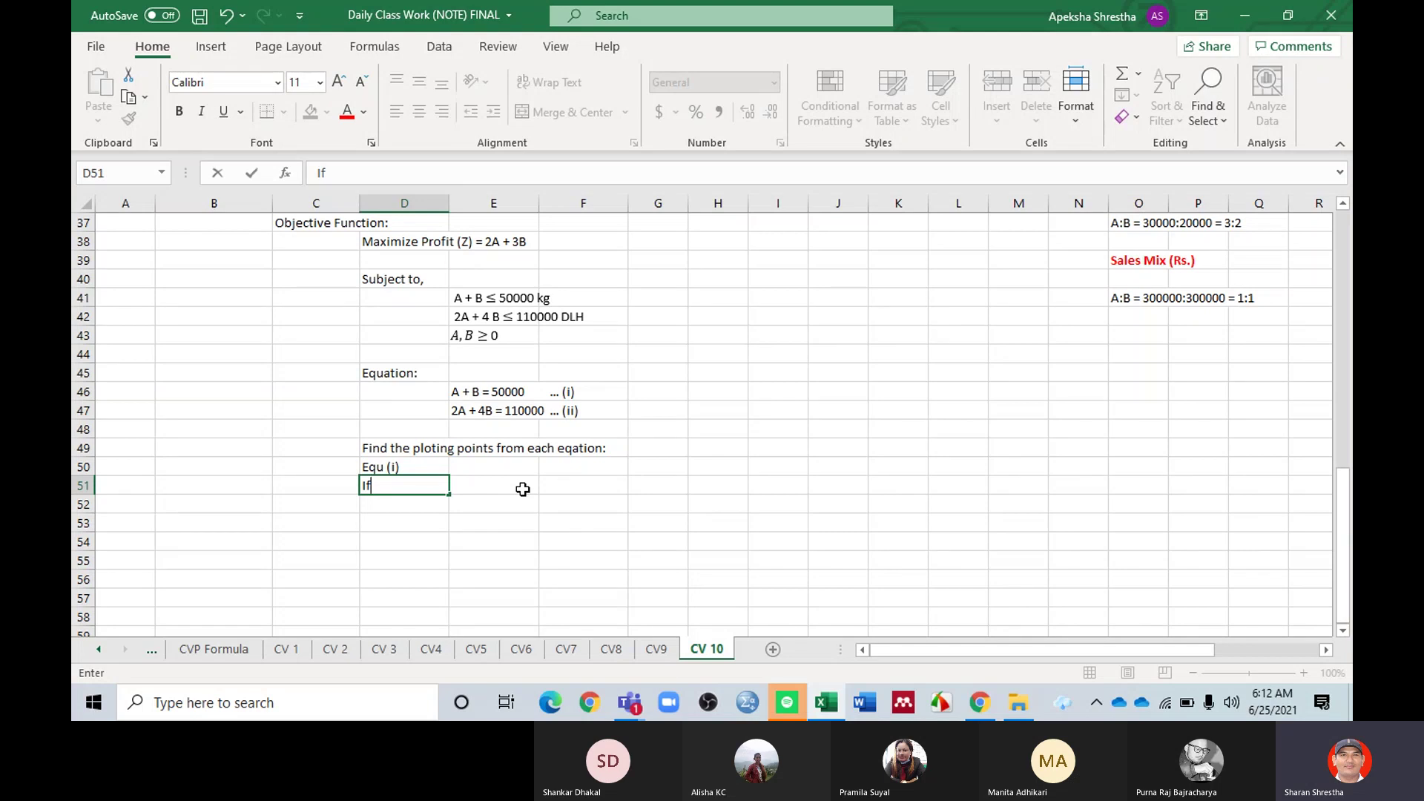
text(A )
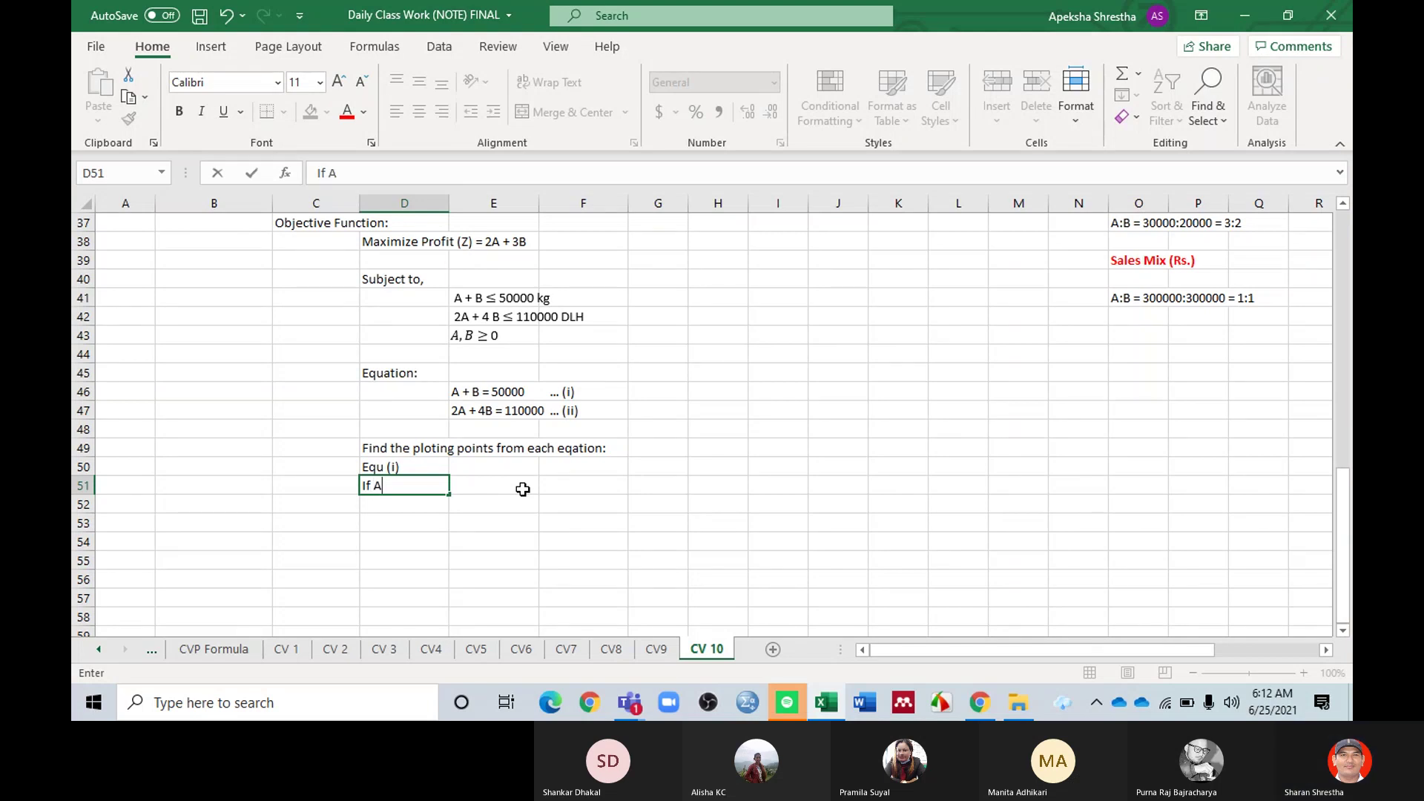
text(= )
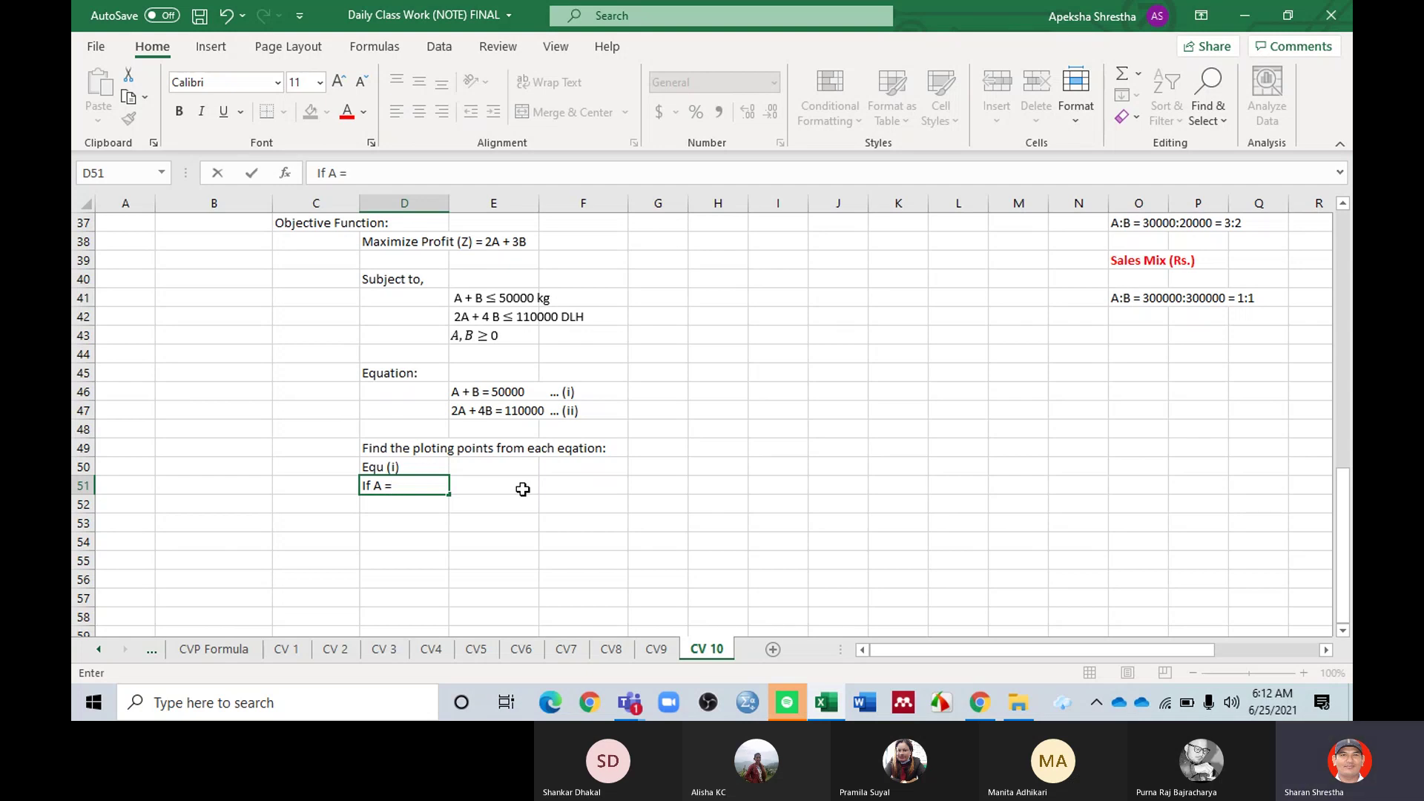
text(0,)
text(B =)
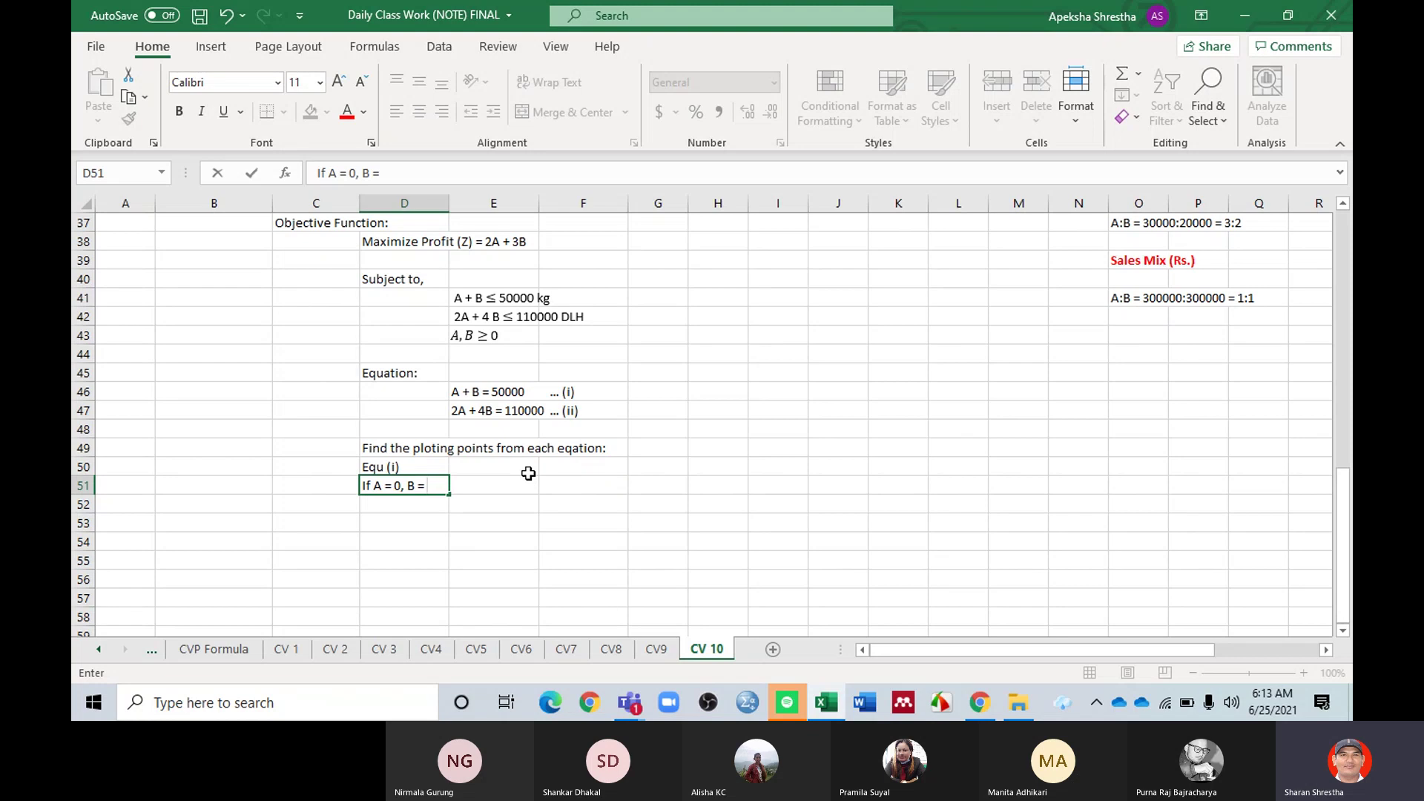
text(50000                           (0.)
key(BackSpace)
text(,)
text( 50000)
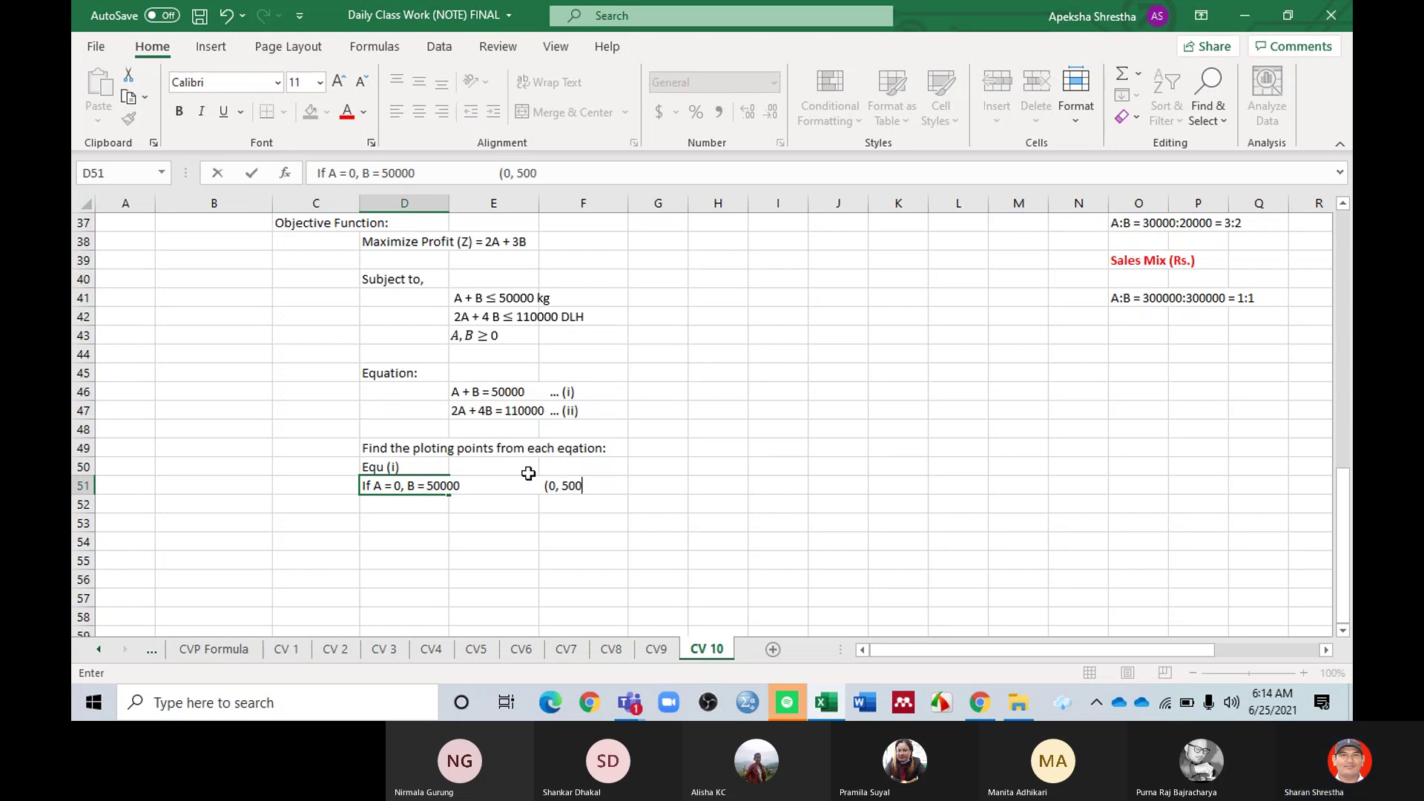
text())
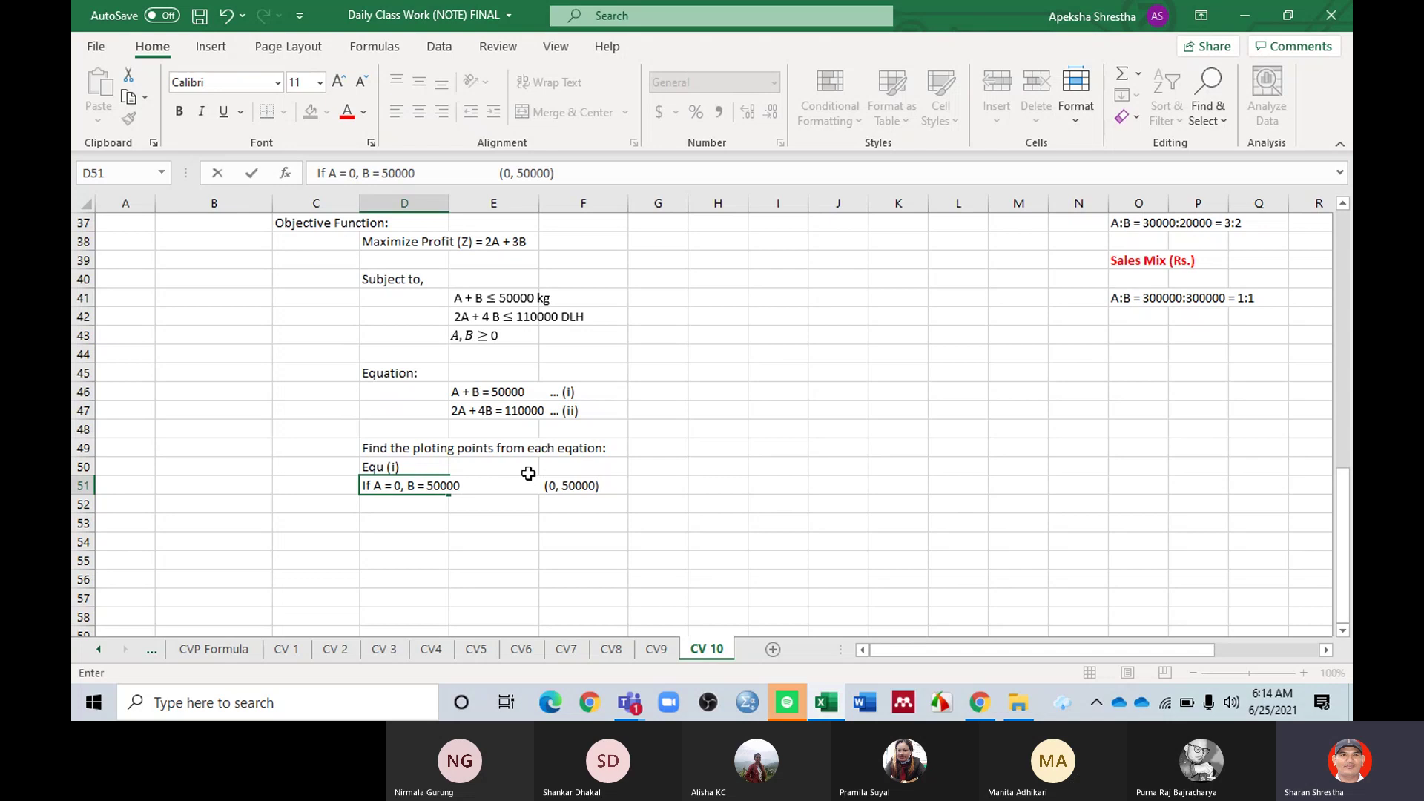
key(Return)
Step: Enter "If B = 0 , A = 50000" in cell D52, followed by the point "( 50000, 0)" aligned with the point above
text(I)
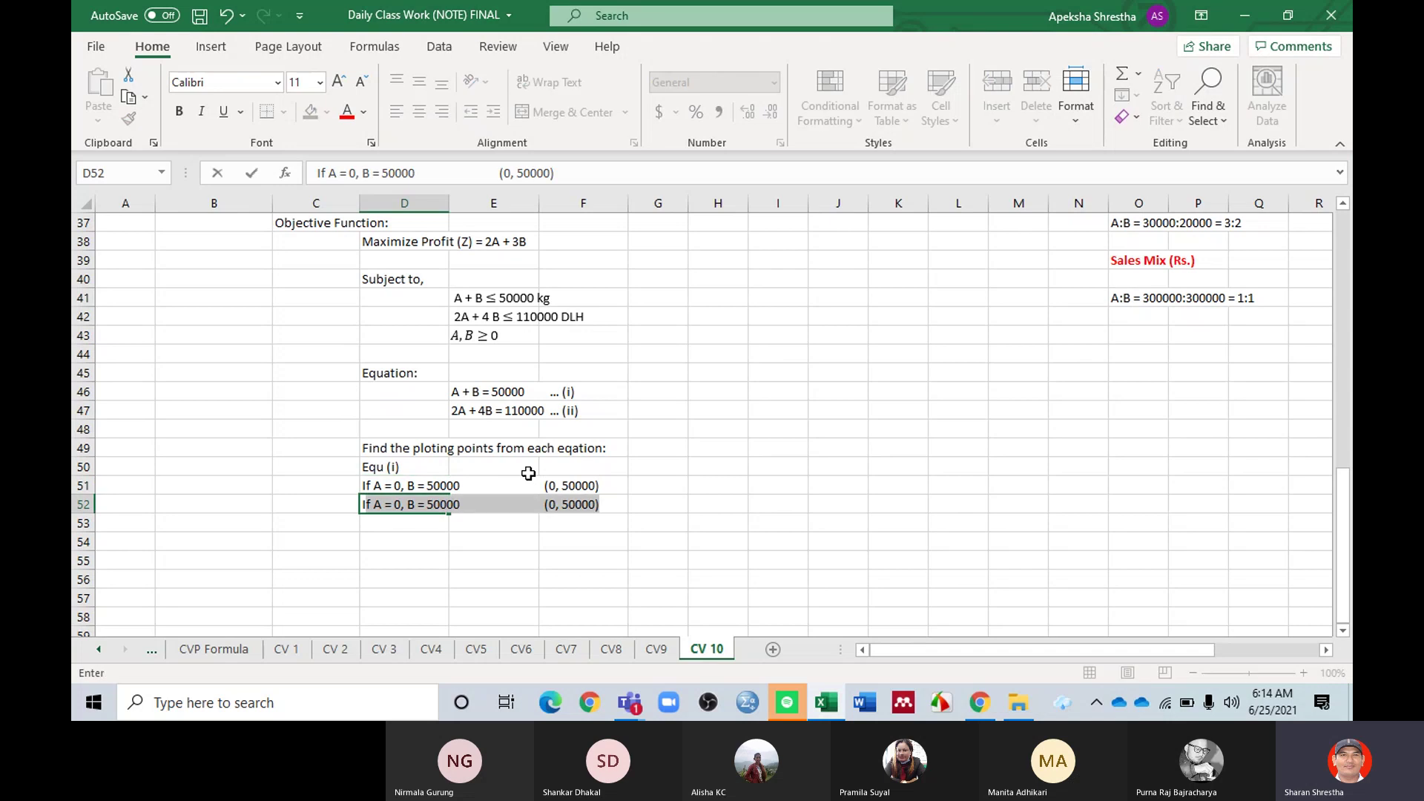
text(f B )
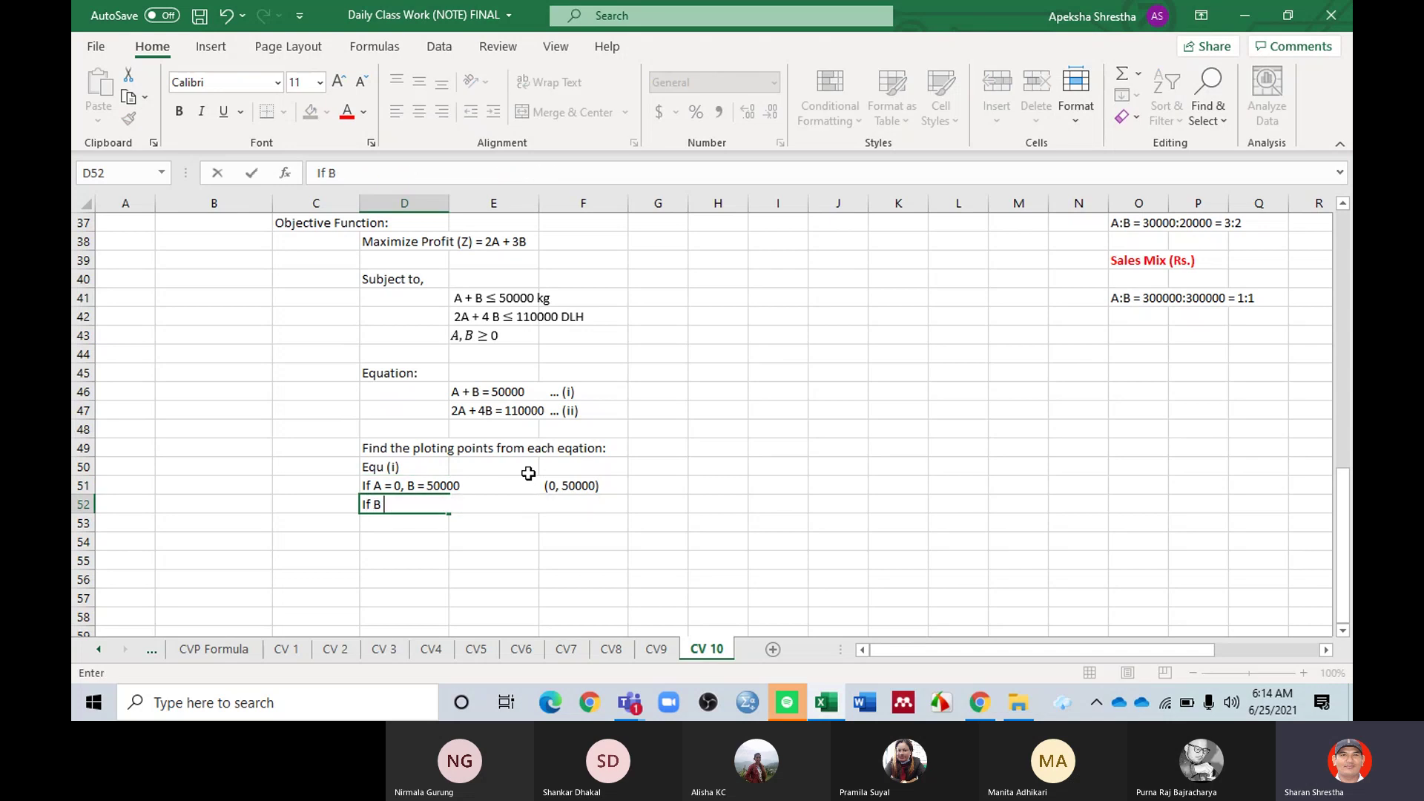
text(= 0 , A = 50000)
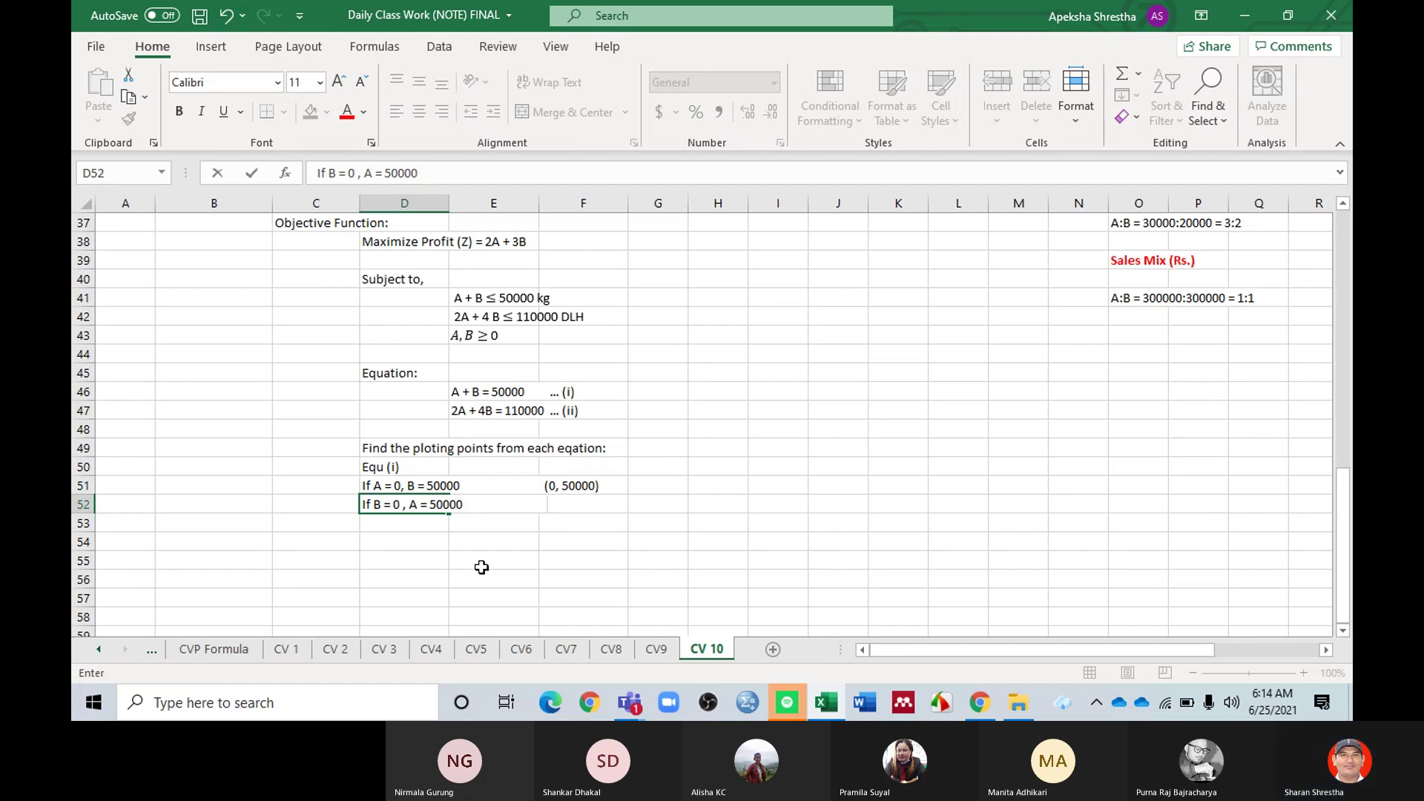
text(()
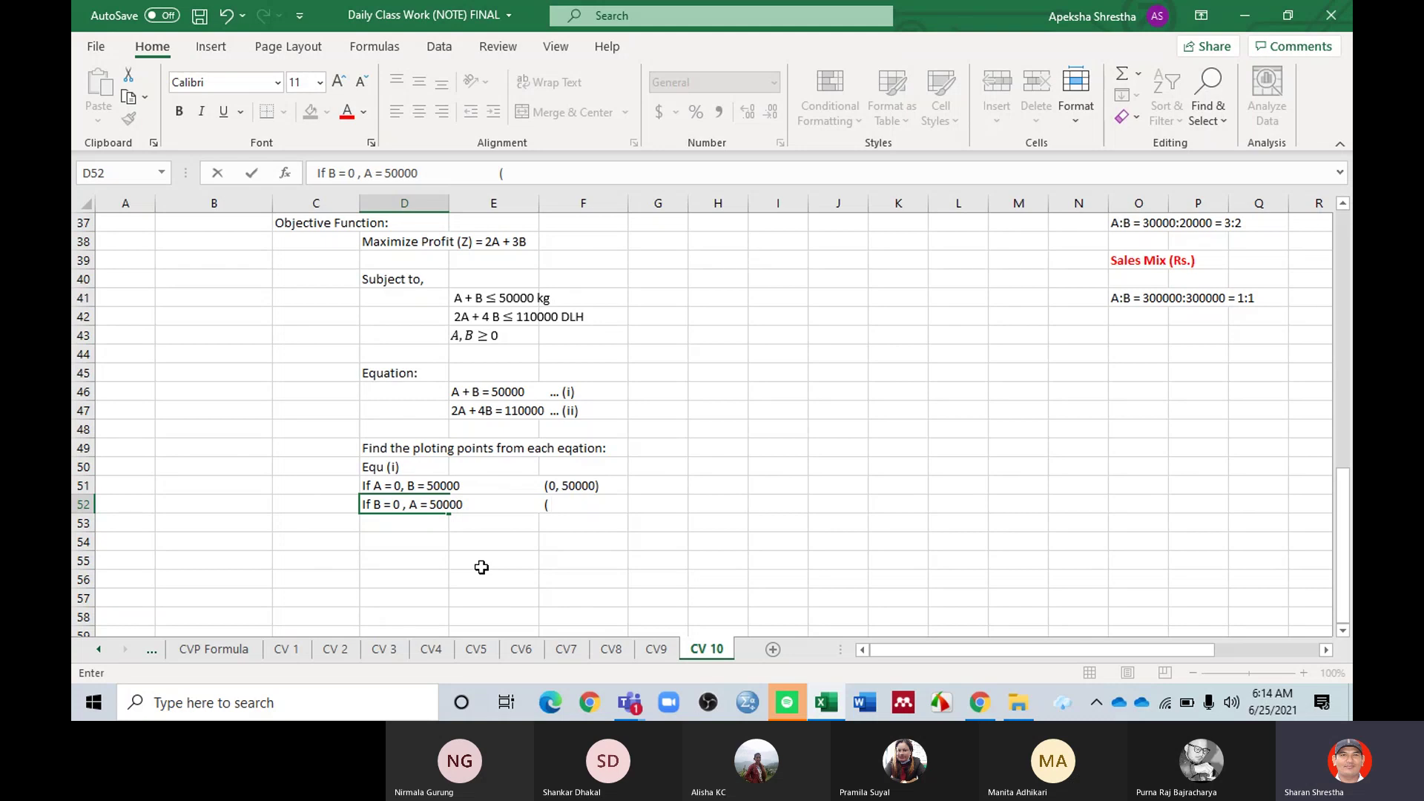
text(50000, 0))
key(Return)
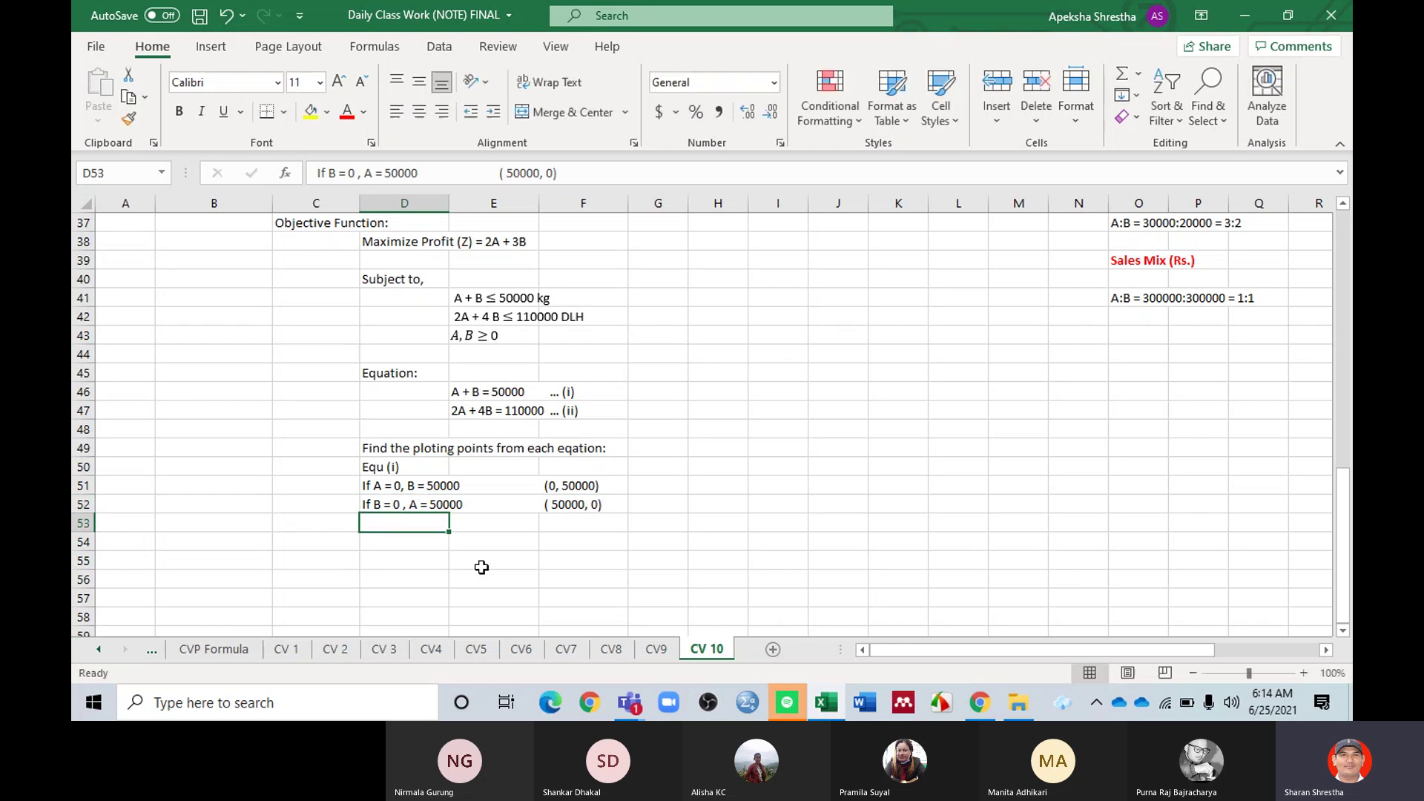
Step: Change the label in cell D50 to "From Equ (i)" and colour its text red
click(365, 468)
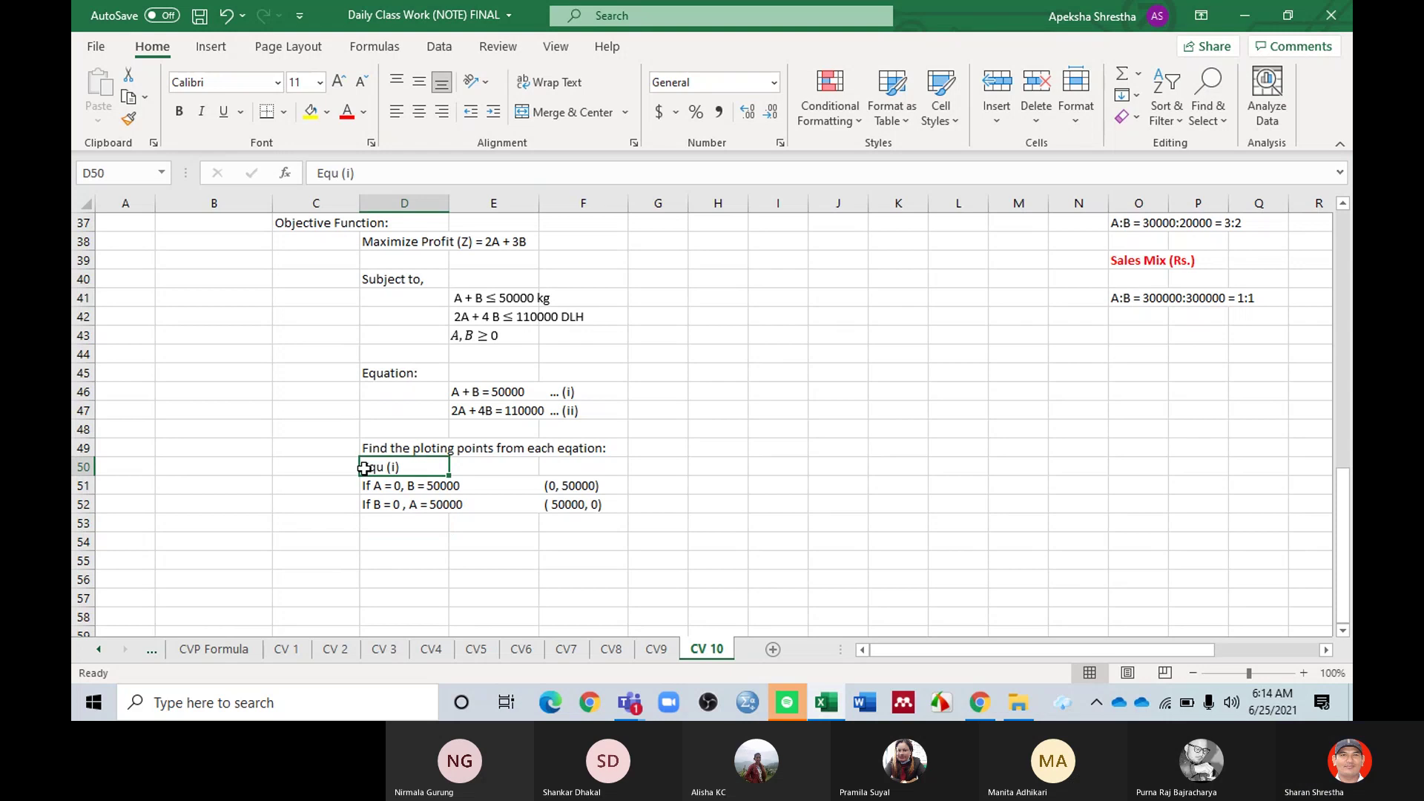
double_click(363, 467)
text(From)
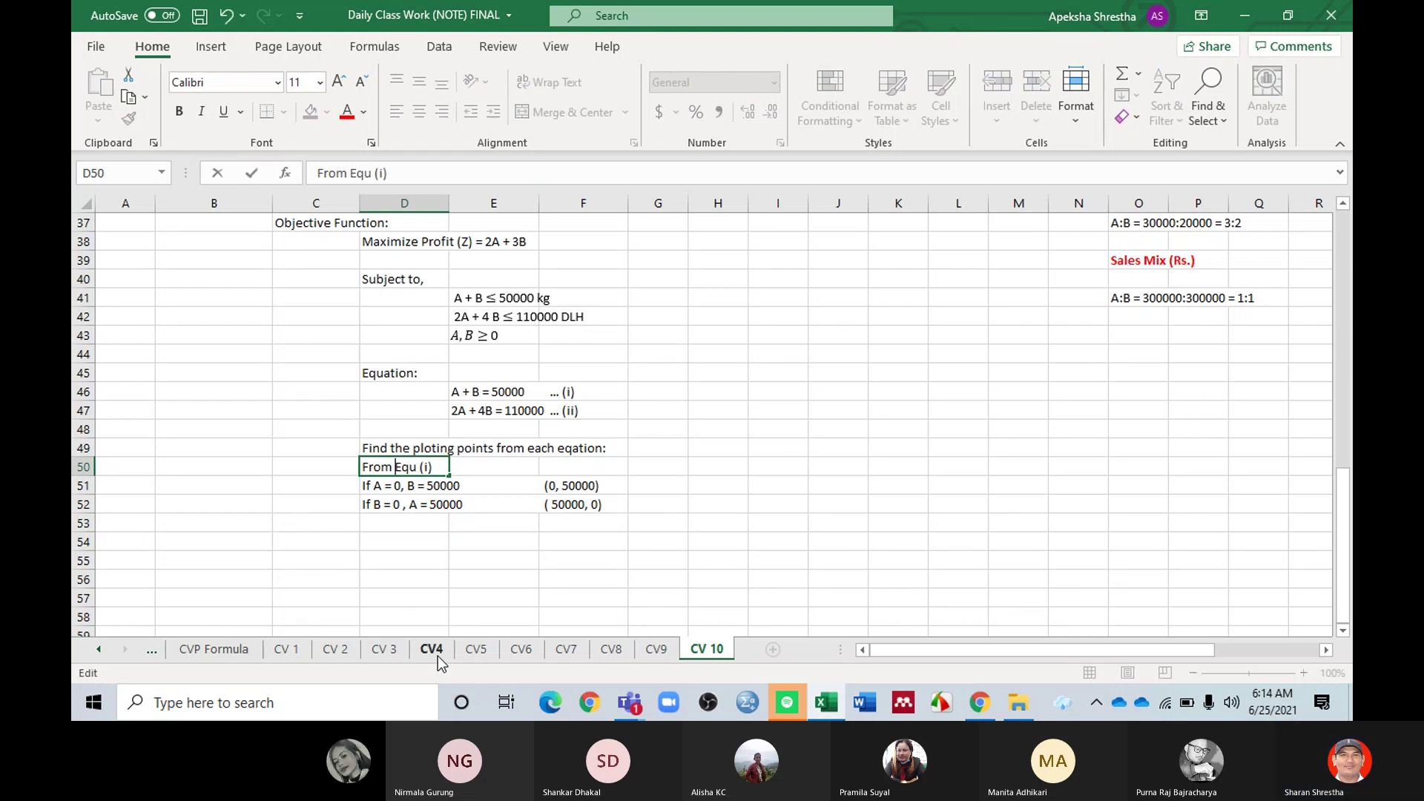
click(420, 561)
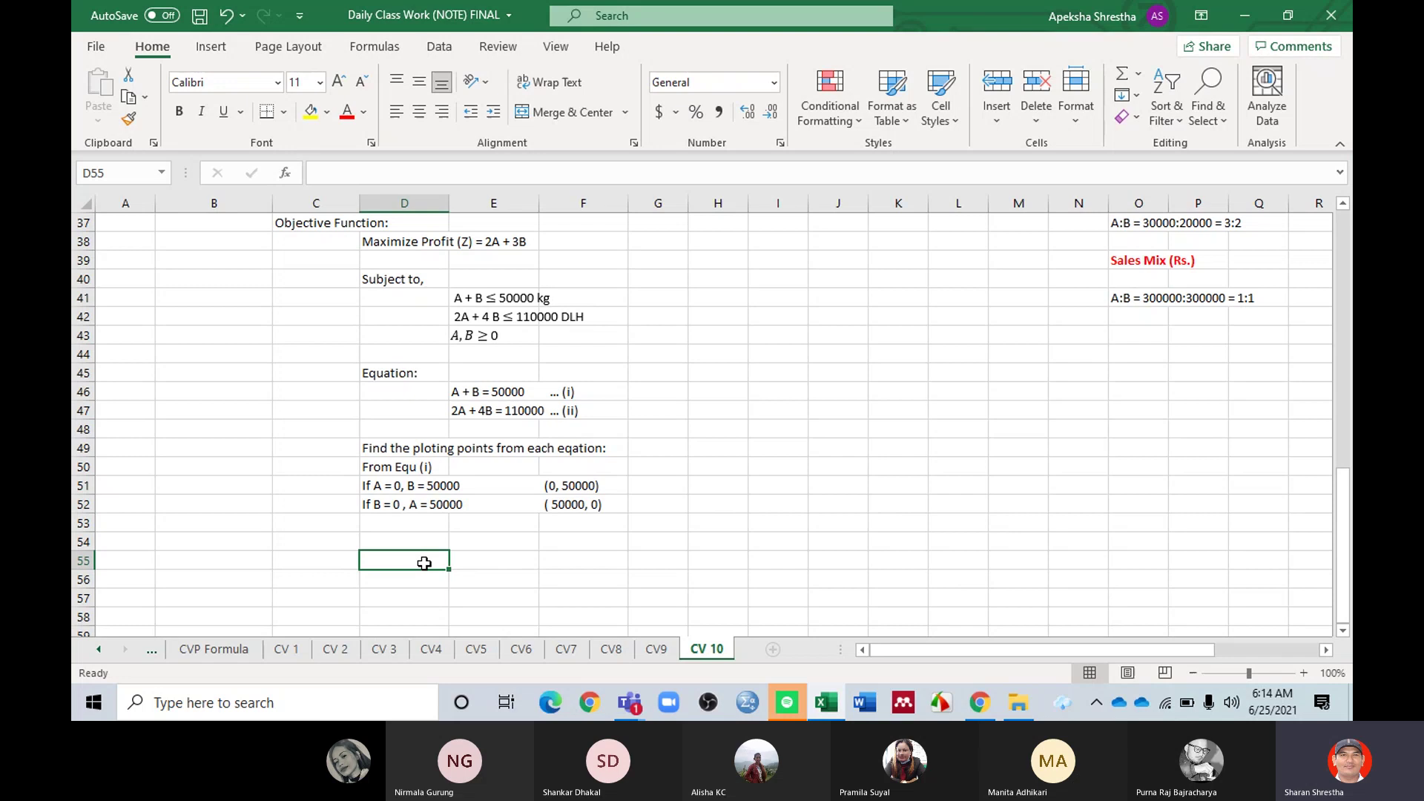
click(386, 466)
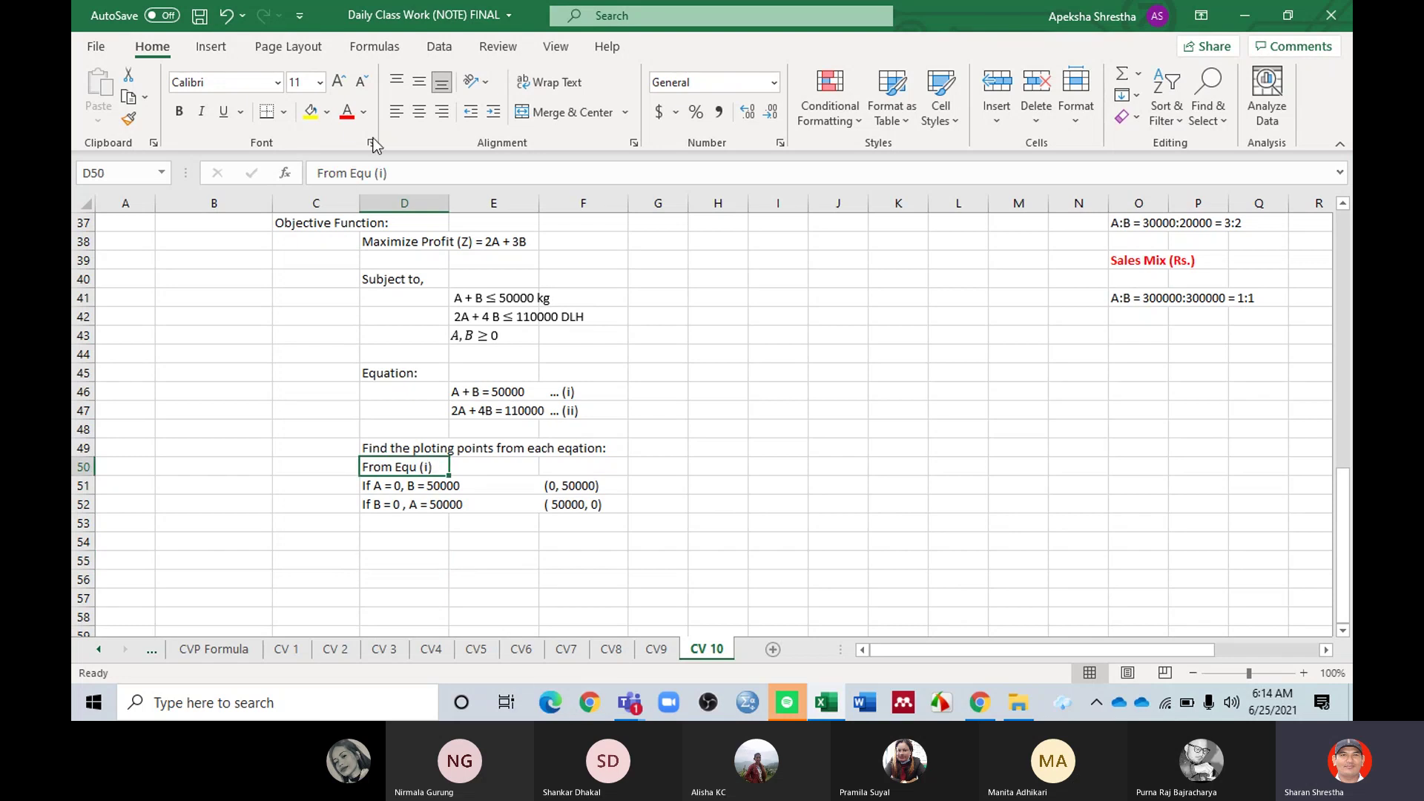
click(347, 112)
Step: Copy the red label from D50 to cell D54 and change the copy to "From Equ (ii)"
scroll(478, 371, down, 4)
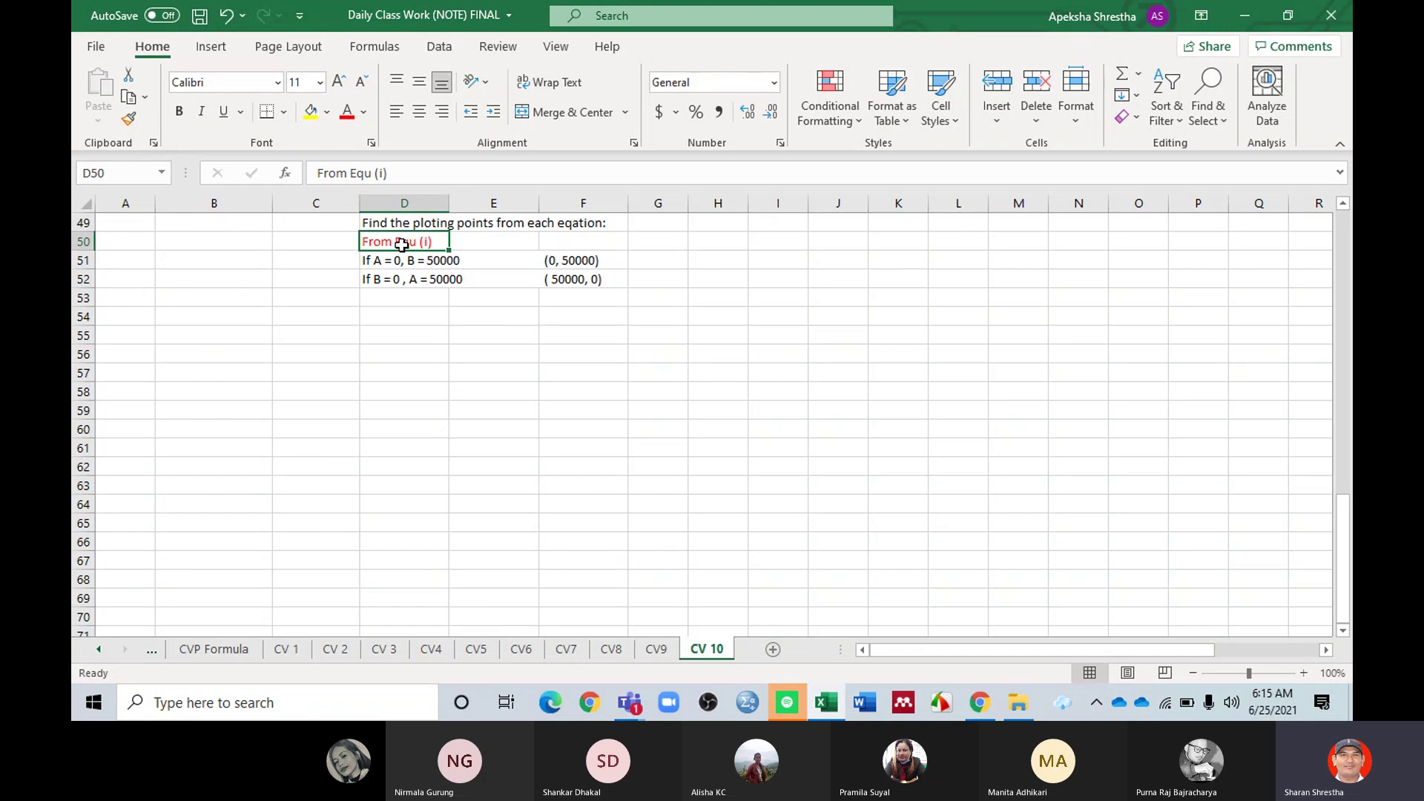
key(ctrl+c)
click(399, 319)
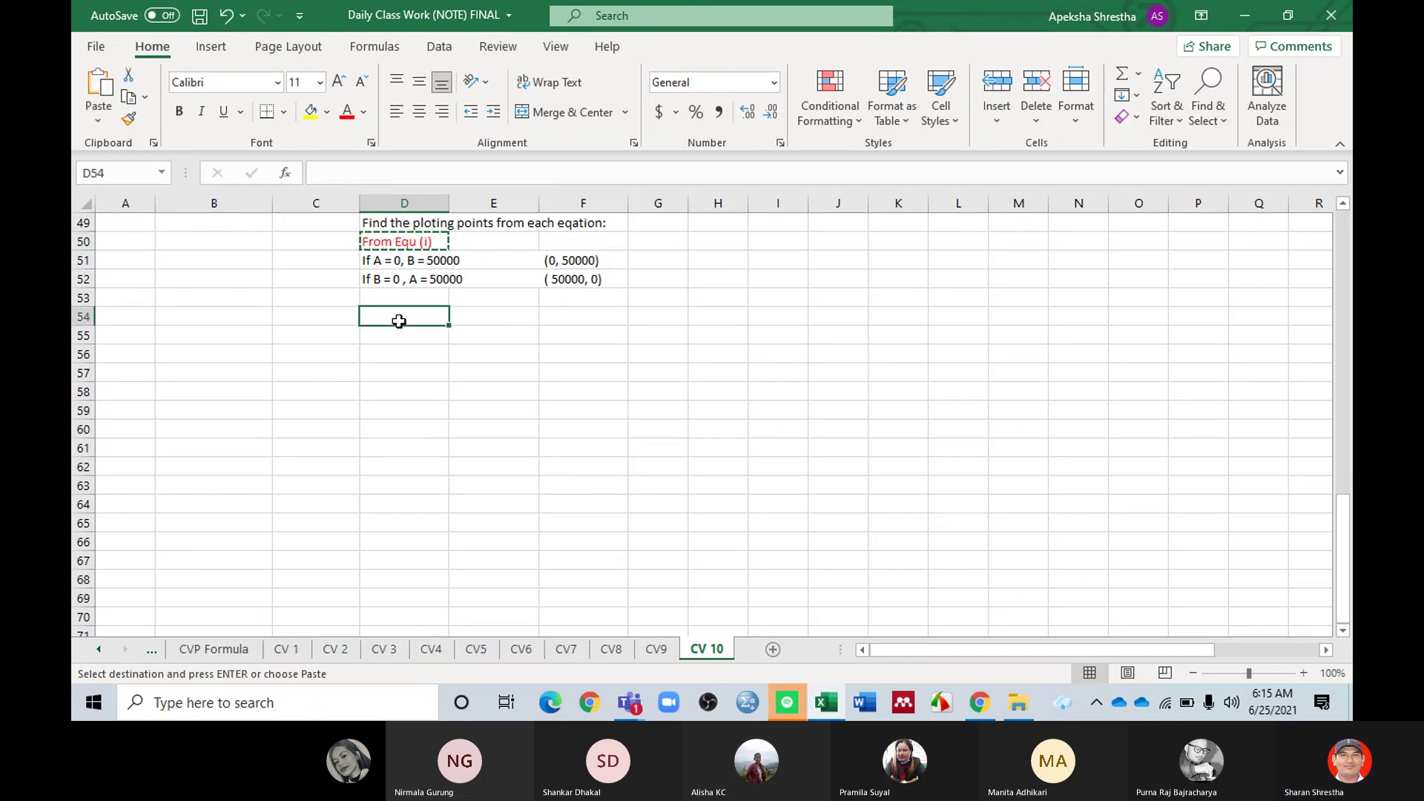
key(ctrl+v)
click(429, 338)
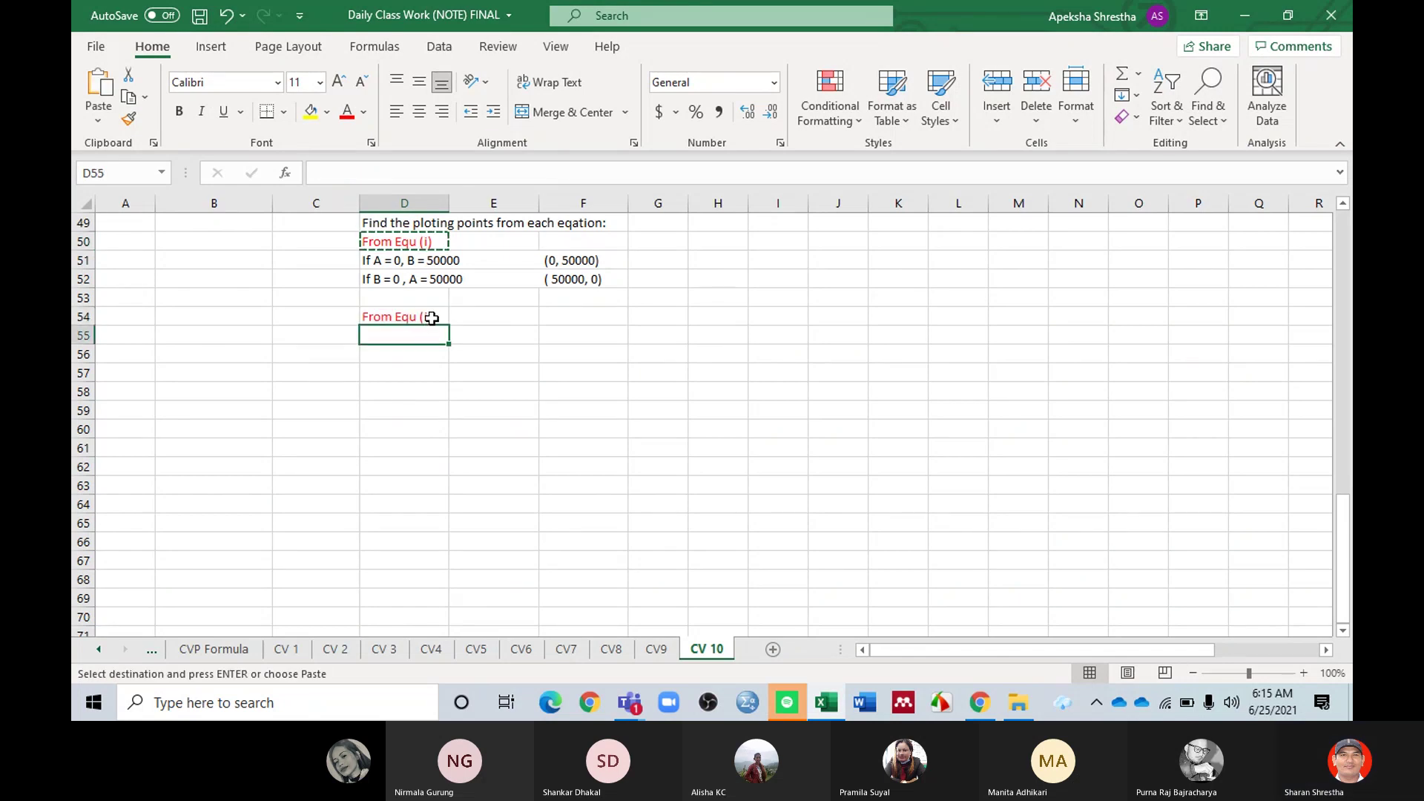
double_click(427, 316)
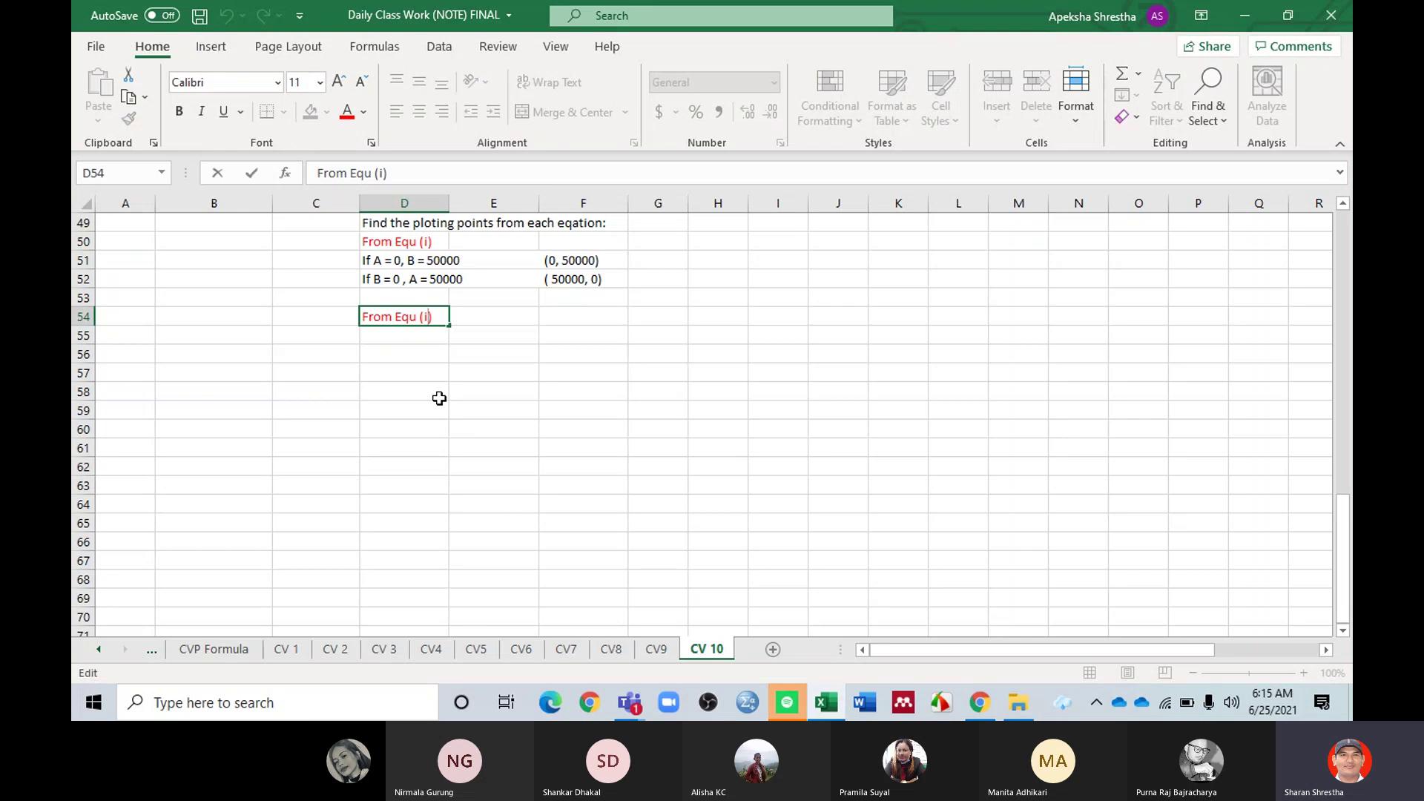
text(i)
key(Return)
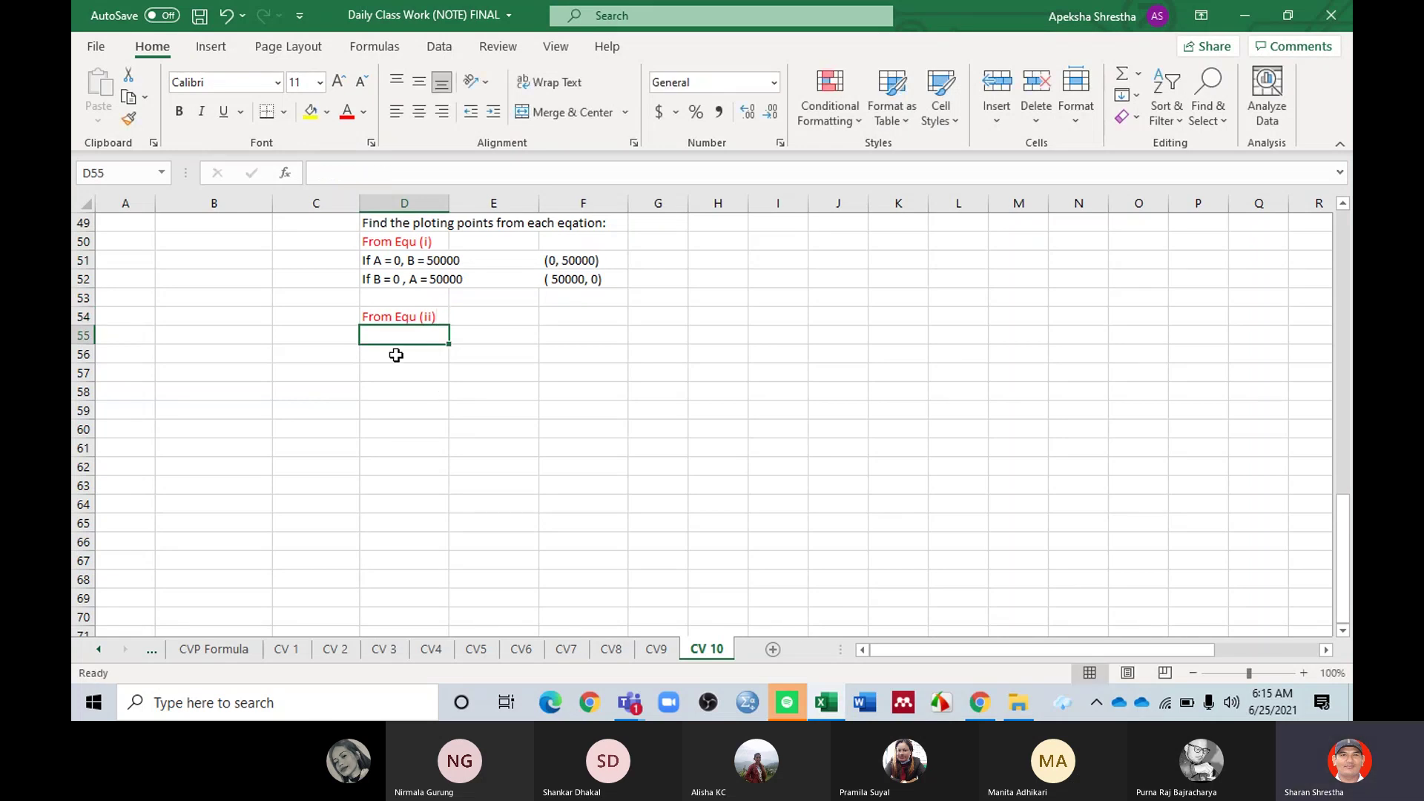
Step: Enter "If A = 0, B = 27500" in cell D55, followed after wide spacing by the point "(0, 27500)" aligned with the points above
click(393, 351)
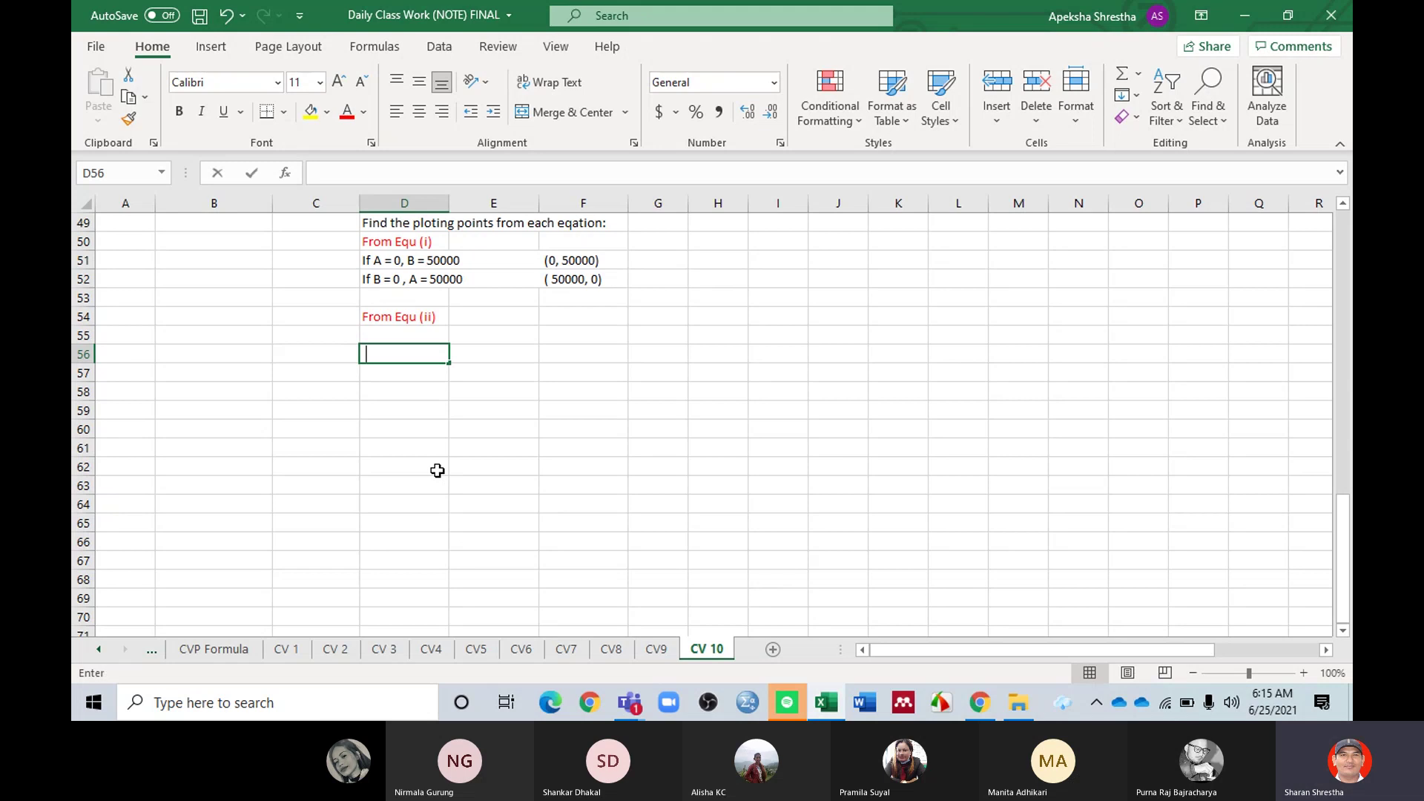
text(If)
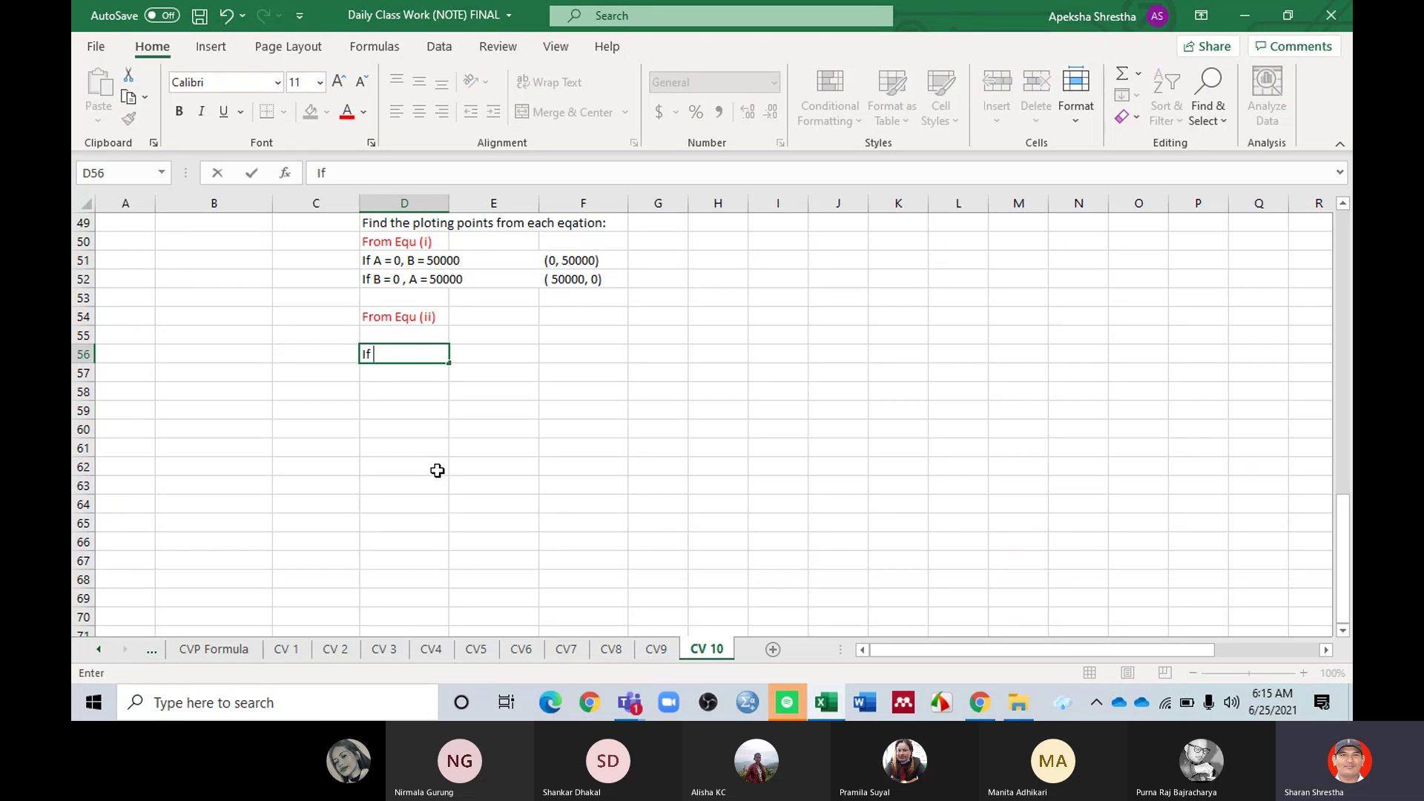
scroll(437, 470, up, 2)
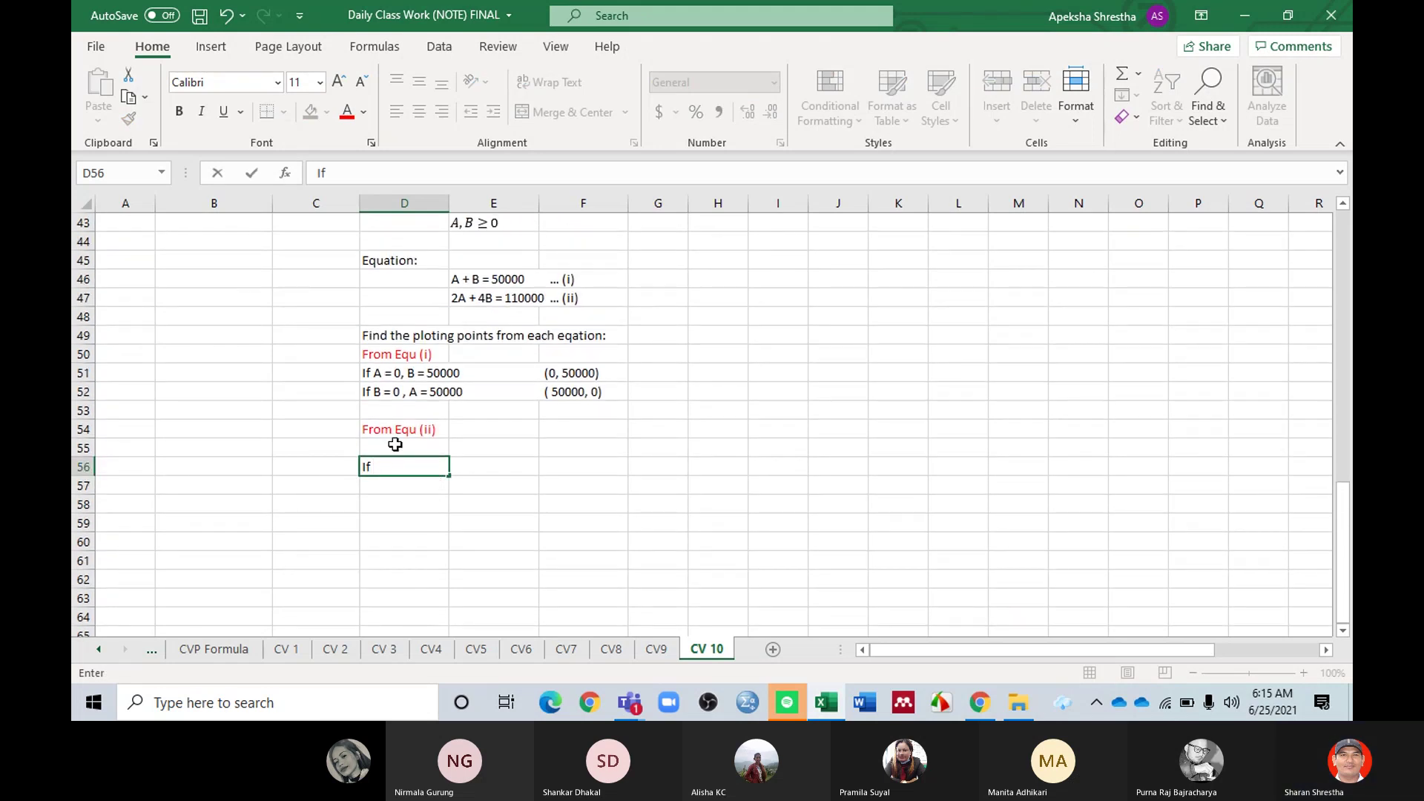
click(387, 444)
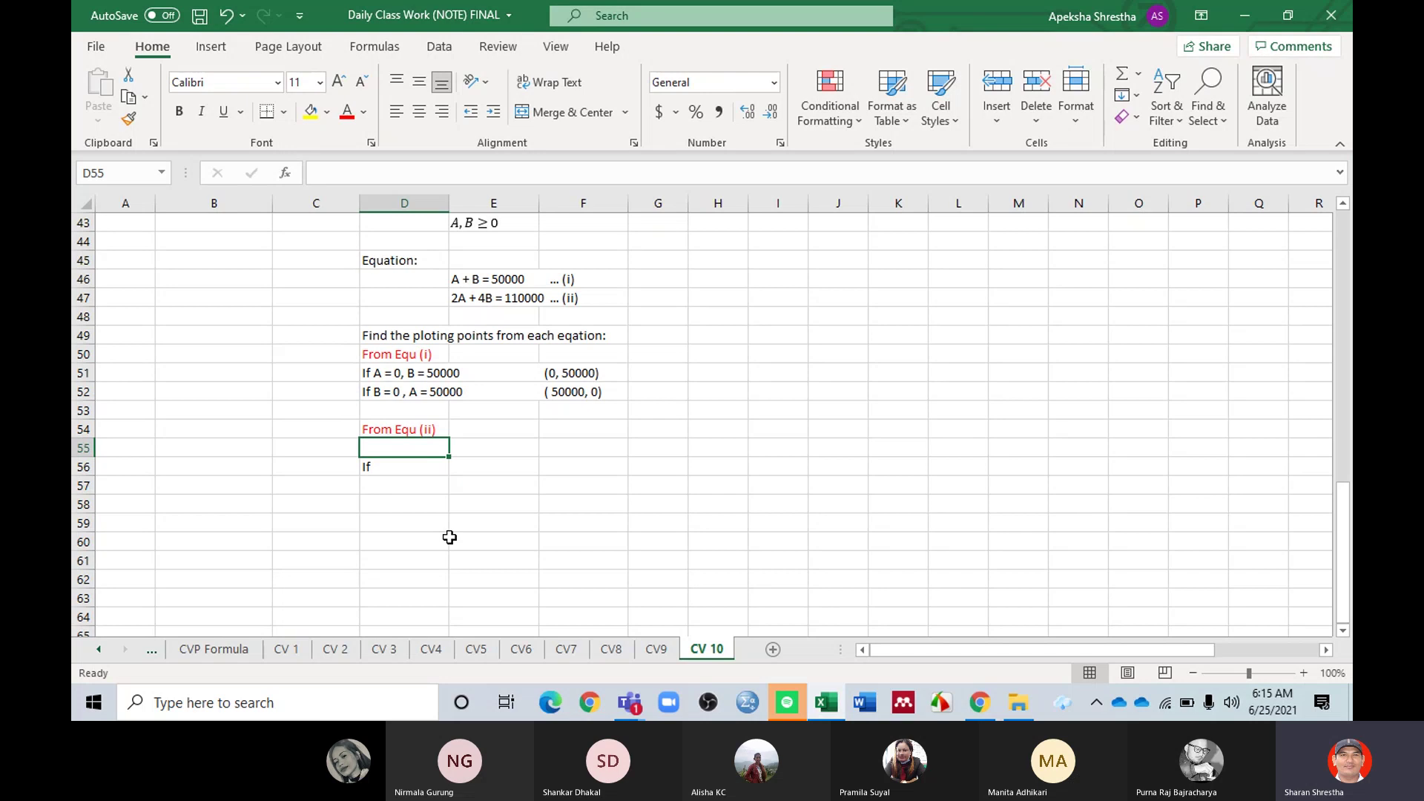
text(If A )
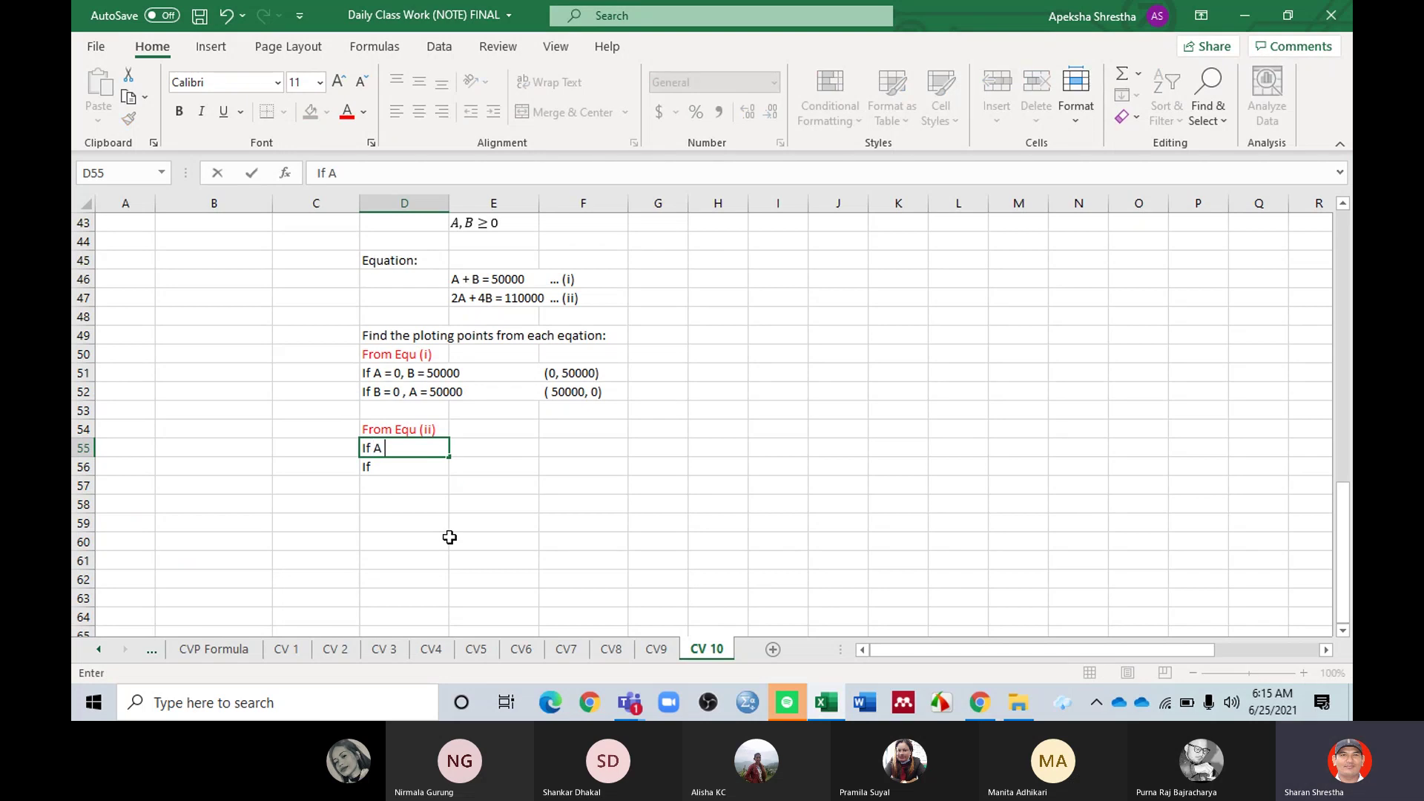
text(= 0, B =)
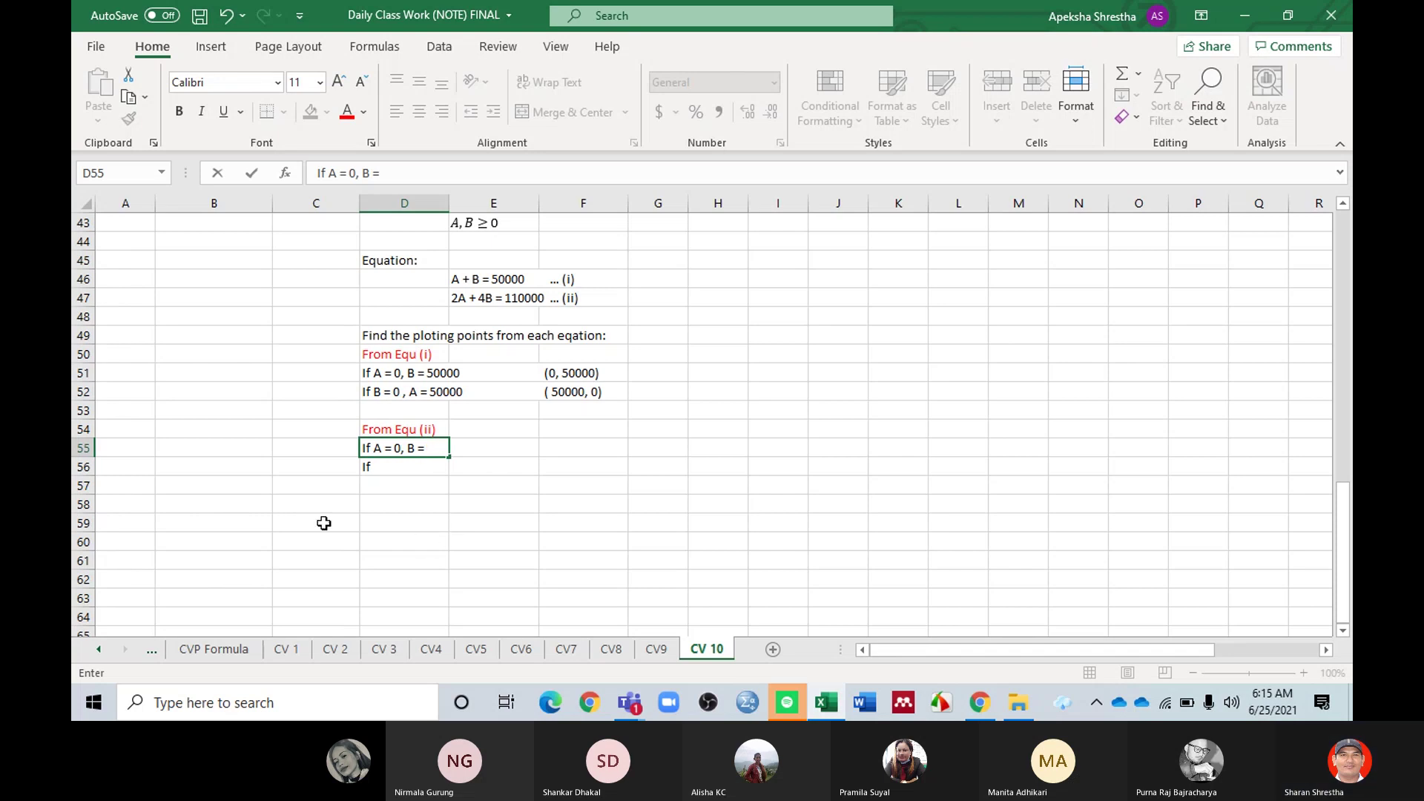
scroll(528, 358, up, 1)
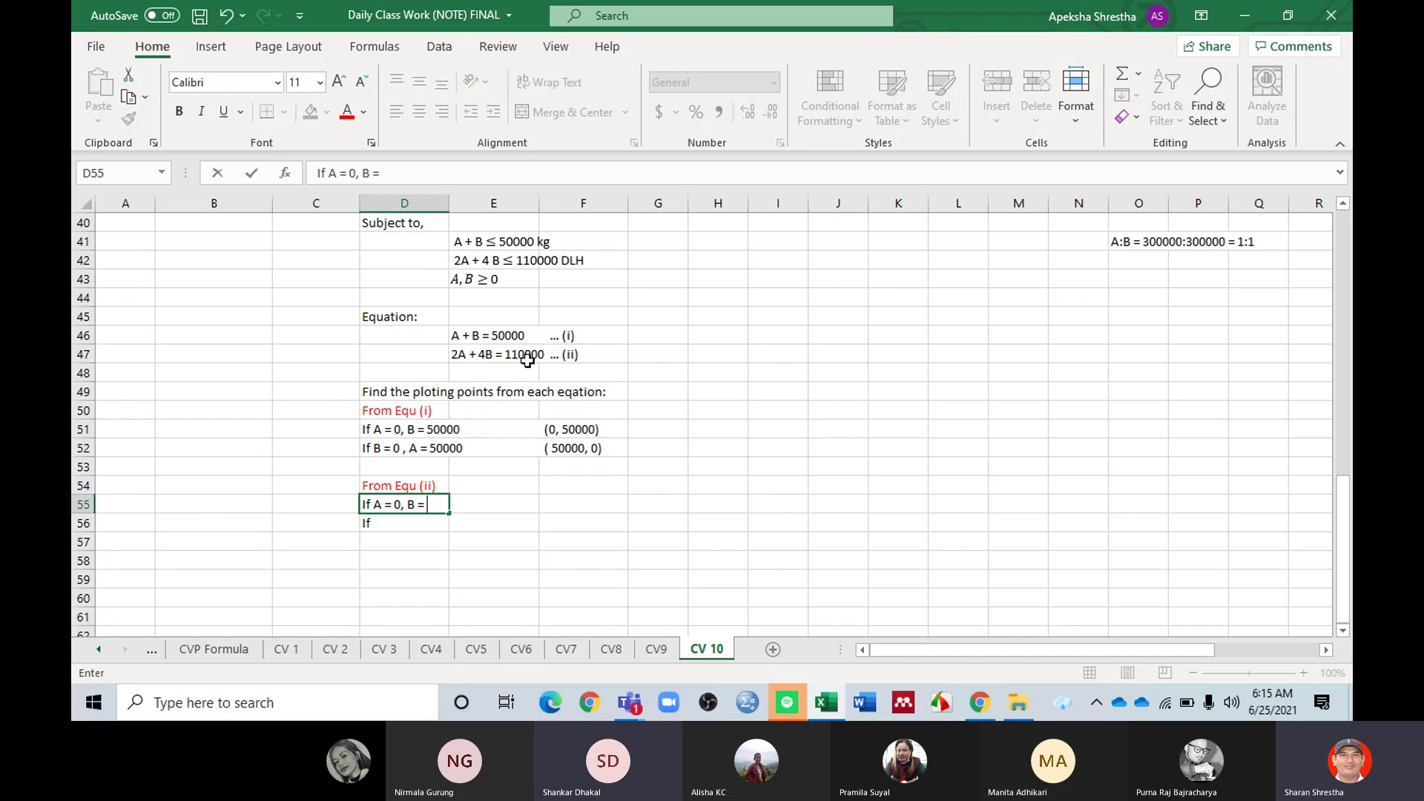
text(27500                      )
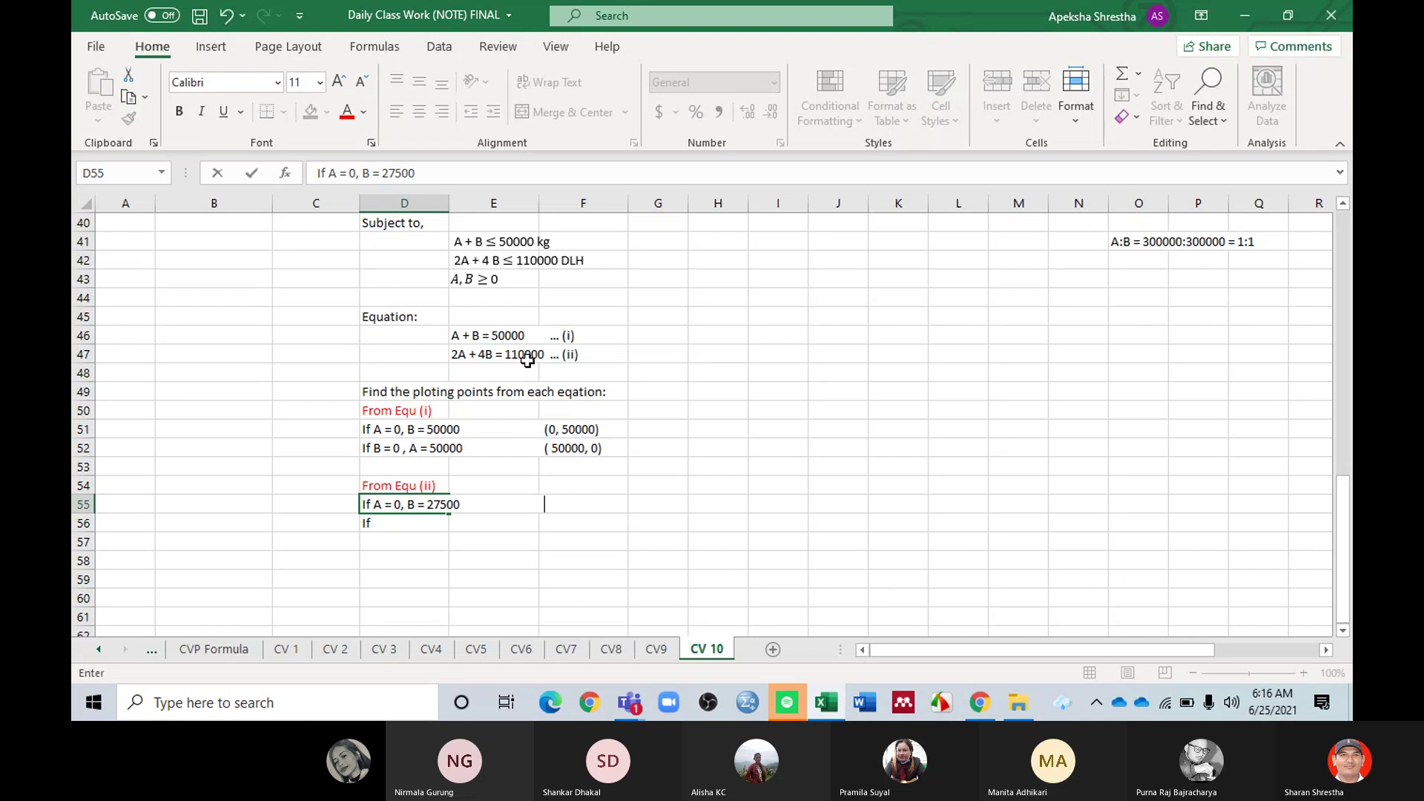
text(     ()
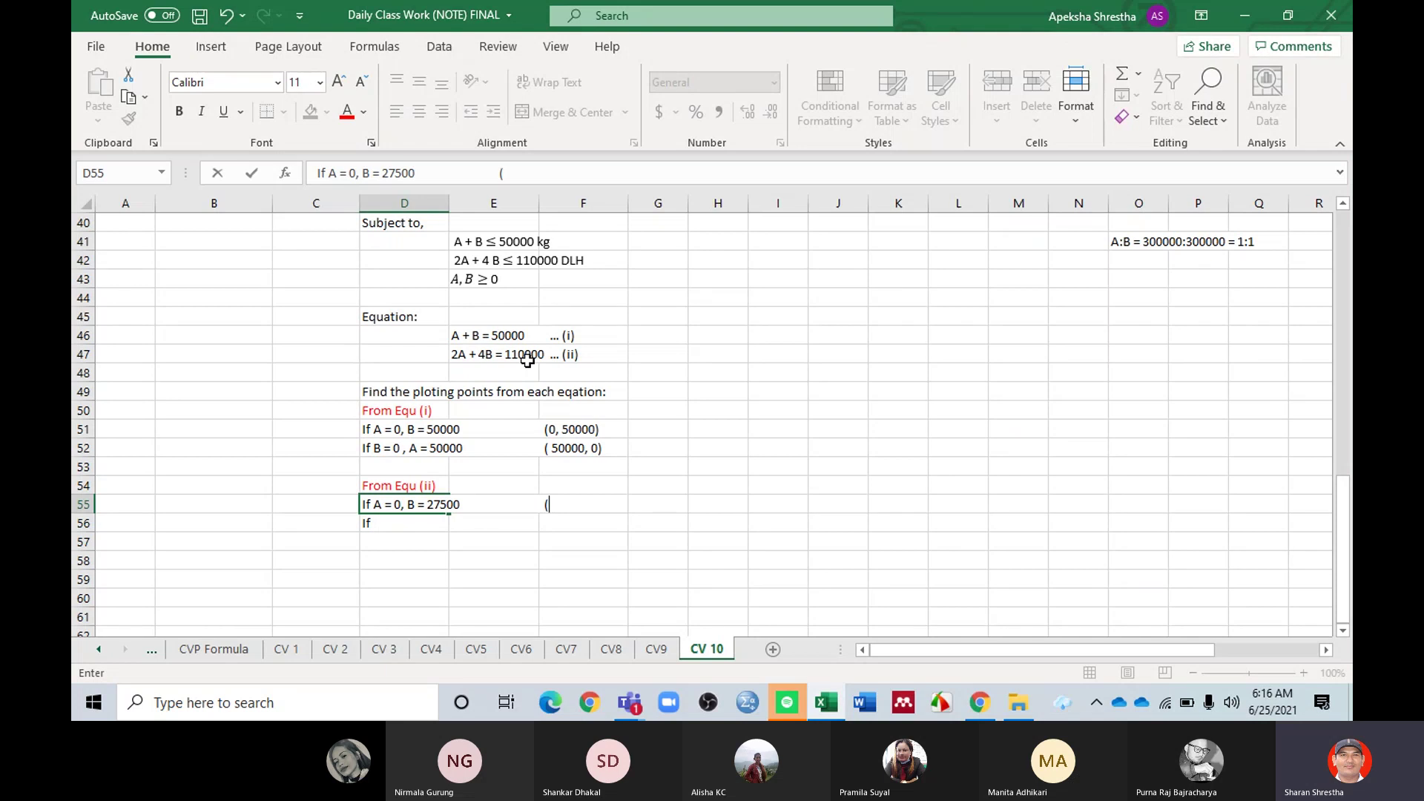
text(0, 27500))
key(Return)
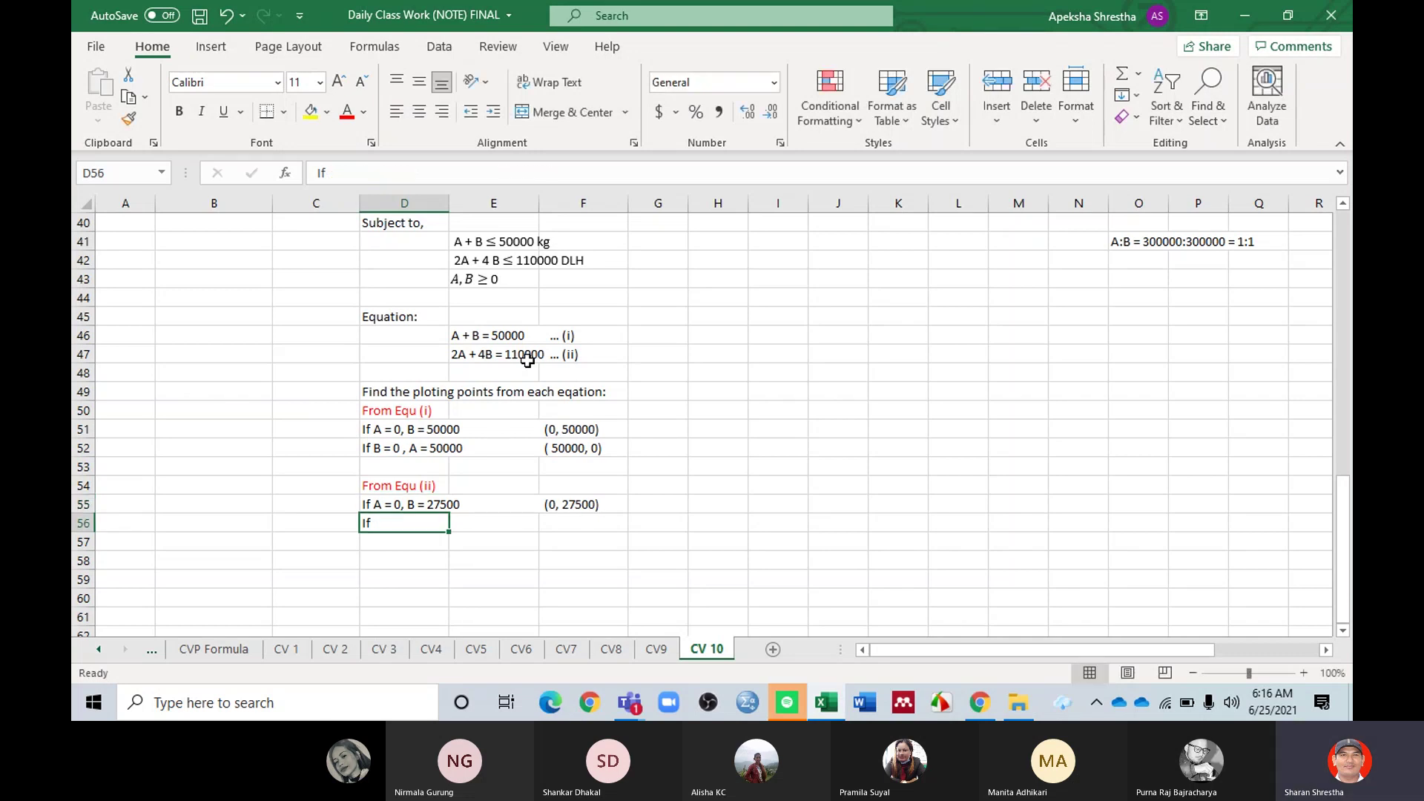
Step: Enter "If B = 0 , A = 55000" in cell D56
text(If)
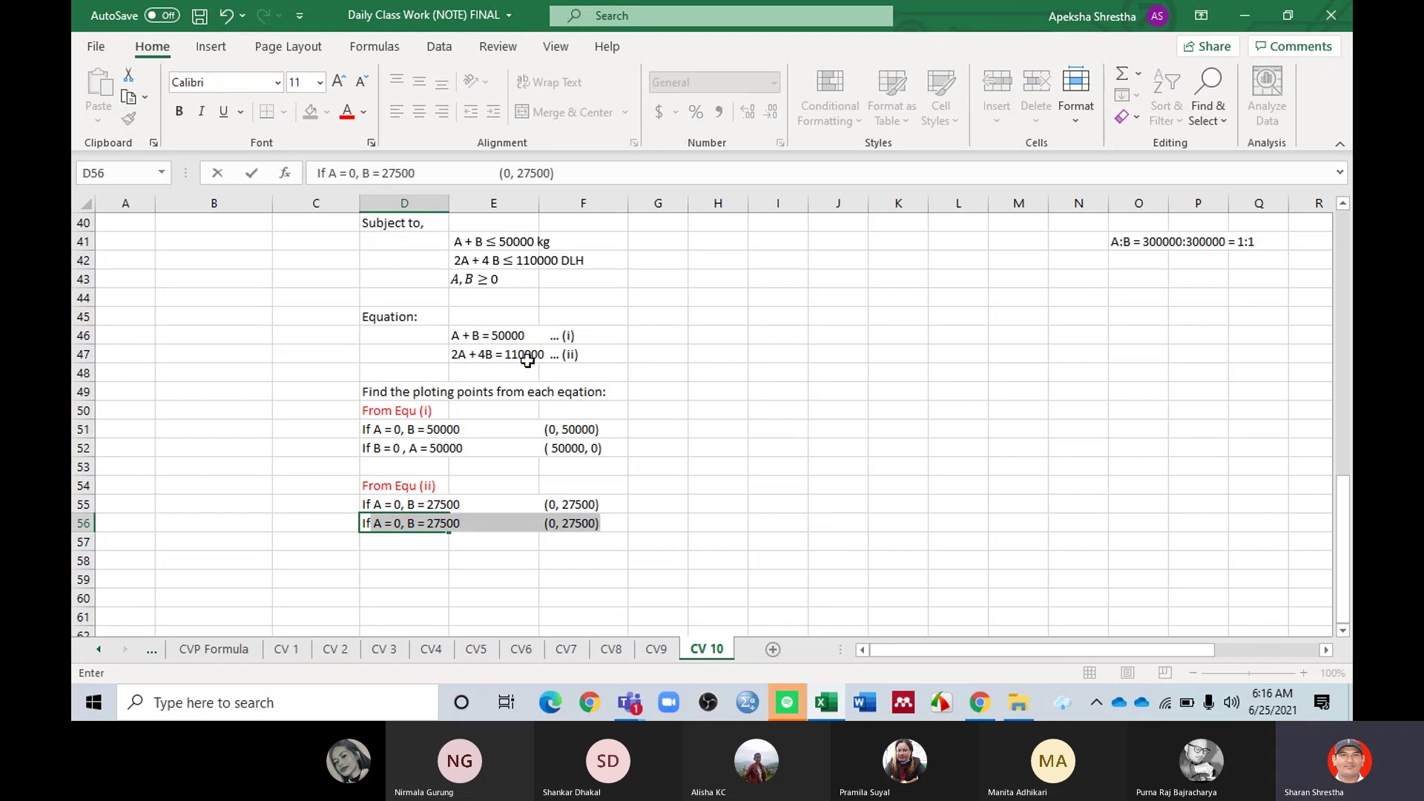
text( B)
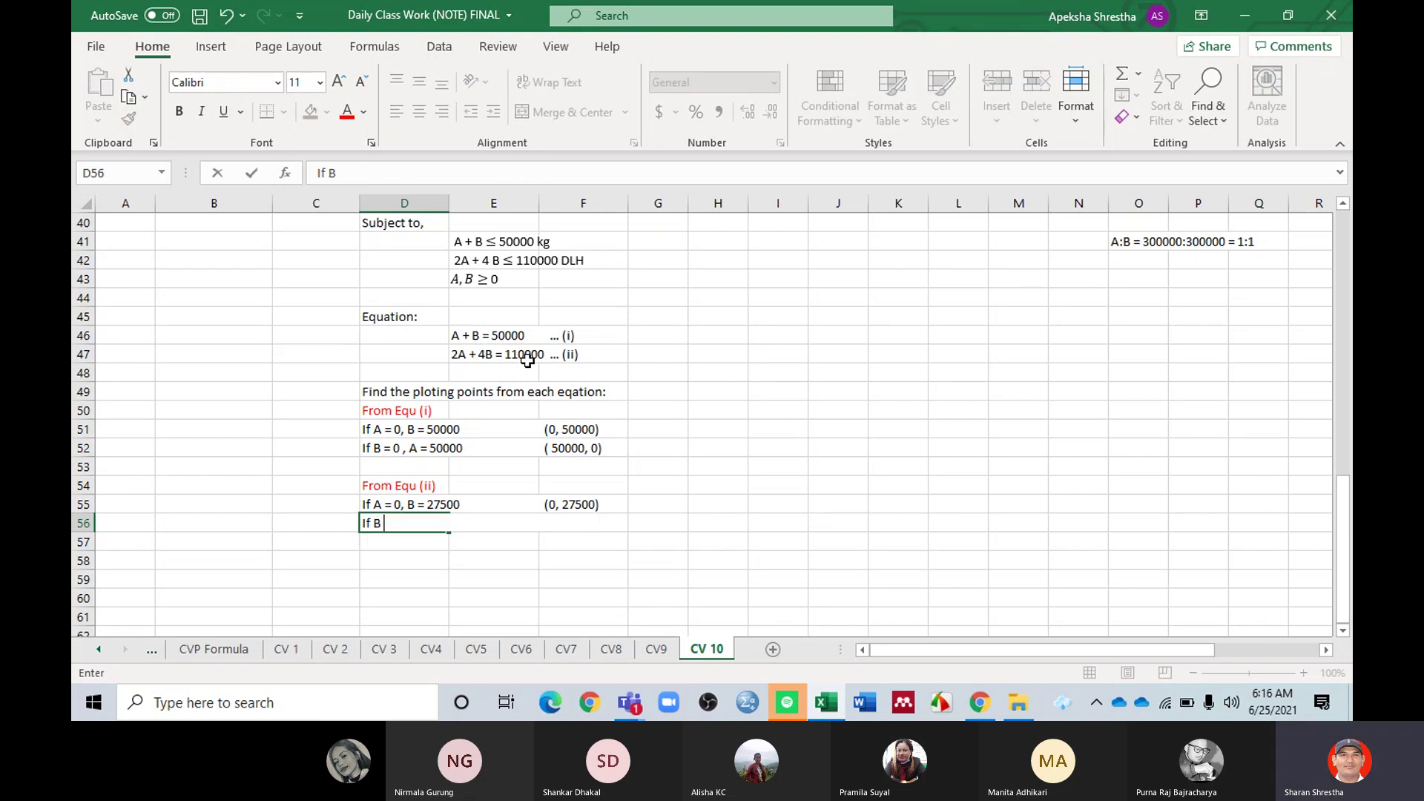
text( = ))
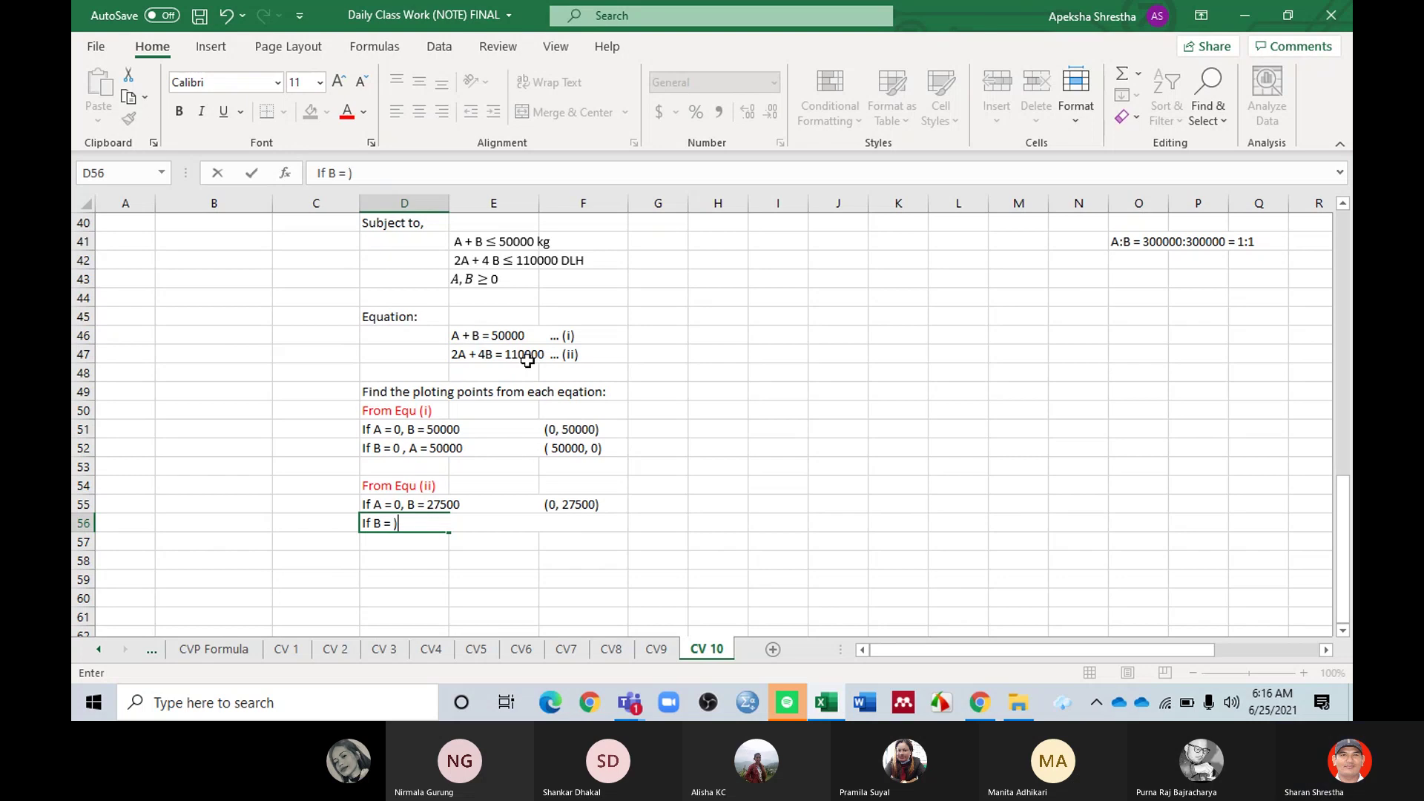
key(BackSpace)
text(0)
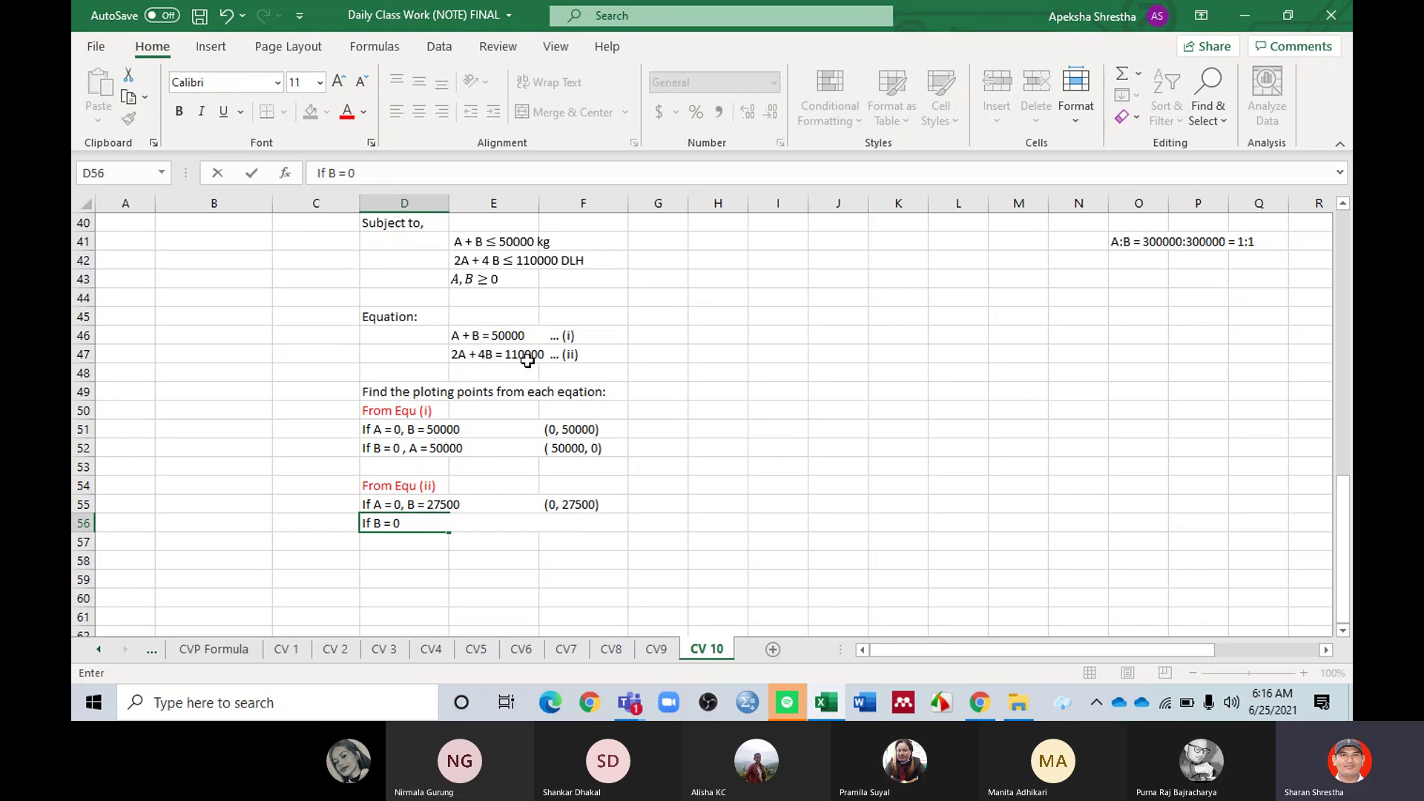
text( , A =)
text(55000)
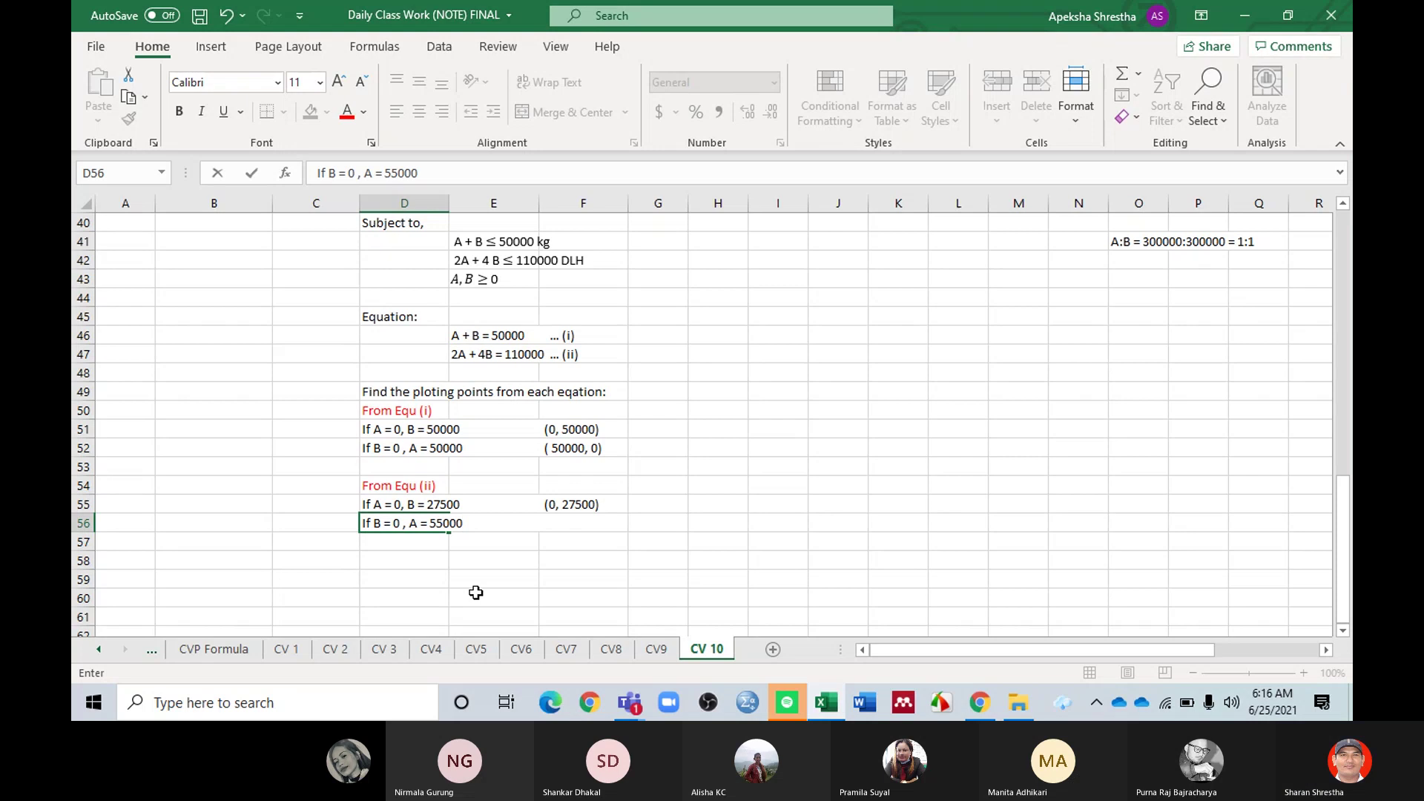
Step: Append the point "(55000, 0)" to the text in cell D56, spaced to align with the point above
key(Tab)
key(Tab)
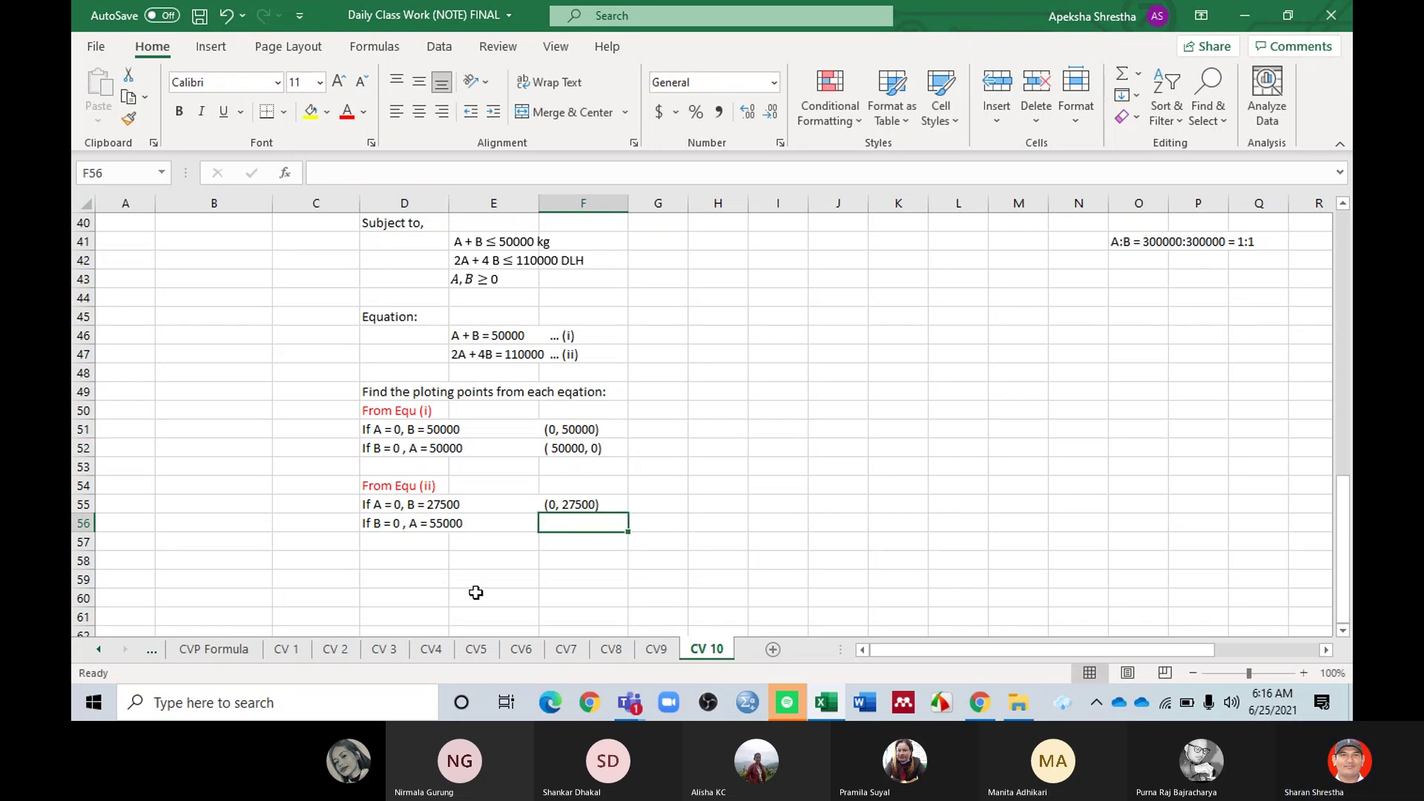
double_click(405, 526)
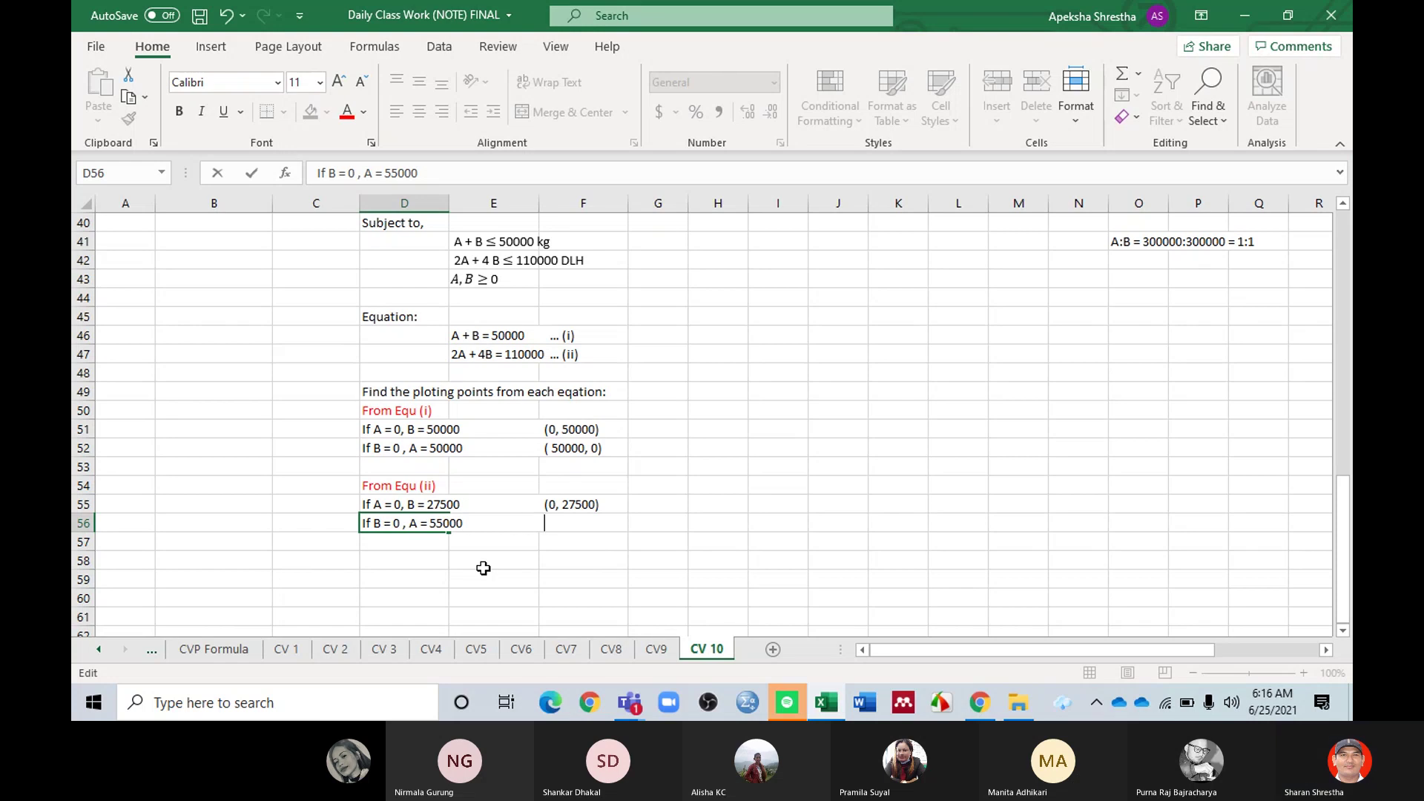
text(()
key(BackSpace)
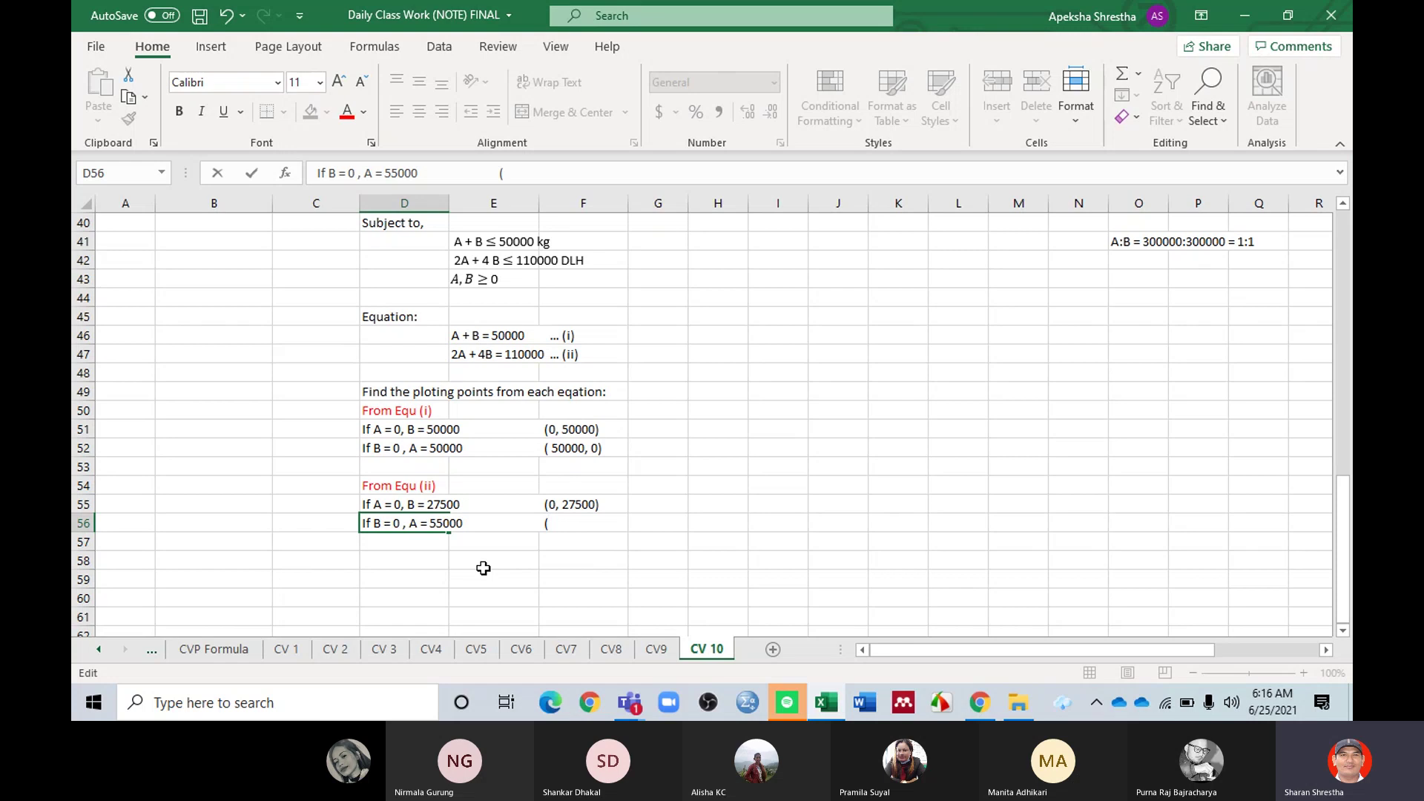
text(55000, 0)
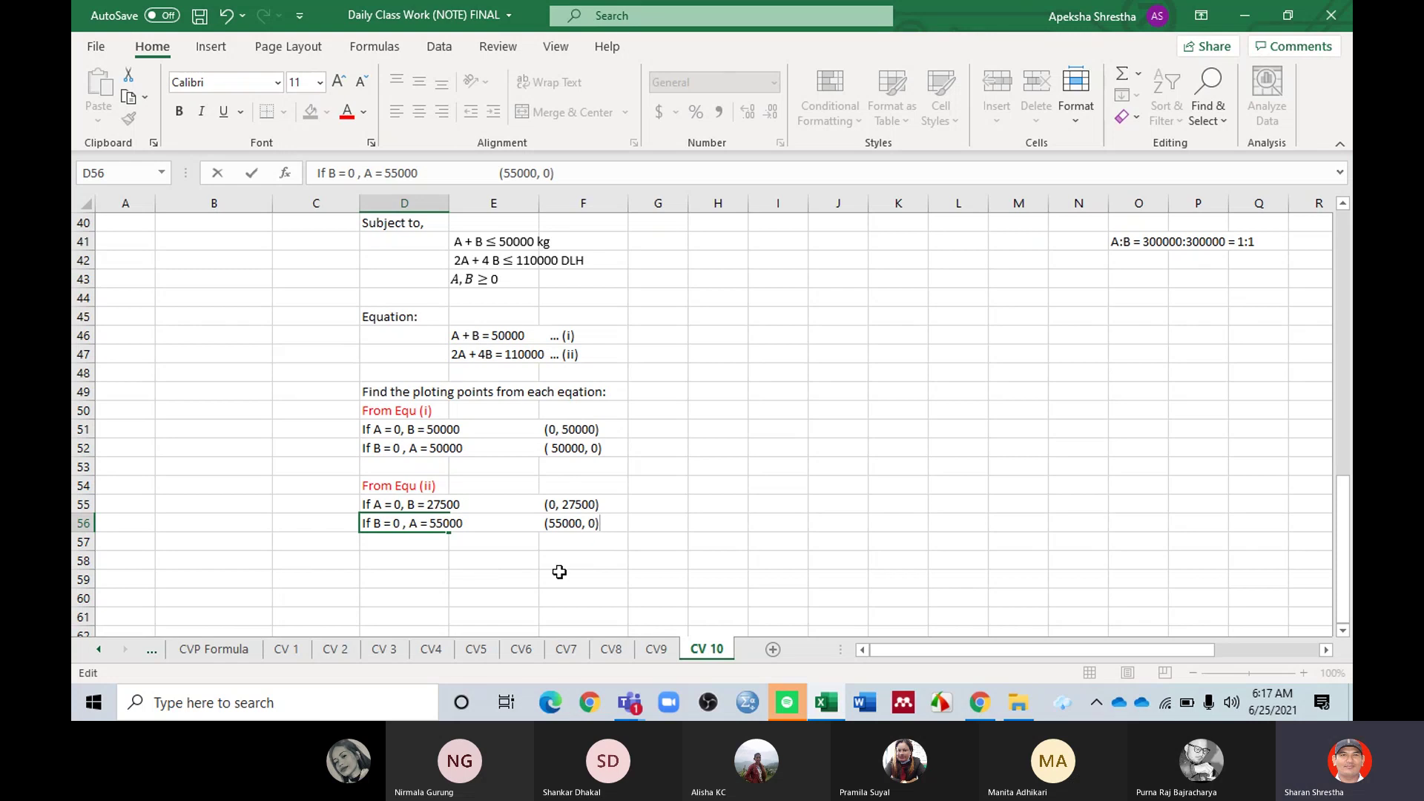
click(612, 577)
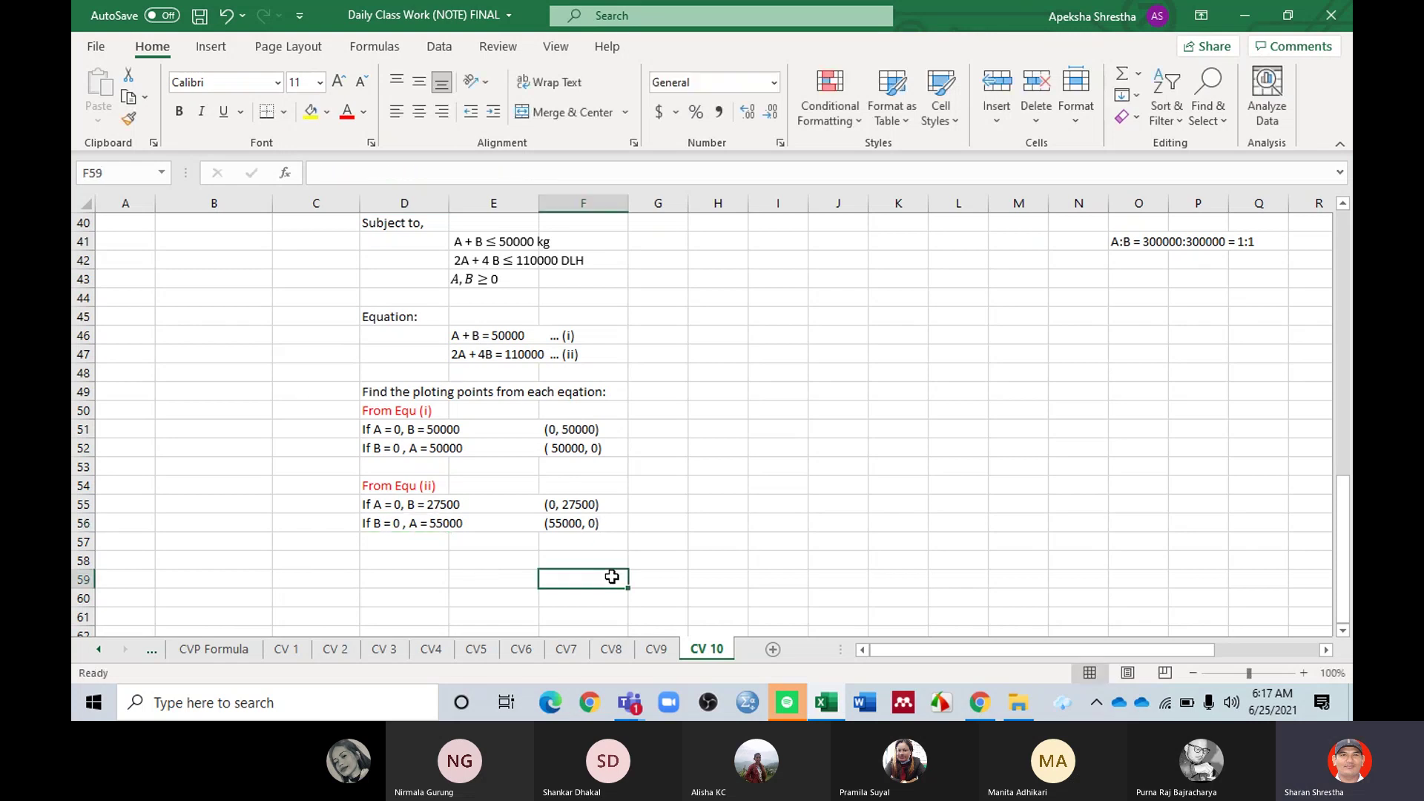
Step: Enter the coordinate-order notes "(X, Y)" in cell B47 and "(A, B)" in cell B48
click(567, 409)
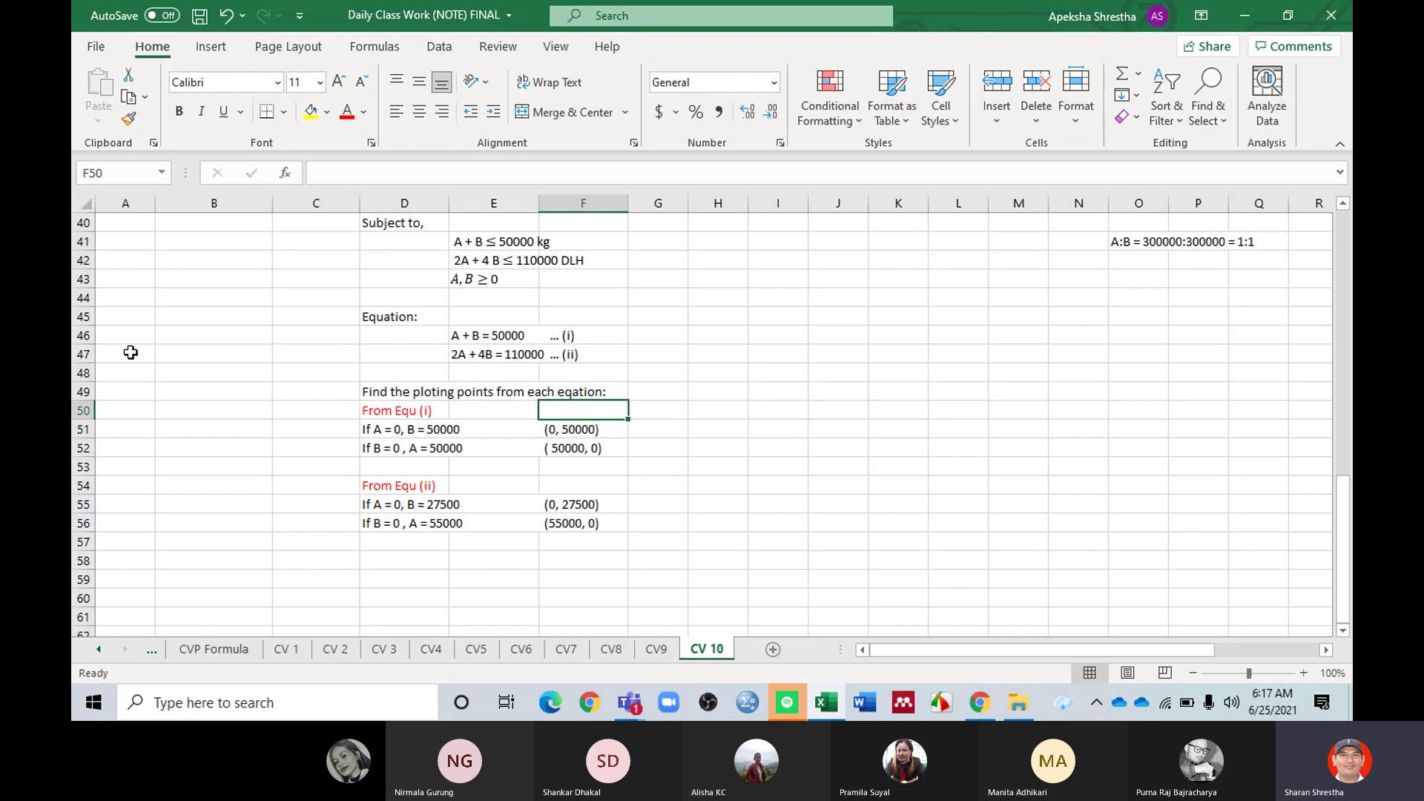
click(166, 355)
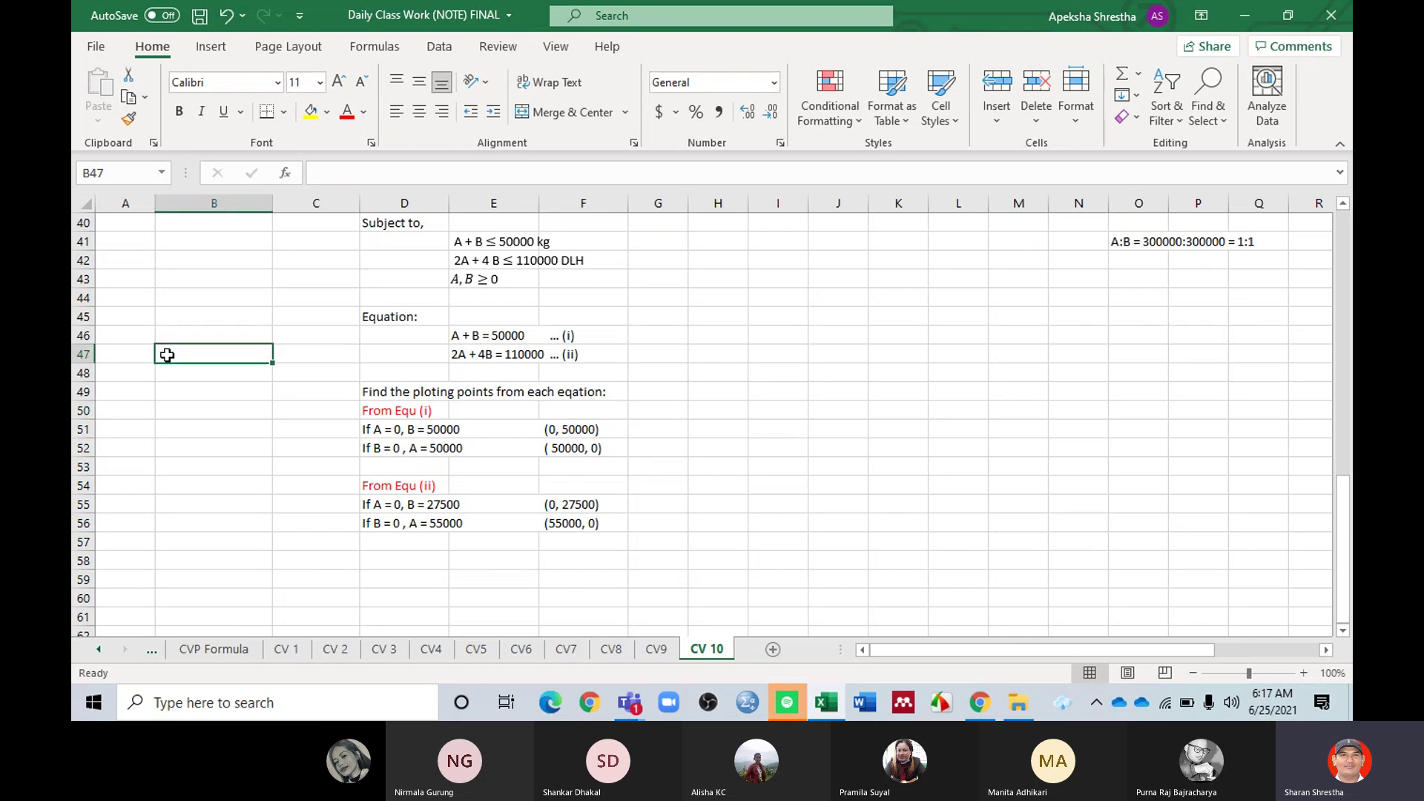
text(X, Y))
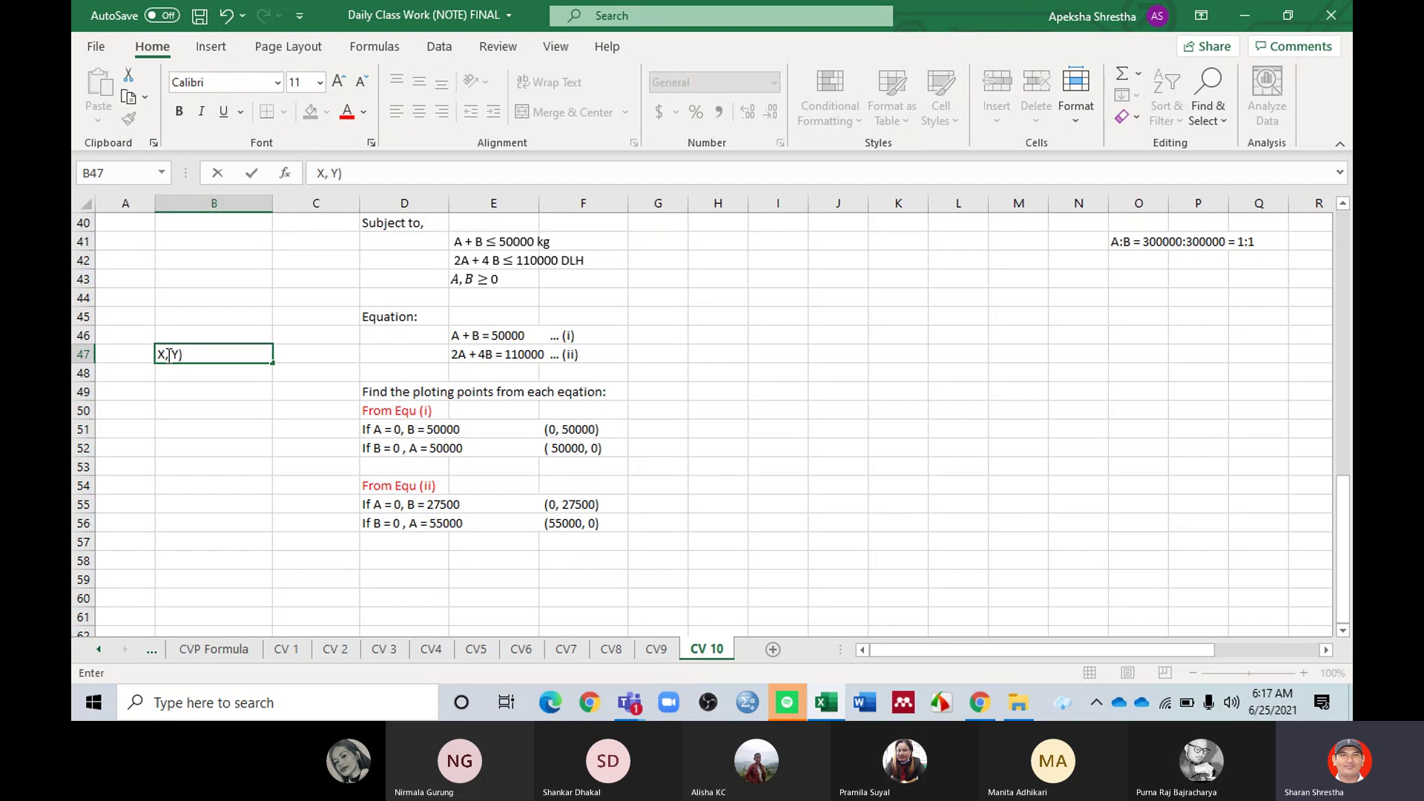
key(Left)
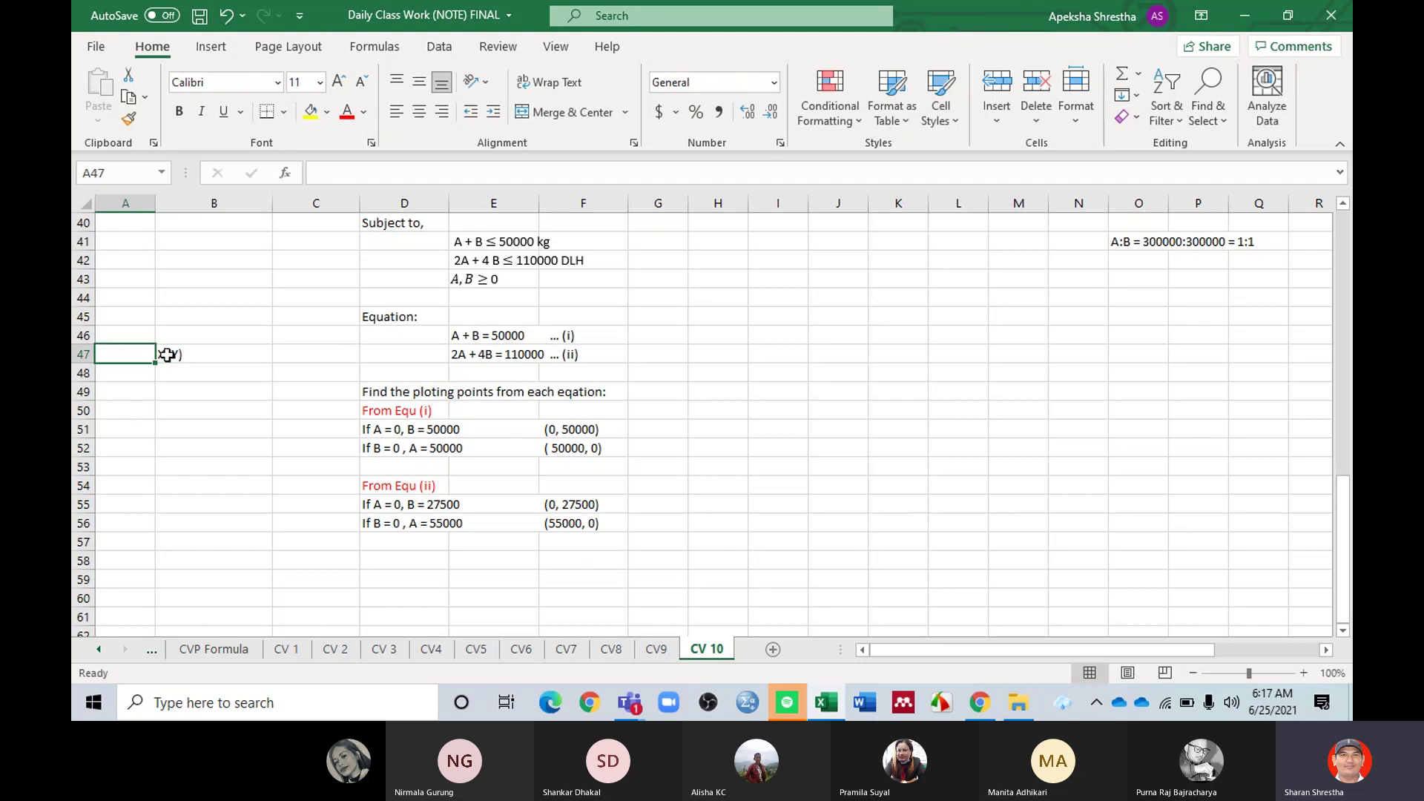
double_click(159, 354)
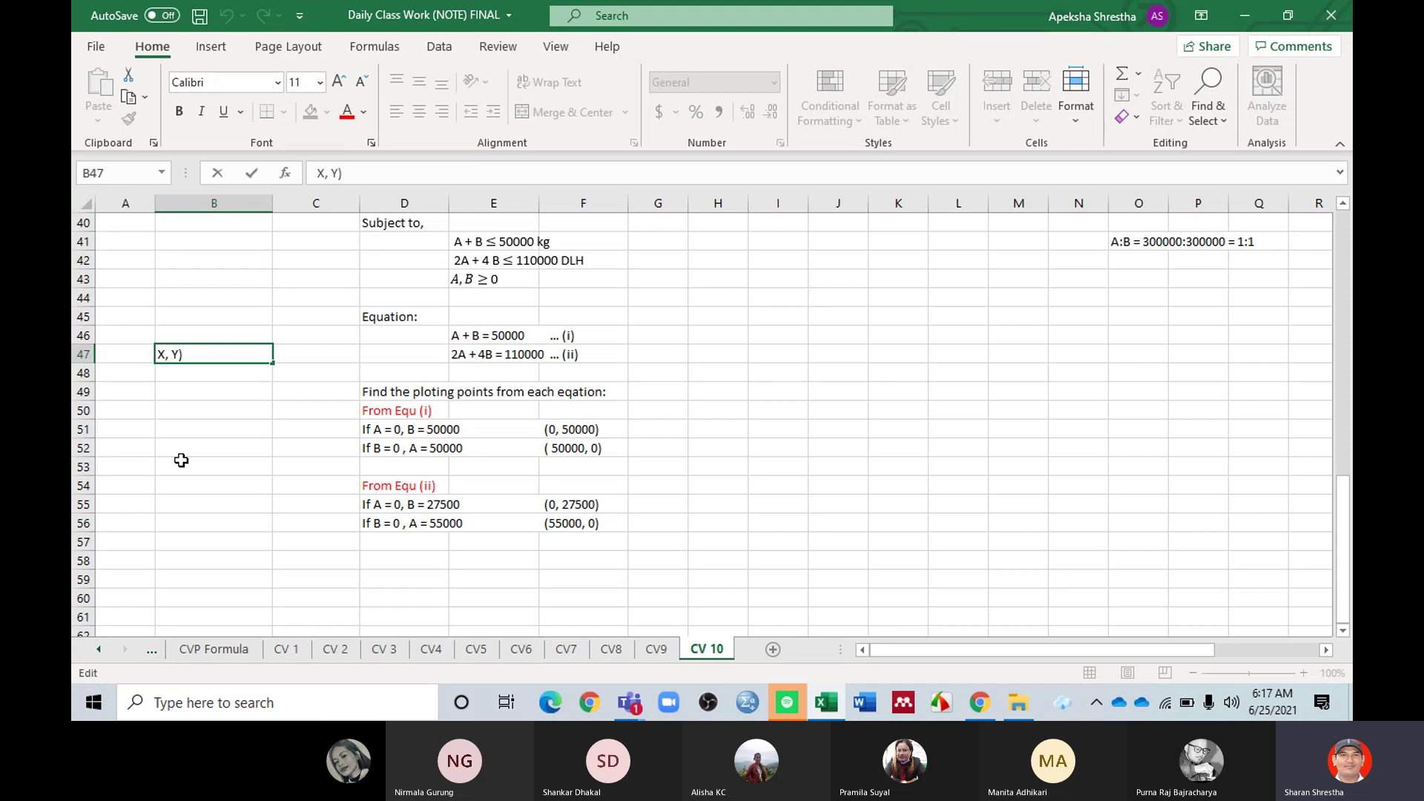
text(()
click(178, 366)
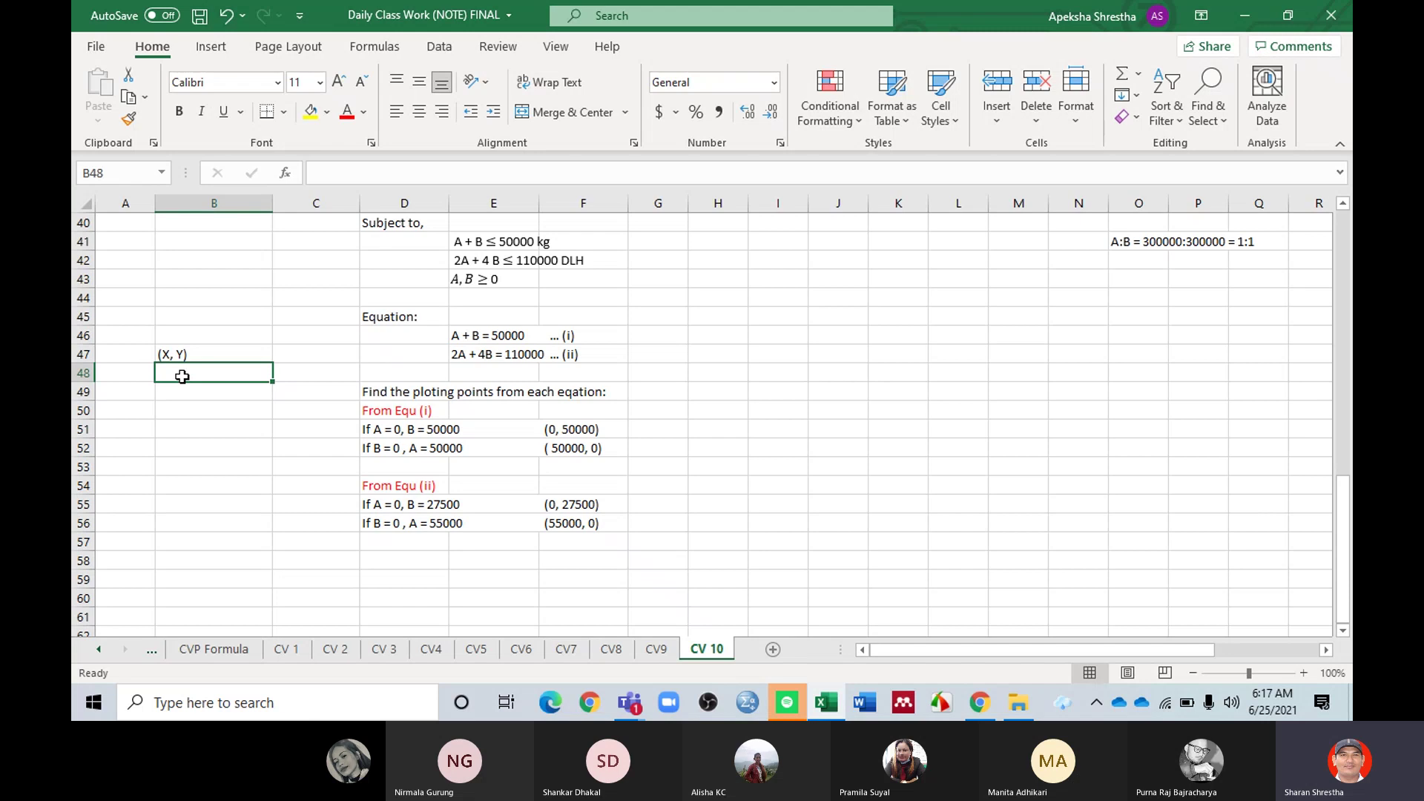
text((A)
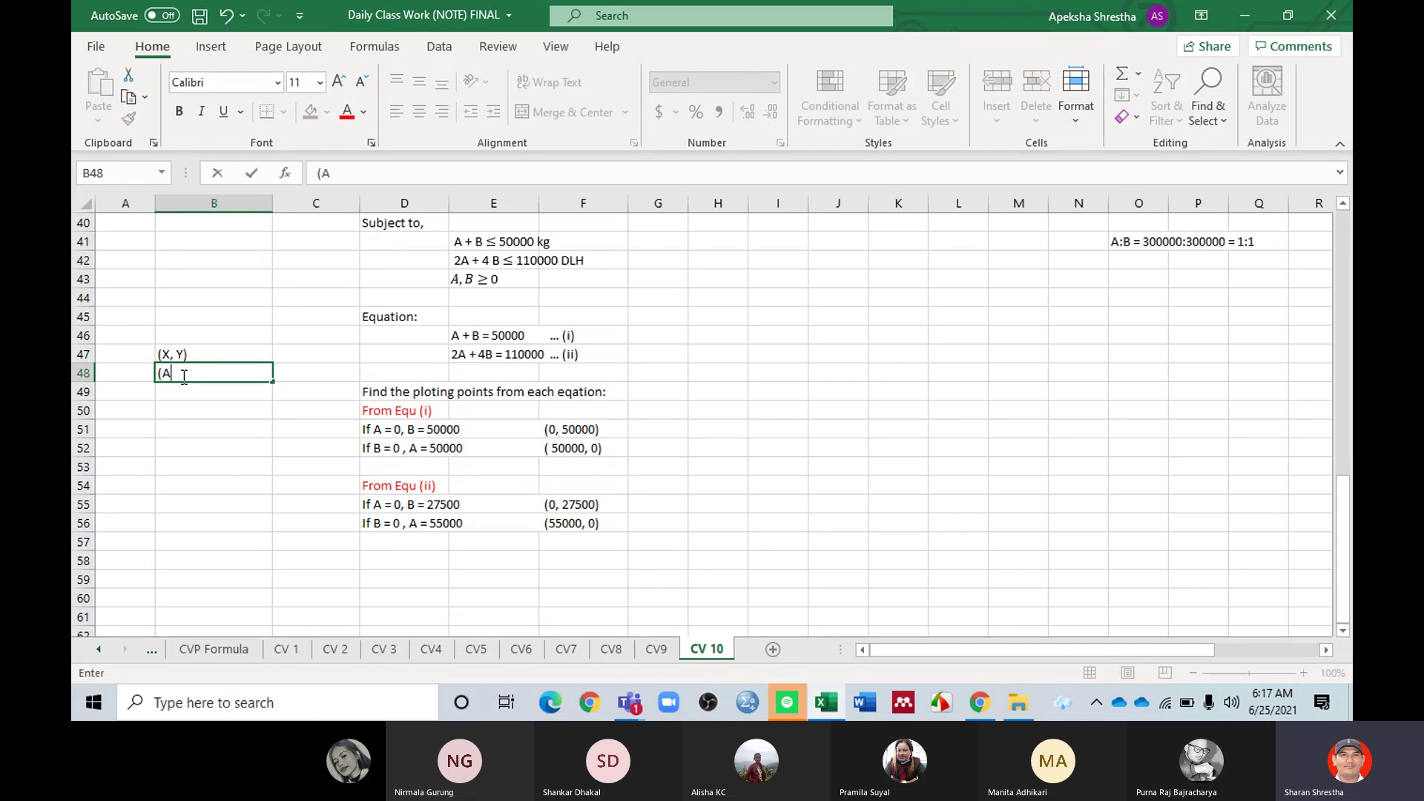
text(, B))
click(198, 432)
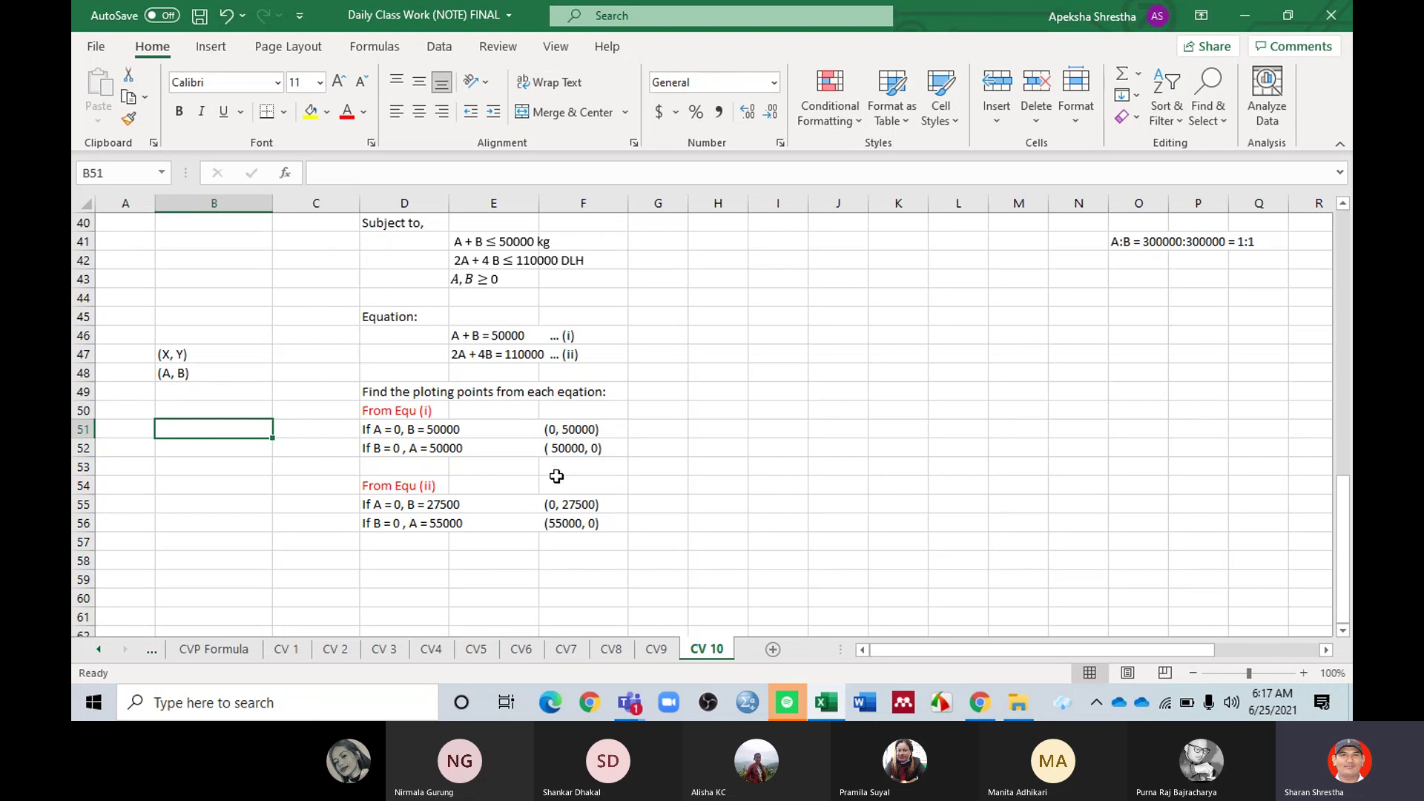
Step: Append "(A, B)" to the red "From Equ (i)" label in D50, spaced to sit above the plotting points
click(570, 411)
click(433, 412)
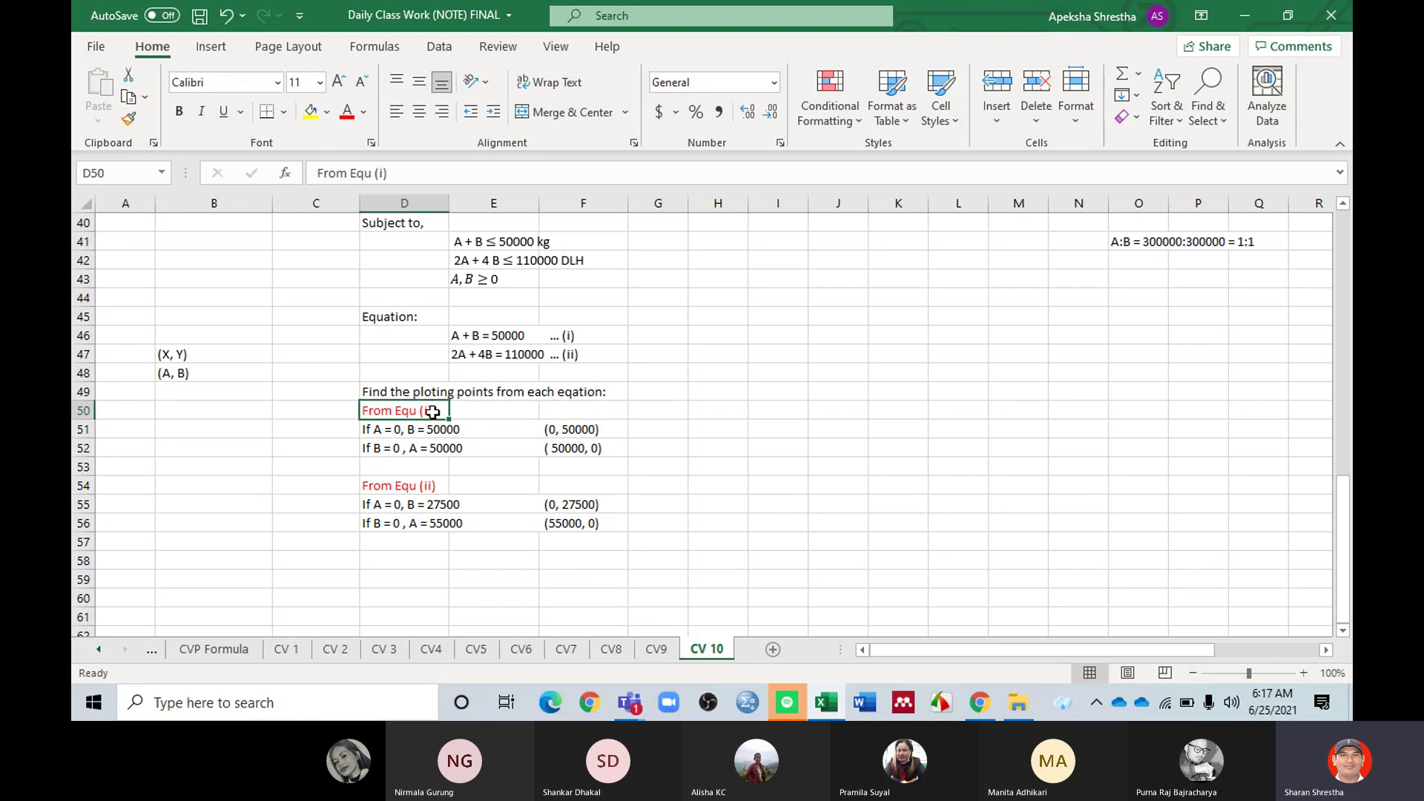
double_click(434, 410)
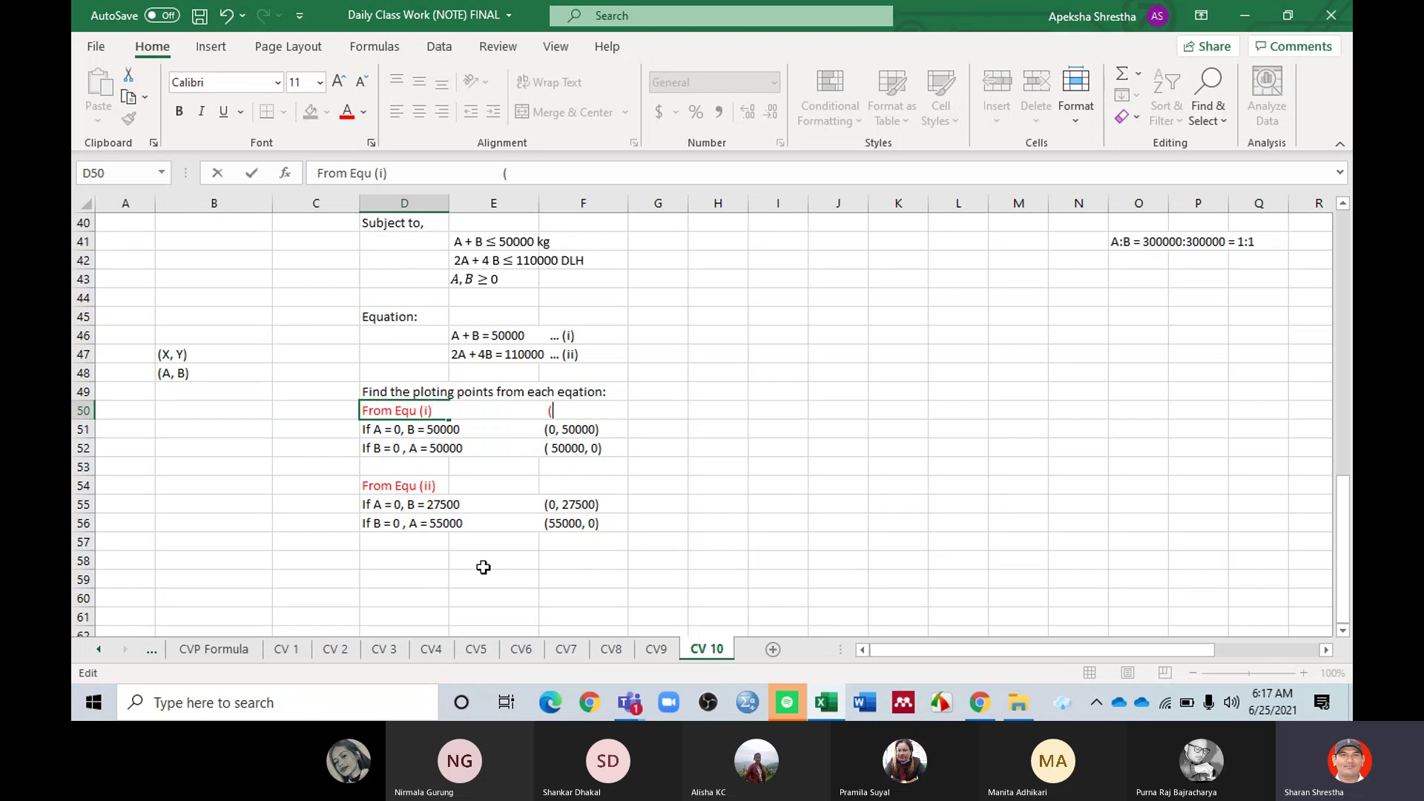
text((A, B)
Step: Clear the coordinate-order notes from cells B47:B48
drag(169, 357, 178, 374)
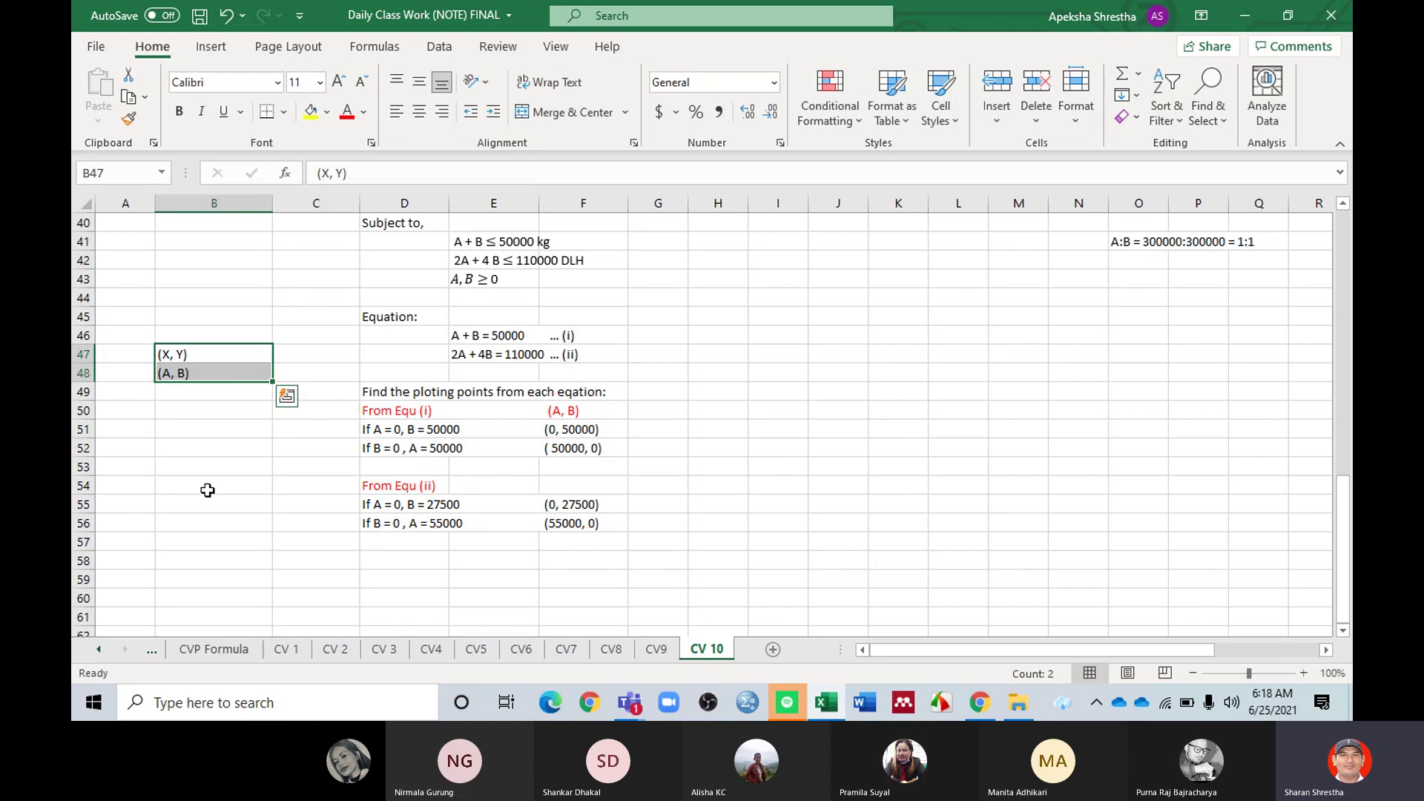
key(Delete)
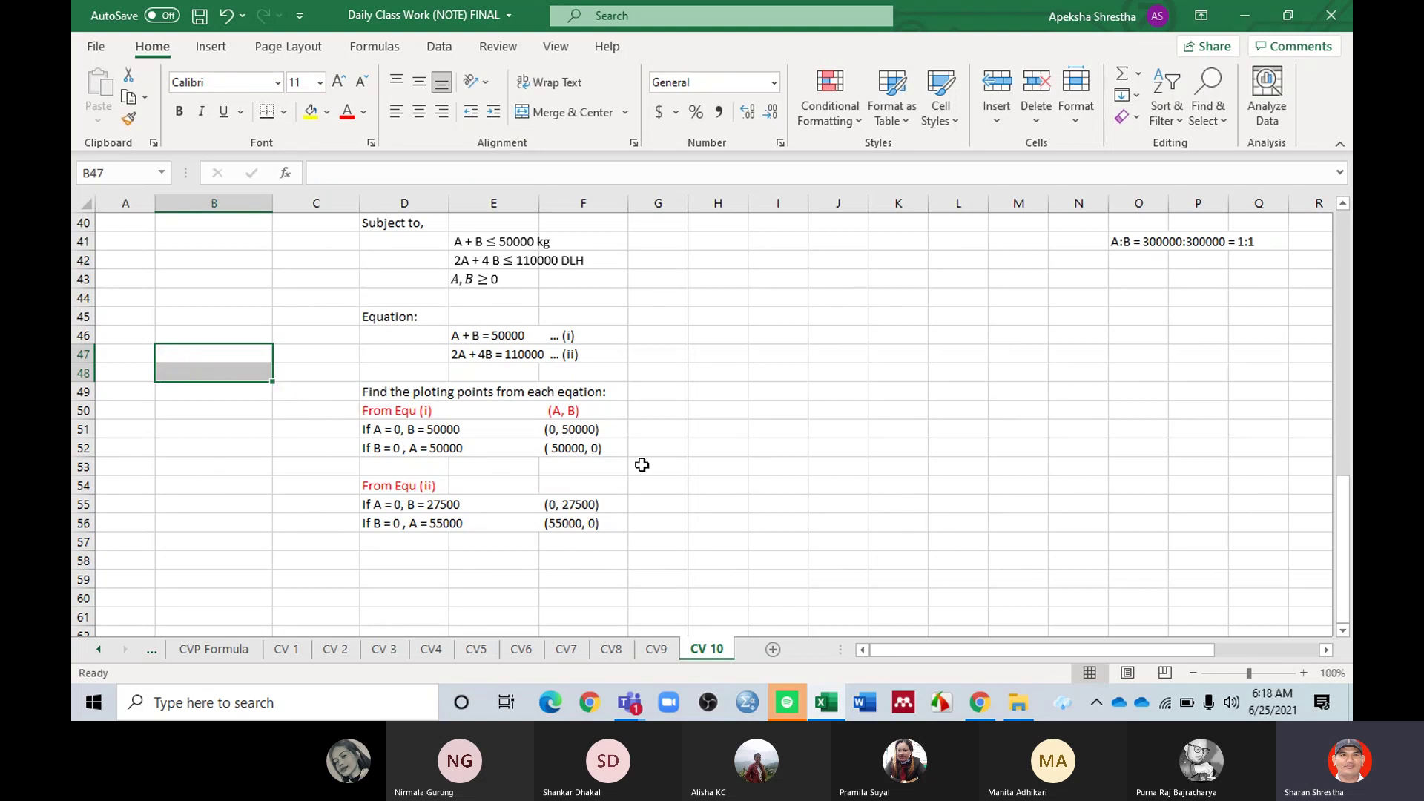
scroll(635, 464, up, 1)
scroll(635, 464, up, 2)
scroll(634, 463, down, 2)
scroll(633, 459, up, 2)
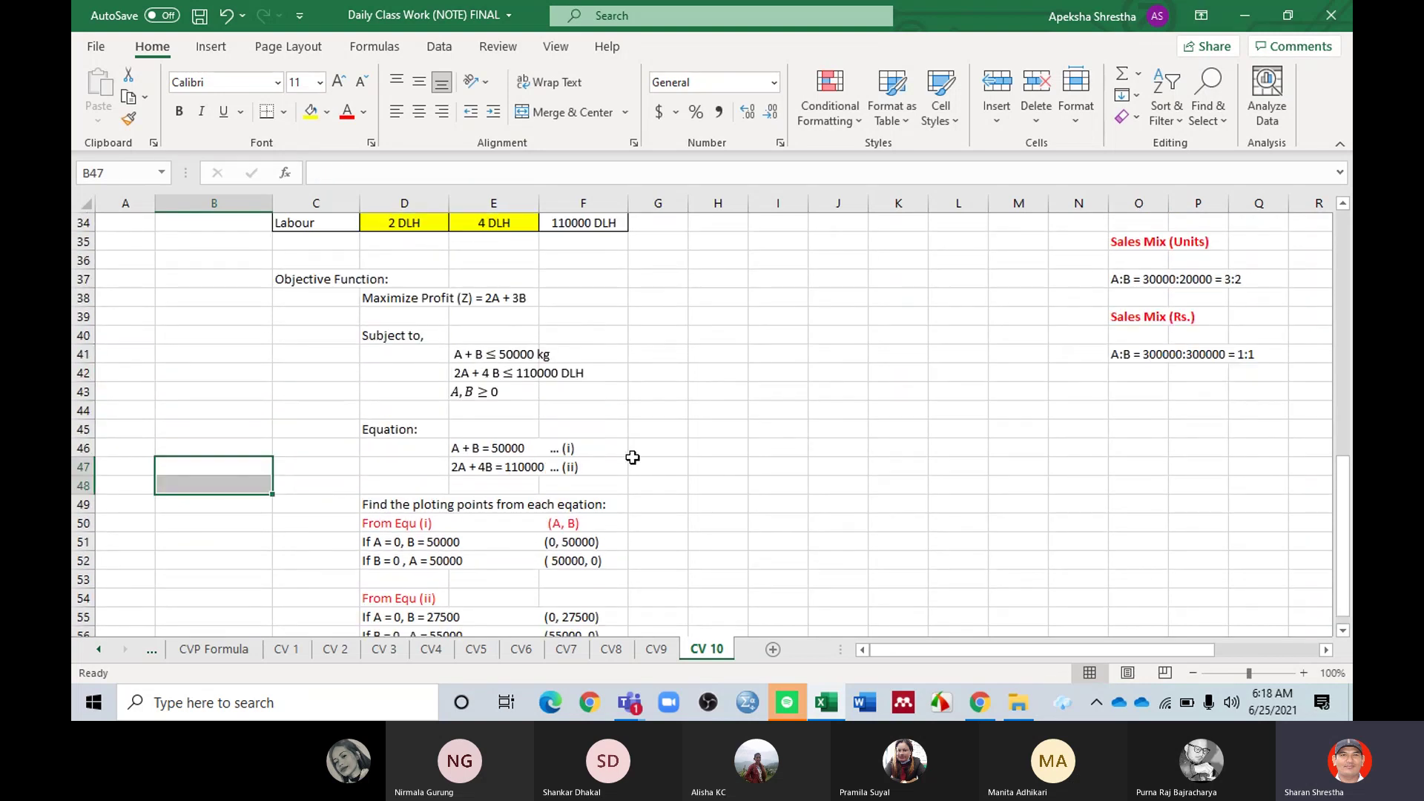
scroll(632, 457, down, 1)
scroll(632, 458, down, 3)
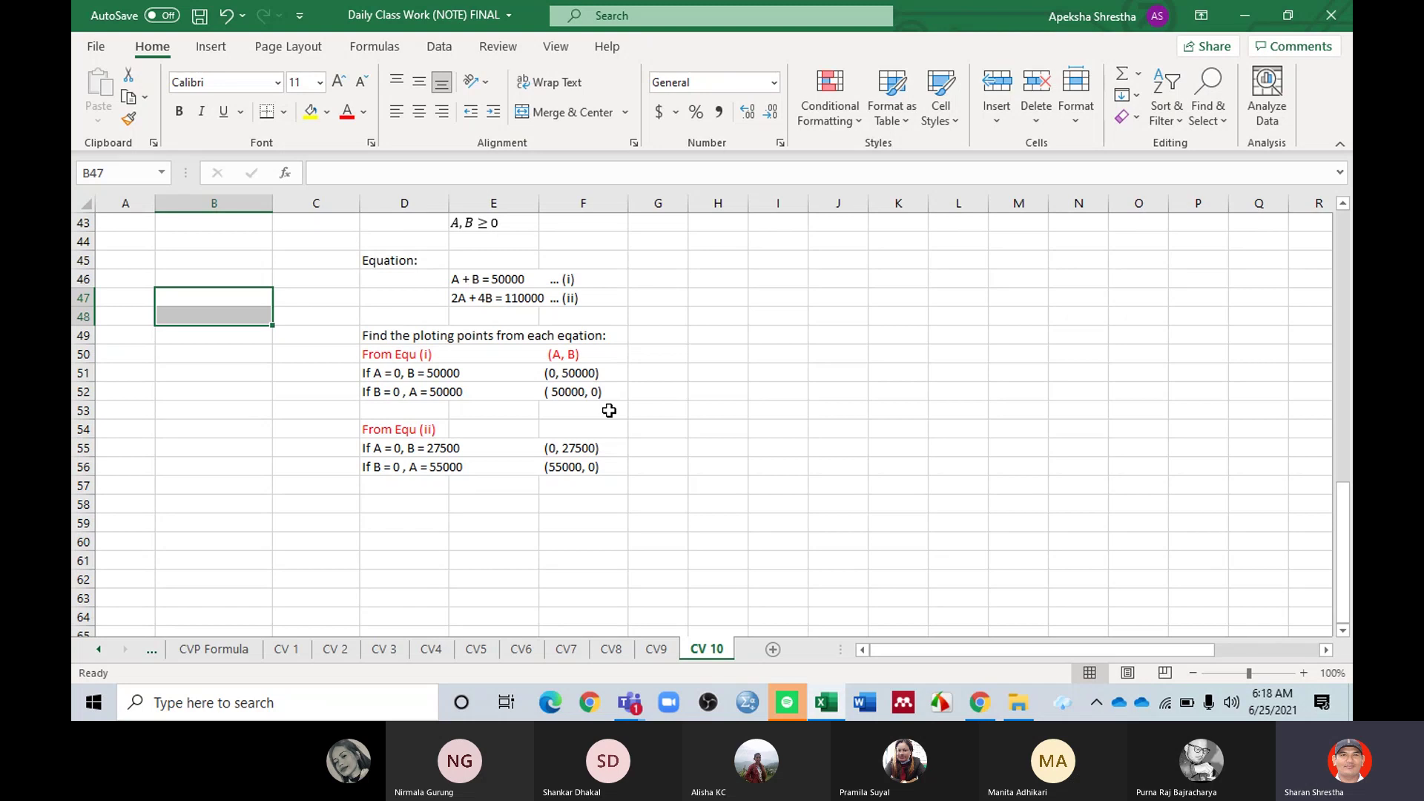
Step: Format the plotting-points heading in D49 as bold, dark blue text at font size 12
drag(373, 335, 577, 327)
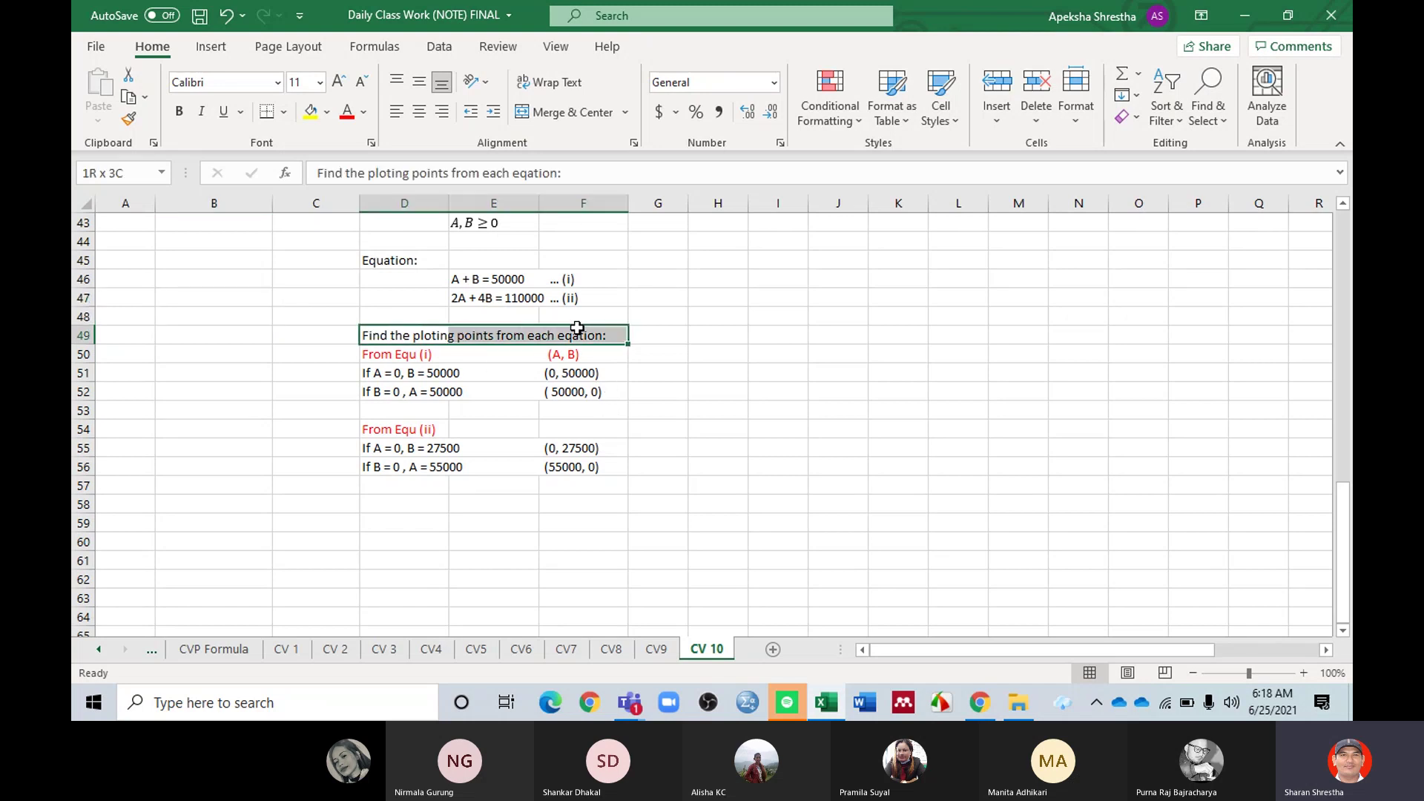
click(182, 111)
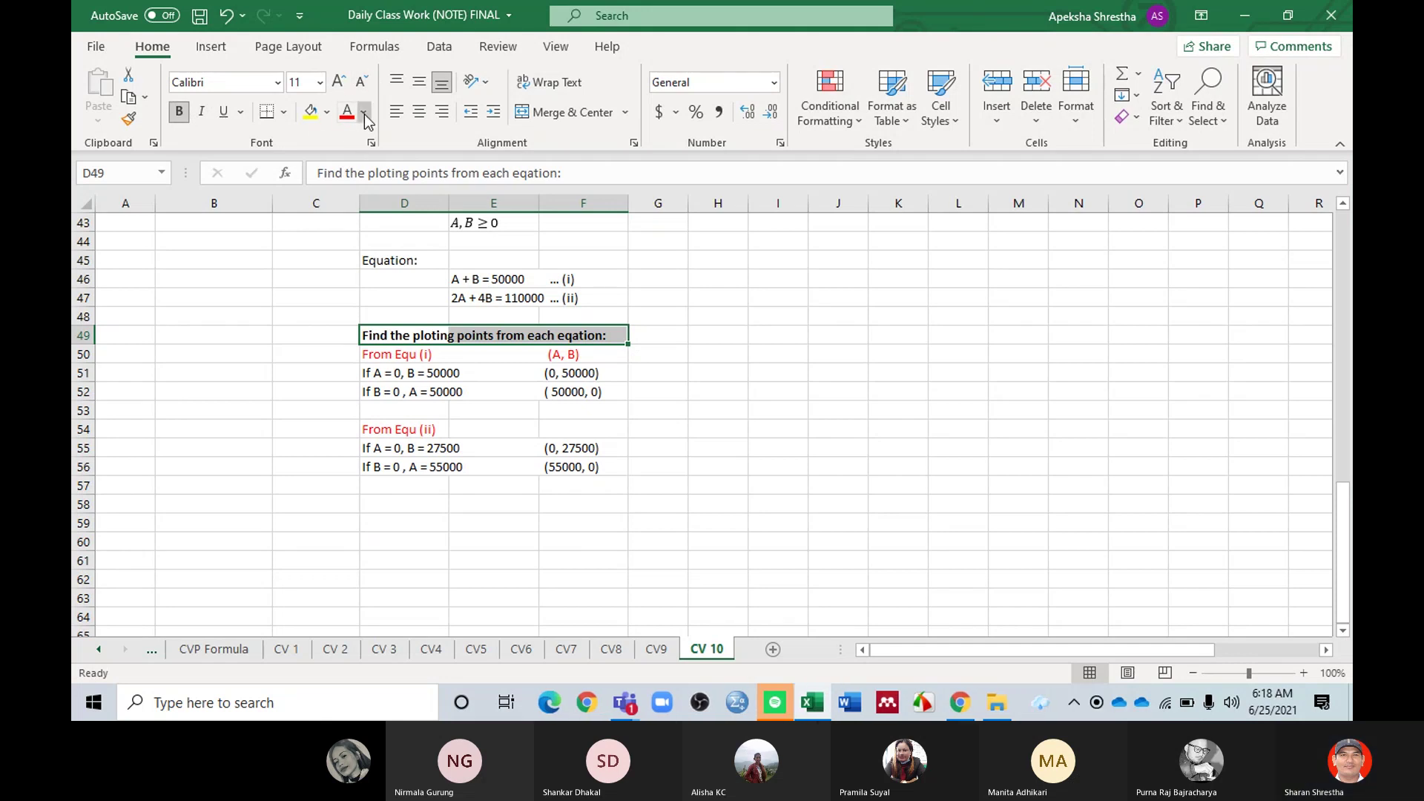
click(364, 114)
click(470, 313)
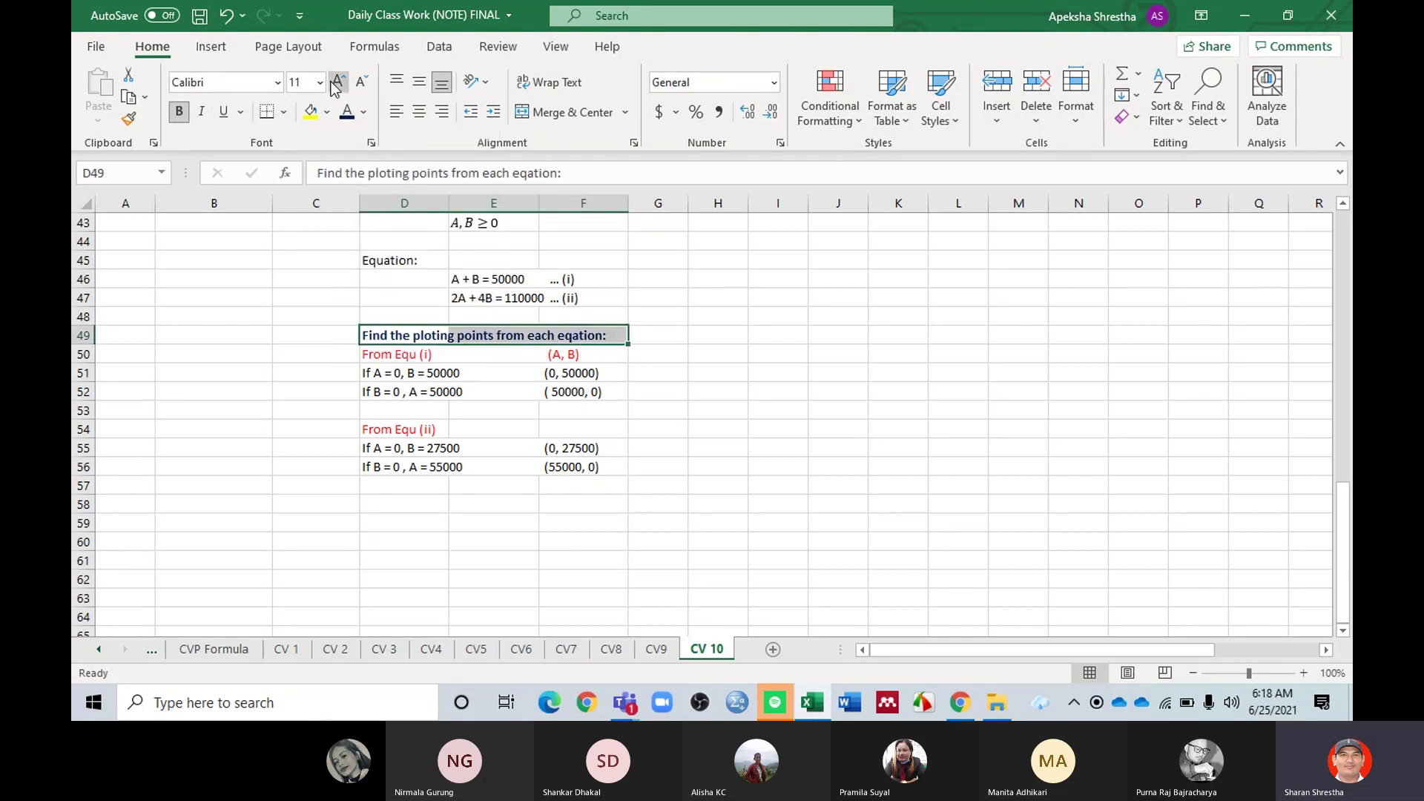
click(337, 82)
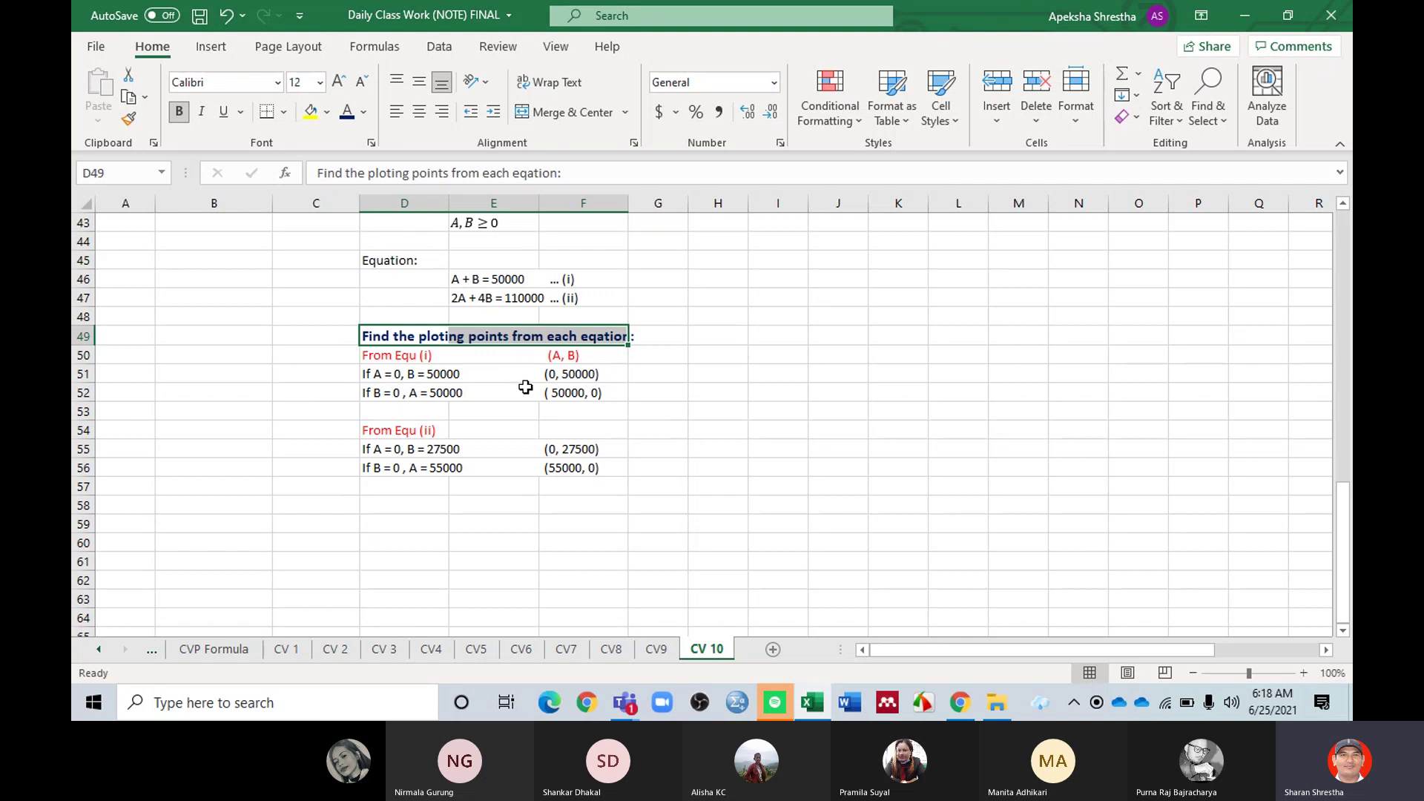
Step: Copy the formatted heading from D49:F49 to the row starting at D58
key(ctrl+c)
click(393, 508)
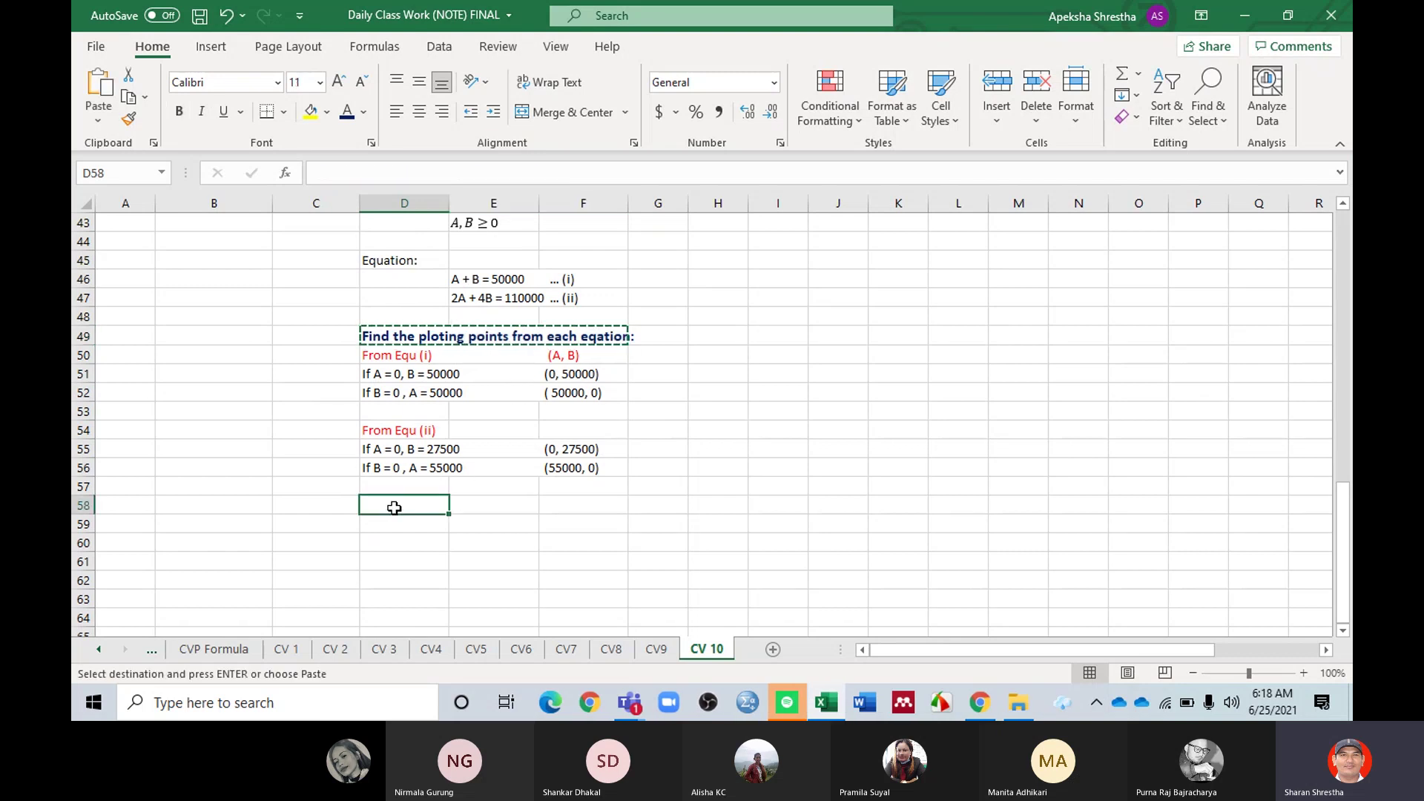
key(ctrl+v)
Step: Reword the copied heading in D58 to "Now ploting points into Graph:"
scroll(537, 438, down, 2)
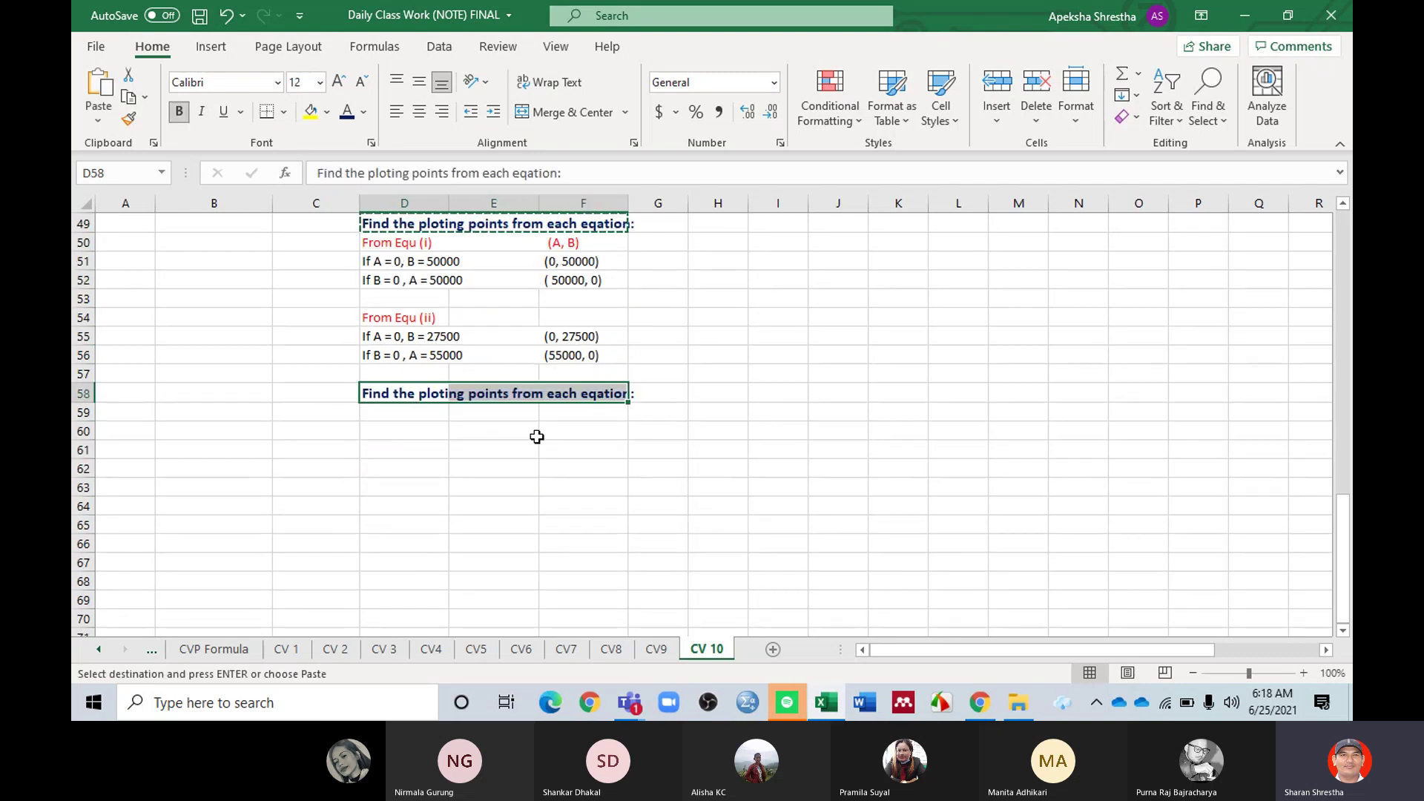
double_click(420, 397)
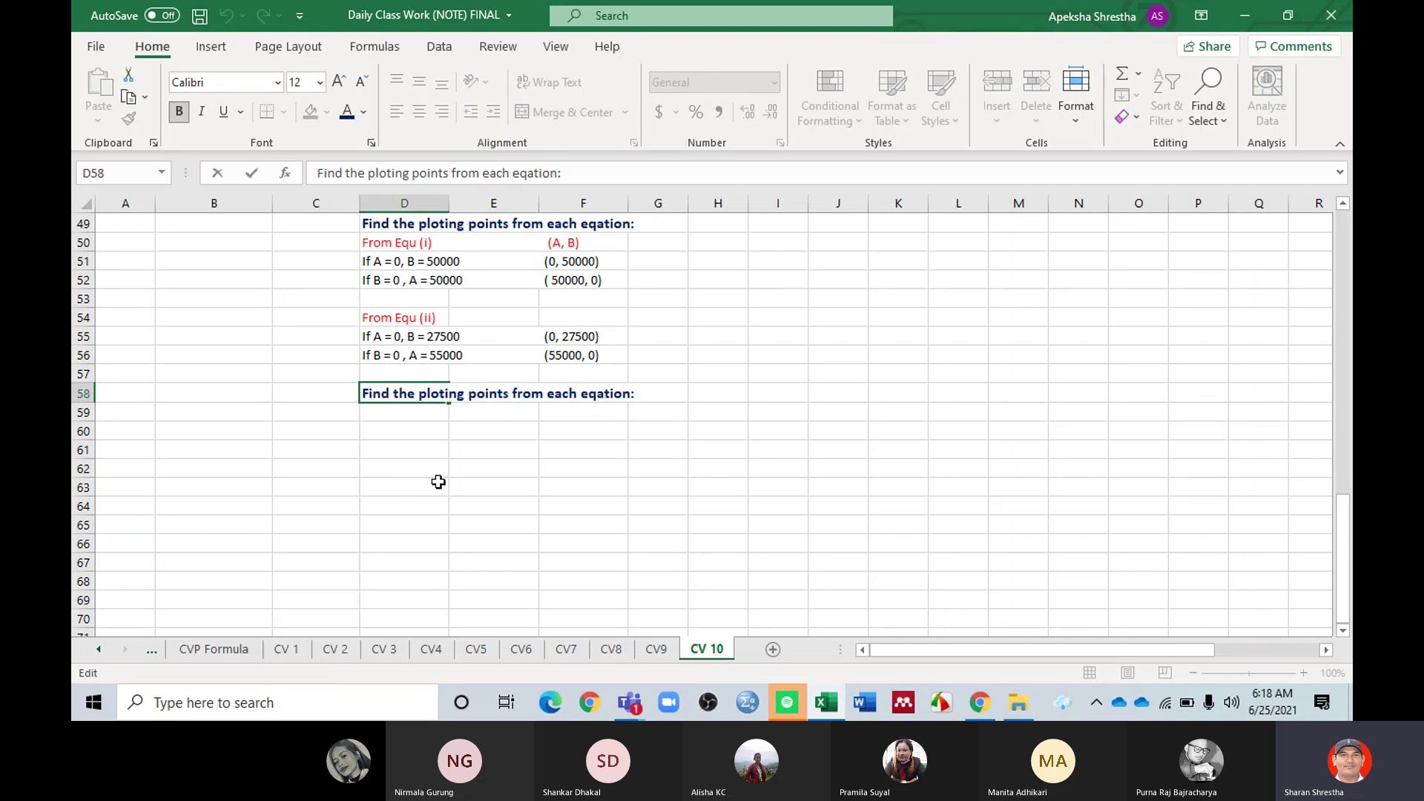
key(BackSpace)
key(BackSpace)
key(BackSpace)
key(BackSpace)
key(BackSpace)
key(BackSpace)
key(BackSpace)
key(BackSpace)
key(BackSpace)
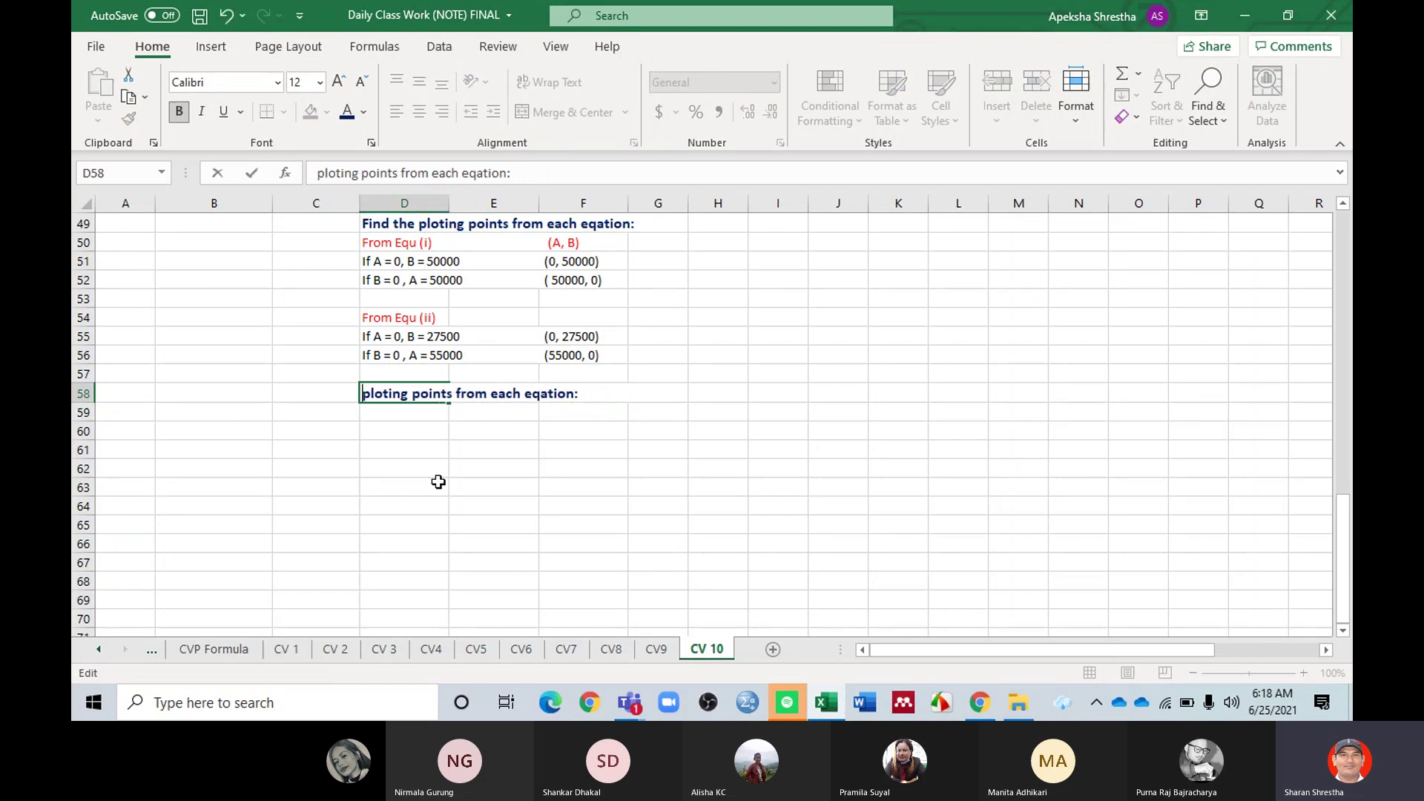
text(Now)
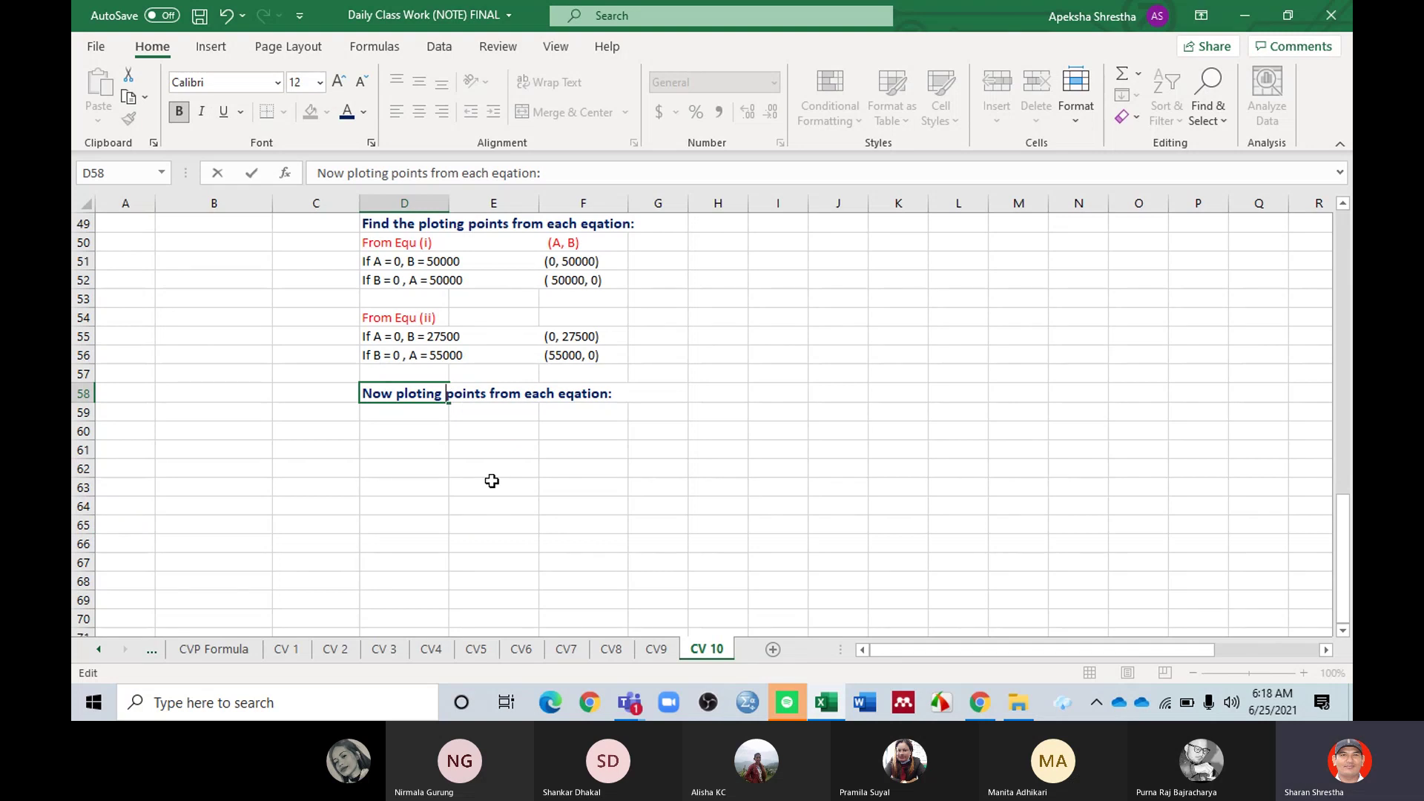
drag(489, 394, 609, 549)
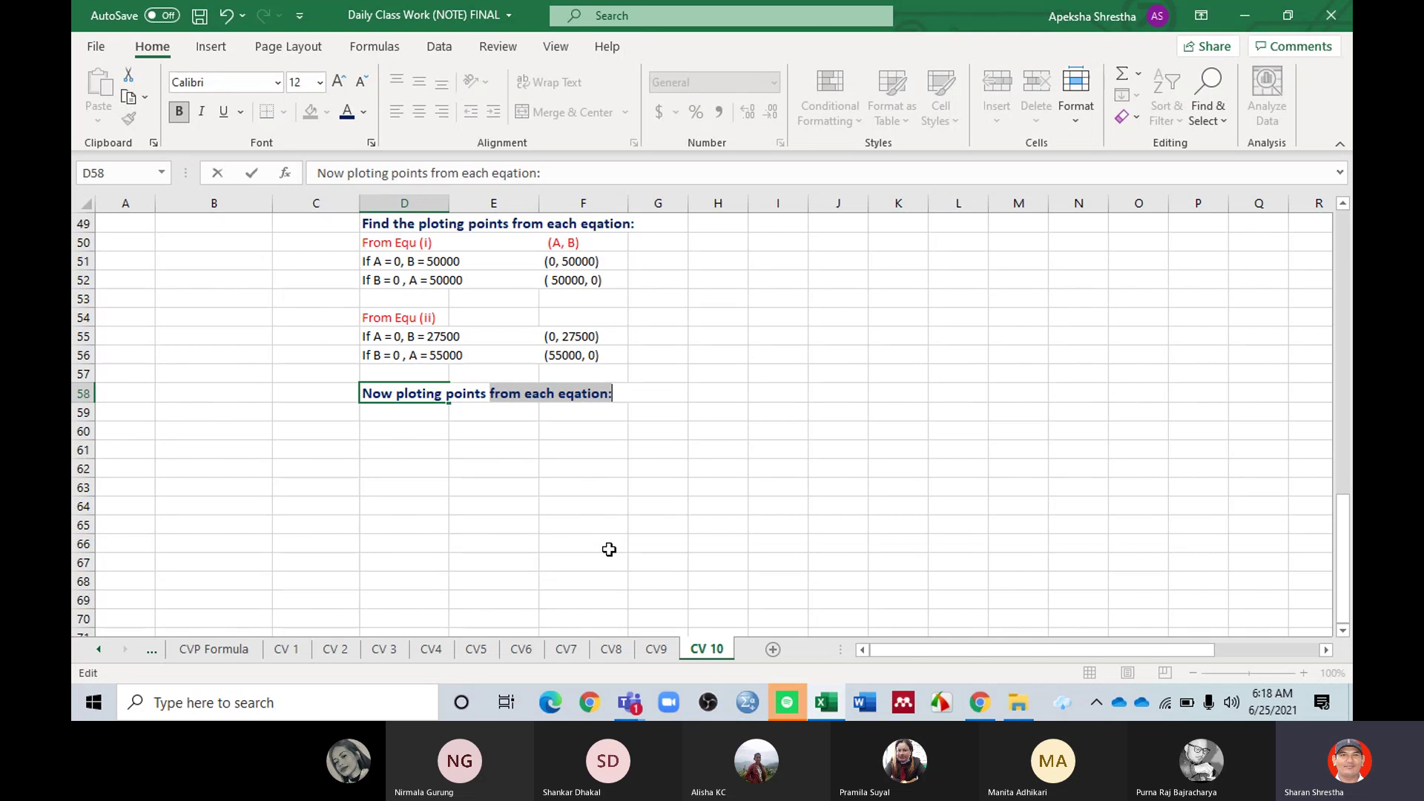
text(in)
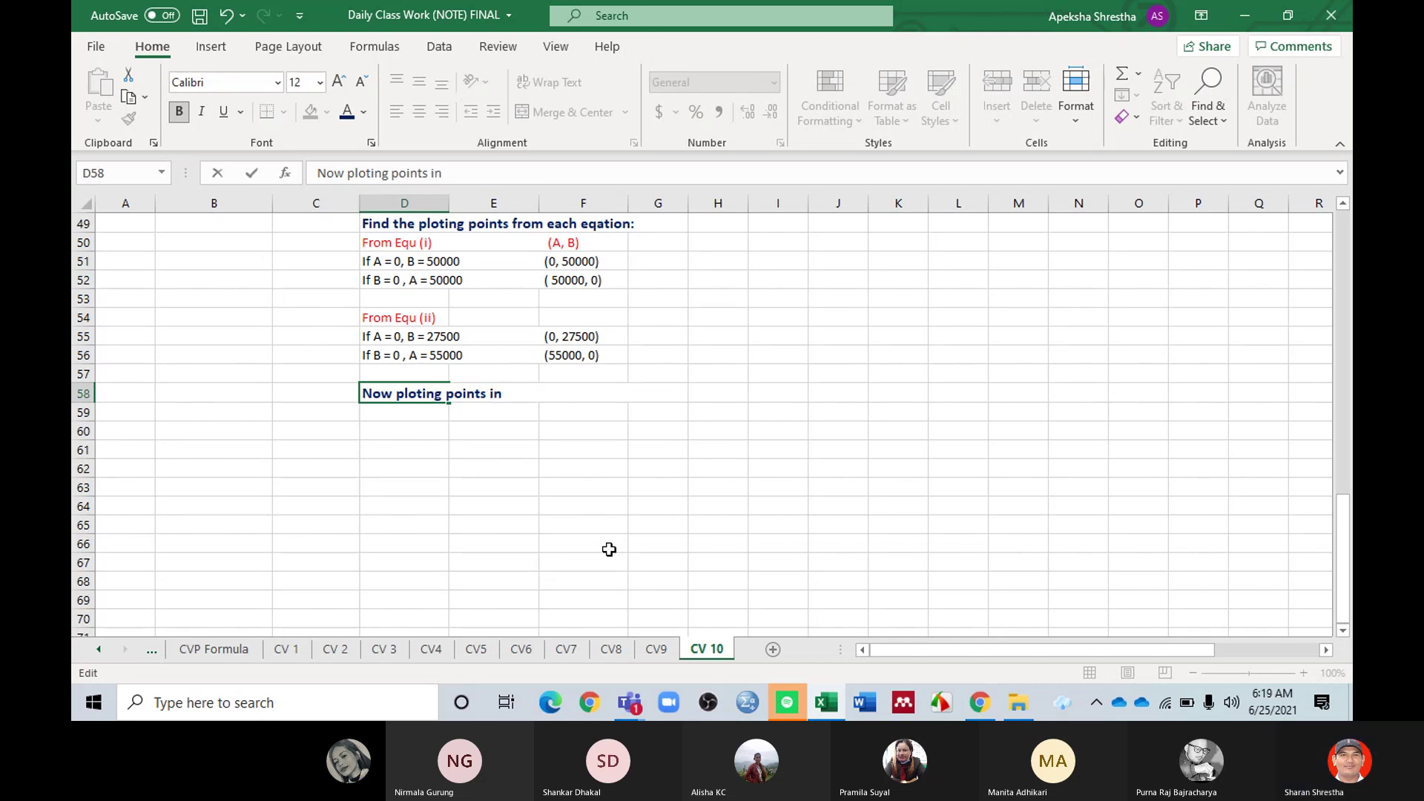
text(to Graph:)
click(399, 415)
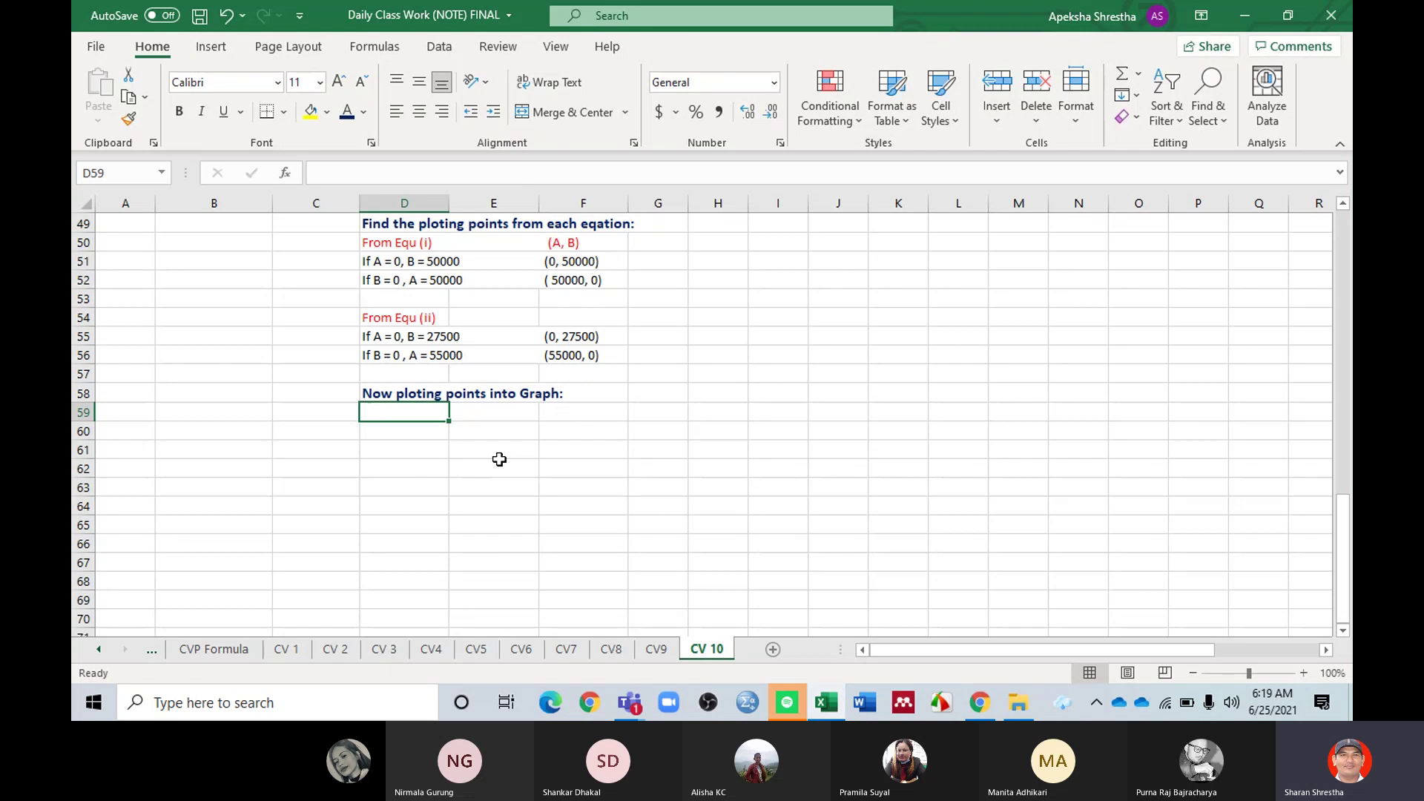
Step: Save the workbook
click(441, 394)
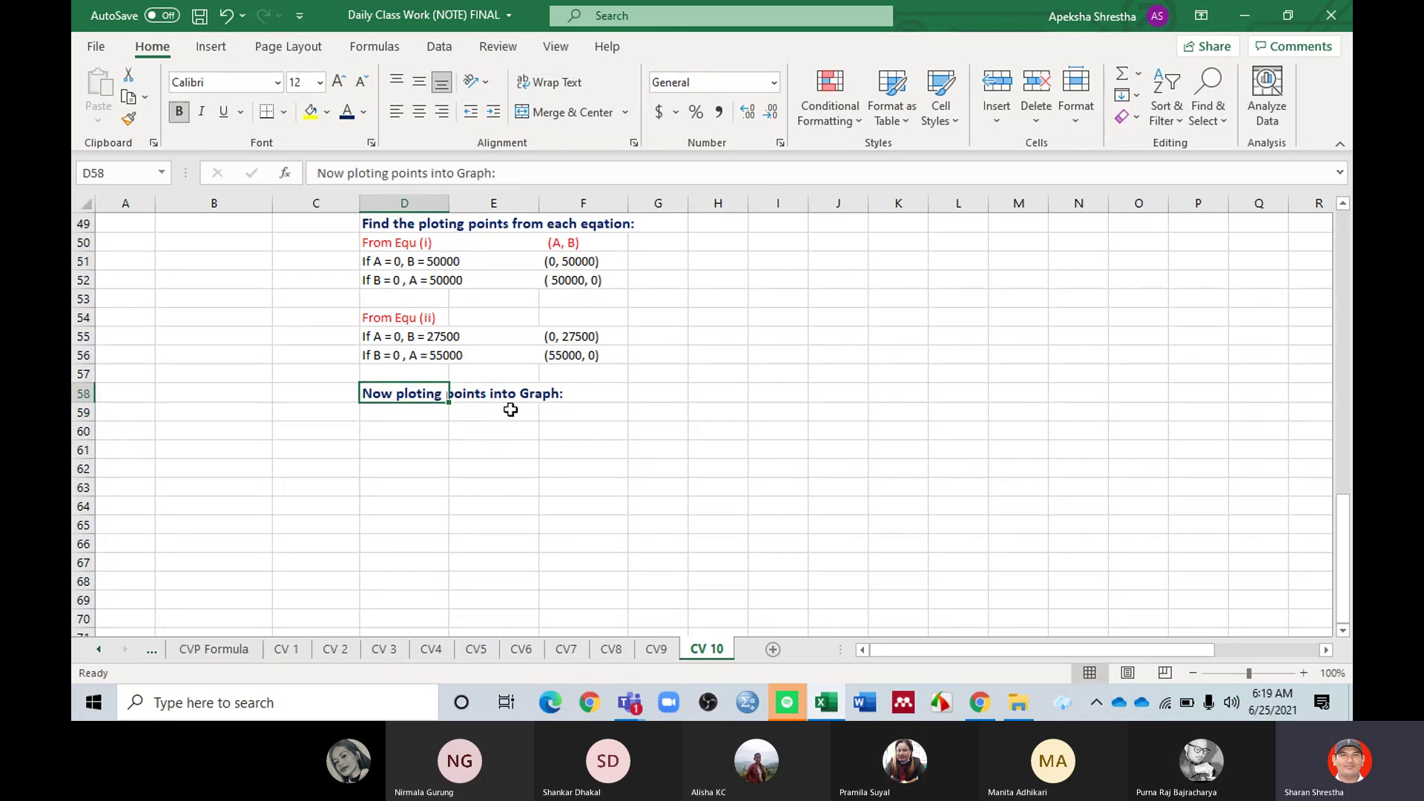
click(470, 443)
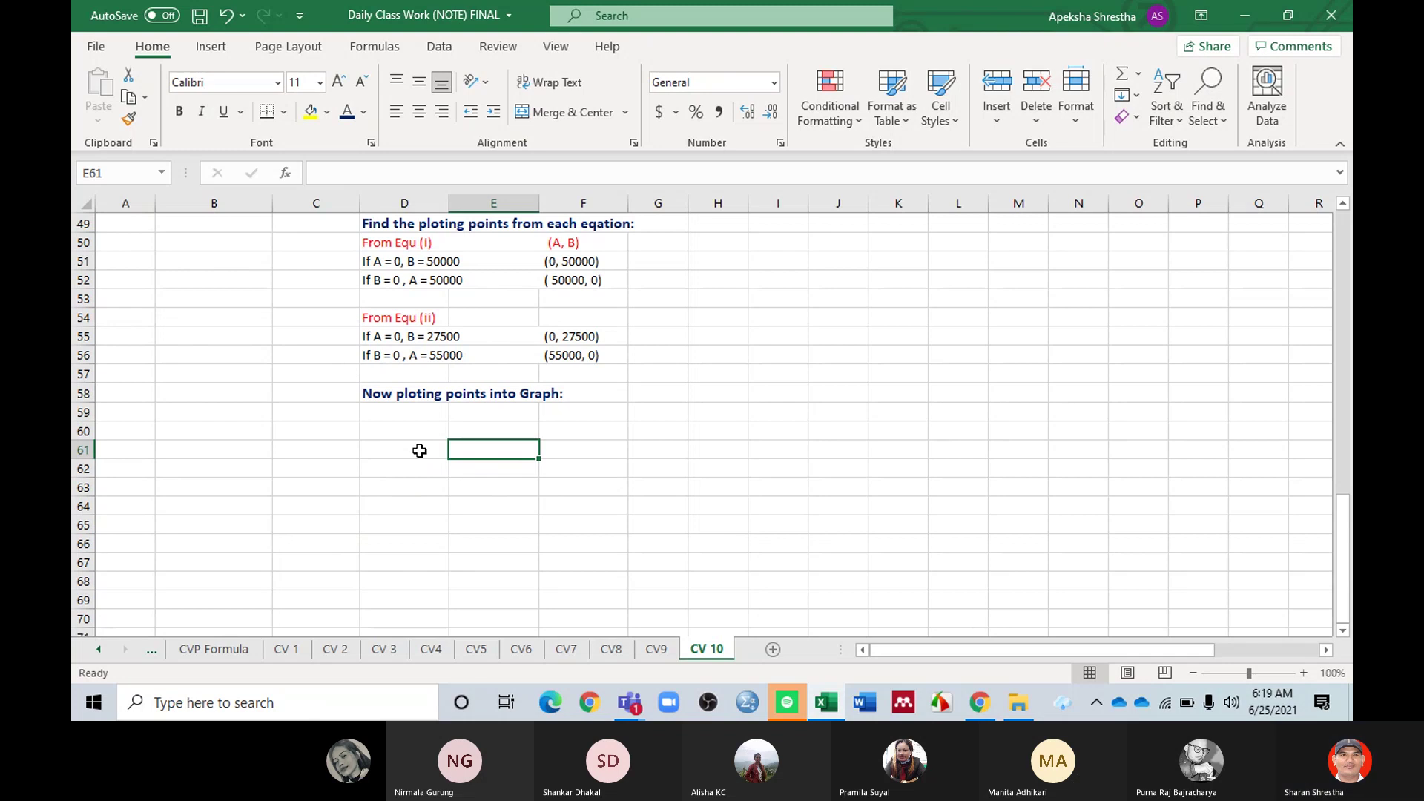
click(549, 500)
scroll(531, 464, down, 1)
scroll(482, 454, up, 1)
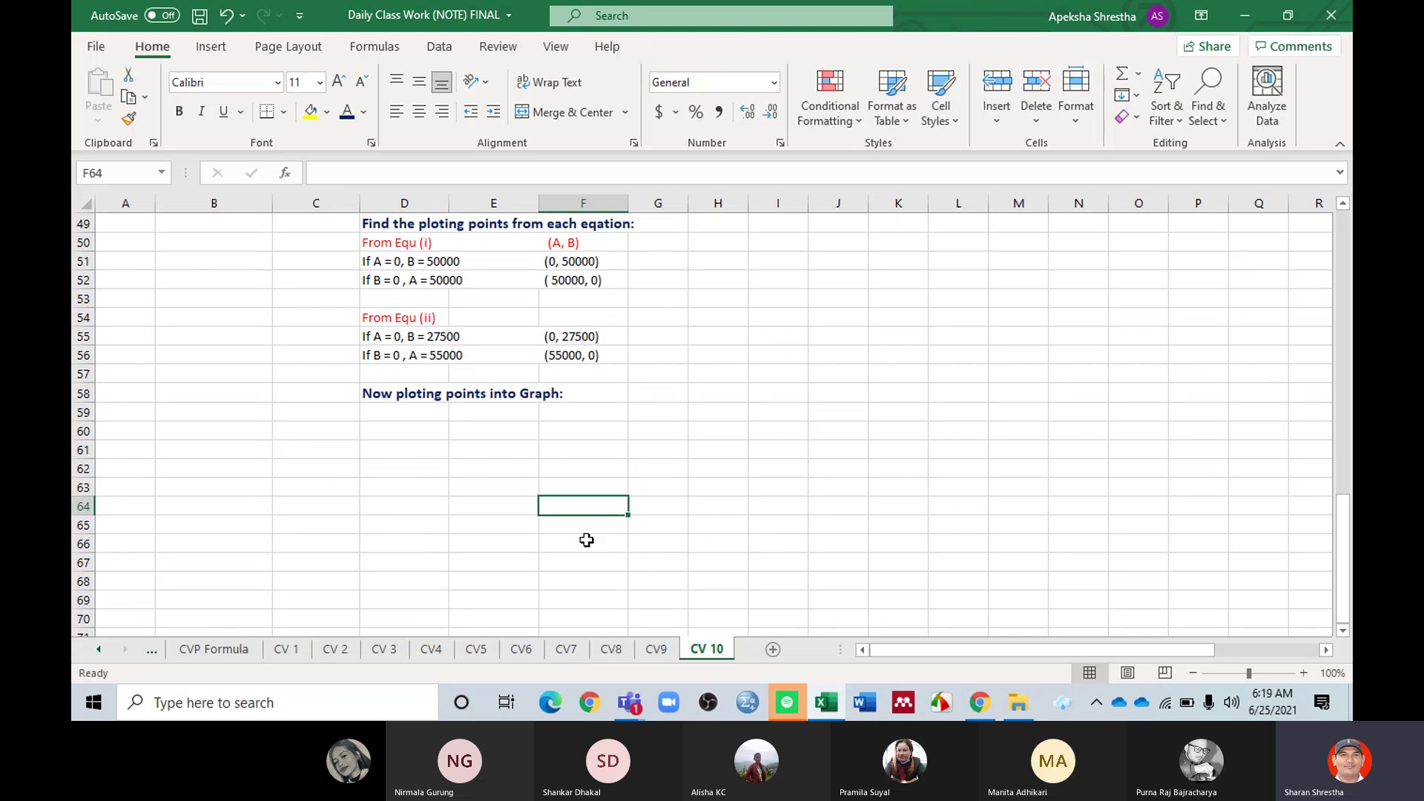
click(197, 14)
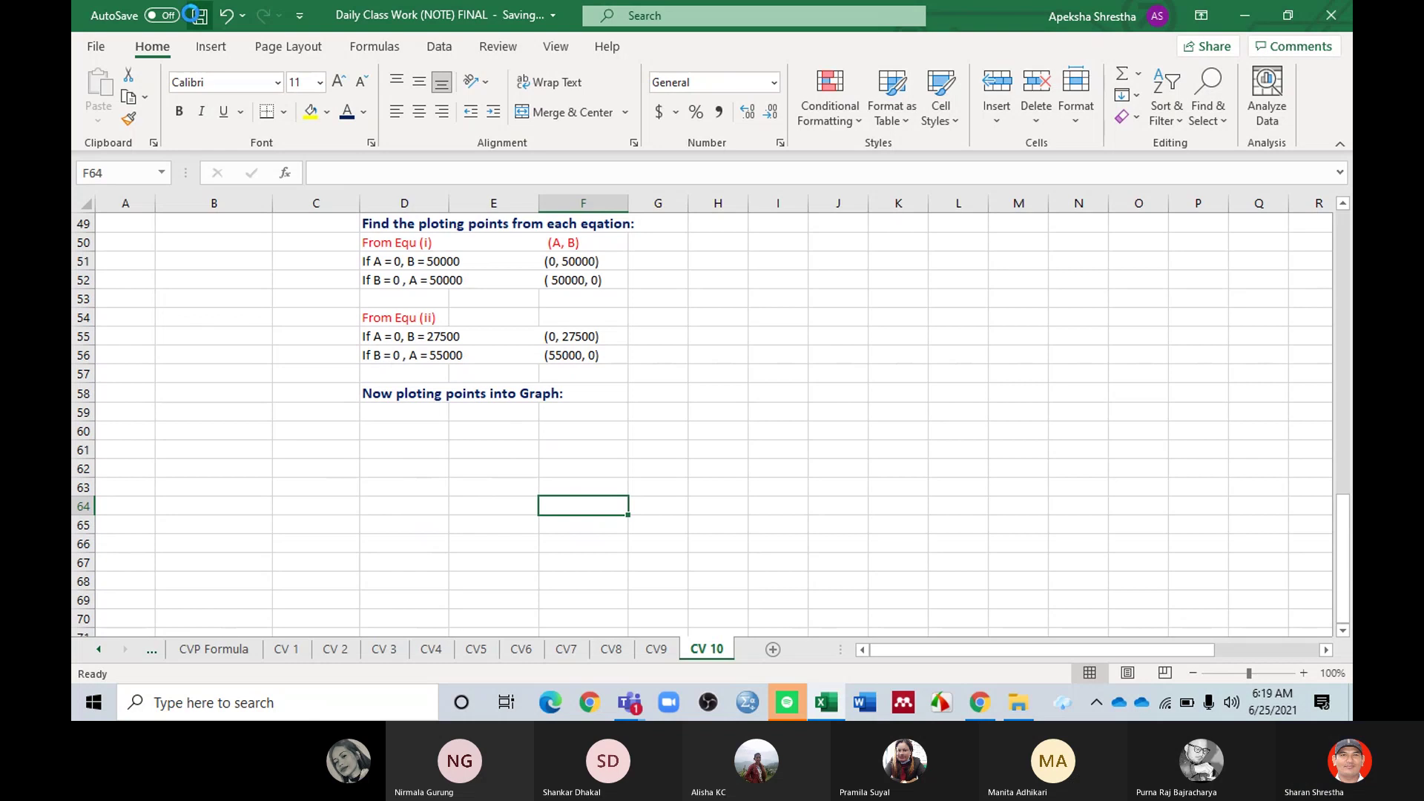
Step: Enter the column headers "A" in D60 and "B" in E60 for the graph's data table
scroll(629, 321, down, 2)
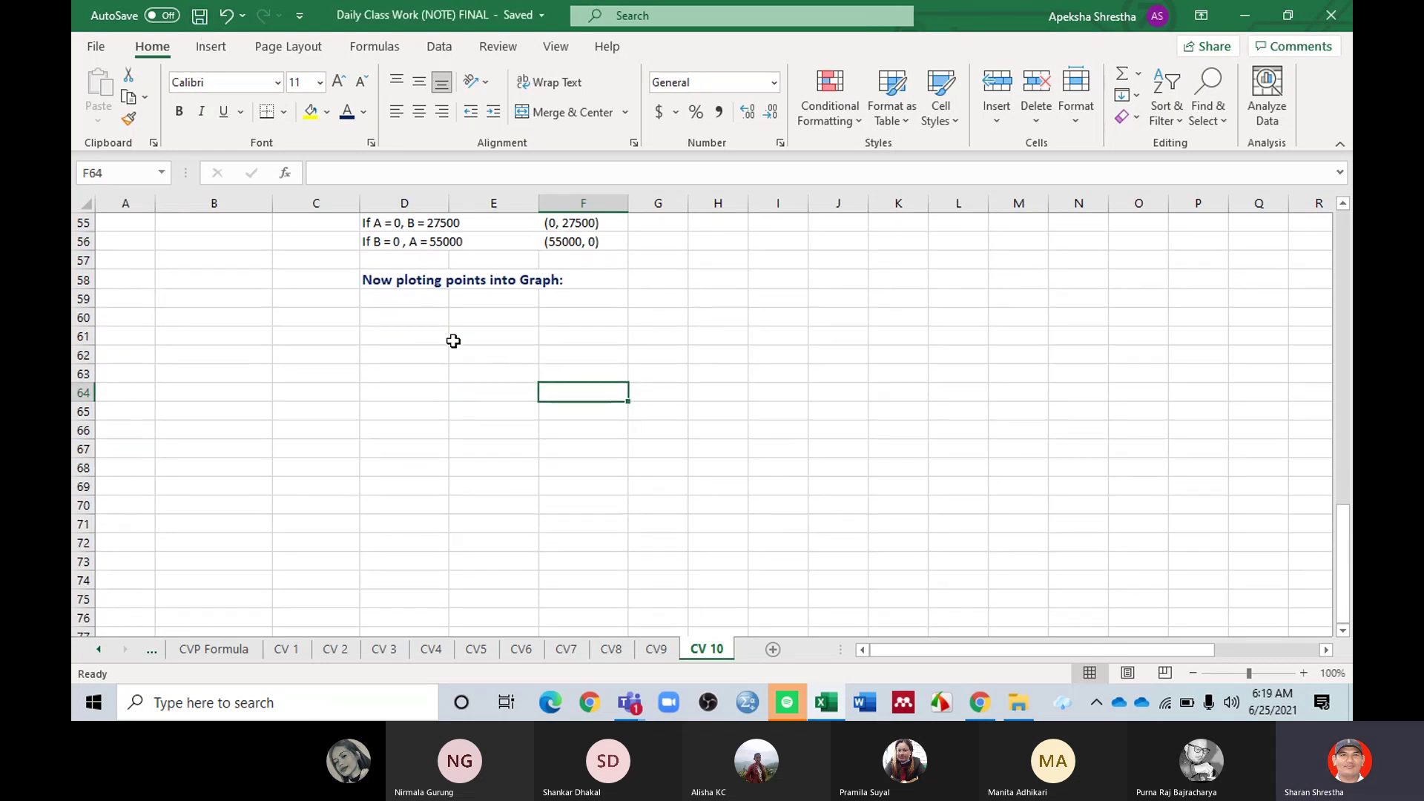
click(430, 319)
scroll(652, 430, up, 1)
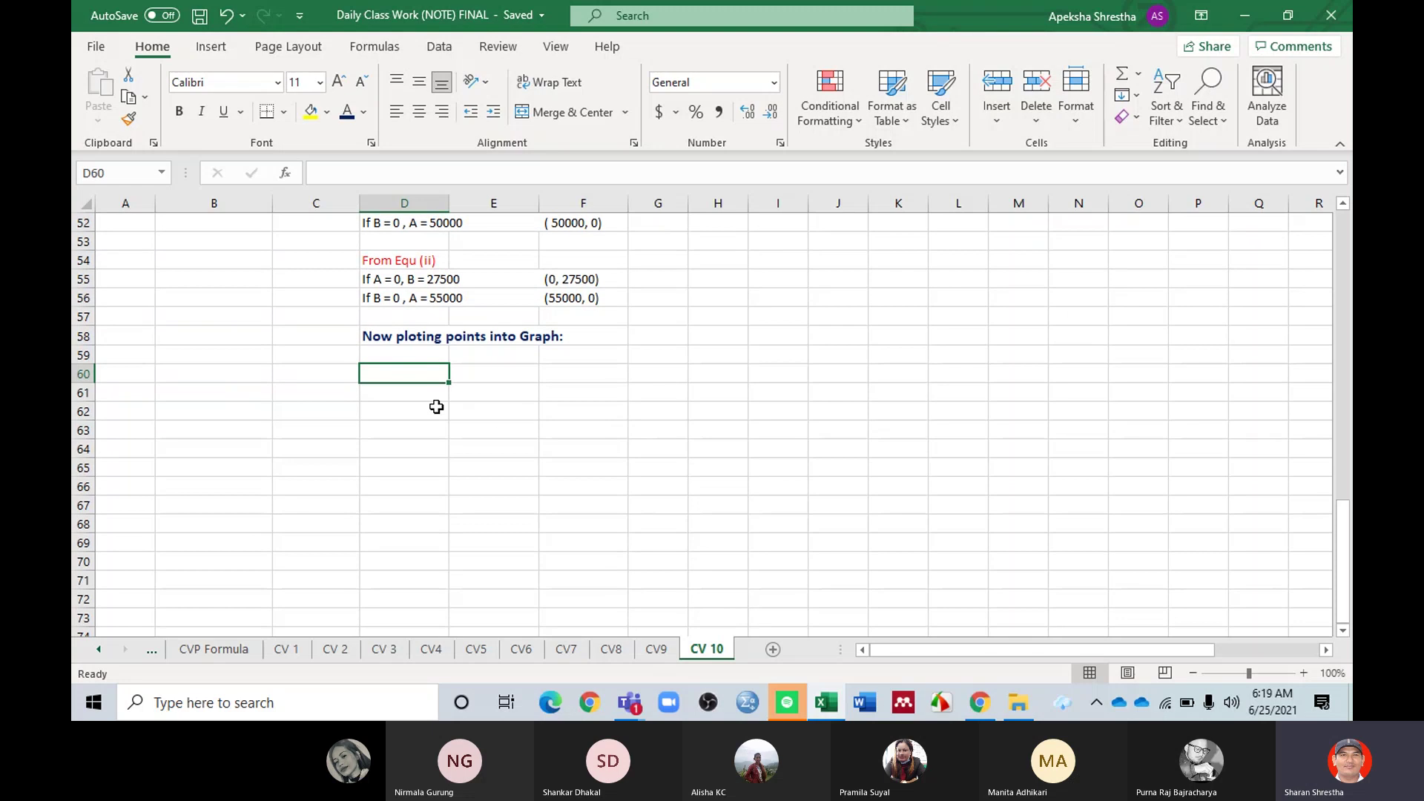
click(425, 392)
click(425, 375)
text(A)
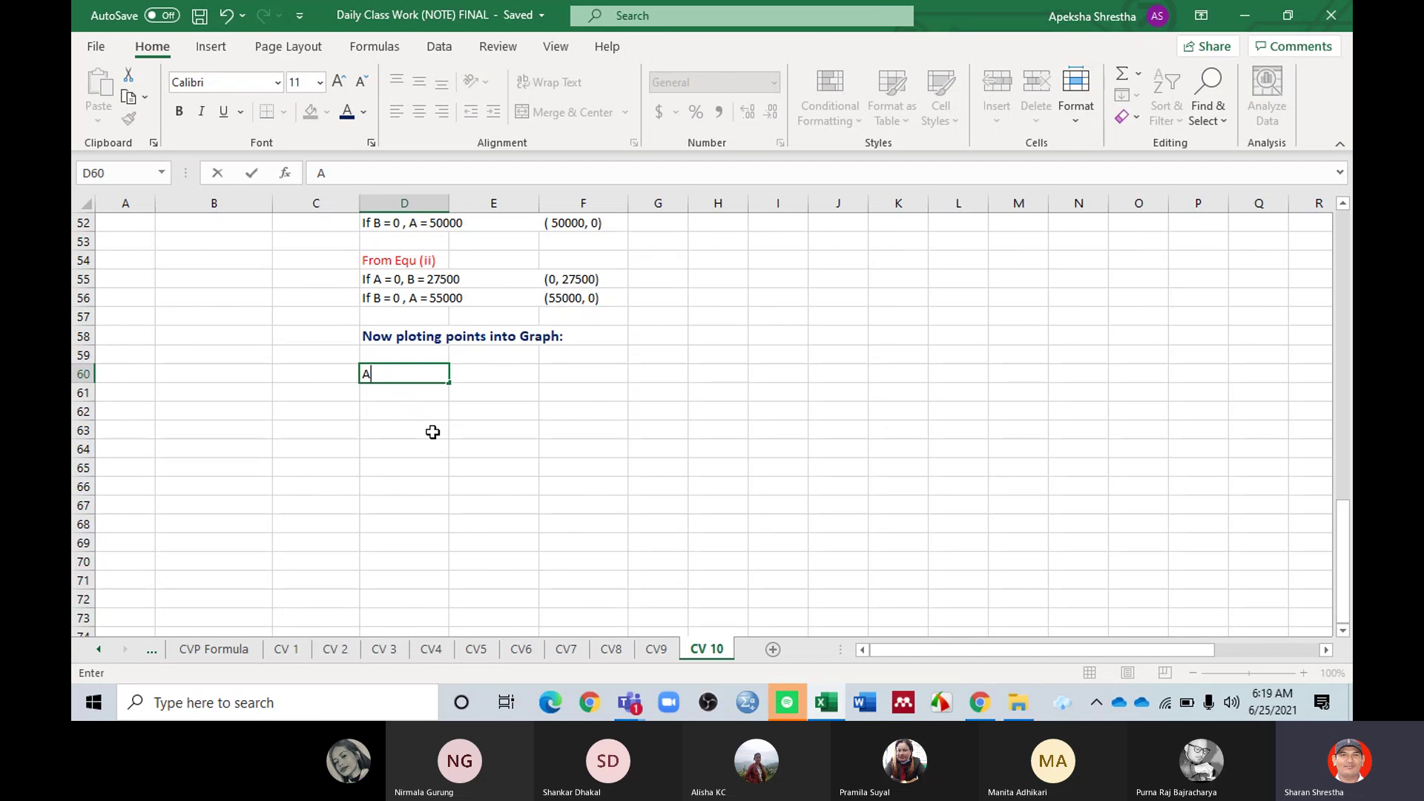
key(Tab)
text(B)
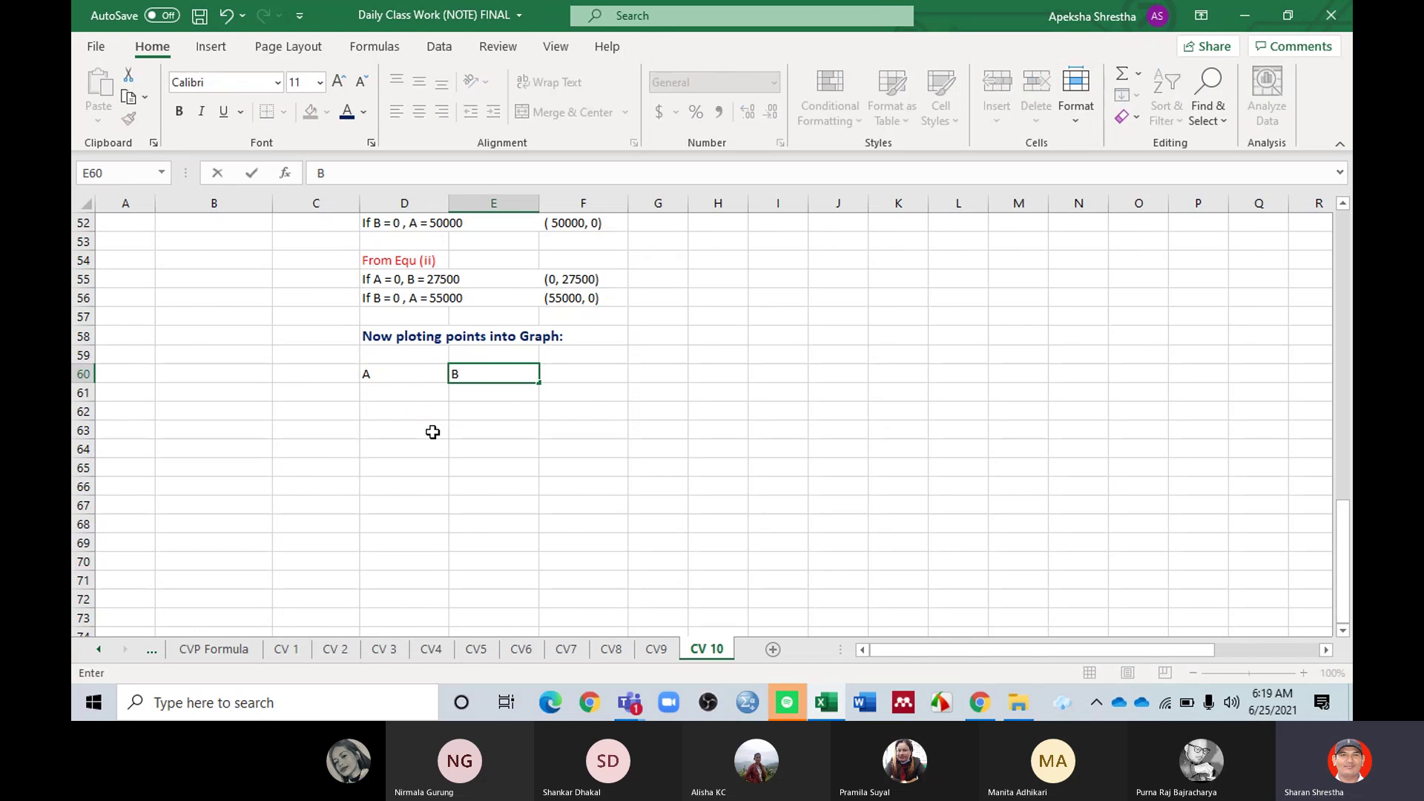
key(Return)
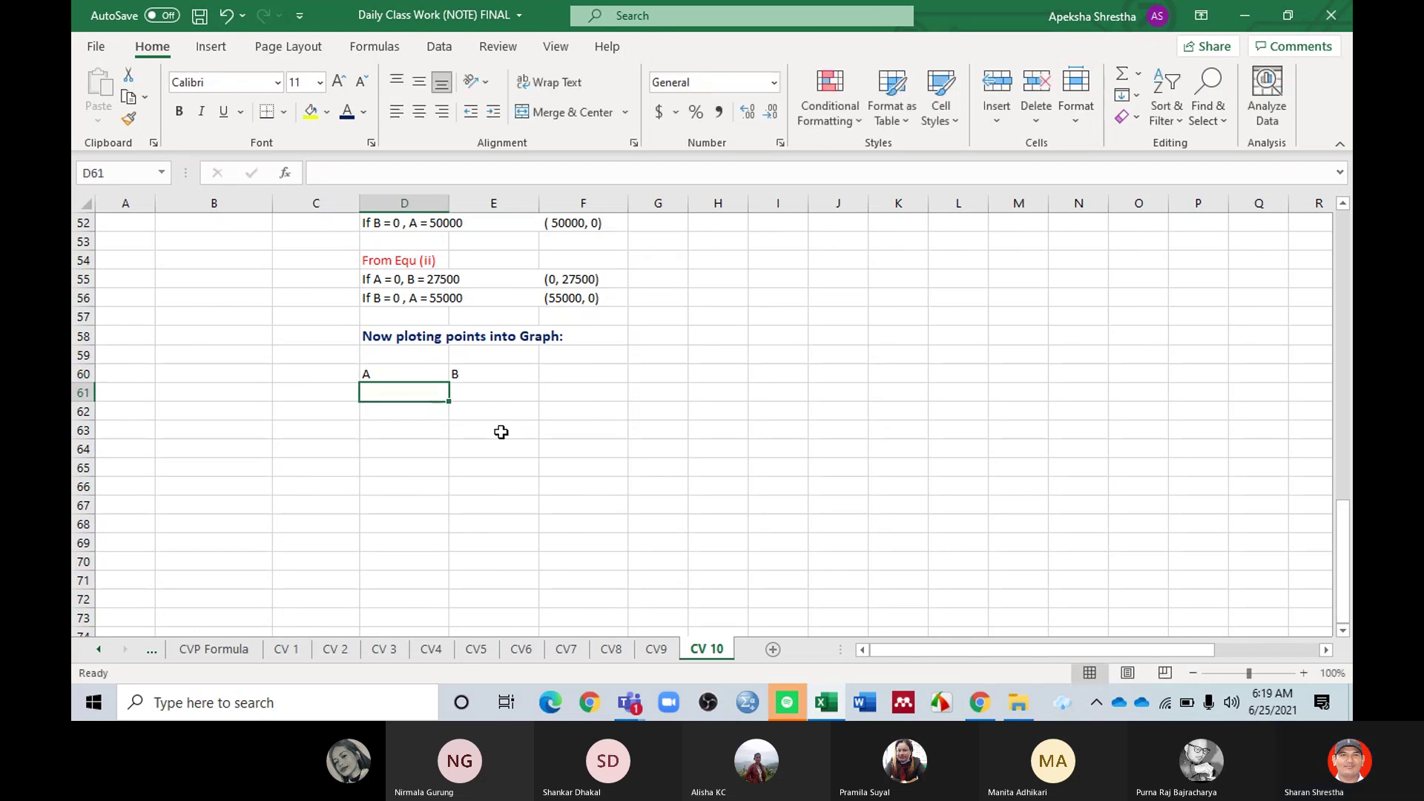
Step: Centre-align the A and B headers together with the table cells below them, covering D60:E65
drag(404, 371, 472, 371)
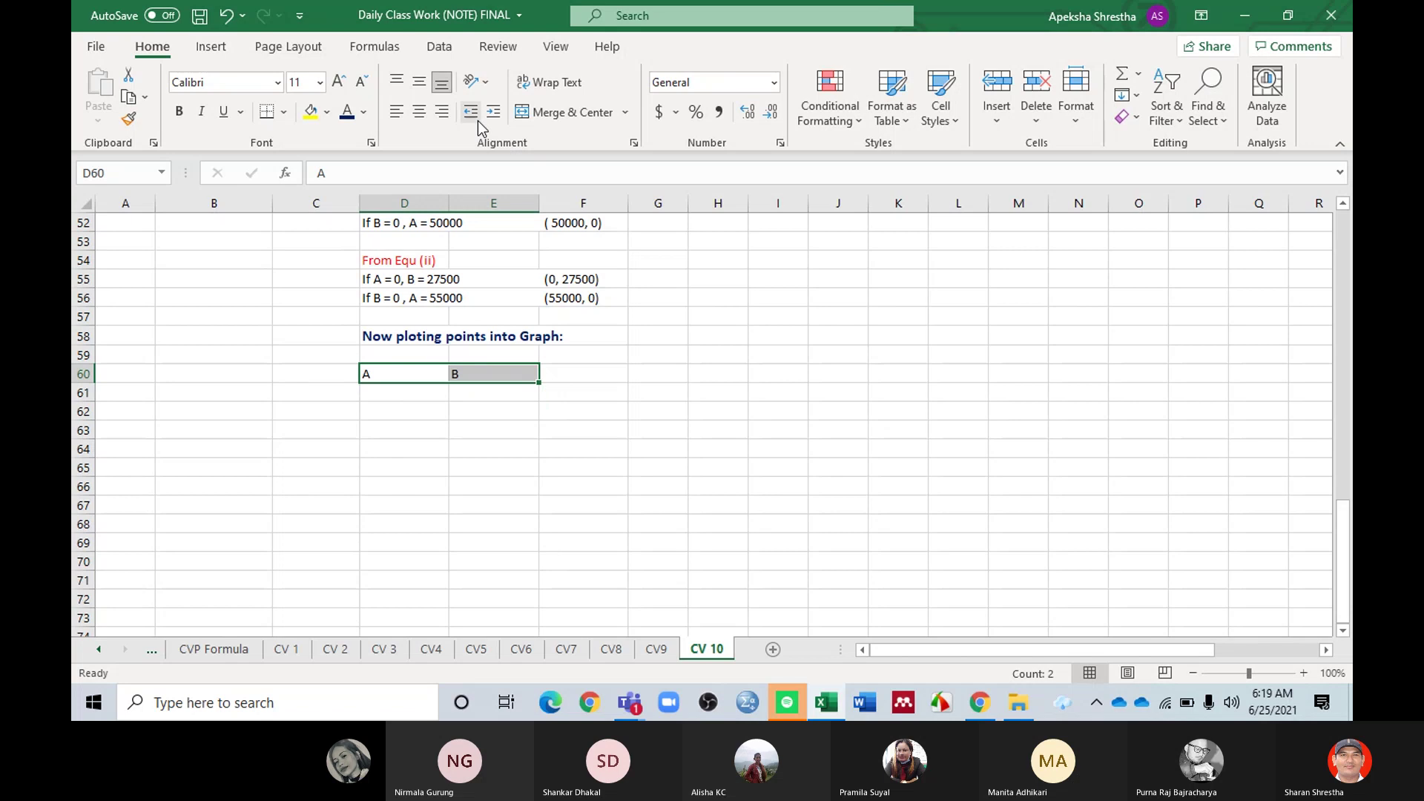
click(421, 114)
click(456, 449)
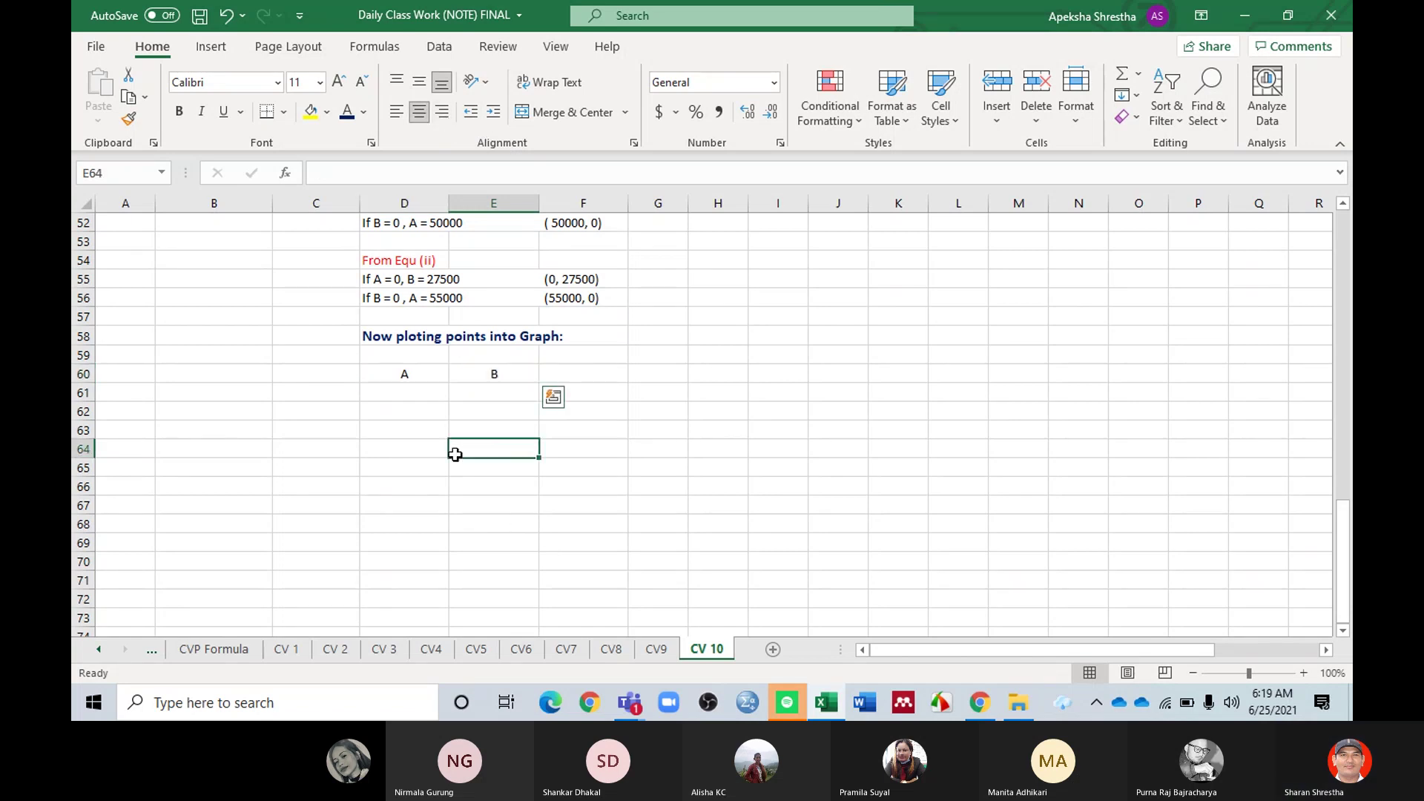
click(401, 376)
drag(401, 376, 491, 469)
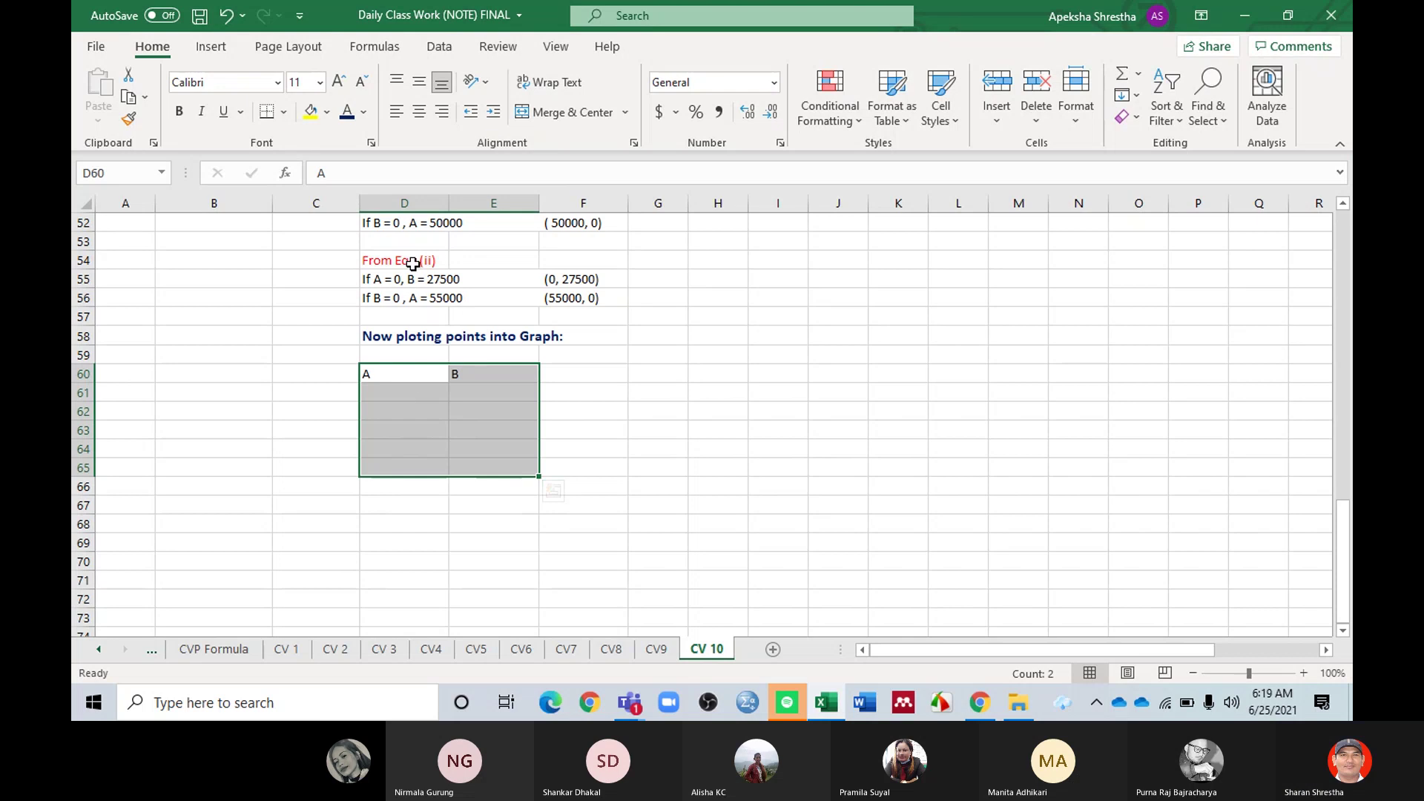
mouse_move(550, 497)
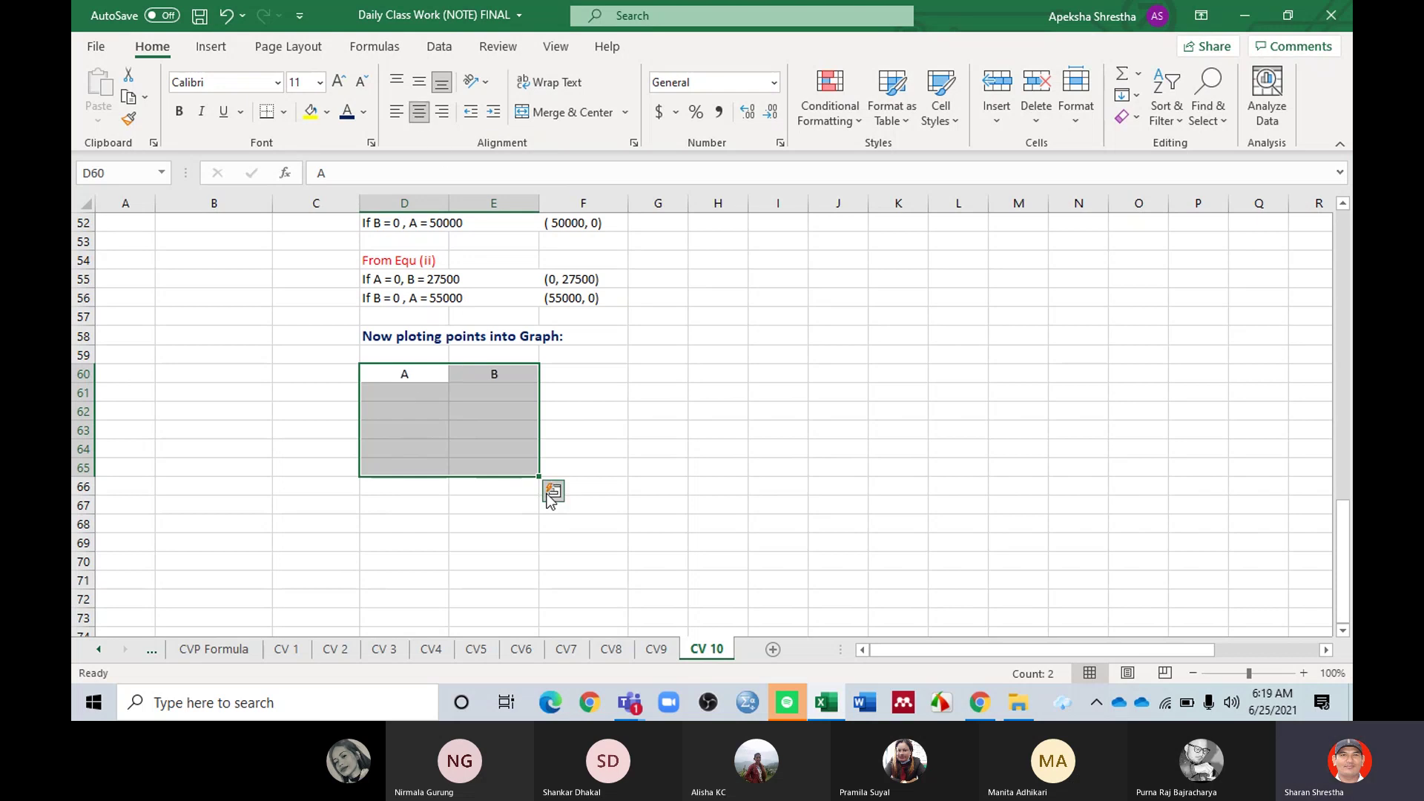
Step: Enter equation (i)'s plotting points in the table: 0 and 50000 in D61:E61, 50000 and 0 in D62:E62
click(420, 395)
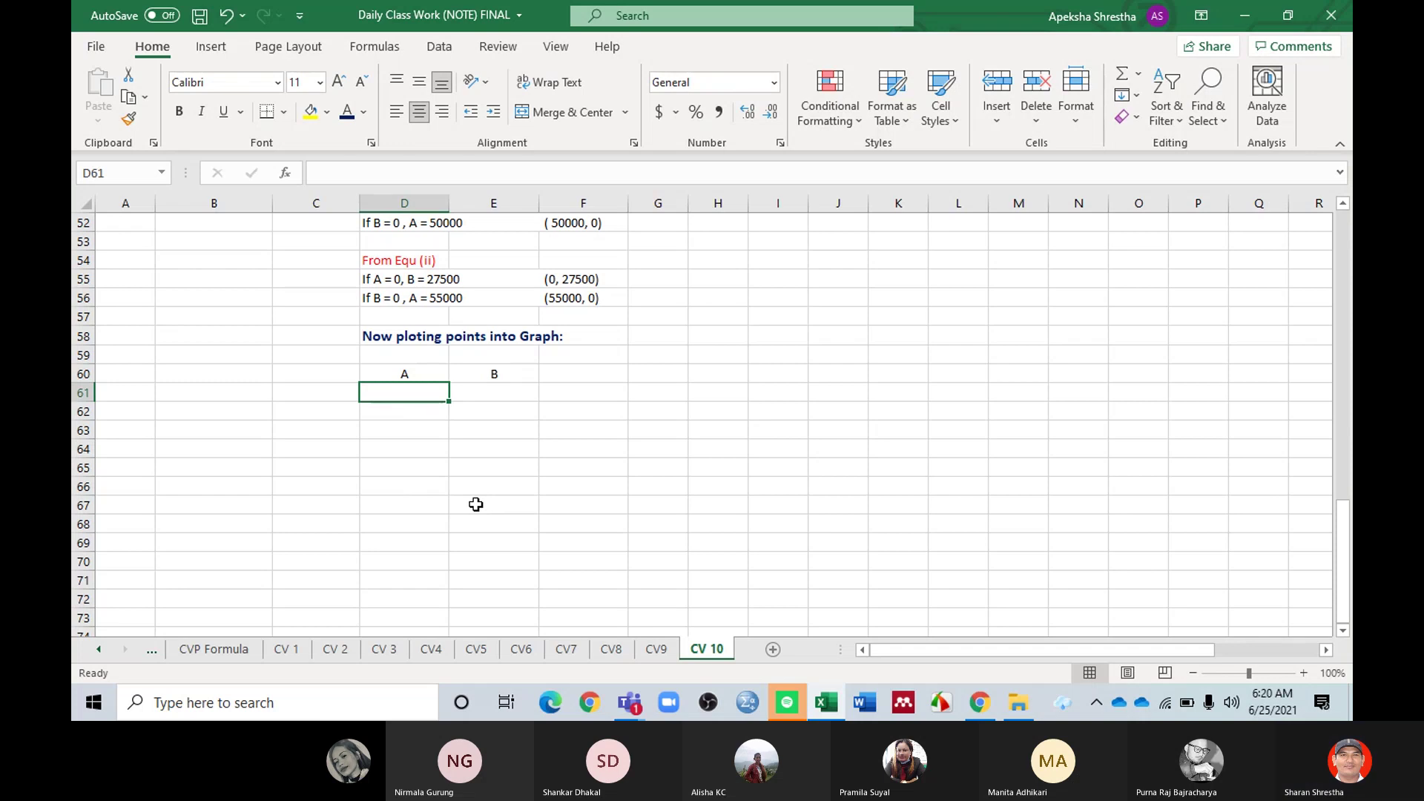
scroll(475, 504, up, 1)
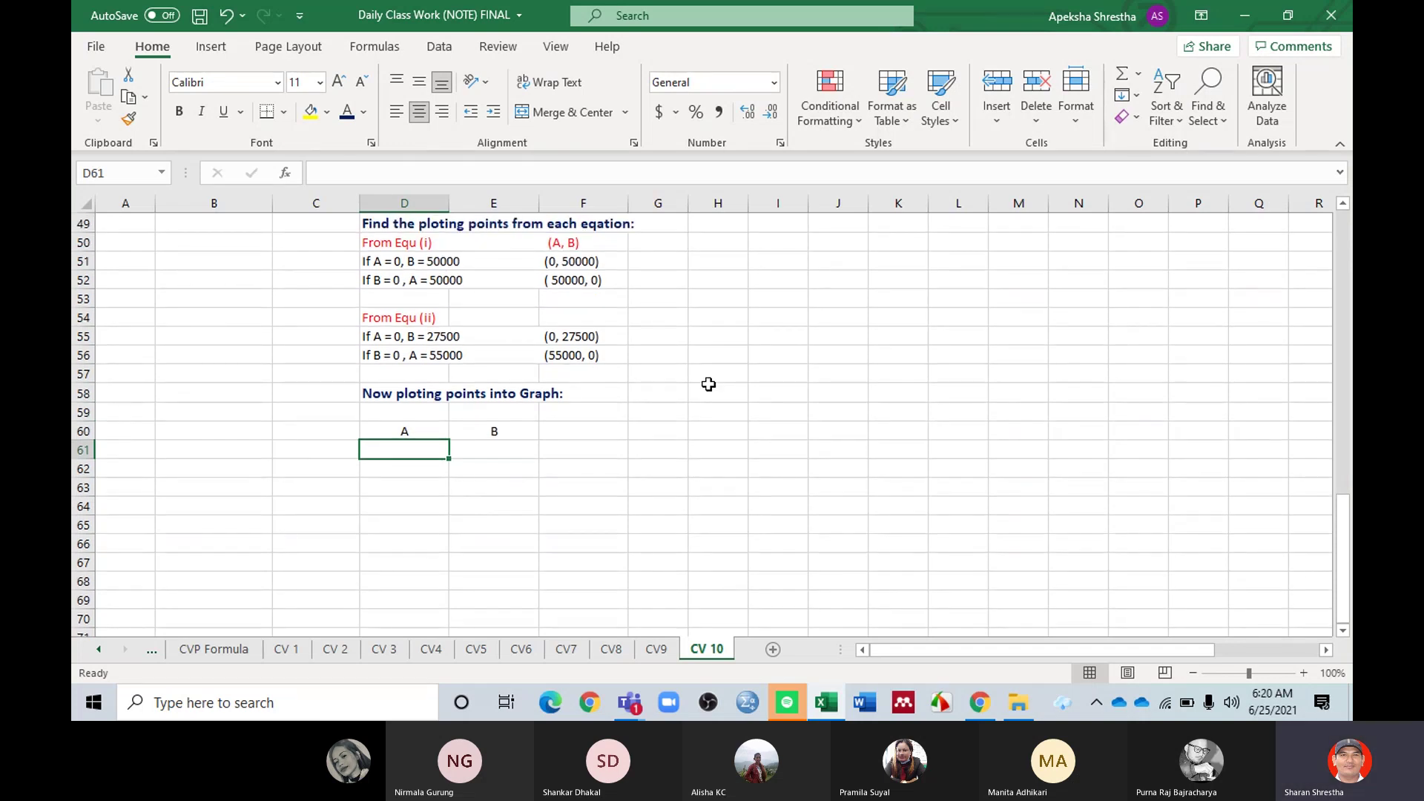
text(0)
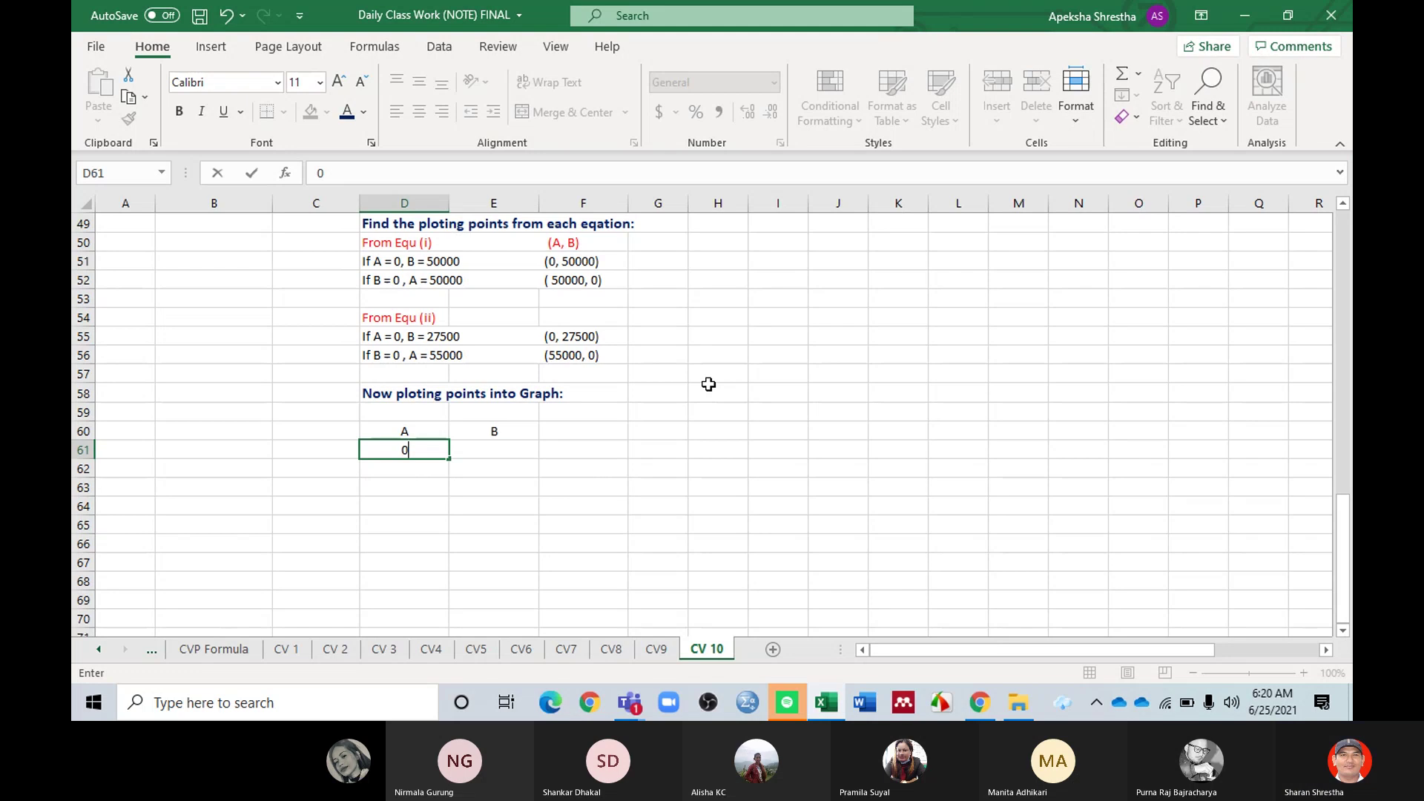
key(Tab)
text(50000)
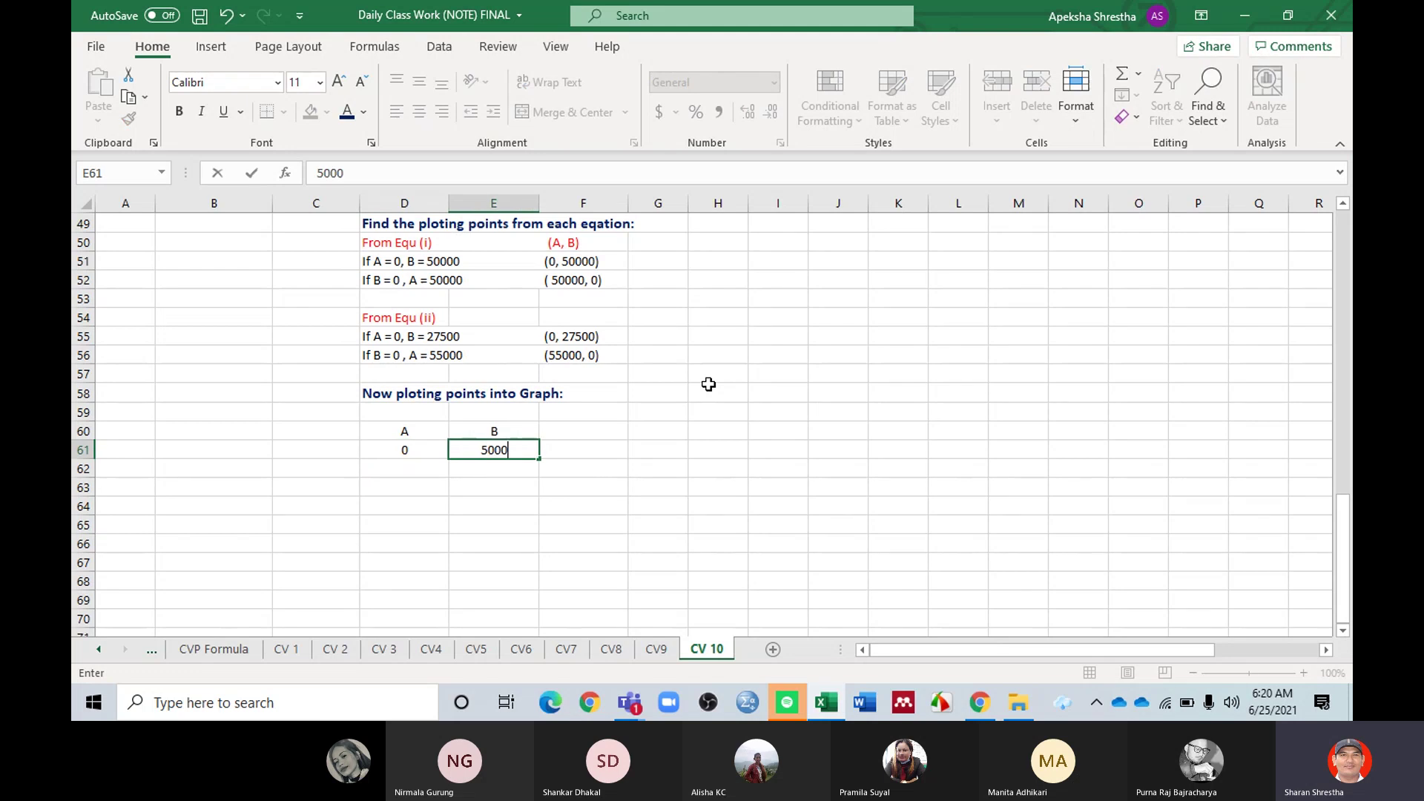
click(423, 473)
text(50000)
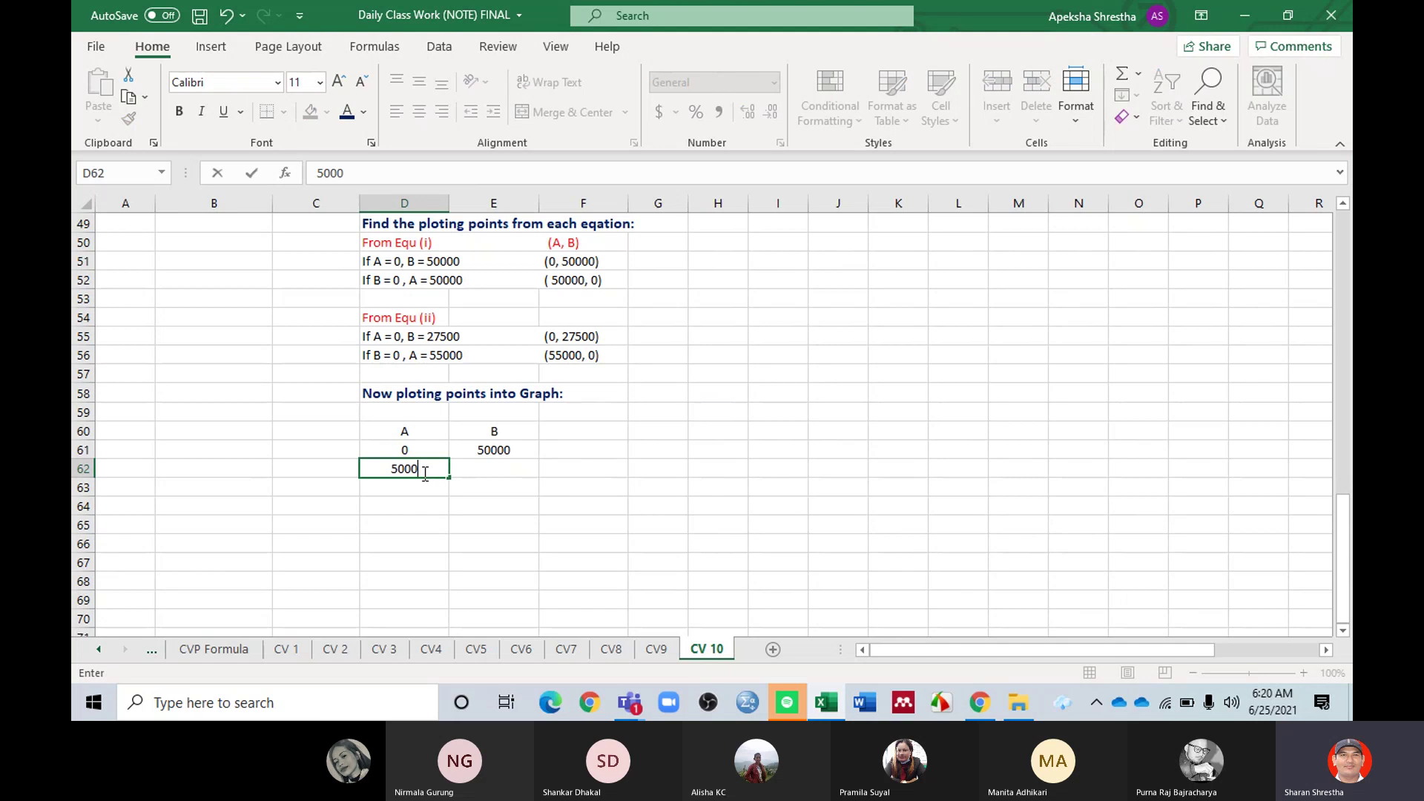
click(512, 470)
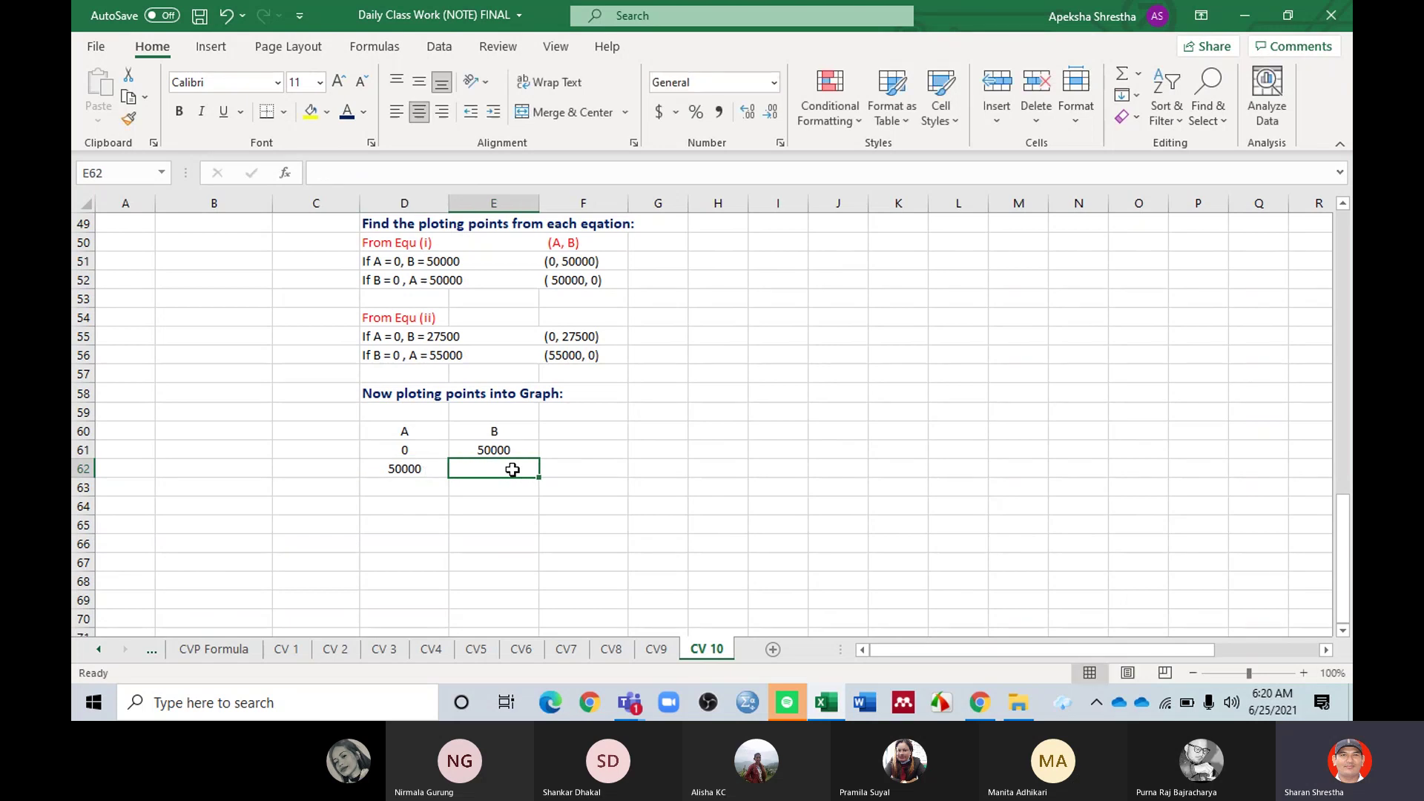
text(0)
Step: Enter equation (ii)'s first plotting point in the table: 0 in D63 and 27500 in E63
scroll(514, 470, down, 1)
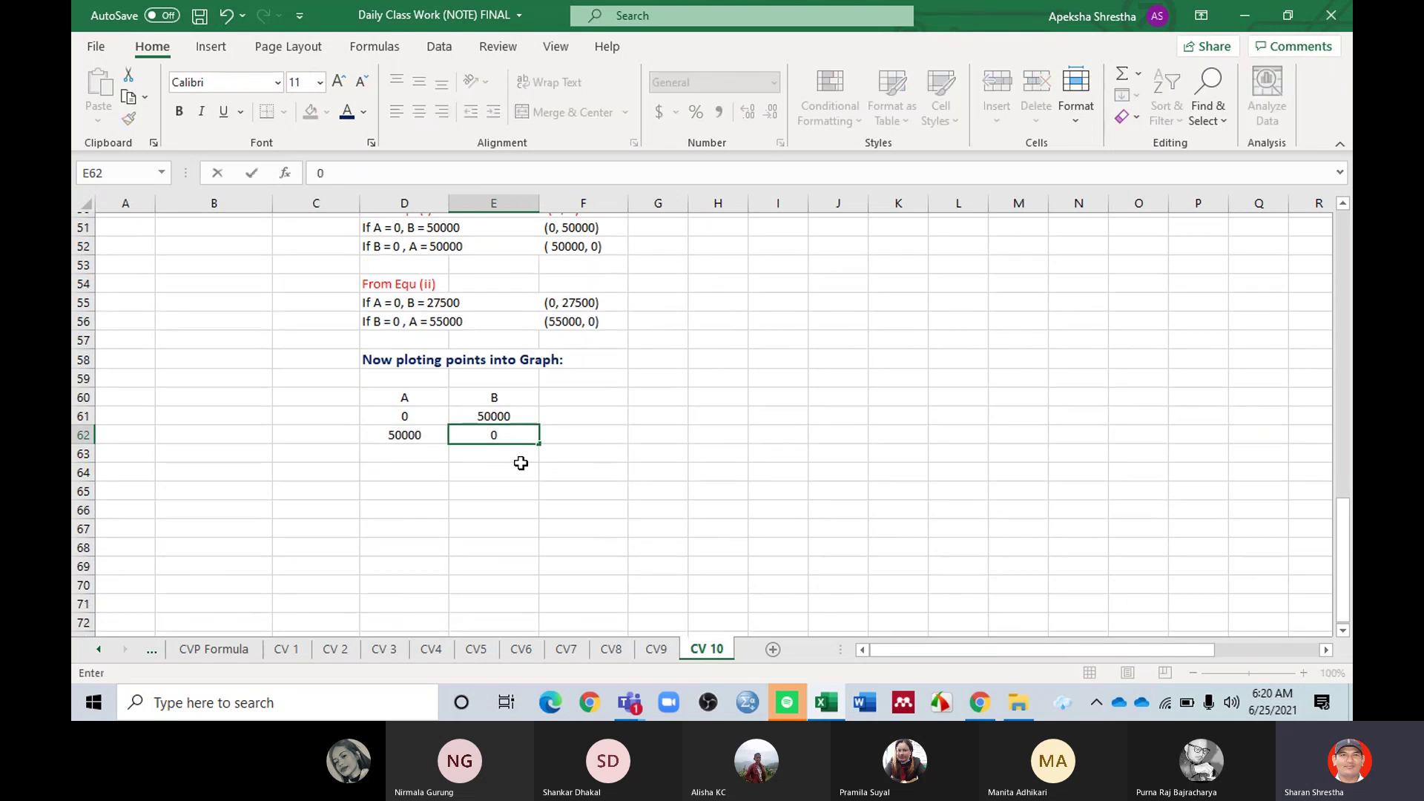
click(382, 430)
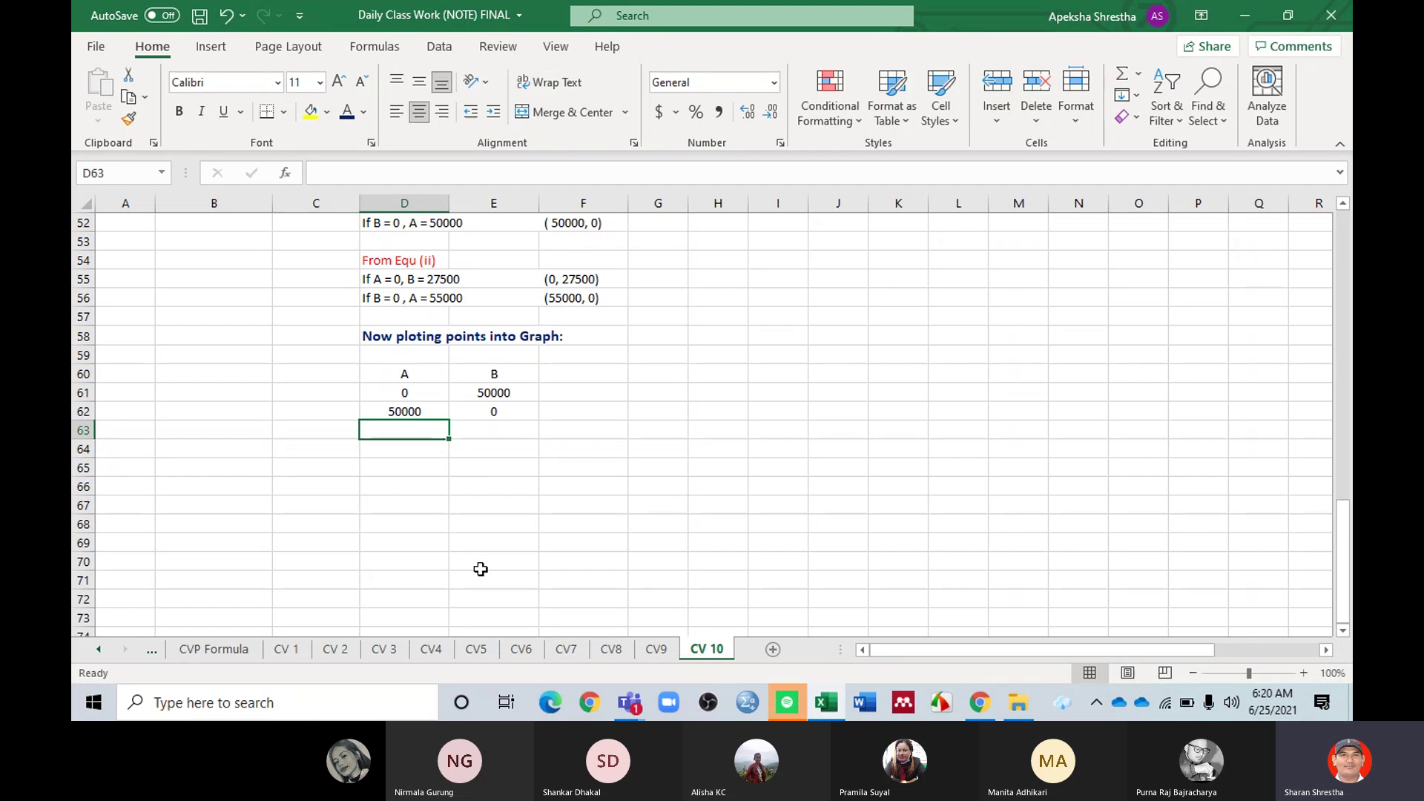
text(0)
key(Tab)
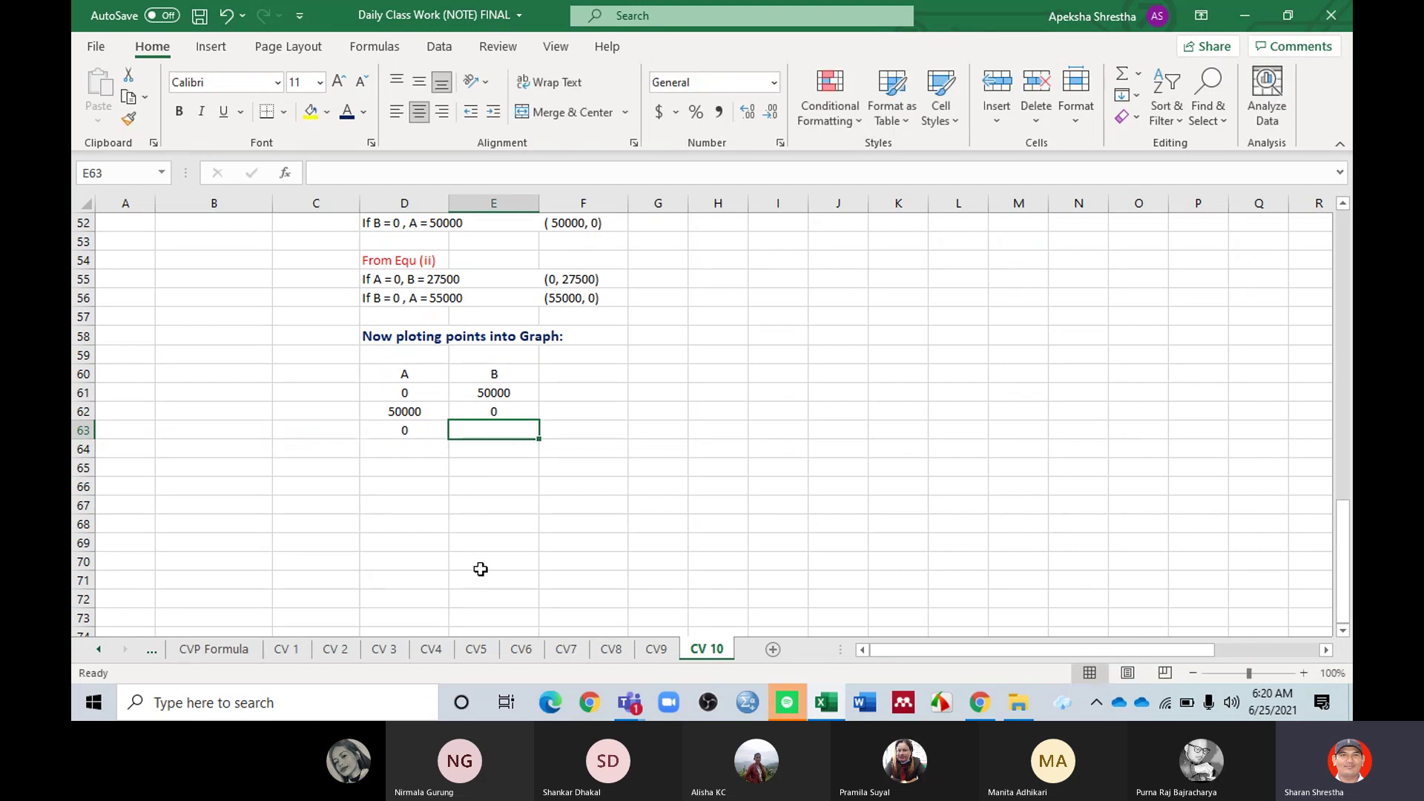
text(27)
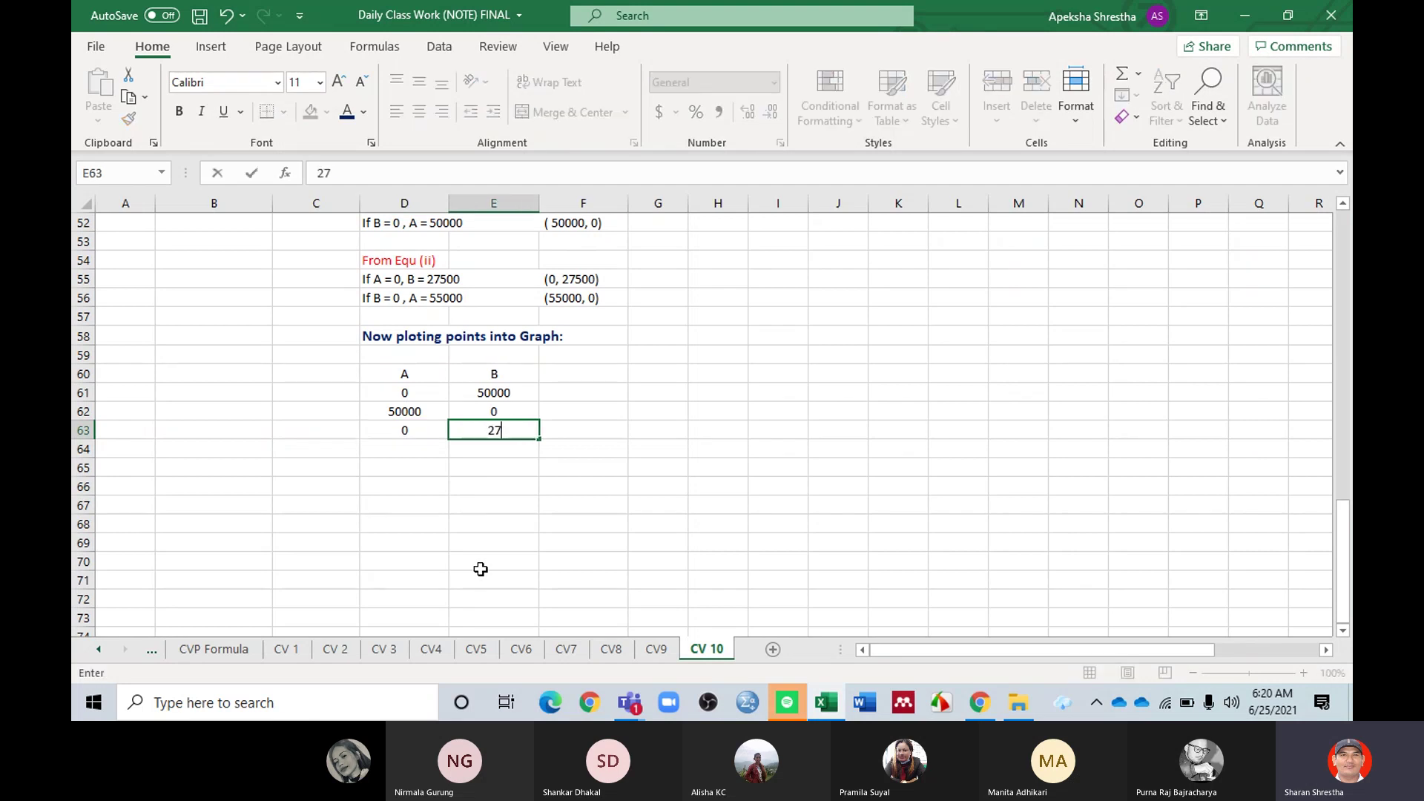
text(500)
key(Return)
Step: Enter equation (ii)'s second plotting point, 55000 in D64 and 0 in E64, and save the workbook
text(55000)
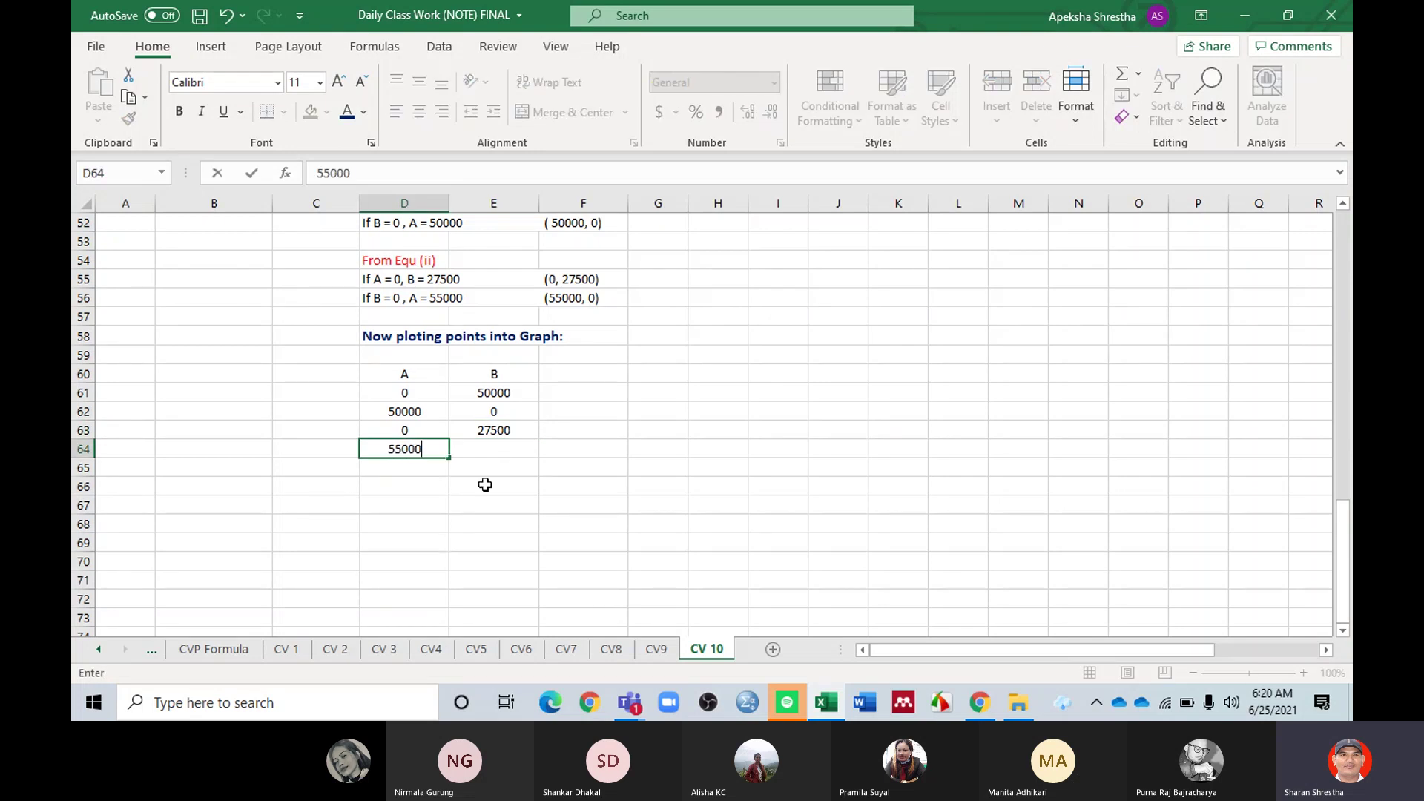
click(491, 450)
key(F2)
text(0)
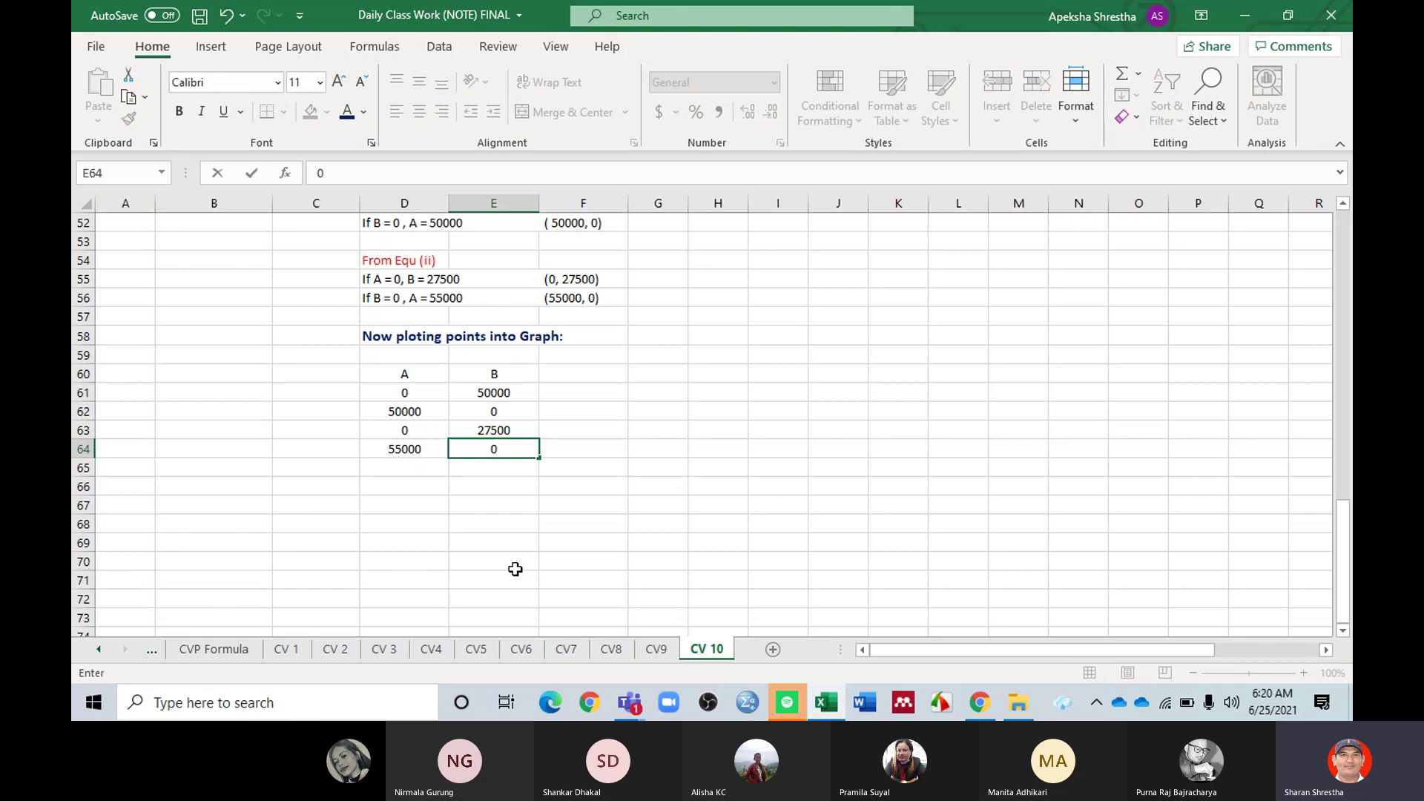
click(575, 568)
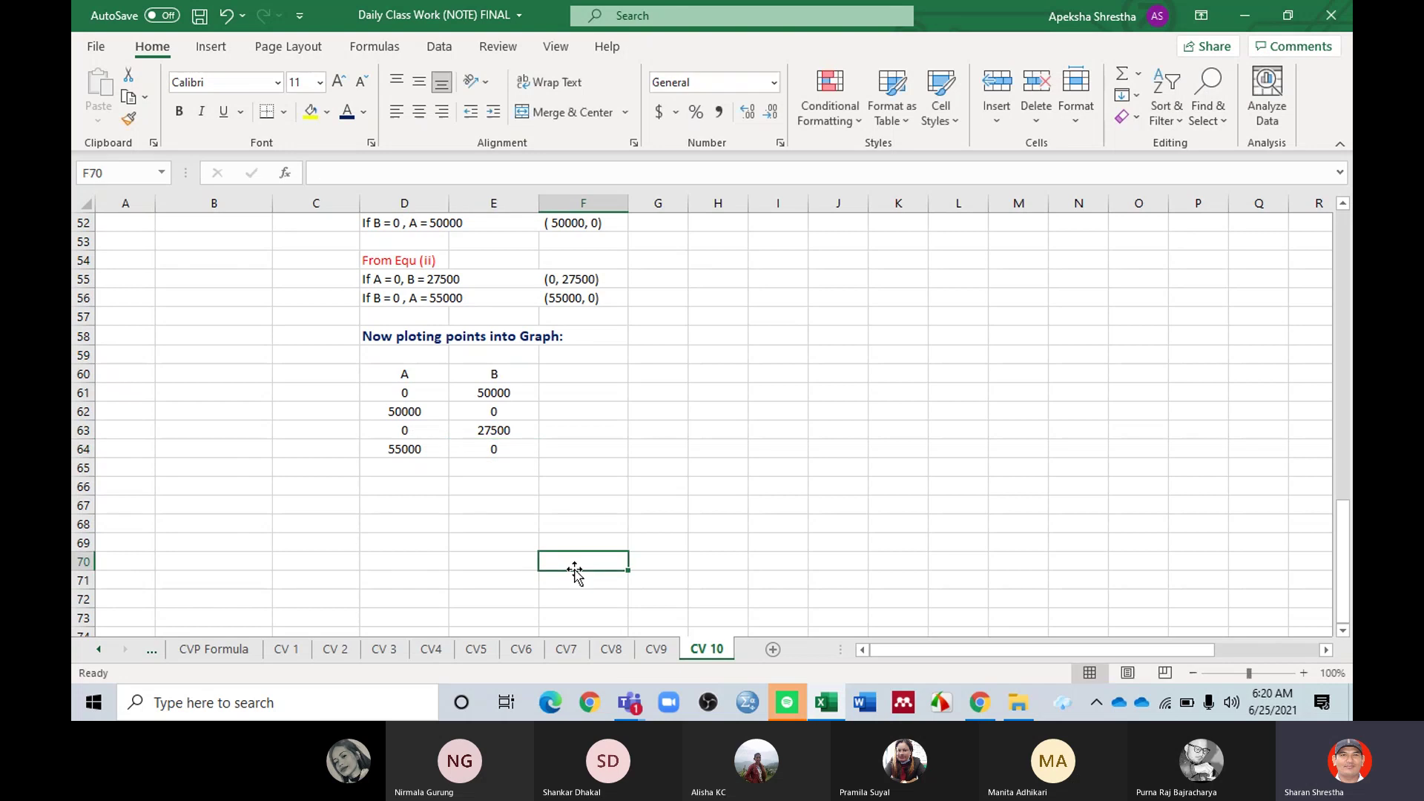
click(200, 16)
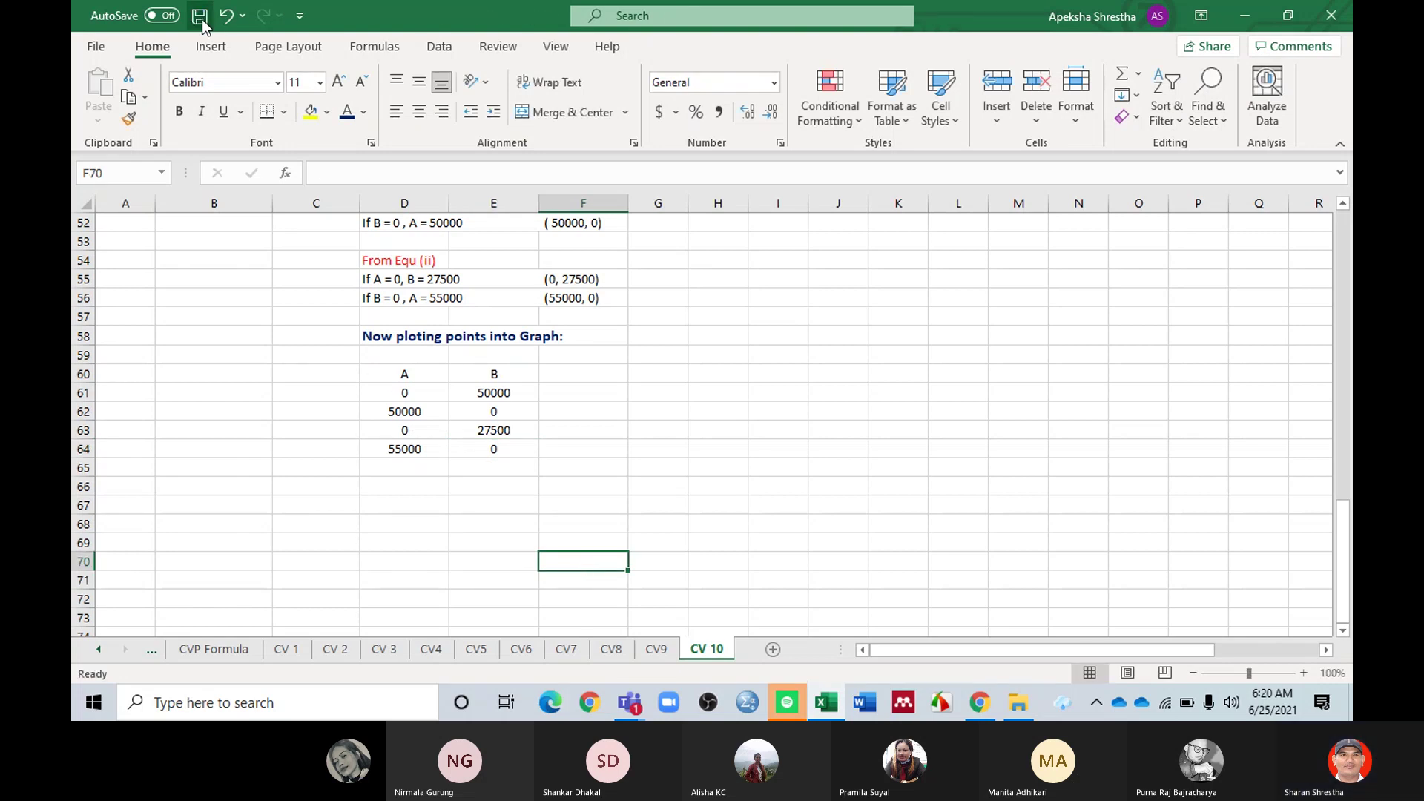
Step: Insert an X Y (Scatter) chart from D60:E64, using the marker-only variant that plots B against A
drag(418, 379, 492, 454)
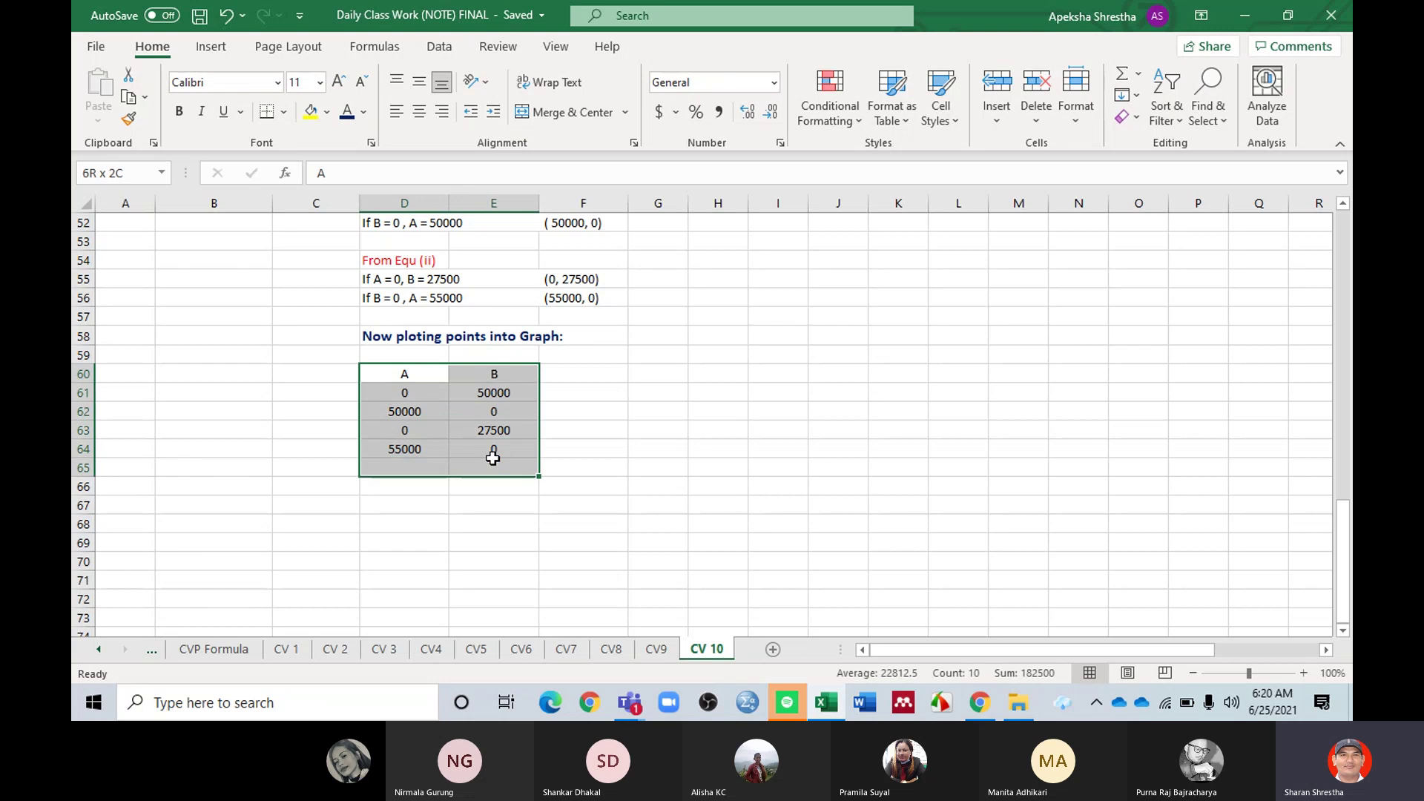
click(208, 51)
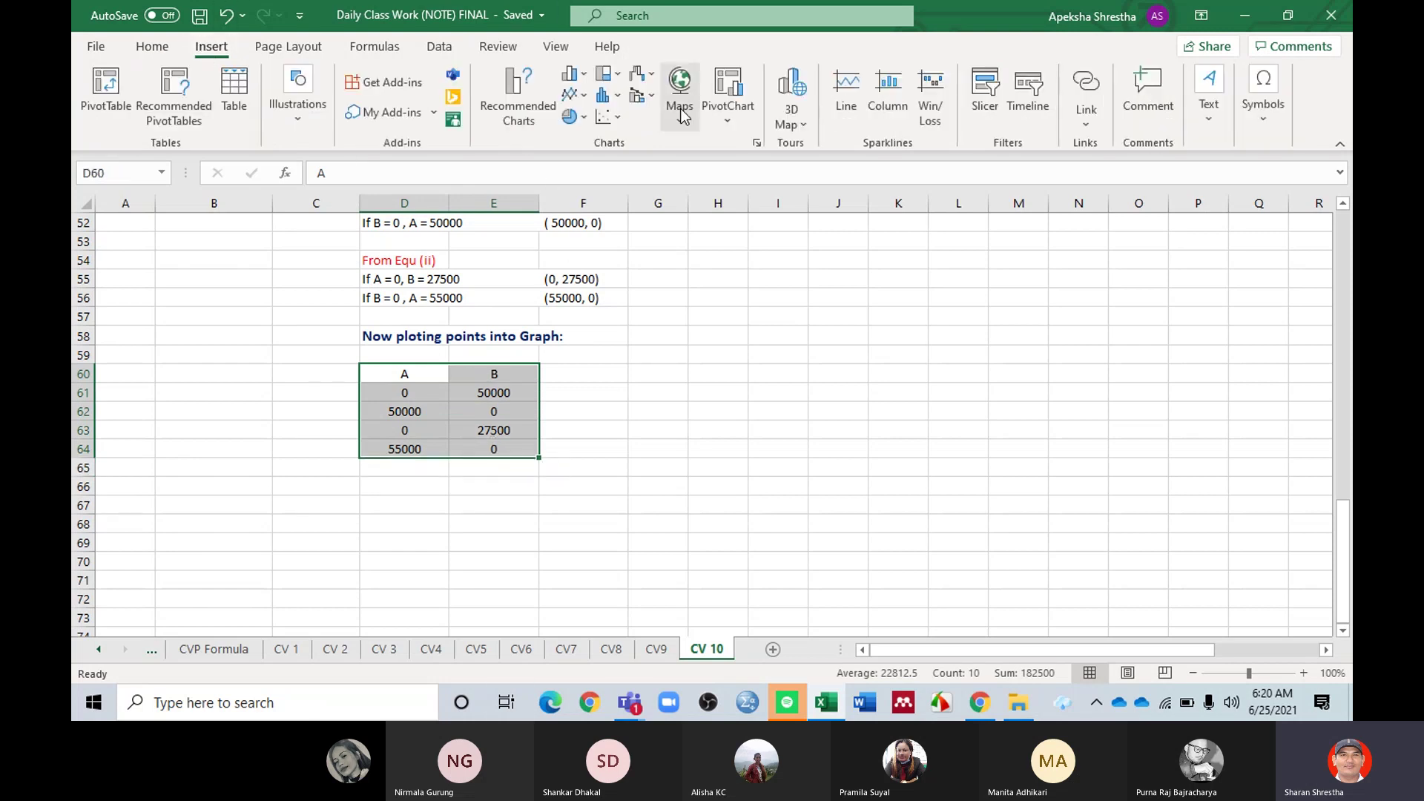
click(580, 96)
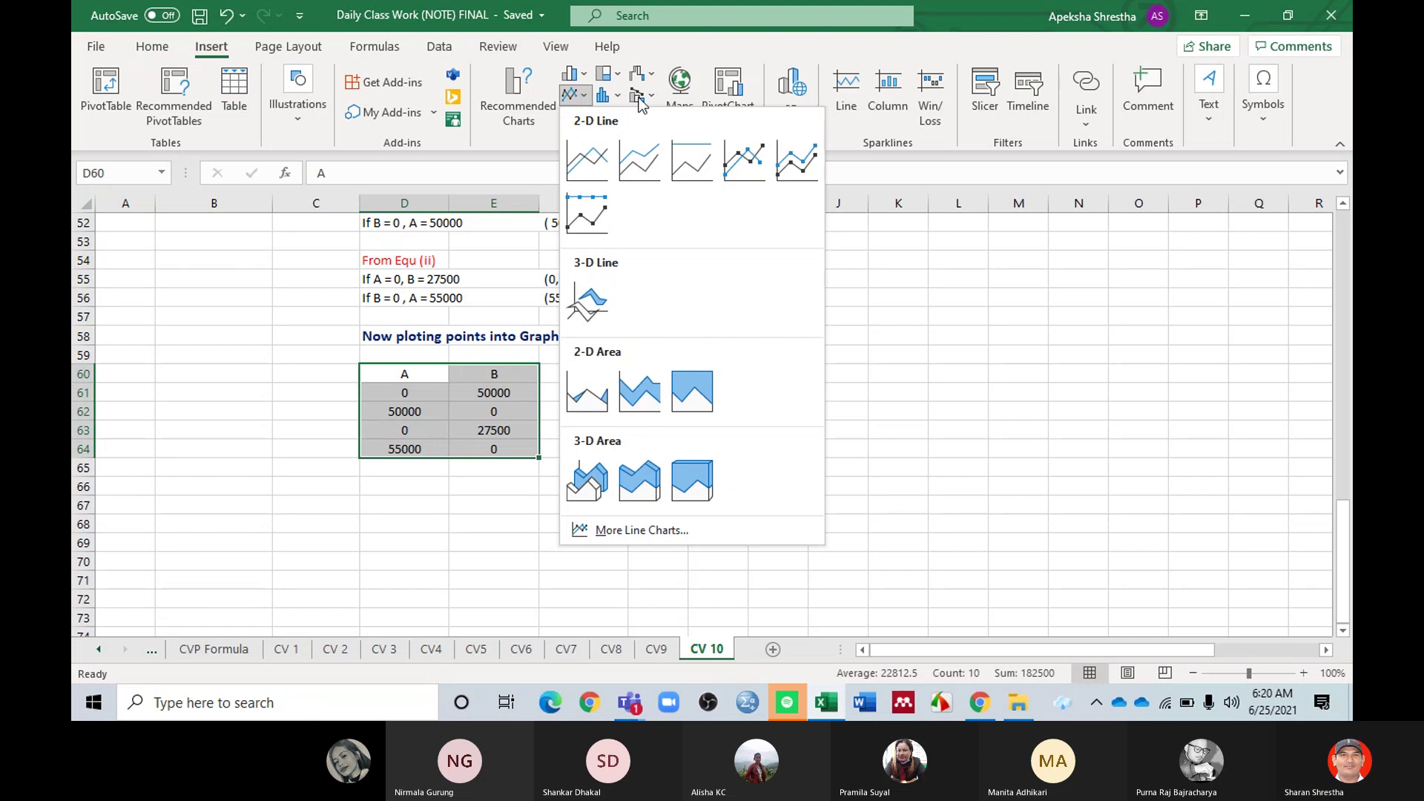
click(590, 73)
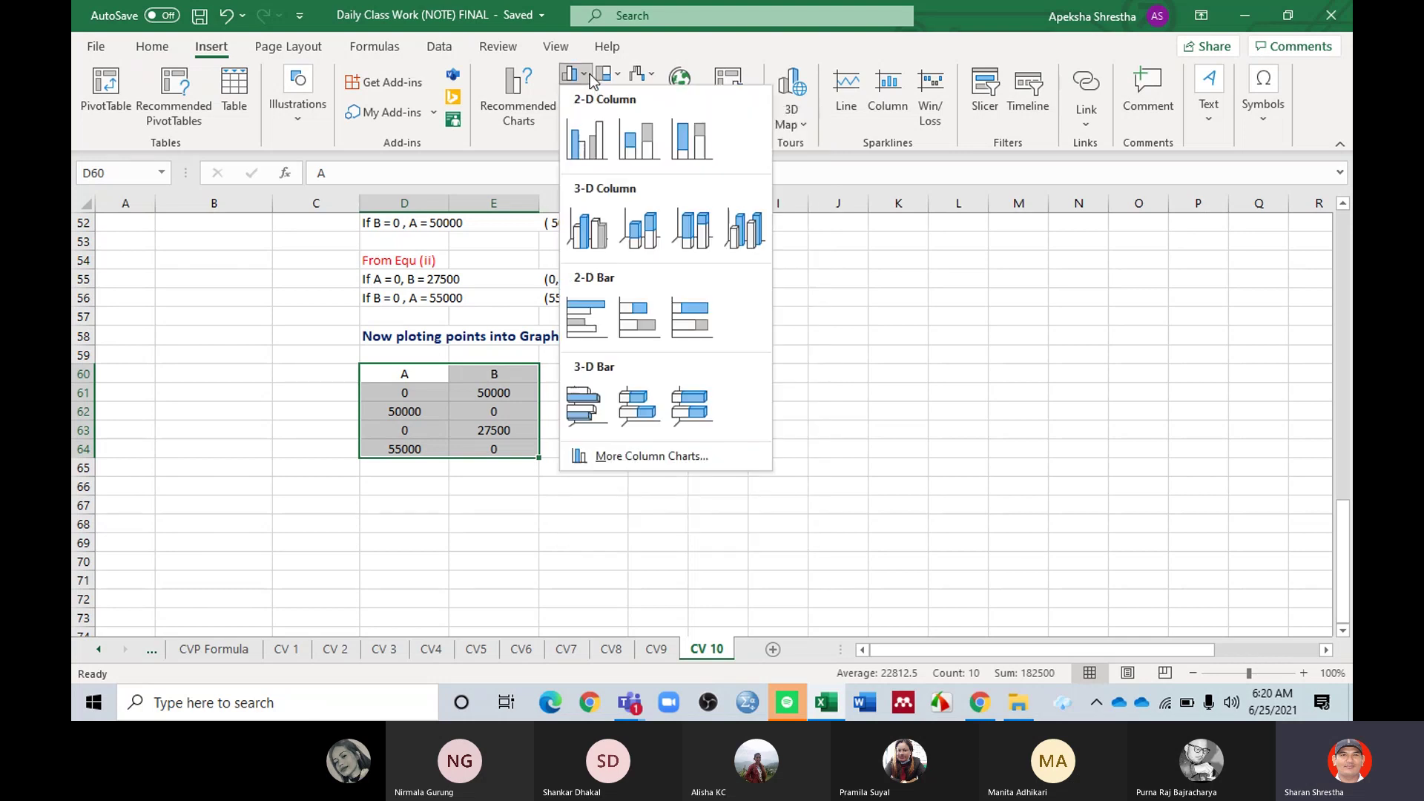
click(590, 73)
click(577, 94)
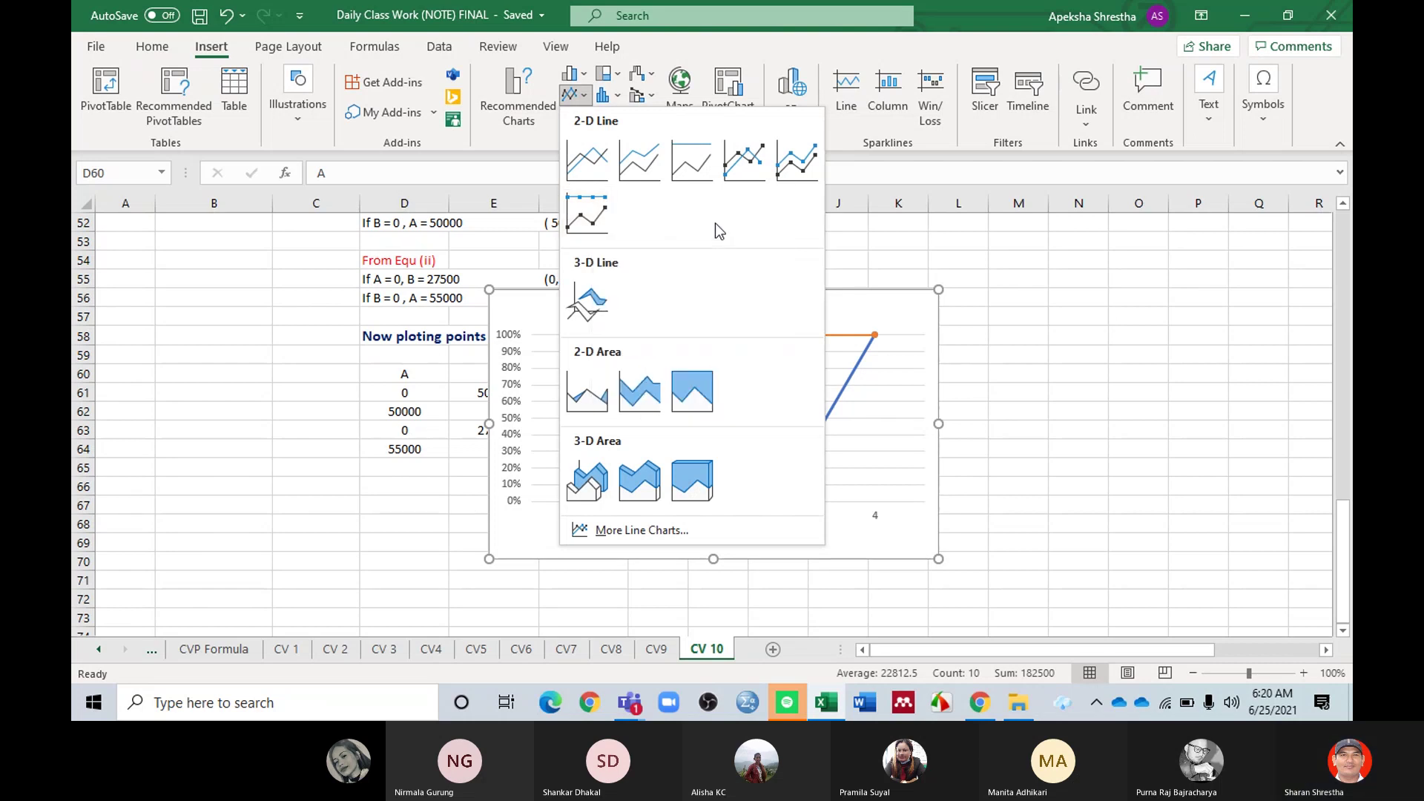
click(611, 531)
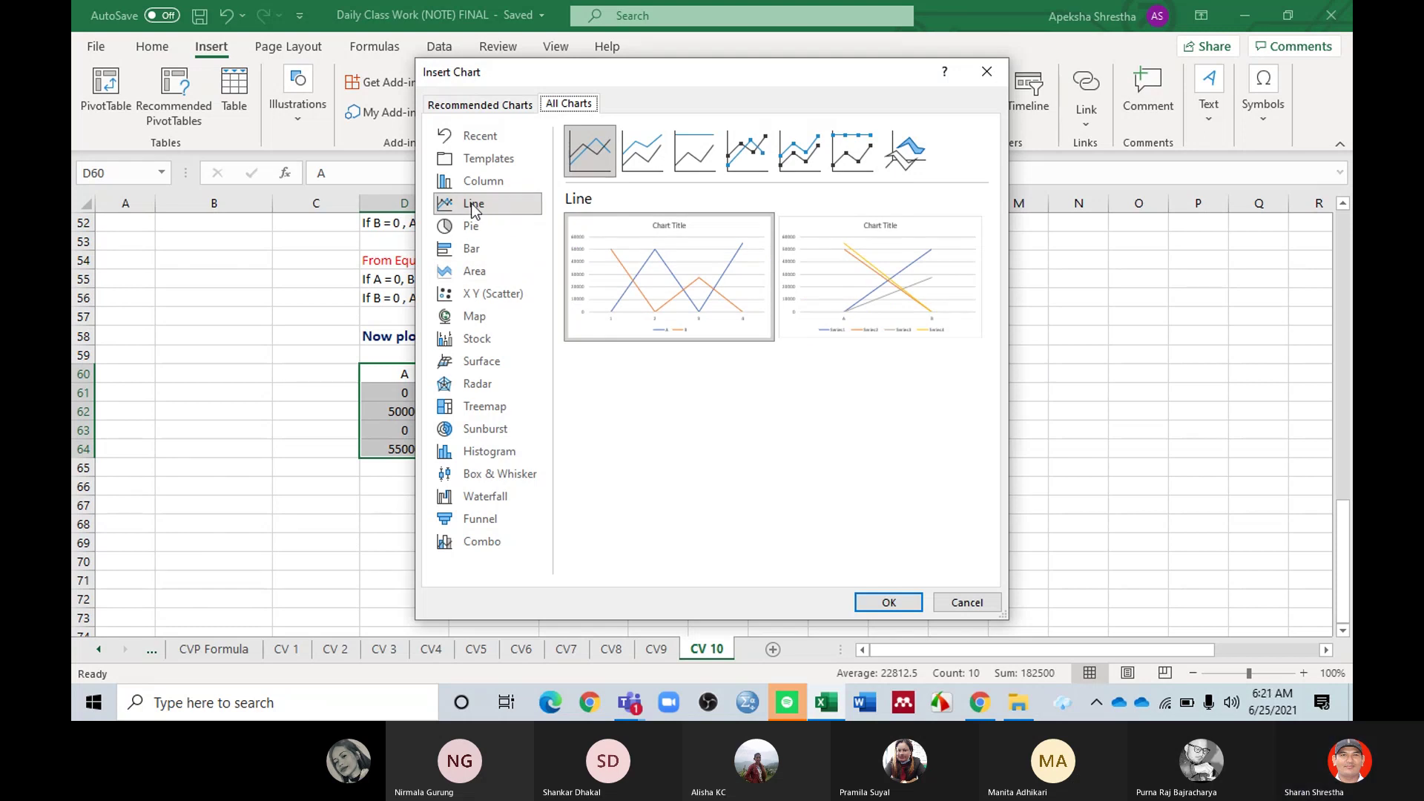
click(488, 296)
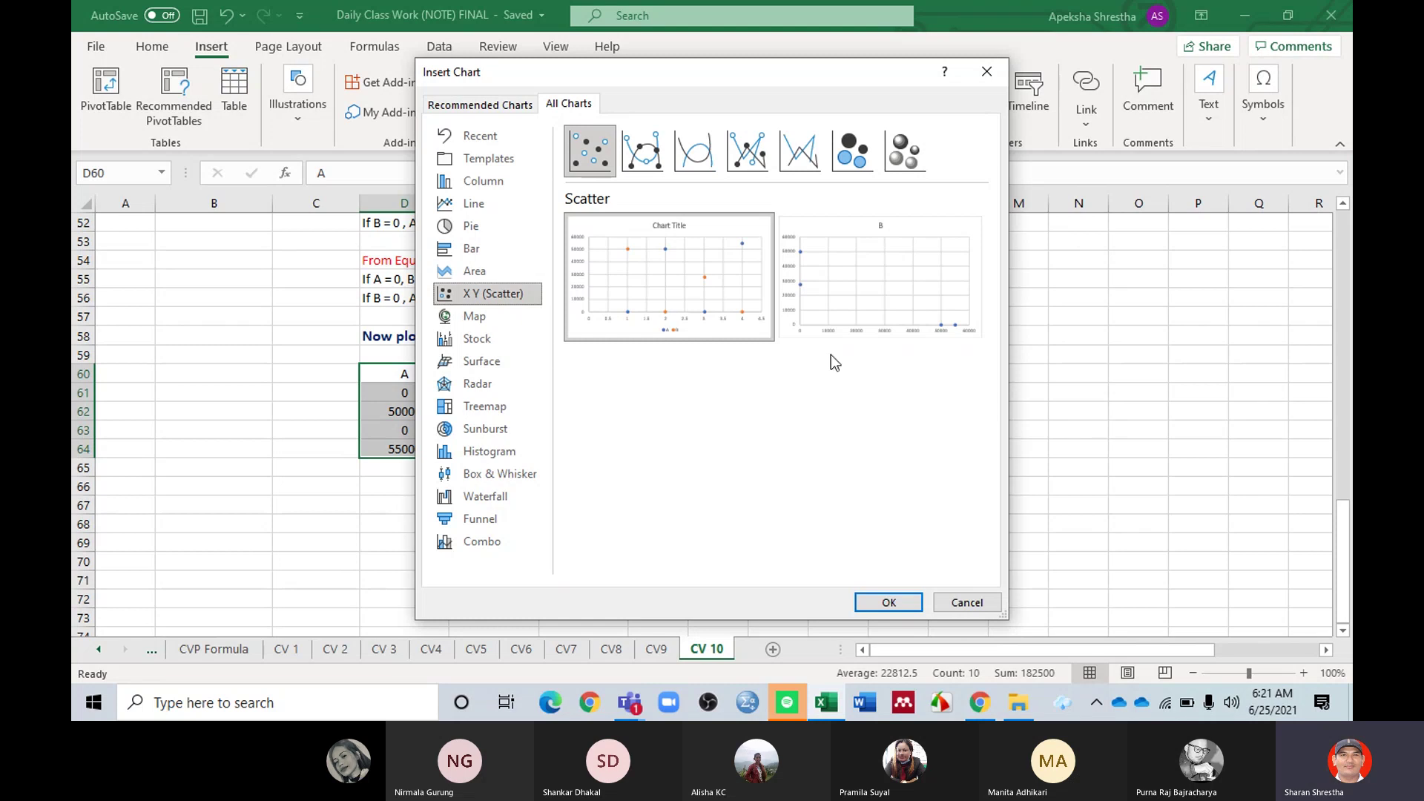
mouse_move(597, 317)
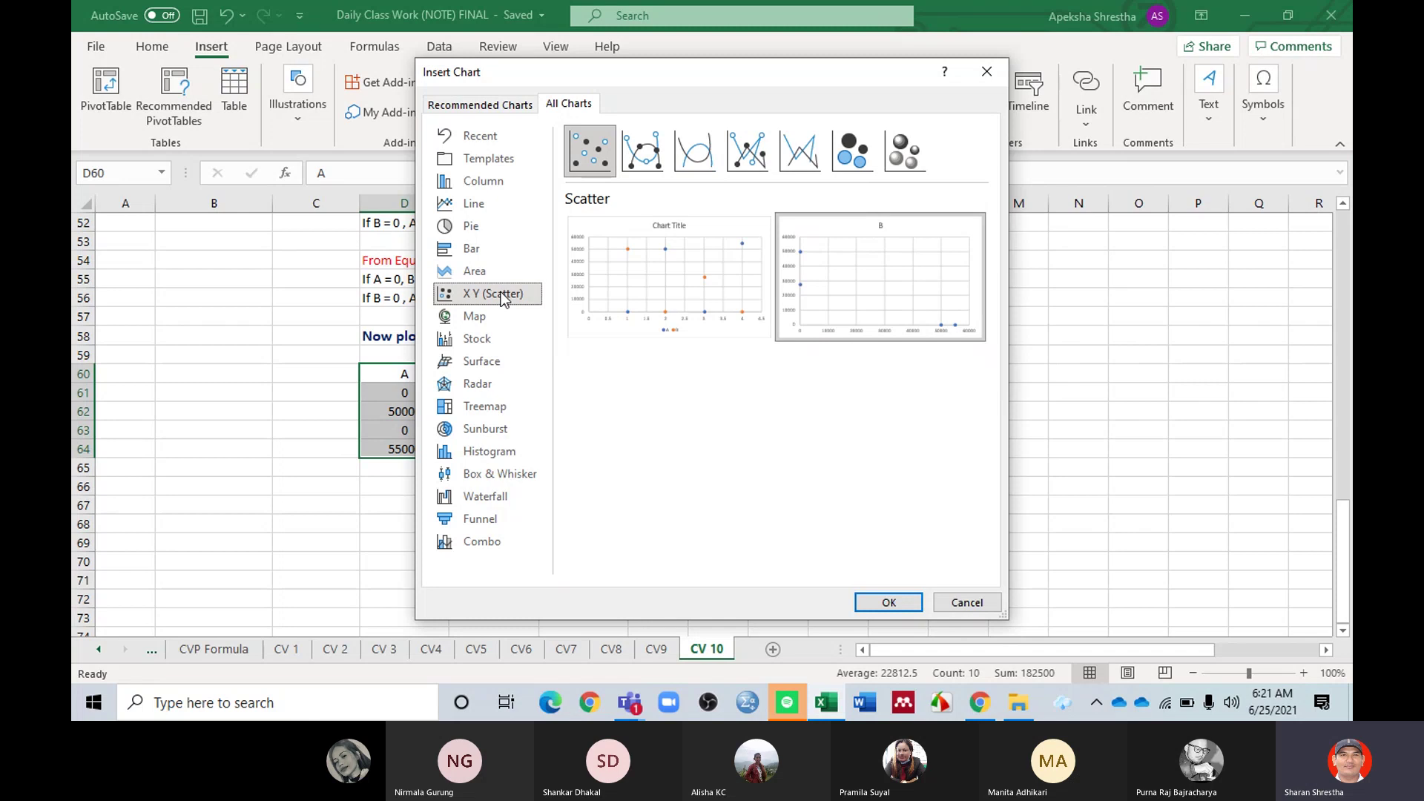
click(894, 601)
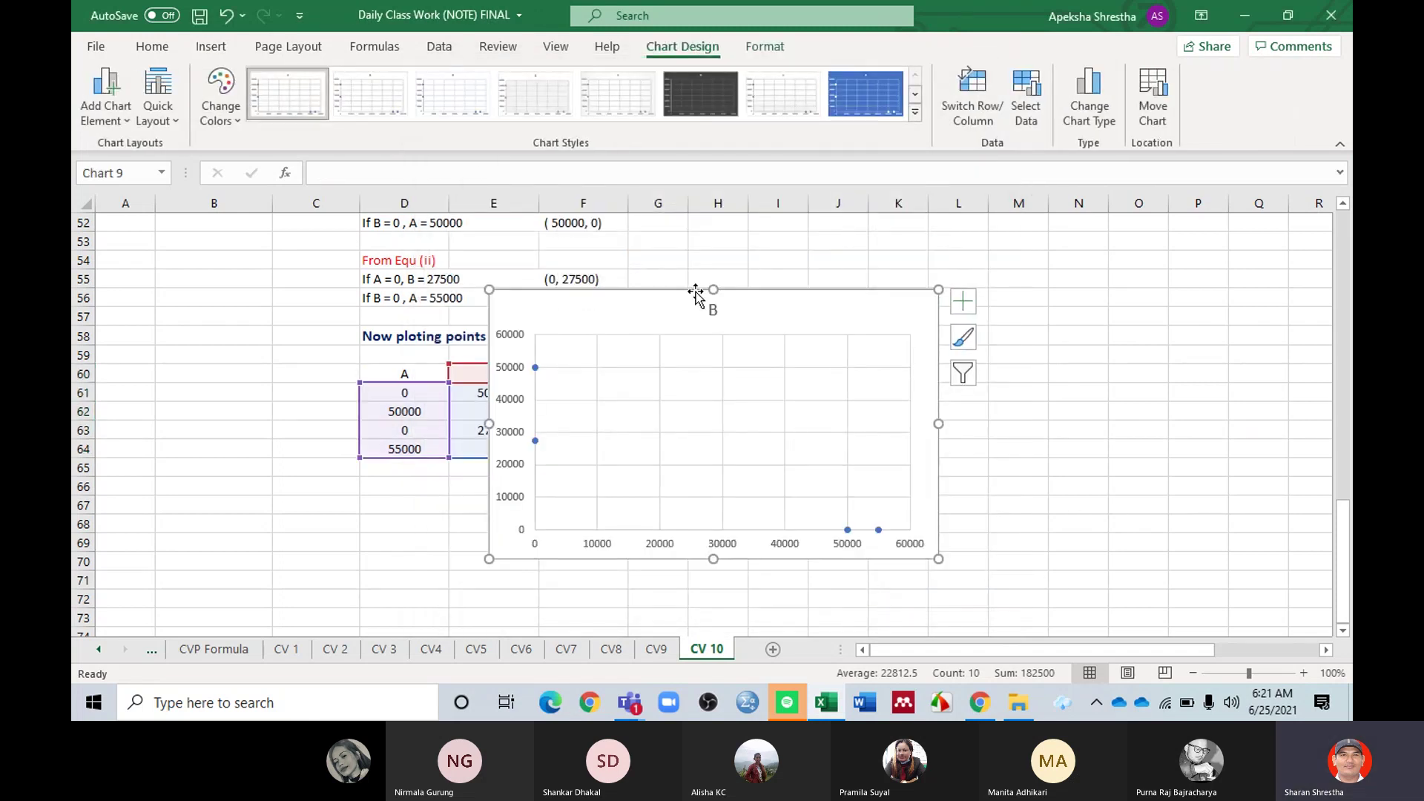
Step: Move the scatter chart beside the data table and enlarge it slightly to span about G55:O69
drag(696, 292, 861, 270)
scroll(1161, 403, down, 2)
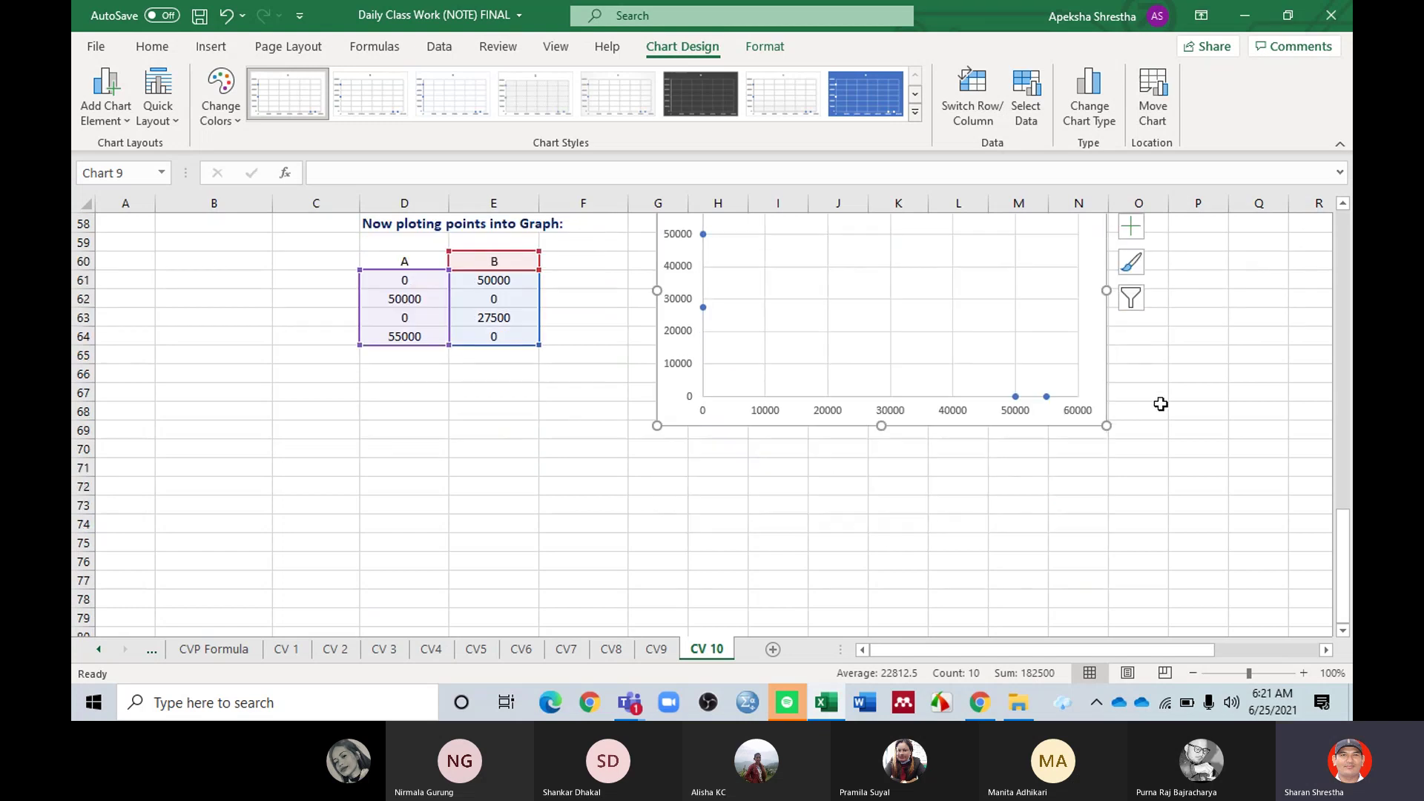
scroll(1161, 403, up, 2)
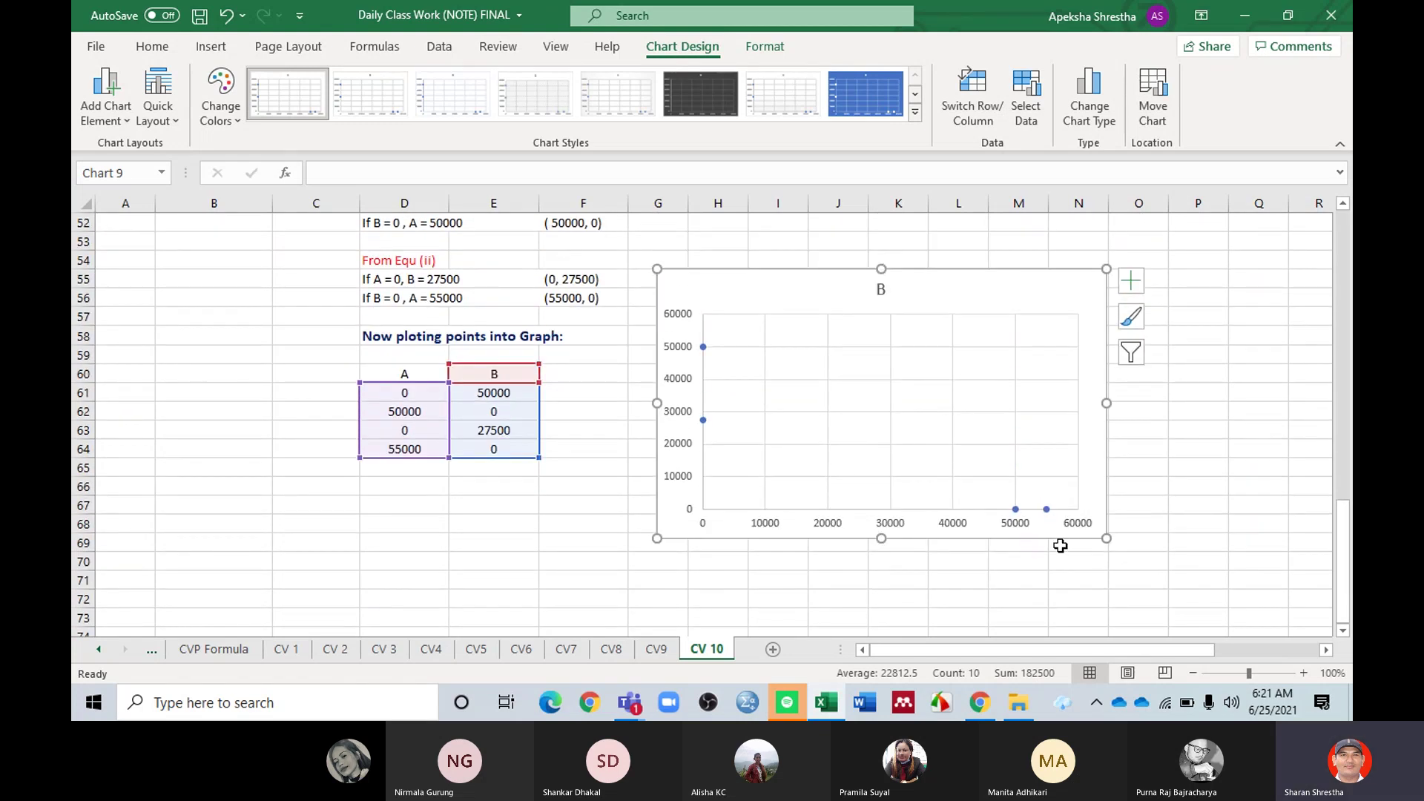
drag(1111, 539, 1150, 551)
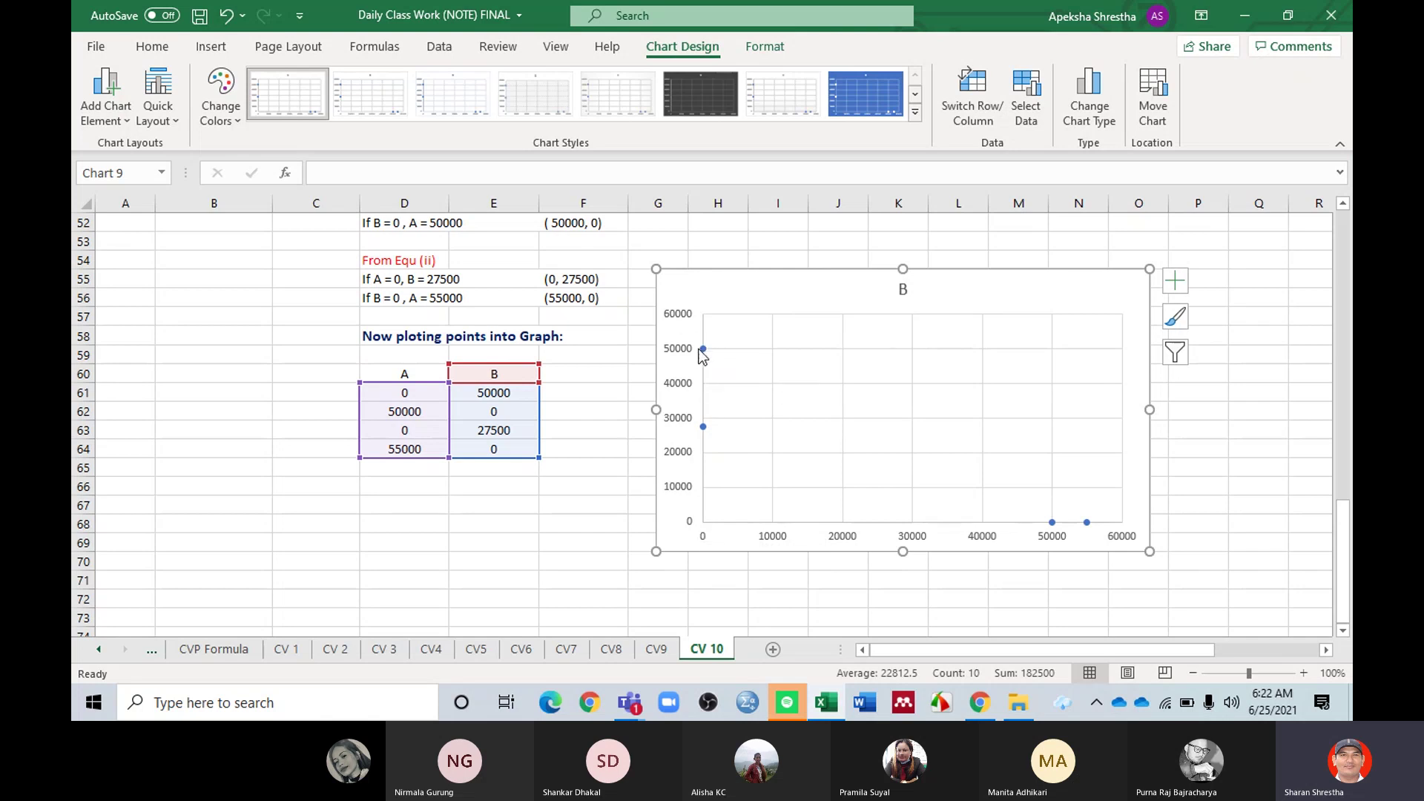
mouse_move(704, 350)
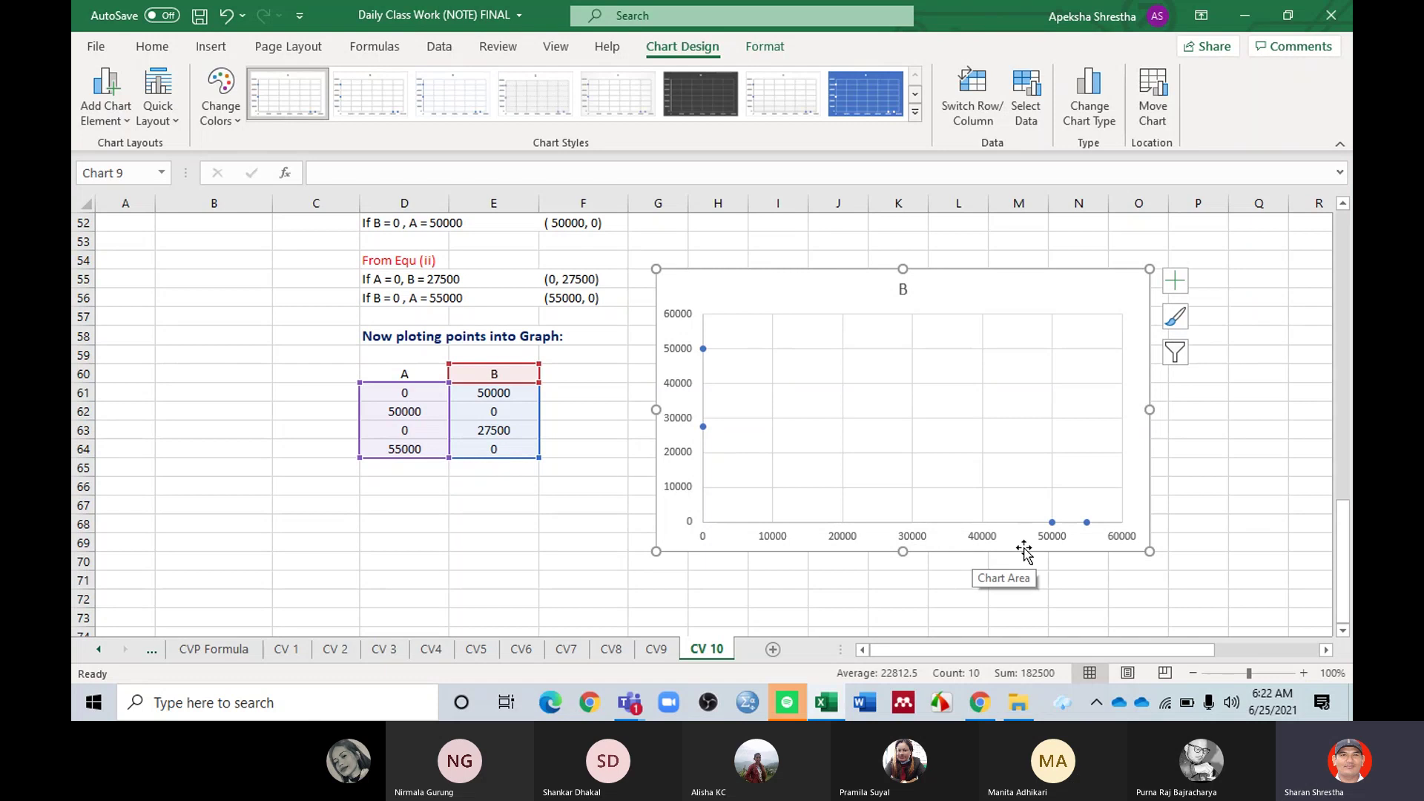
Step: Add axis titles to the scatter chart and name the vertical axis "Output (B)"
click(1174, 281)
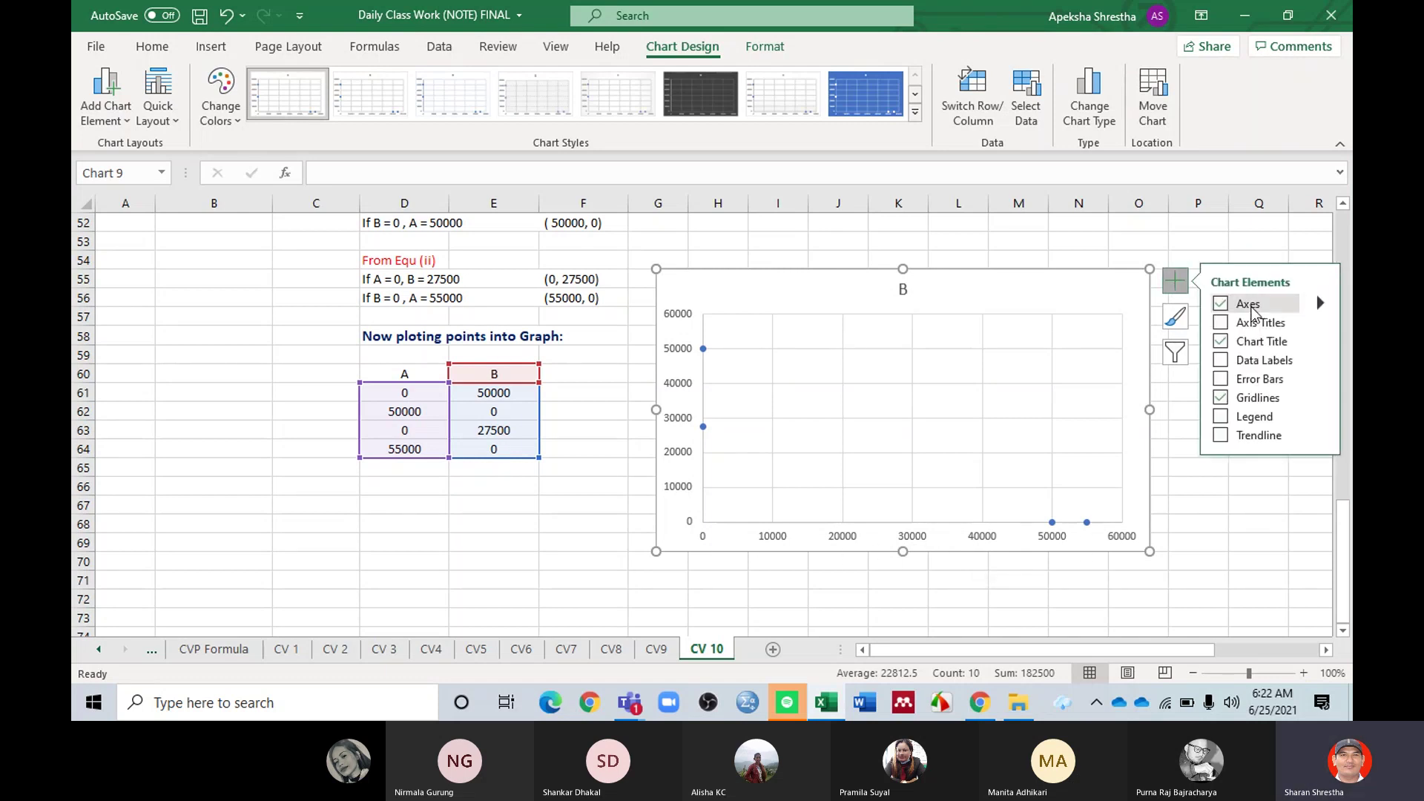
click(1220, 323)
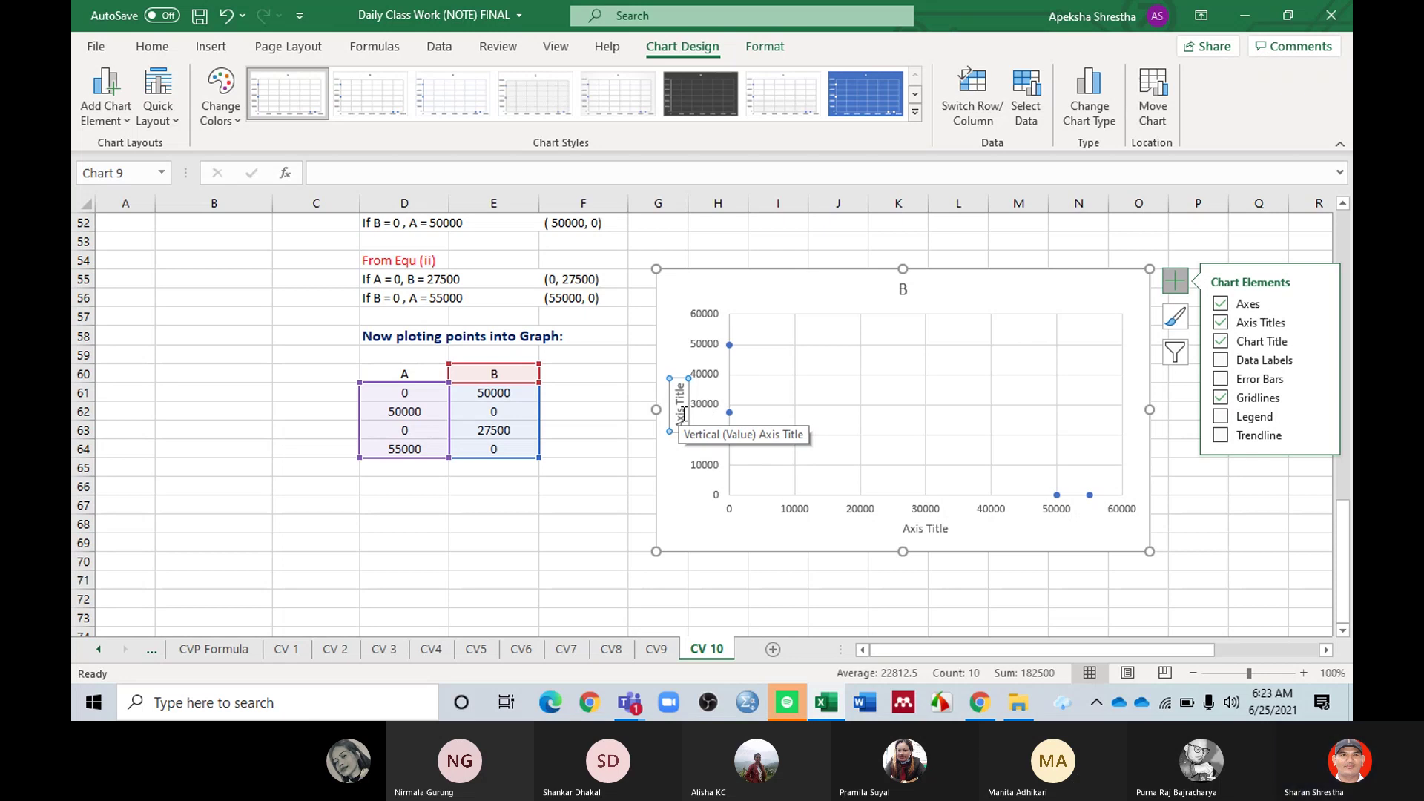
text(O)
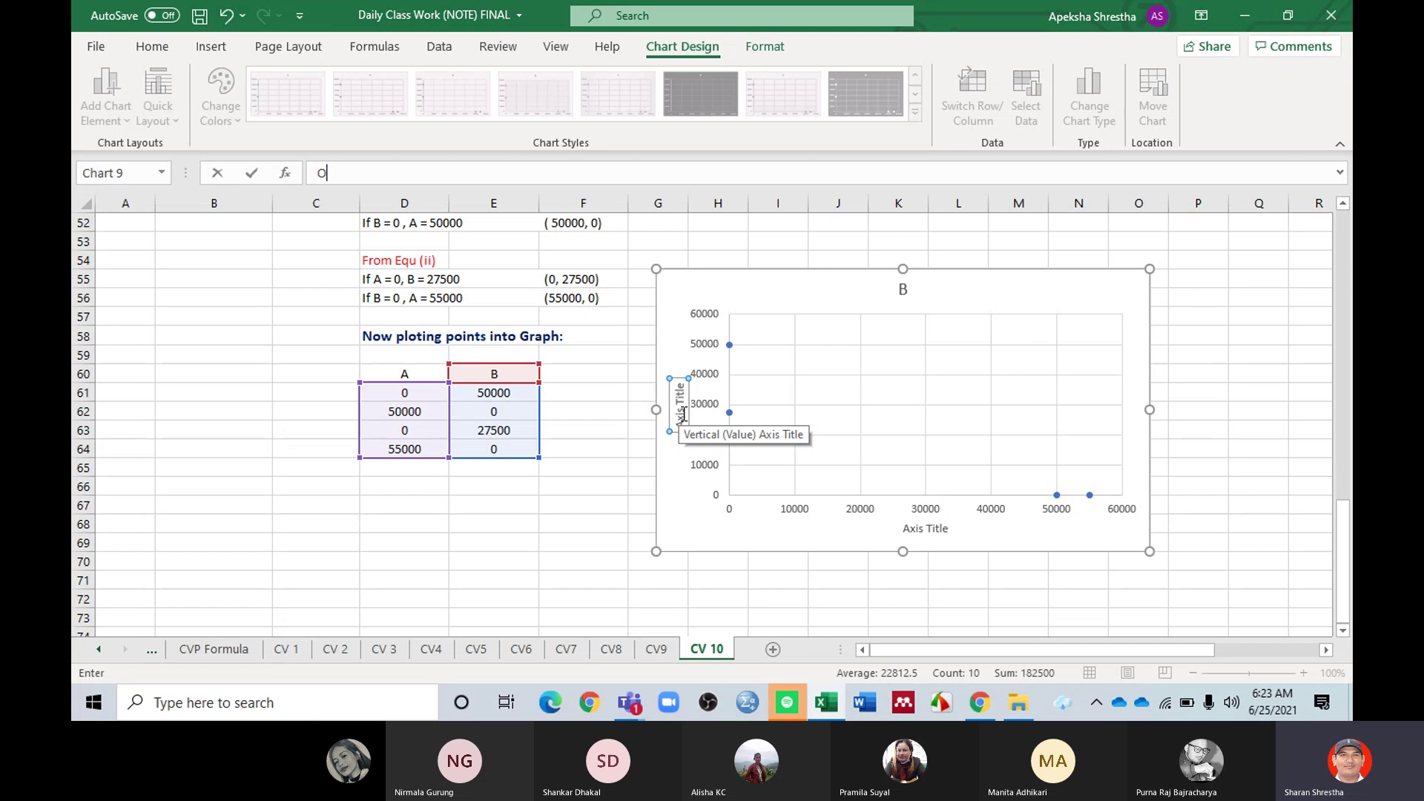
key(Return)
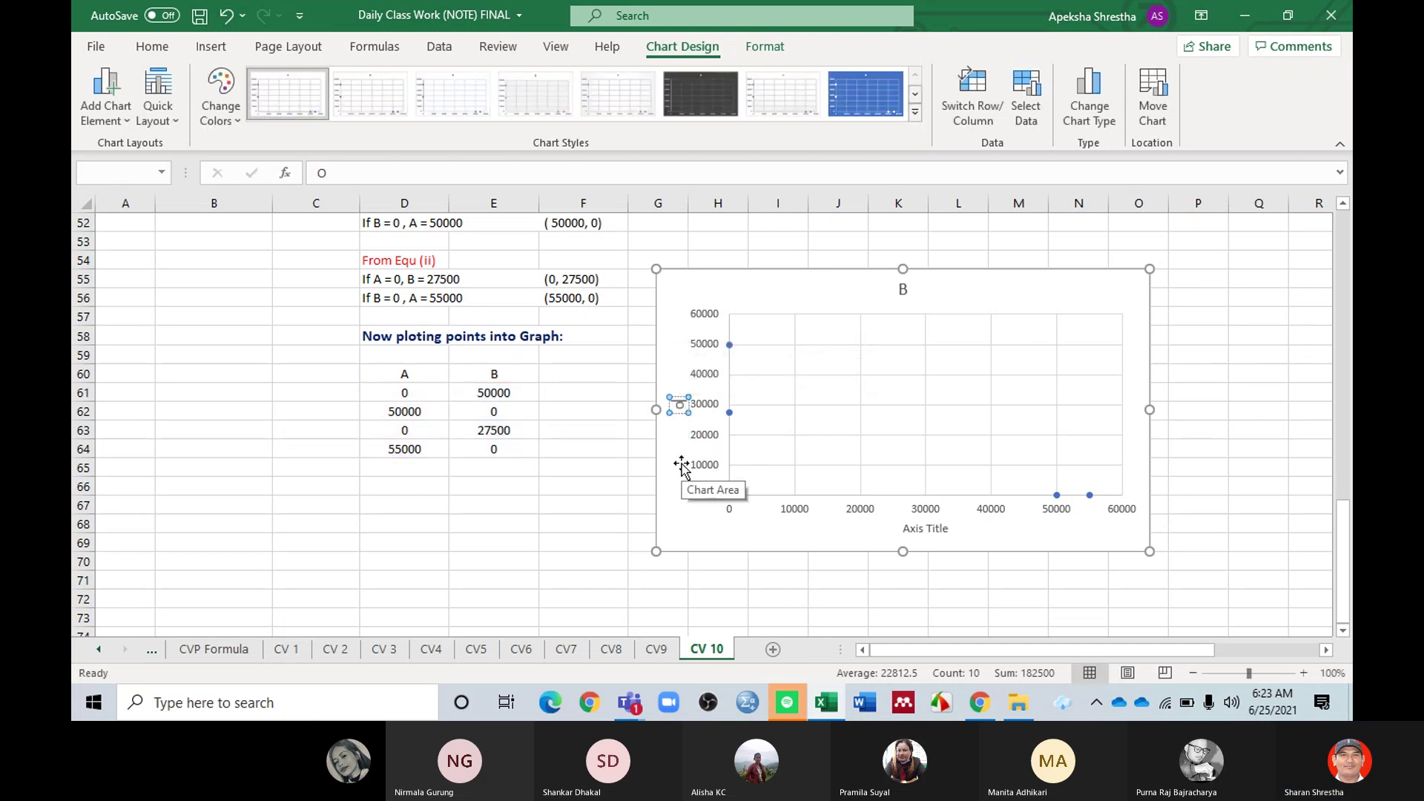
text(tput (B)
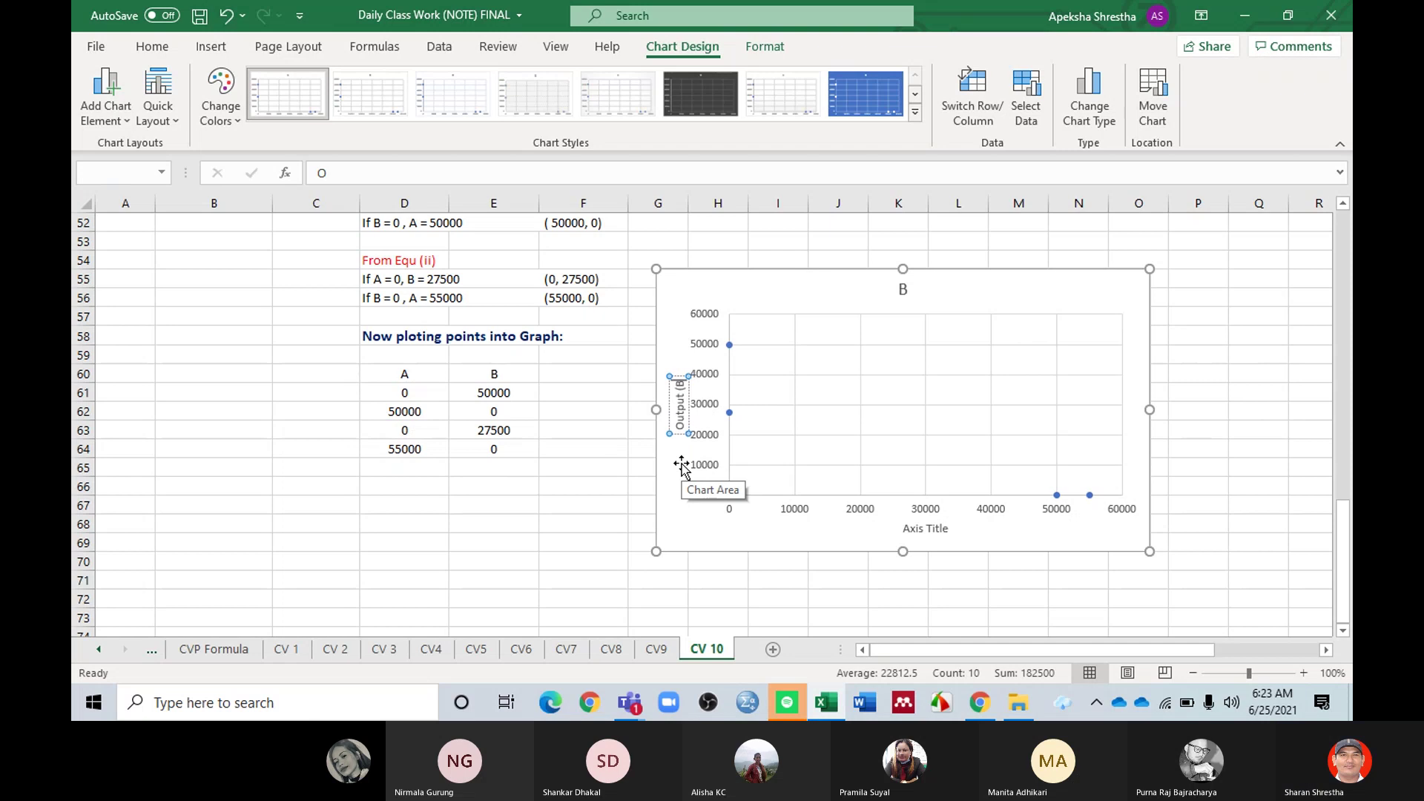
text())
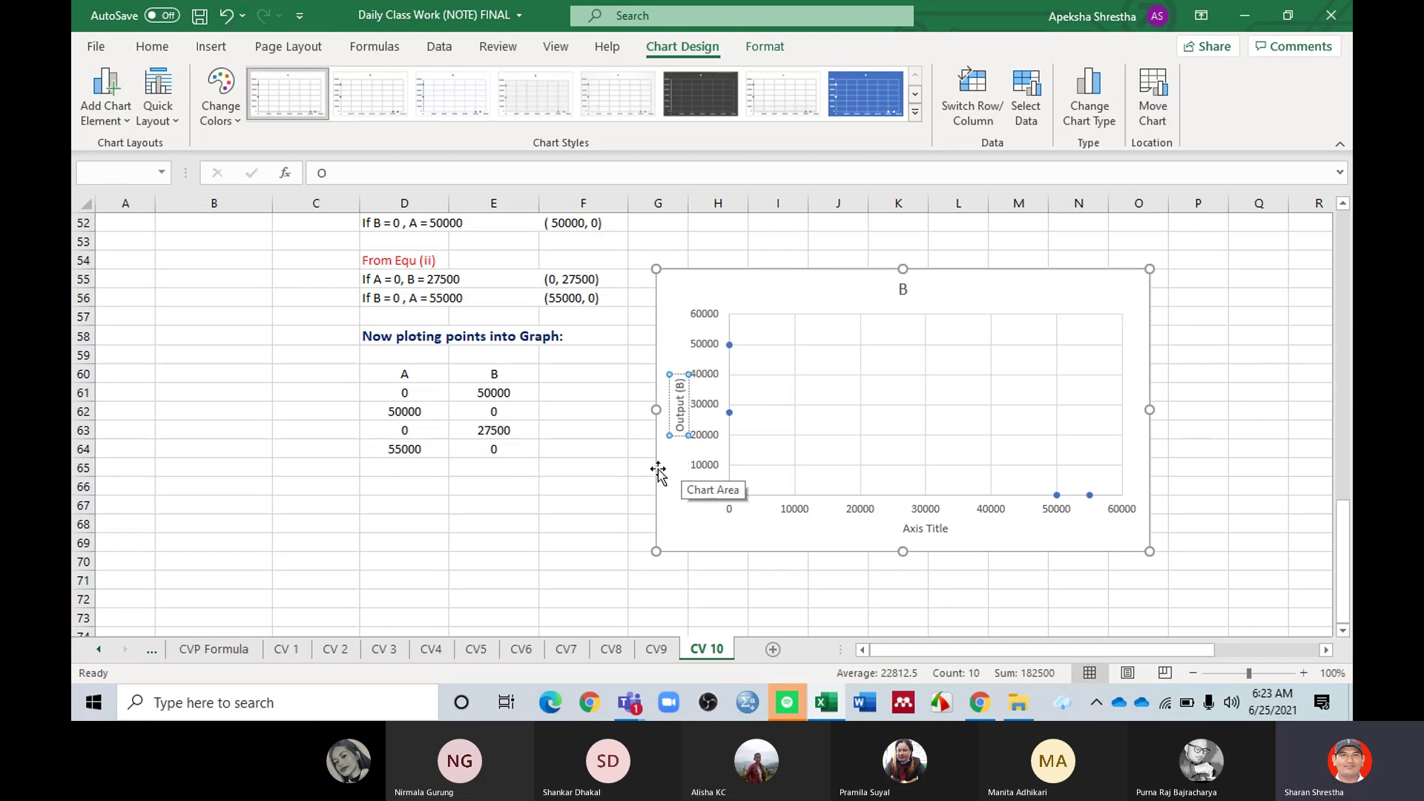
Step: Change the horizontal axis title of the scatter chart to "Output (A)"
click(921, 528)
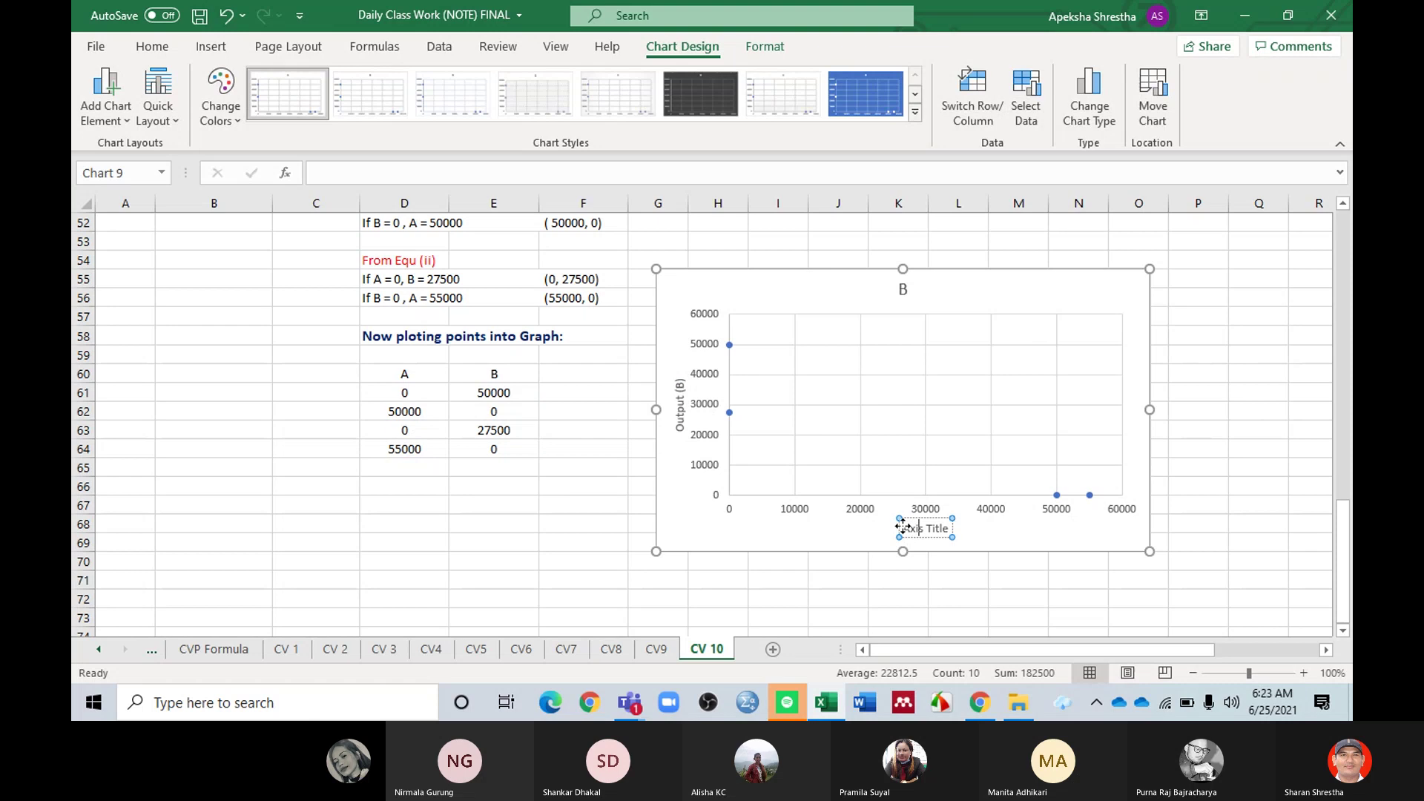
drag(906, 527, 952, 528)
text(O)
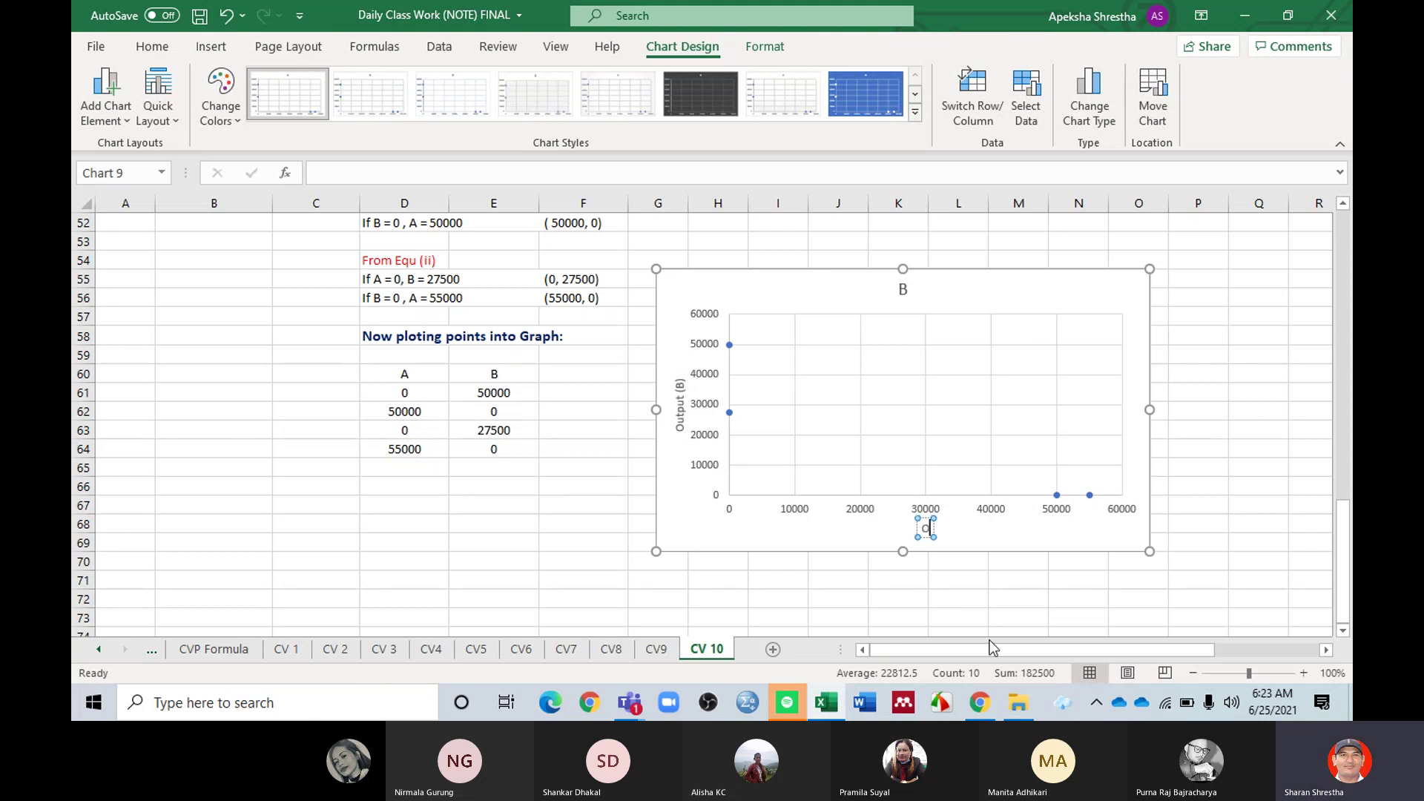
text(utput)
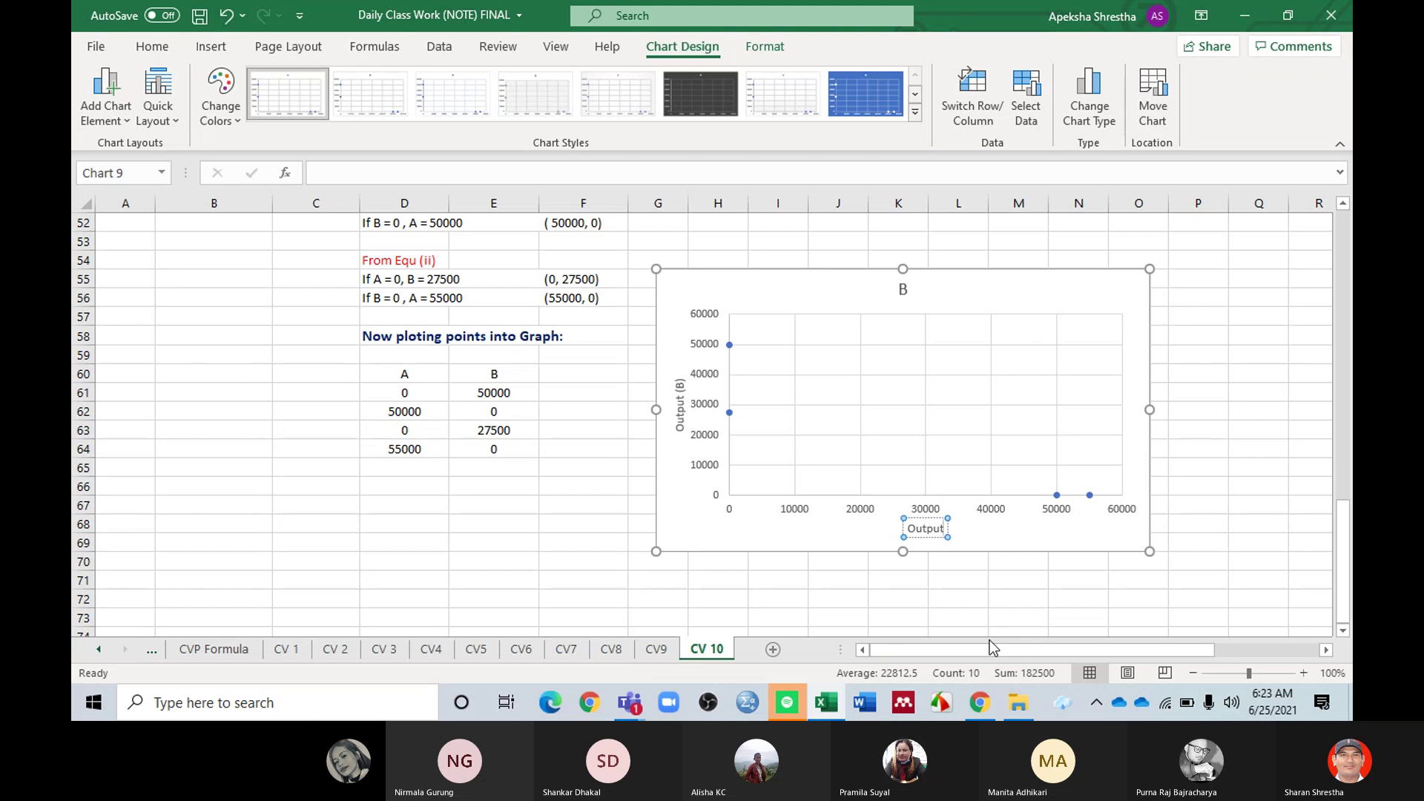
text( ()
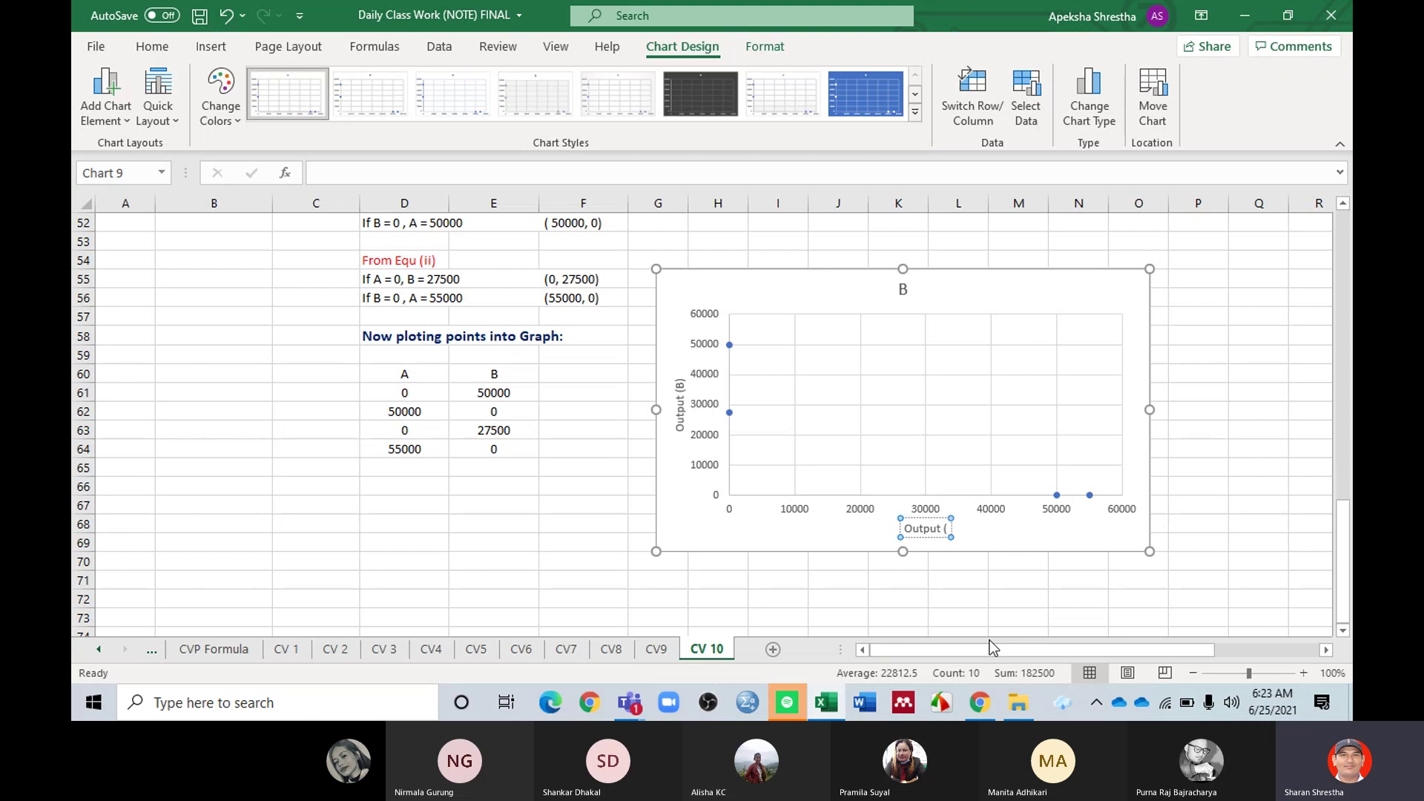
text(A))
click(902, 591)
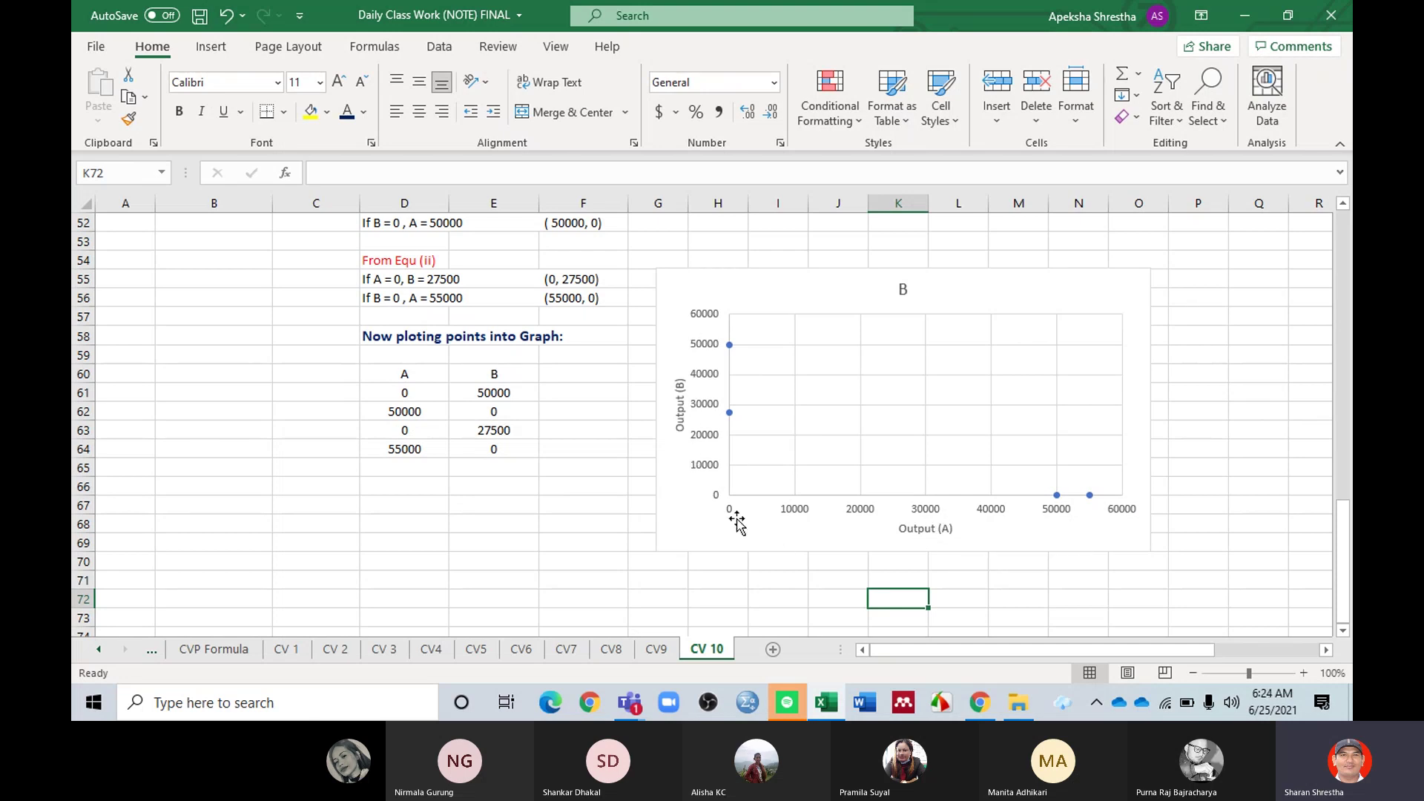
click(414, 391)
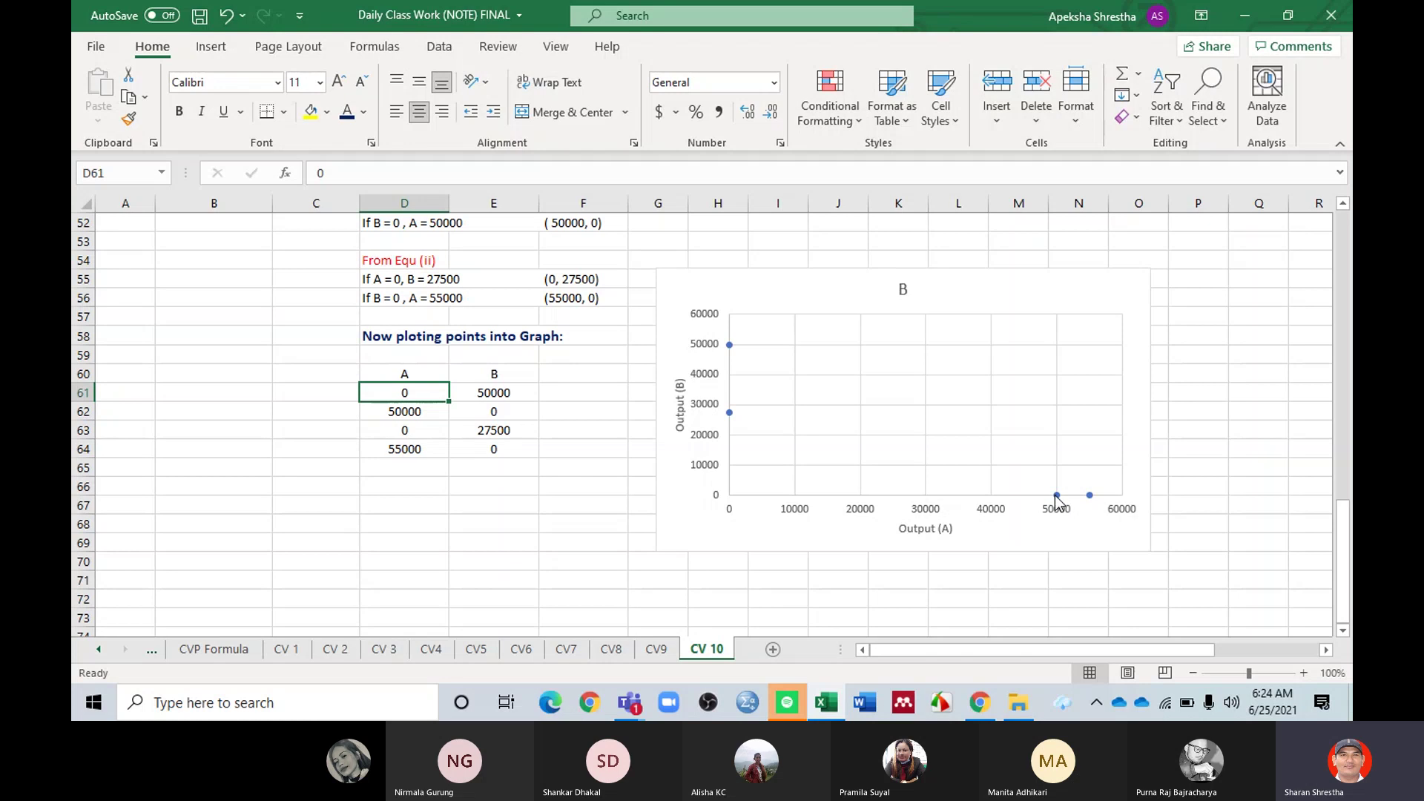
mouse_move(1056, 495)
mouse_move(732, 412)
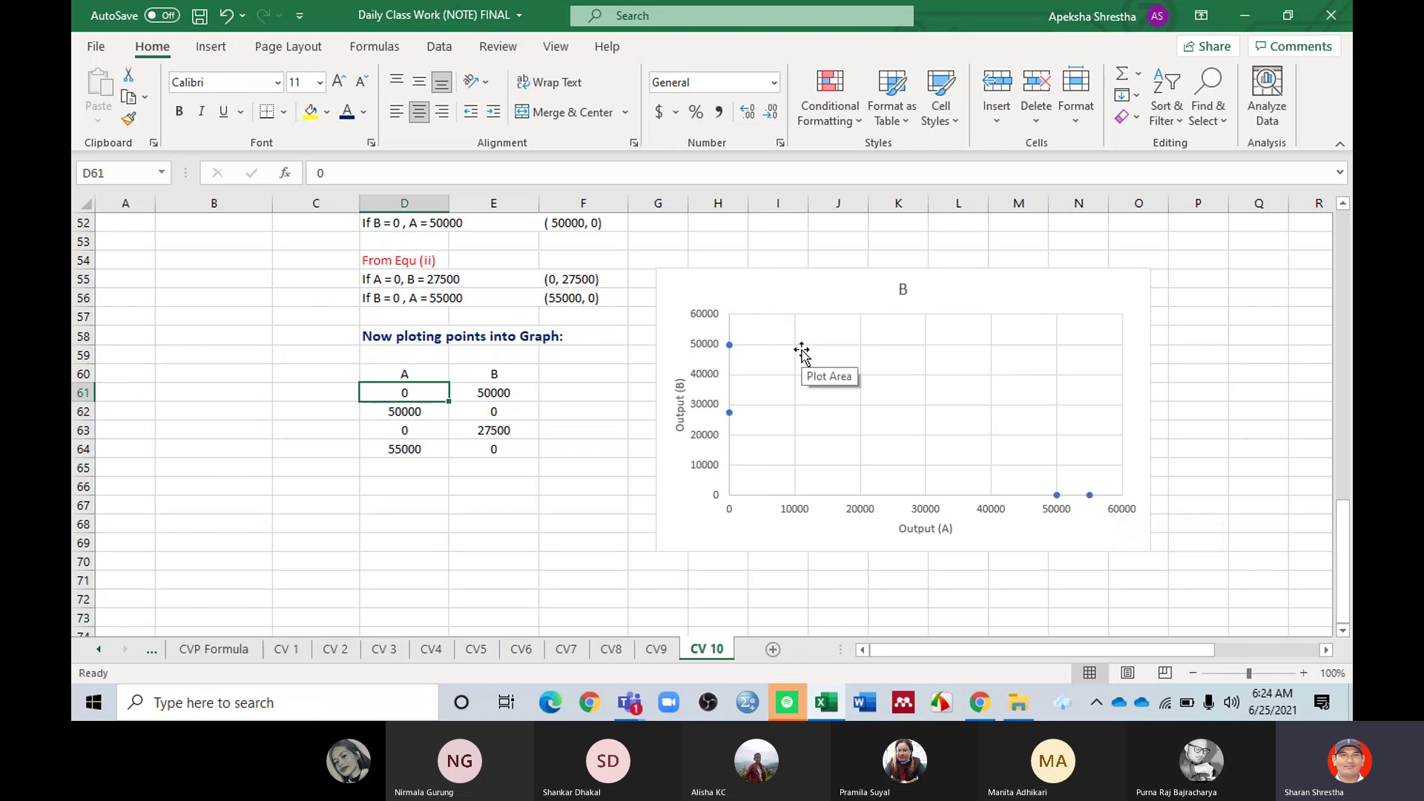
click(919, 442)
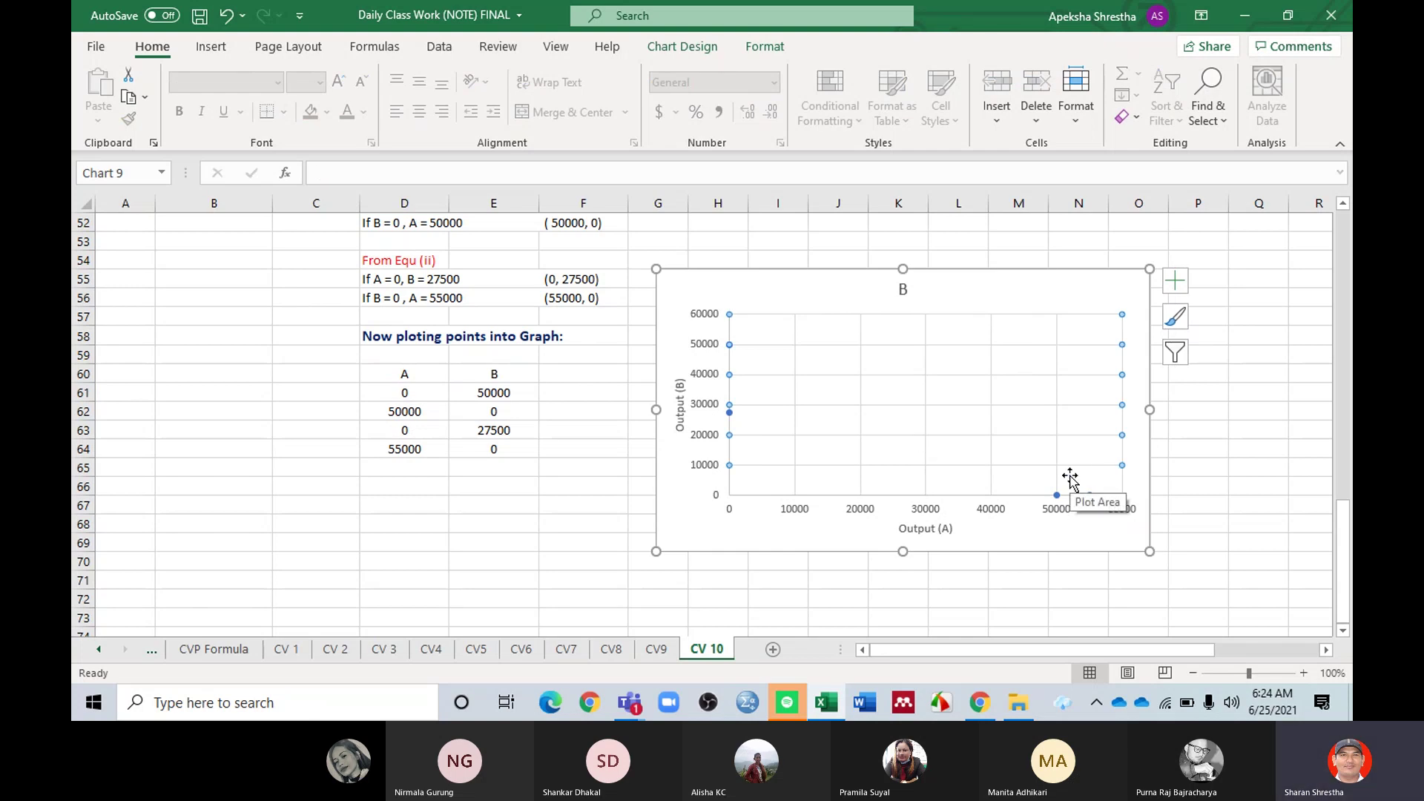
click(981, 430)
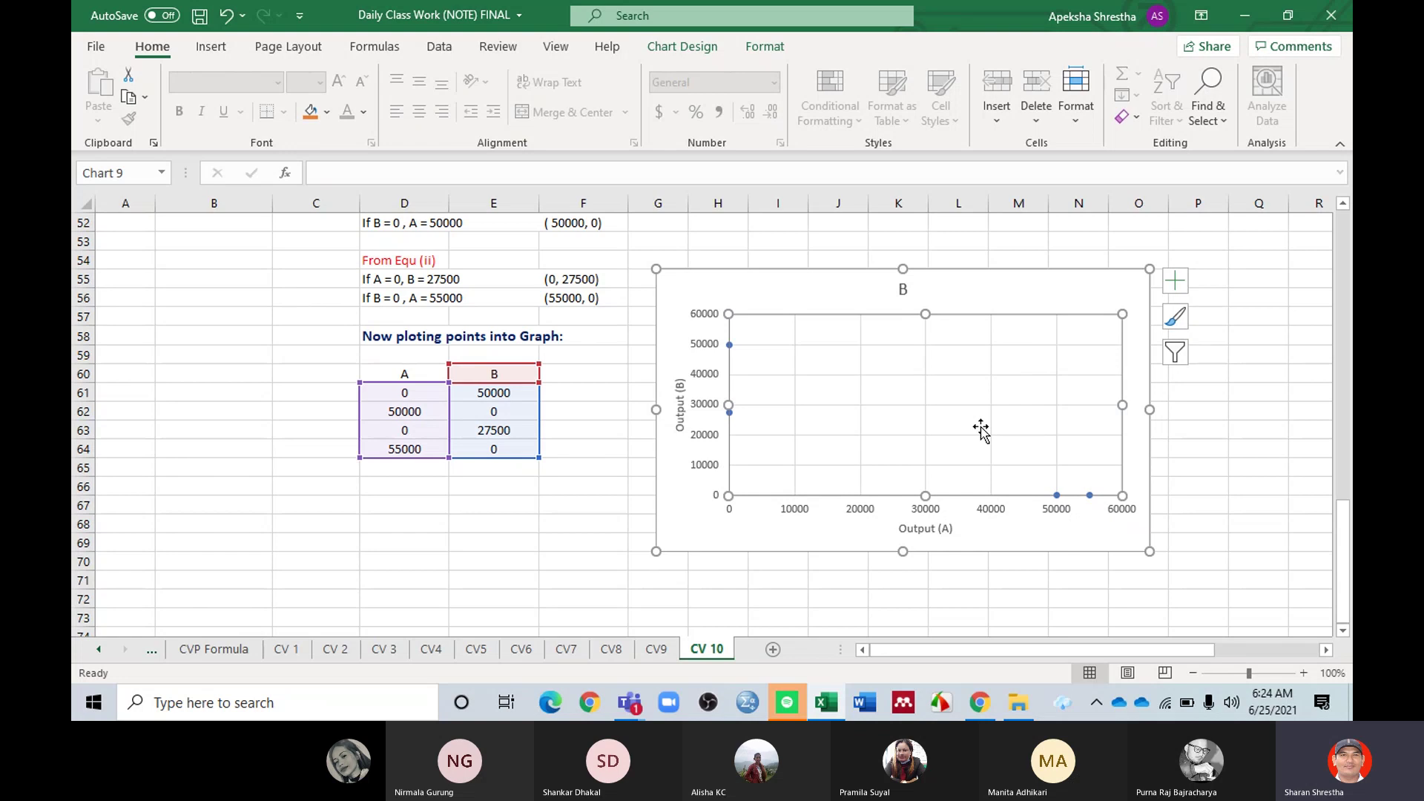
click(1270, 448)
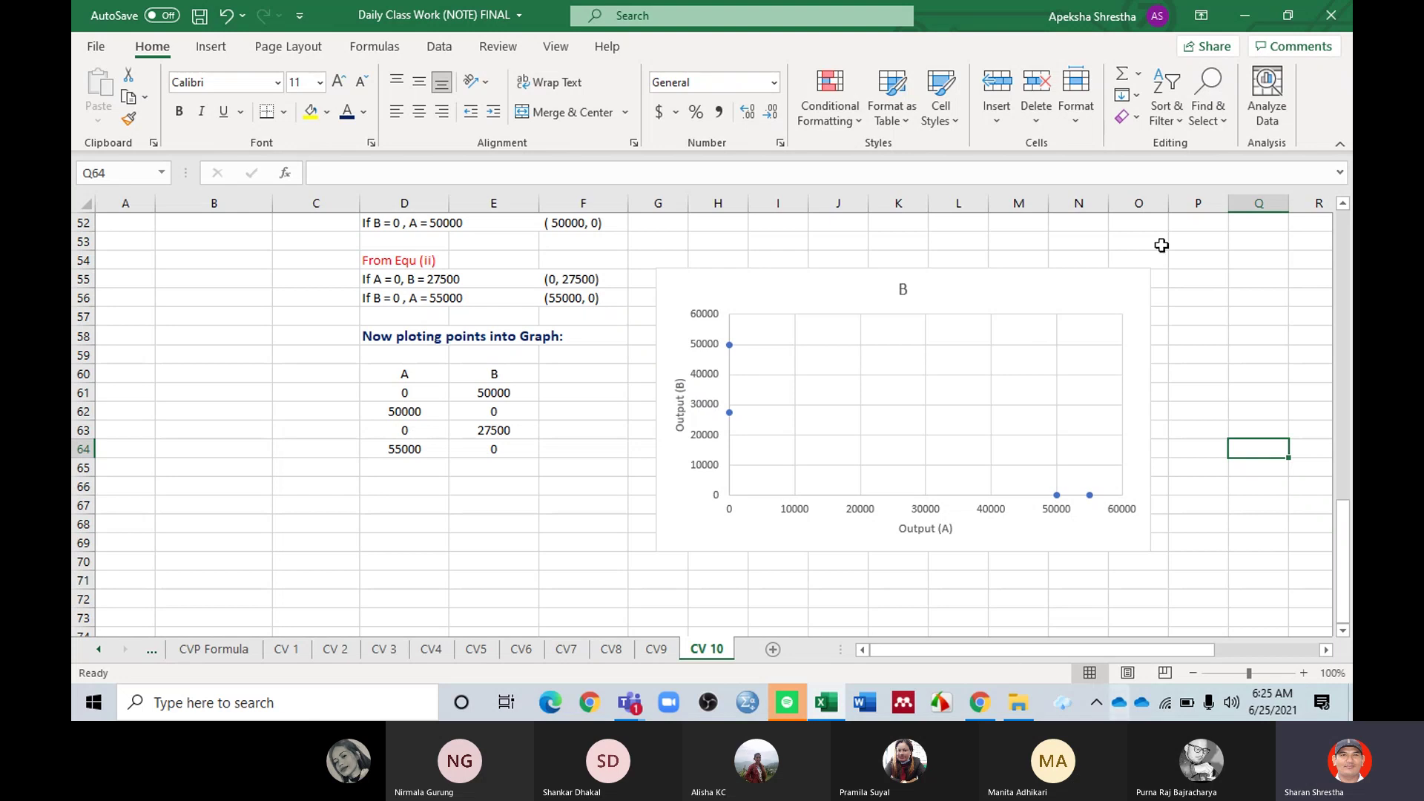
Step: Copy the scatter chart, switch to Word and create a blank document
click(927, 348)
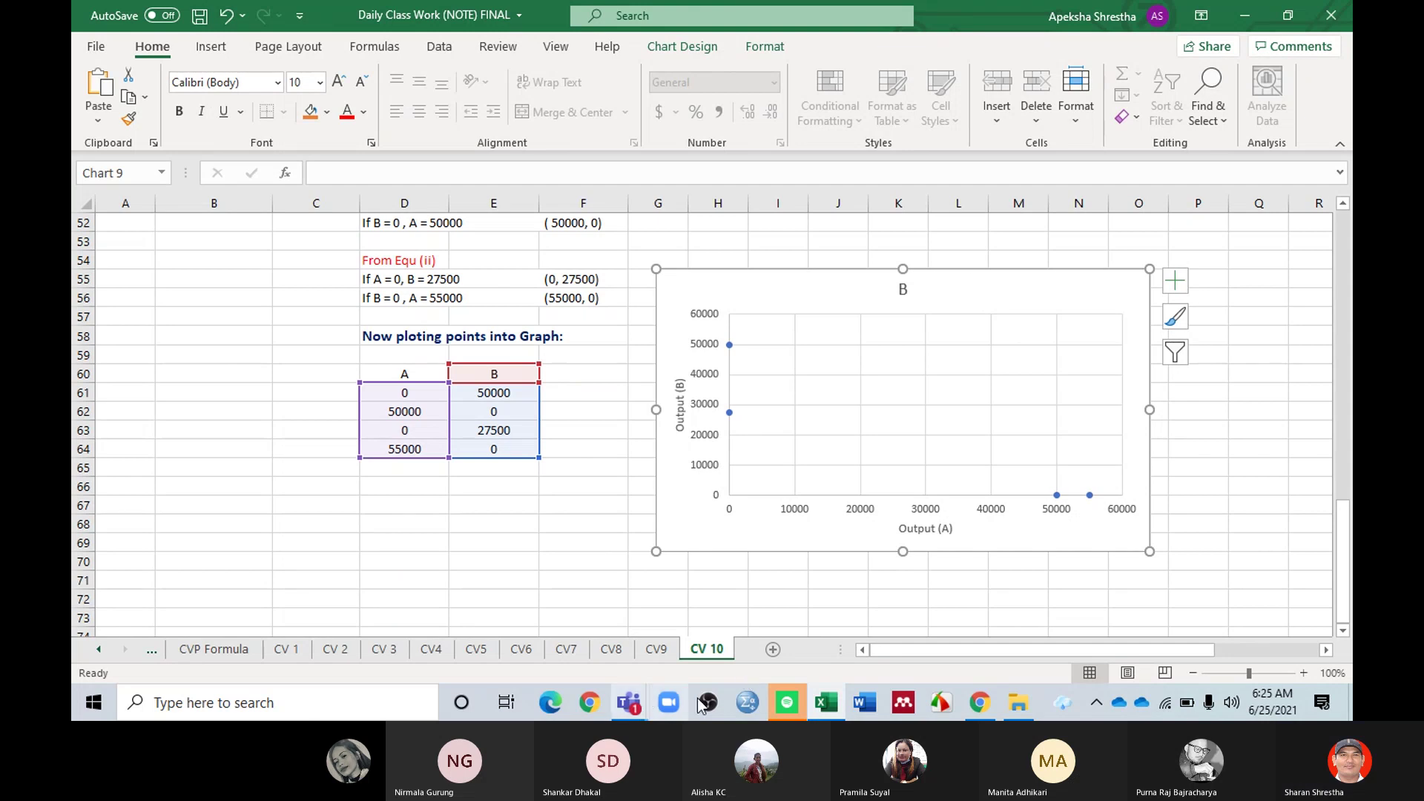
click(861, 710)
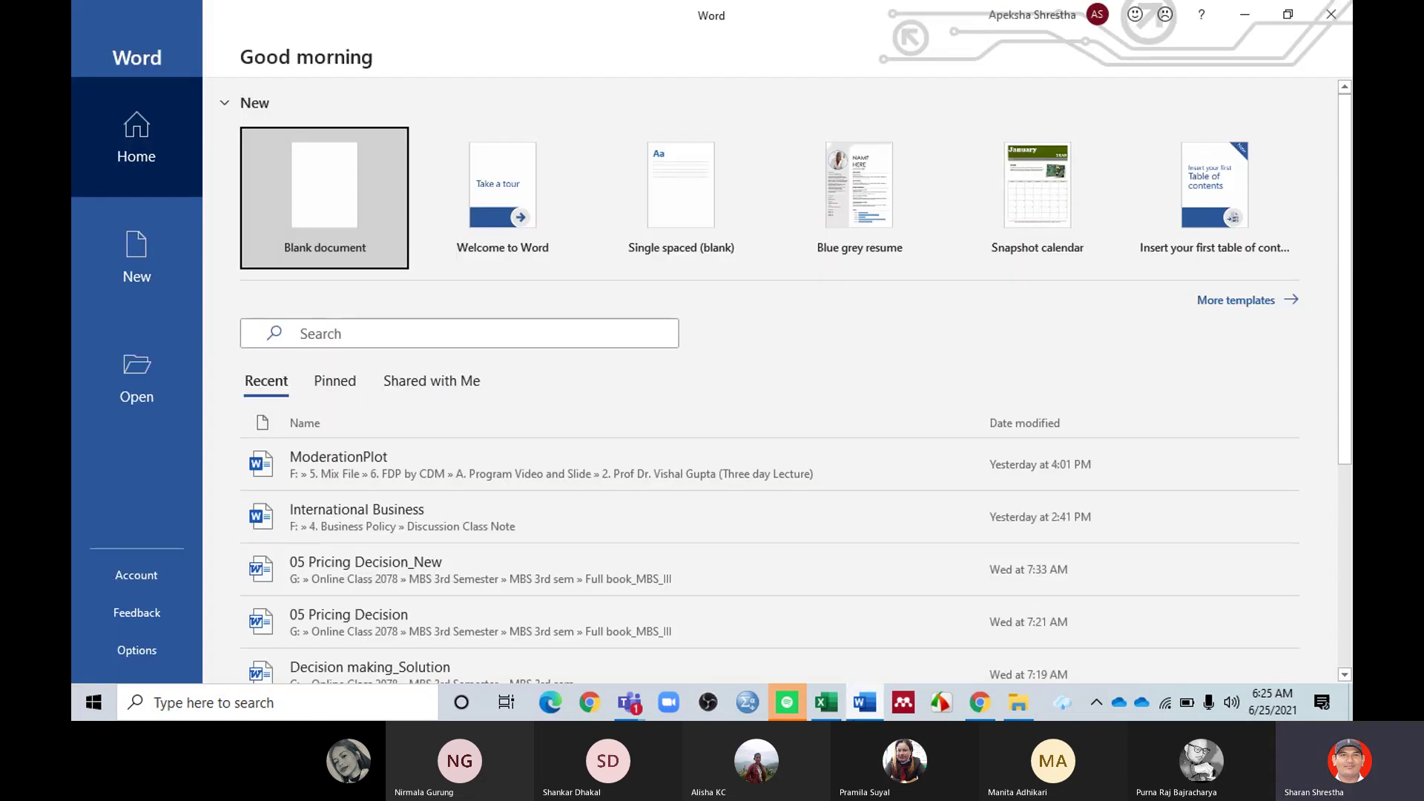
click(300, 185)
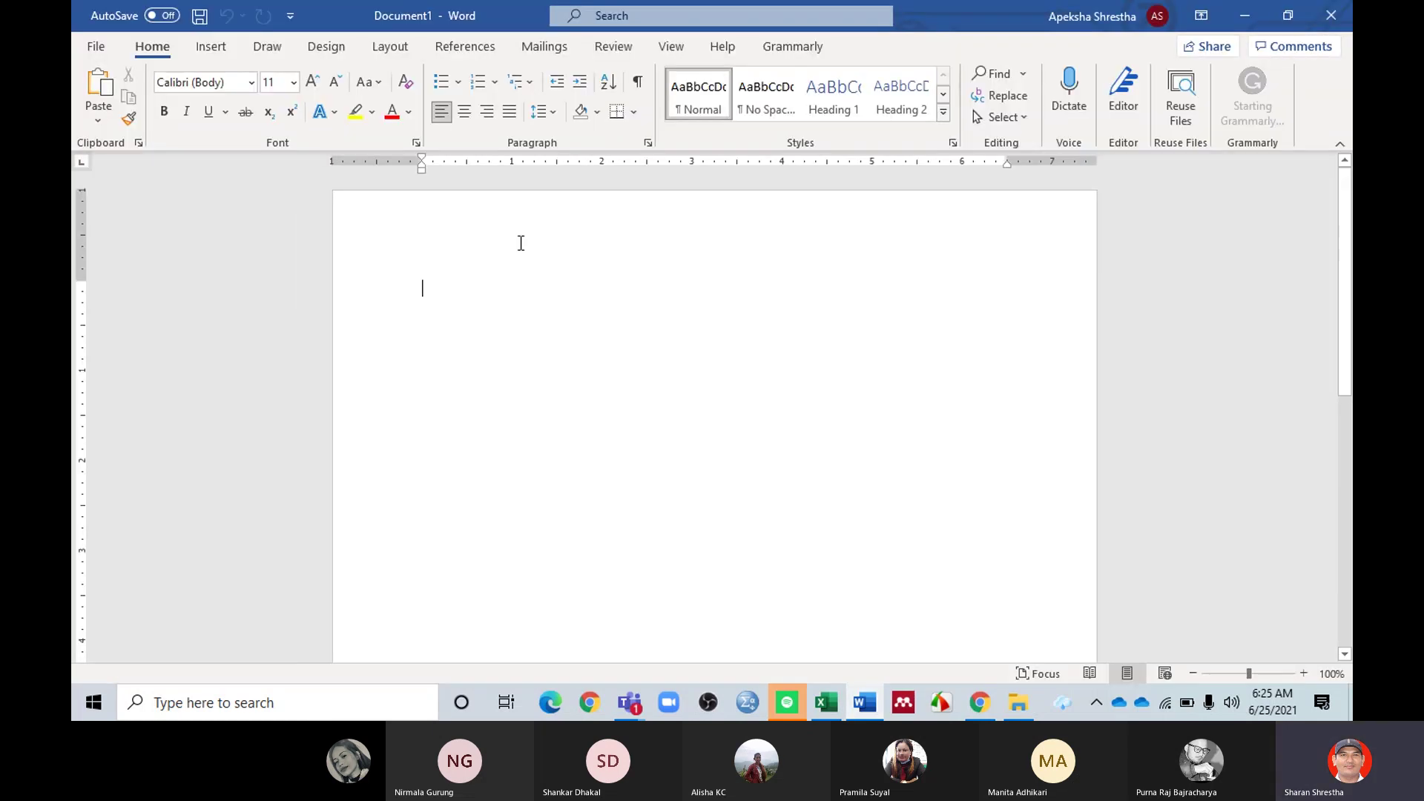
Step: Set the empty document's font to Times New Roman at size 12
click(251, 83)
click(215, 214)
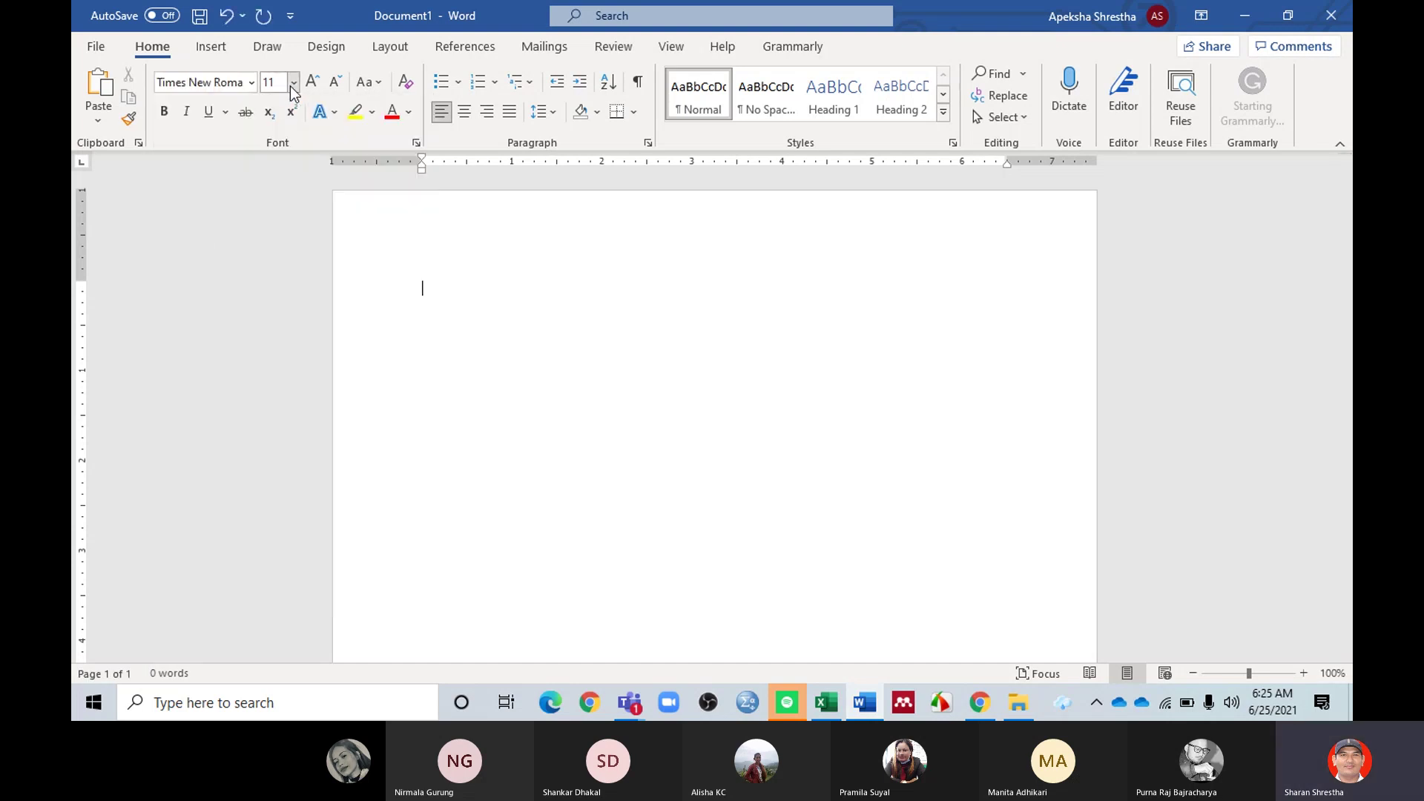
click(313, 82)
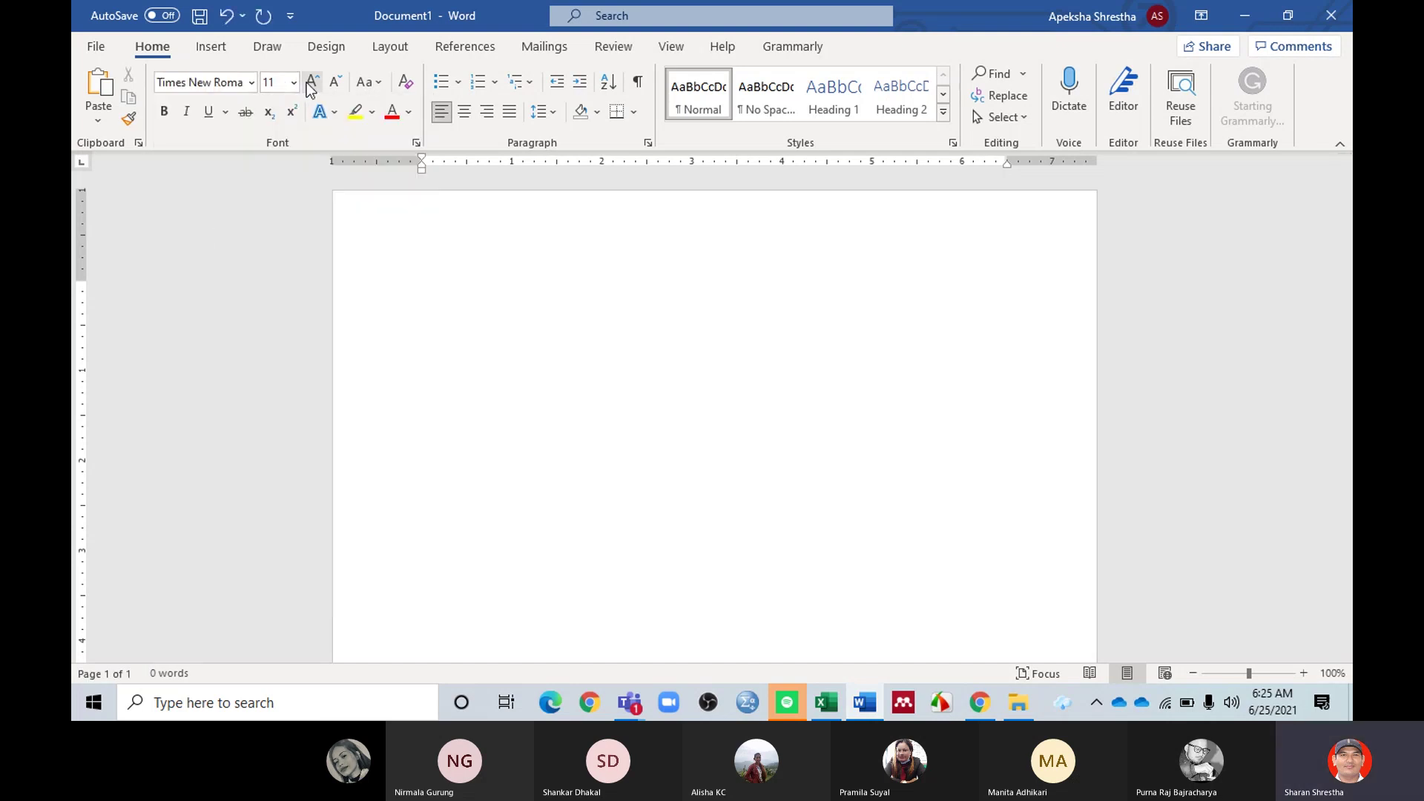
click(209, 52)
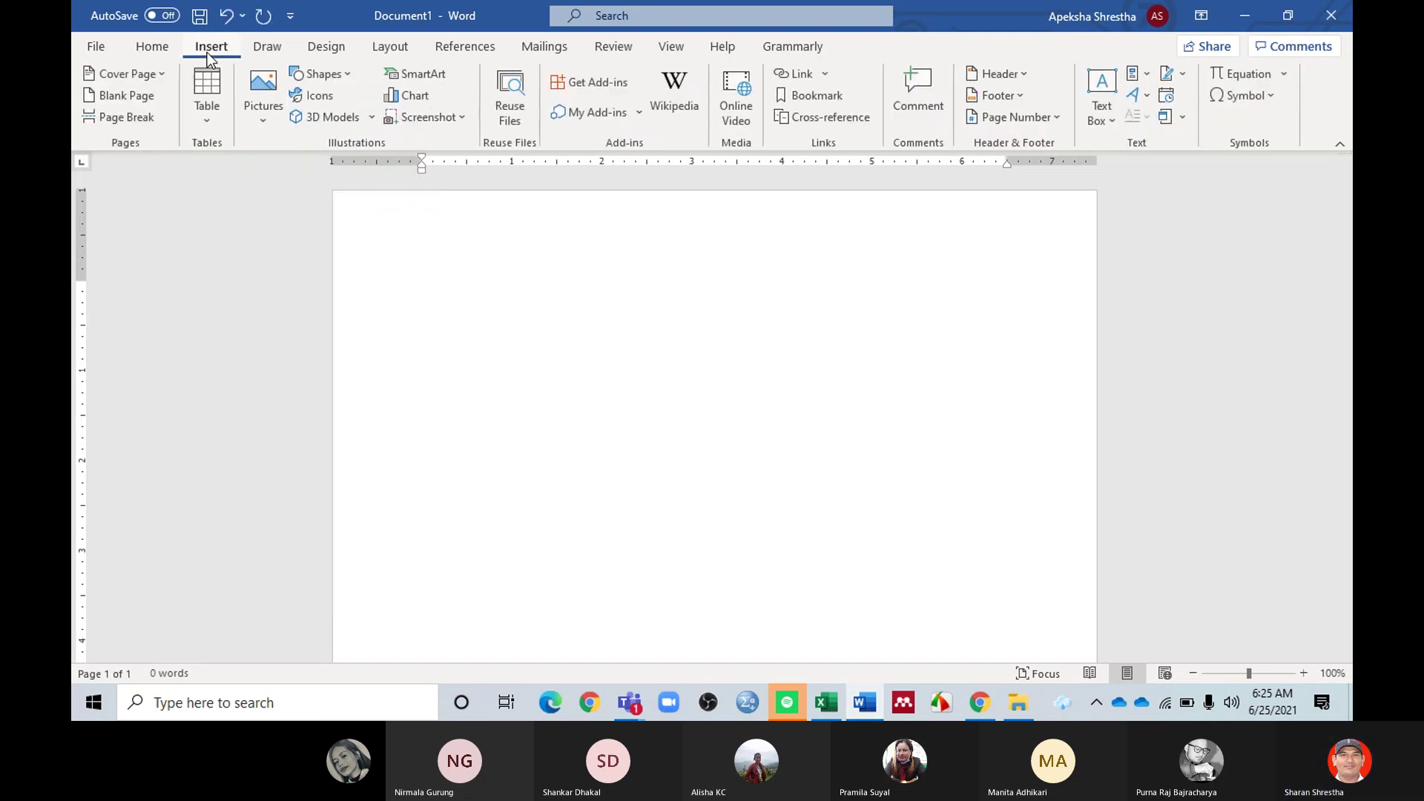
click(150, 47)
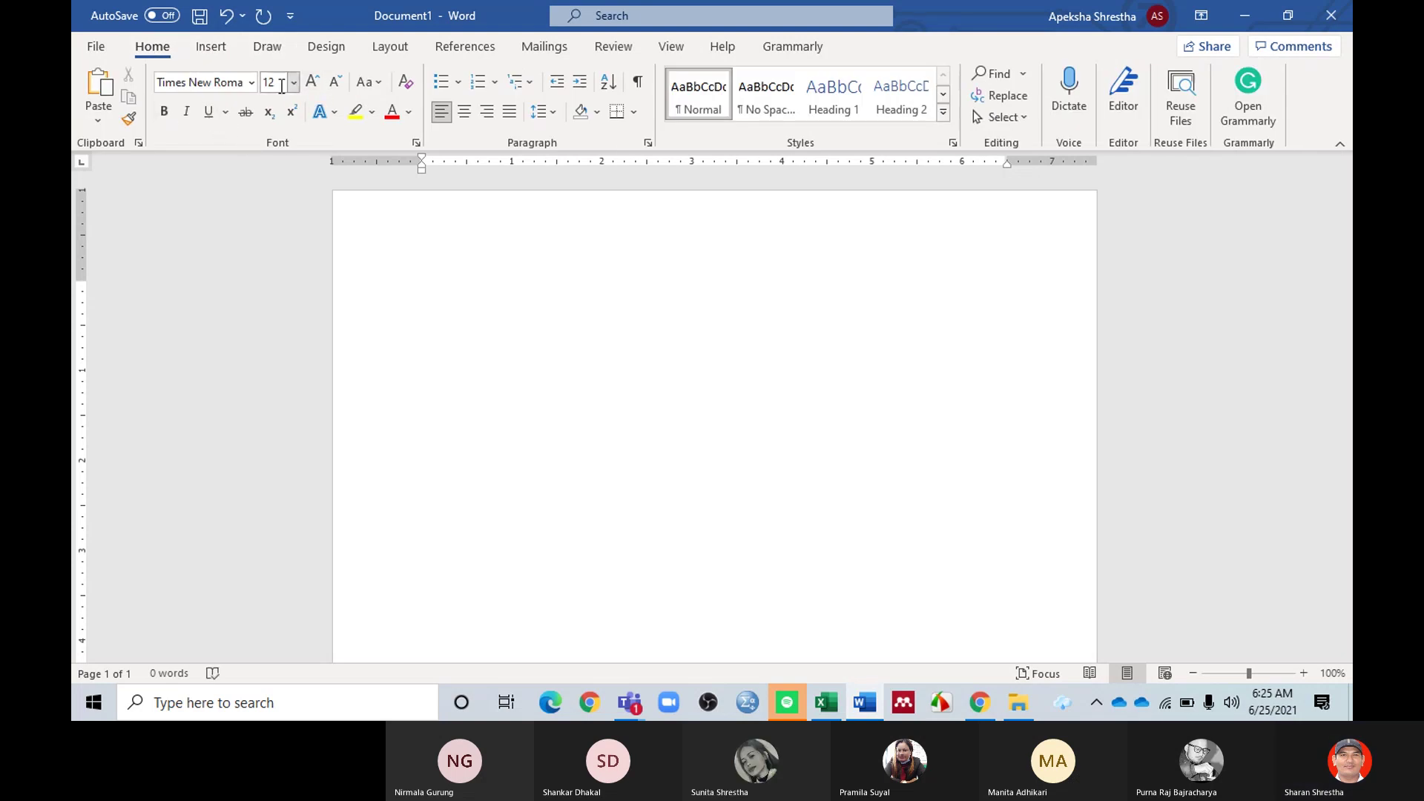
Step: Change the document's paper size to A4
click(327, 46)
click(406, 51)
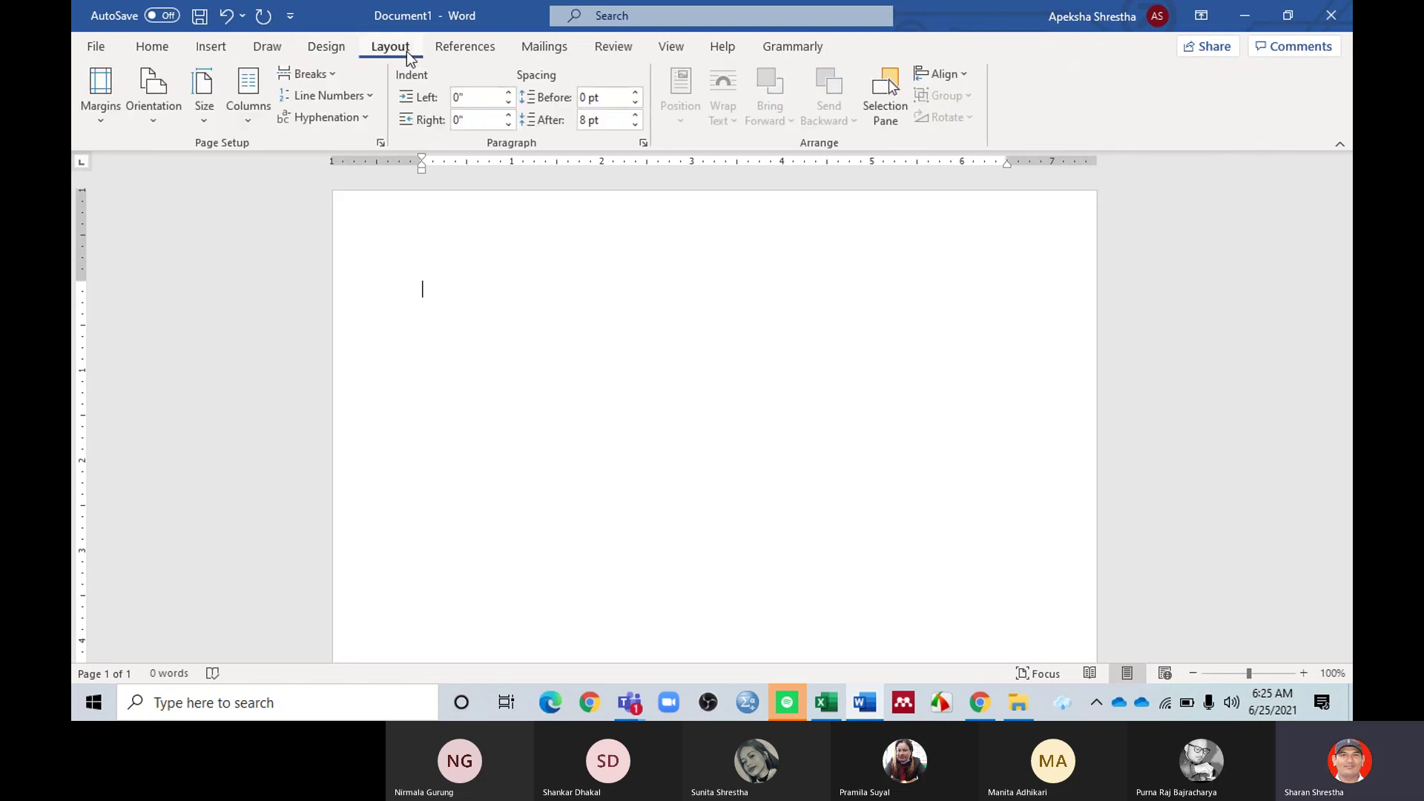
click(200, 114)
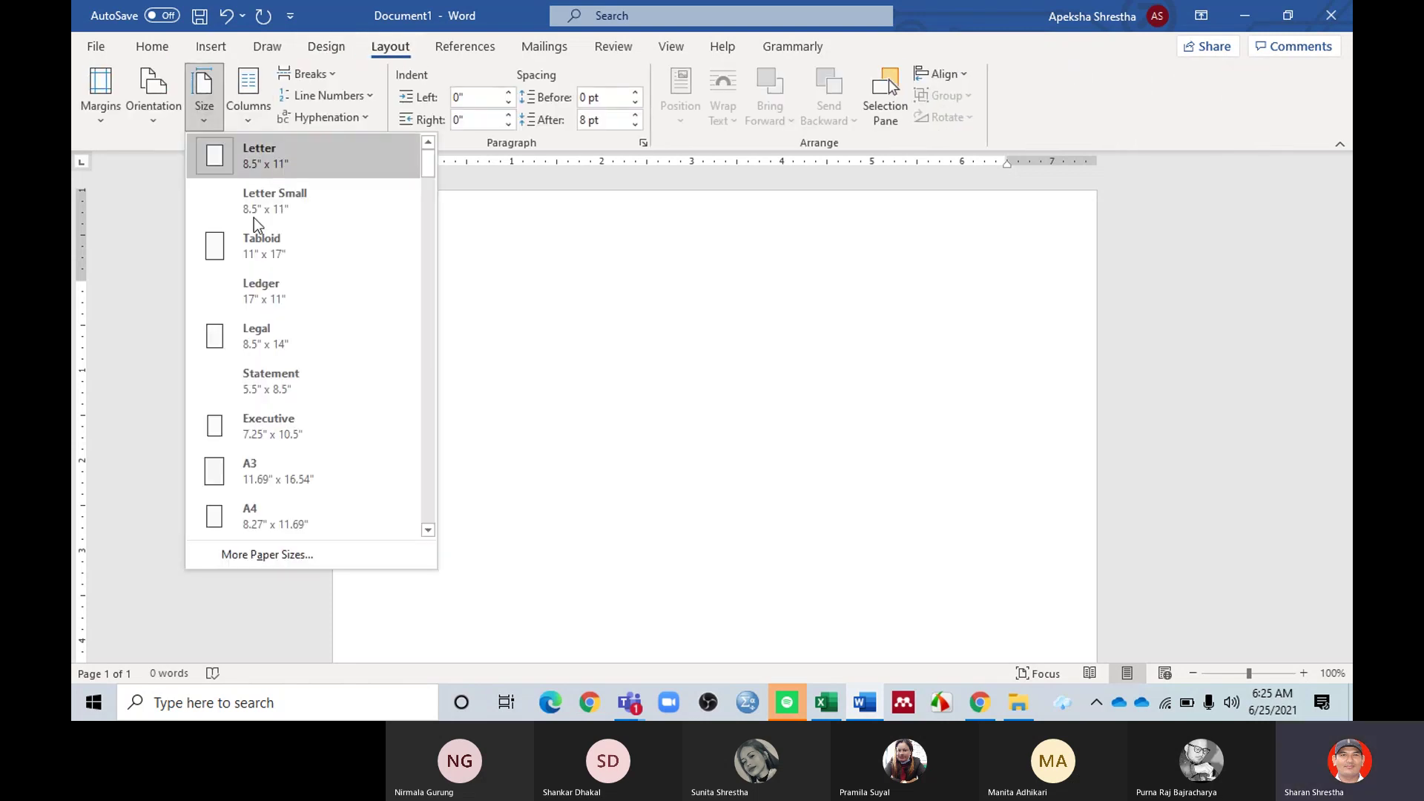
click(249, 516)
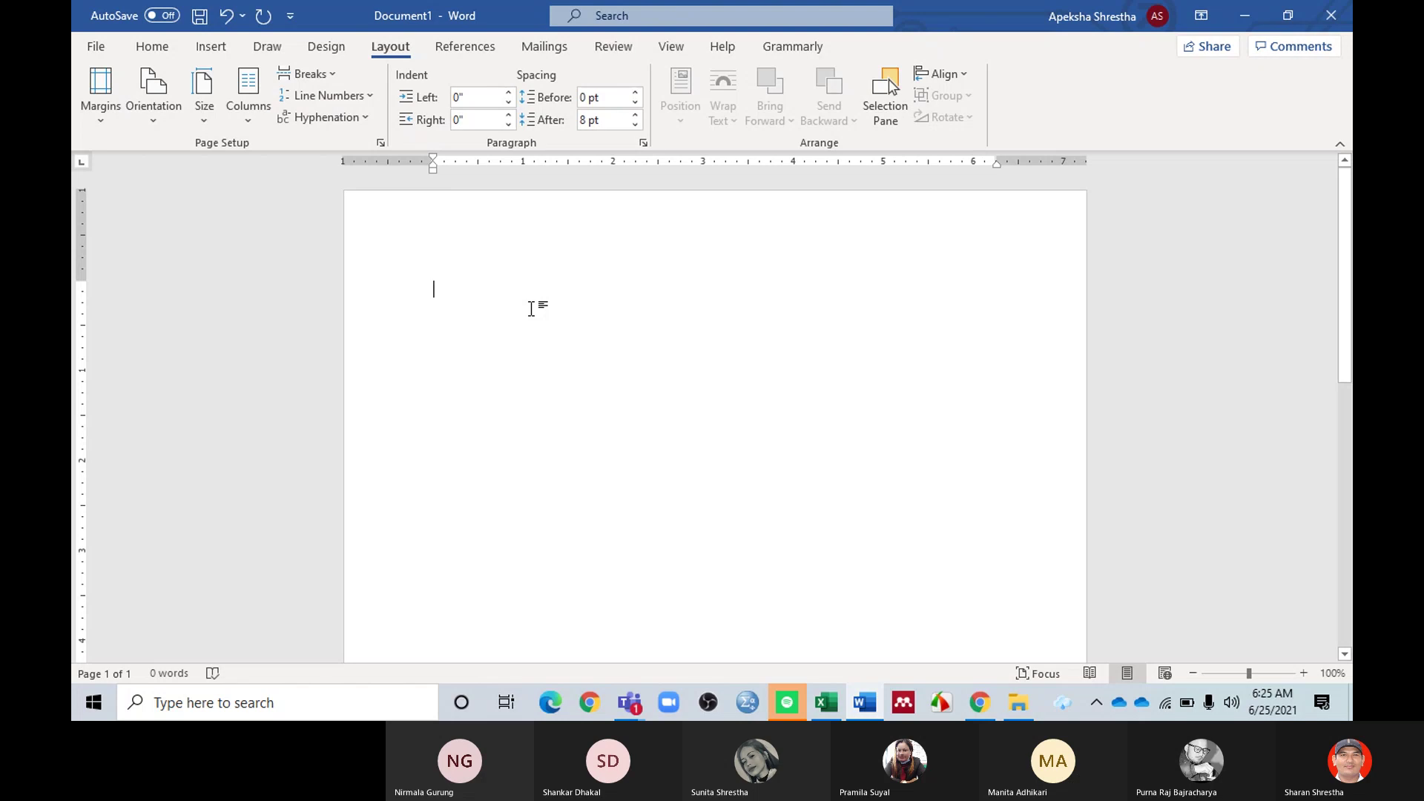
Step: Paste the copied scatter chart into the document and delete its chart title "B"
key(ctrl+v)
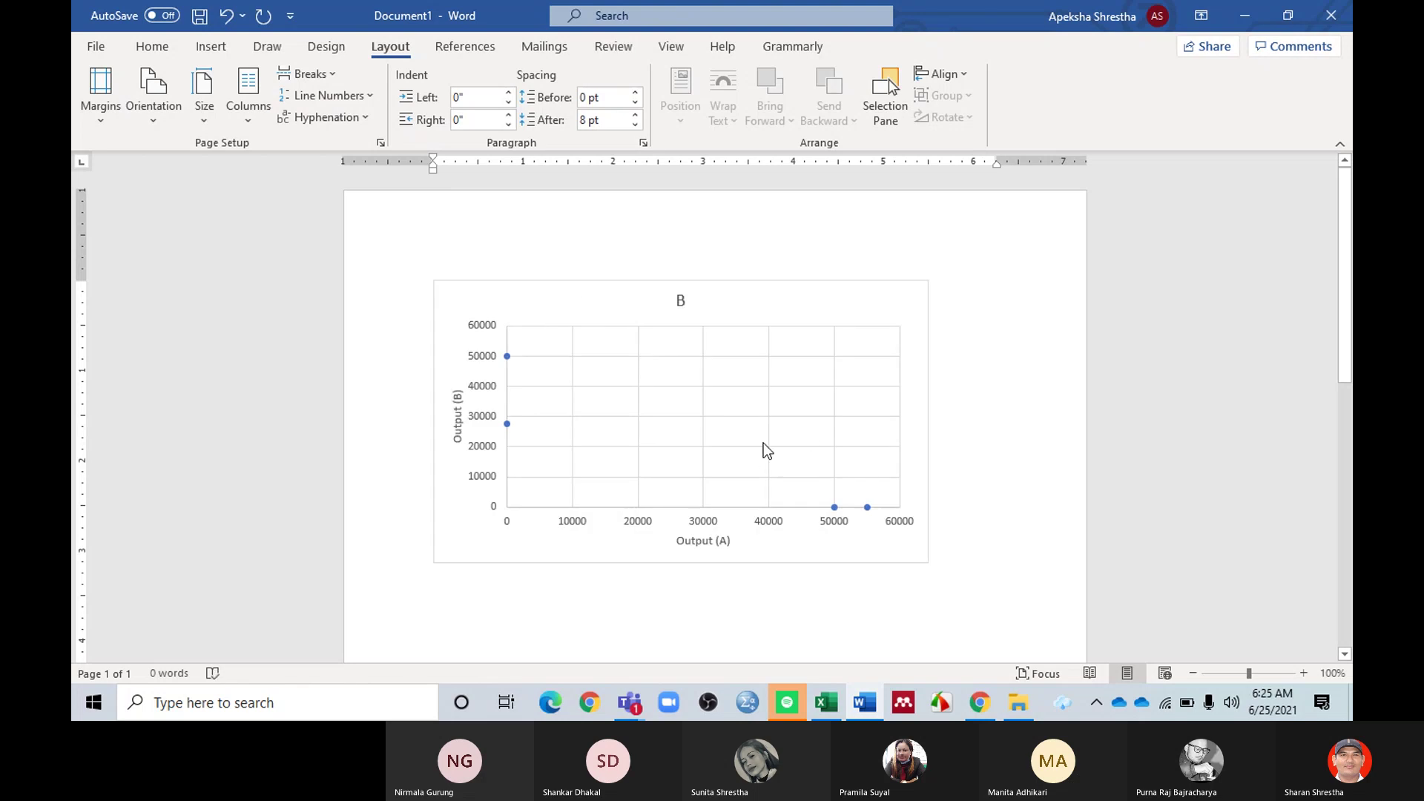
click(800, 363)
drag(804, 363, 802, 367)
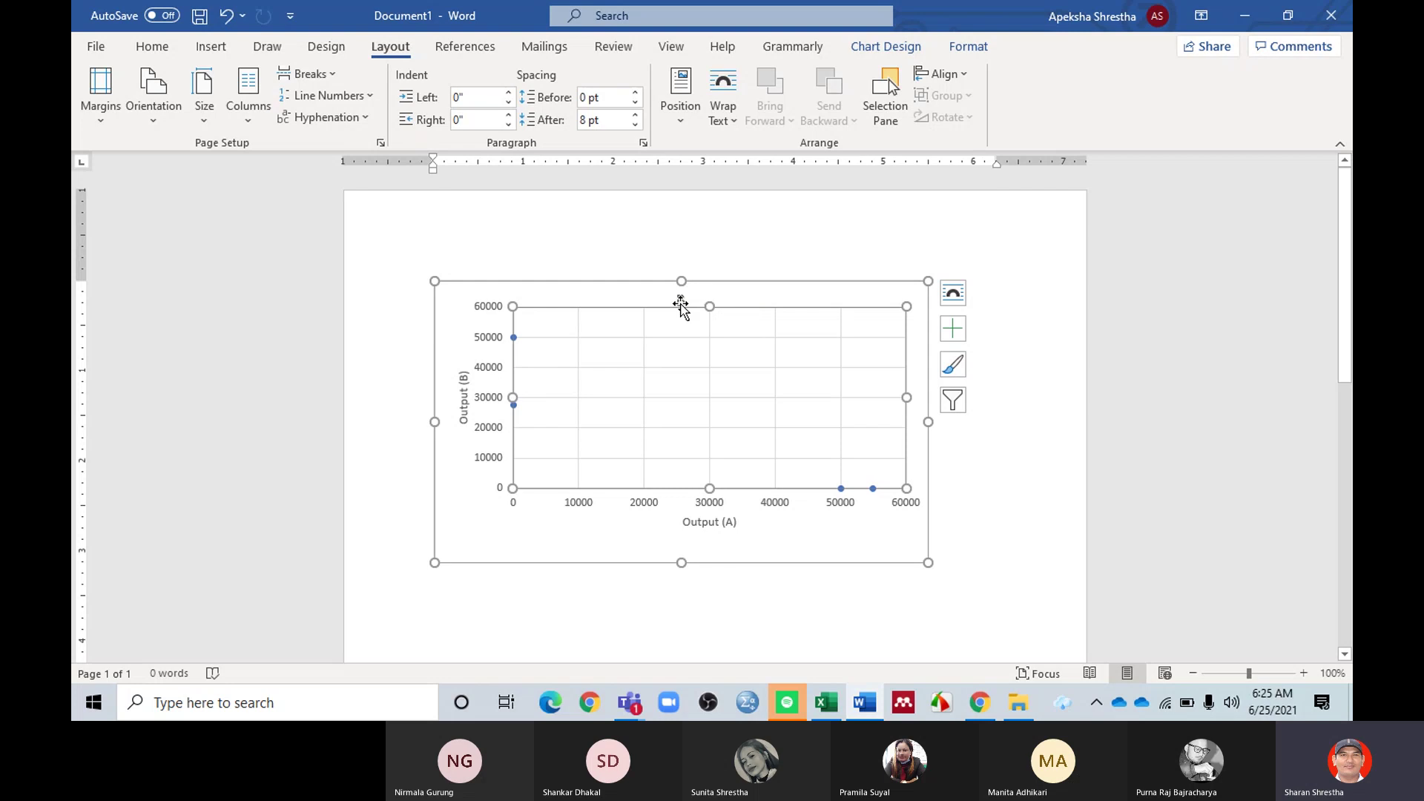
click(681, 300)
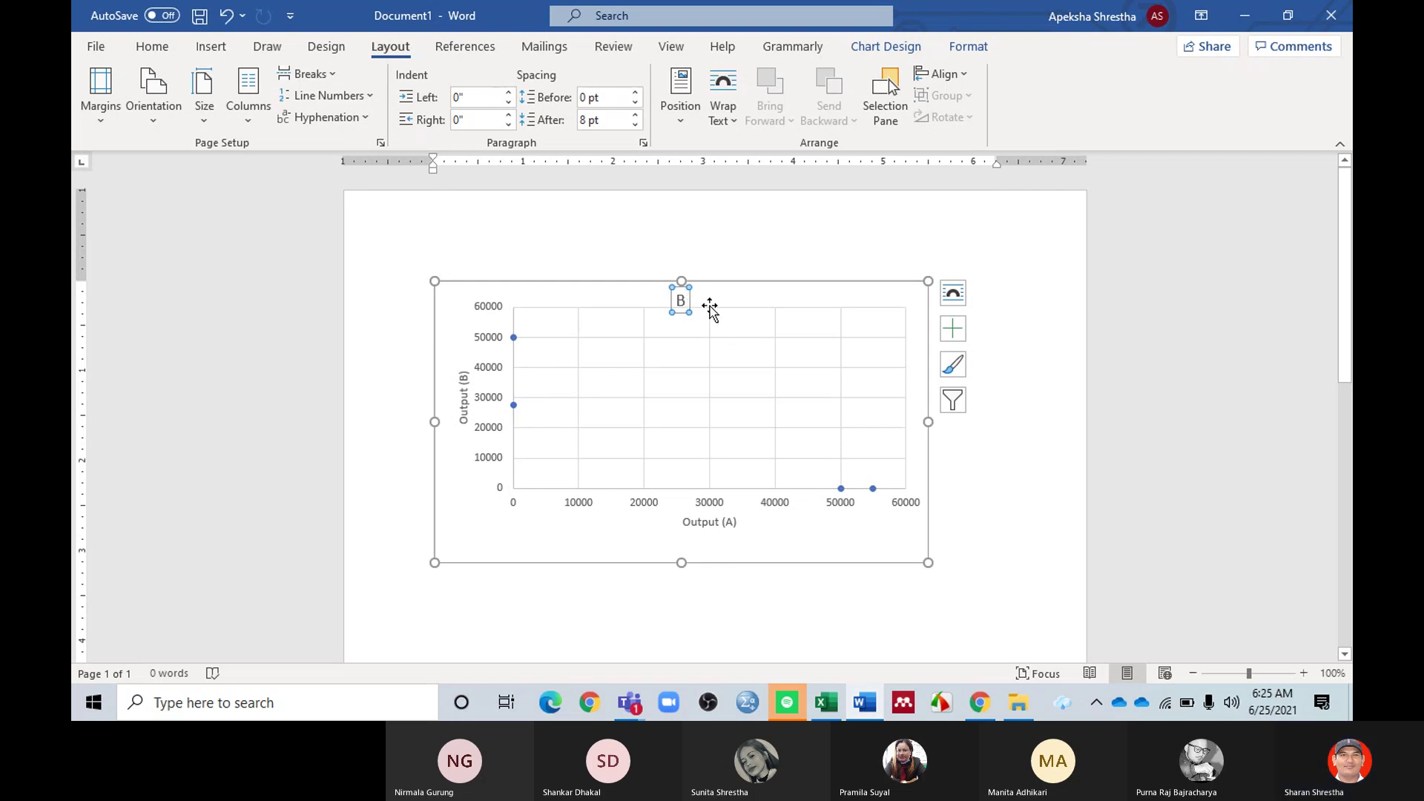
key(Delete)
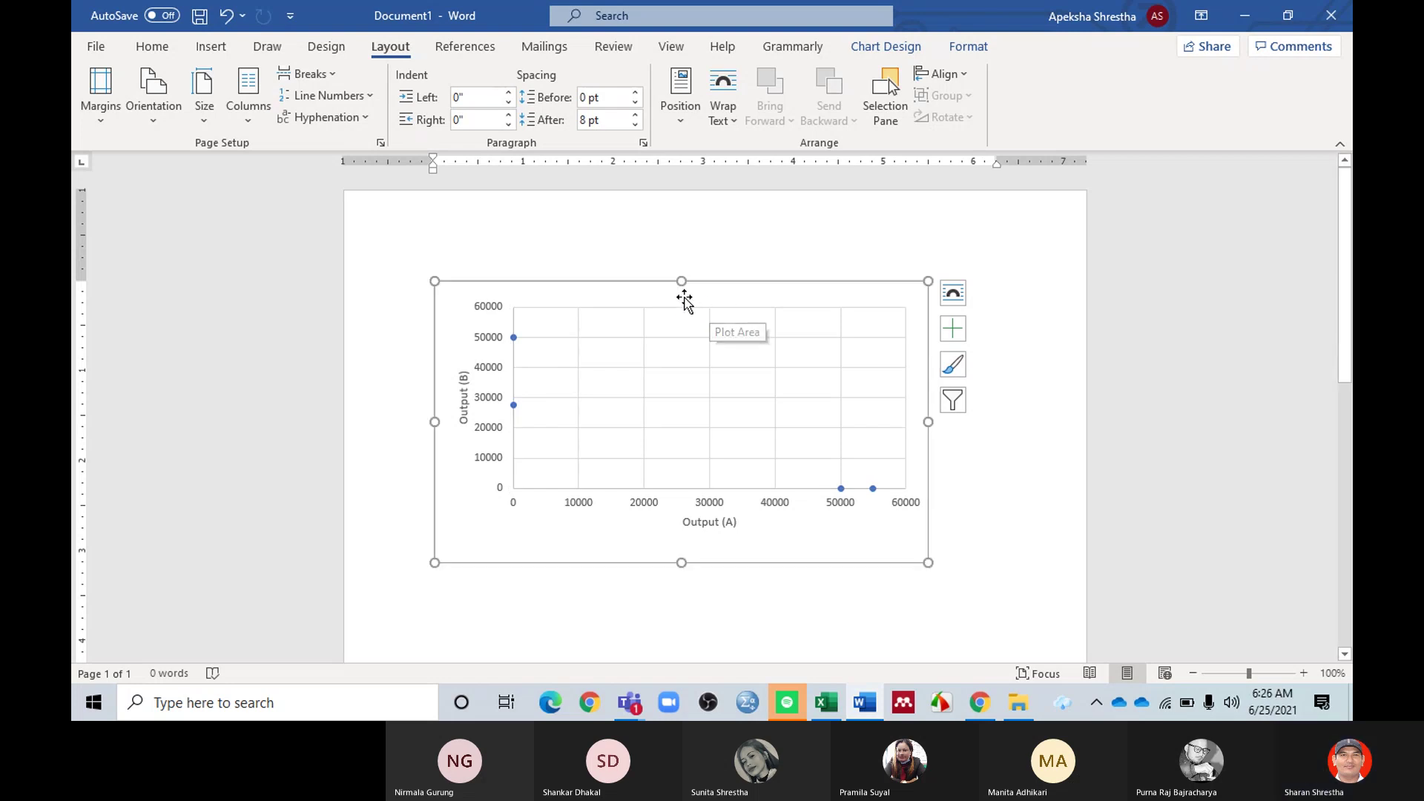
click(768, 434)
click(1036, 483)
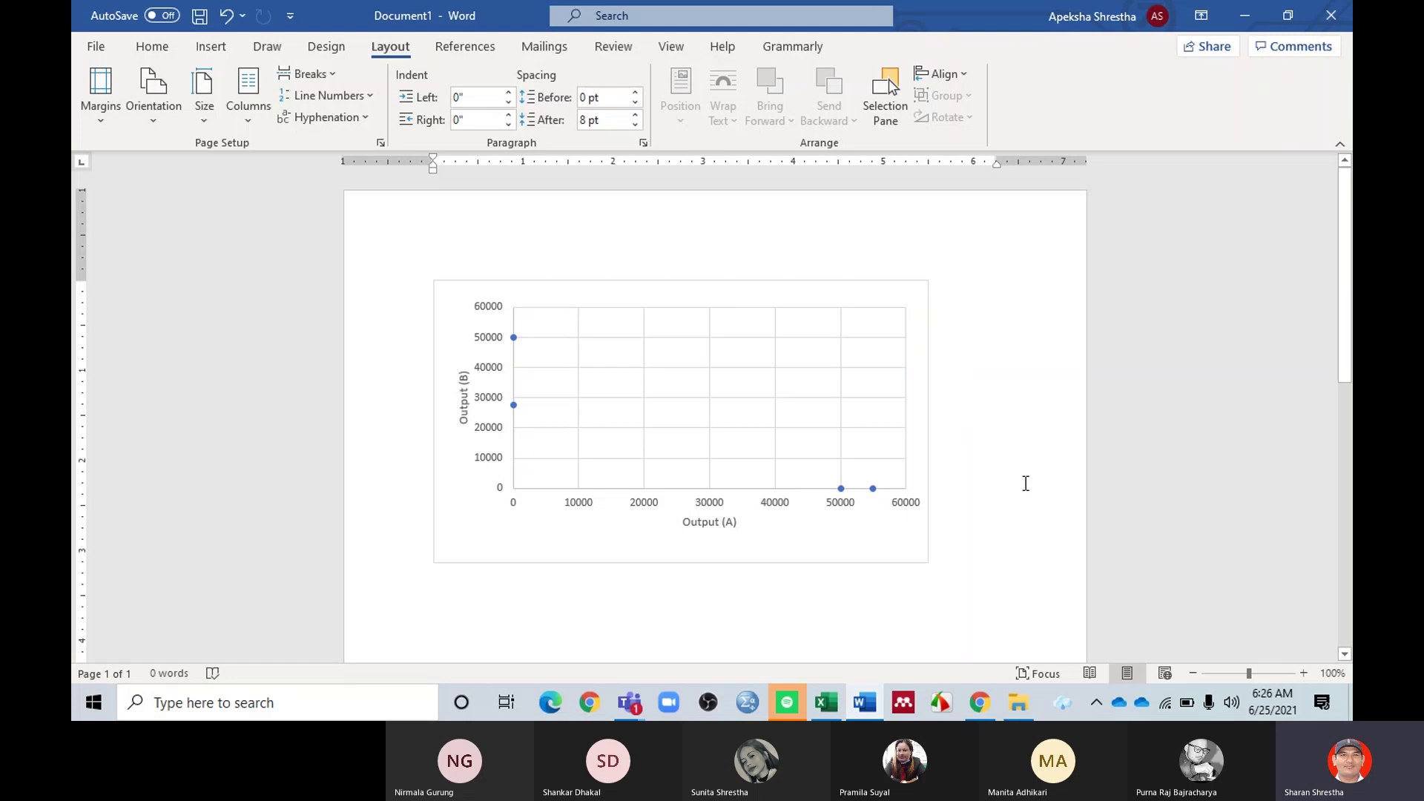
click(755, 382)
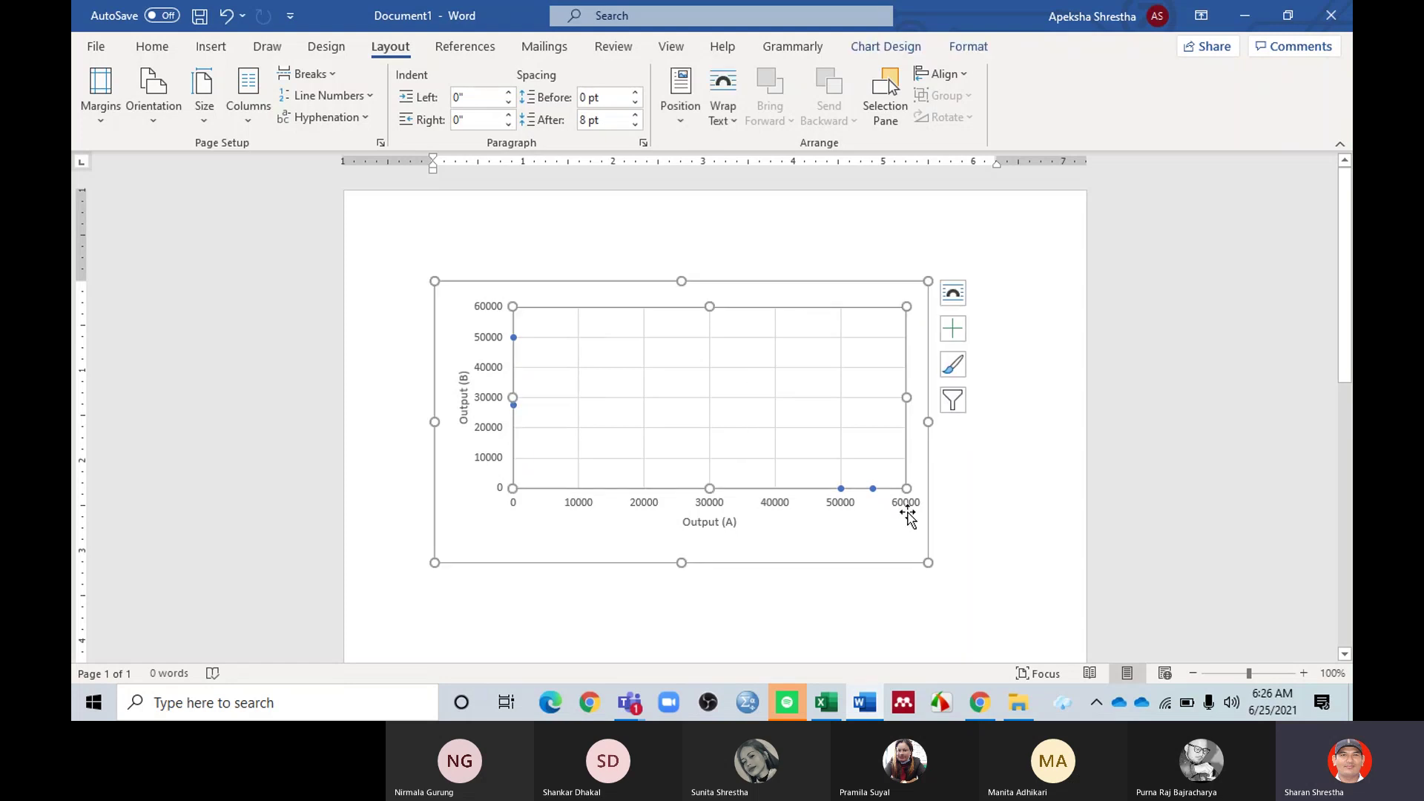
drag(912, 509, 989, 515)
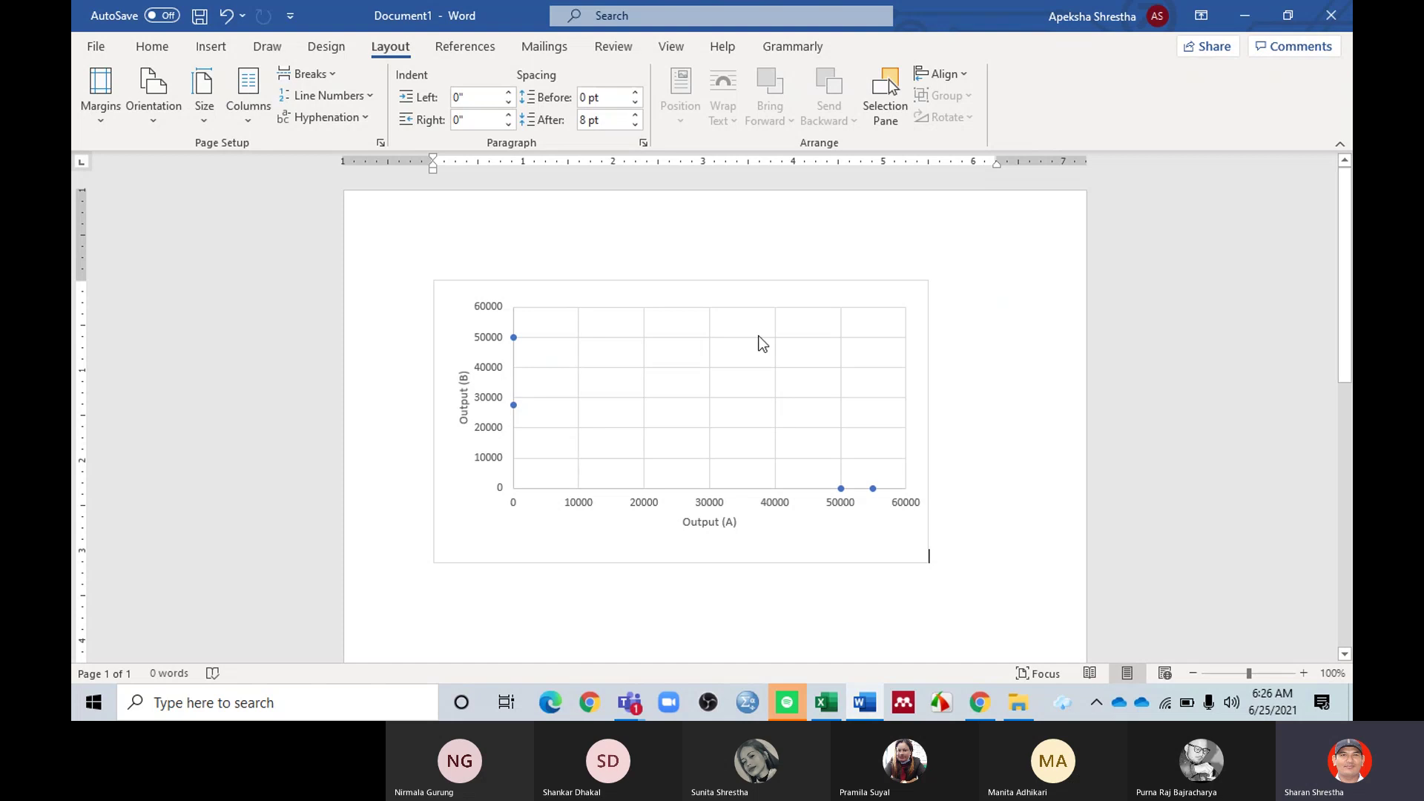
drag(747, 296, 773, 280)
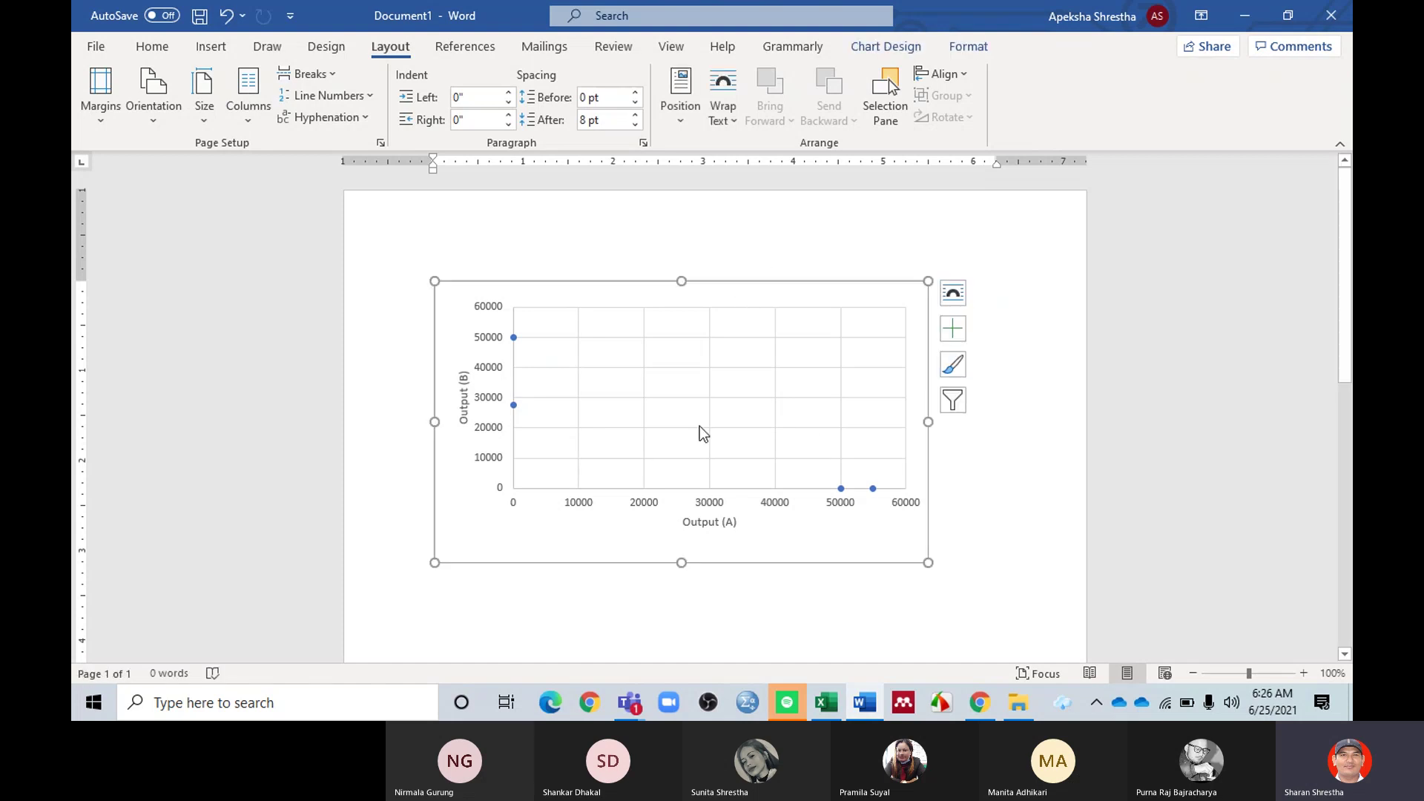
click(981, 560)
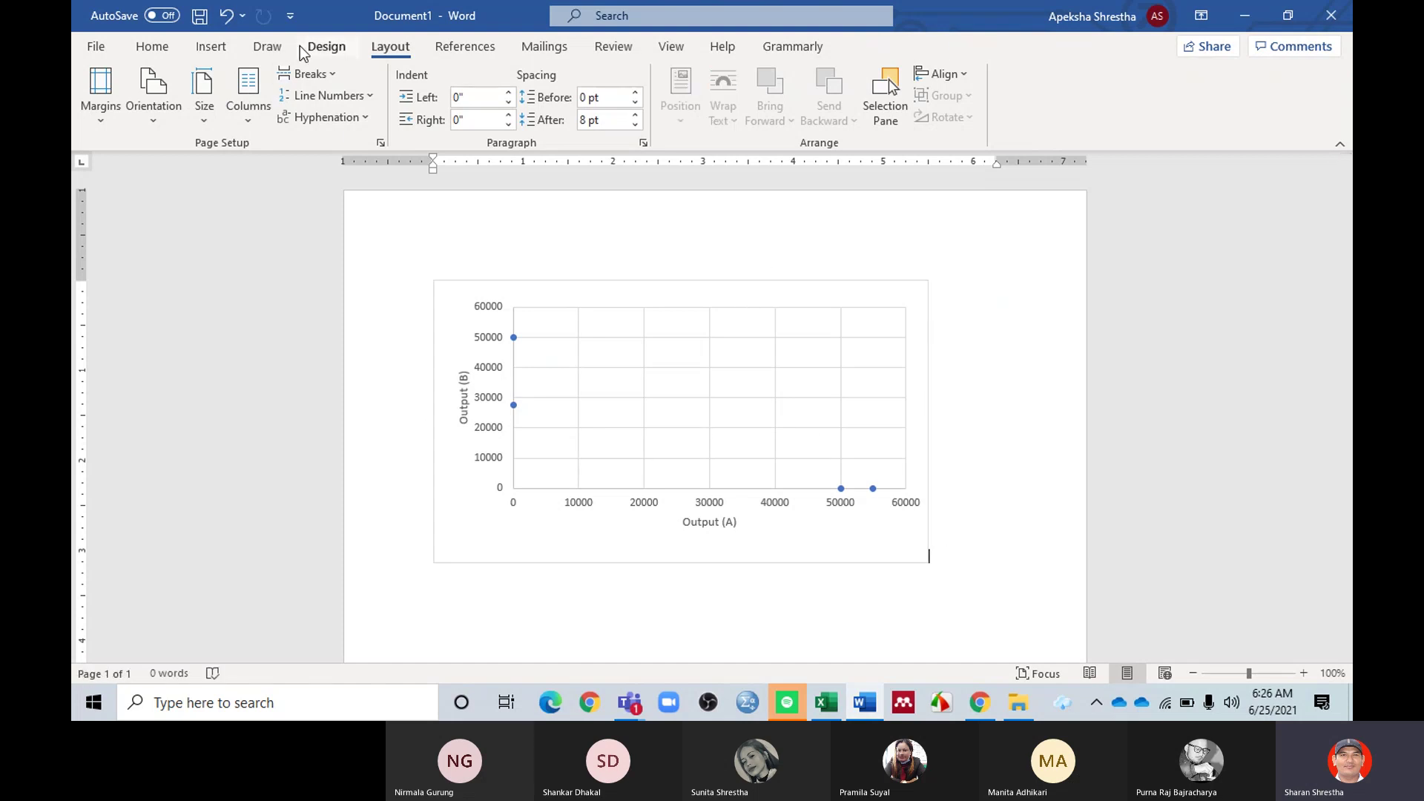
click(211, 48)
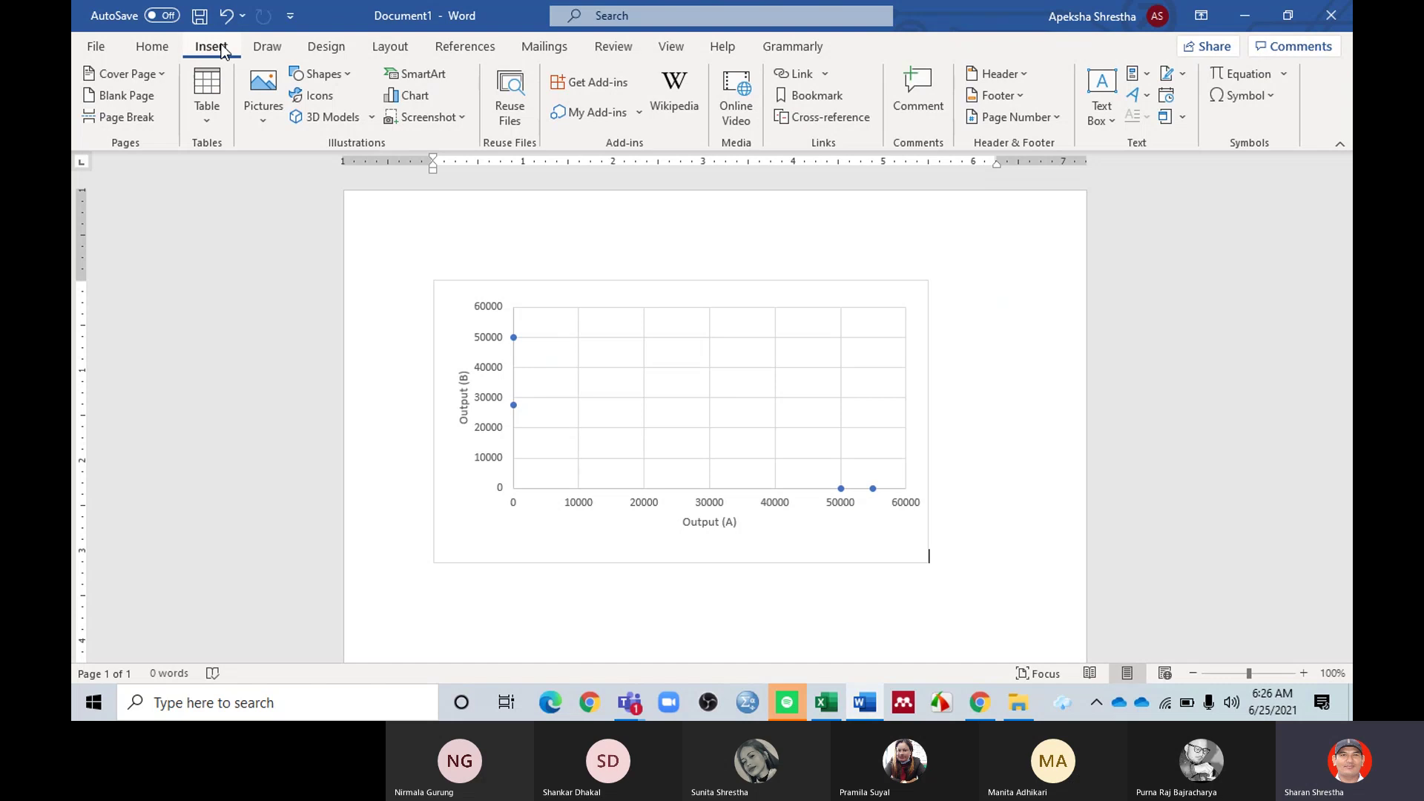
Step: Switch back to the Excel workbook and draw a diagonal straight line across the scatter chart, about 5.31 in wide and 2.63 in high
click(825, 703)
scroll(868, 317, up, 1)
scroll(867, 317, down, 1)
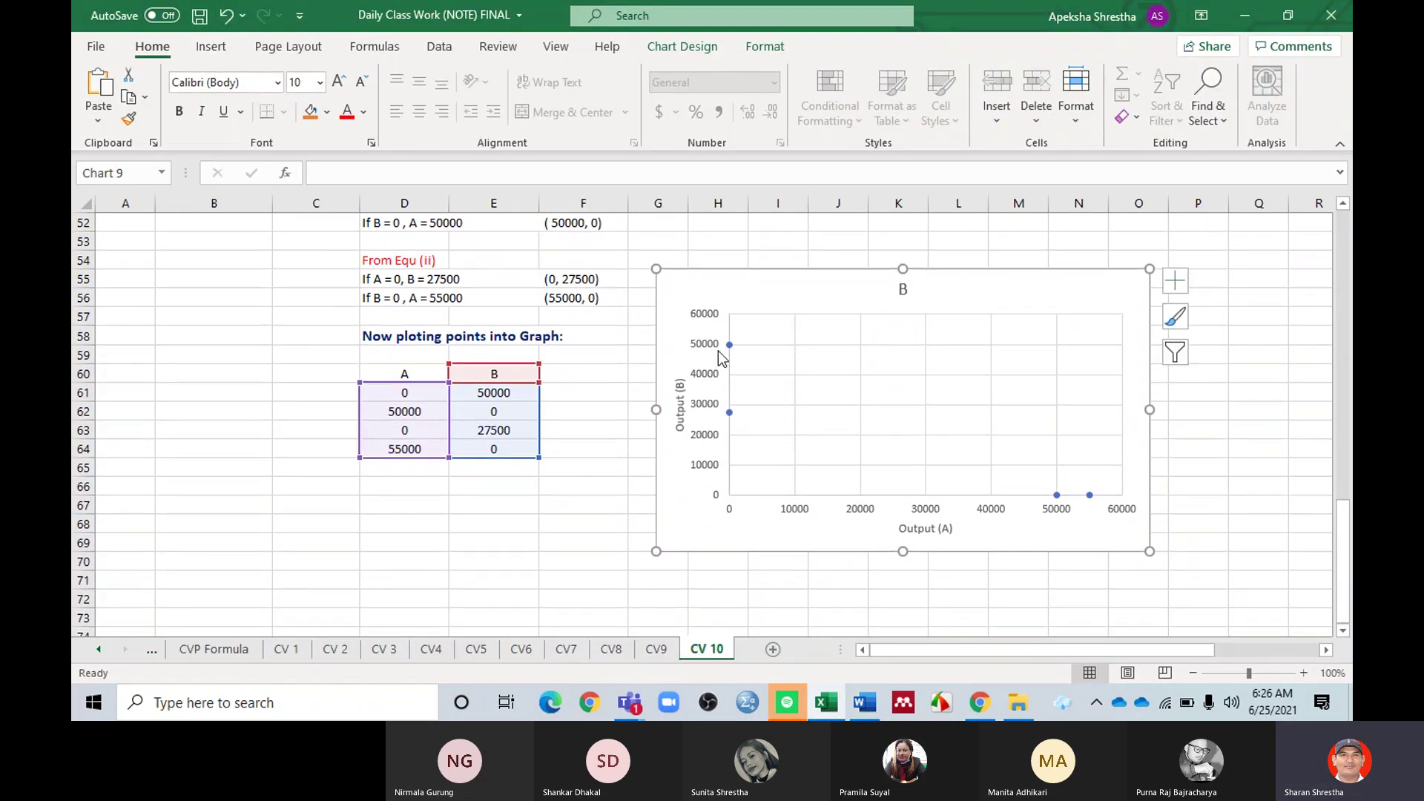
click(215, 46)
click(309, 118)
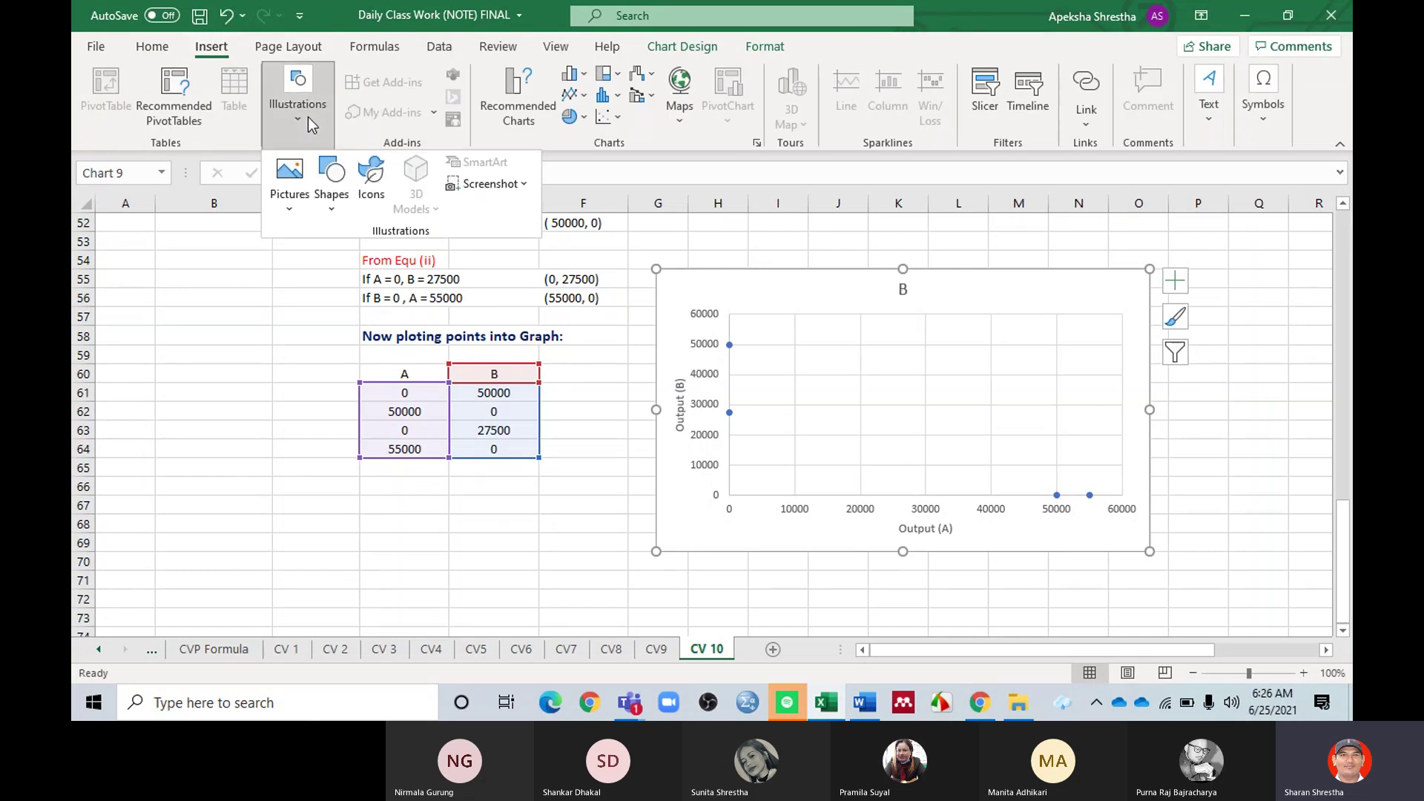
click(334, 214)
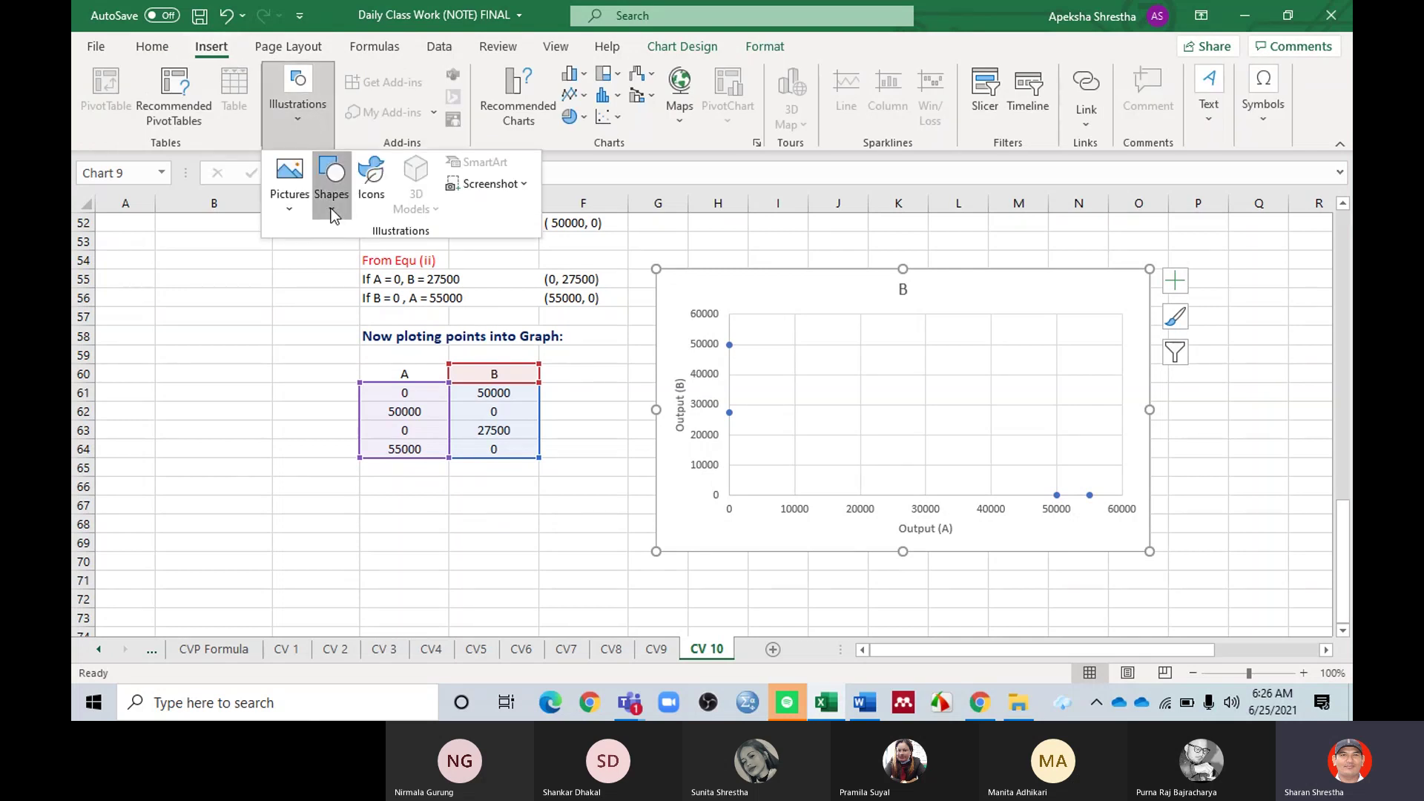
click(344, 259)
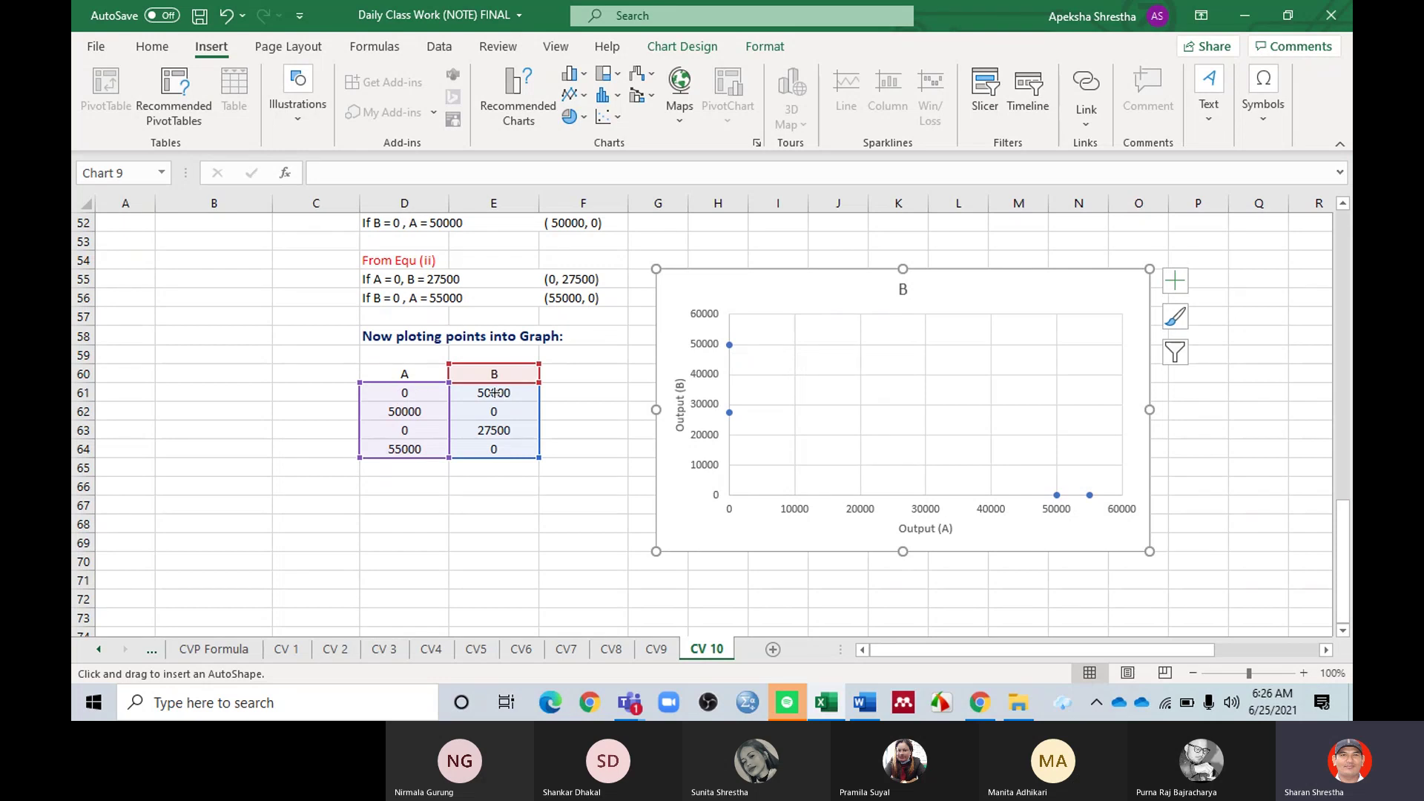
mouse_move(729, 345)
mouse_move(1059, 495)
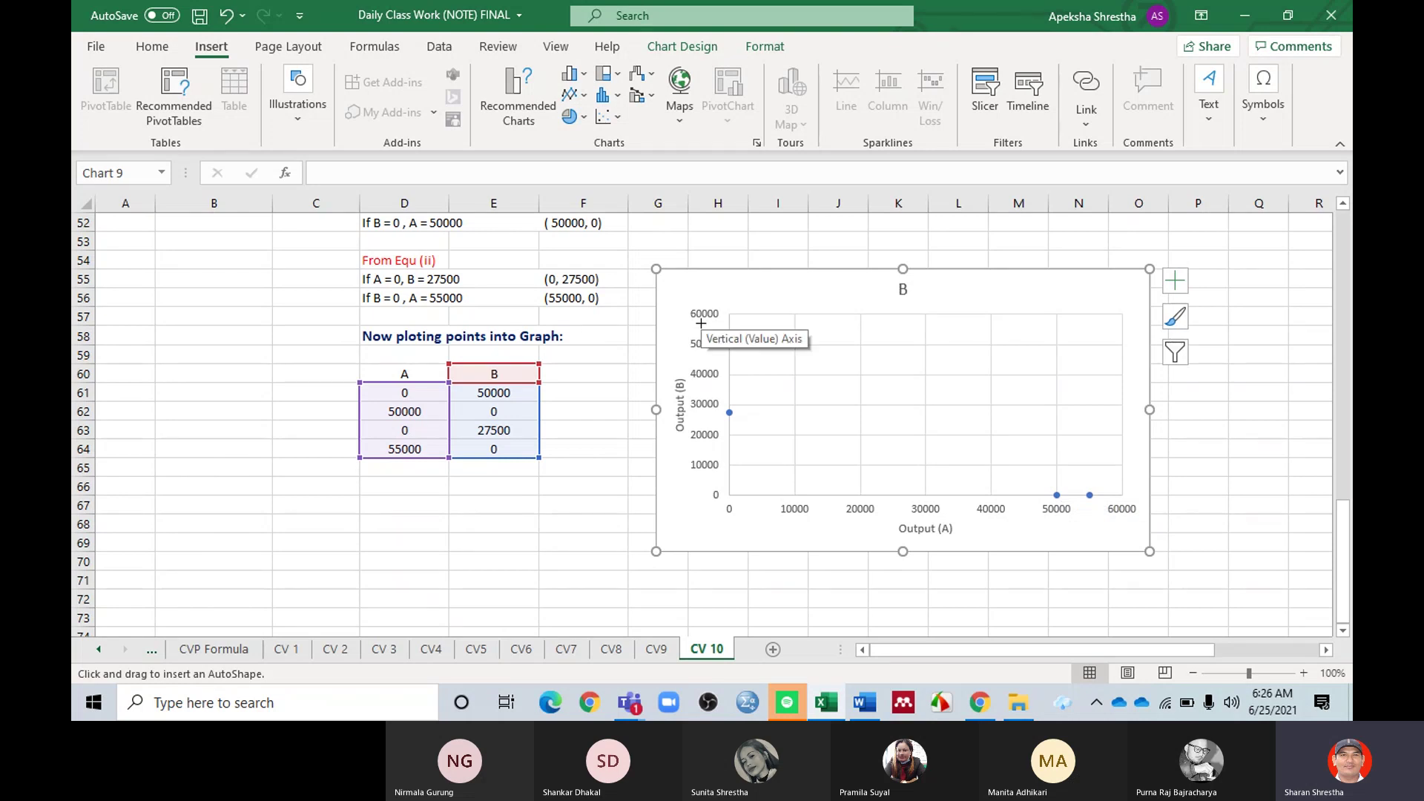
drag(675, 305, 1150, 542)
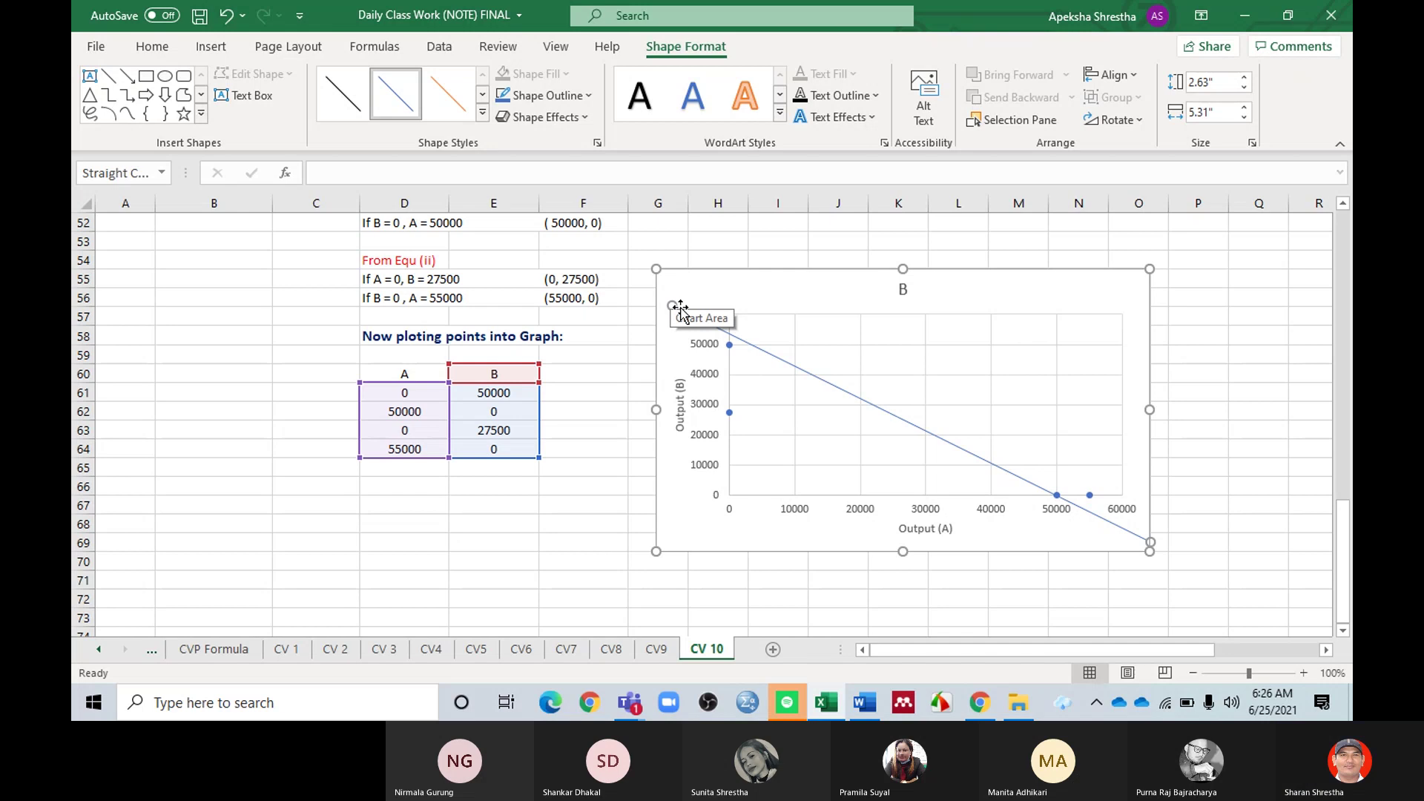
Step: Adjust the line's ends so it runs through the (0, 50000) and (50000, 0) points, about 5.44 in wide and 2.51 in high
drag(680, 306, 677, 315)
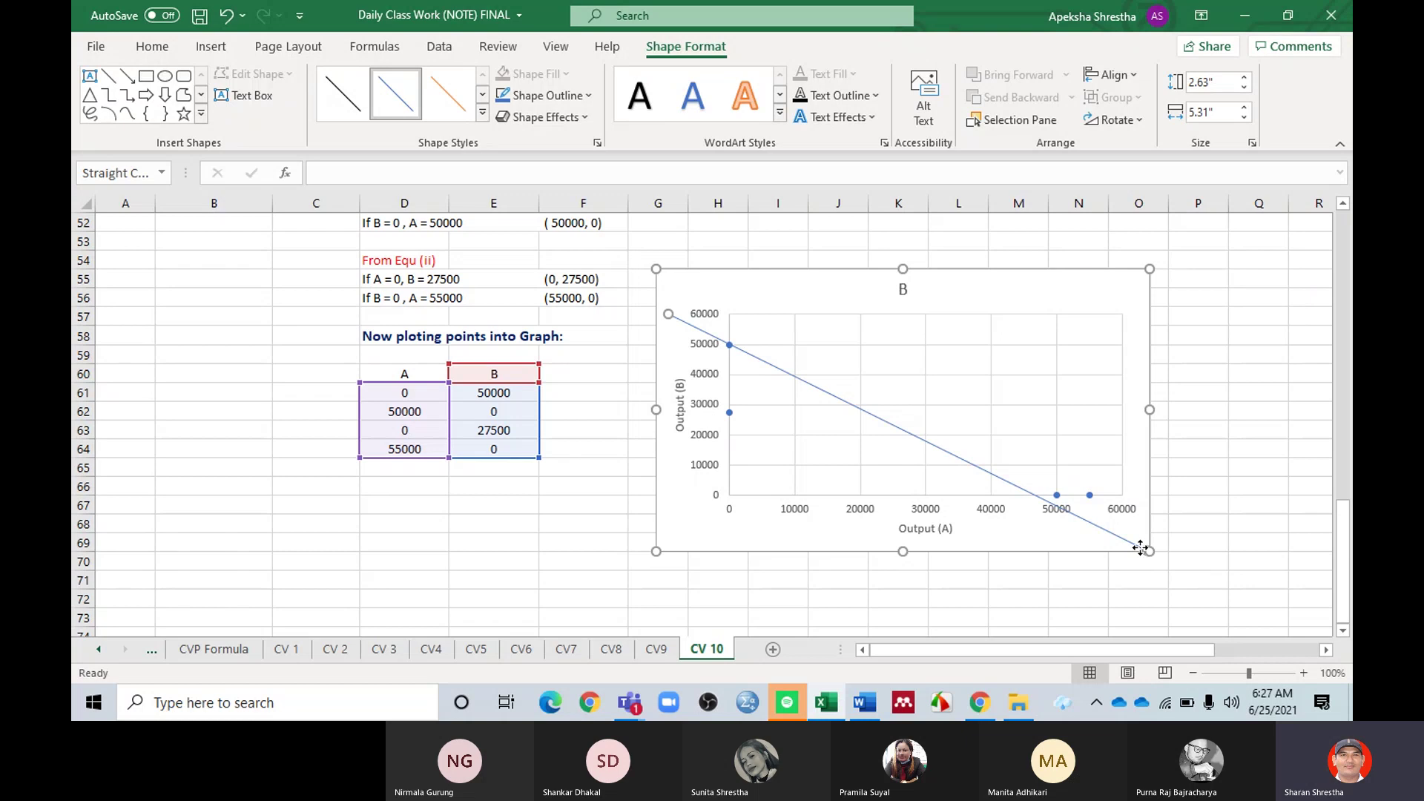
drag(1137, 547, 1139, 535)
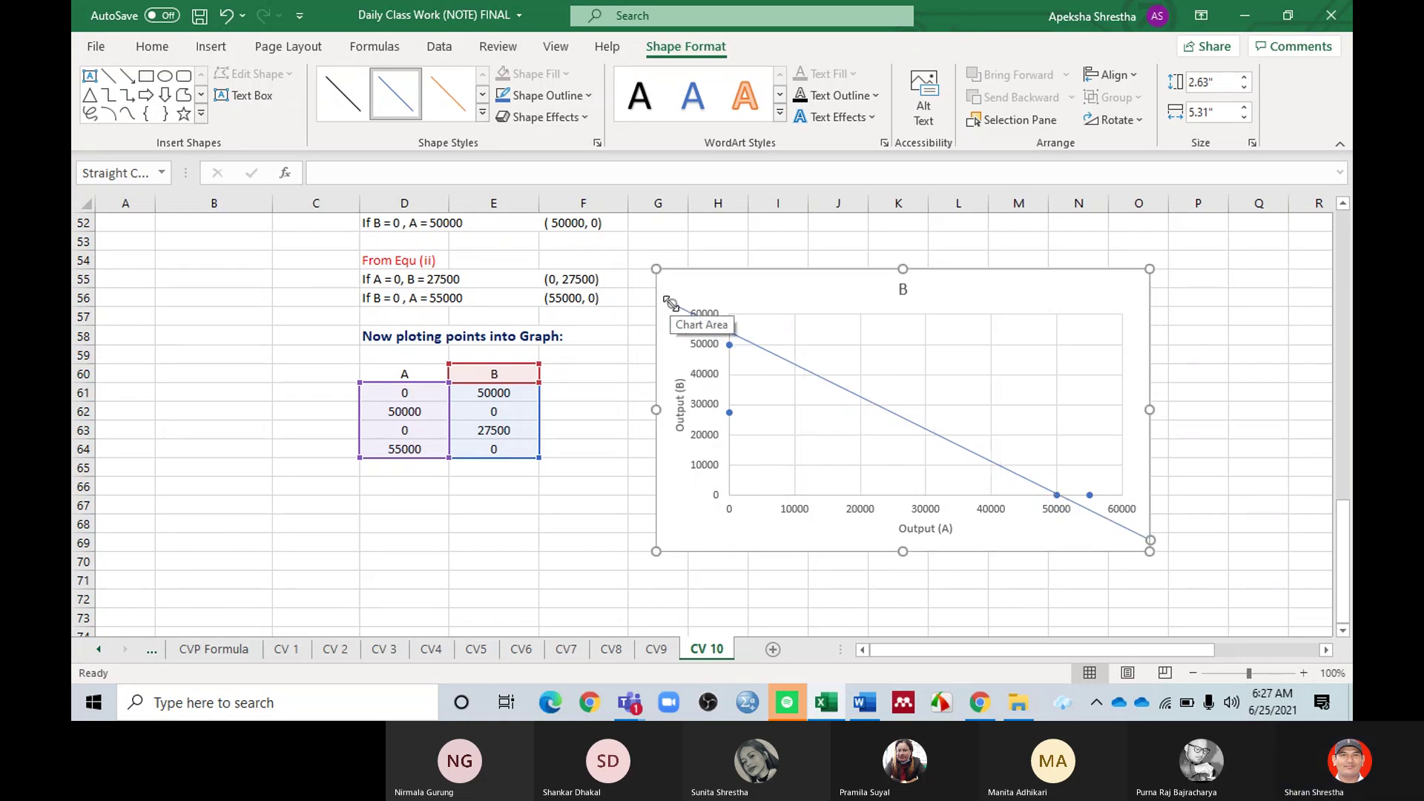
drag(670, 300, 660, 314)
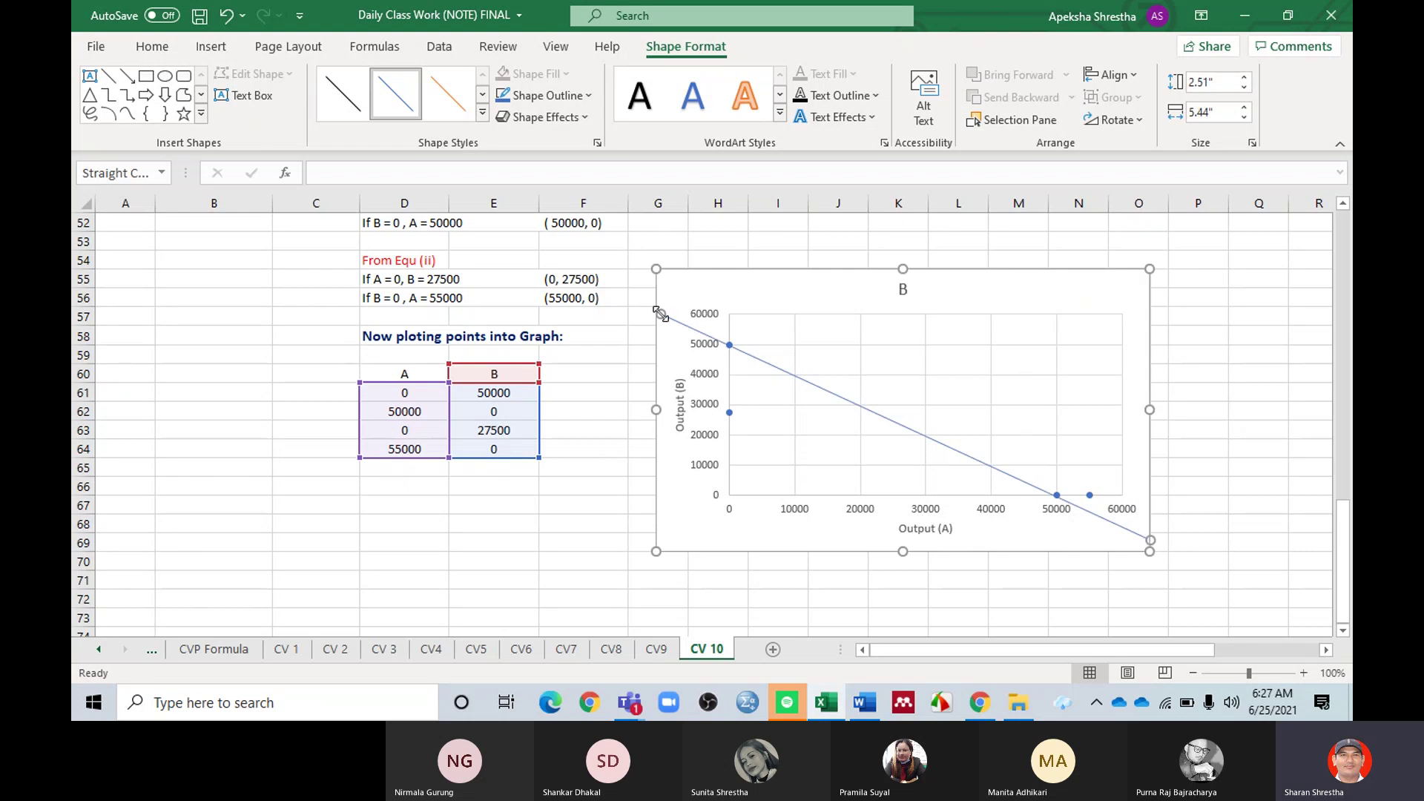
click(1209, 429)
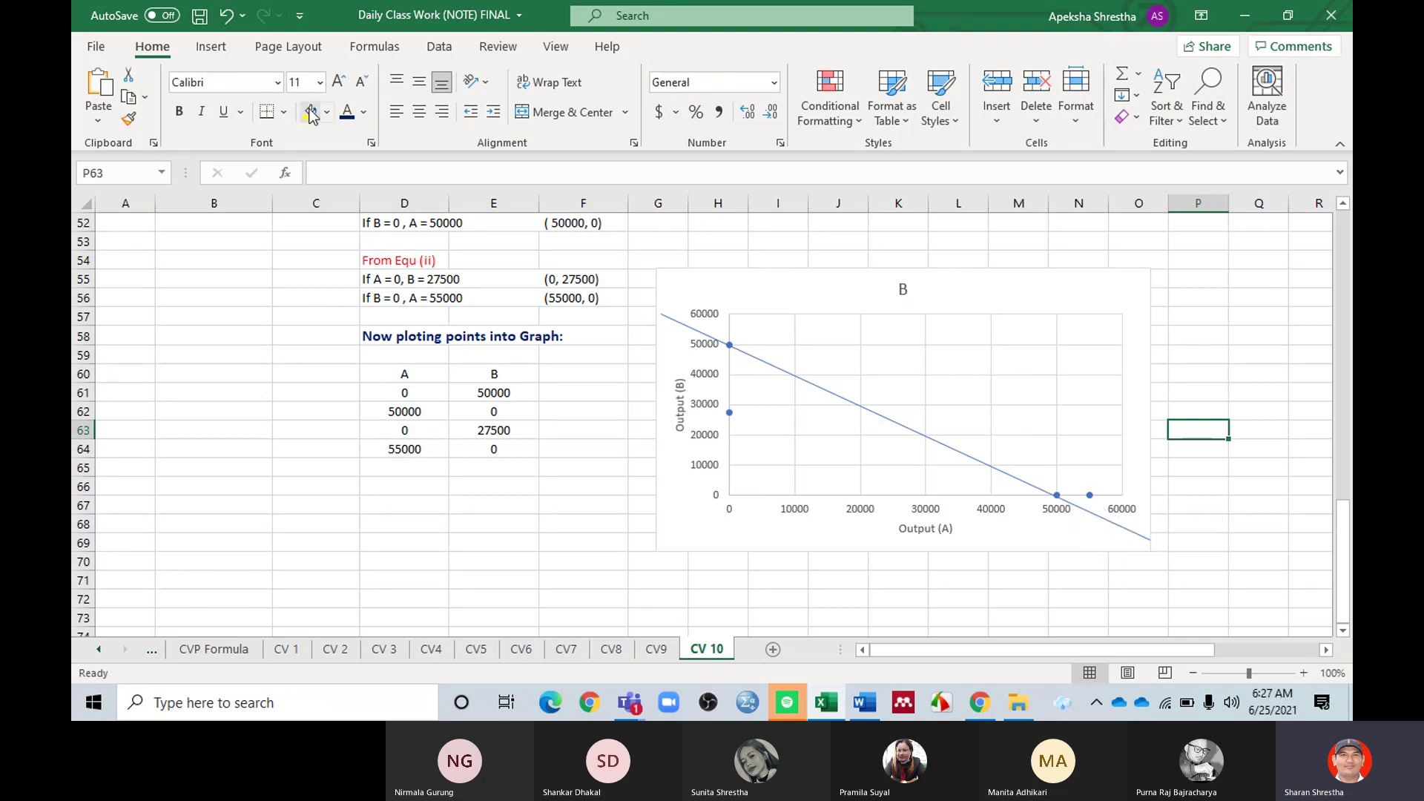
Step: Draw a second straight line sloping down across the scatter chart, about 6.08 in wide and 1.6 in high
click(211, 46)
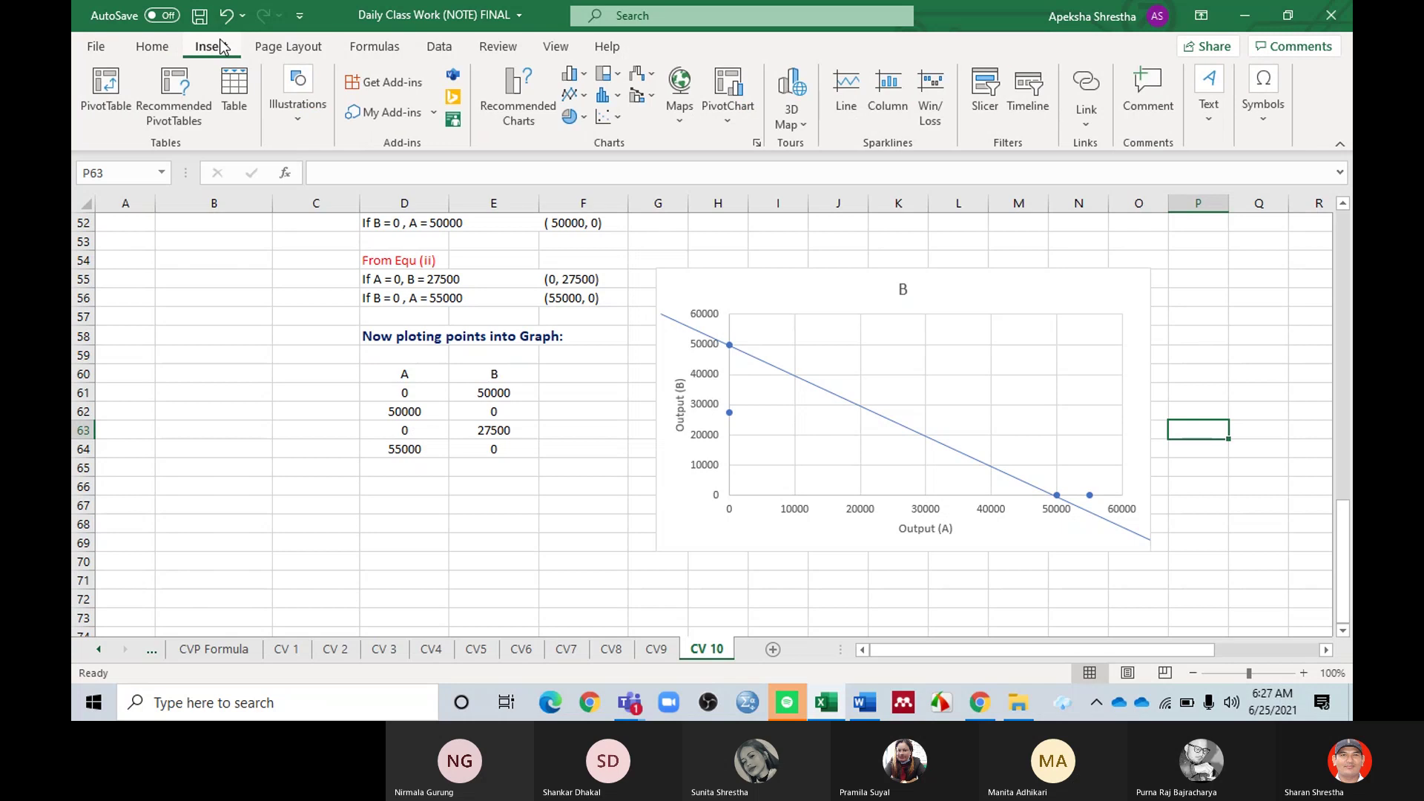
click(297, 104)
click(331, 191)
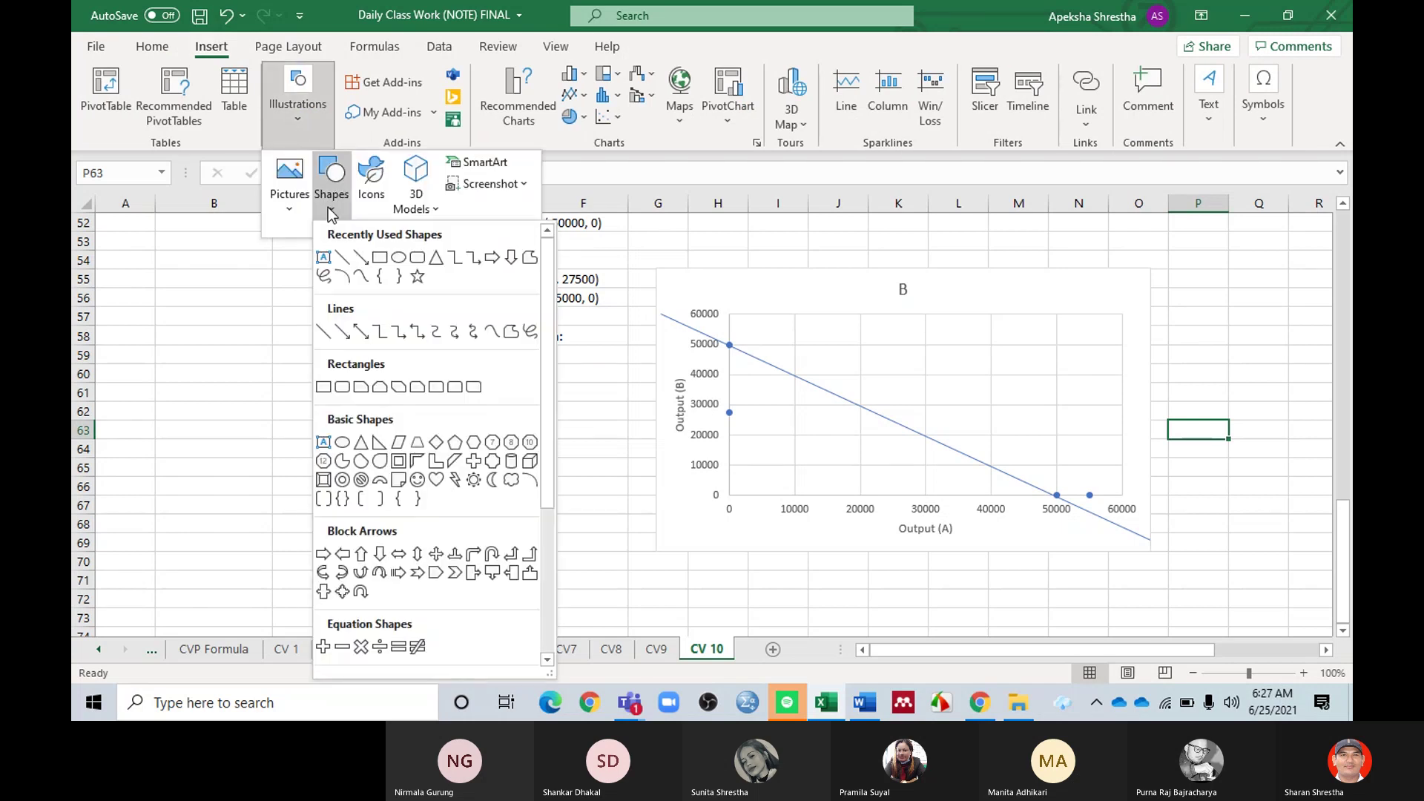
click(351, 252)
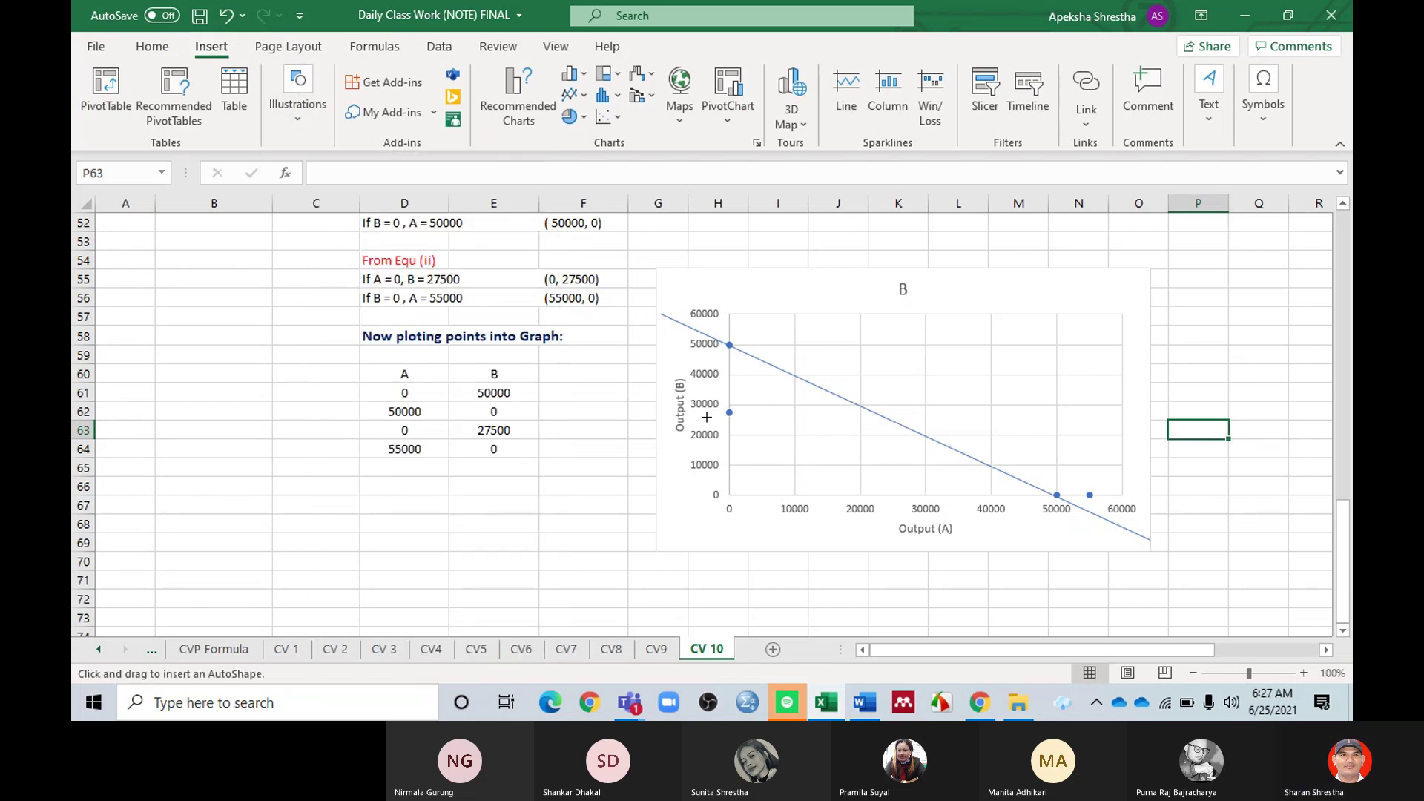
drag(659, 383, 1207, 526)
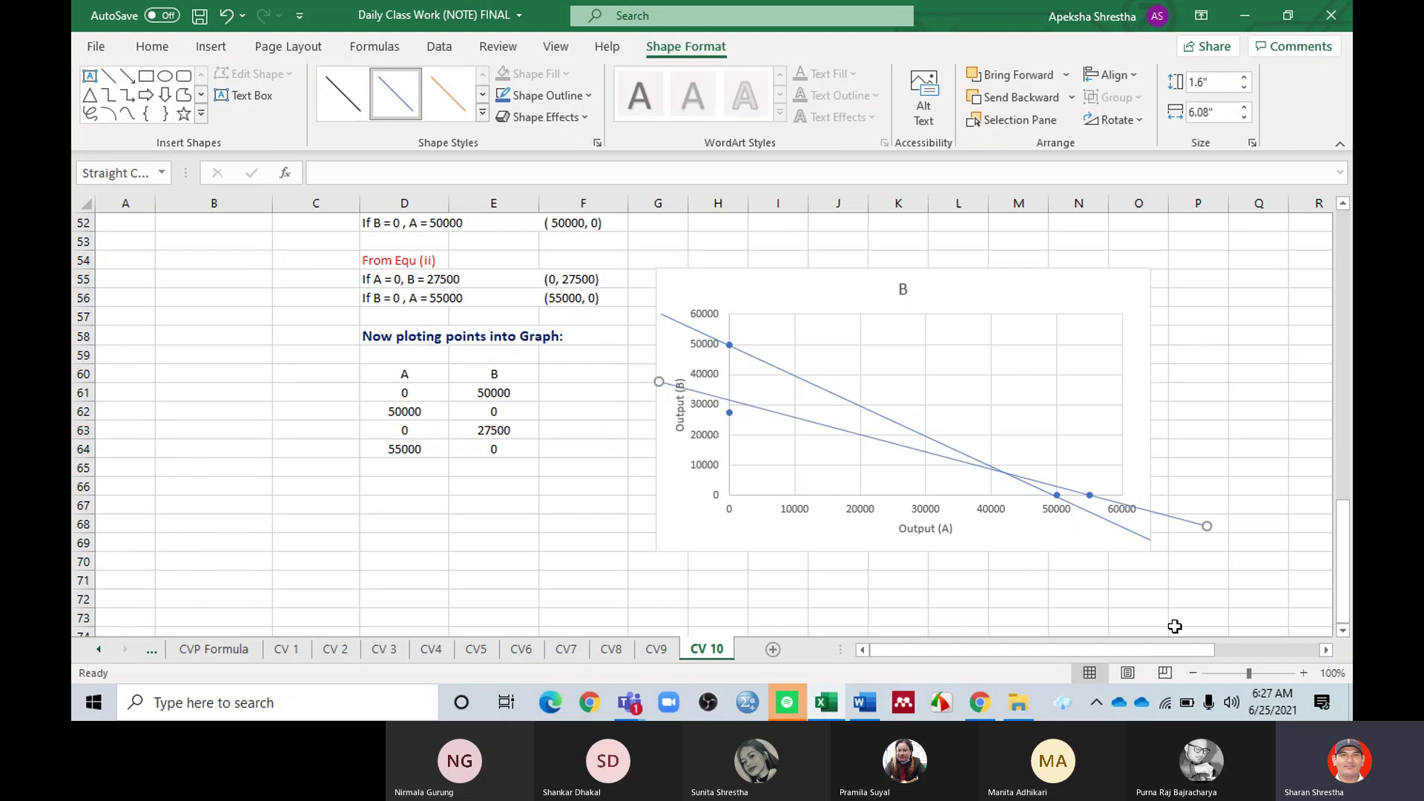
Step: Adjust the second line's ends so it runs through the (0, 27500) and (55000, 0) points, about 6.1 in wide and 1.41 in high
drag(657, 383, 656, 397)
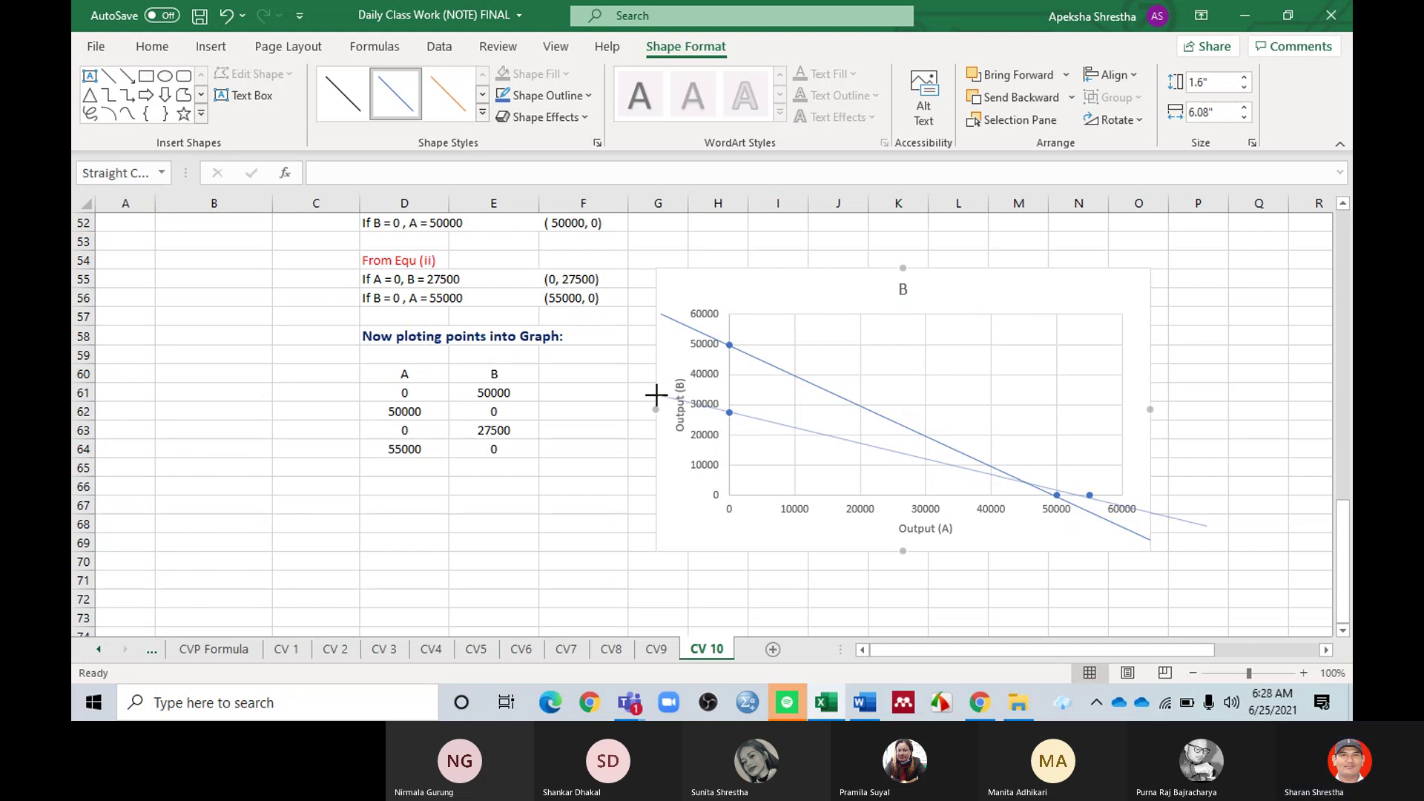
drag(657, 395, 656, 394)
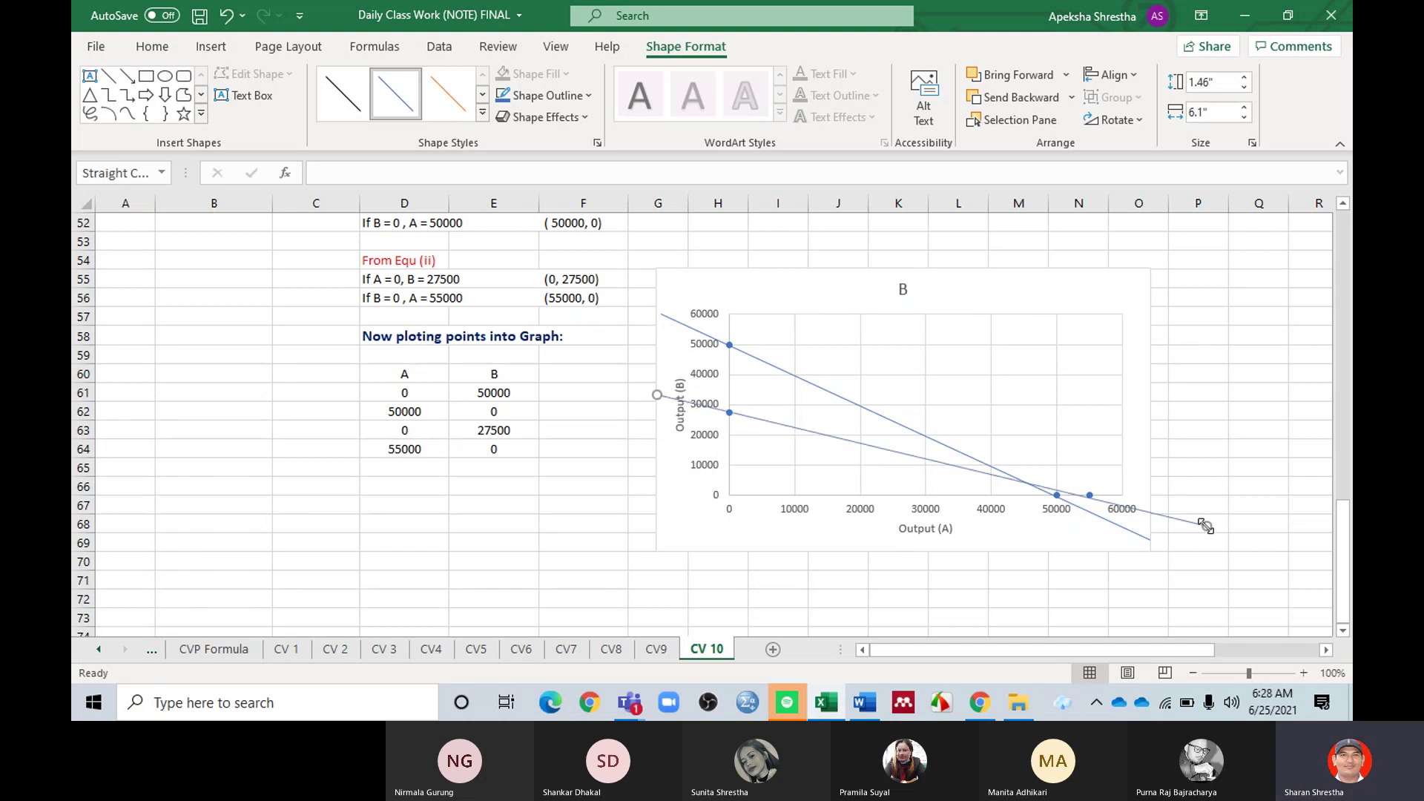
drag(1205, 526, 1207, 520)
click(986, 600)
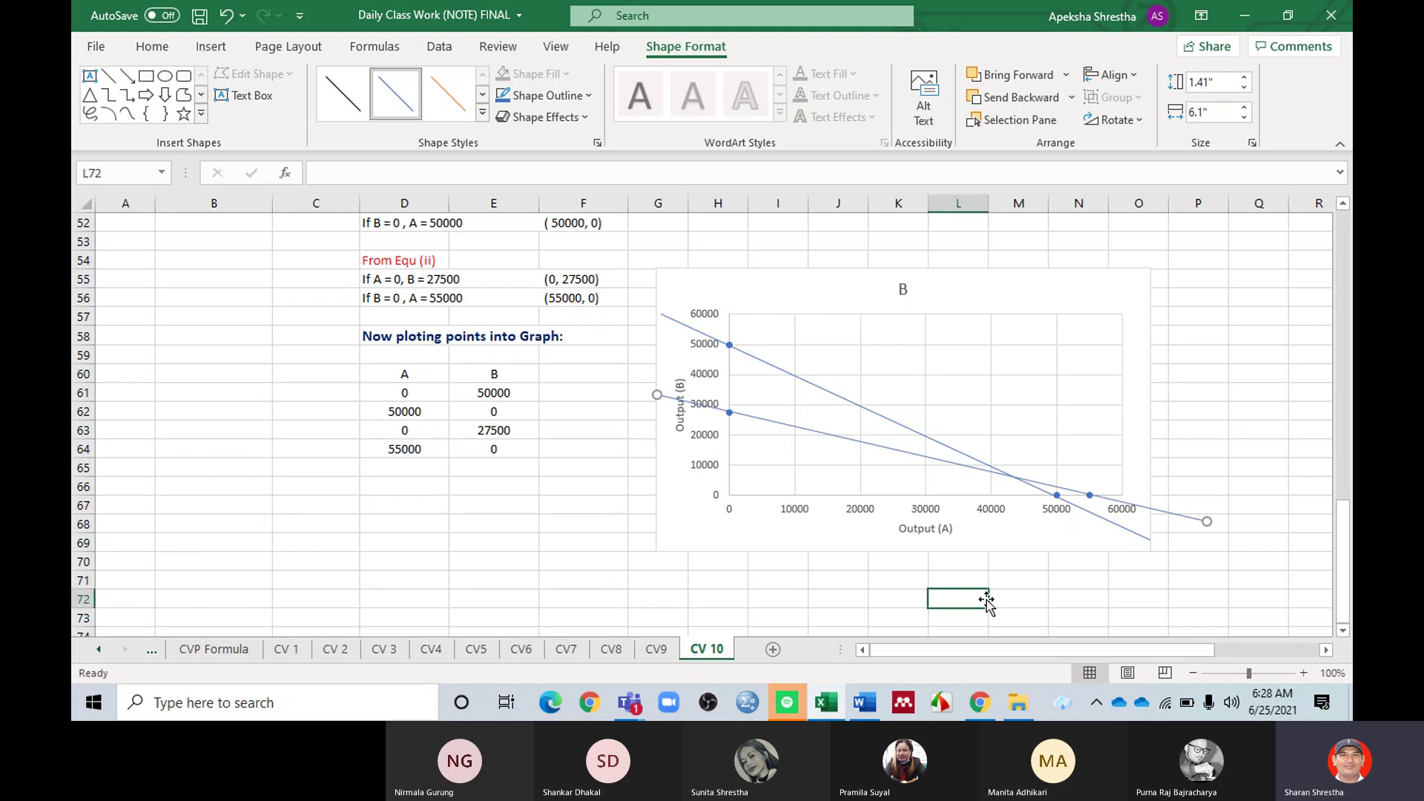
click(1258, 434)
click(992, 423)
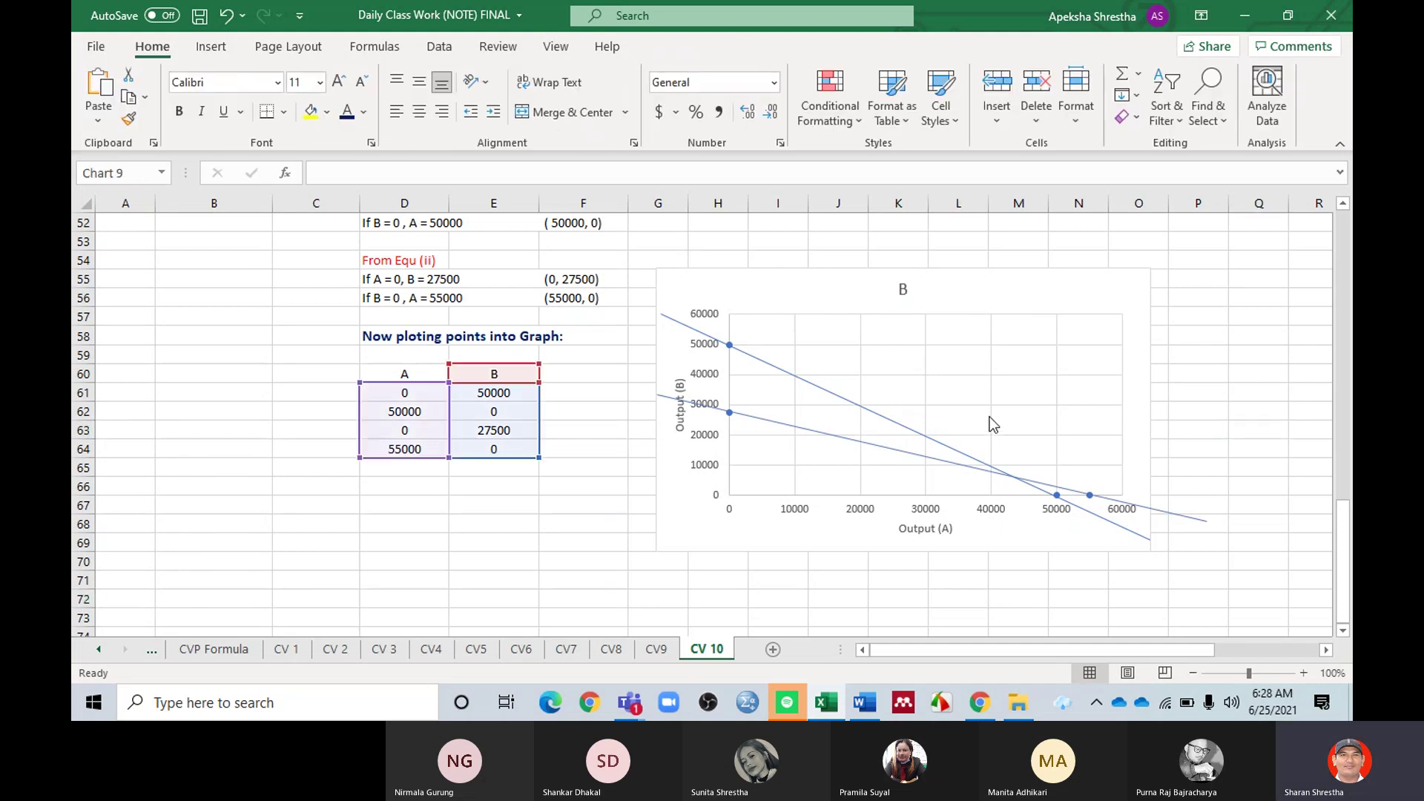
click(1246, 443)
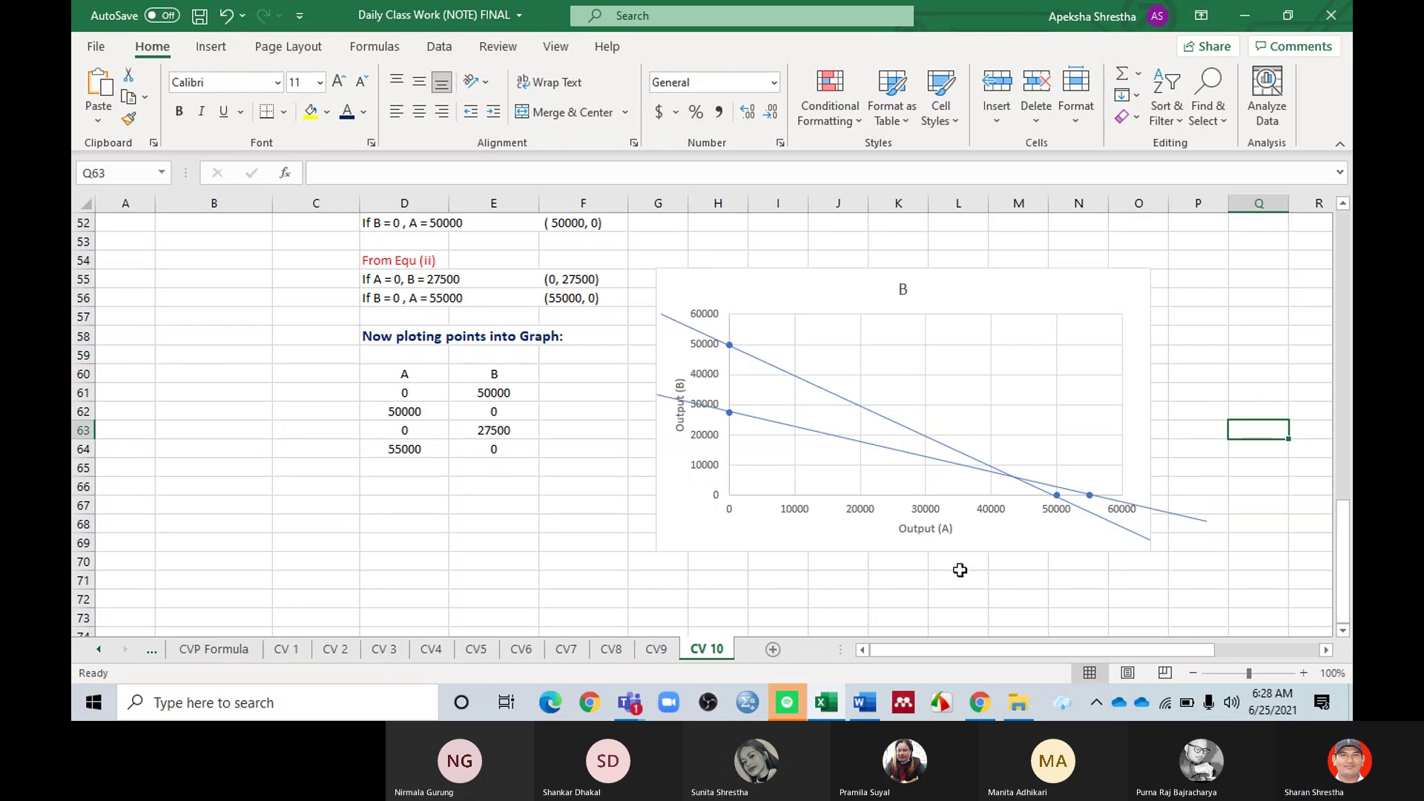
Step: Move the chart title "B" down to just above the intersection of the two constraint lines
scroll(924, 542, down, 1)
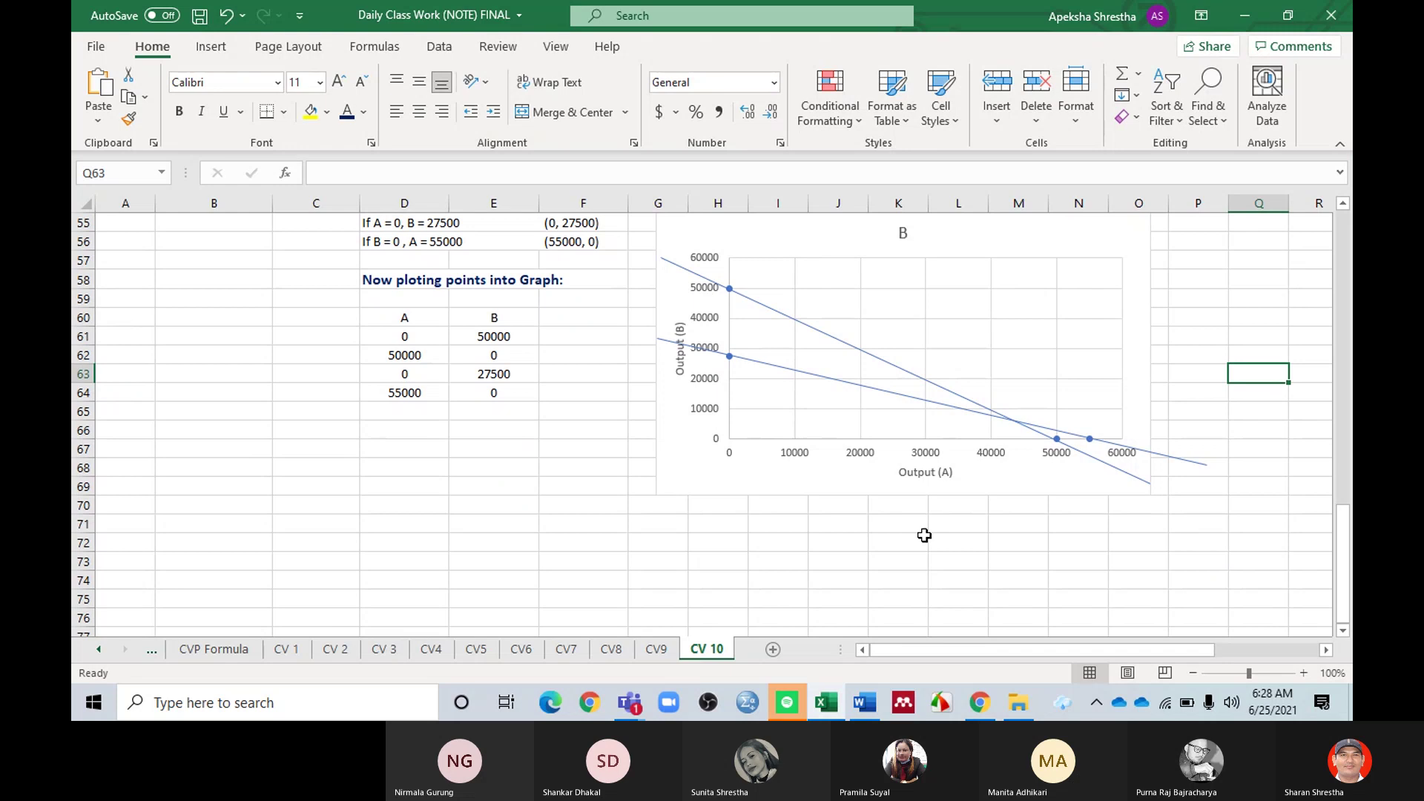
scroll(924, 534, up, 1)
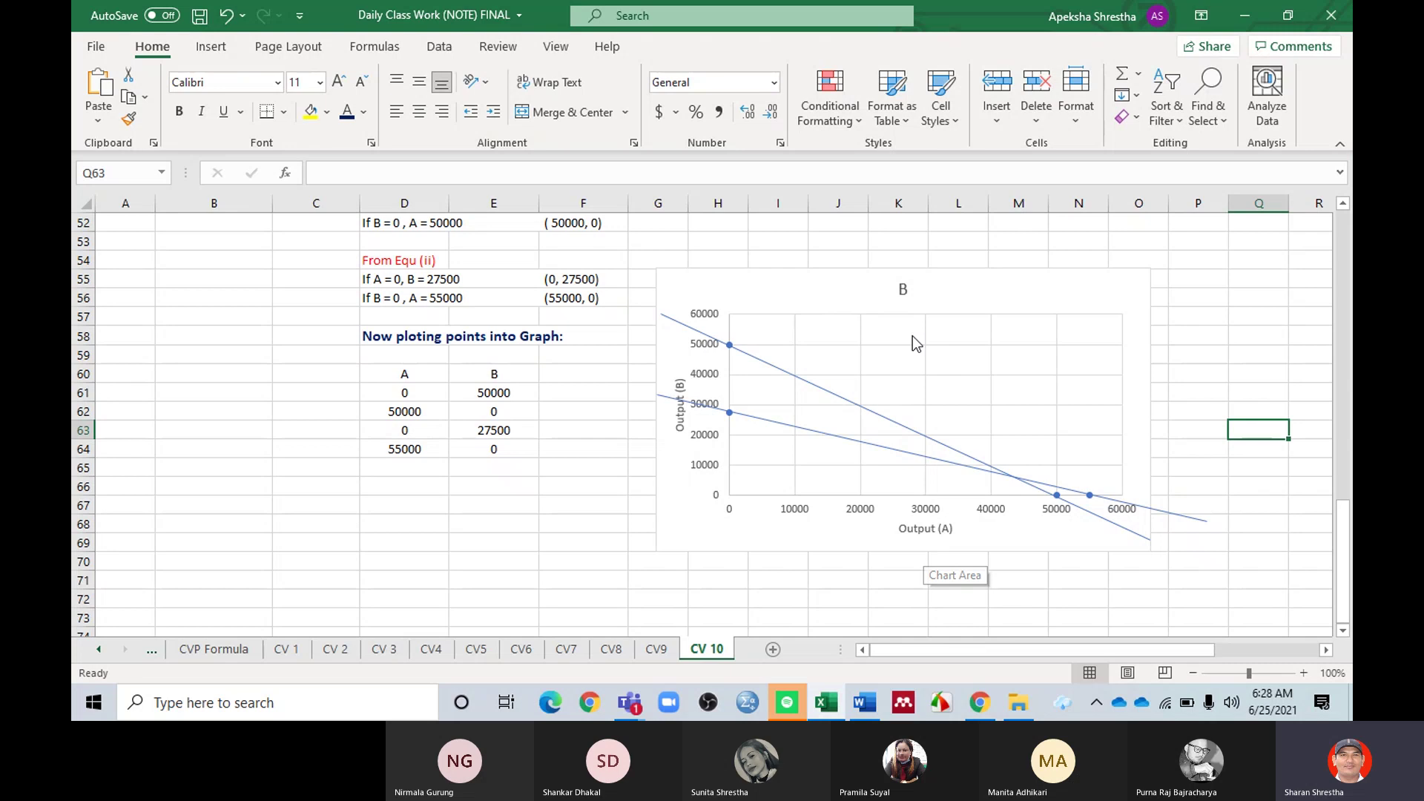
click(904, 290)
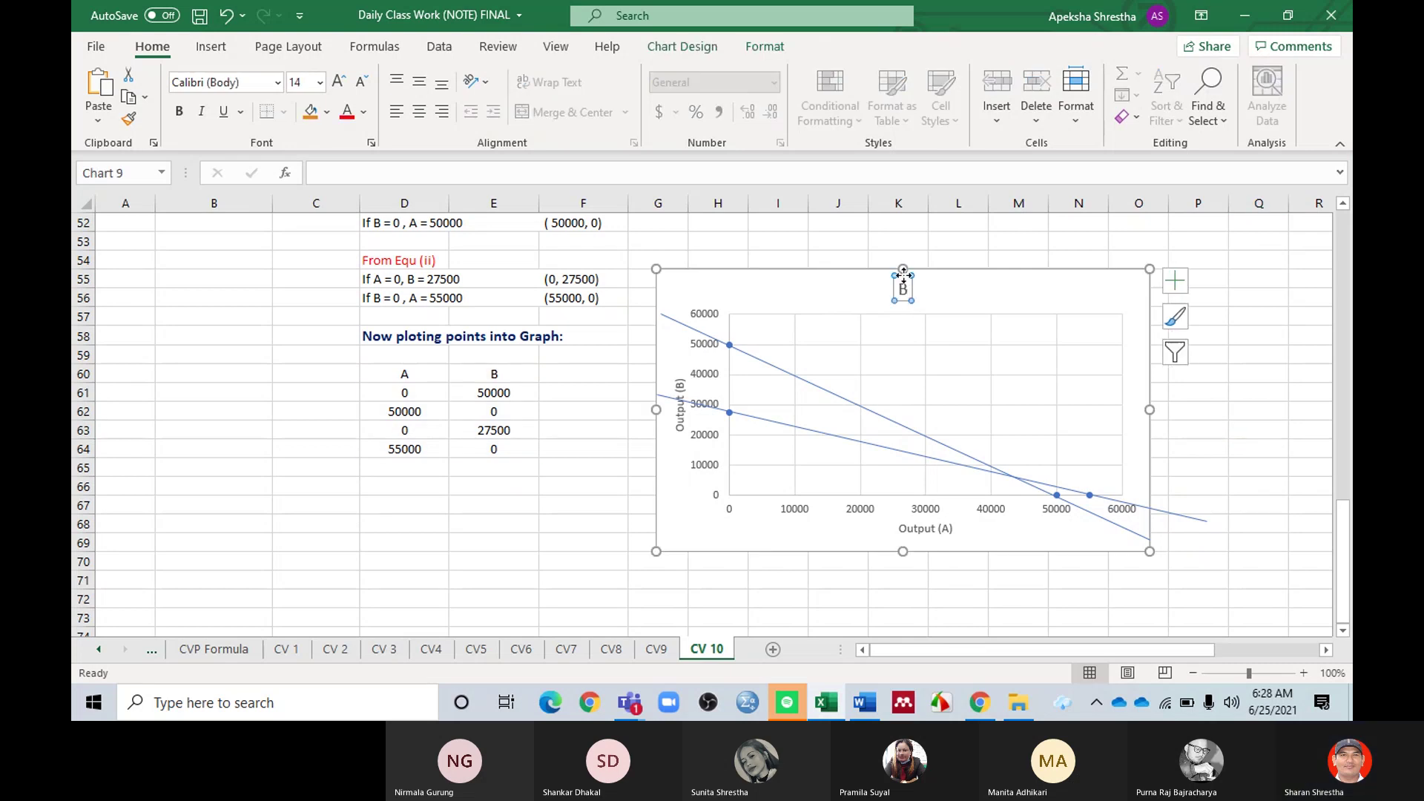
drag(906, 280, 1021, 460)
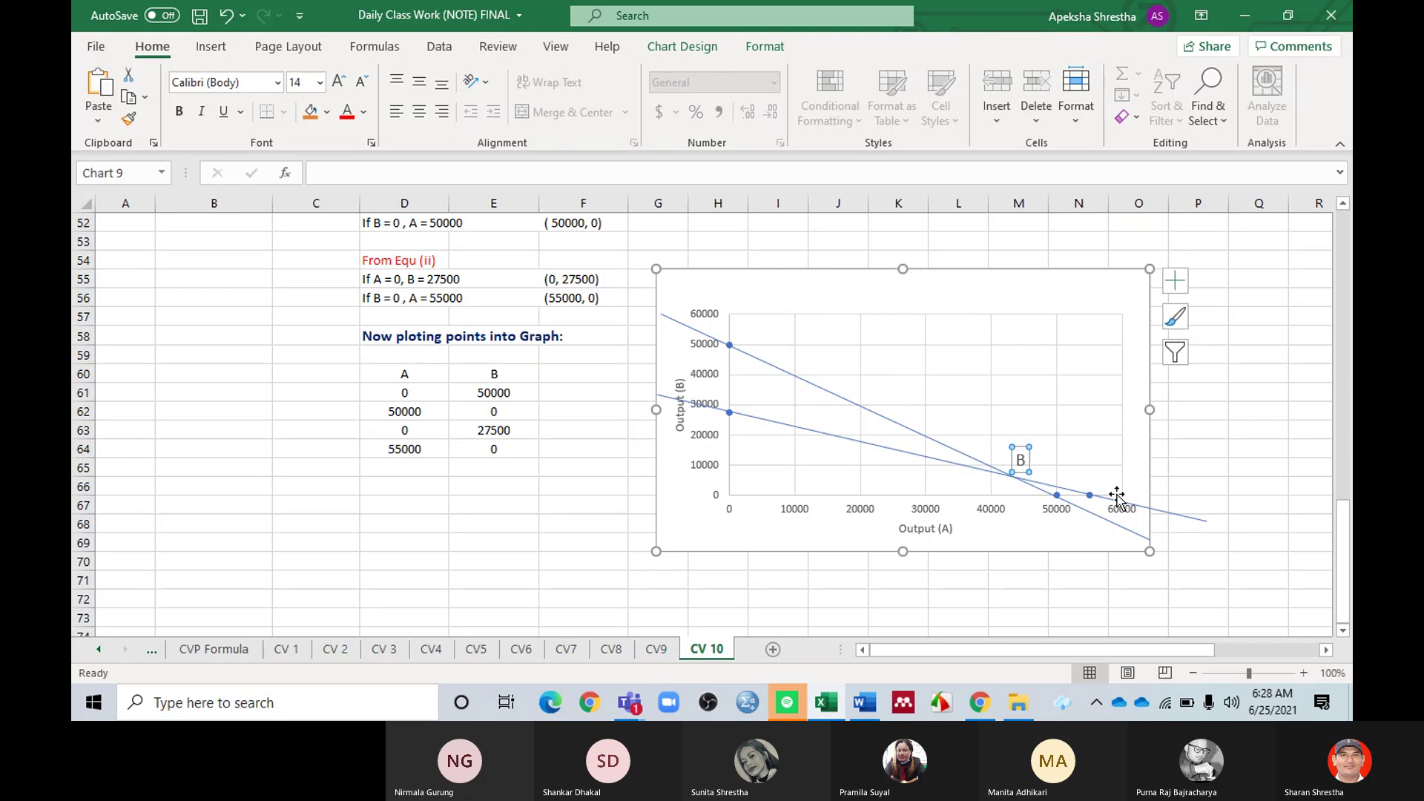
click(1254, 482)
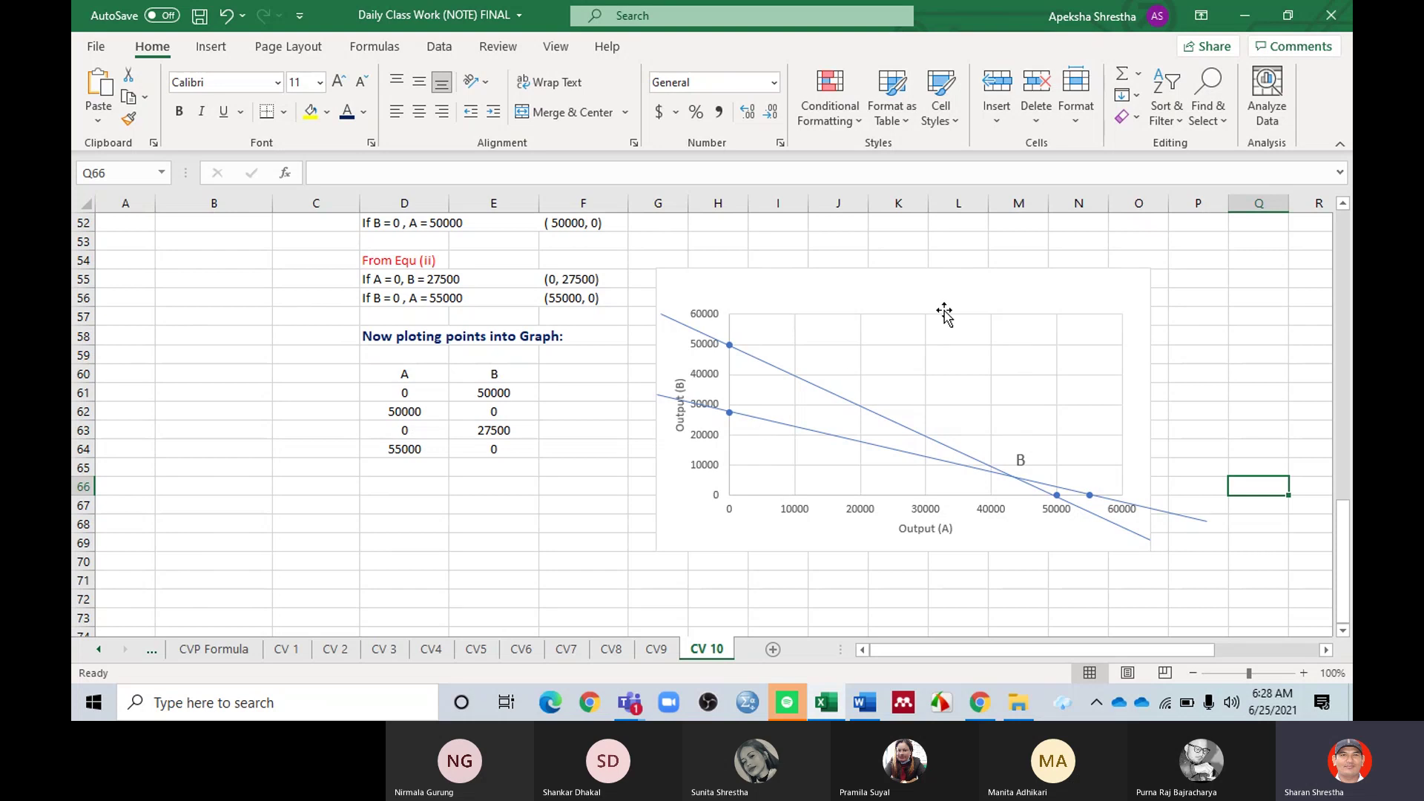
scroll(945, 315, down, 1)
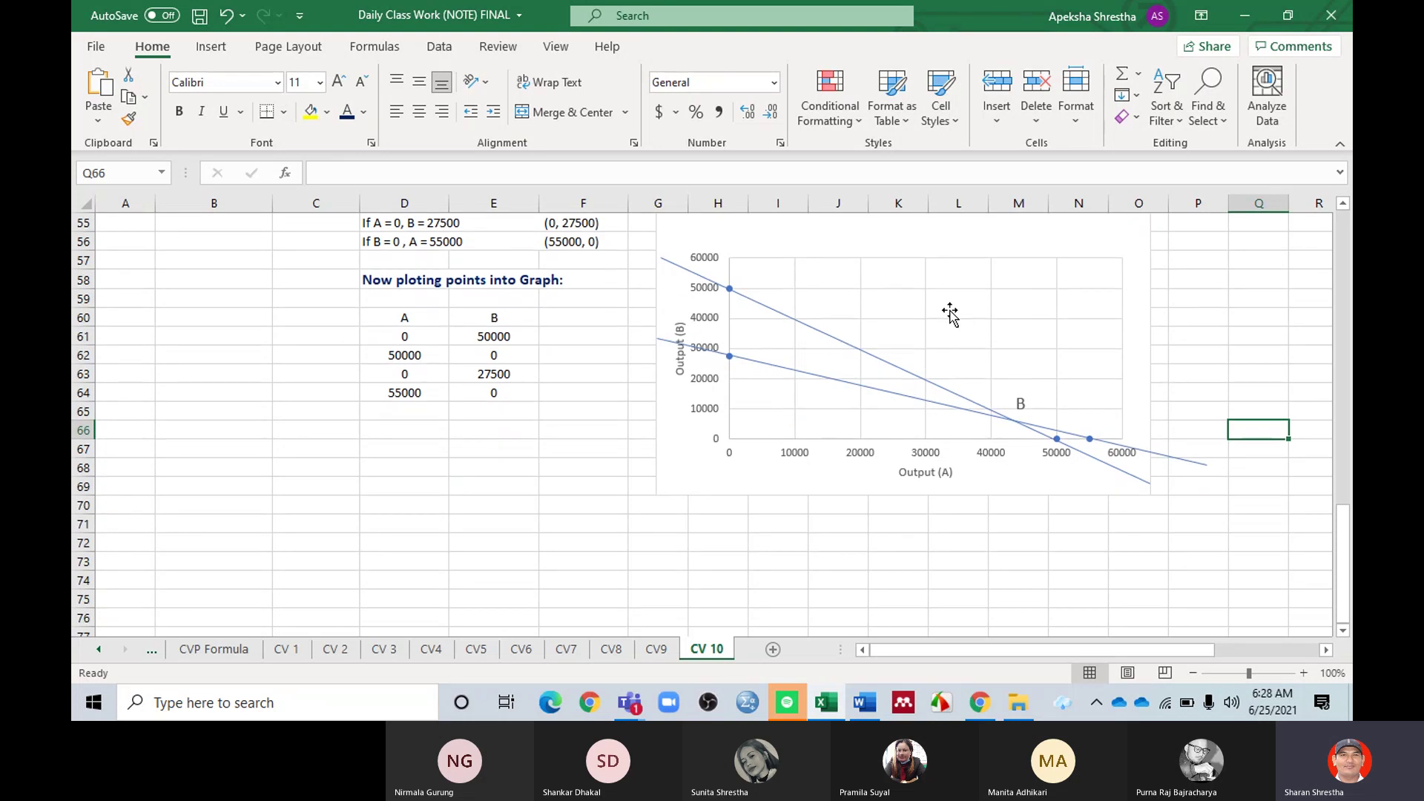
scroll(947, 312, up, 1)
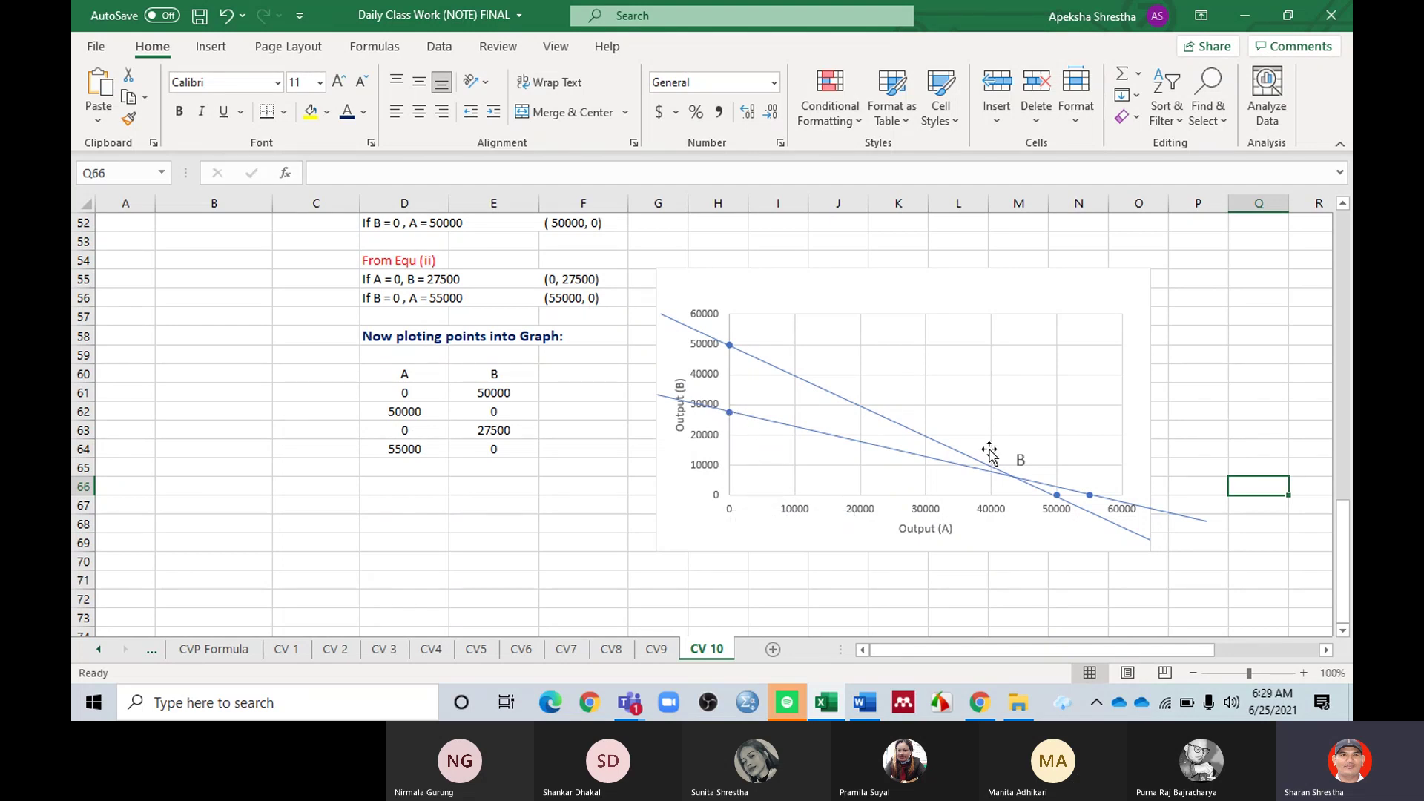
click(1021, 457)
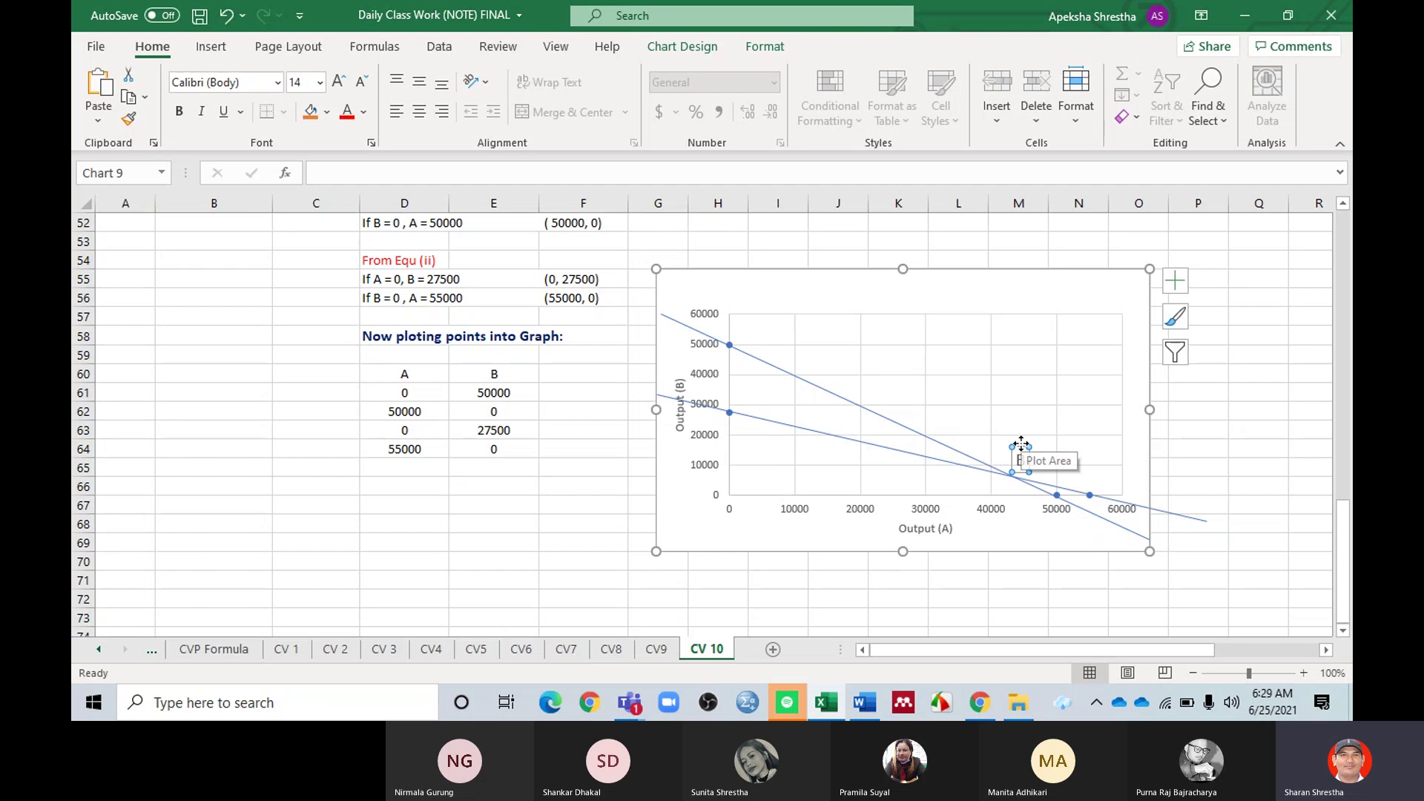
click(1022, 443)
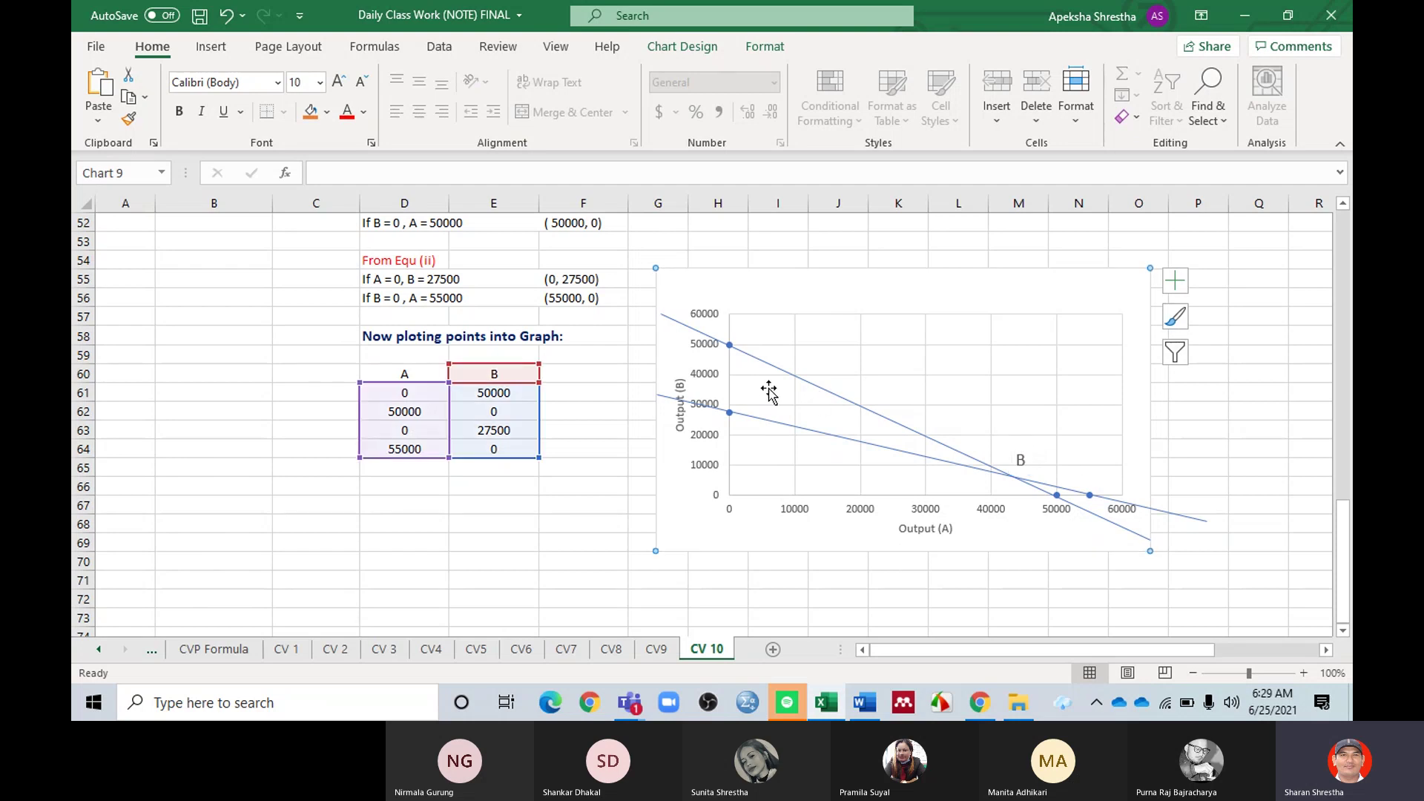
click(1019, 453)
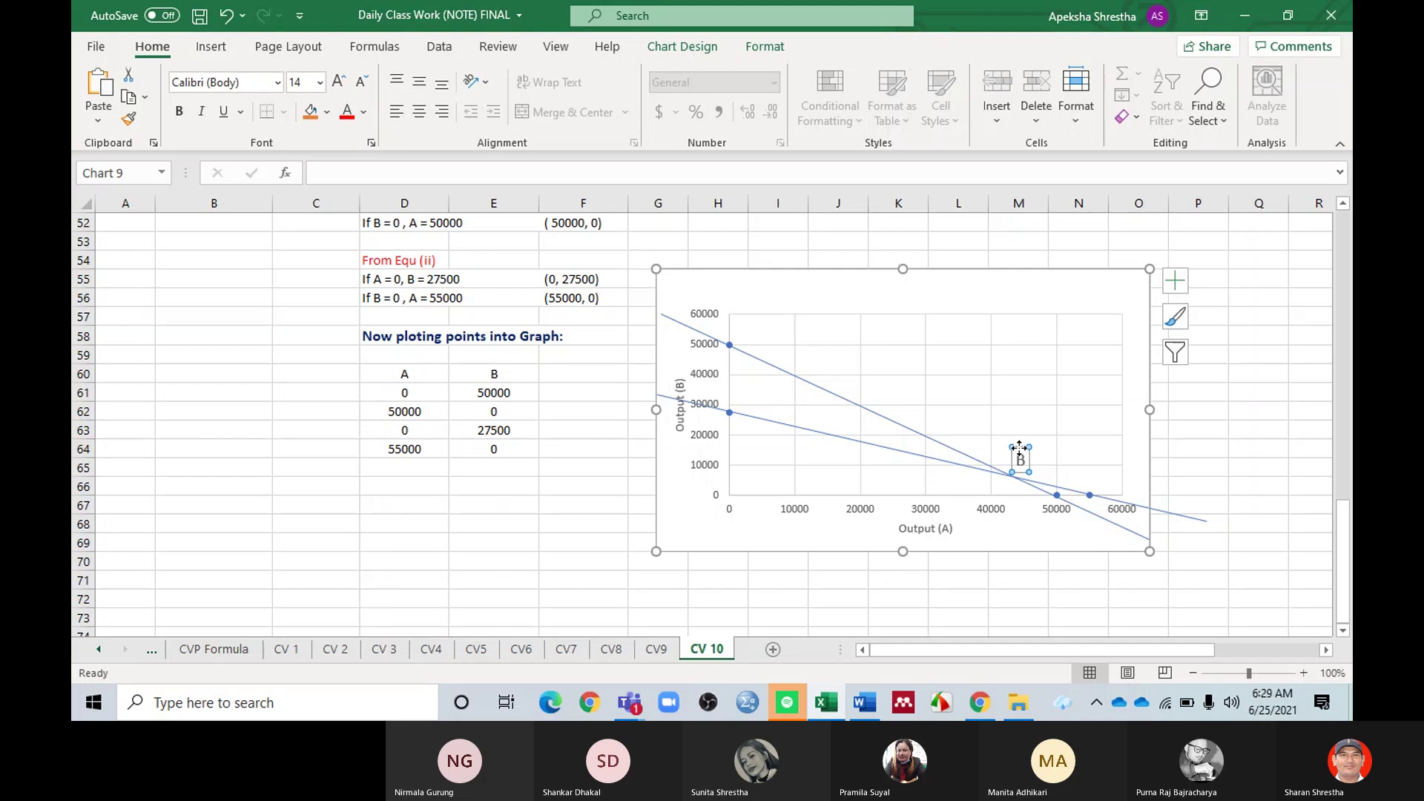
click(1019, 448)
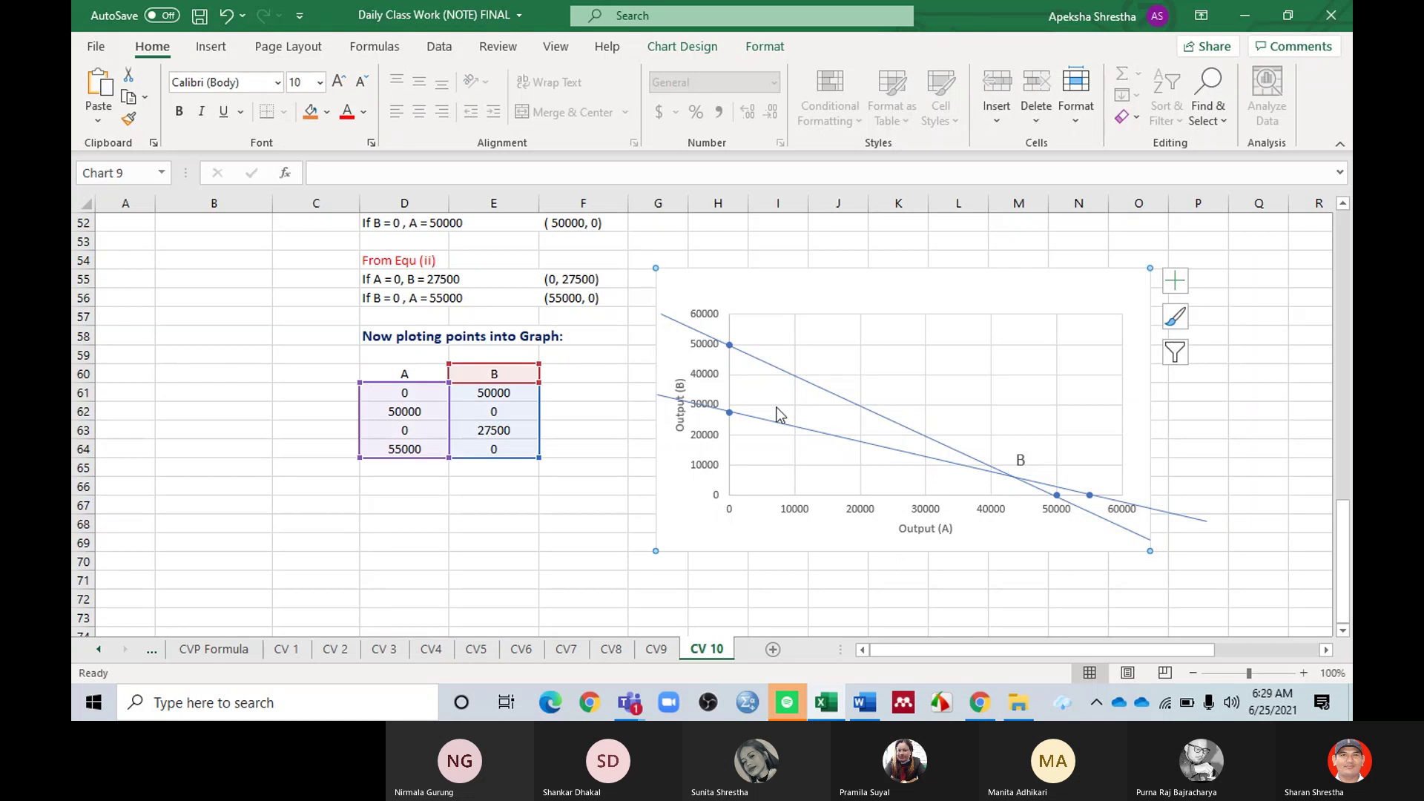
click(1021, 458)
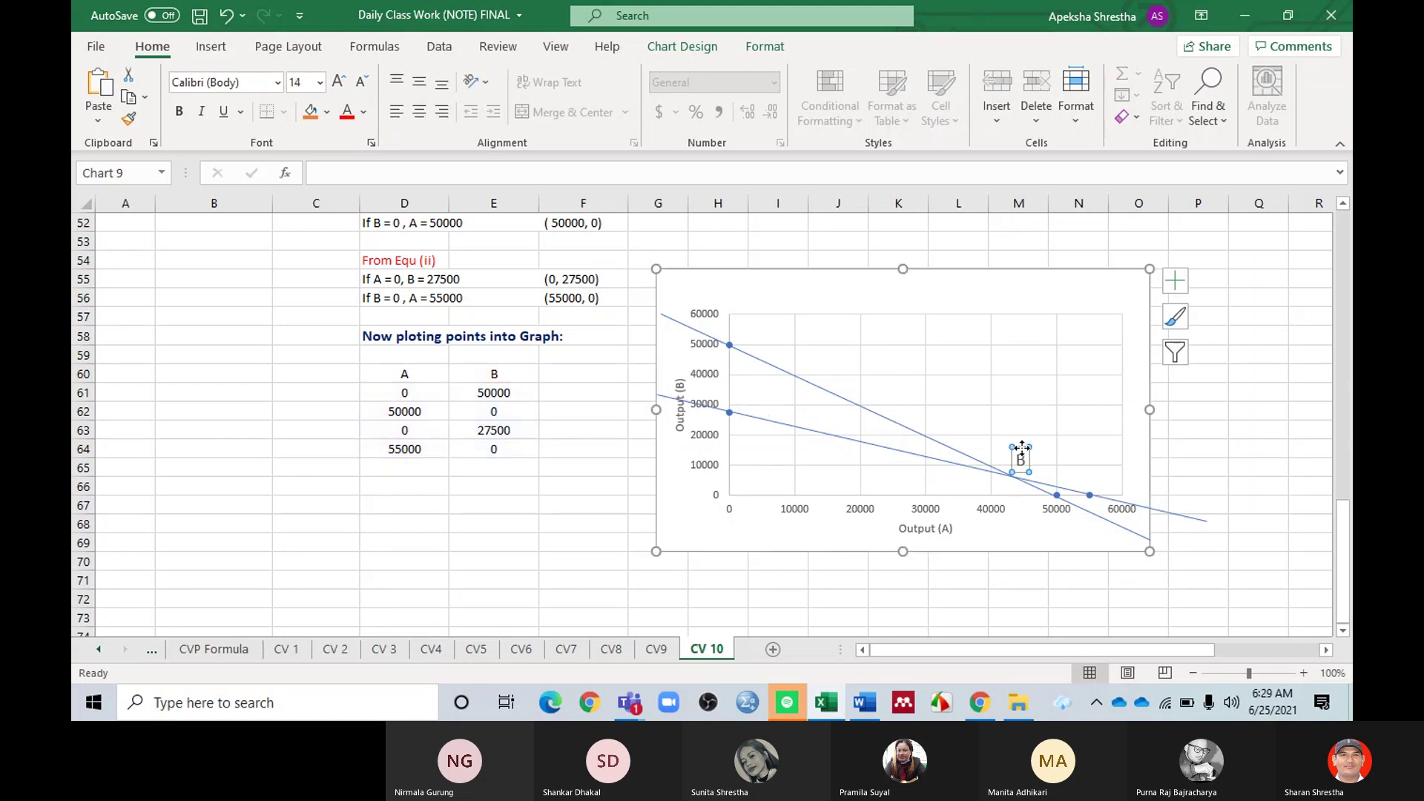
click(1016, 451)
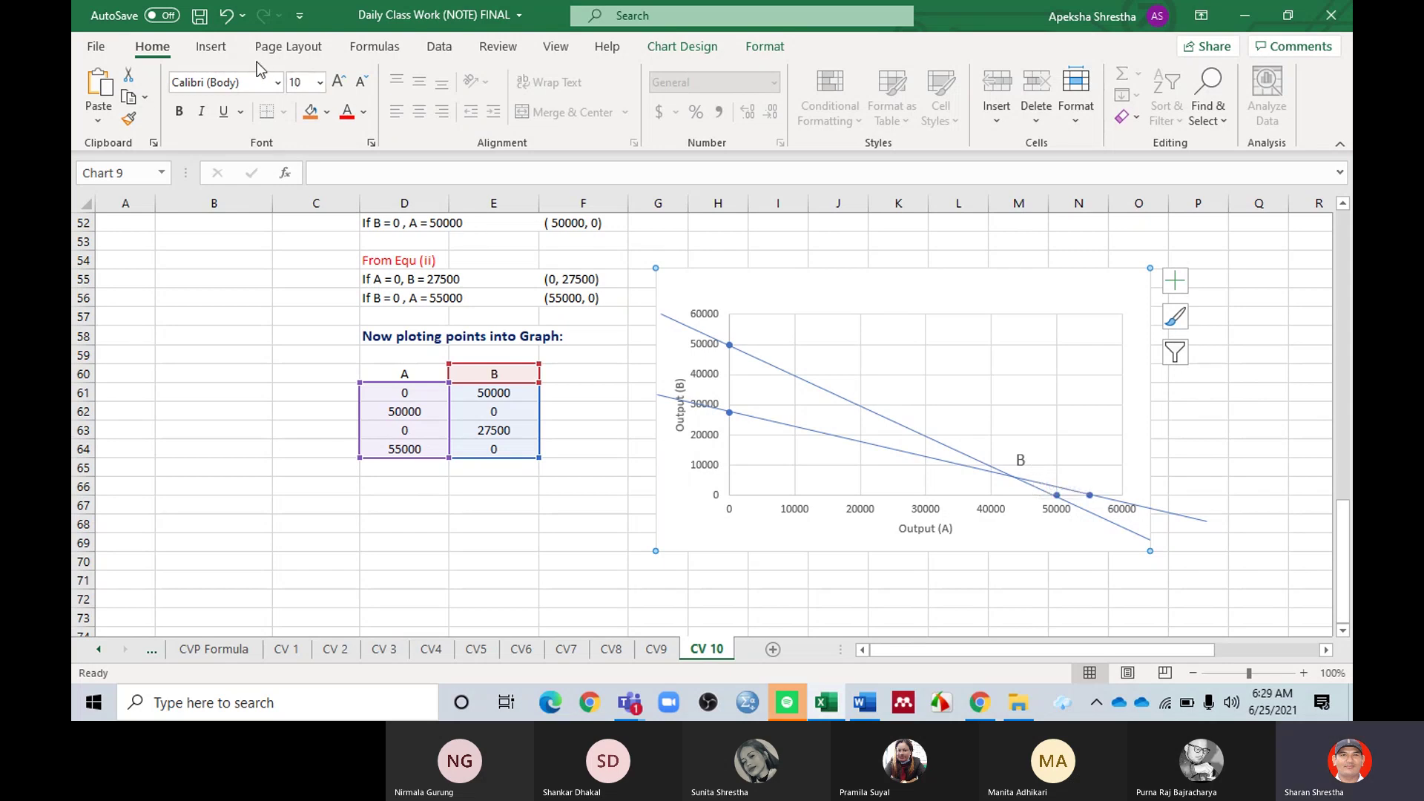
Step: Add a small text box containing "P" in the empty area below the A and B points table
click(211, 46)
click(295, 107)
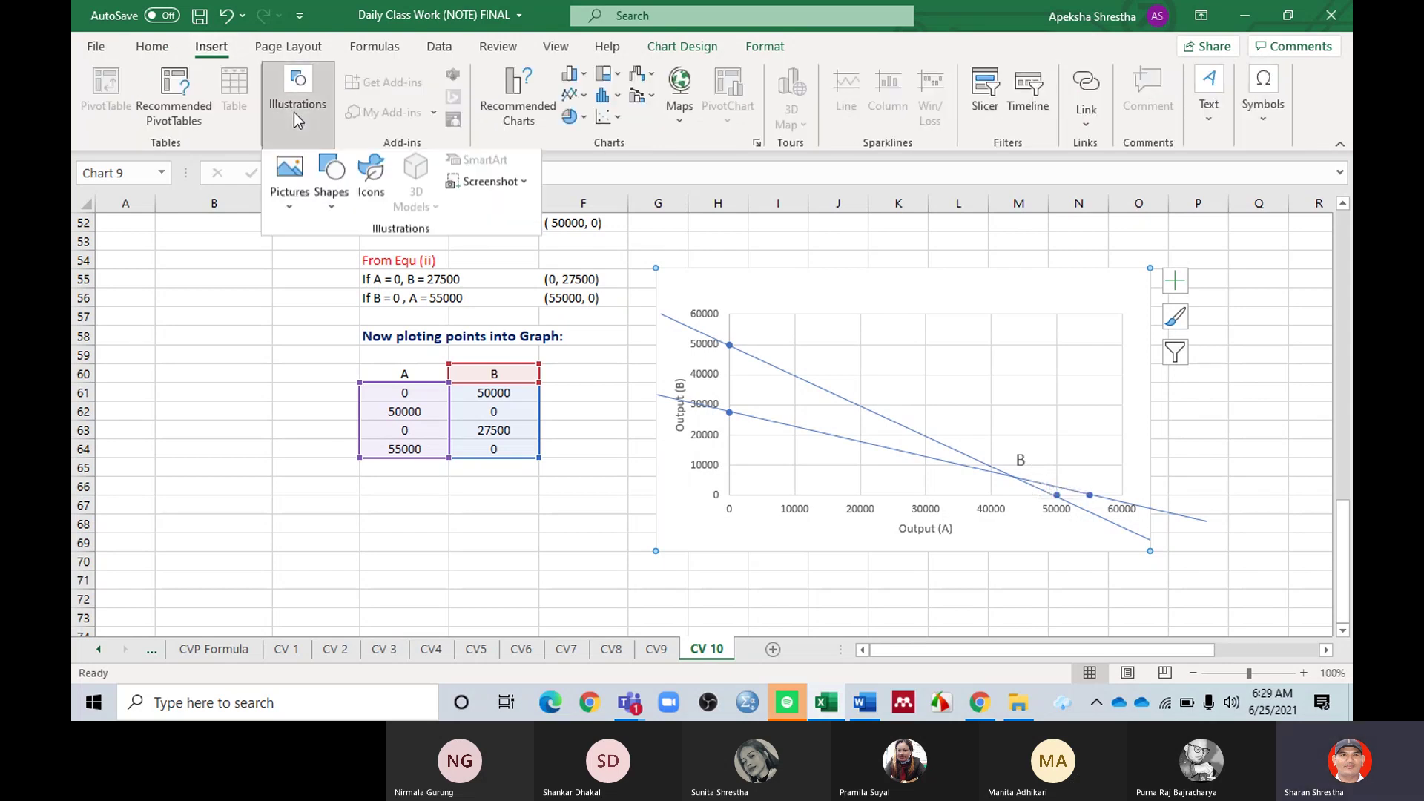
click(335, 208)
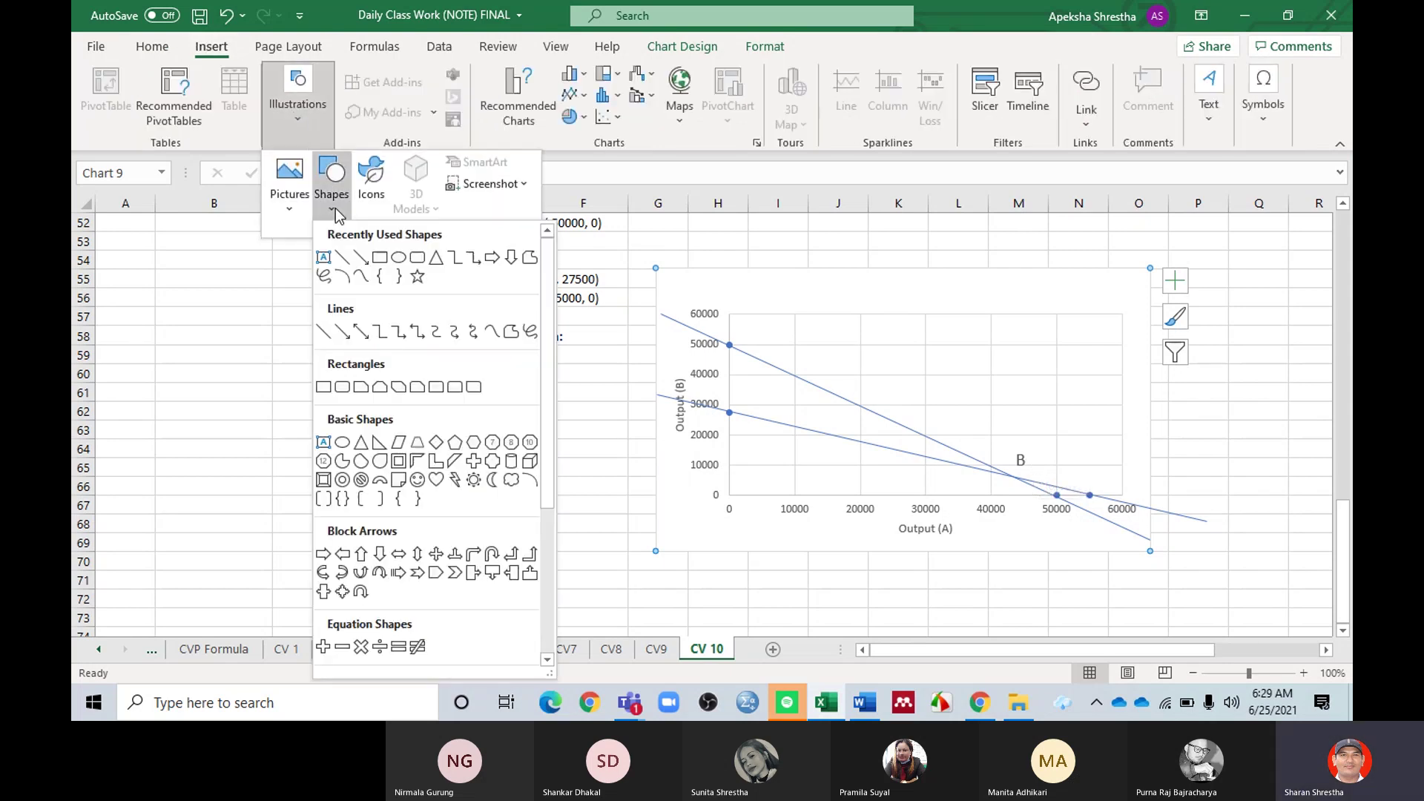
click(322, 257)
click(467, 504)
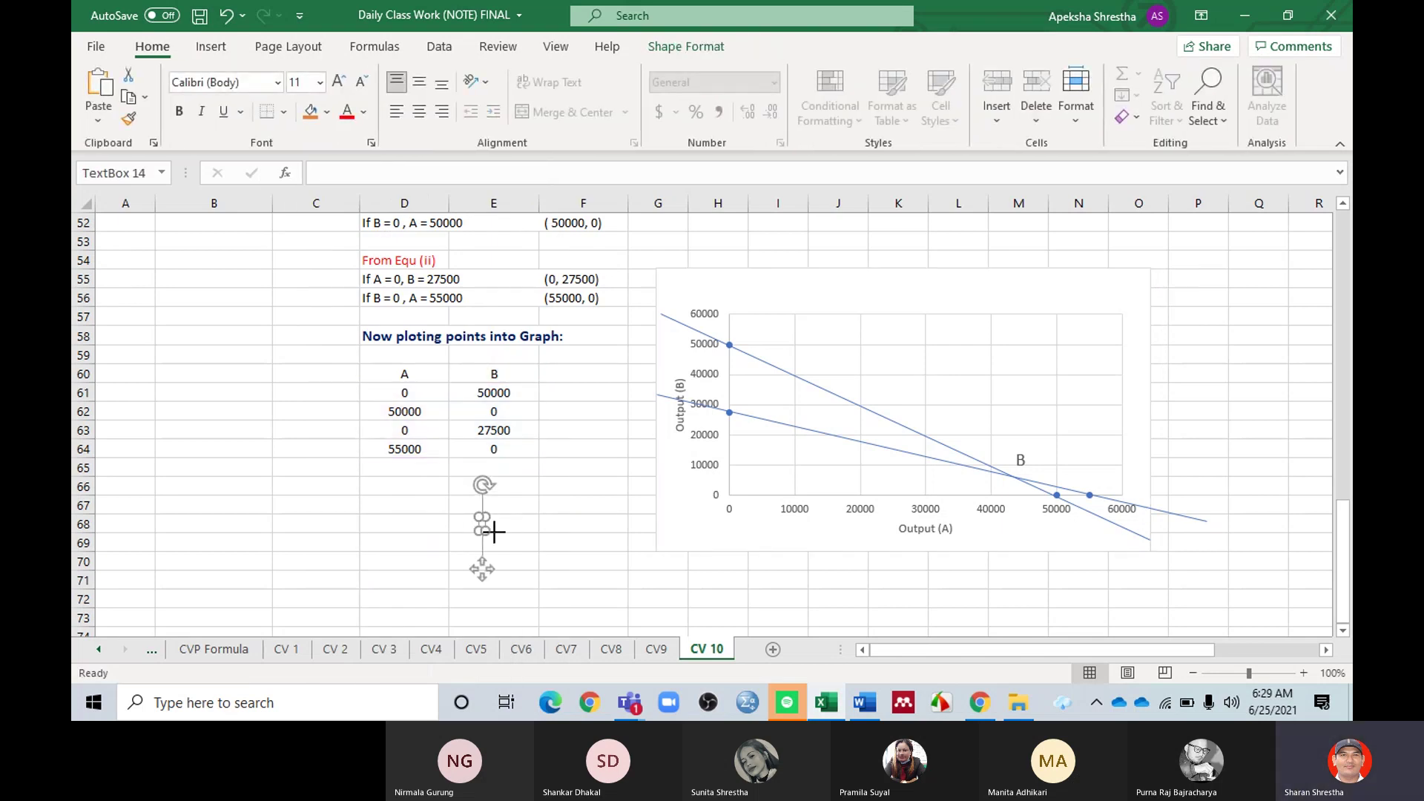
drag(492, 534, 507, 529)
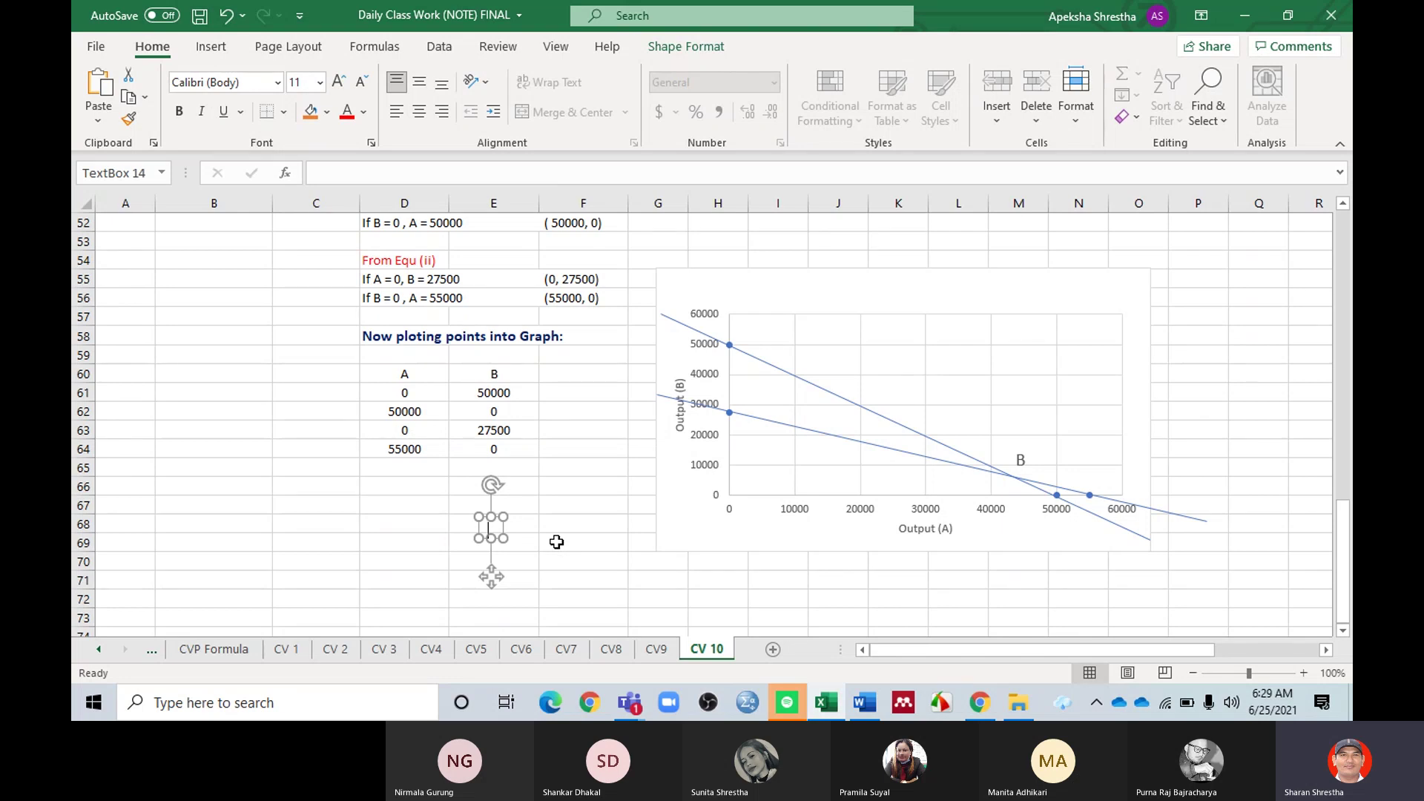
text(P)
click(512, 544)
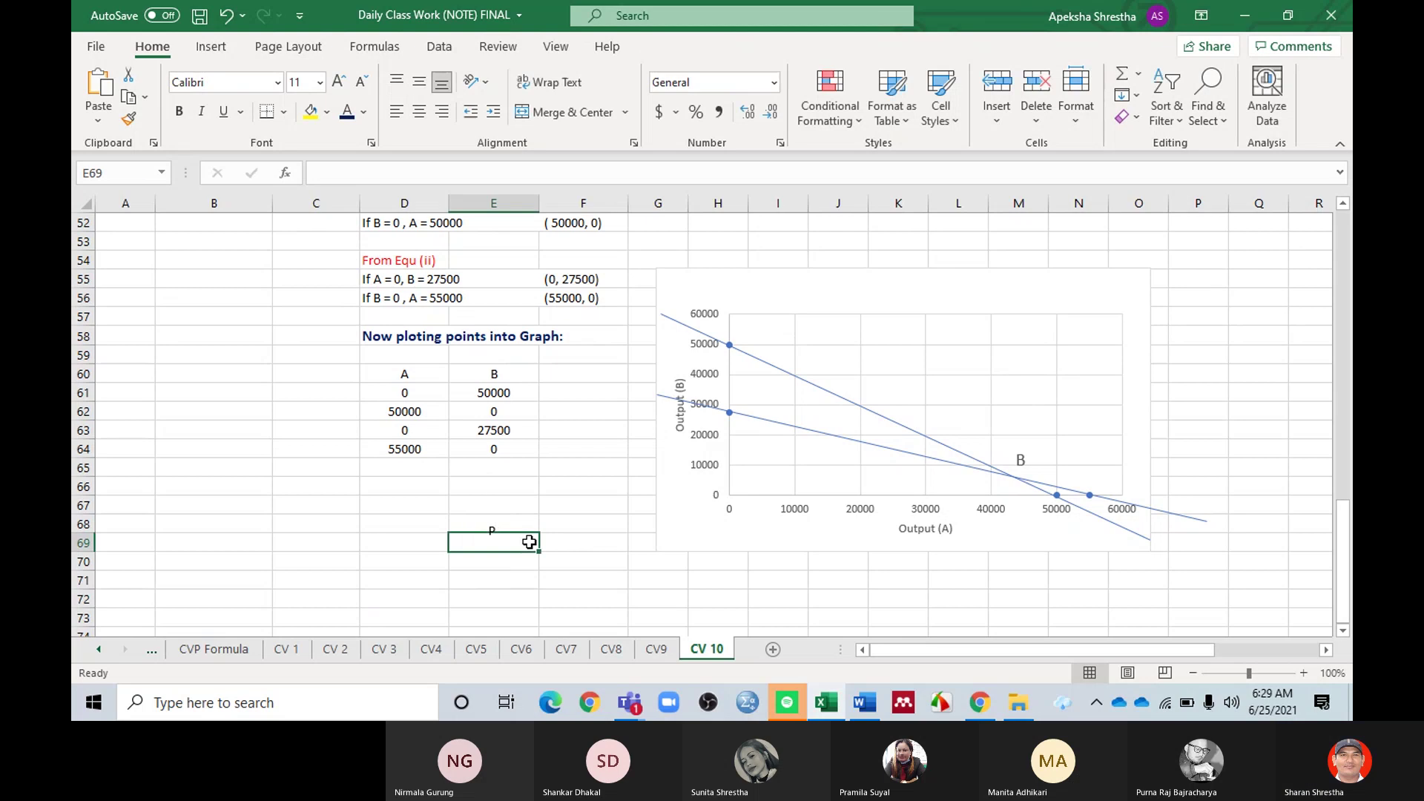
Step: Move the "P" text box onto the chart beside the (0, 27500) point and close the formatting pane
click(497, 529)
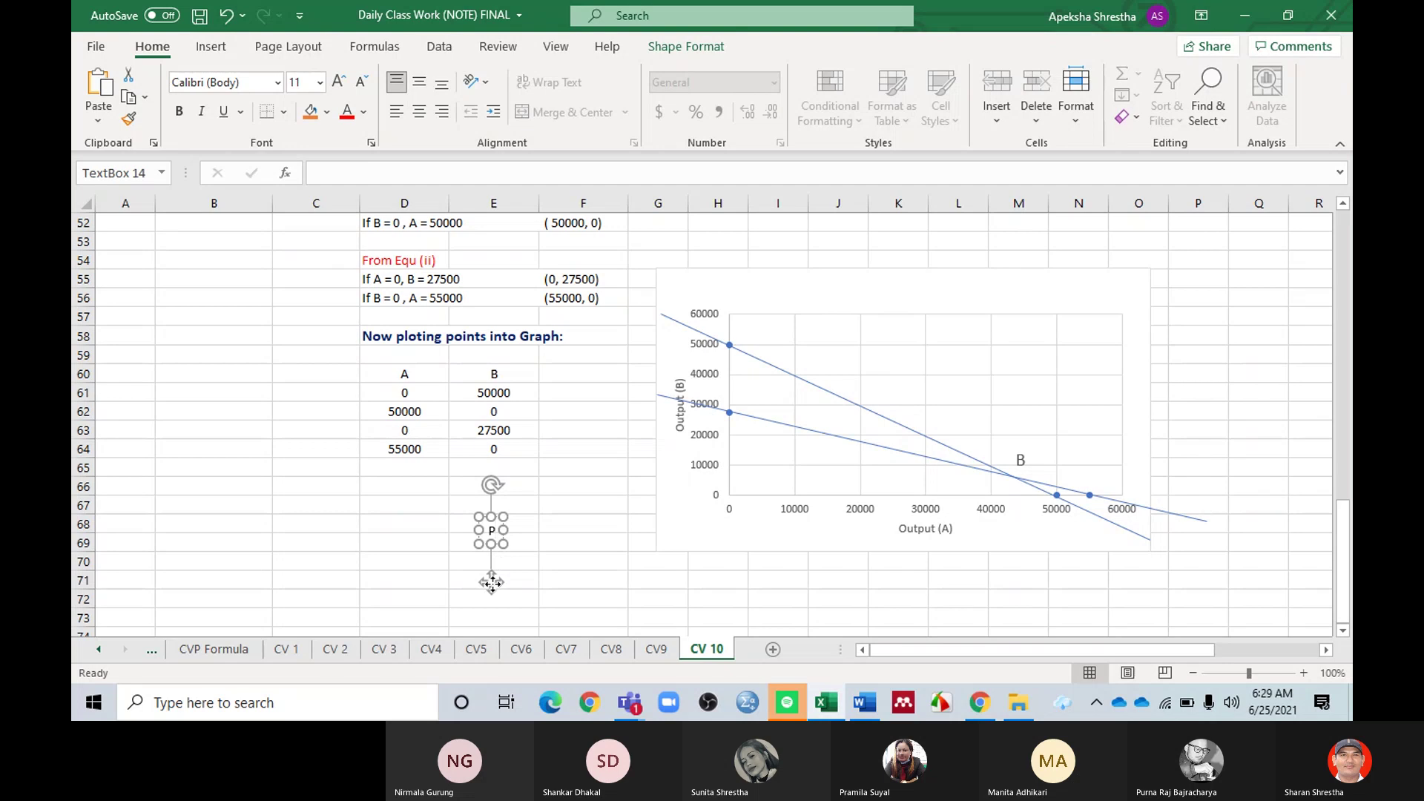
drag(492, 581, 736, 457)
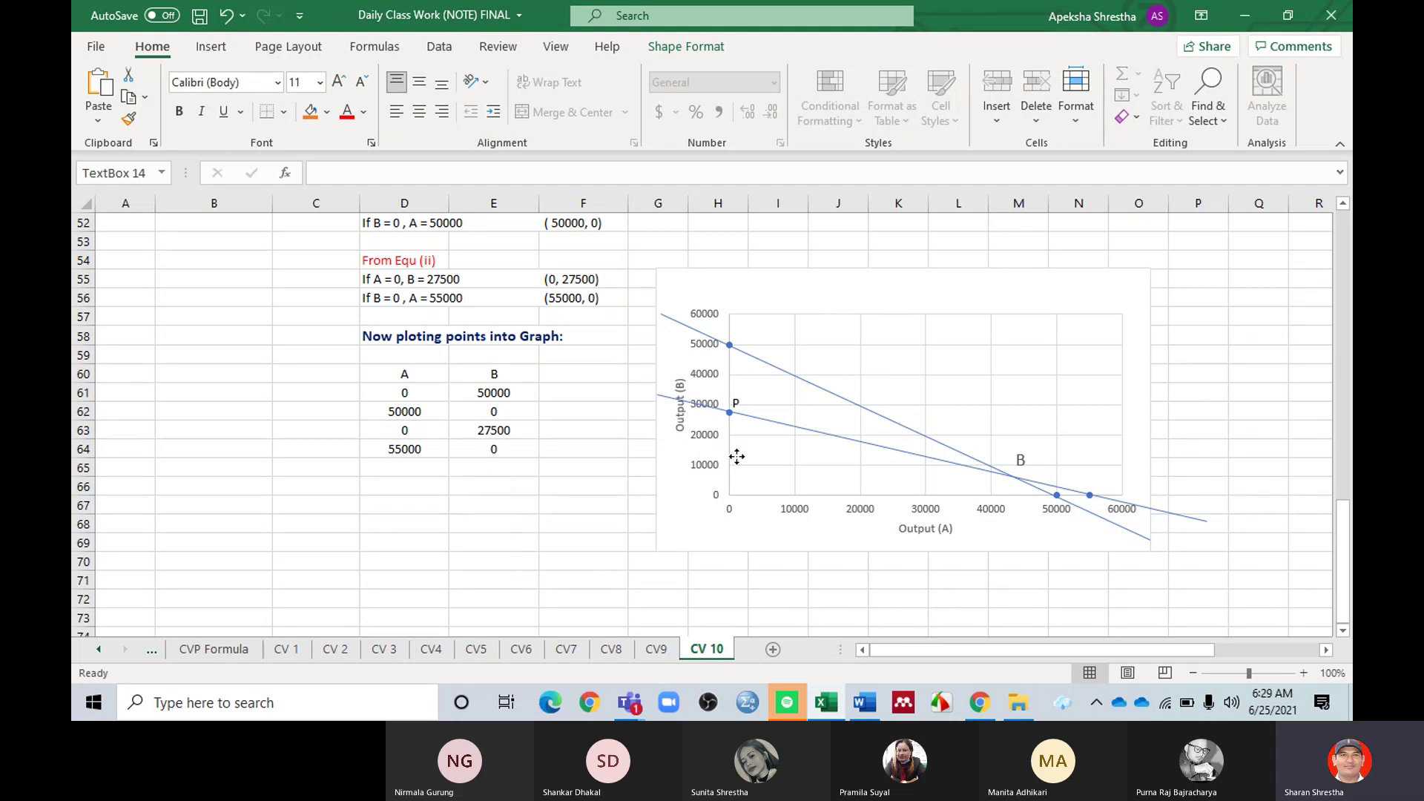
click(912, 356)
double_click(738, 400)
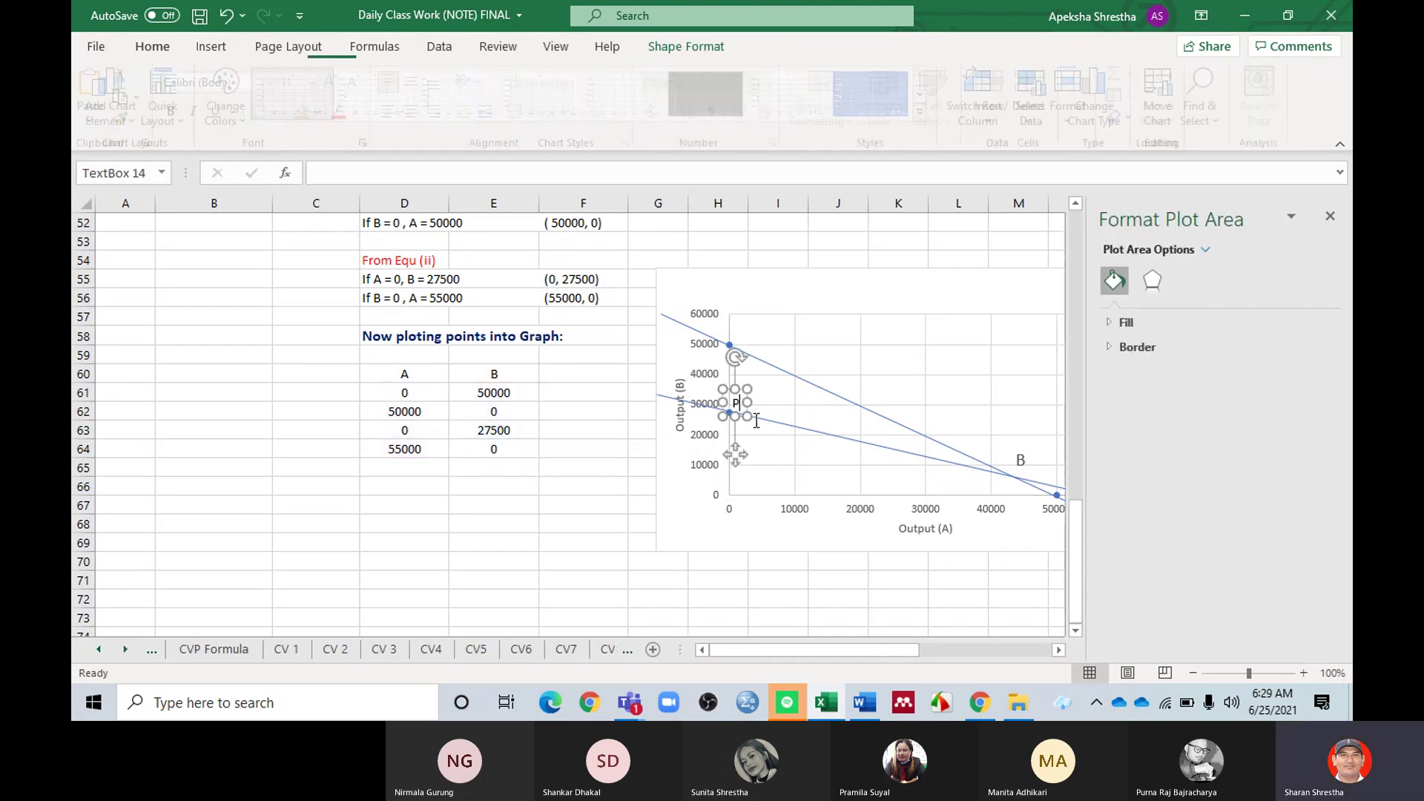
click(820, 614)
click(979, 597)
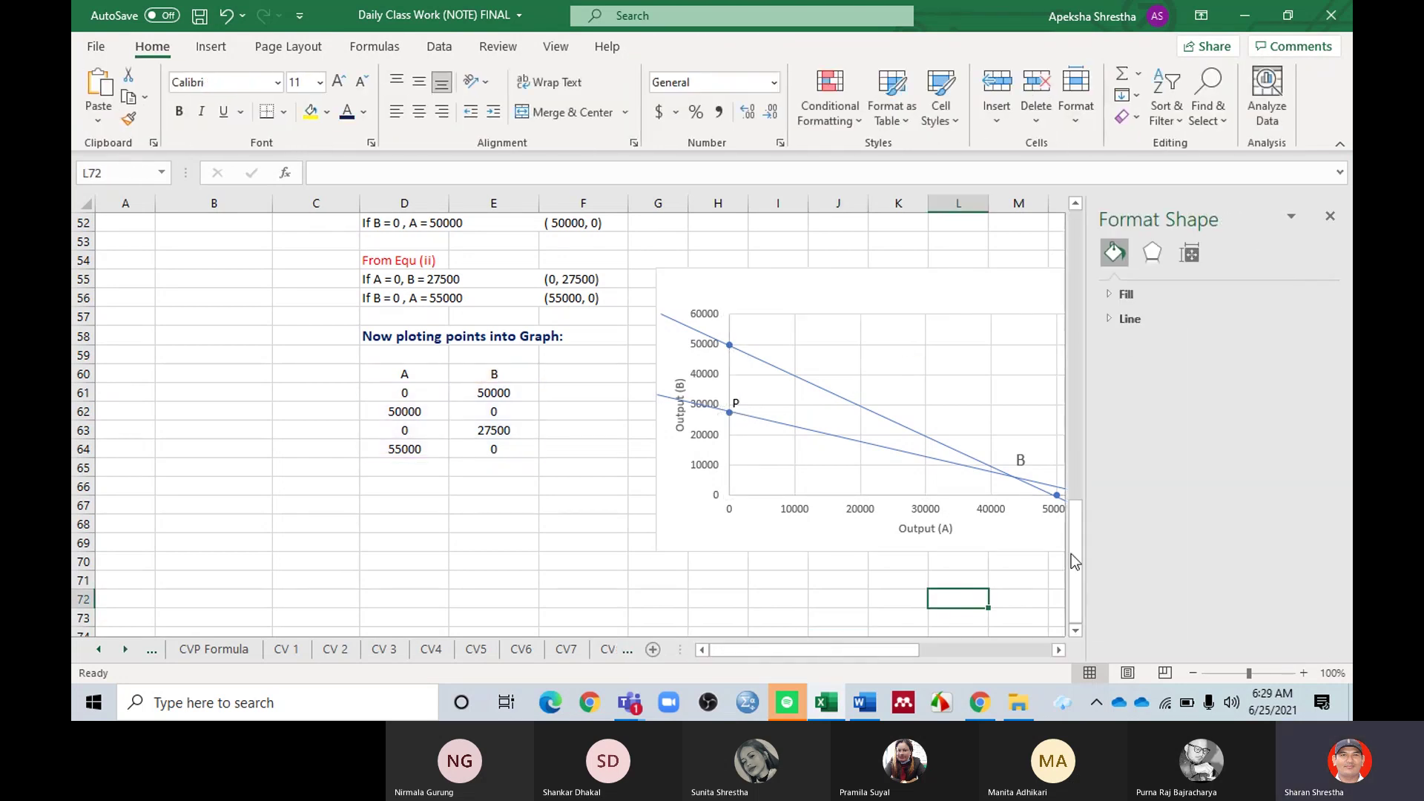
click(1330, 217)
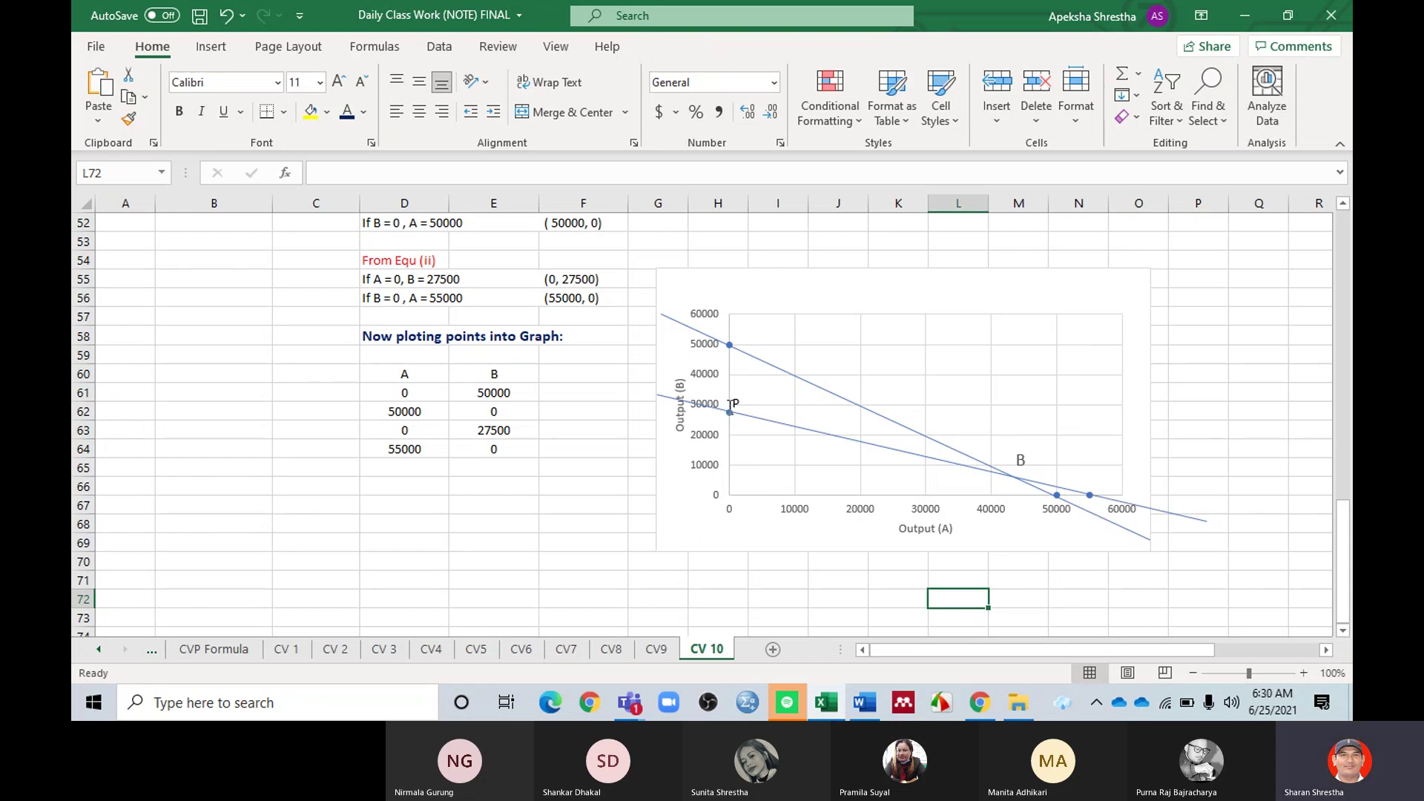
Step: Enter the corner point "P (0, 27500)" in cell I72 below the chart
scroll(787, 527, down, 2)
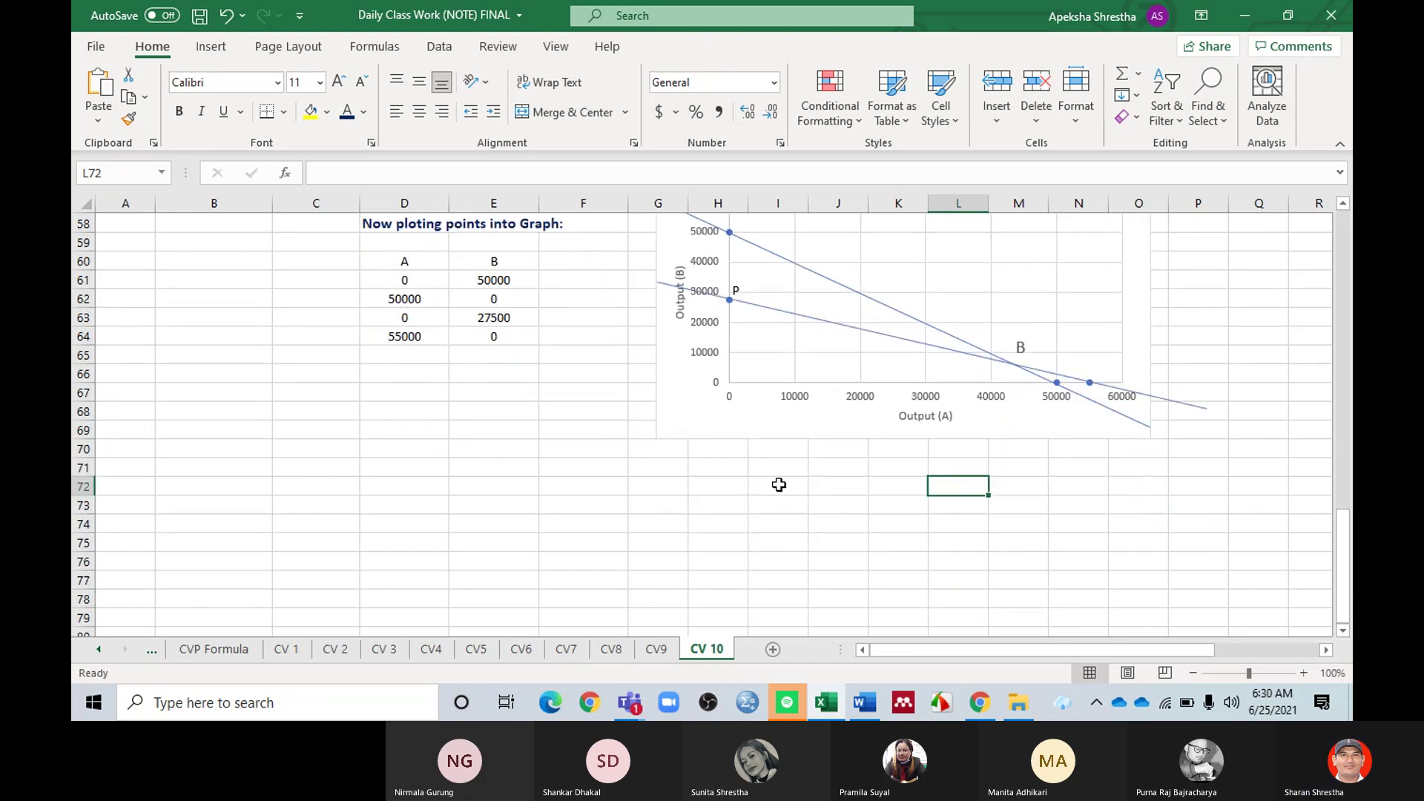
click(779, 485)
text(P (0, 2)
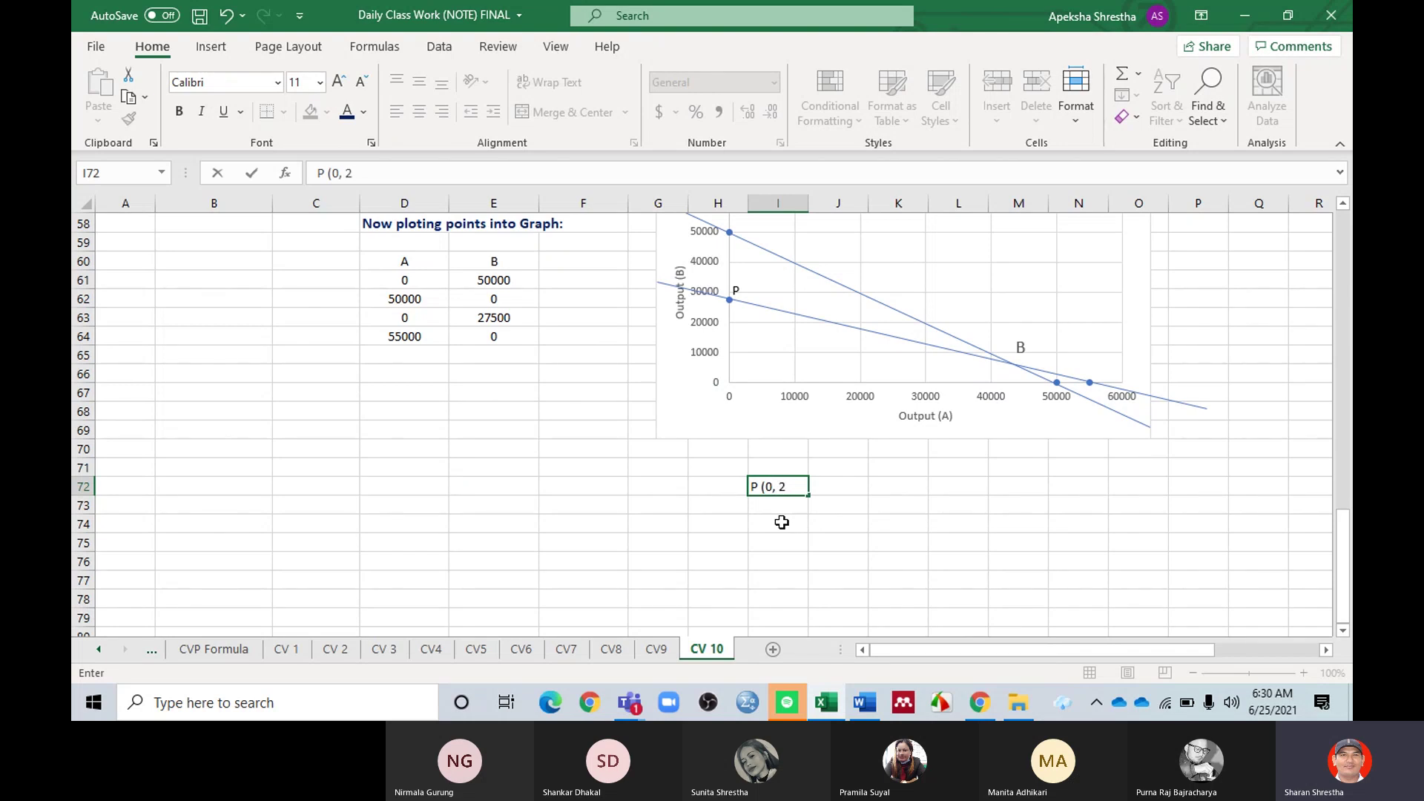
text(00))
click(782, 522)
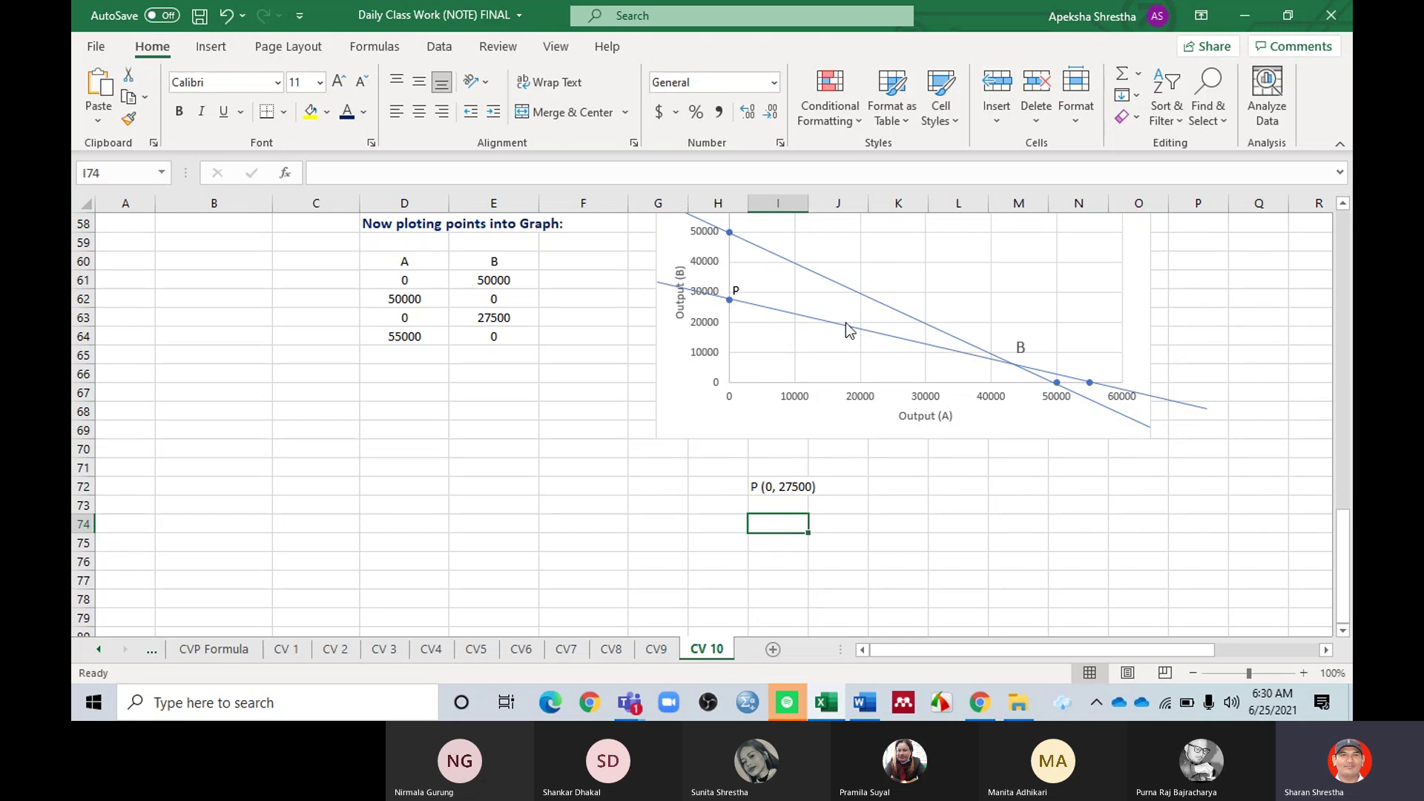
Step: Replace the chart title above the intersection of the two constraint lines with "Q" and set its font size to 12
click(1019, 347)
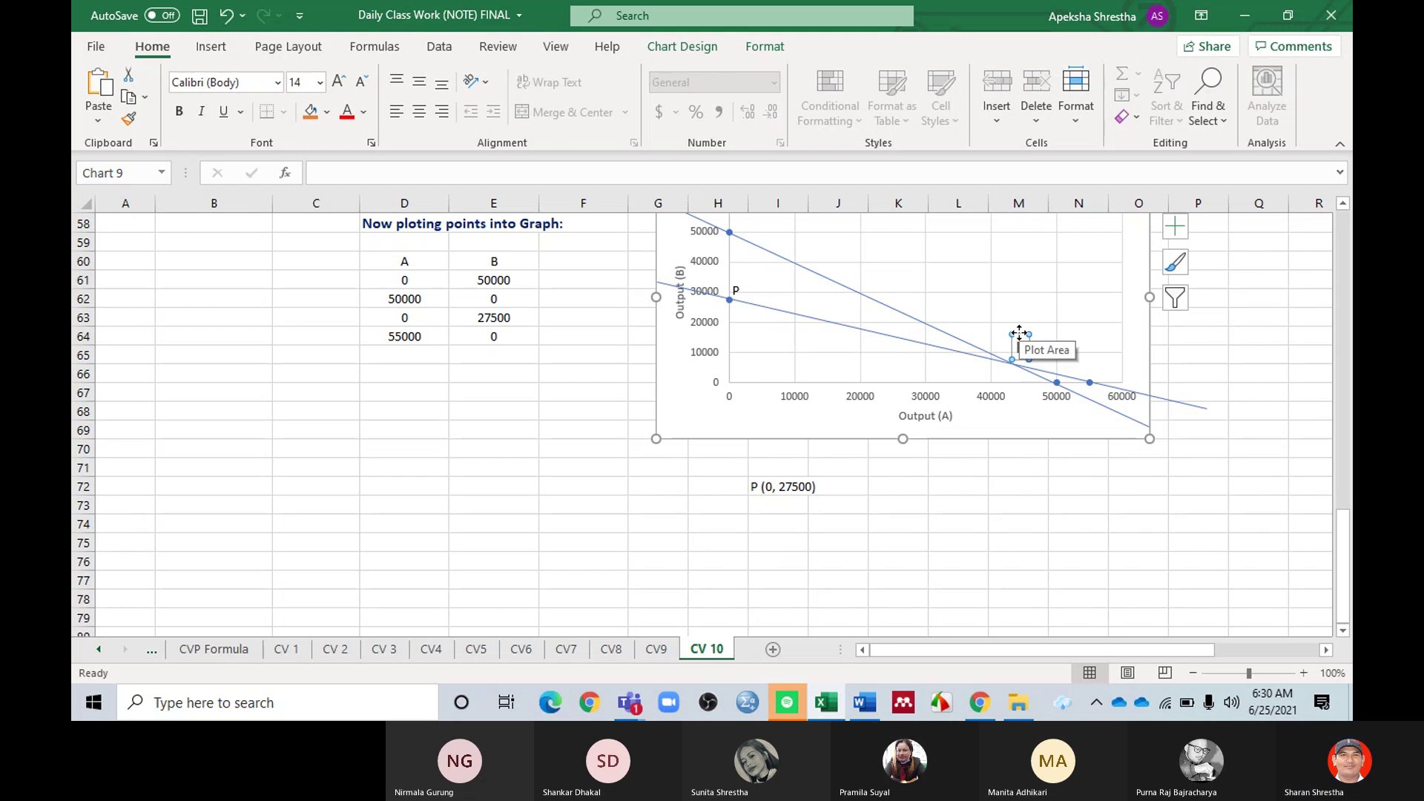
click(1022, 334)
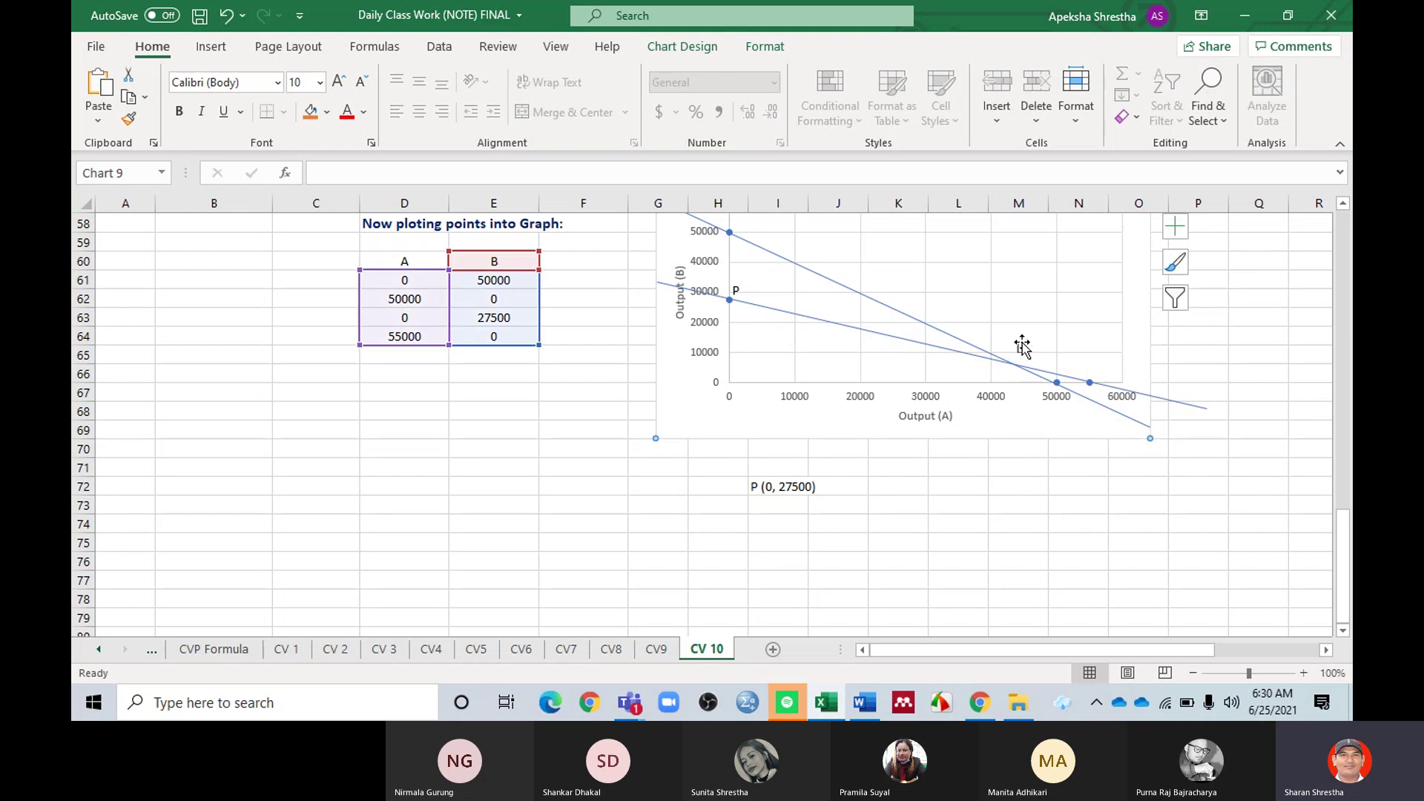
click(1021, 344)
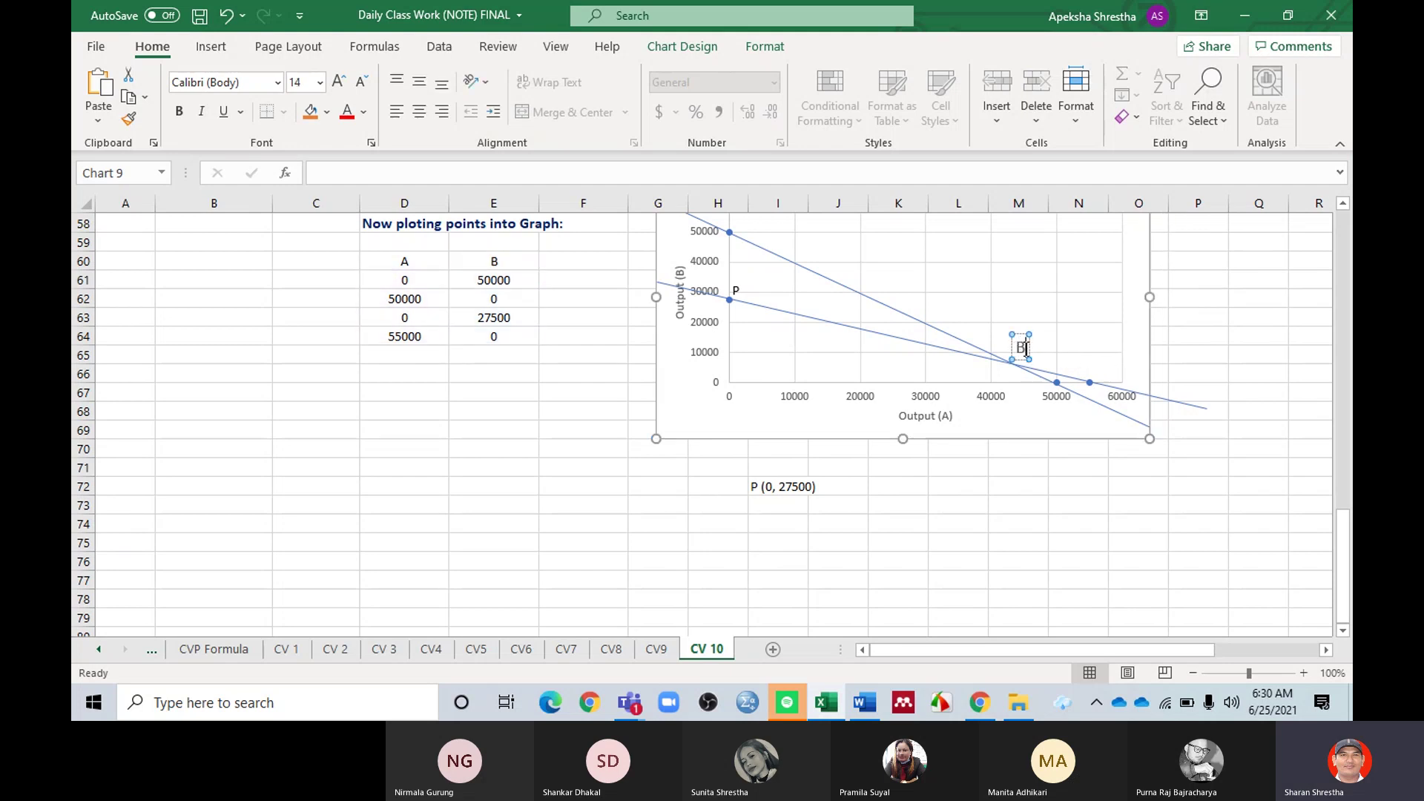
key(BackSpace)
text(Q)
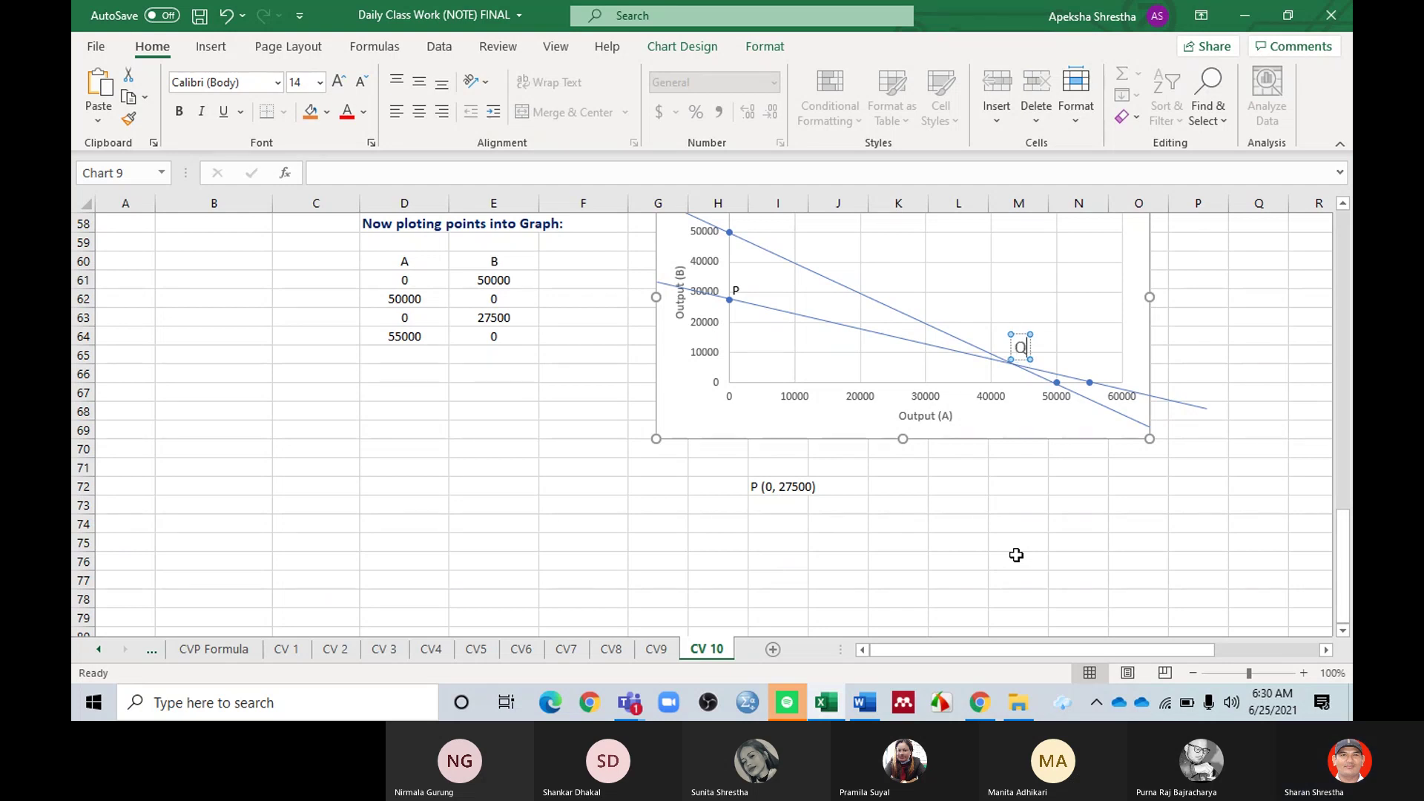
key(shift+Home)
click(995, 567)
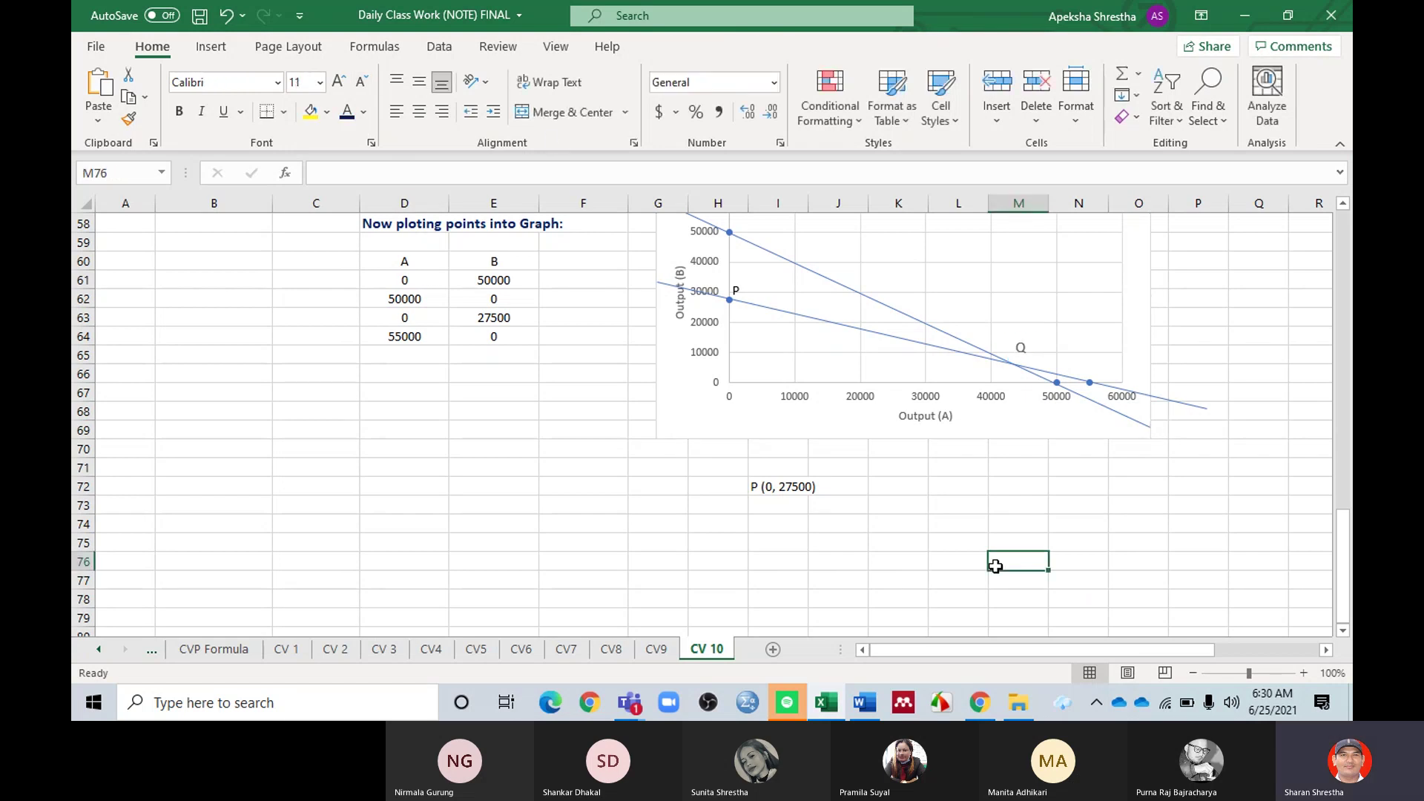
Step: Move the "Q" title slightly down so it sits just above the intersection of the constraint lines
click(1021, 346)
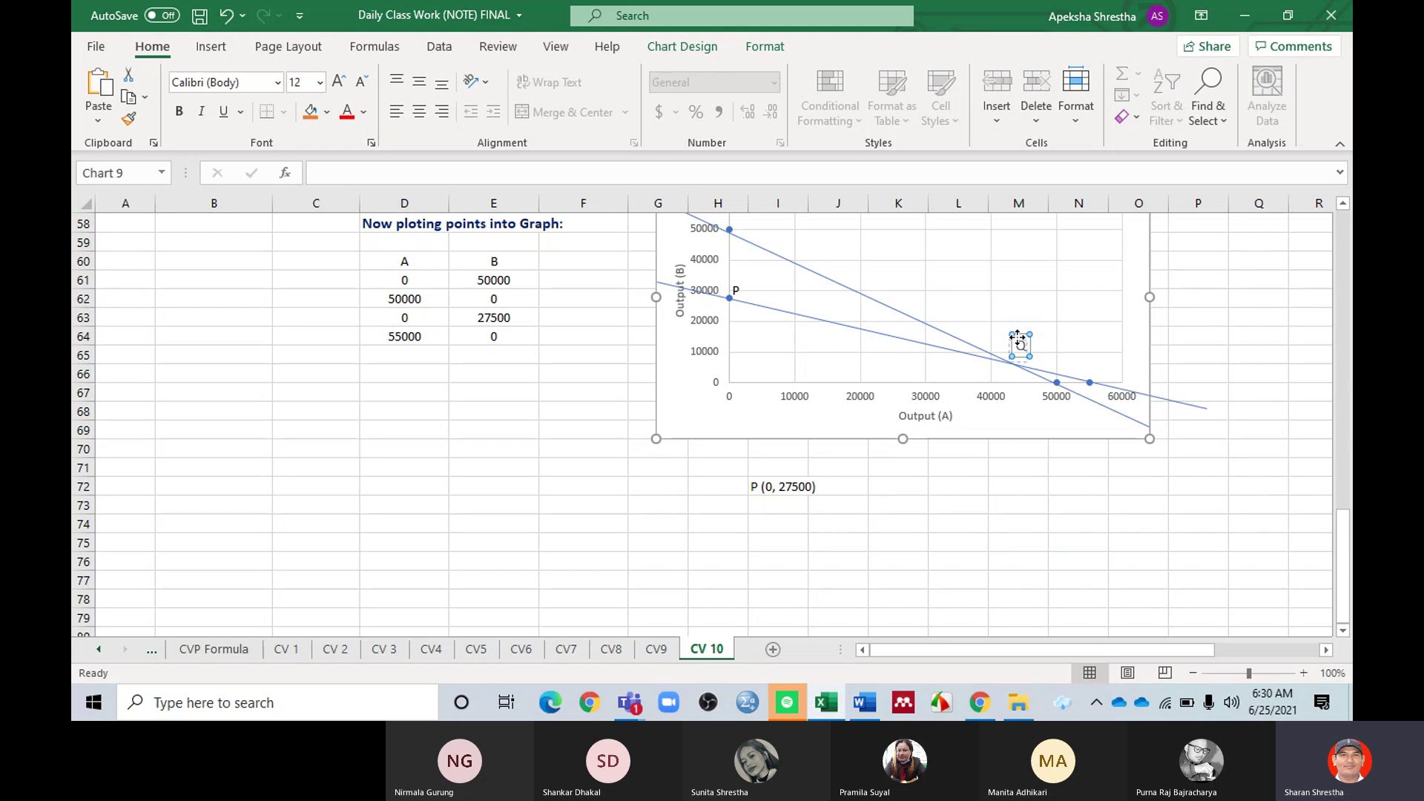
drag(1020, 333, 1017, 342)
click(1023, 464)
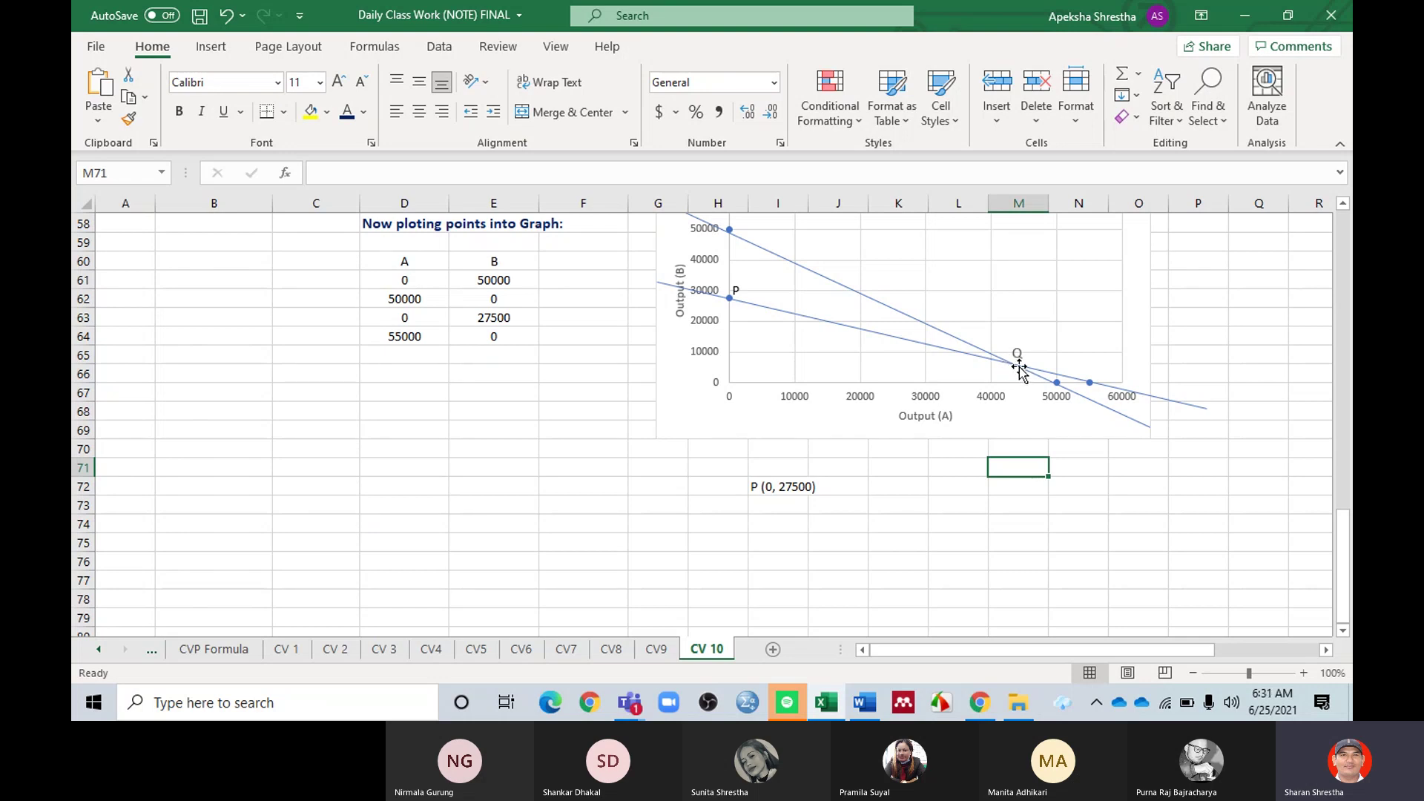
Step: Enter the corner point "Q (? , ?)" in cell I73 with its coordinates left as question marks
click(757, 506)
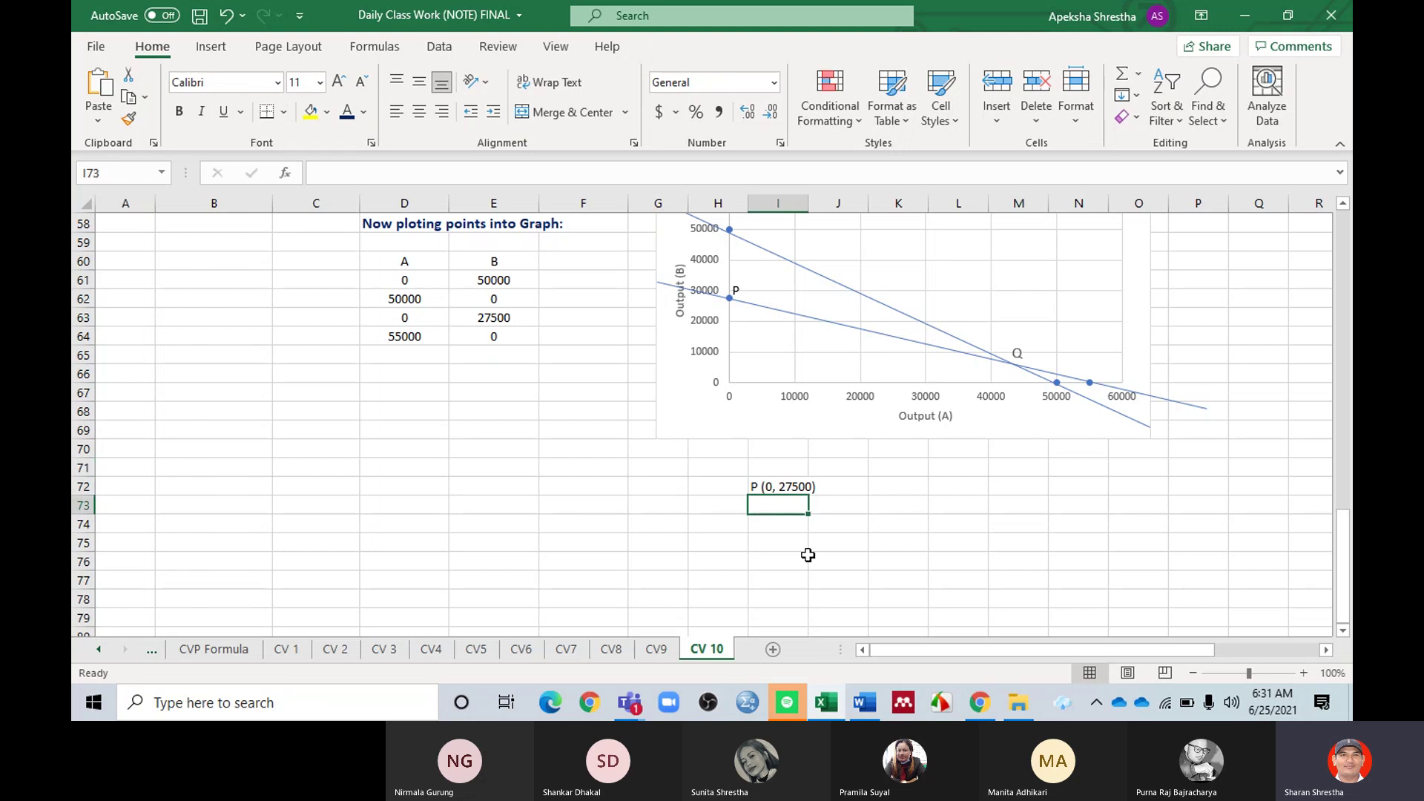
text(q)
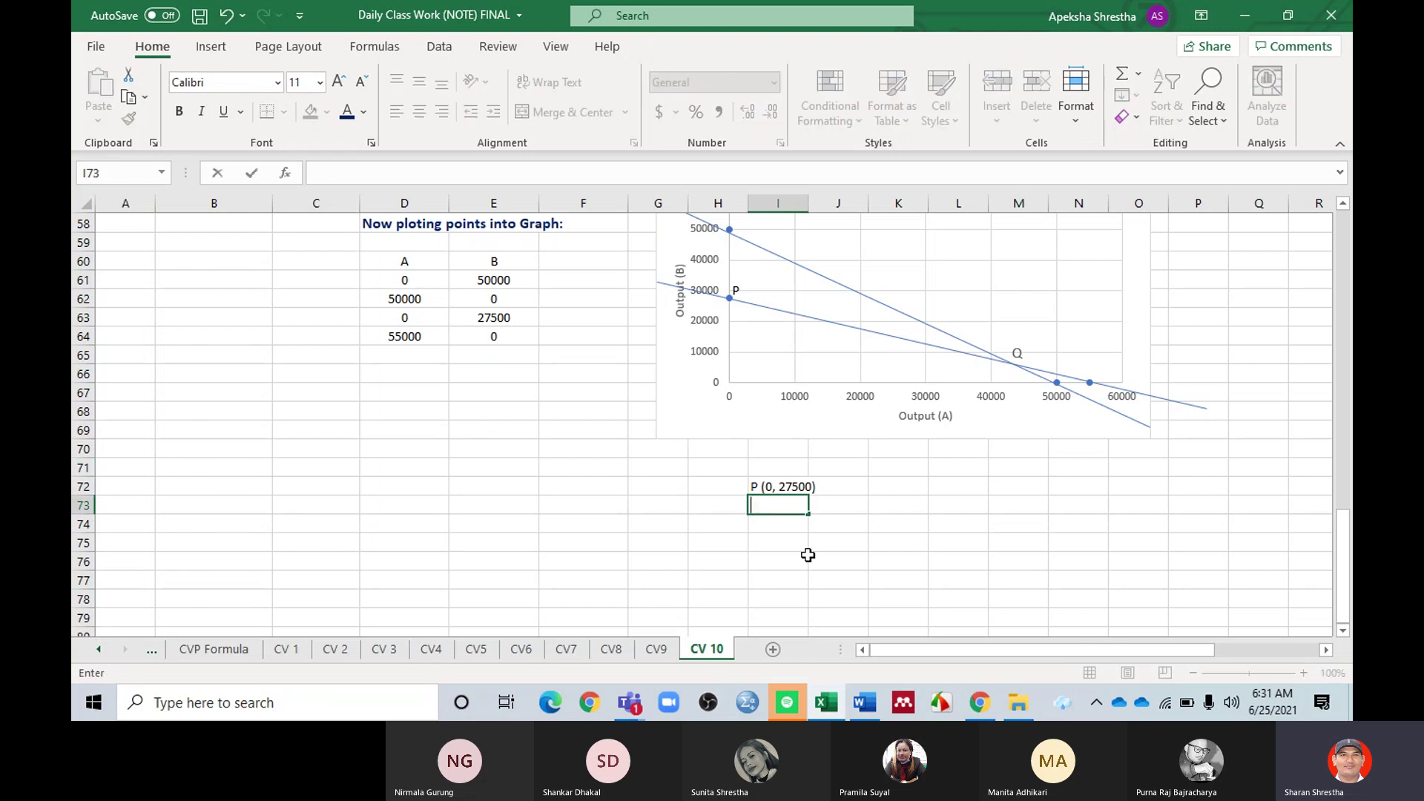
text(Q)
text((?, ?))
click(803, 549)
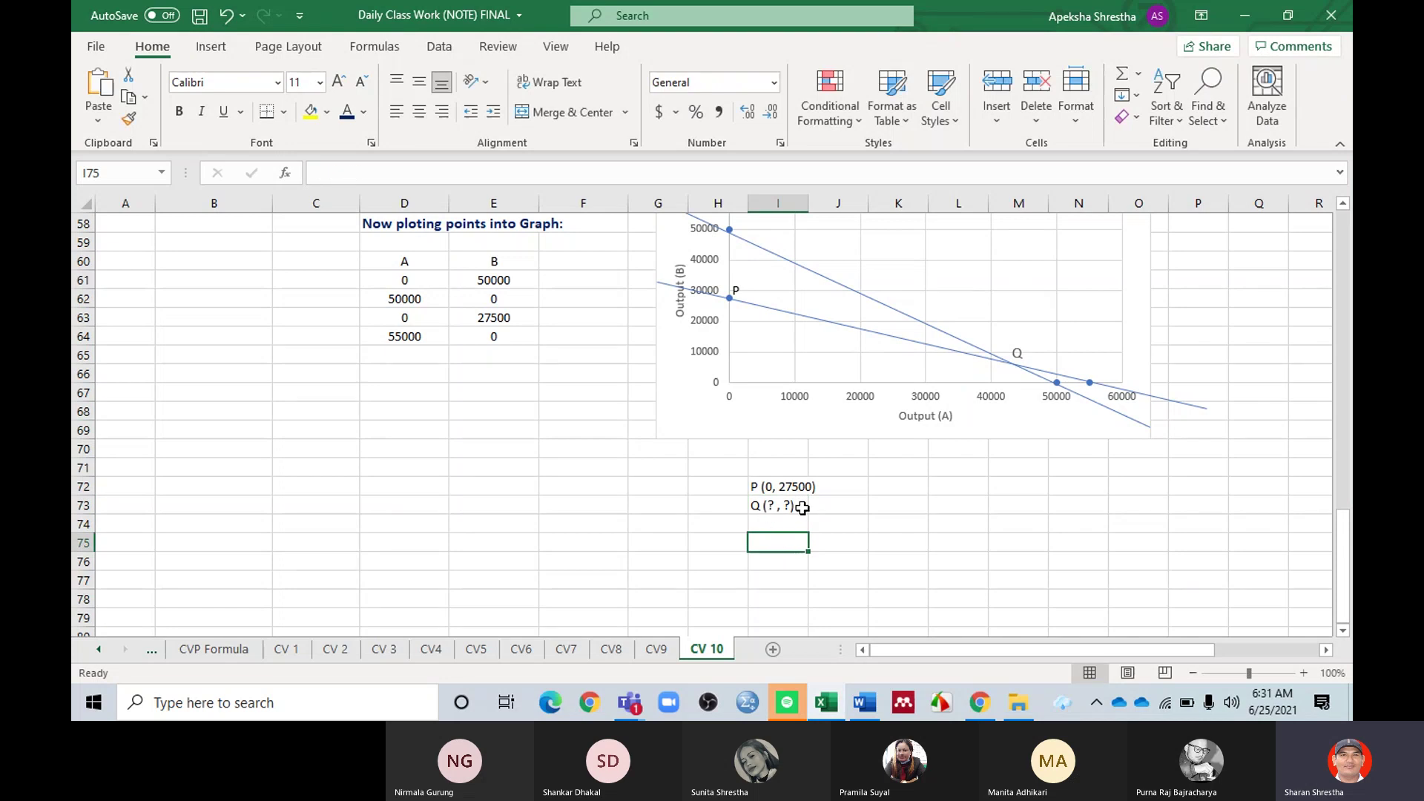
scroll(814, 477, down, 1)
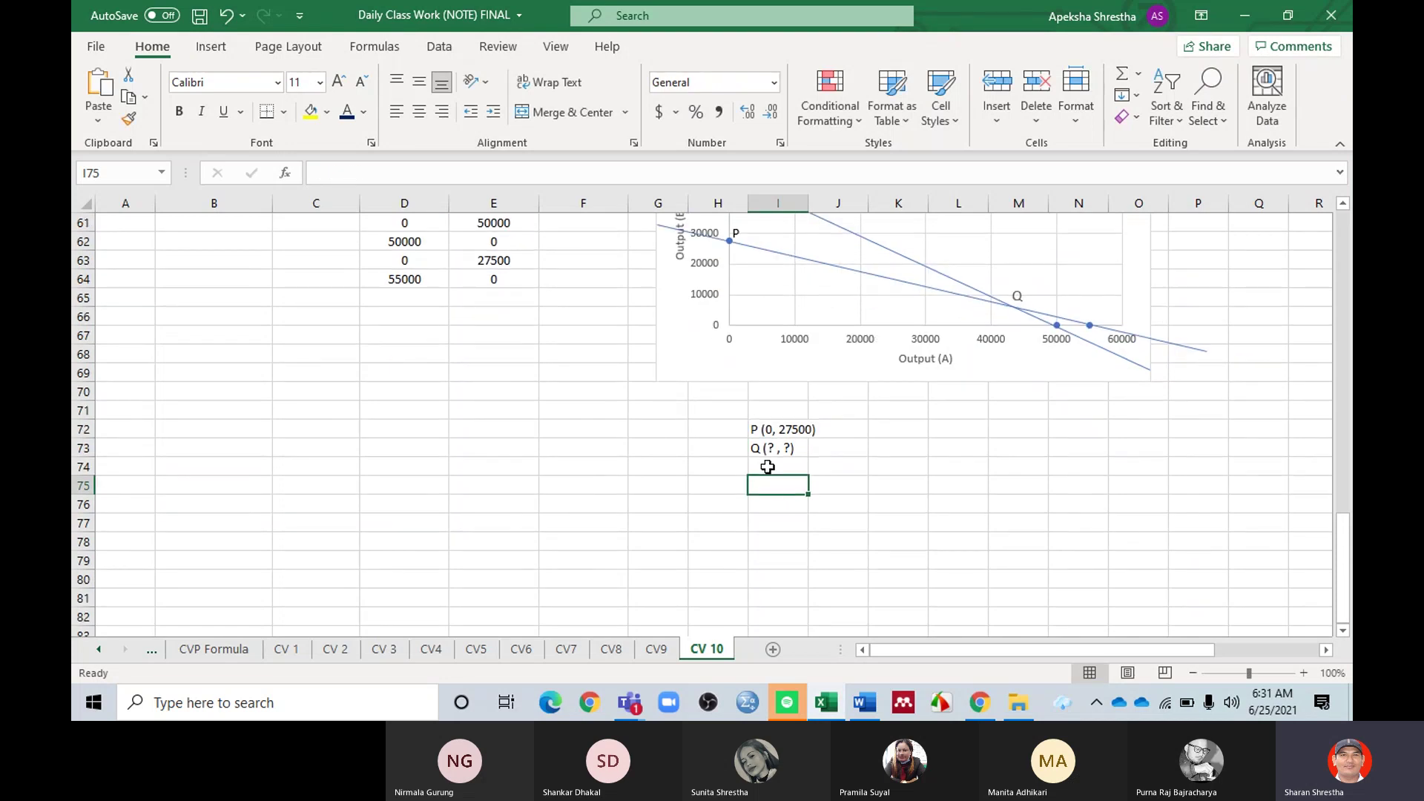
click(768, 466)
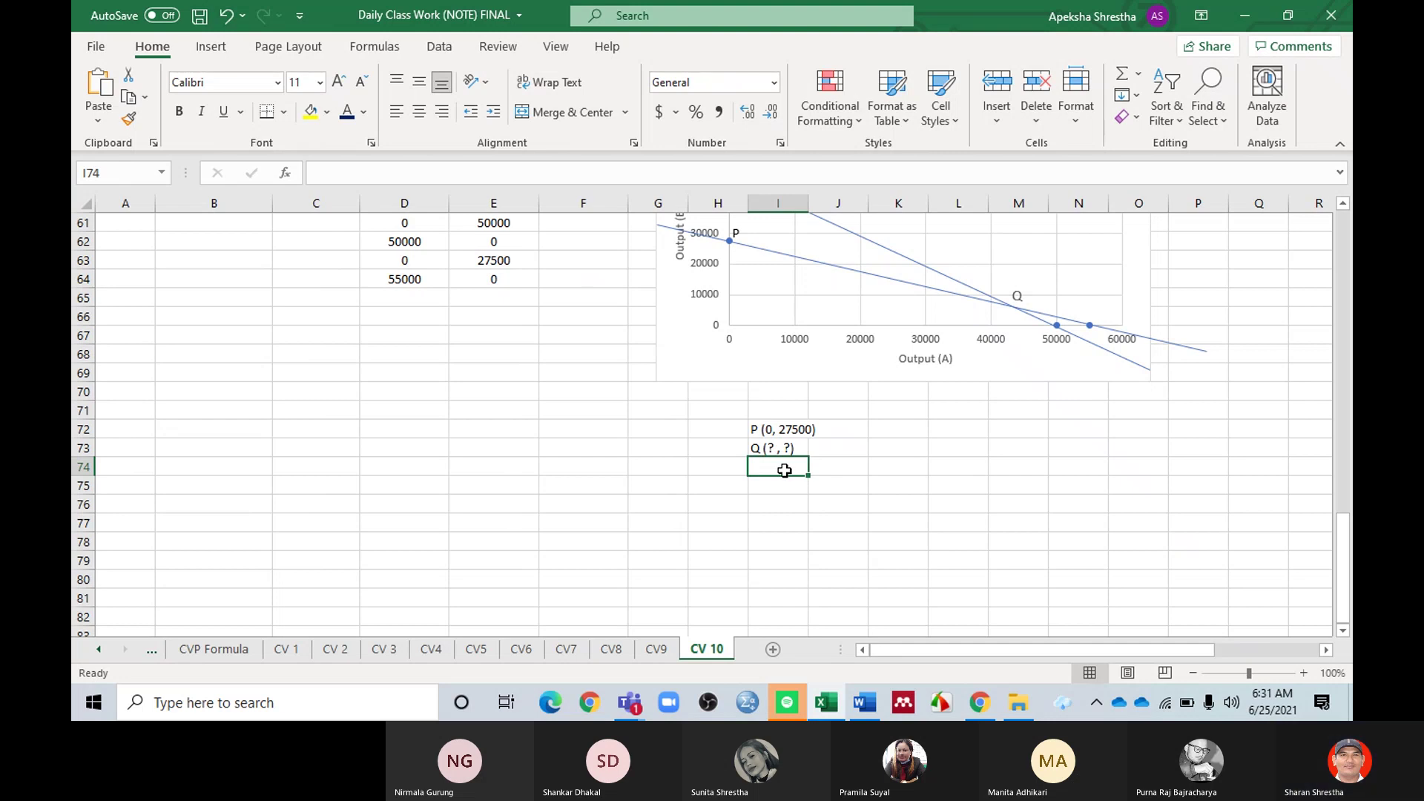
scroll(1046, 409, up, 1)
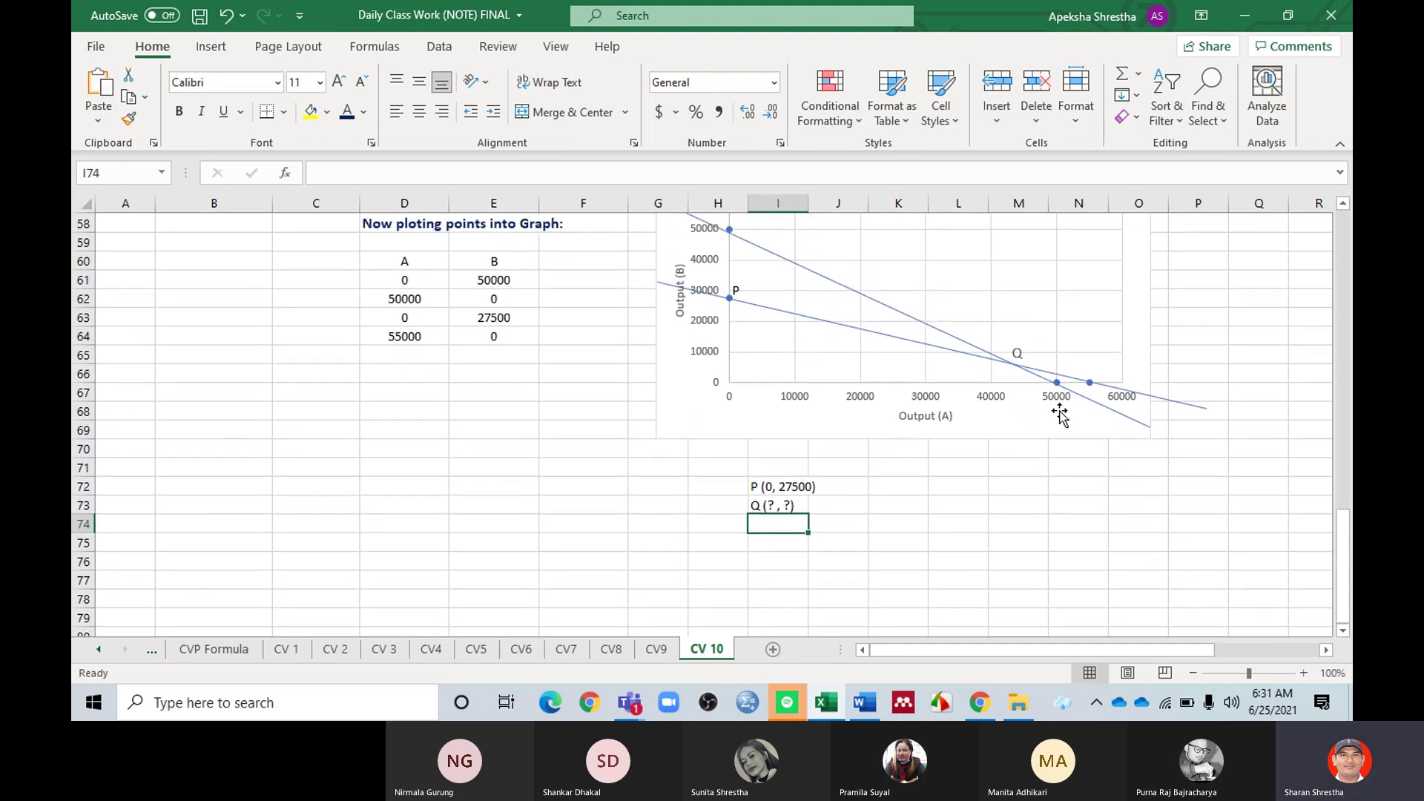
mouse_move(1058, 385)
drag(311, 442, 359, 468)
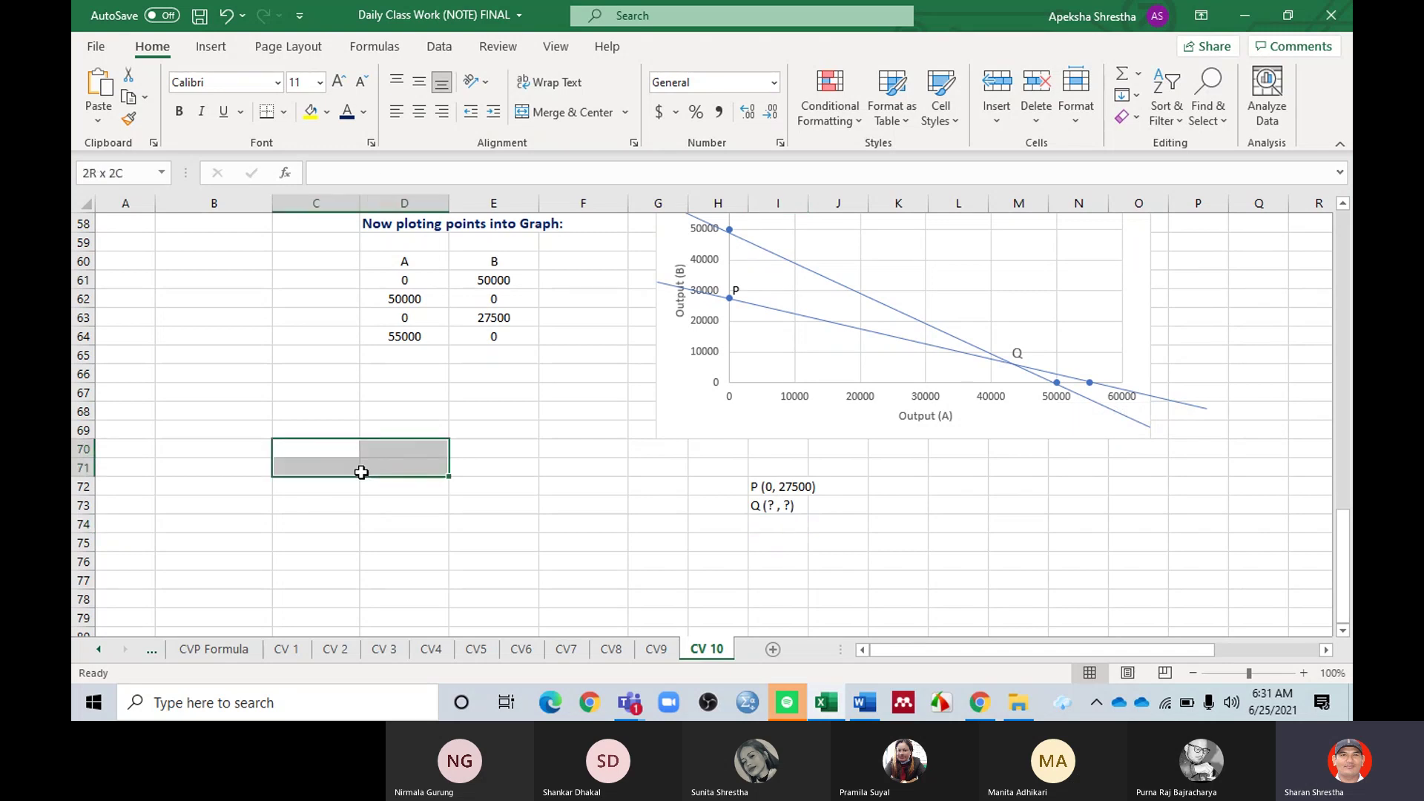
click(523, 506)
click(1077, 392)
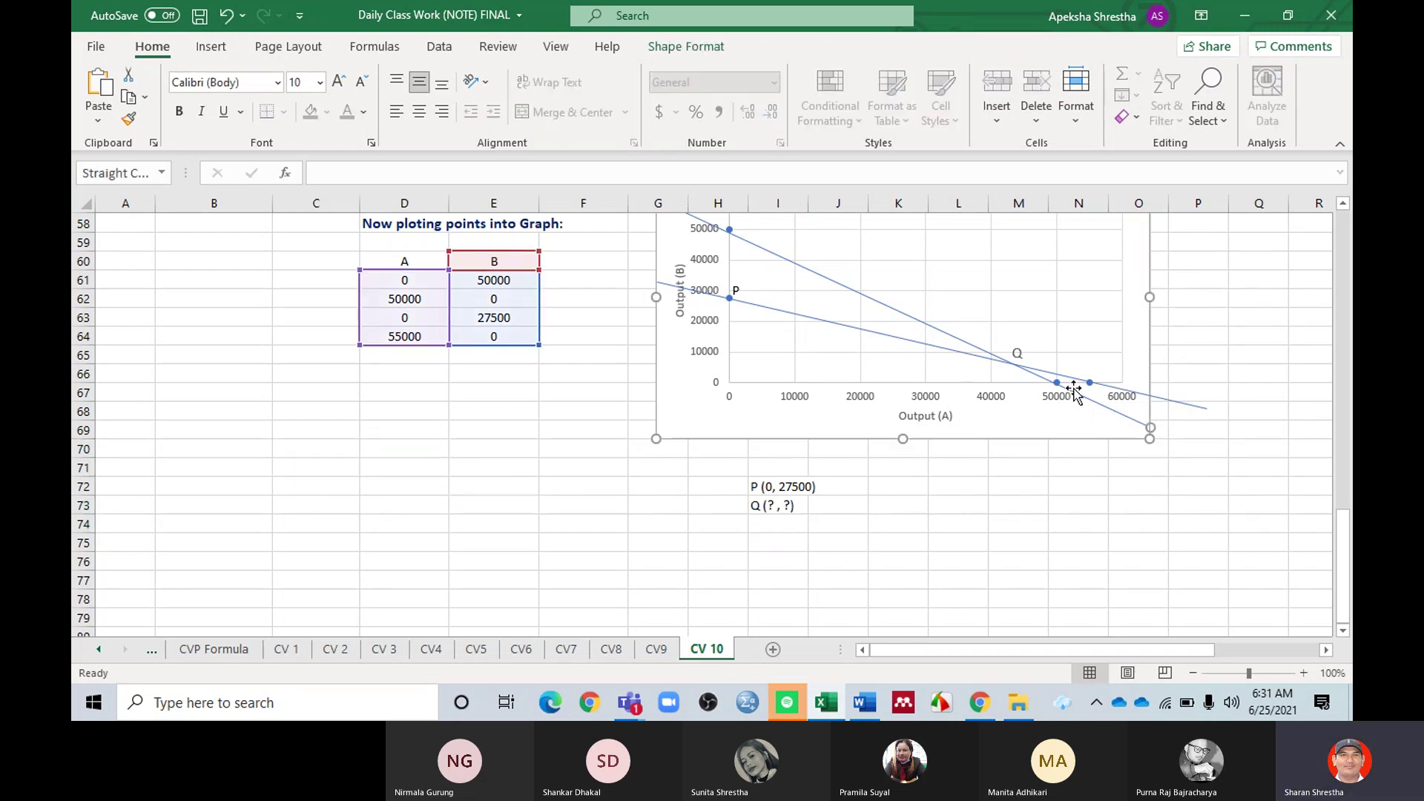
click(1078, 486)
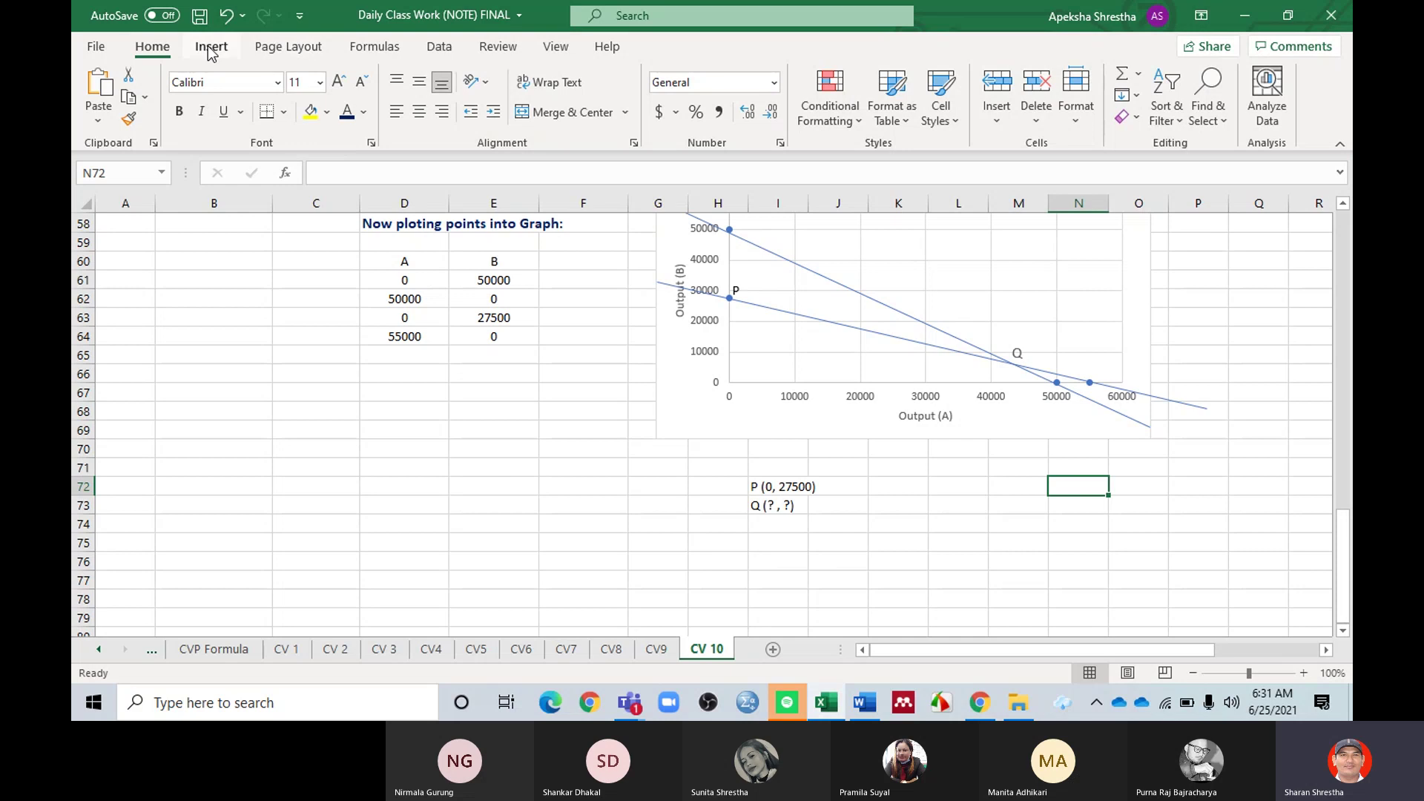
Step: Add a small text box containing "R" in the empty area around cell B70
click(211, 46)
click(299, 116)
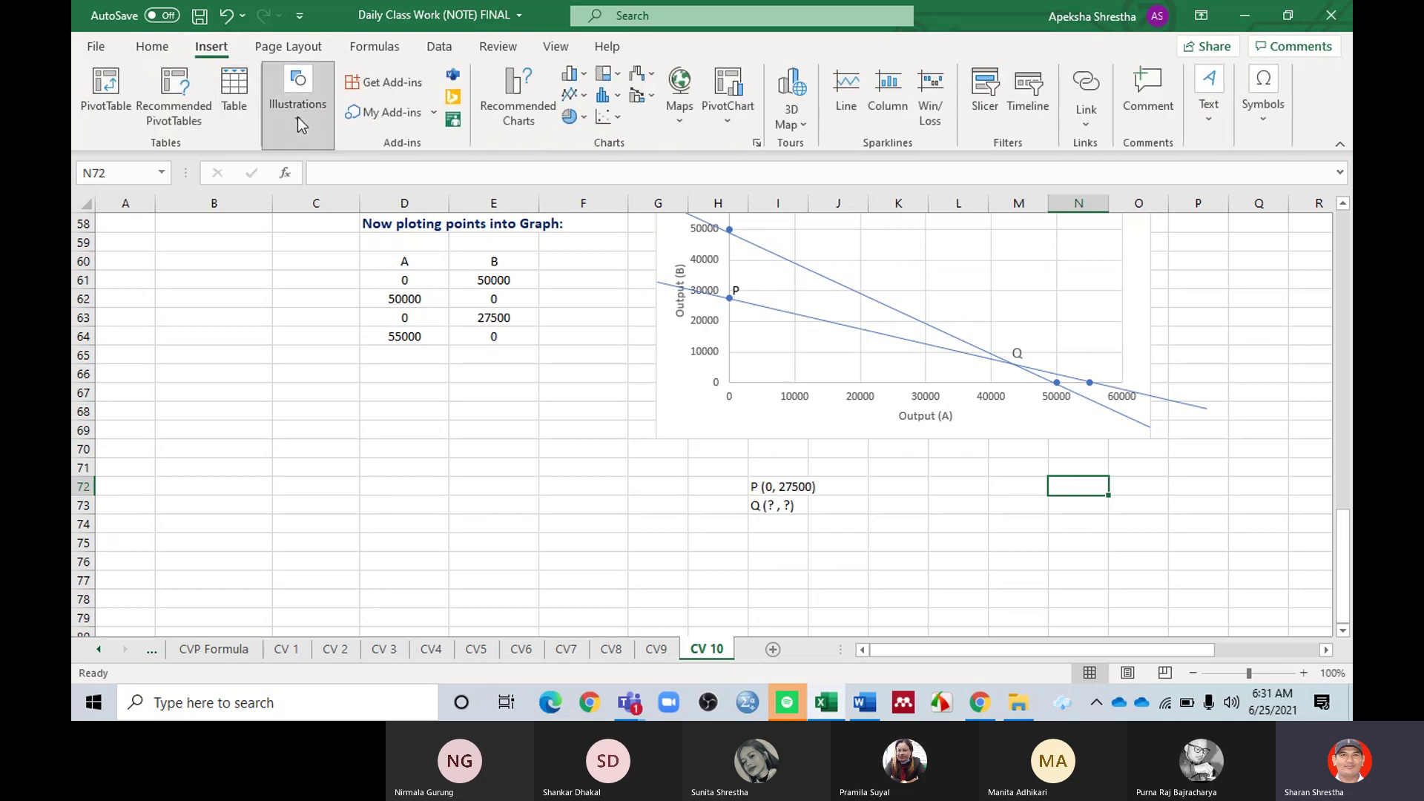
click(328, 211)
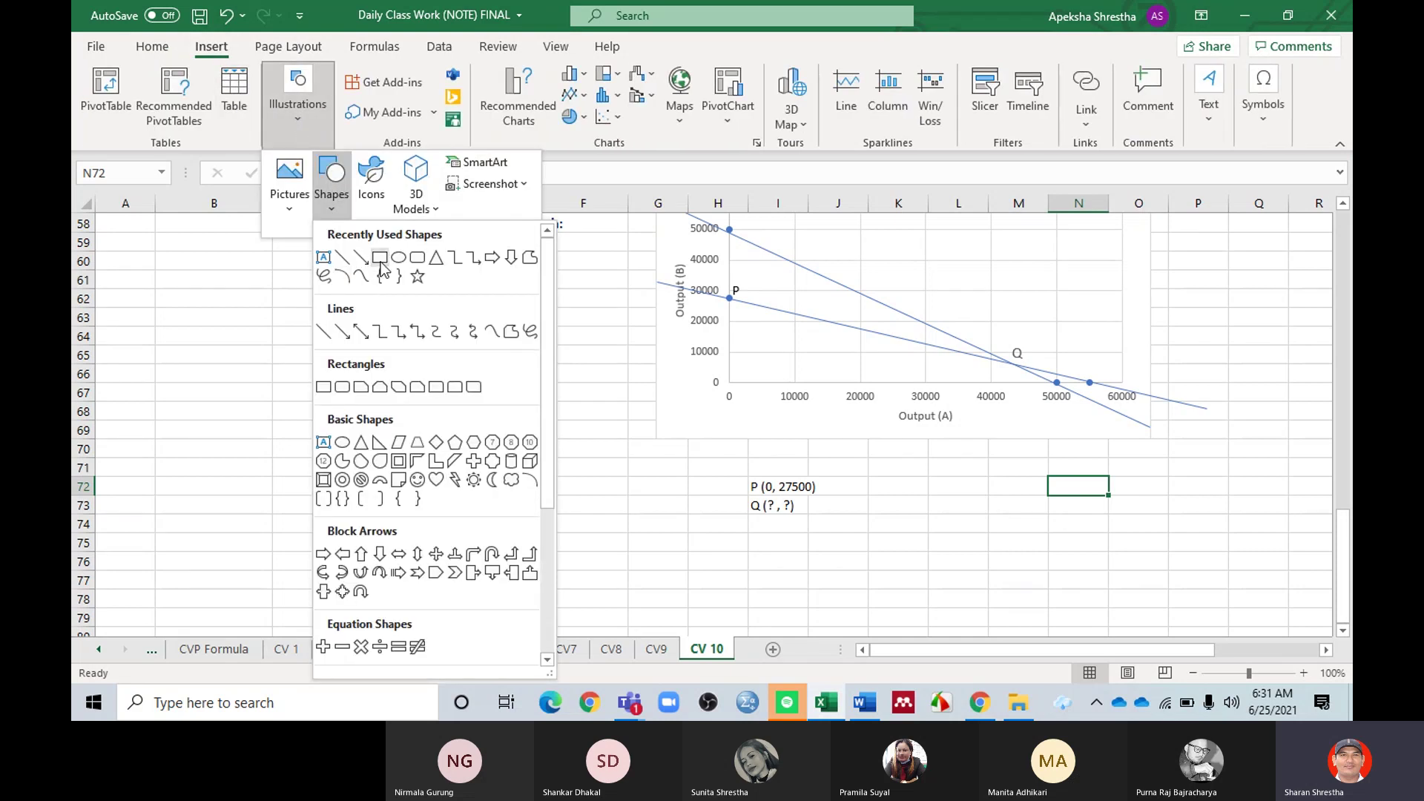
click(324, 258)
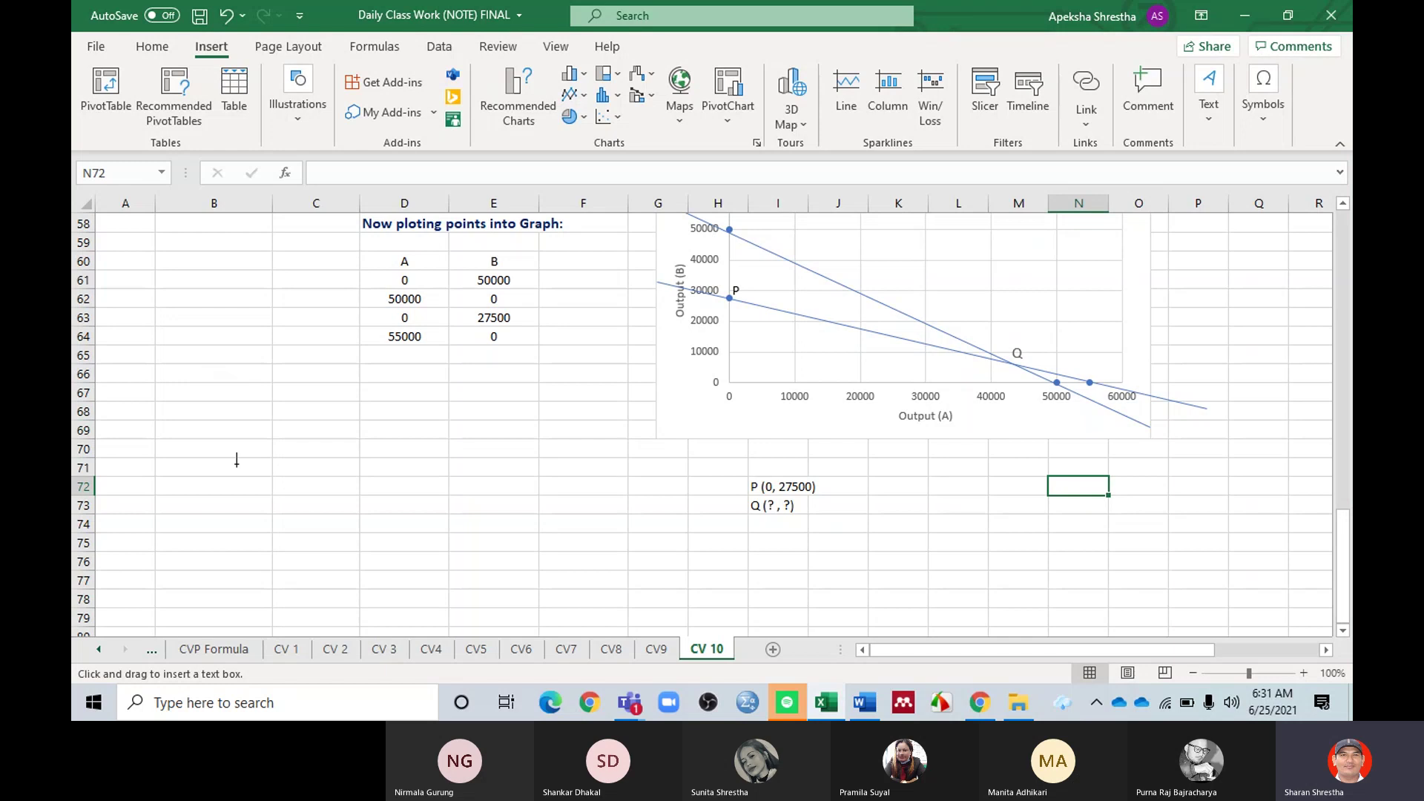
drag(234, 445, 270, 482)
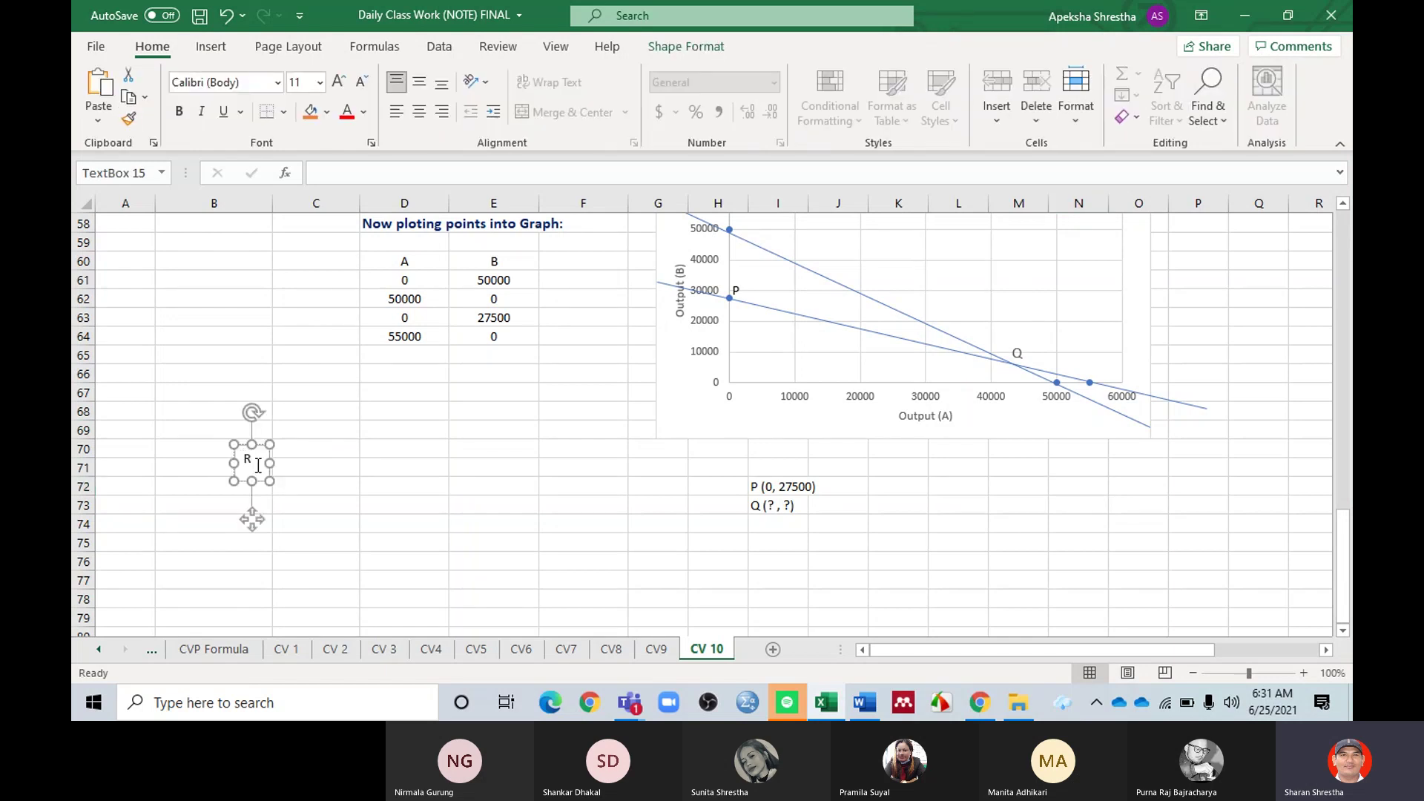
click(201, 342)
Step: Try the "R" text box on the chart beside the (50000, 0) point, and delete it
click(250, 467)
drag(258, 450, 1047, 373)
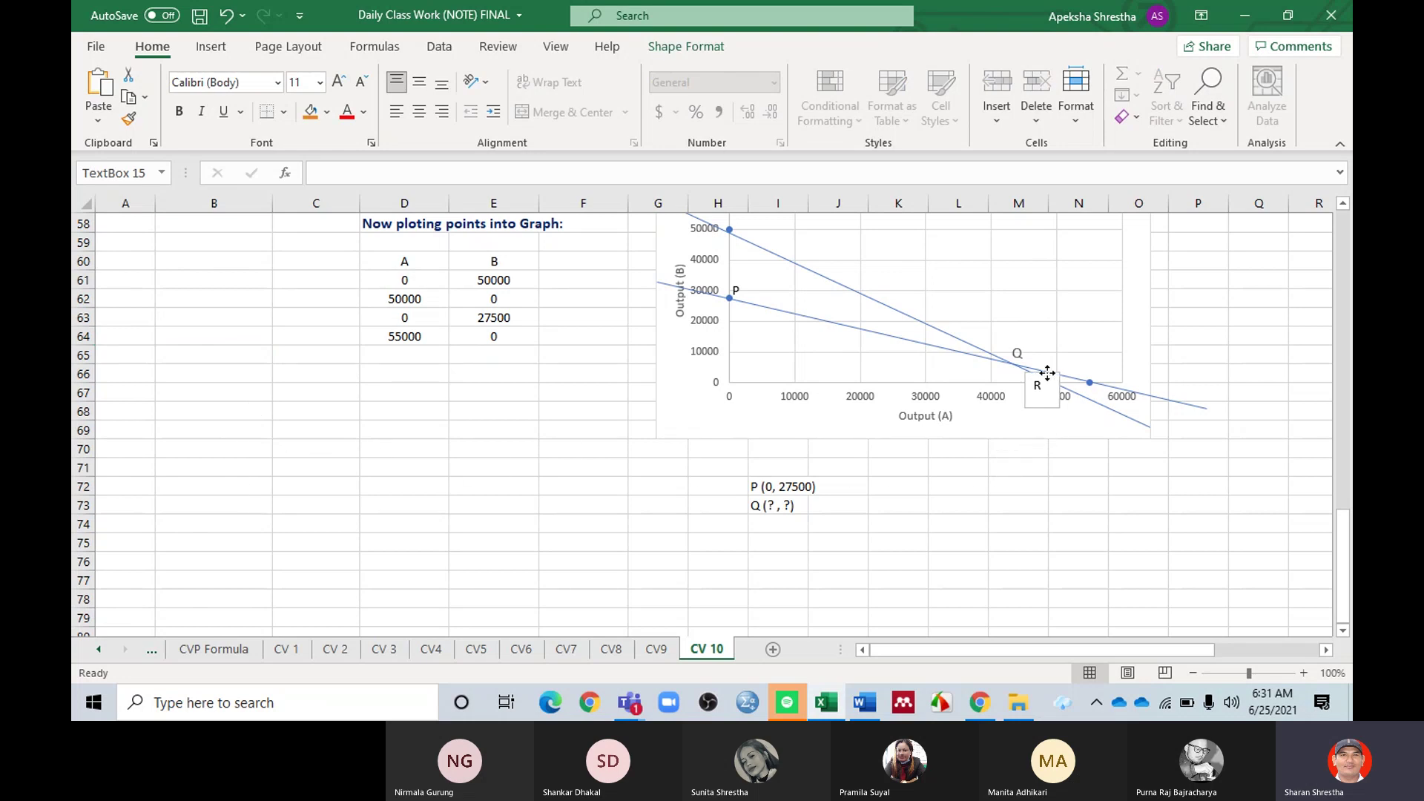
click(1070, 484)
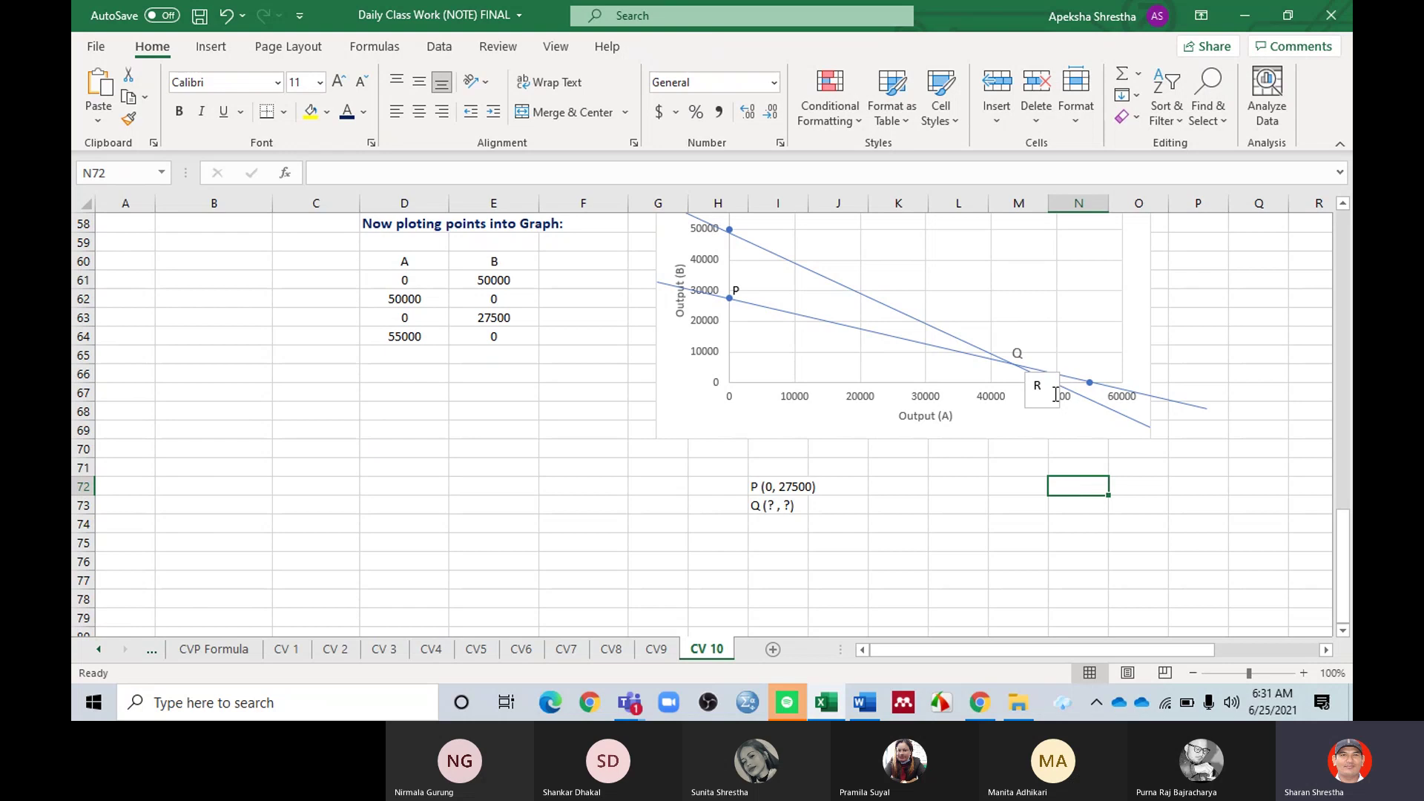
click(1049, 389)
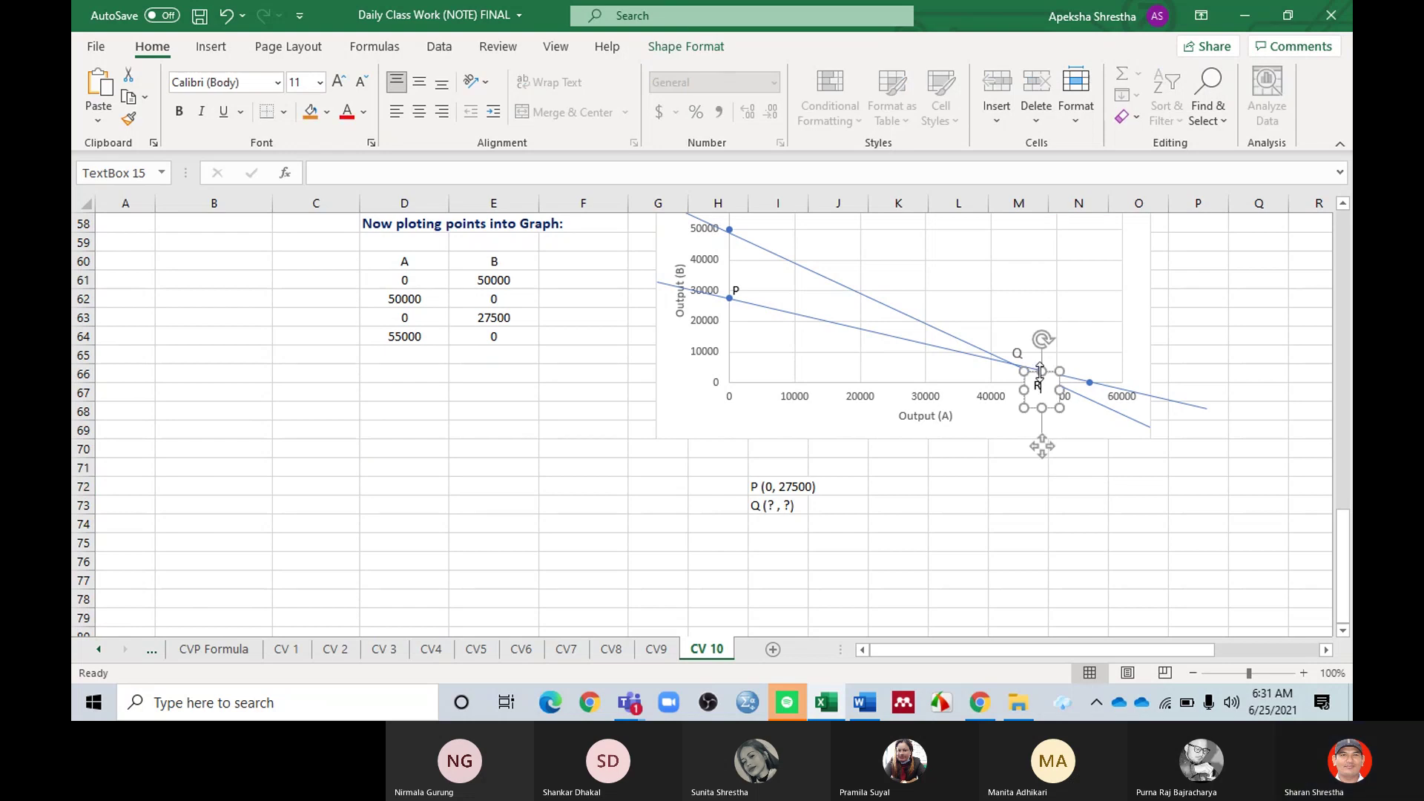
drag(1053, 378, 1057, 491)
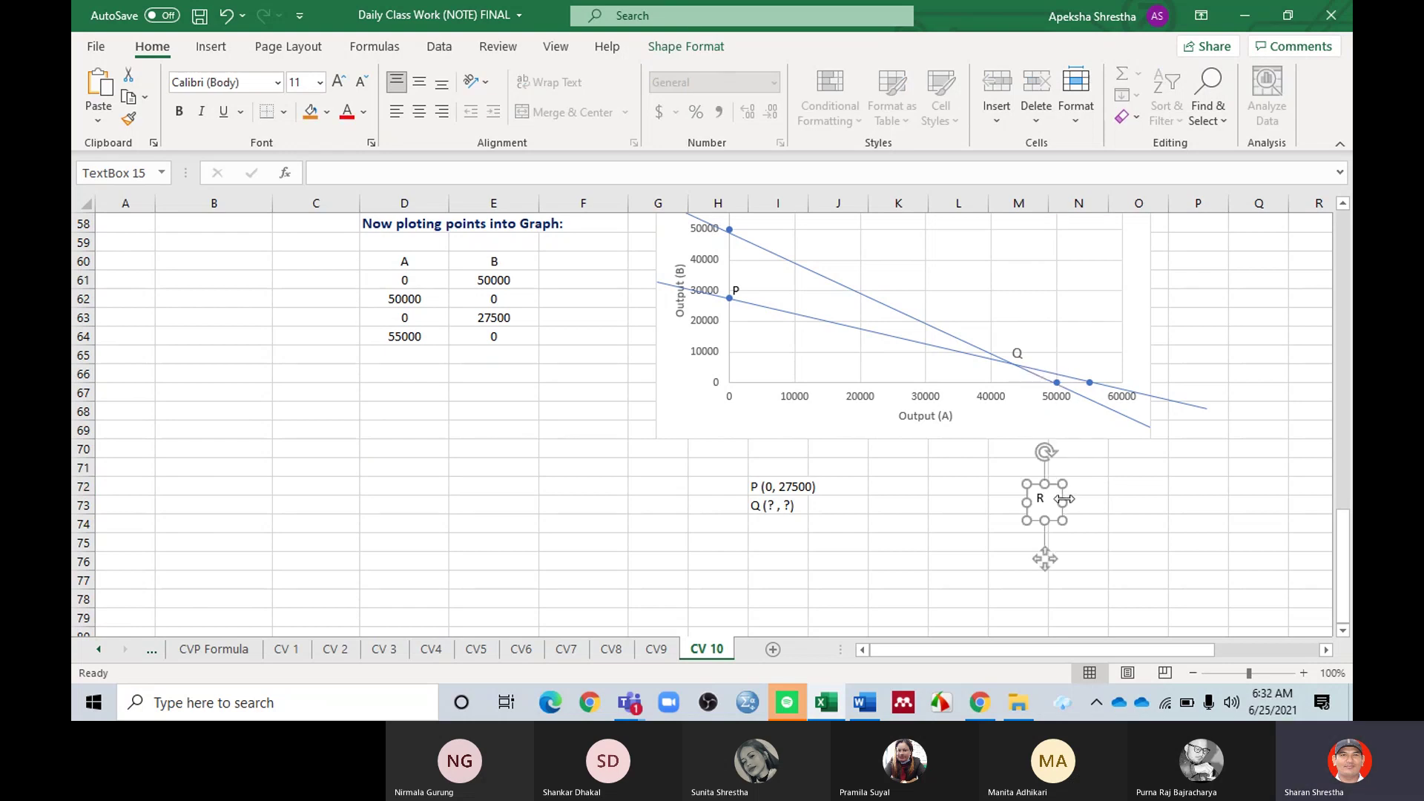
key(Delete)
click(1050, 547)
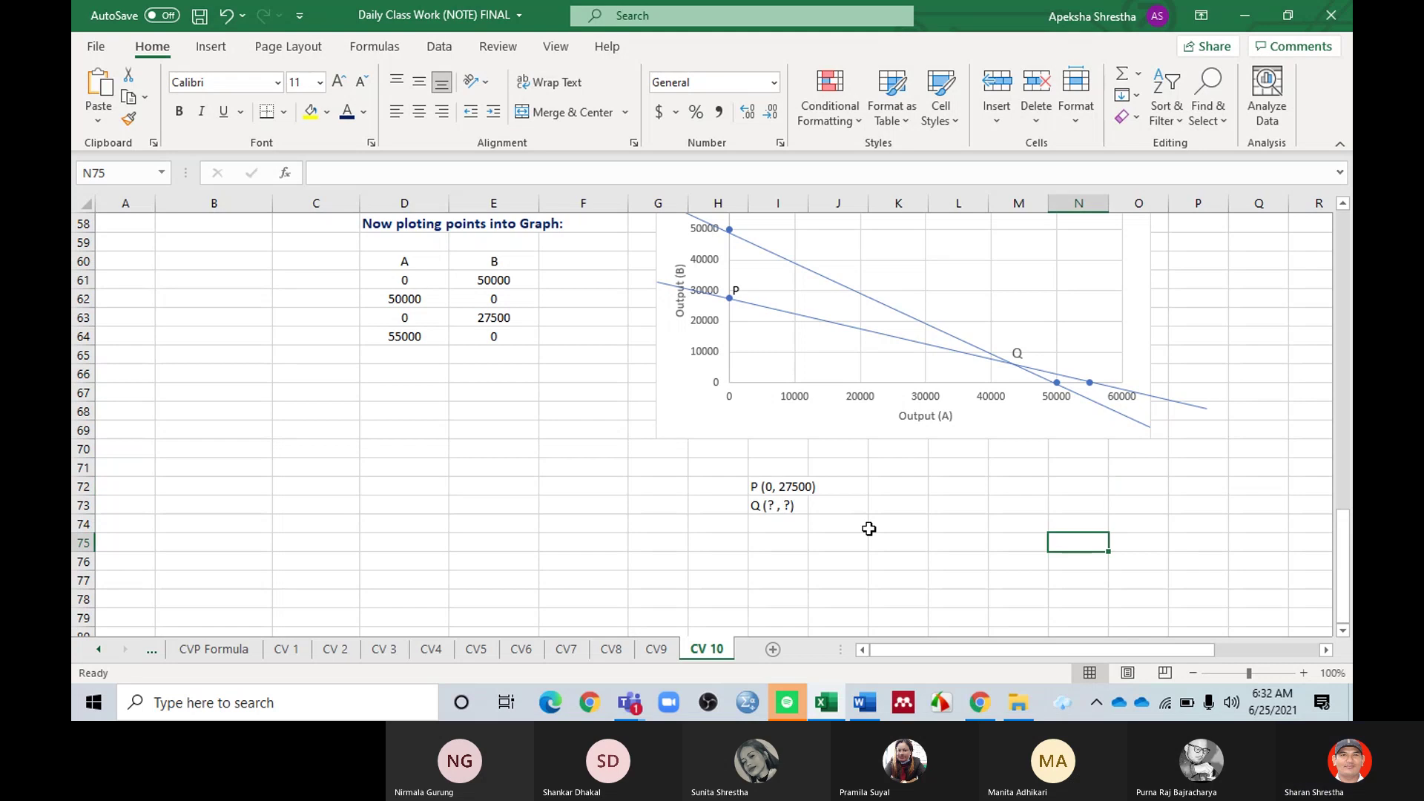
Step: Duplicate the chart's "P" text box into the empty cells below the chart and change the copy's text to "R"
click(736, 288)
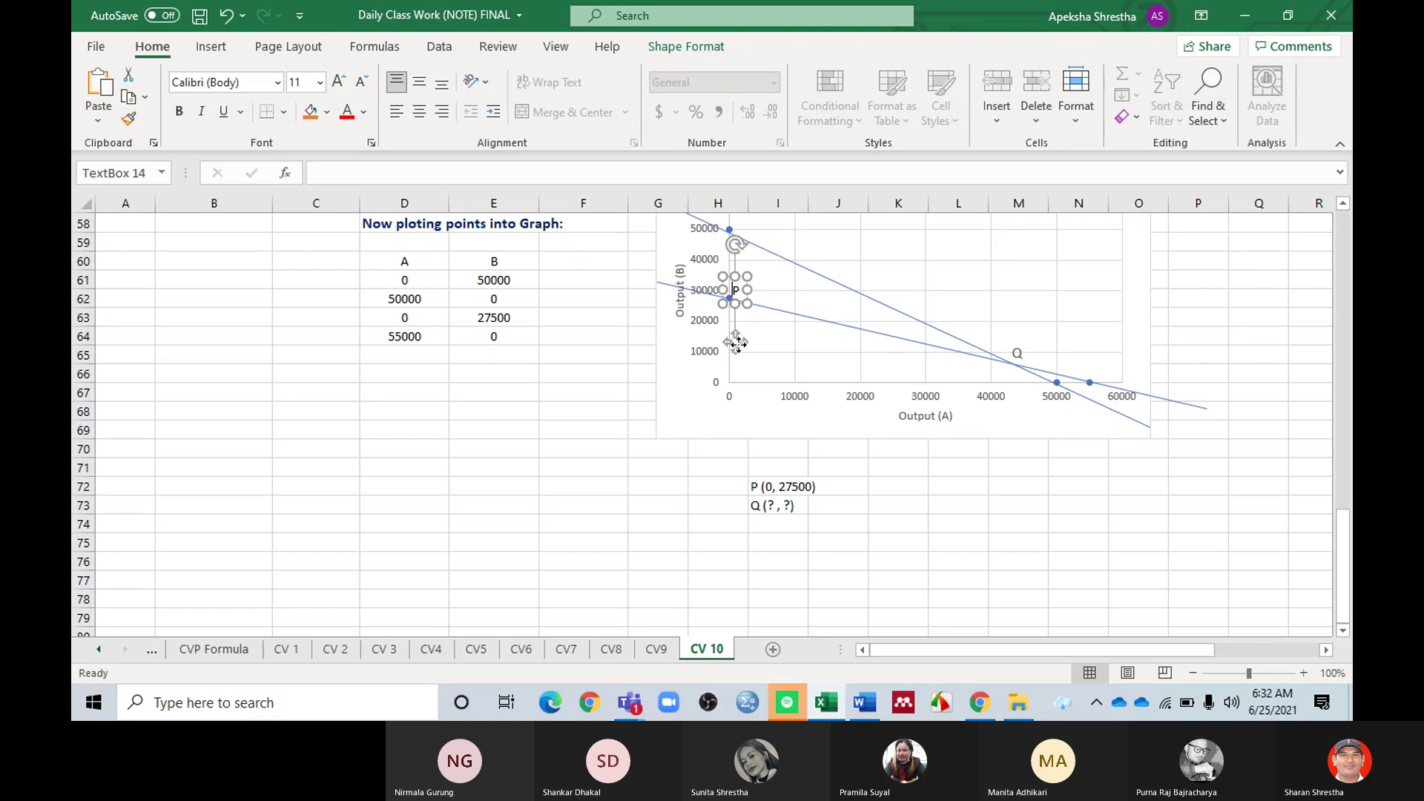
drag(736, 343, 1053, 558)
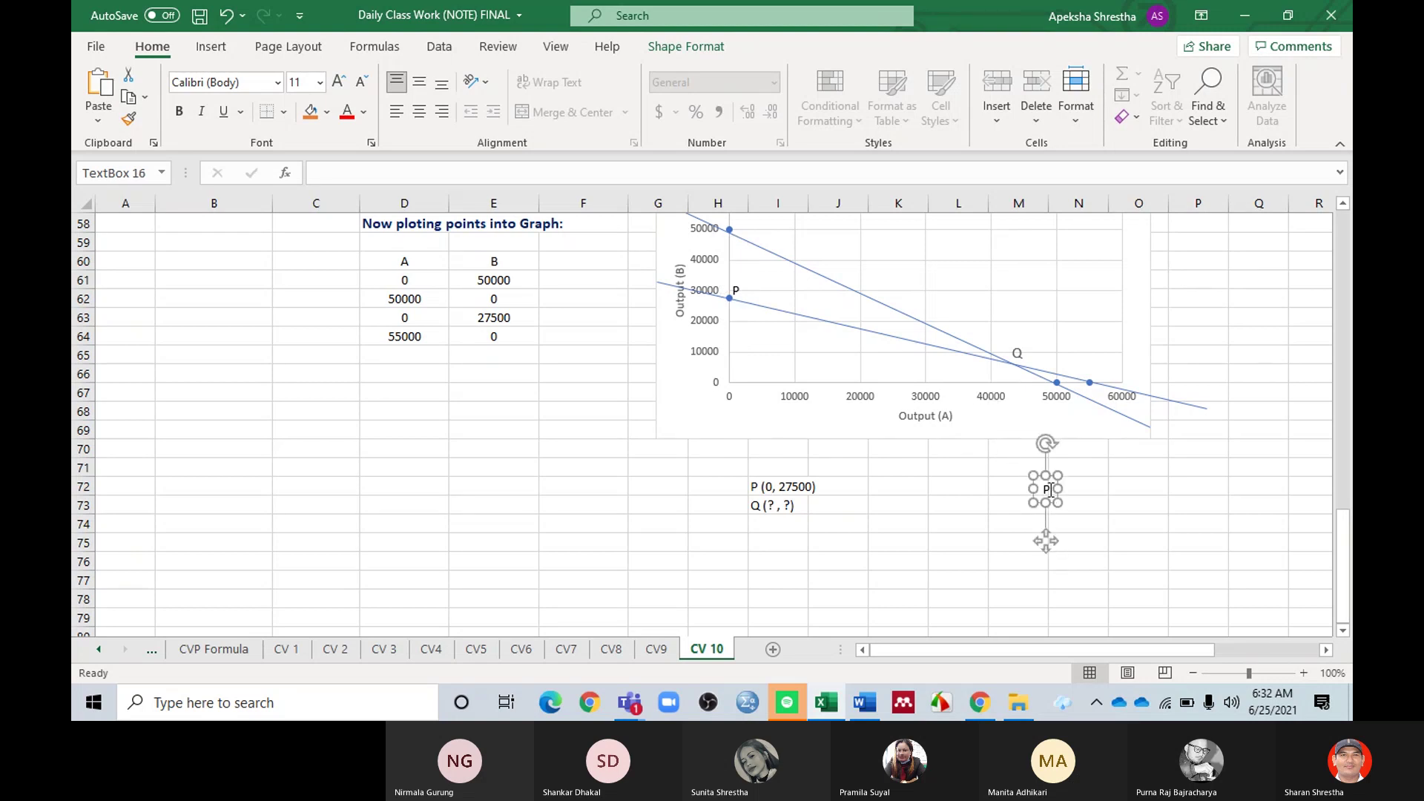
text(R)
click(1117, 540)
Step: Move the "R" text box onto the chart beside the (50000, 0) point on the horizontal axis
click(1042, 491)
drag(1046, 542, 1048, 439)
click(1087, 489)
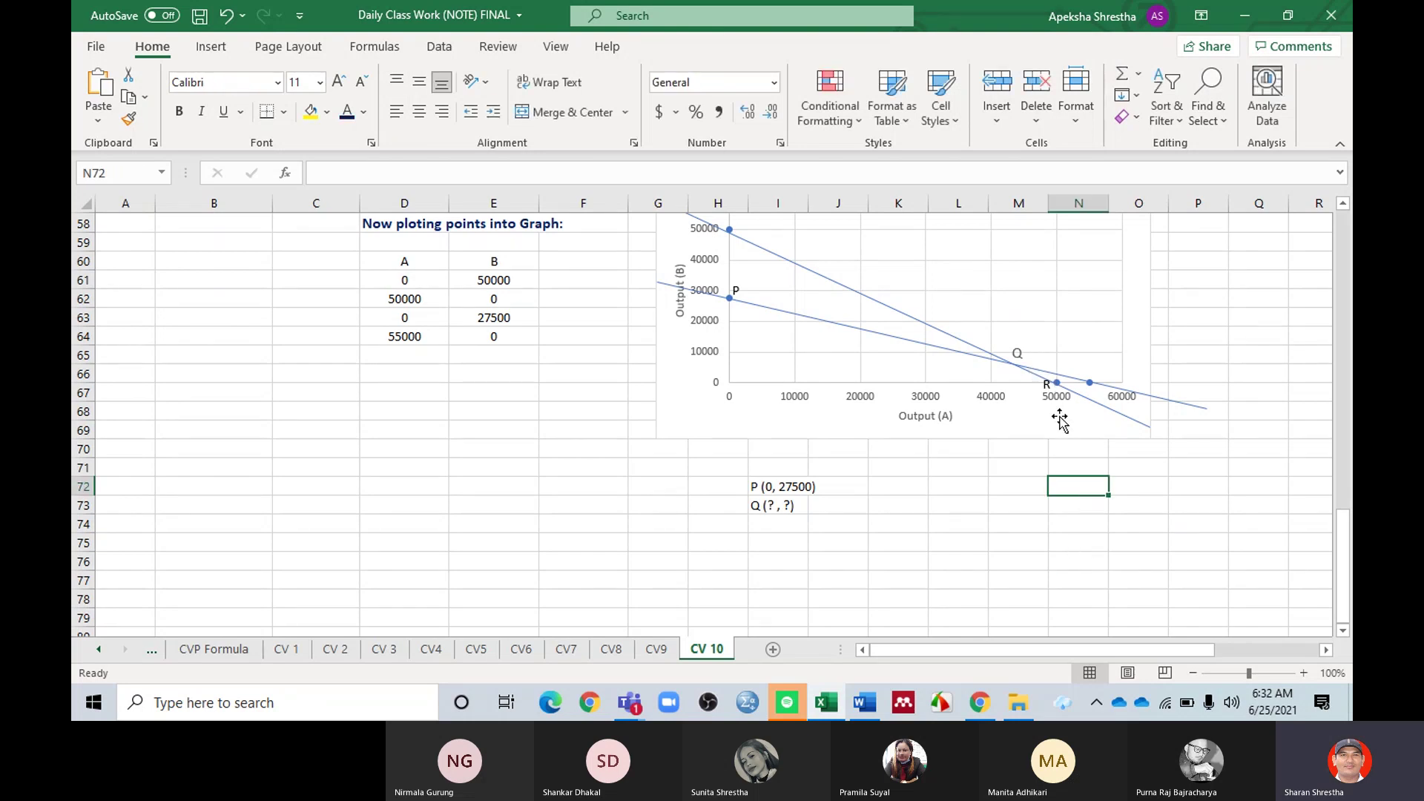
Step: Enter the corner point "R (50000, 0)" in cell I74
click(775, 527)
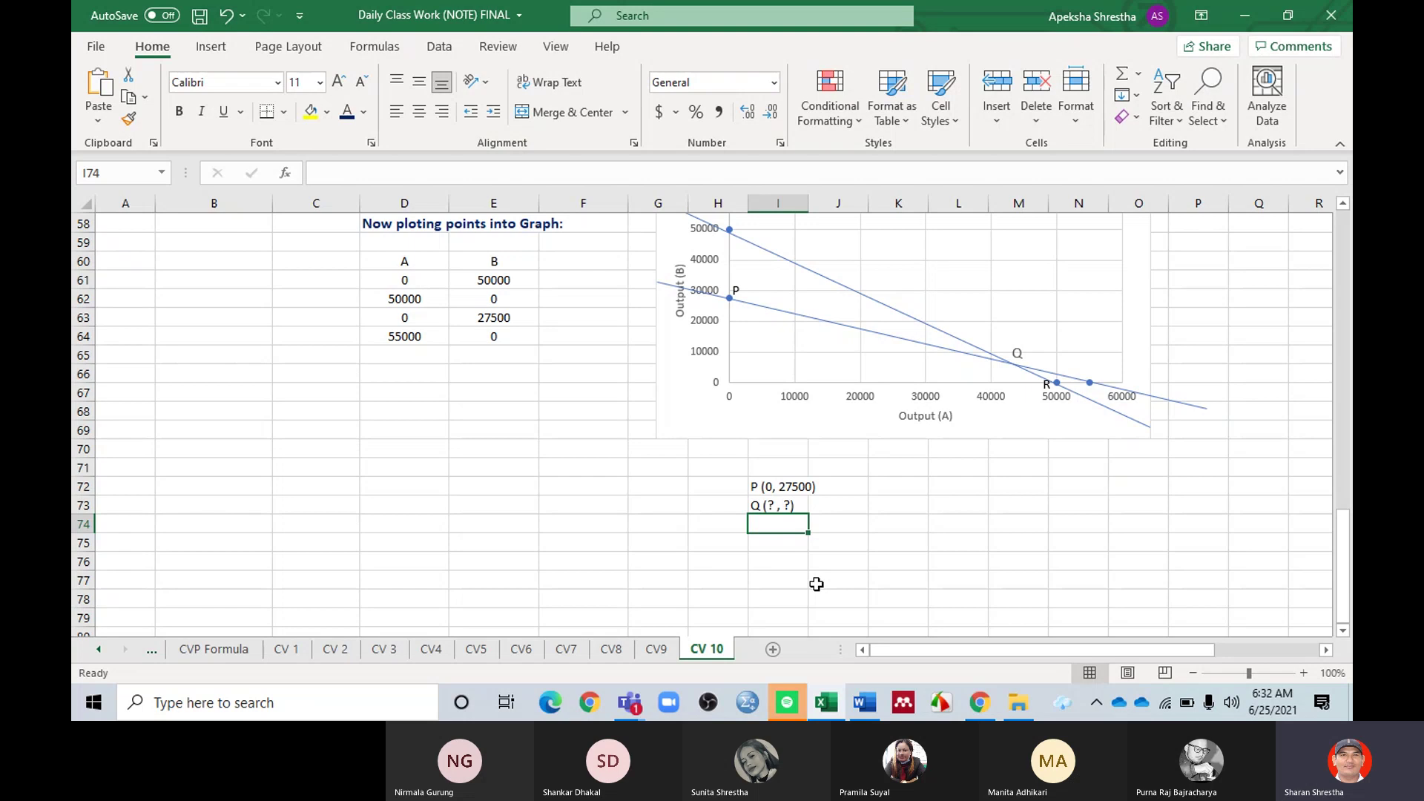
text(R)
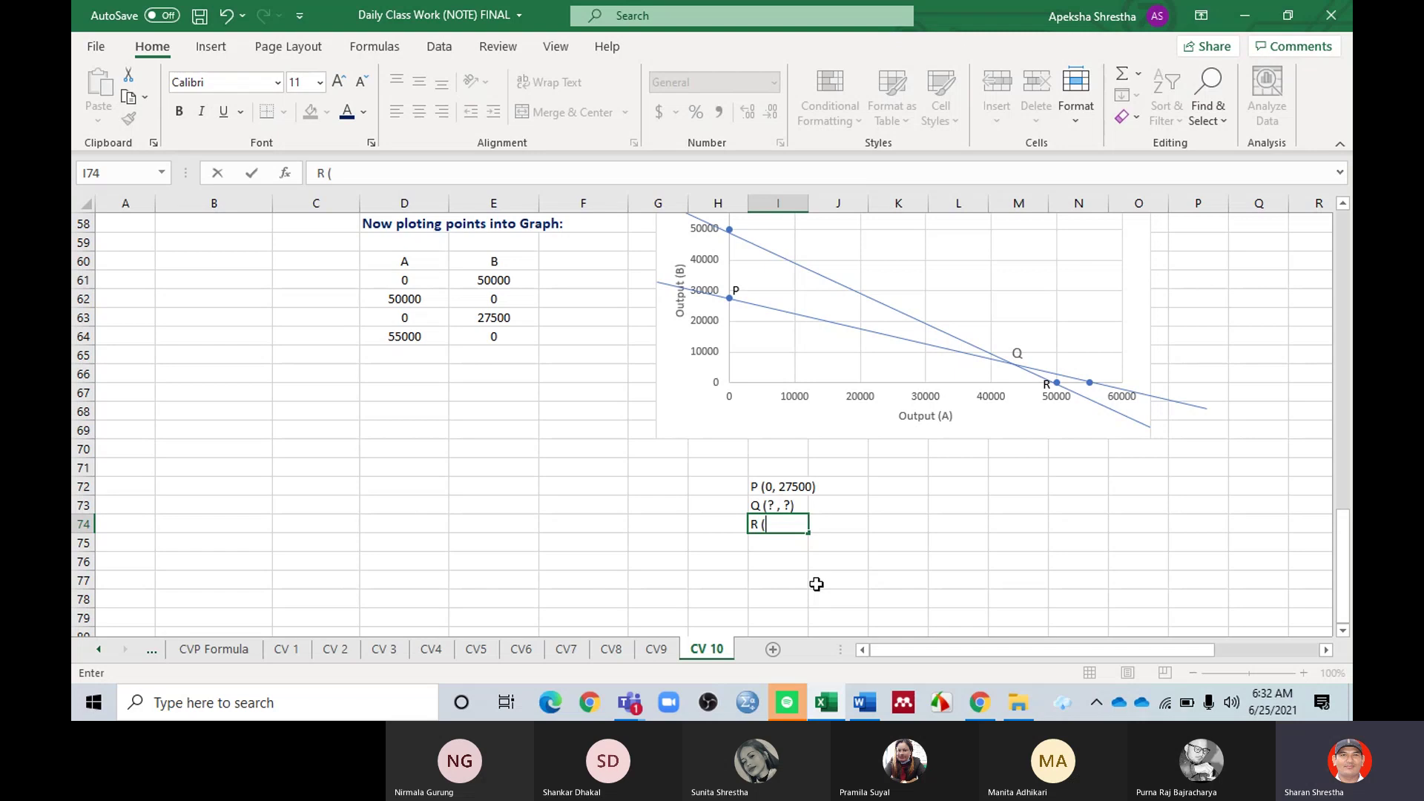
text((5000)
text(0)
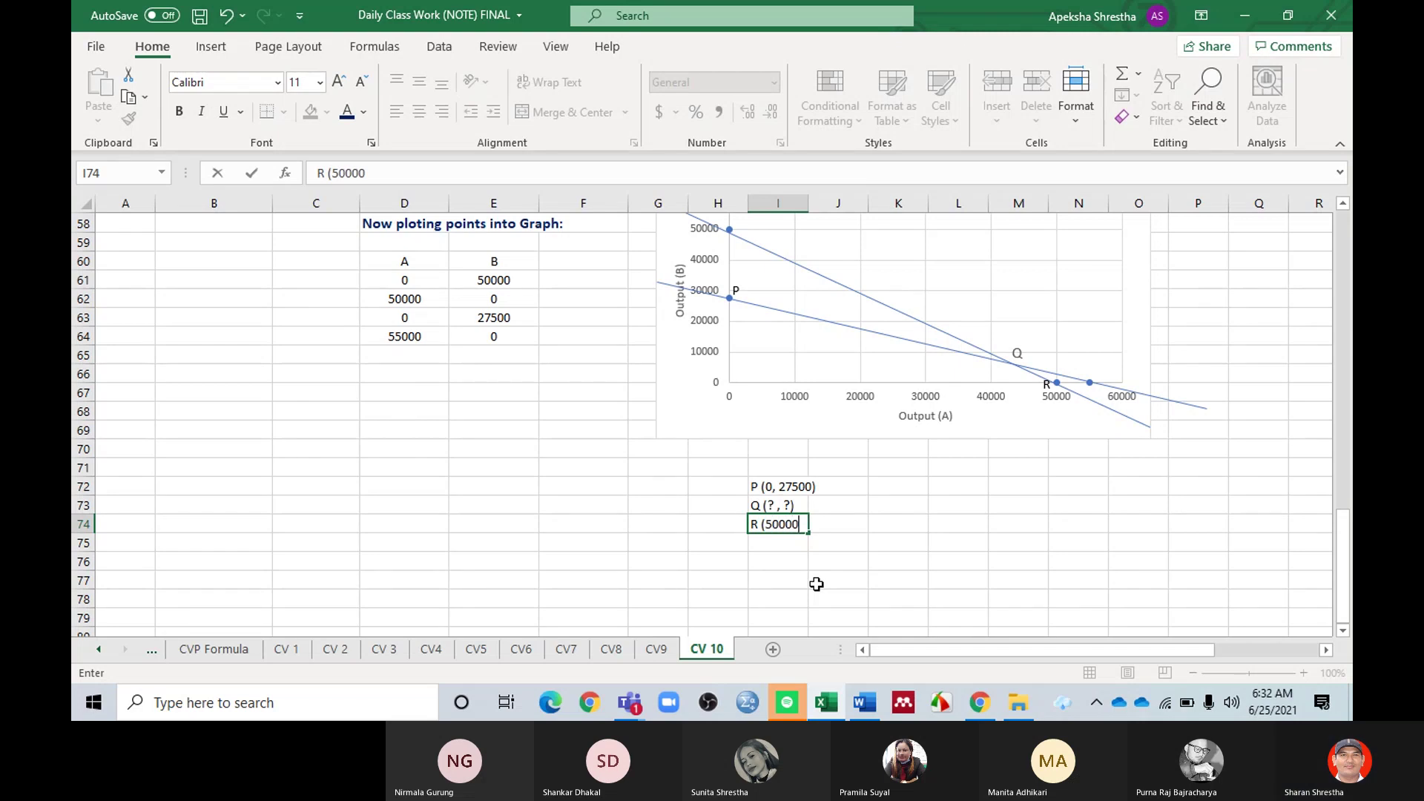
text(, 0)
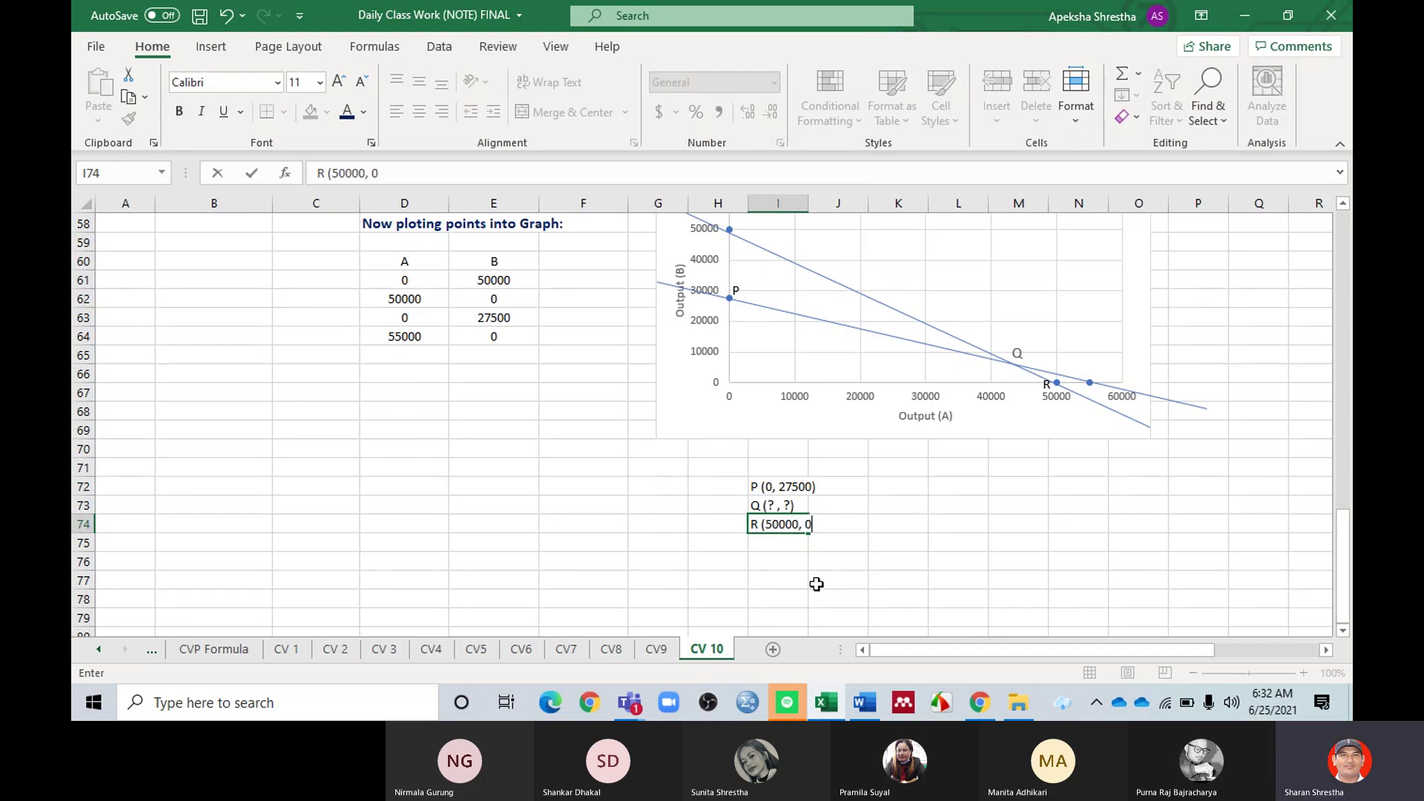
text())
Step: Enter the origin as "0 (0, 0)" in cell I75 below the other corner points
click(771, 547)
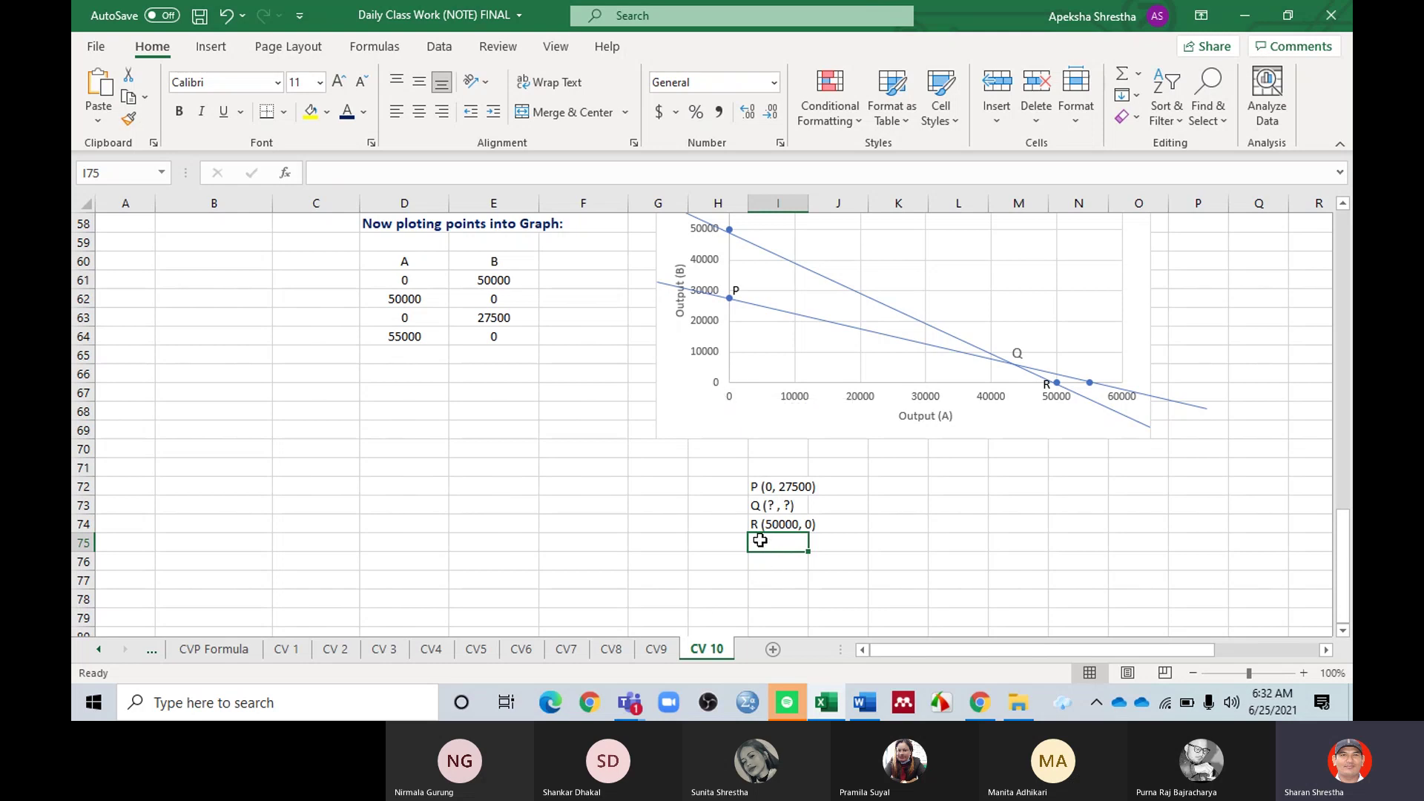
text())
text(0)
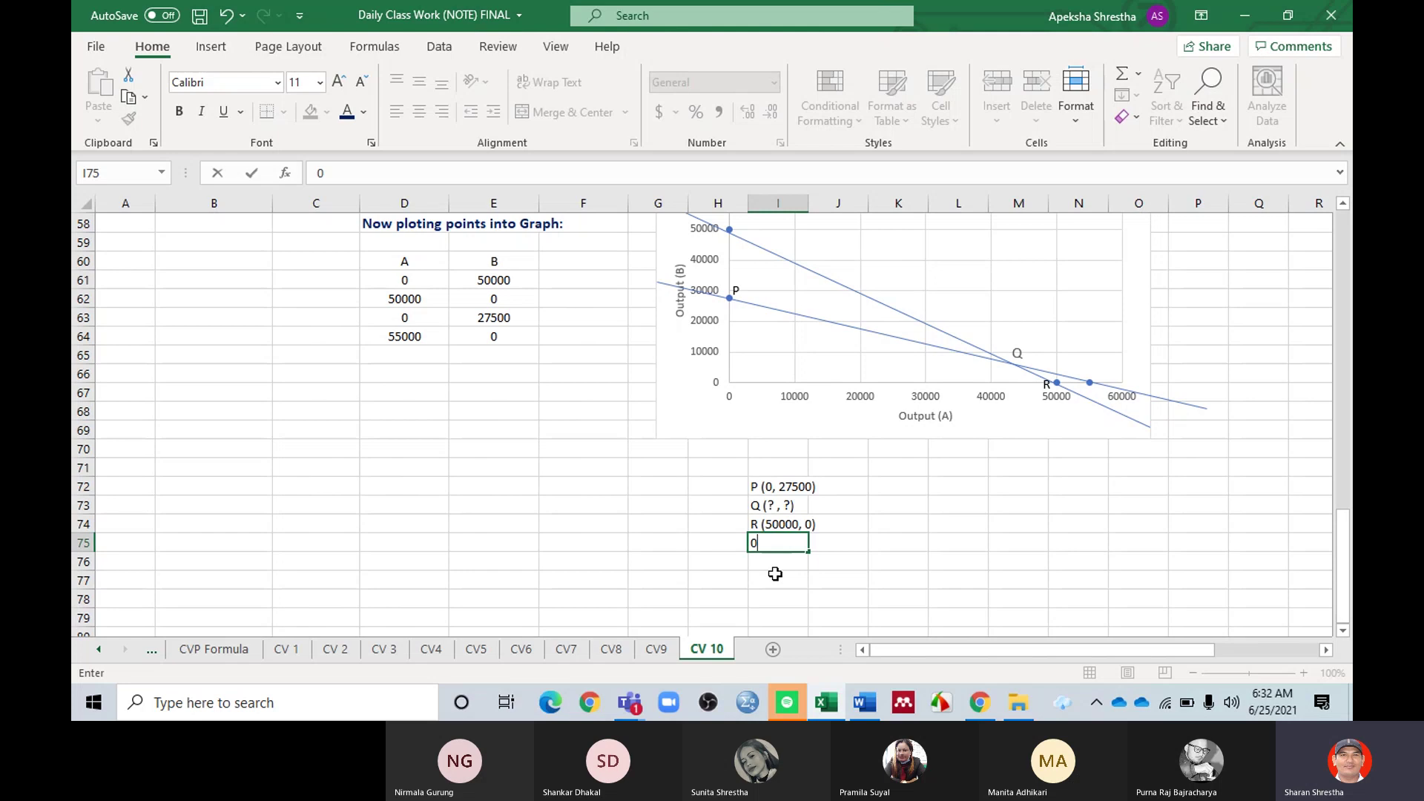
text(.)
key(BackSpace)
text((0, 0)
click(775, 574)
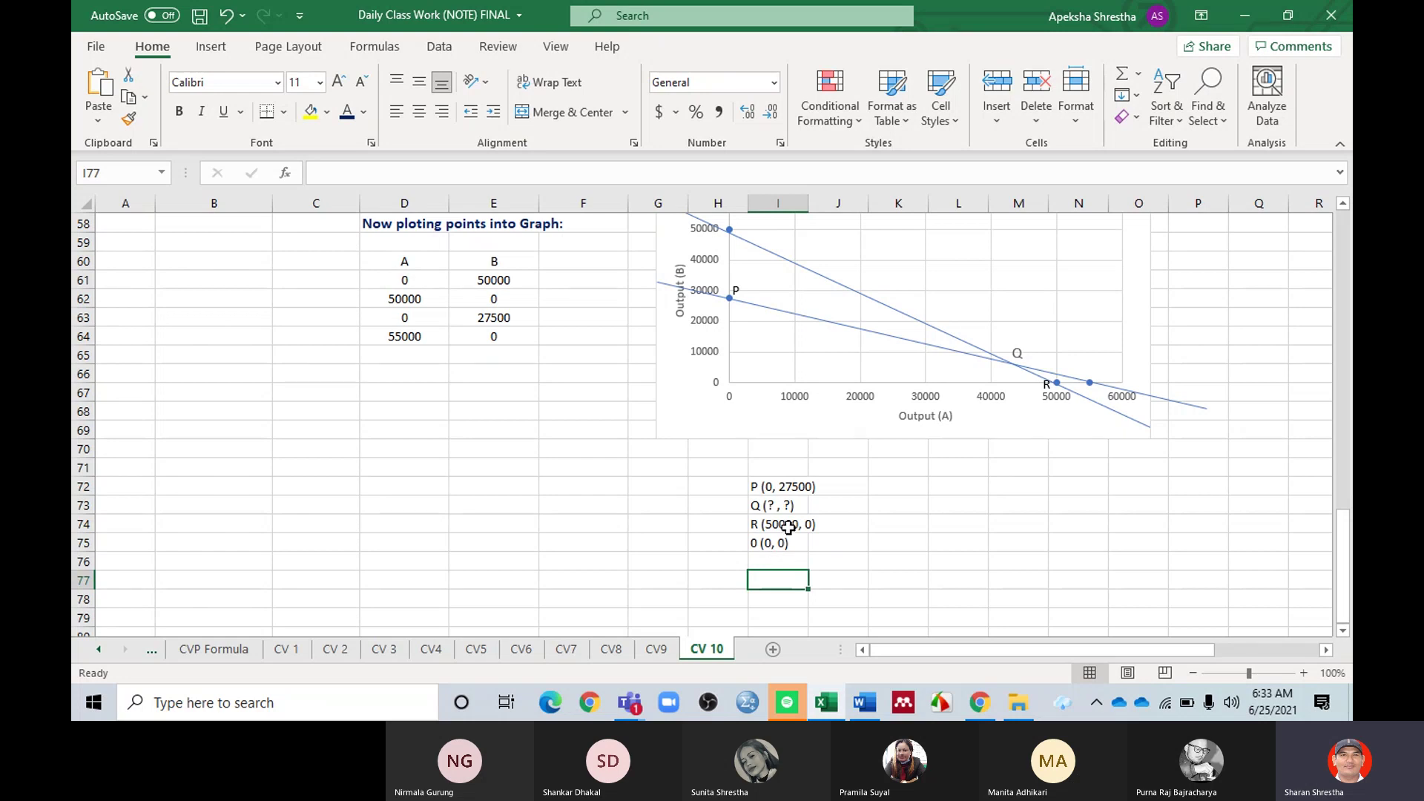
Step: Highlight the unknown corner point "Q (? , ?)" in cell I73 with a yellow fill
click(764, 505)
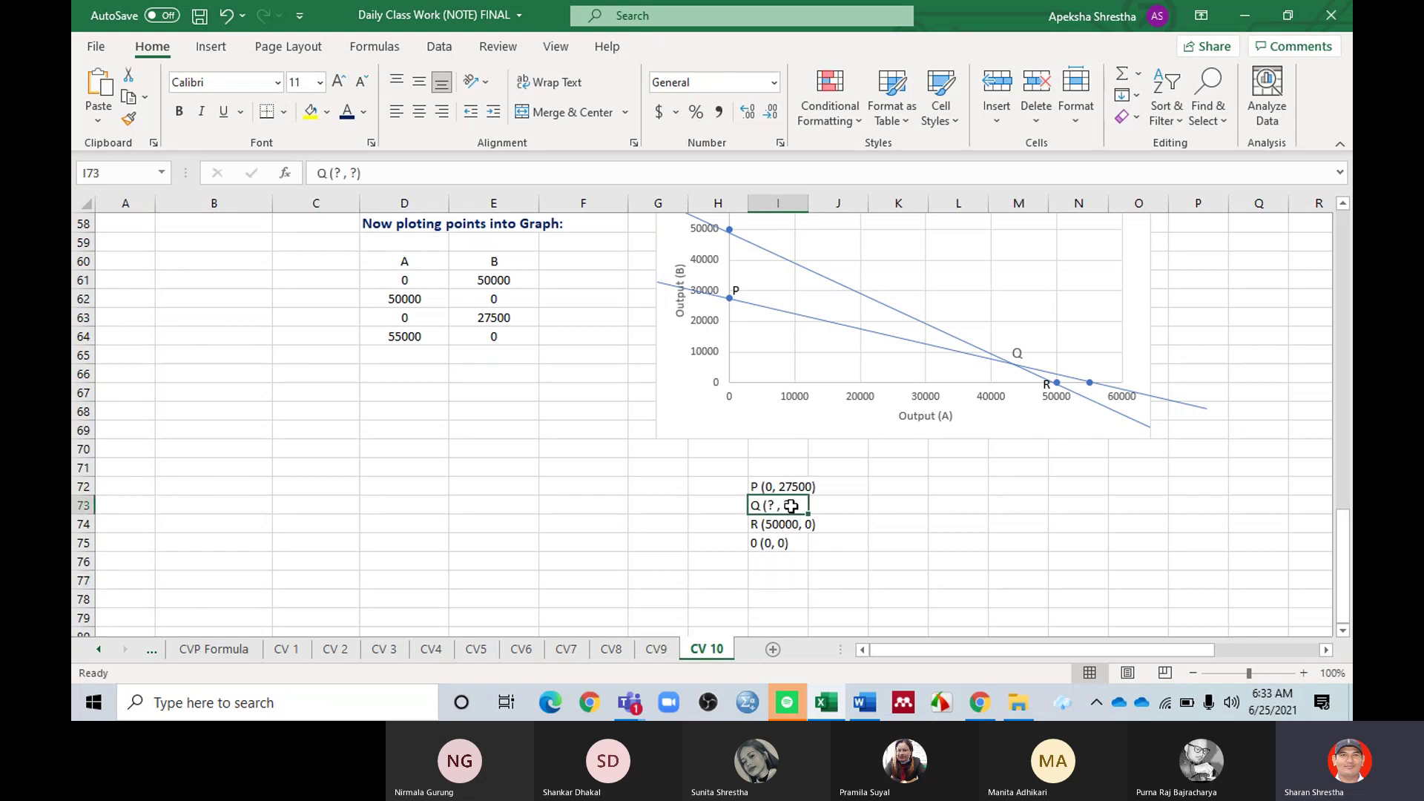
click(310, 111)
scroll(948, 369, up, 1)
scroll(948, 369, up, 1)
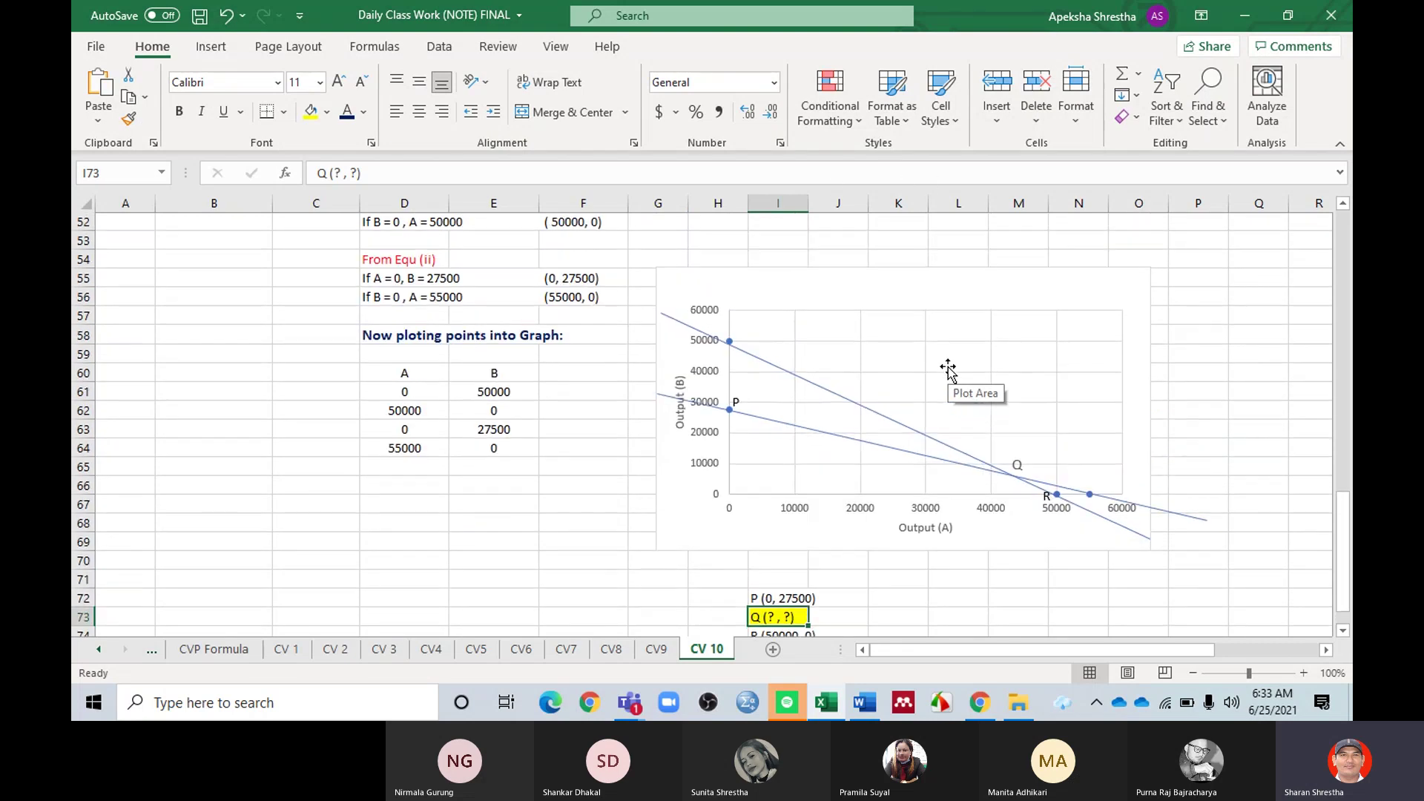
Step: Enter the line "To find out the value of A and B at point Q, Solving the equation (i) and (ii)" in cell B69
scroll(815, 421, down, 1)
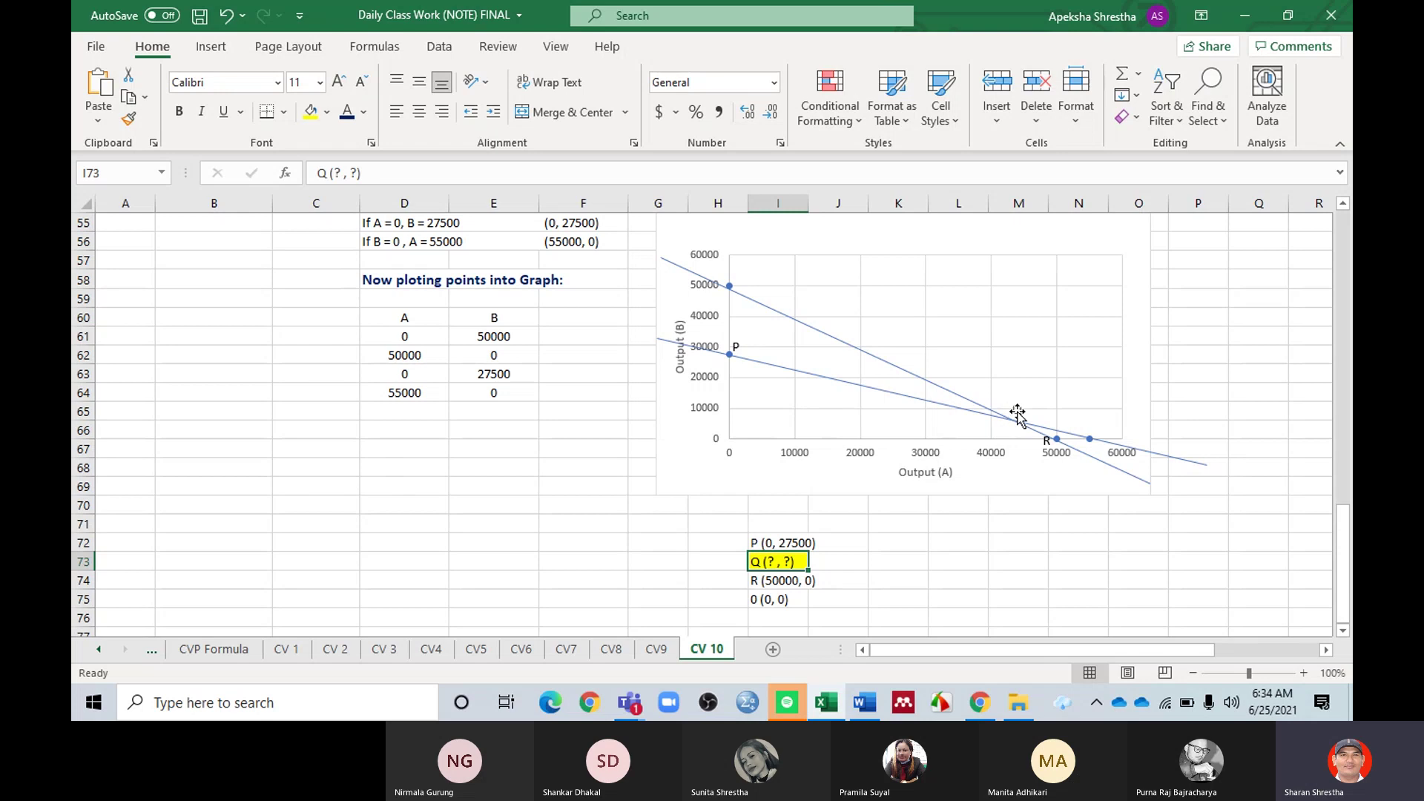
scroll(1018, 414, down, 1)
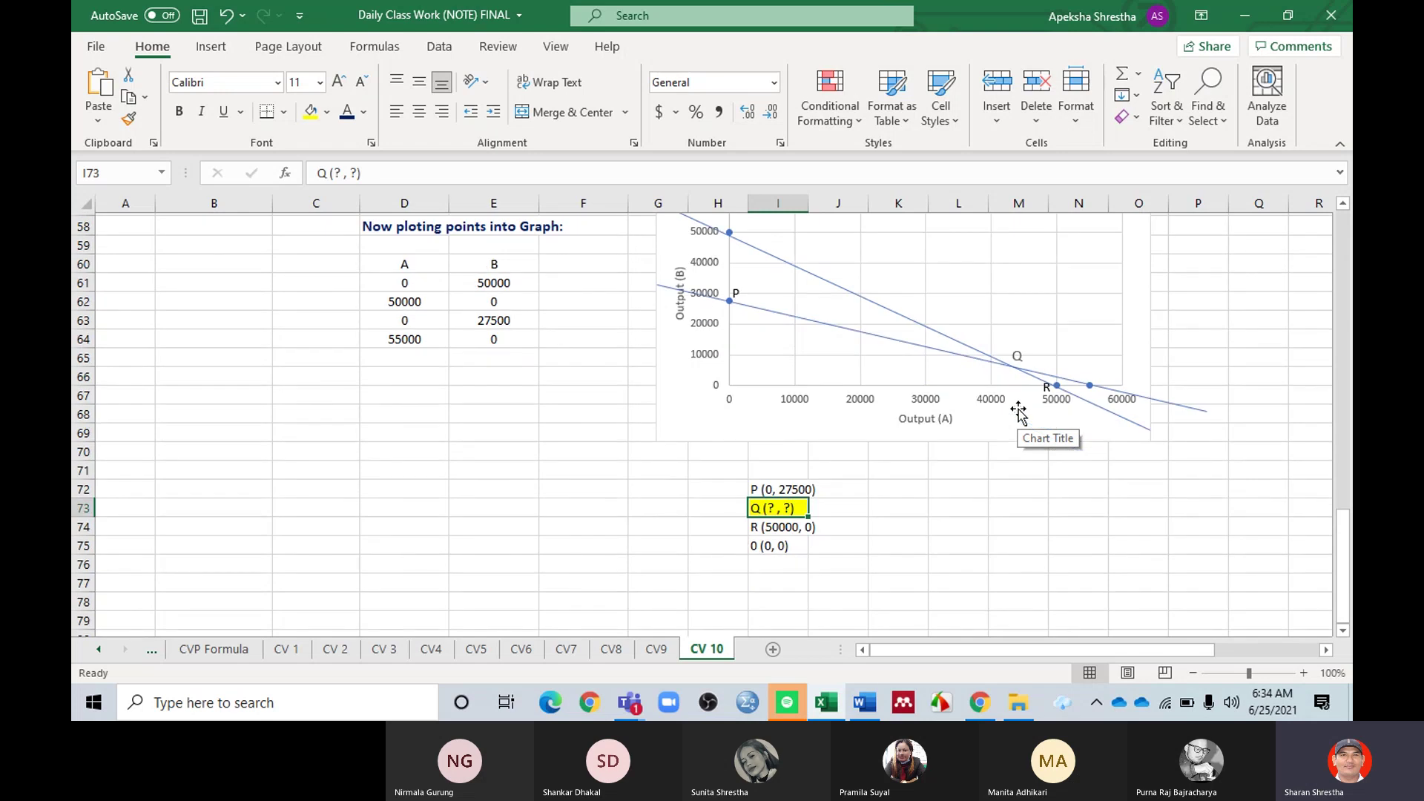
scroll(1018, 411, down, 1)
scroll(1020, 397, down, 1)
scroll(1018, 400, up, 3)
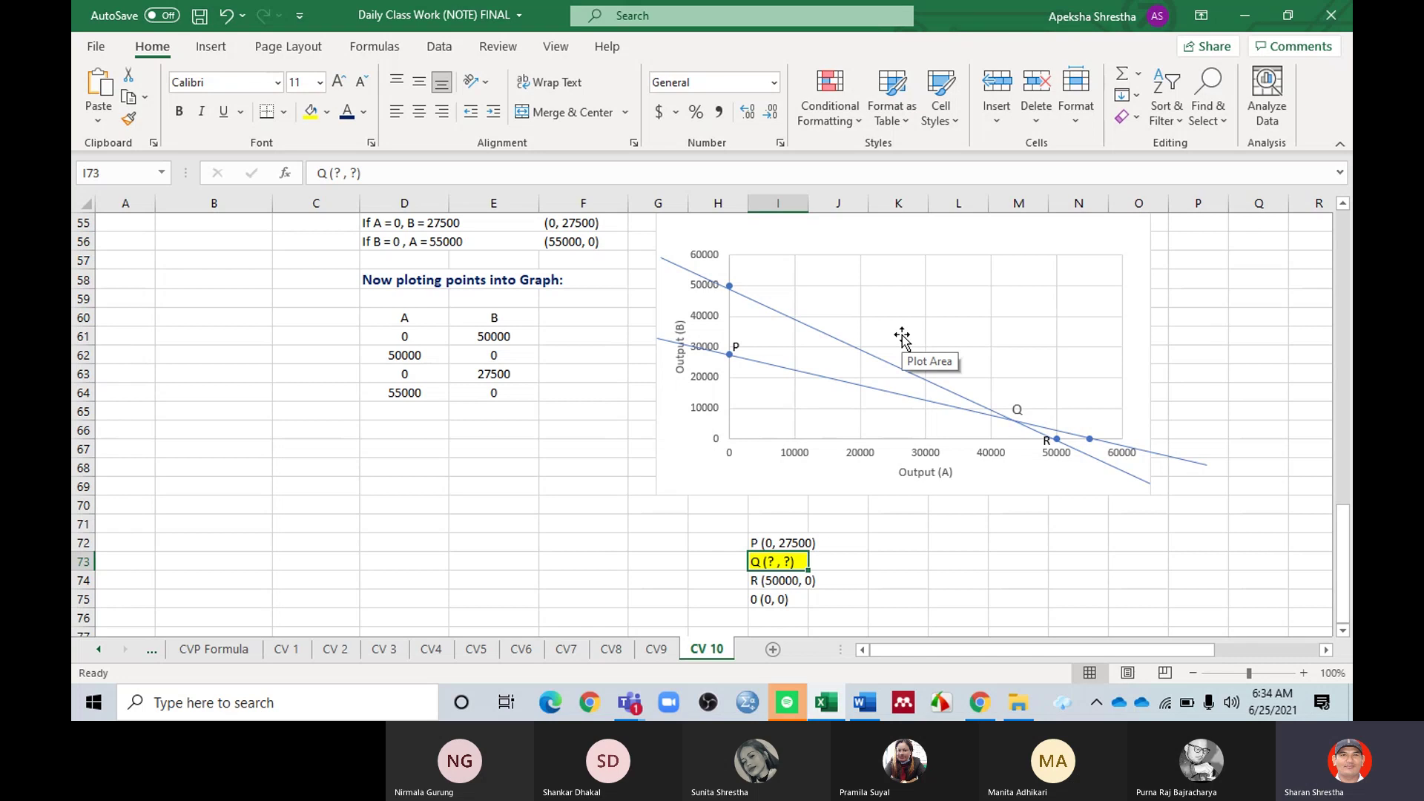
scroll(908, 386, down, 2)
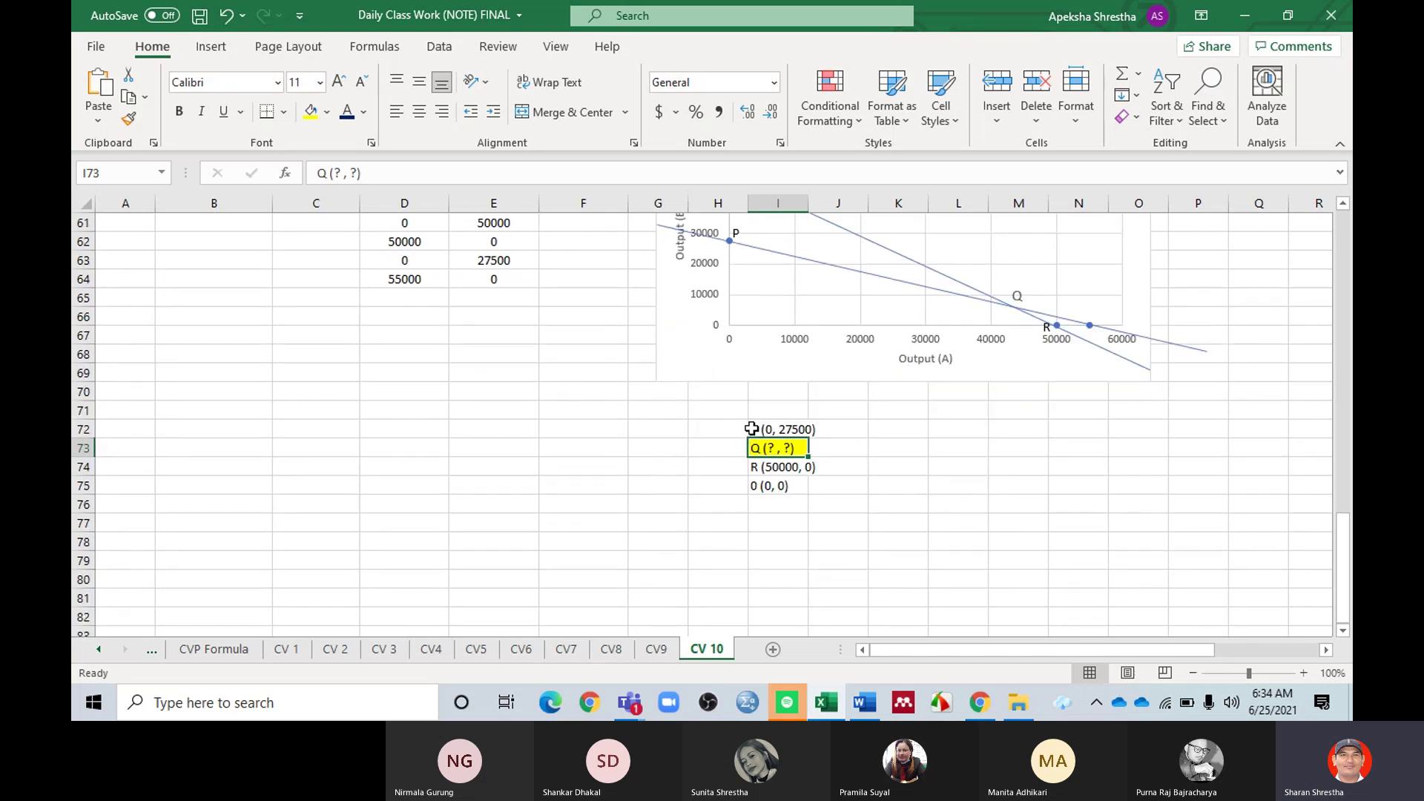
click(197, 369)
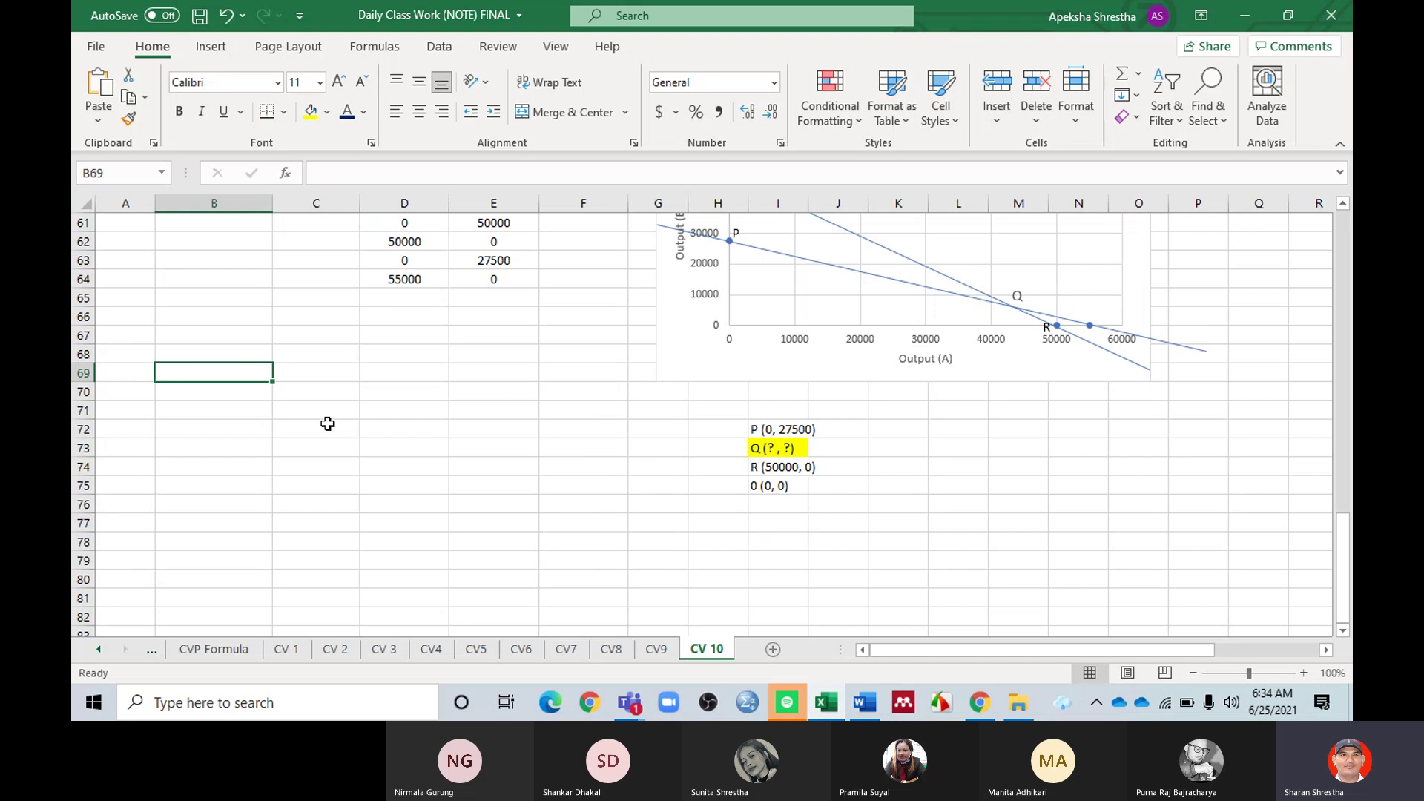
text(To find )
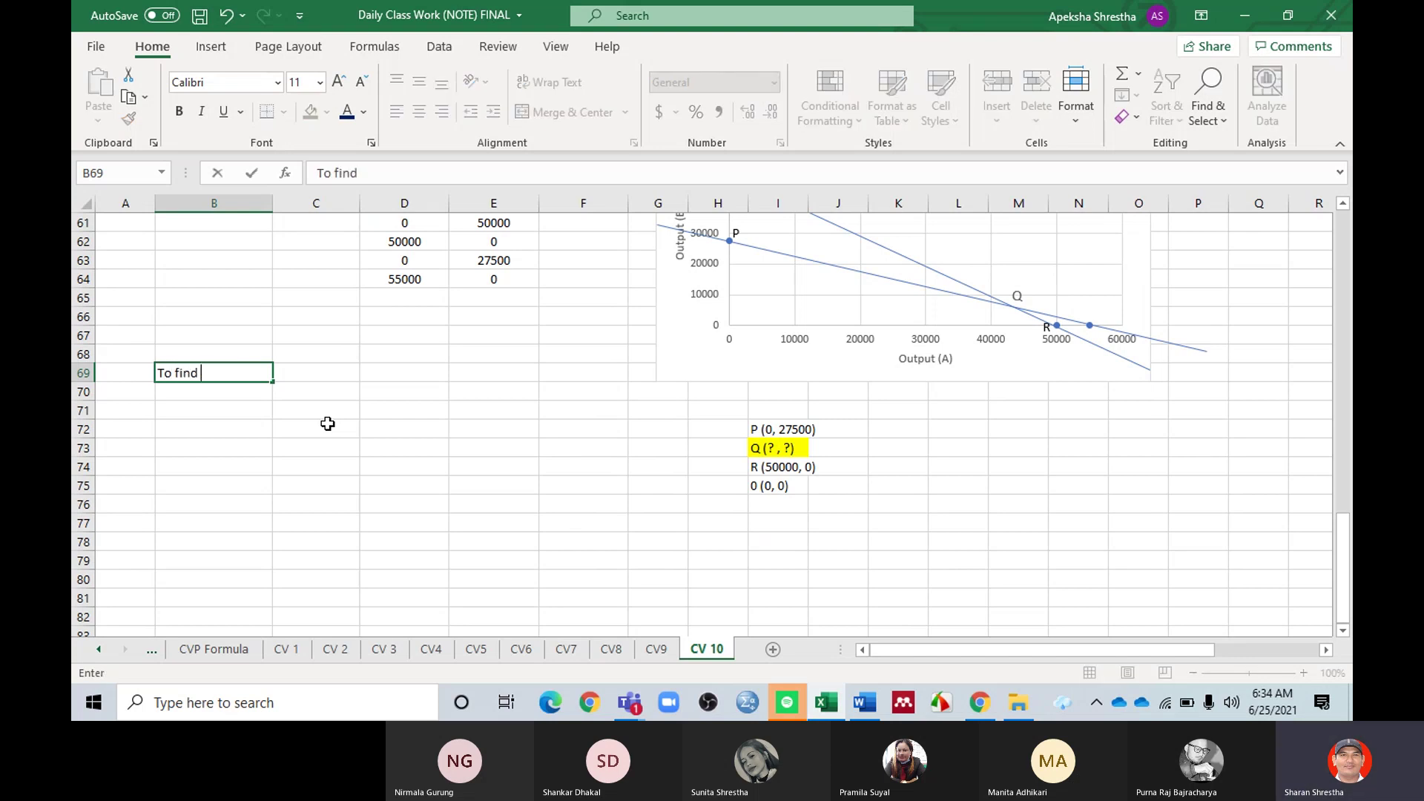
text(out the value o)
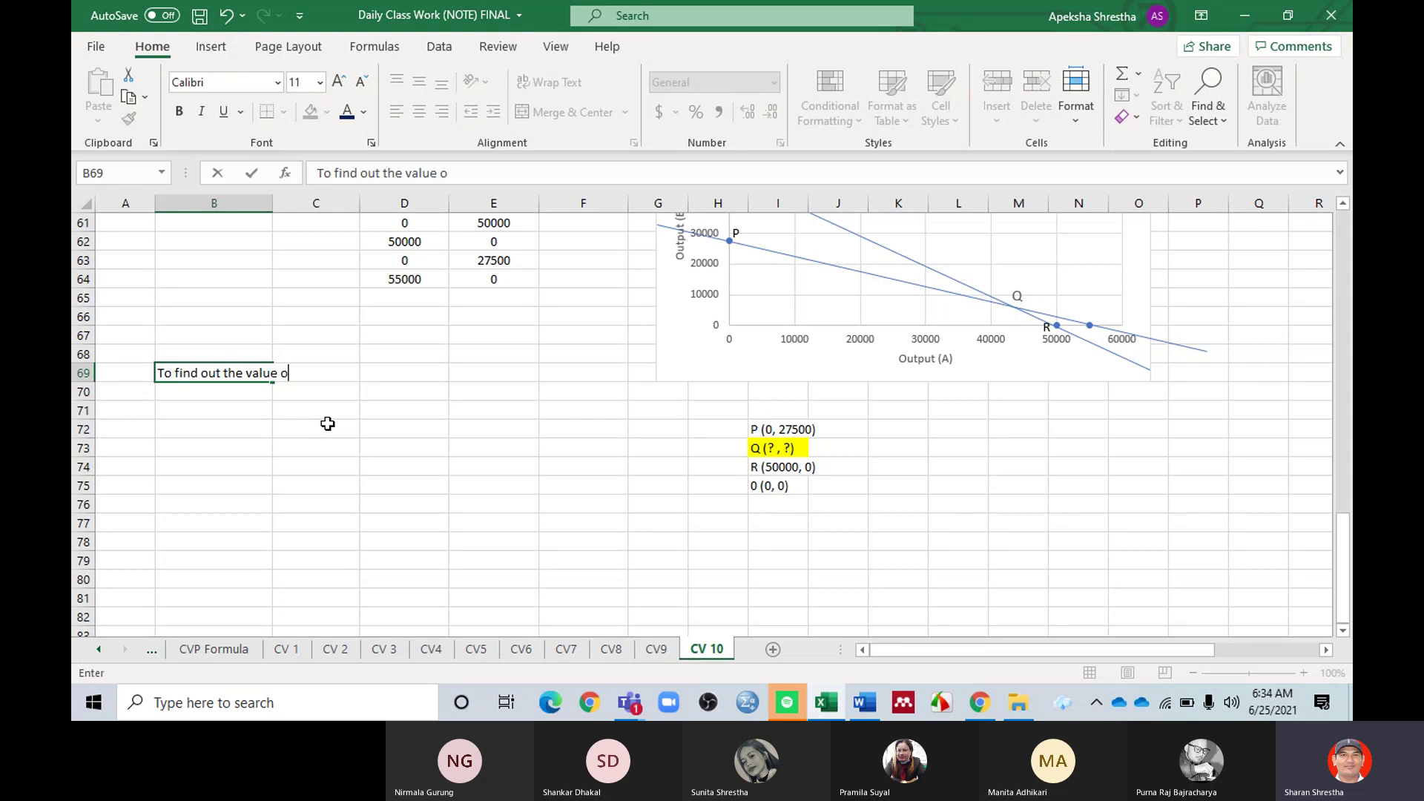
text(f A and B at point )
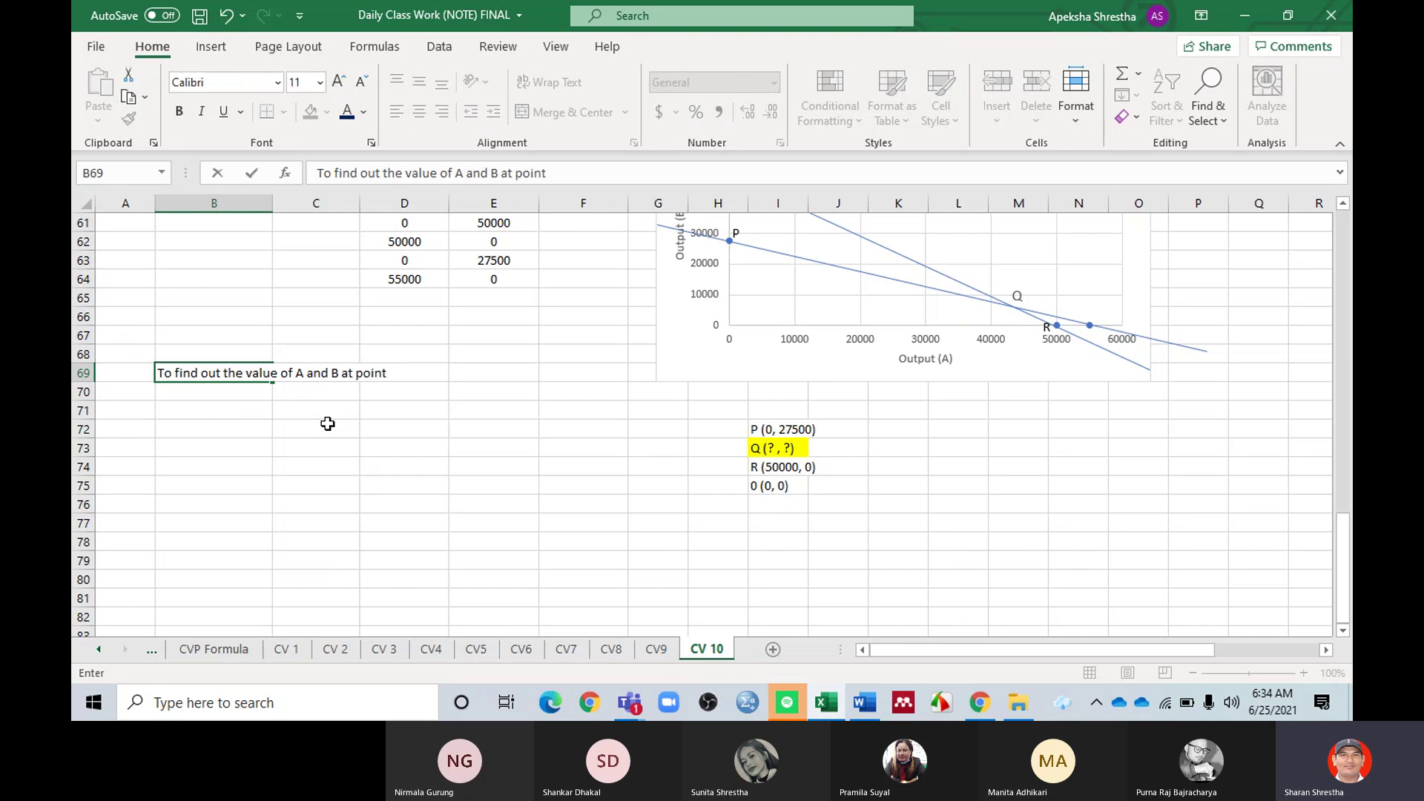
text(Q)
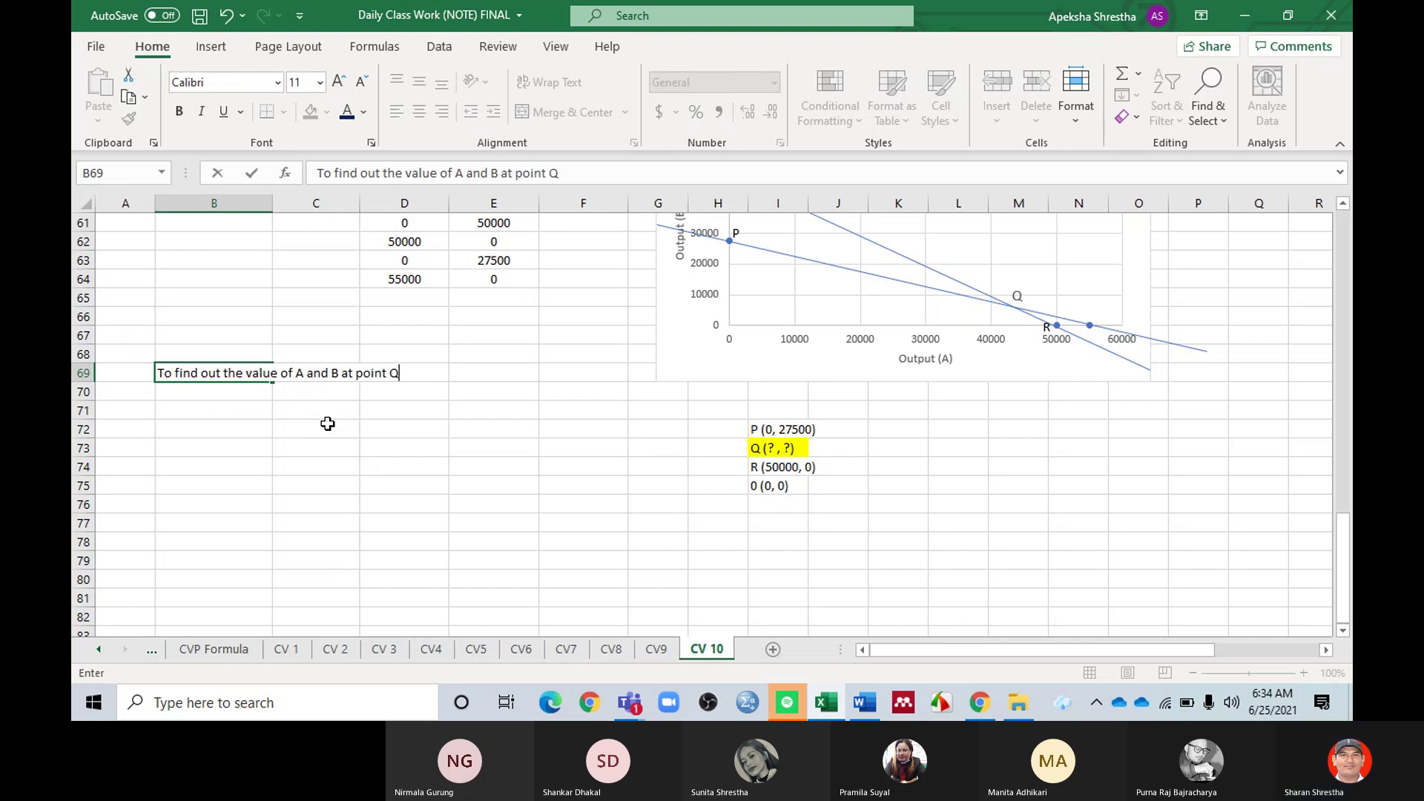
text(, S)
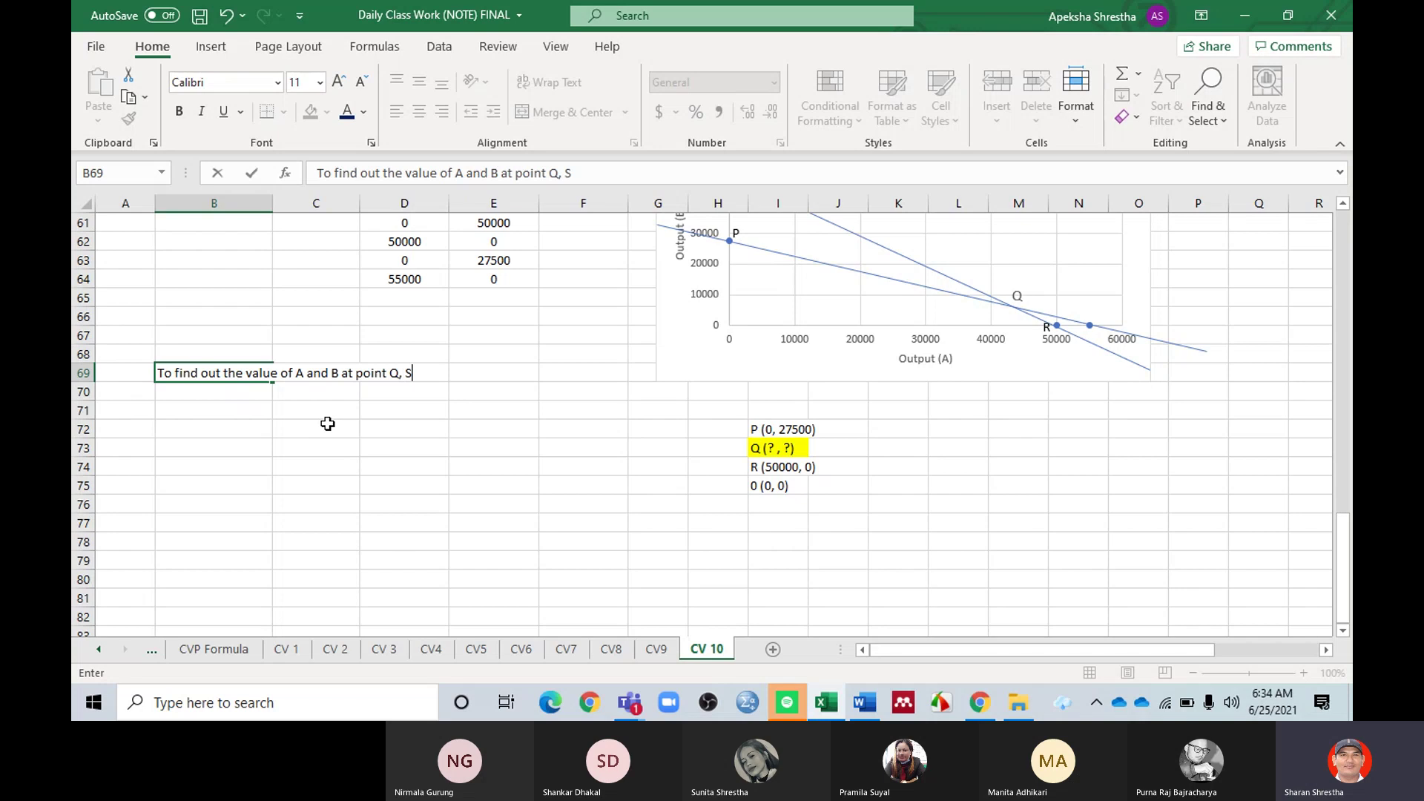
text(olving )
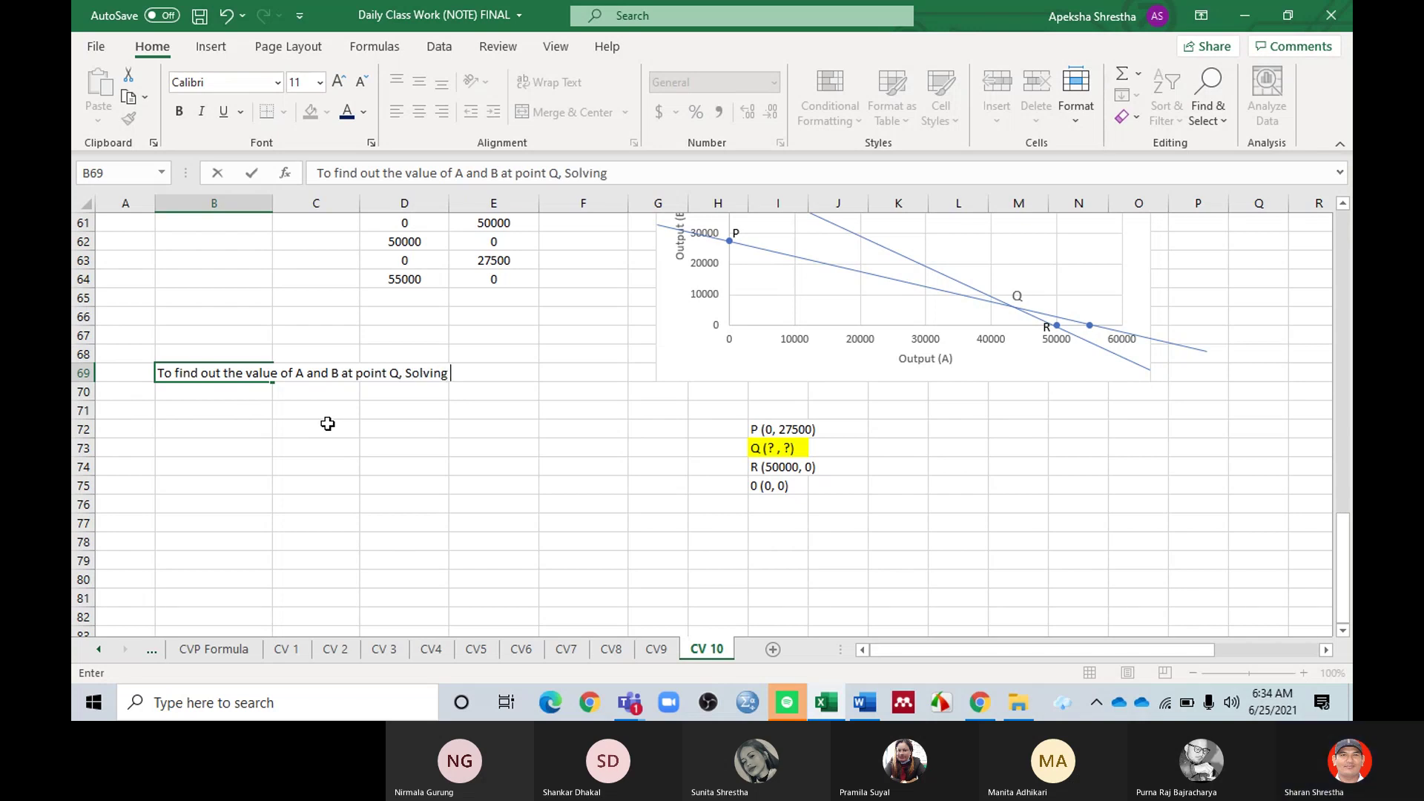
text(the equation)
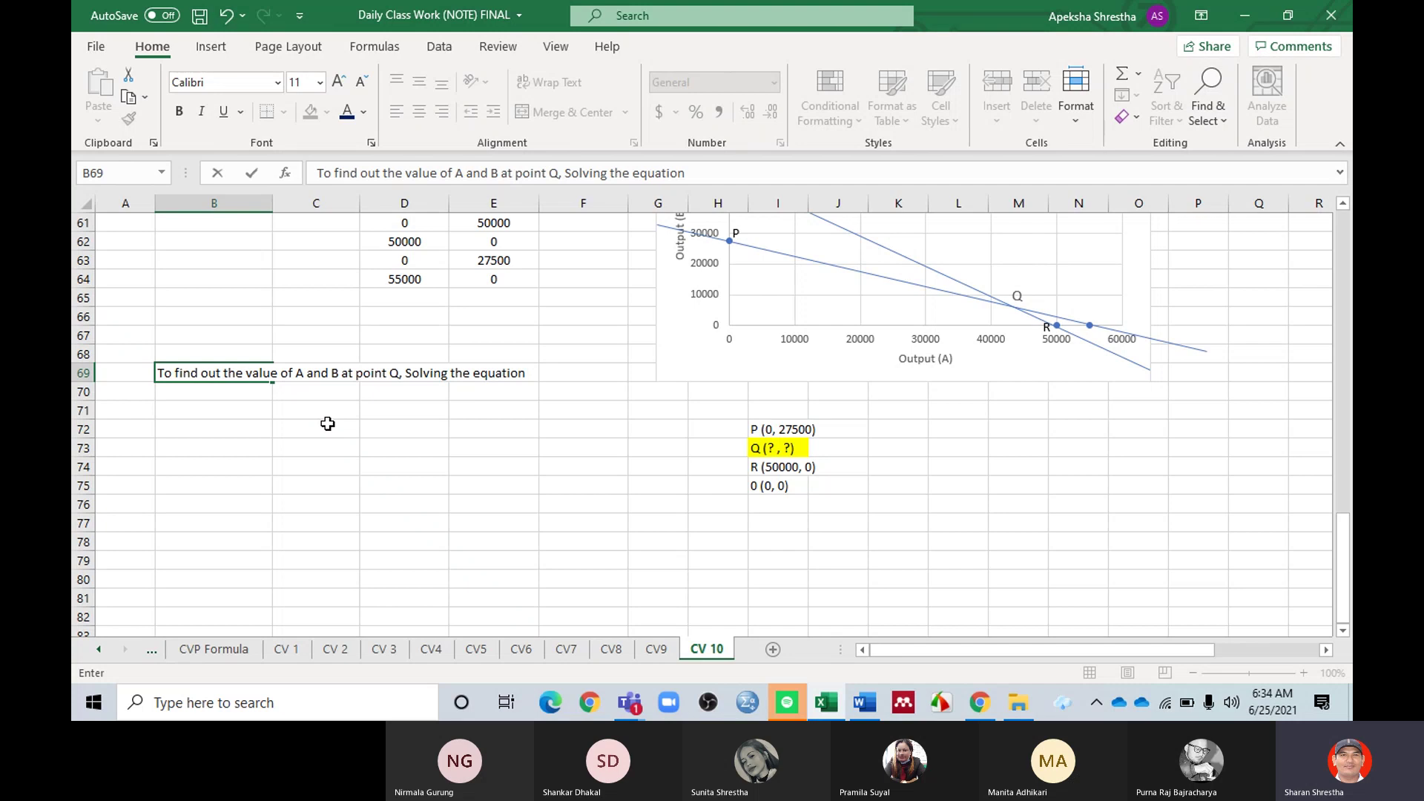
text( (i) and (ii))
key(Return)
key(Return)
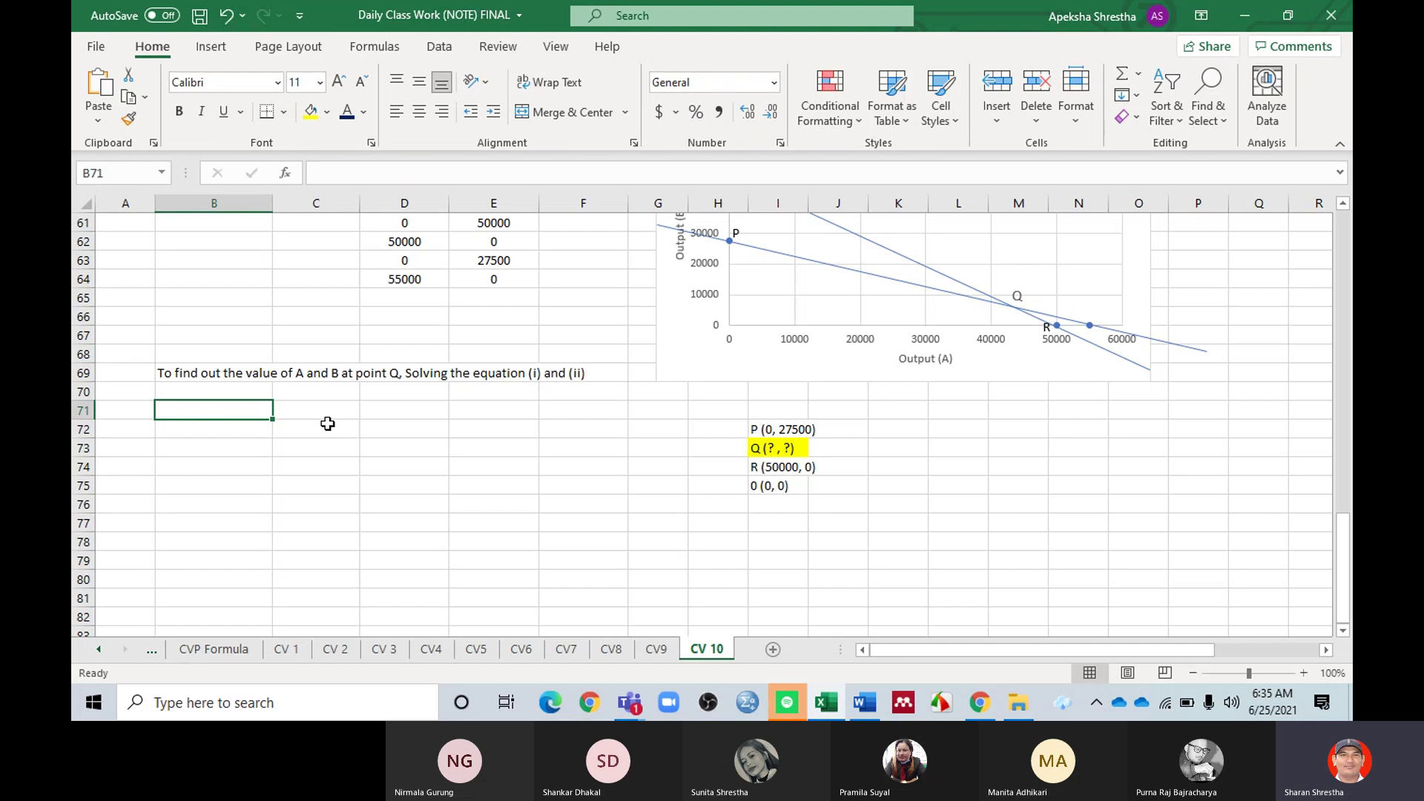
Step: Copy constraint equations (i) and (ii) from cells E46:E47 into B70:B71 under the point Q heading
drag(181, 376, 563, 373)
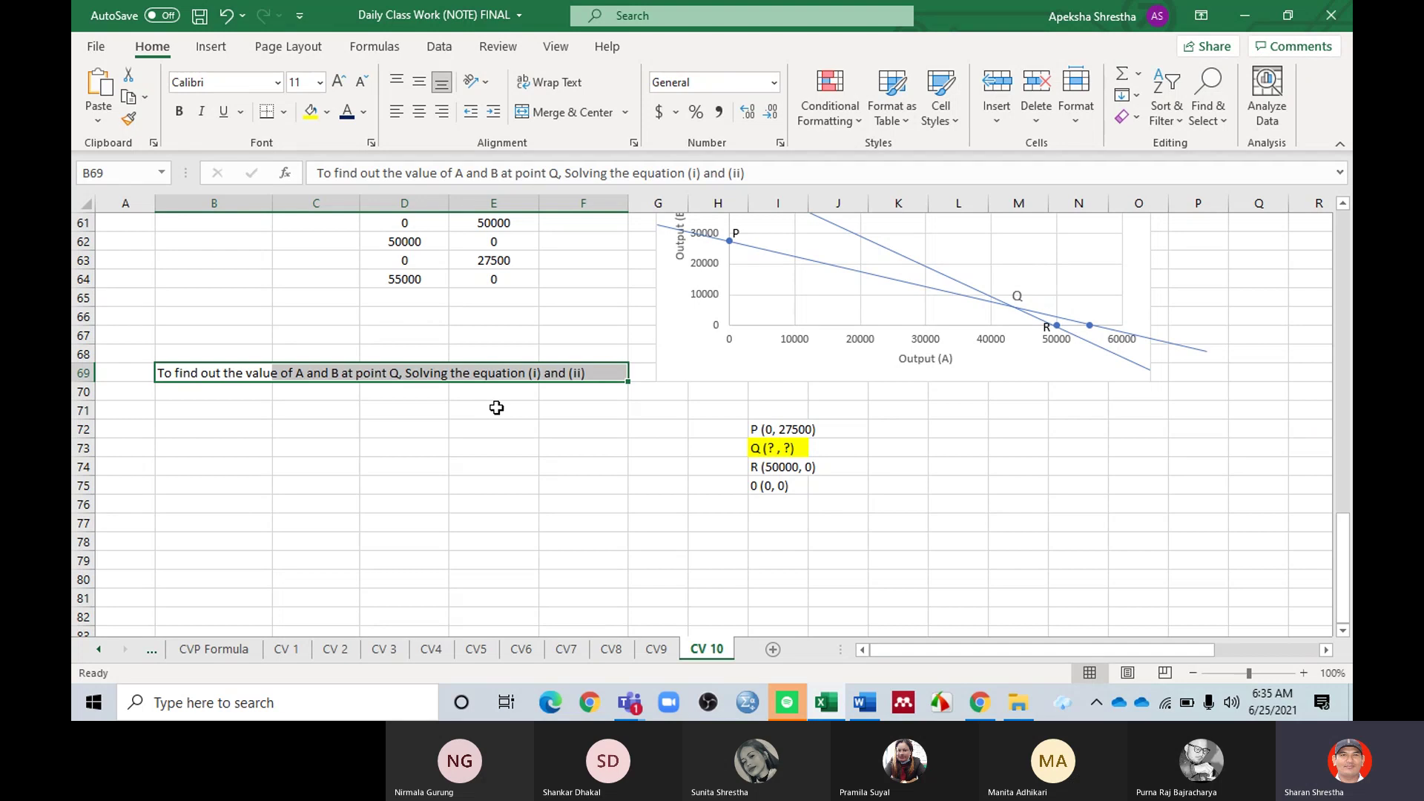
click(321, 417)
click(239, 413)
scroll(407, 420, up, 1)
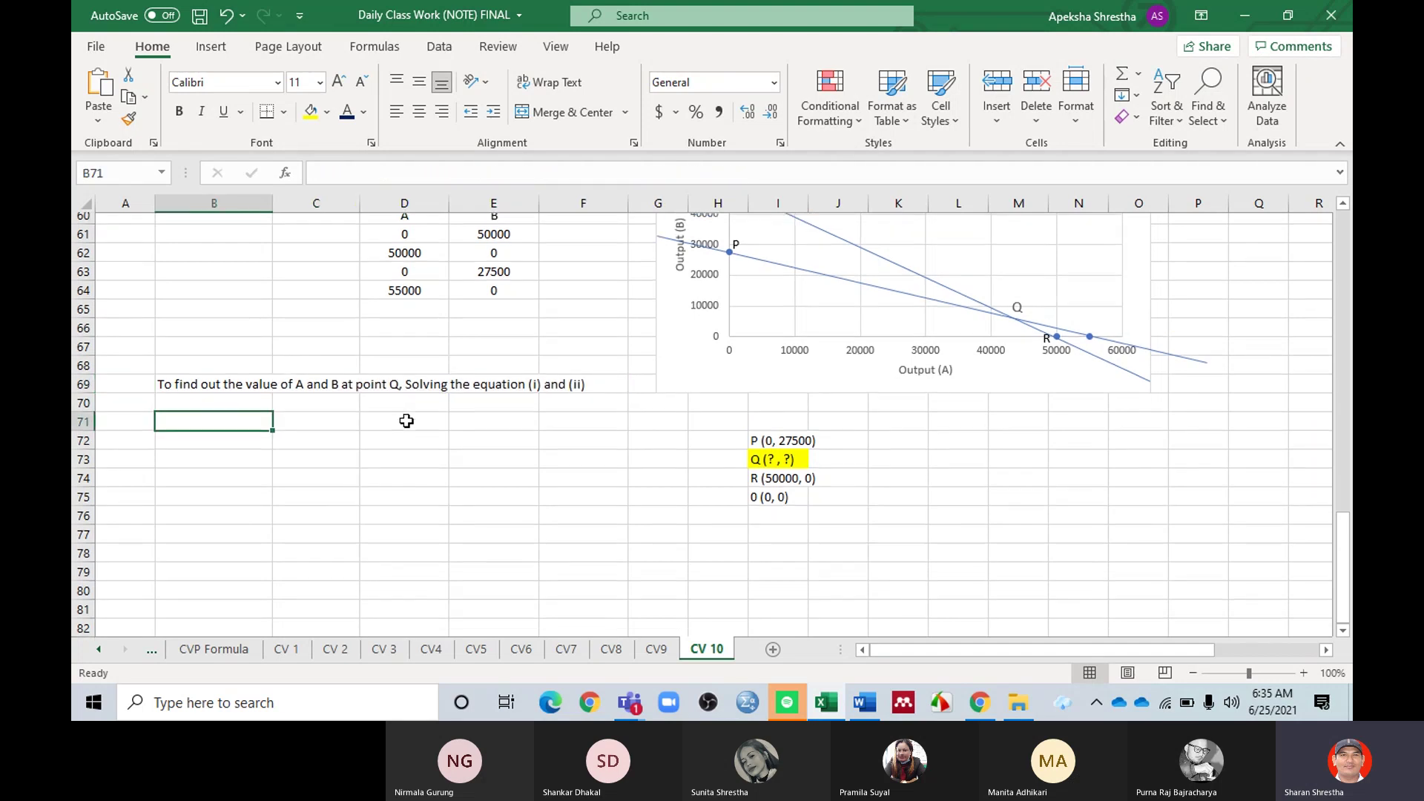
scroll(407, 421, up, 4)
scroll(472, 387, down, 1)
scroll(472, 387, up, 3)
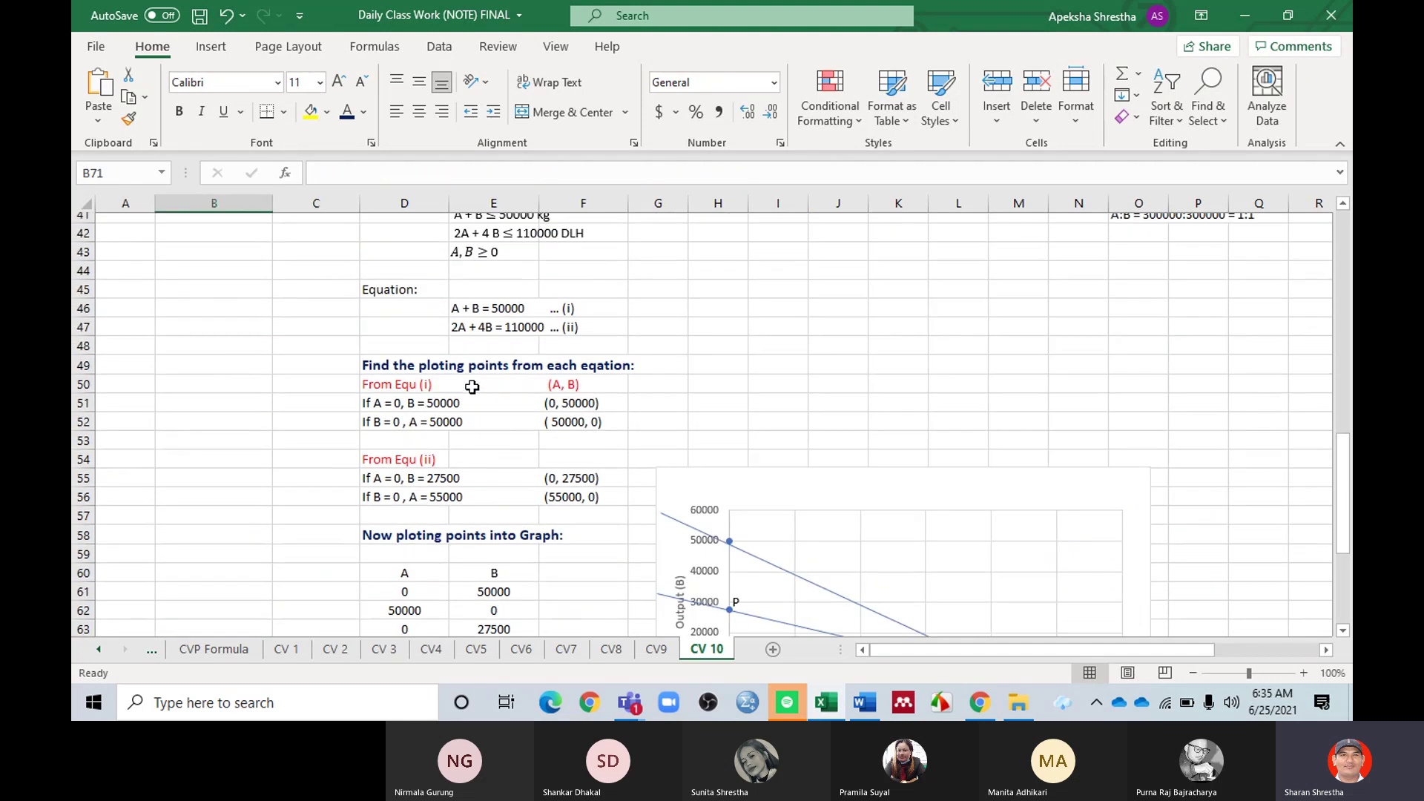
scroll(472, 386, up, 1)
drag(469, 340, 555, 362)
key(ctrl+c)
scroll(512, 371, down, 7)
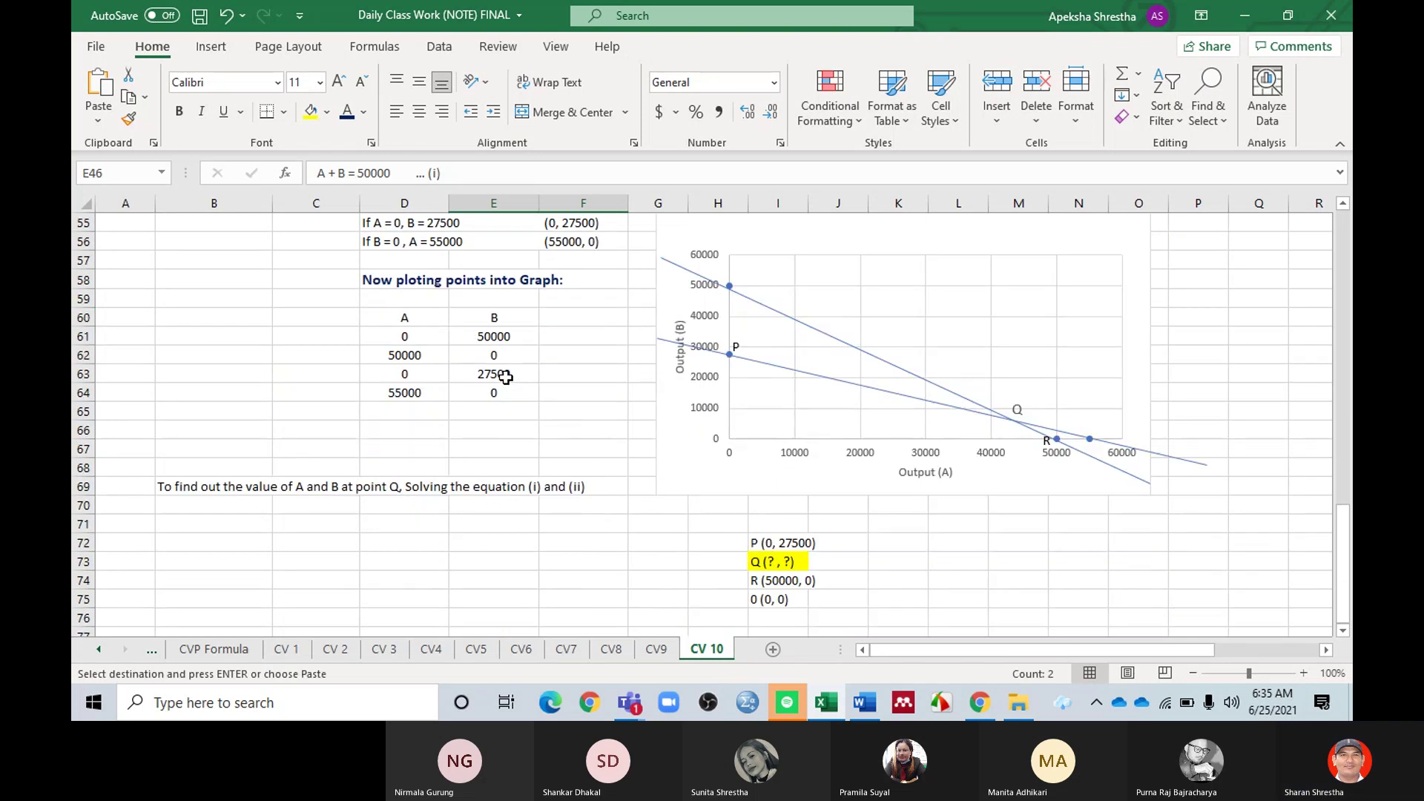
click(240, 398)
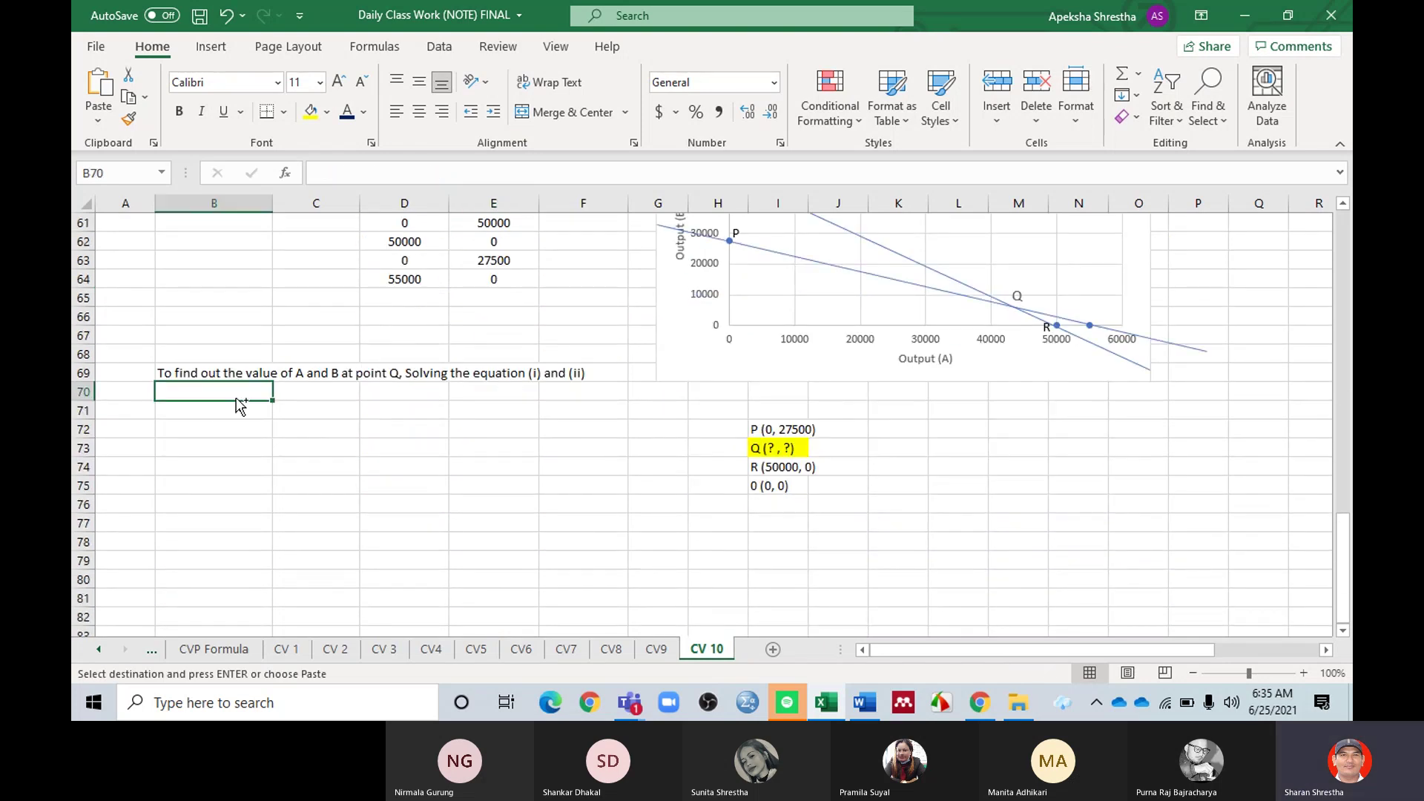
key(ctrl+v)
click(256, 451)
drag(190, 398, 261, 412)
click(263, 441)
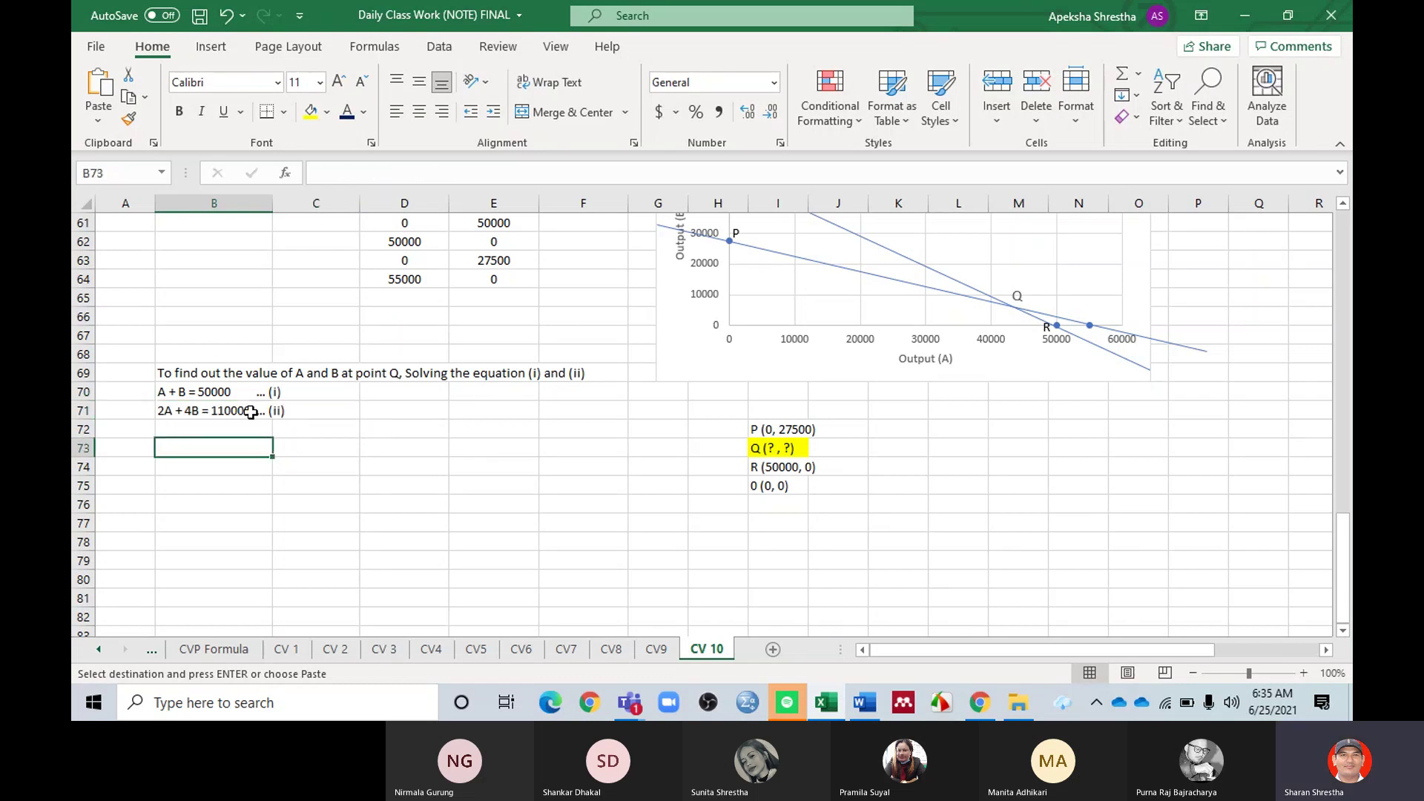
Step: Enter the subheading "From equ (i)" in cell B74 below the copied equations
scroll(320, 406, down, 3)
click(196, 406)
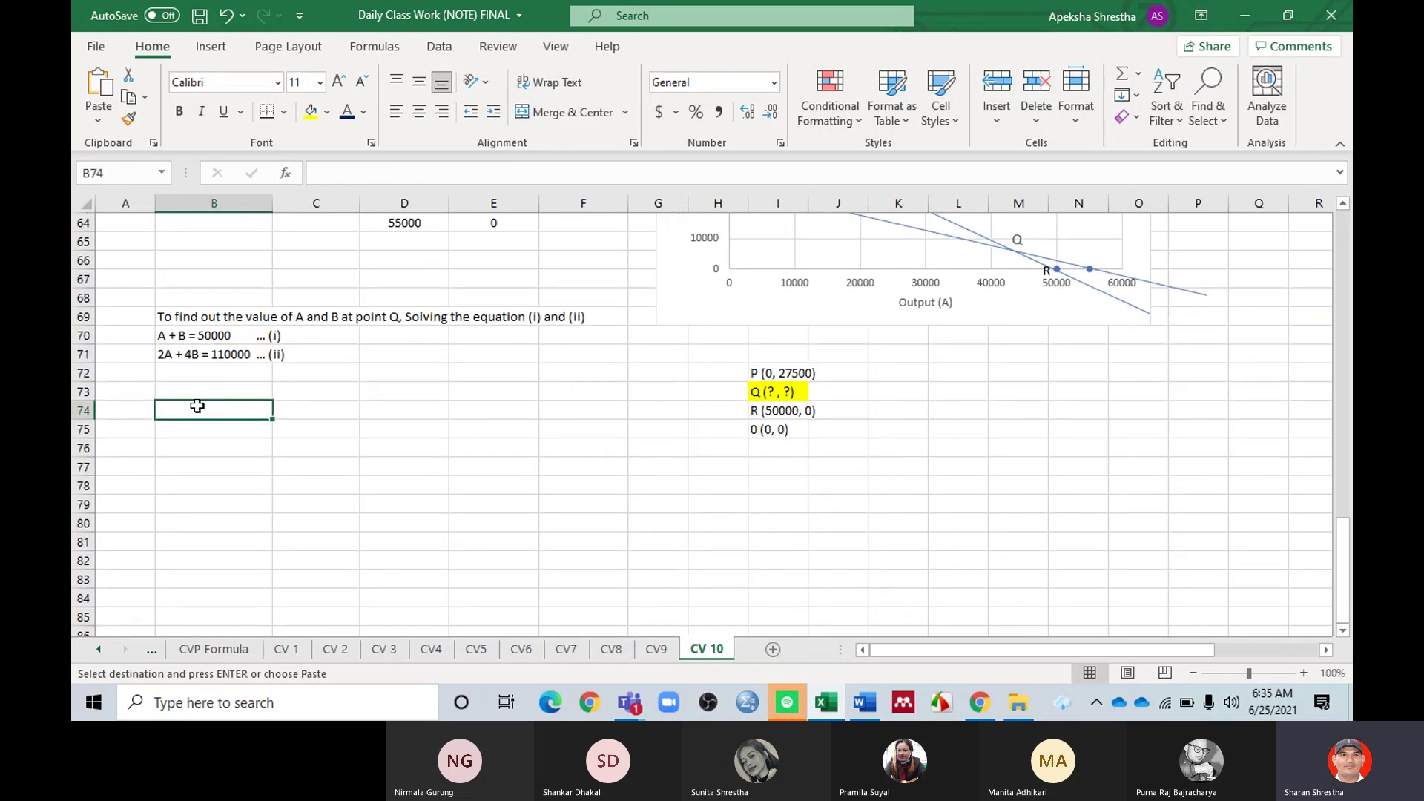
text(A)
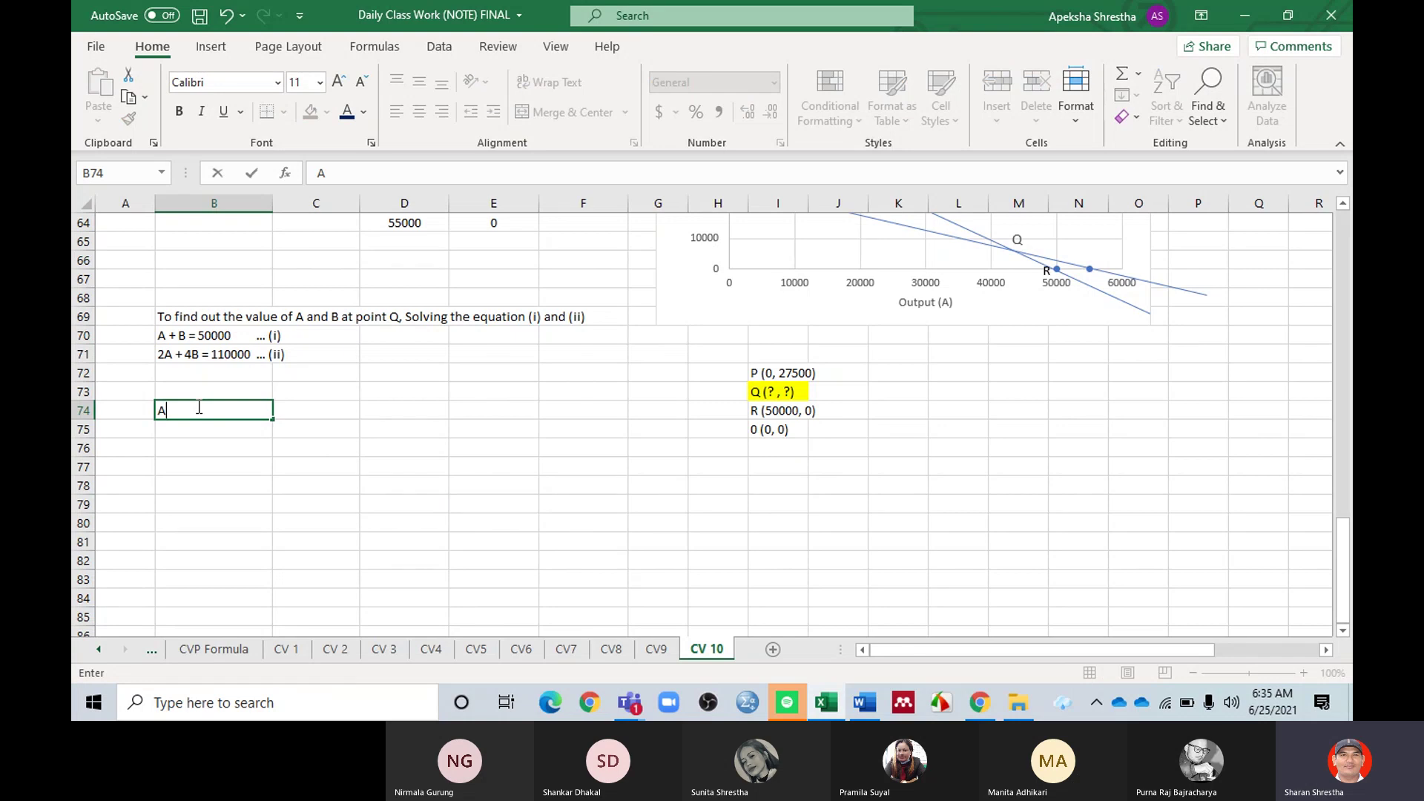
key(BackSpace)
text(From)
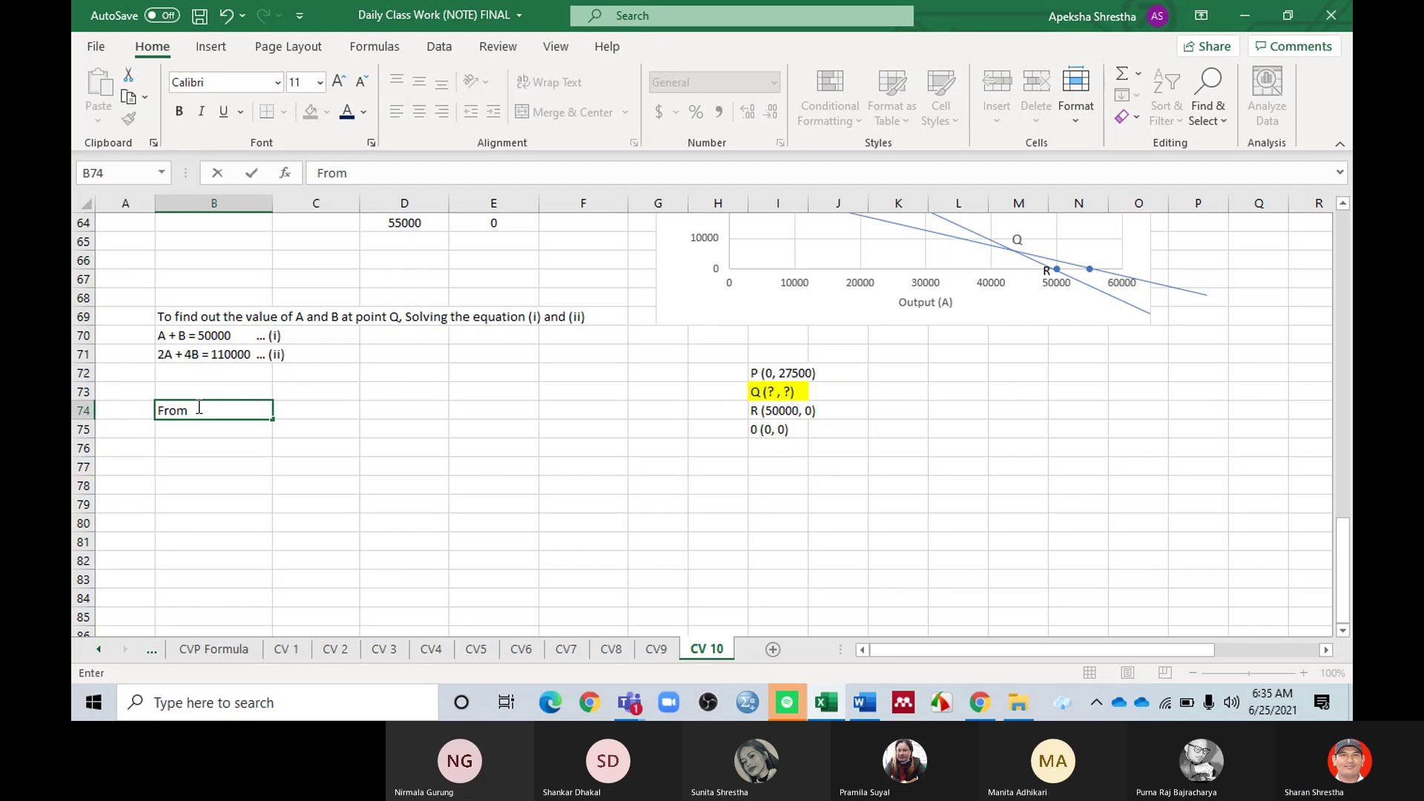
text( equ (i)
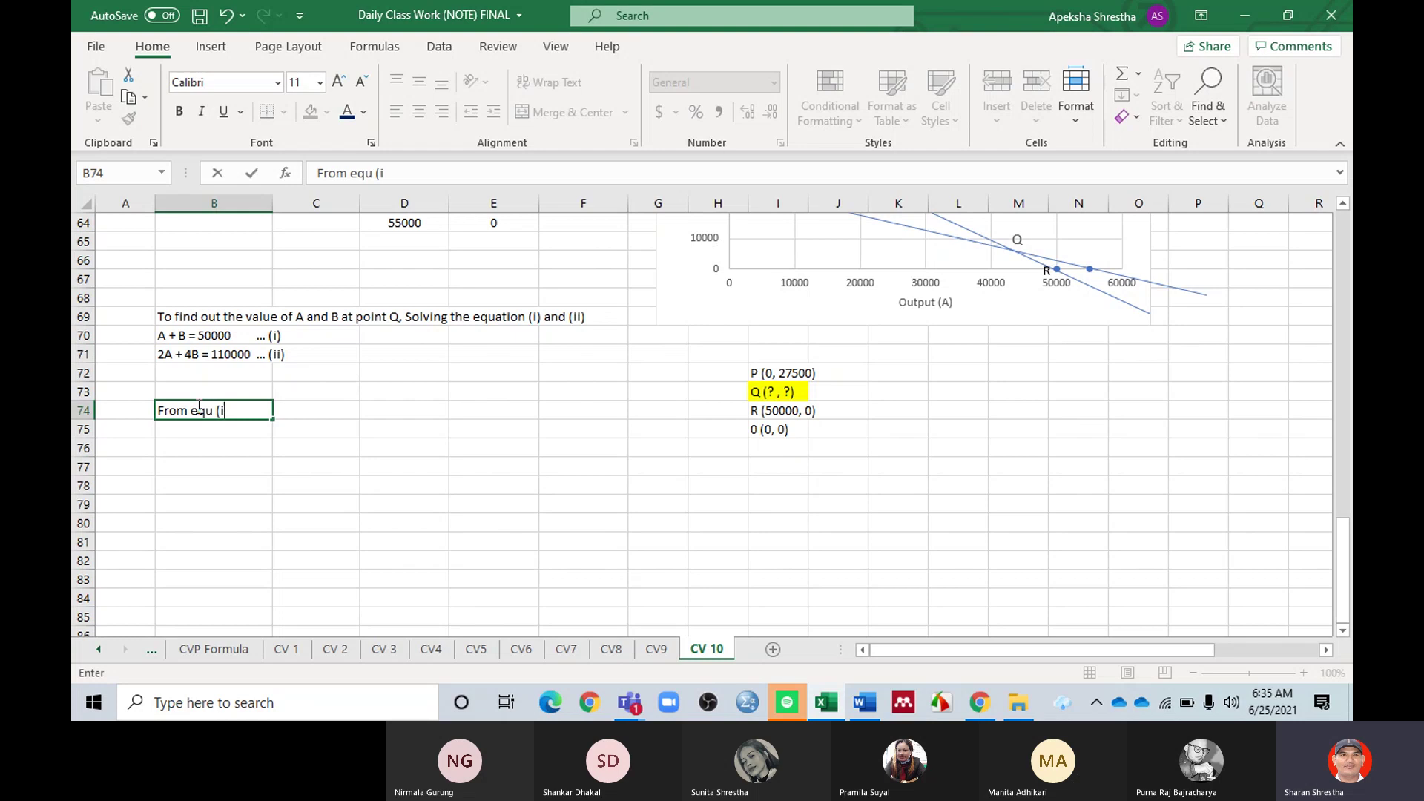
text())
key(Return)
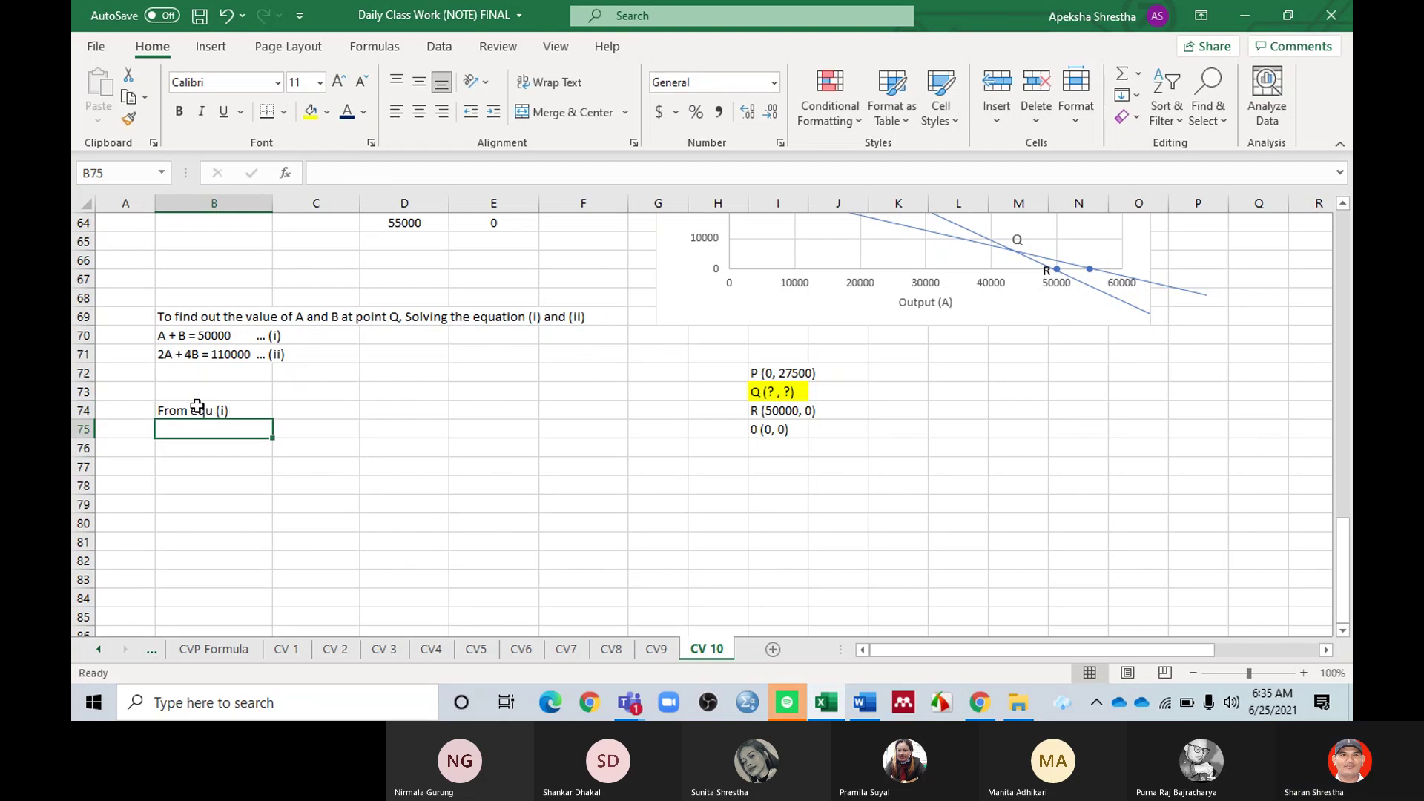
Step: Write "A + B = 50000" in cell B75 and its rearrangement "A = 50000 - B" in B76
text(A)
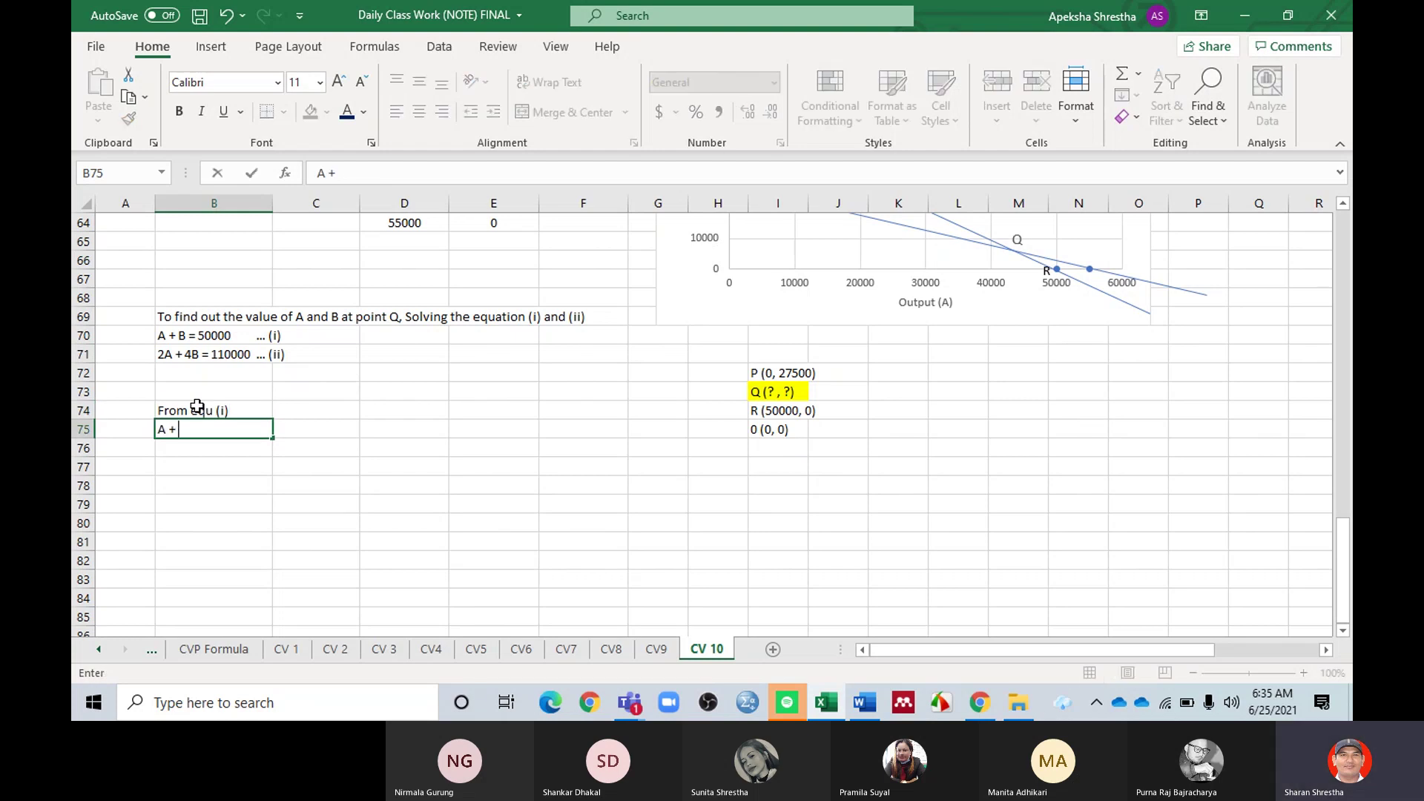
text( + B = 50000)
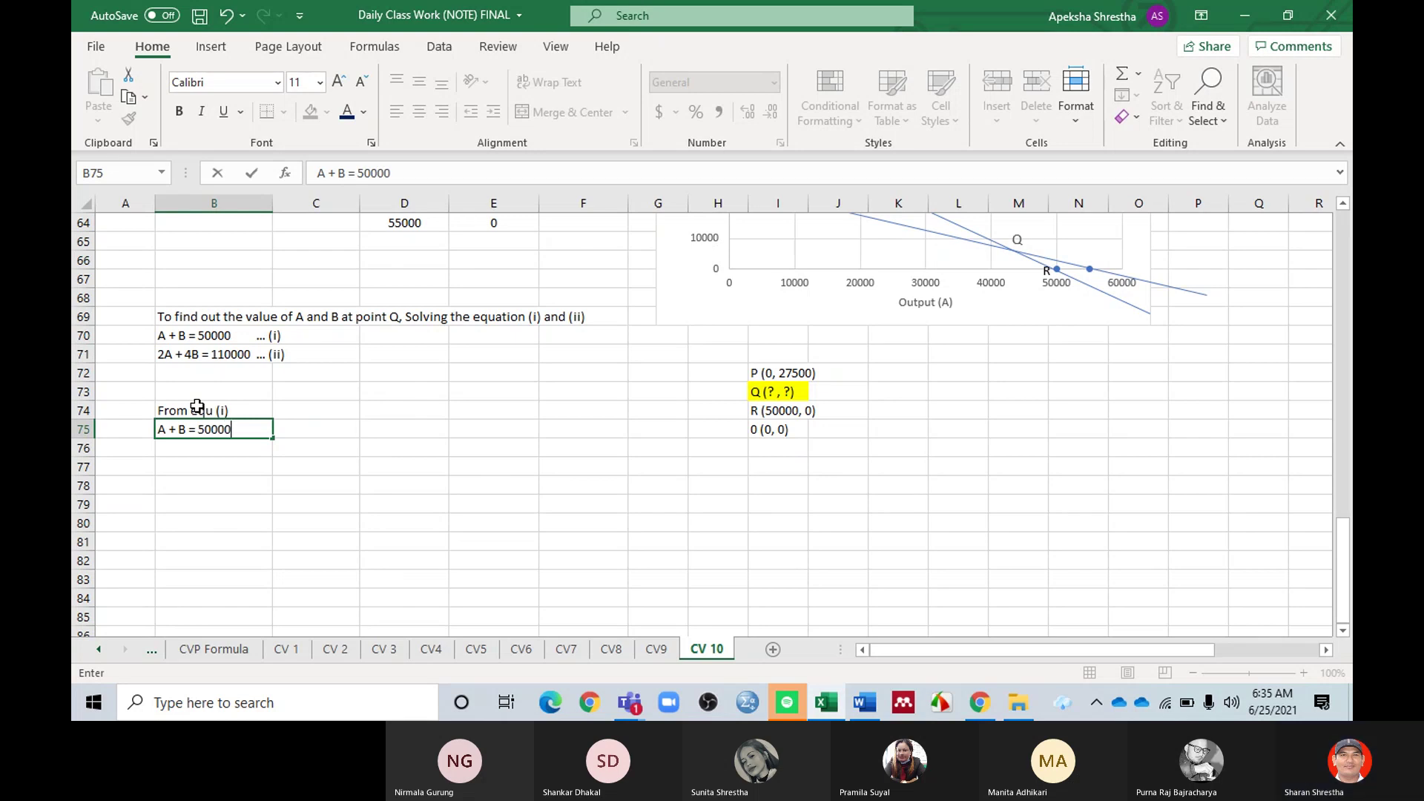
key(Return)
text(A)
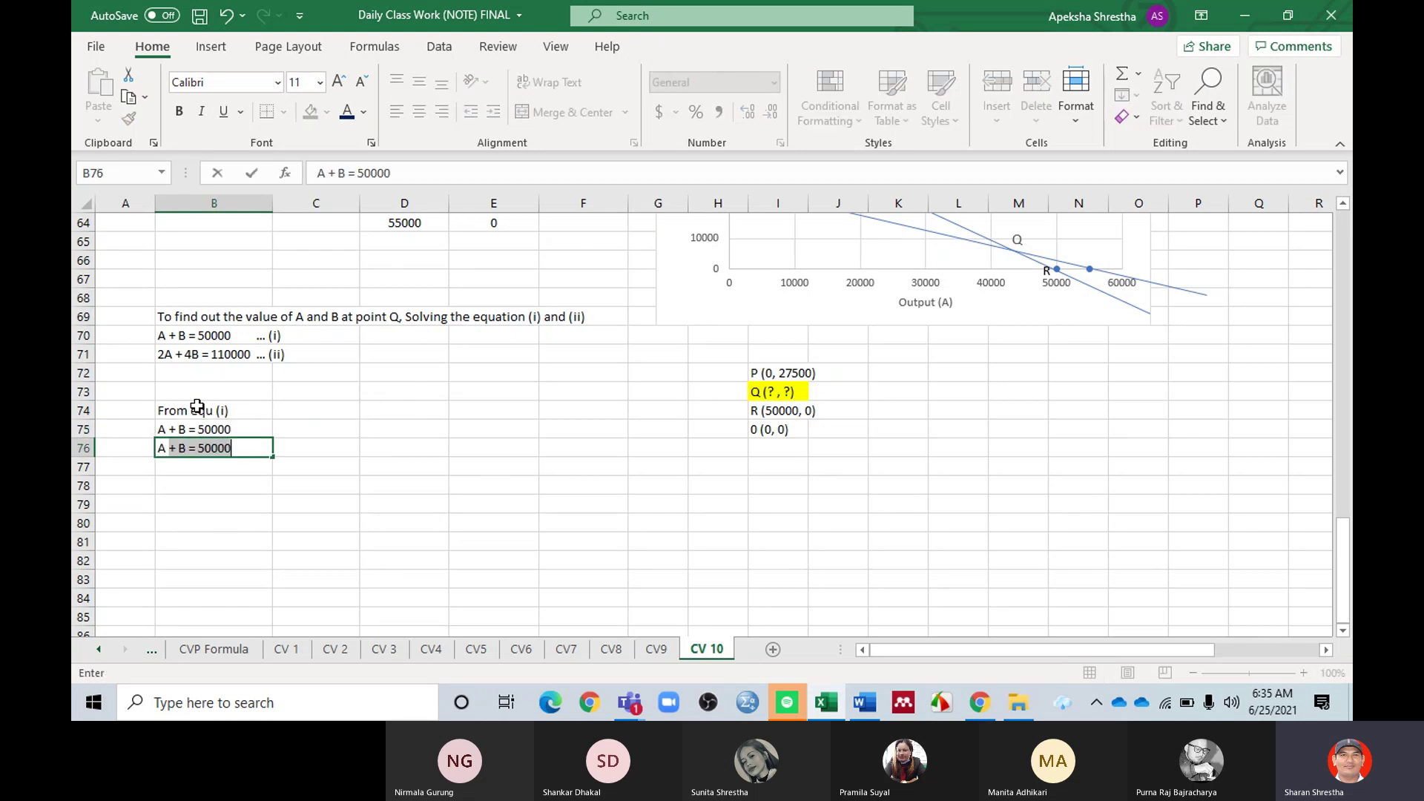
text( =)
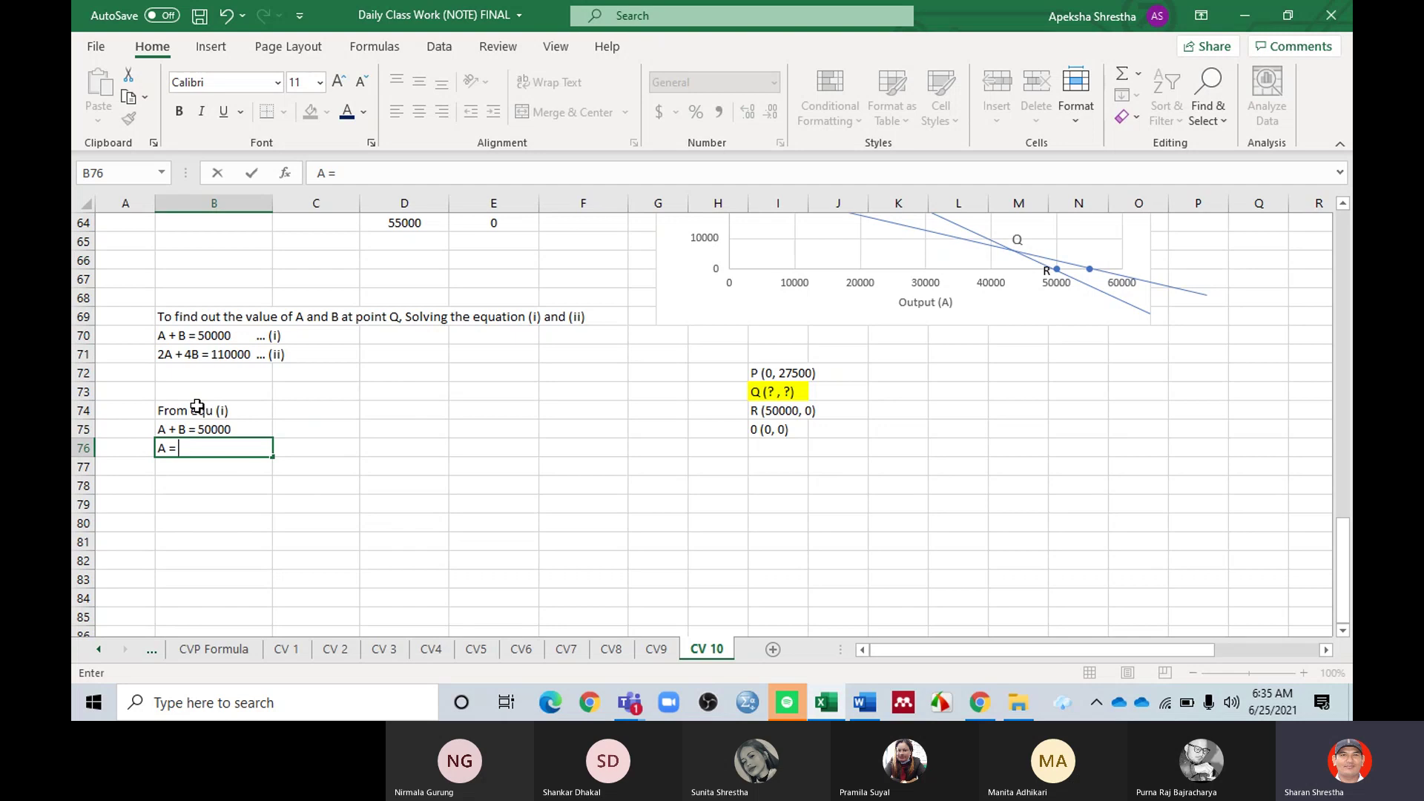
text( 50000 -)
text(B)
key(Return)
key(Return)
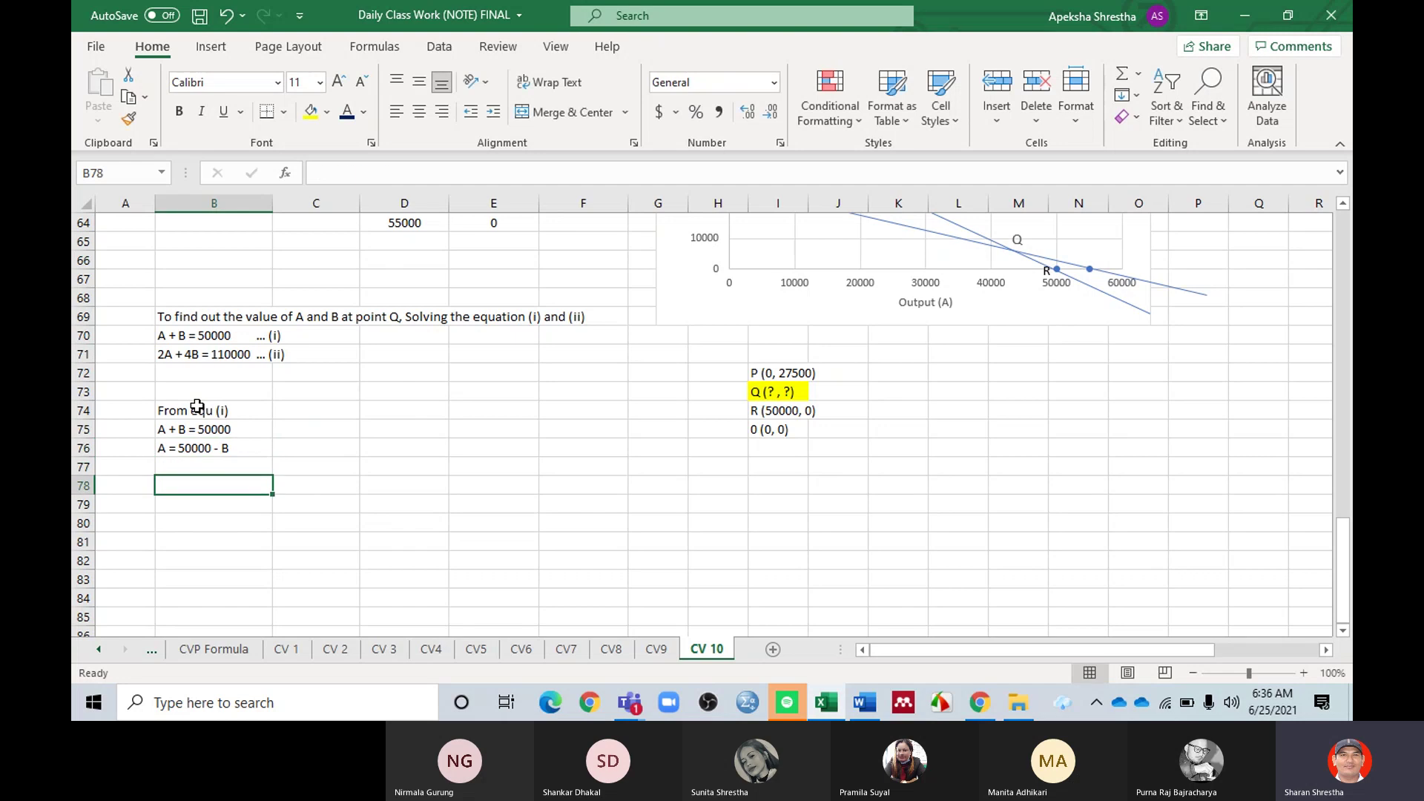
Step: Enter the subheading "From equ (ii)" in cell B78 and the equation "2A + 4B = 110000" in B79
text(From )
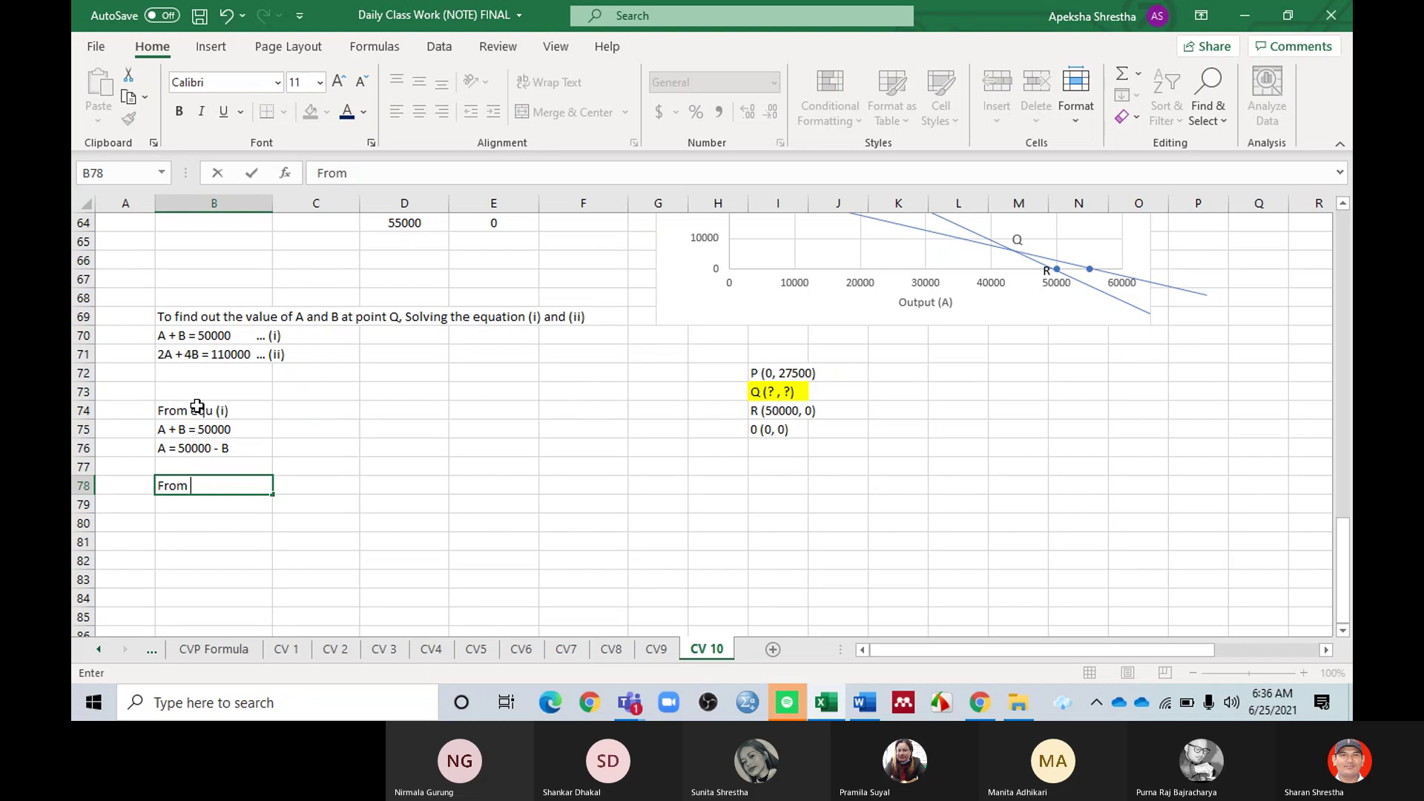
text(equ ()
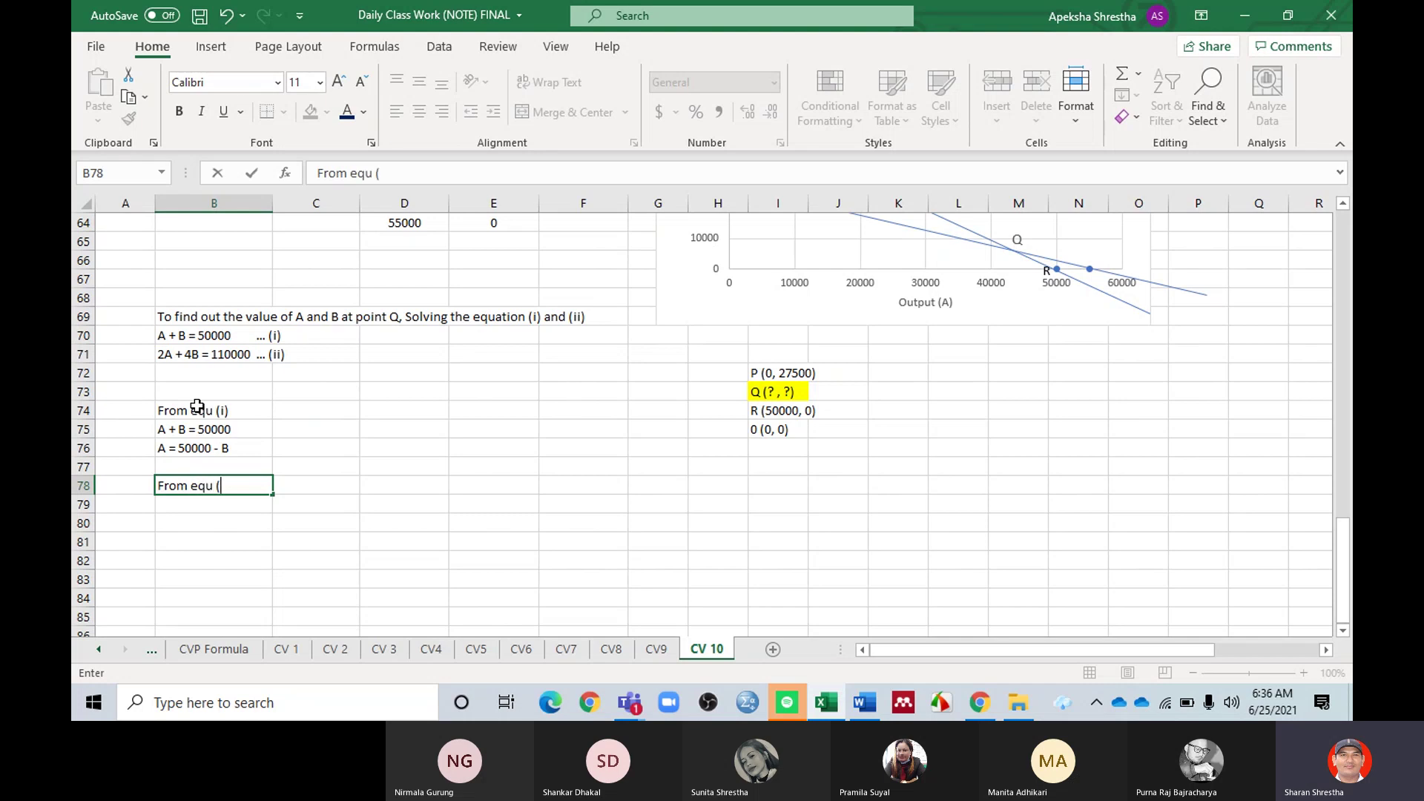
text(ii))
key(Return)
scroll(323, 398, down, 1)
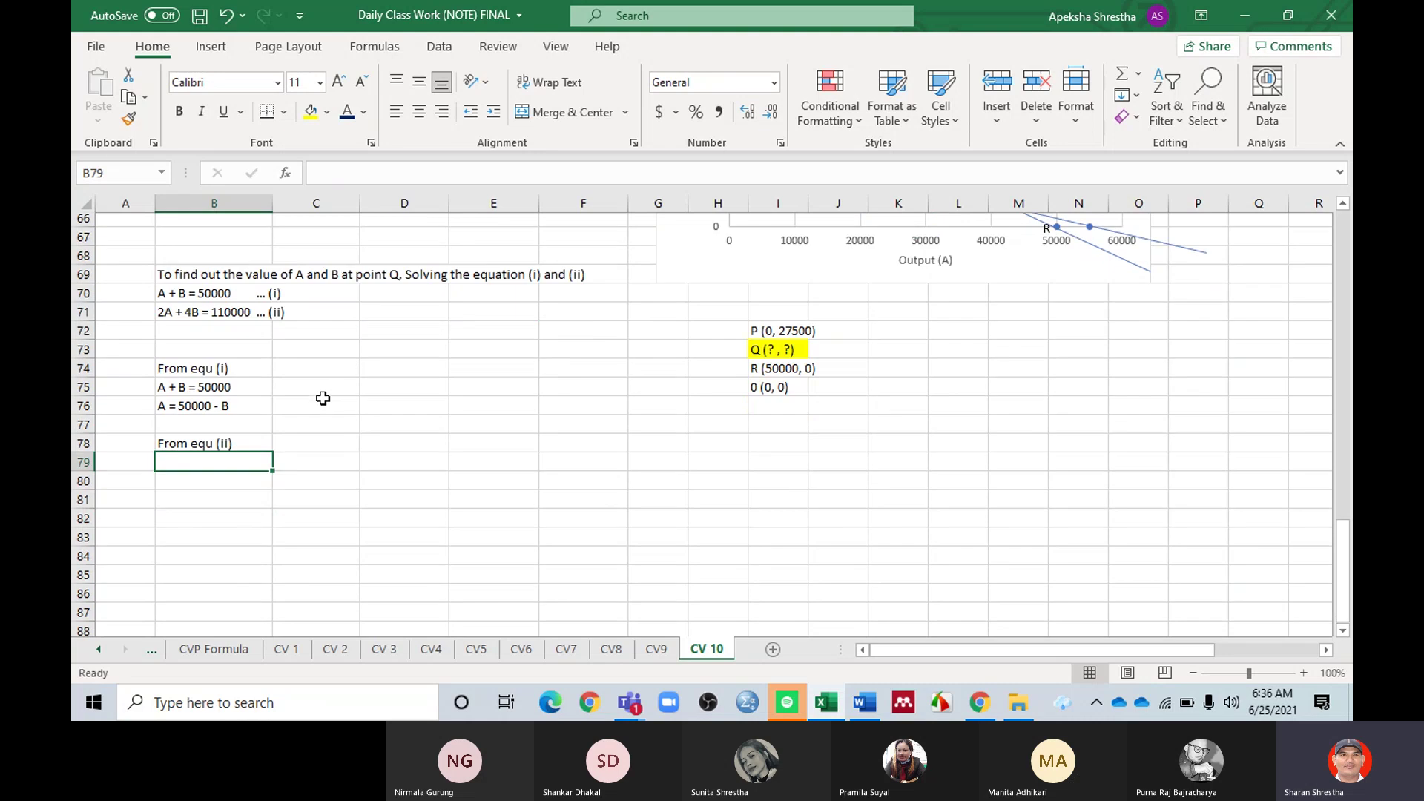
scroll(322, 398, down, 1)
text(2)
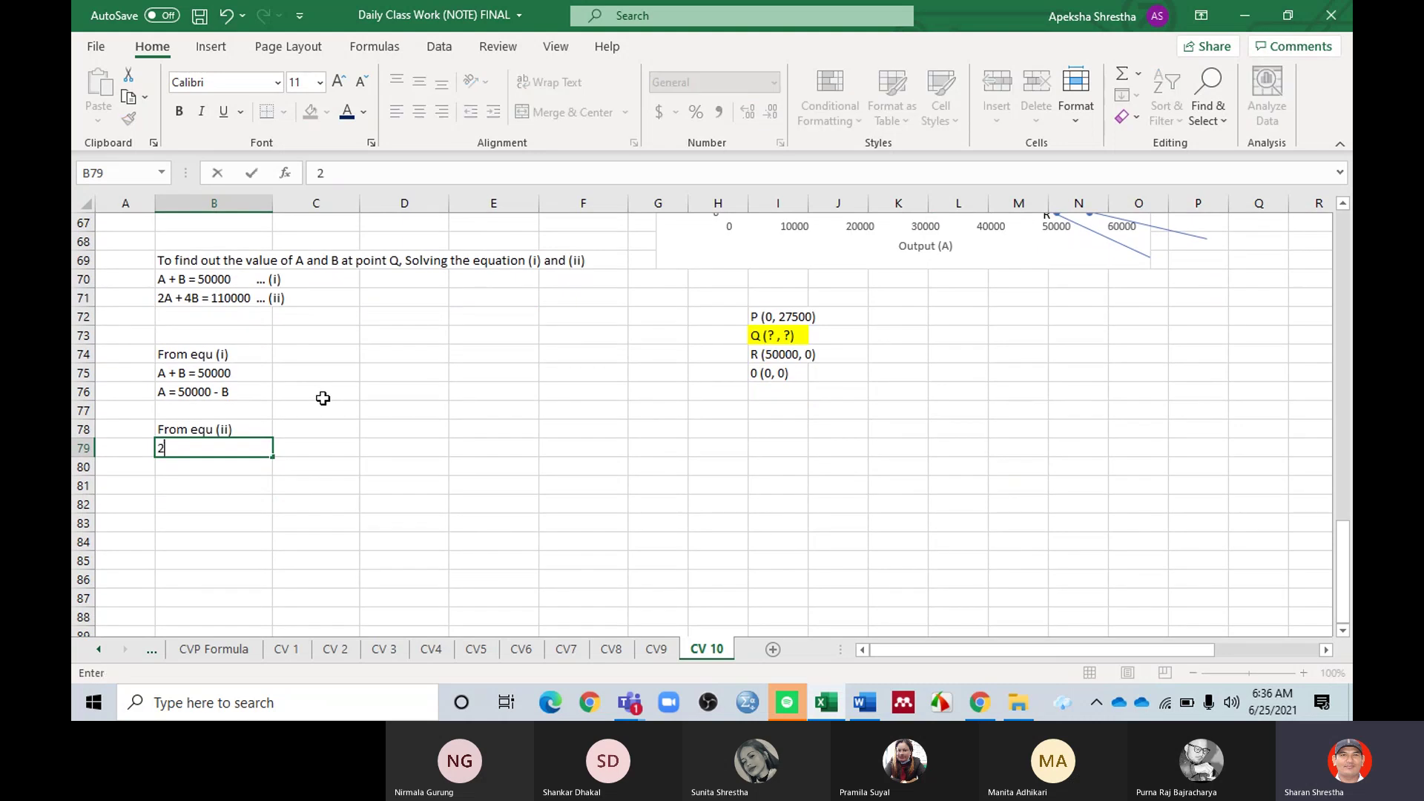
text(A + 4B = 110000)
key(Return)
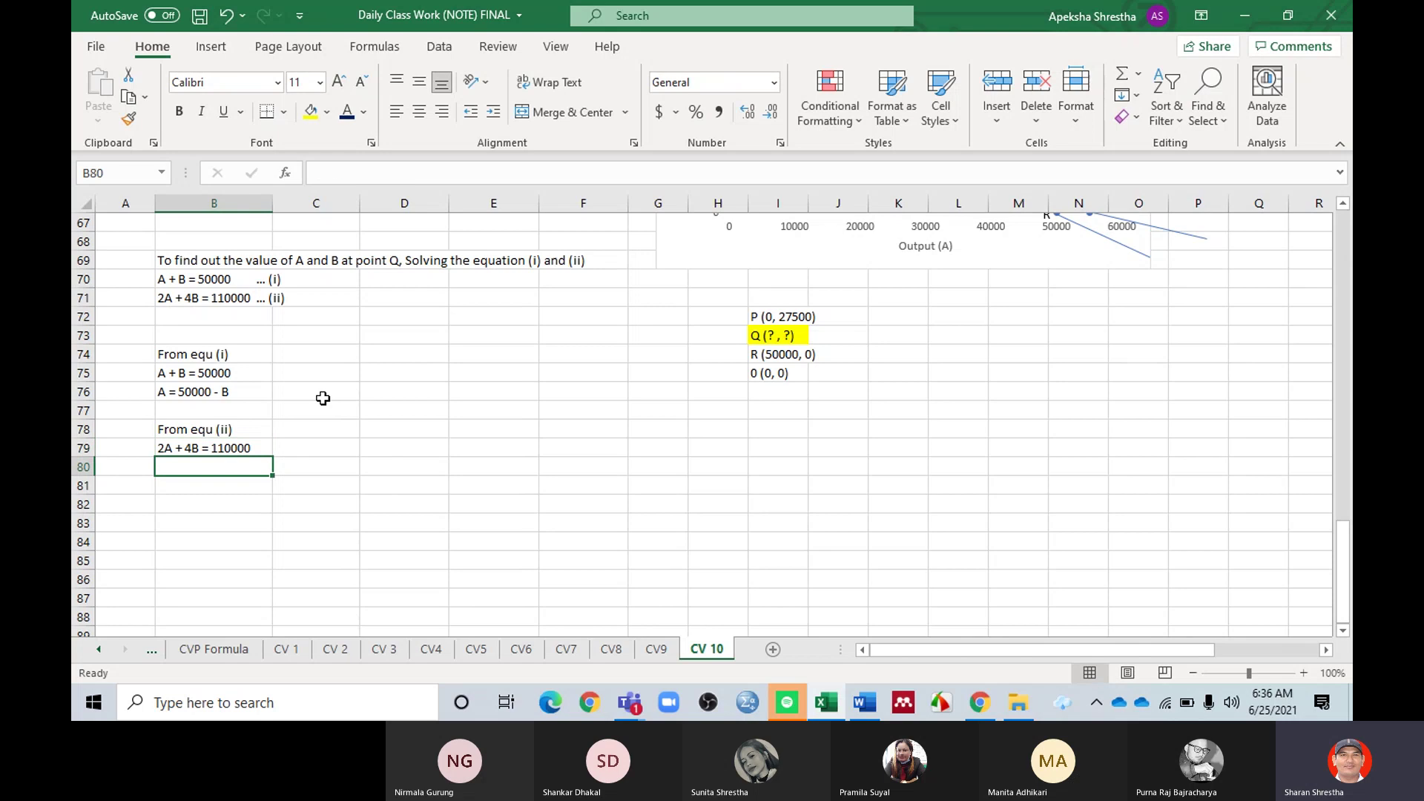
Step: Enter the substituted equation "2 (50000 -B) + 4B = 110000" in cell B80
text(2)
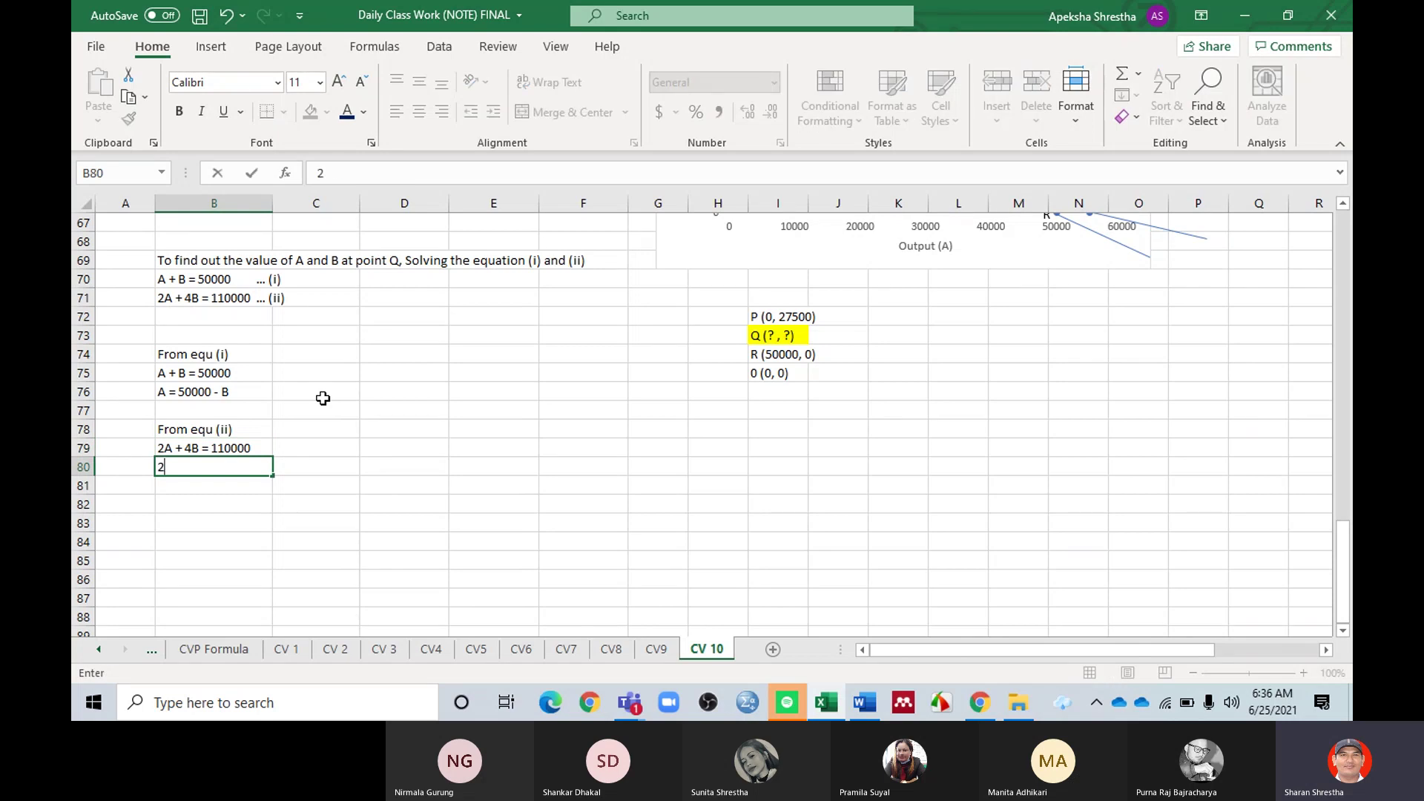
text( (50000 -B) + 4B )
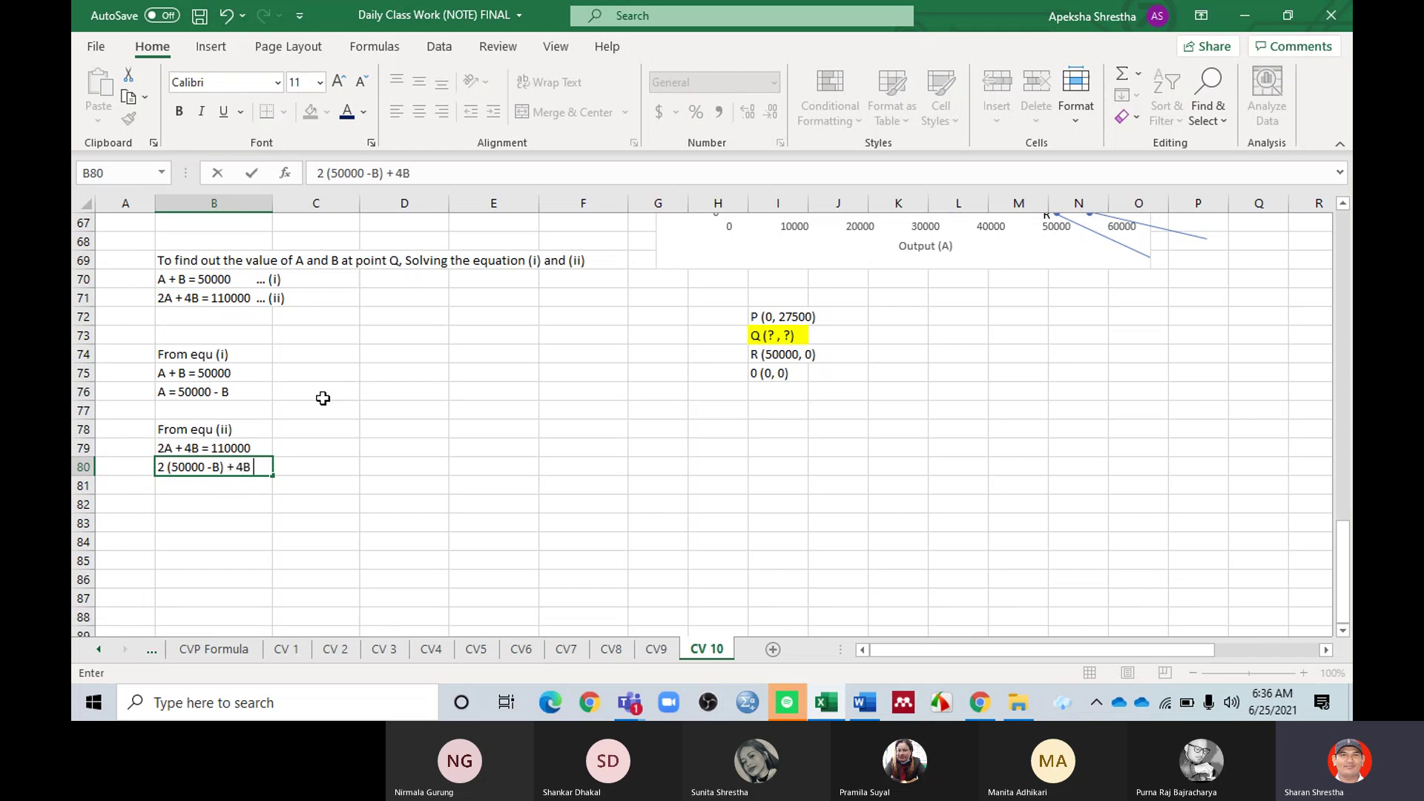
text(=)
text( 11)
text(0000)
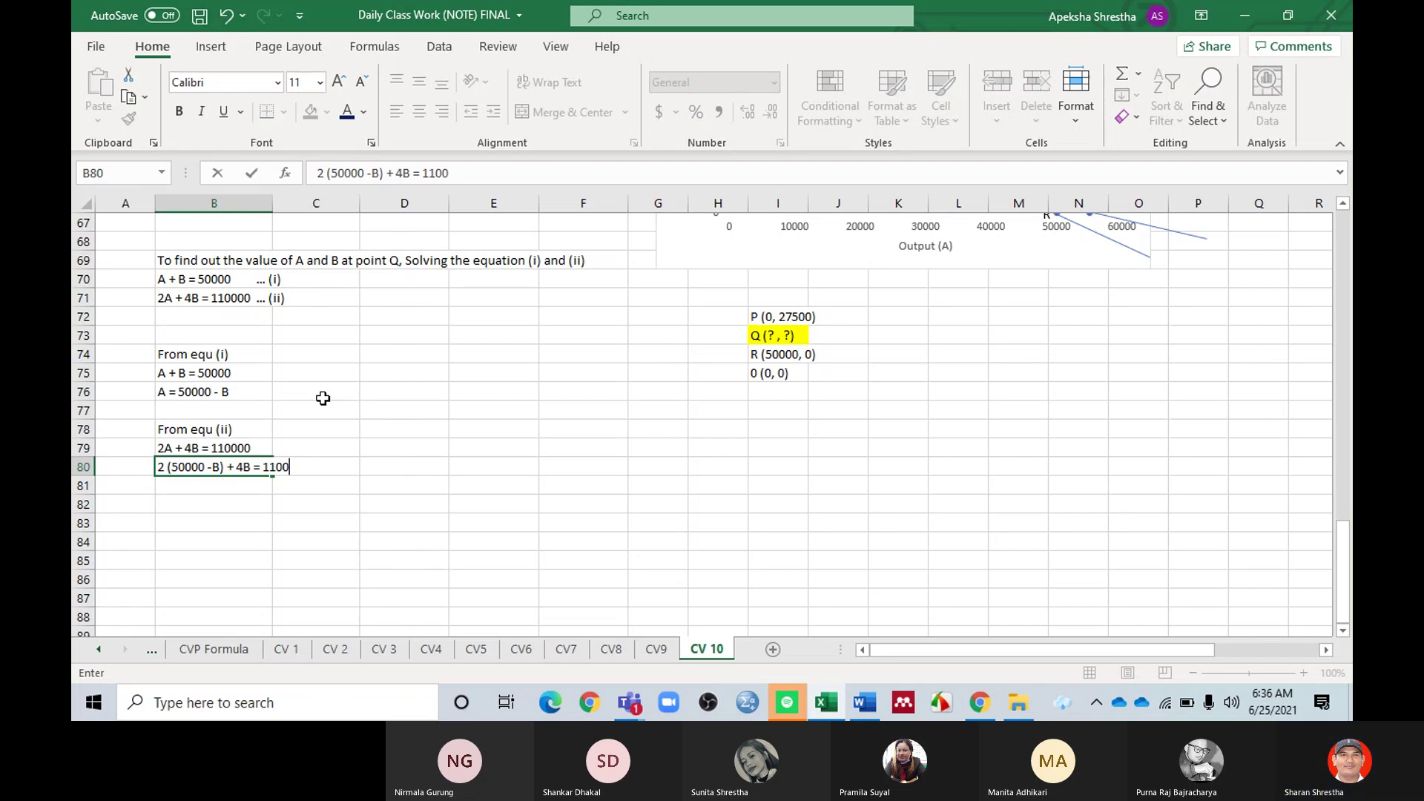
key(Return)
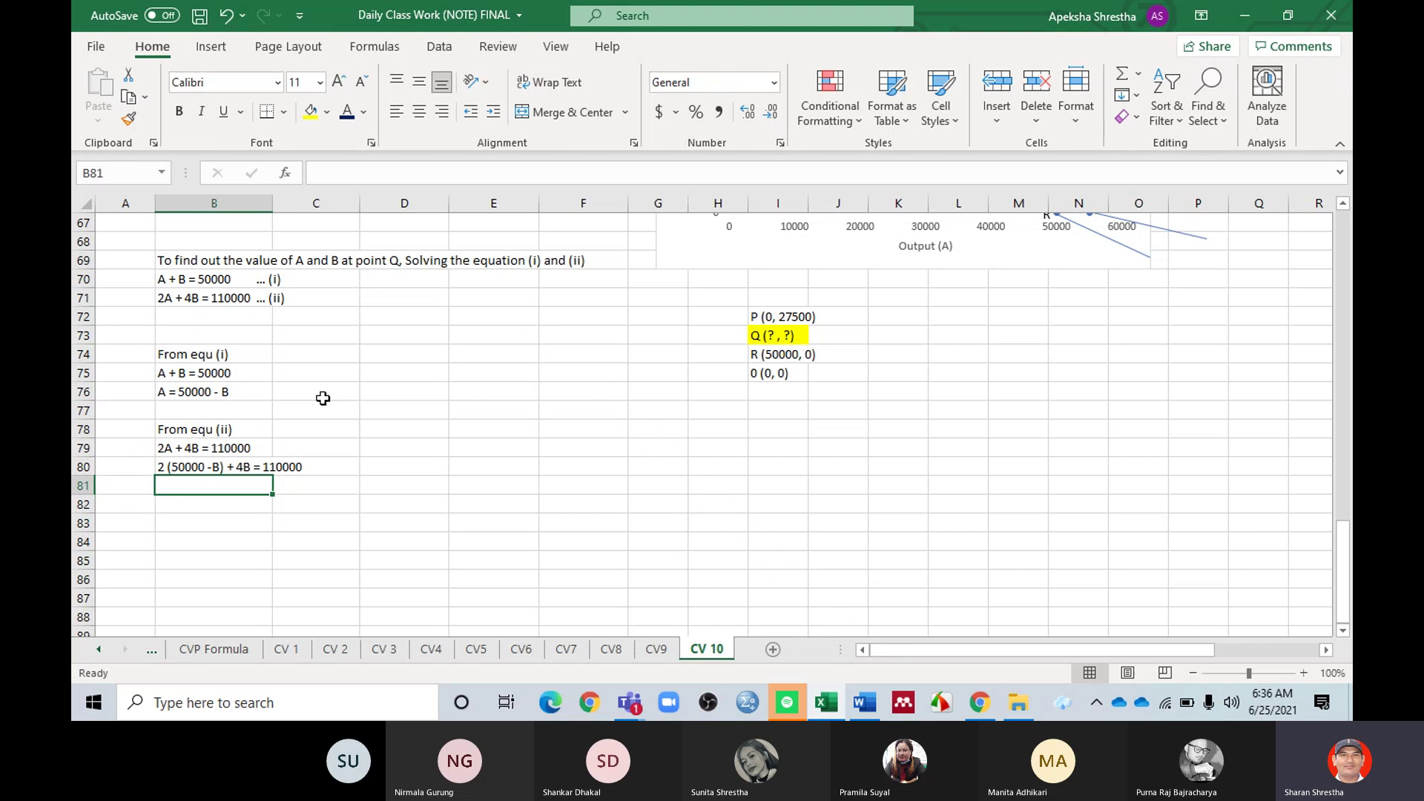
Step: Enter the expanded equation "100000 - 2B + 4B = 110000" in cell B81
text(100000 )
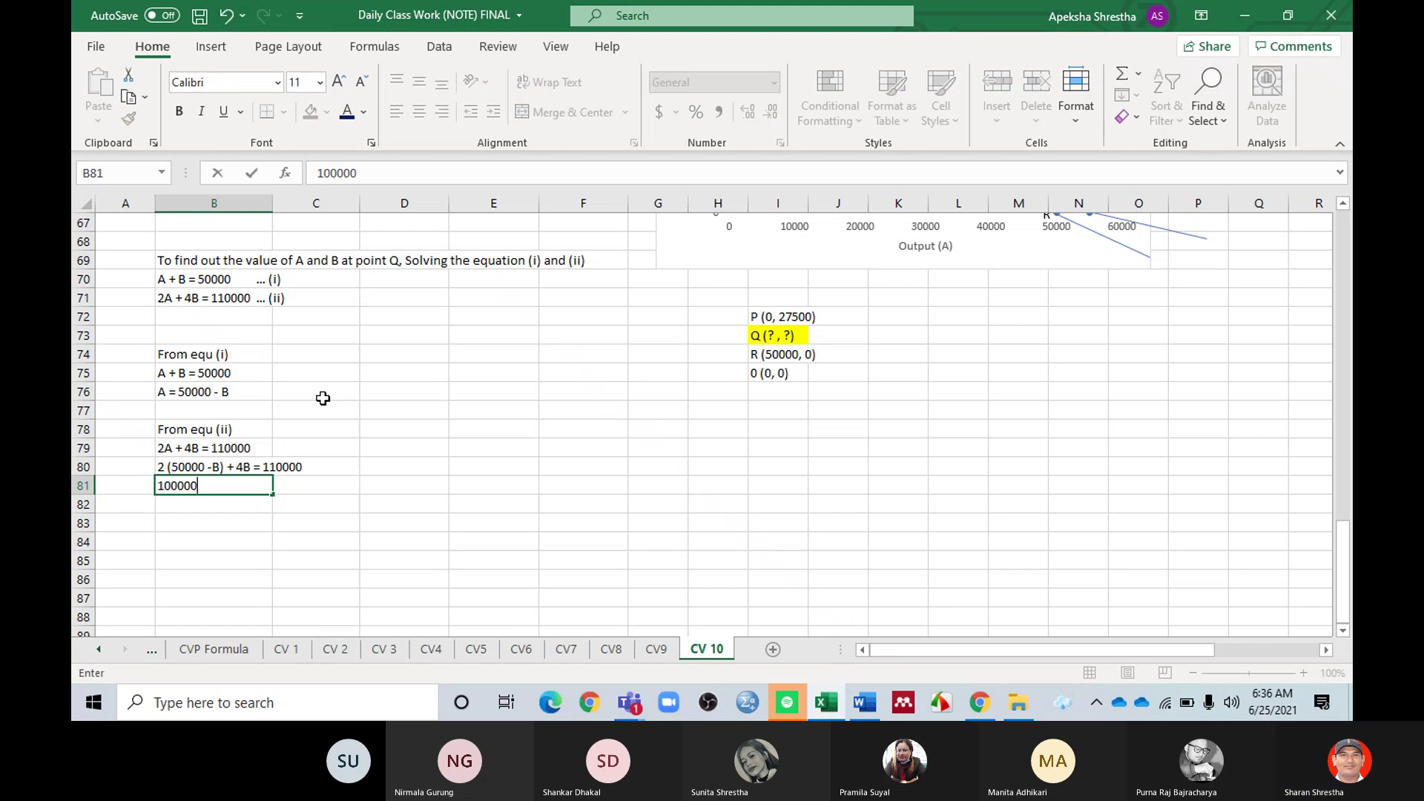
text(-)
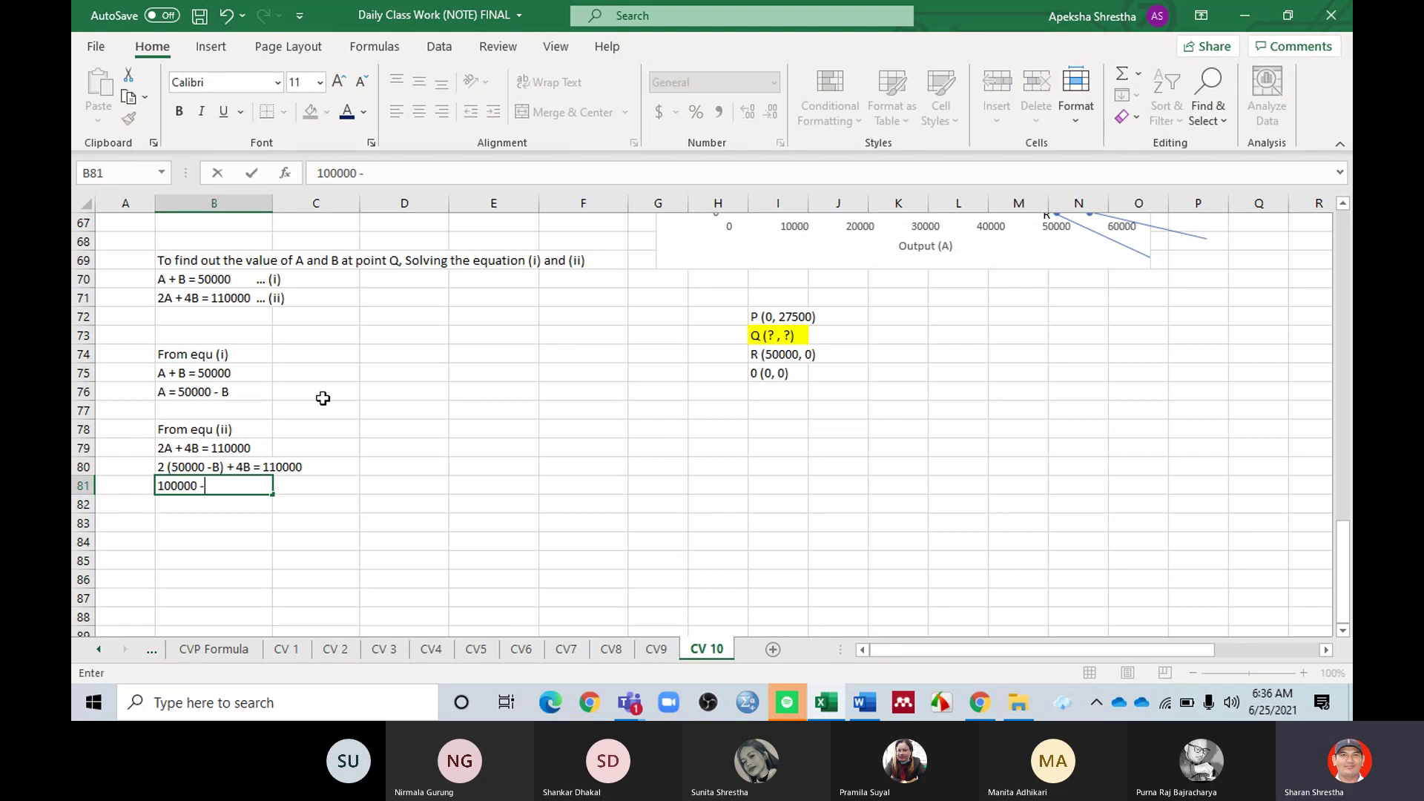
text( 2B _)
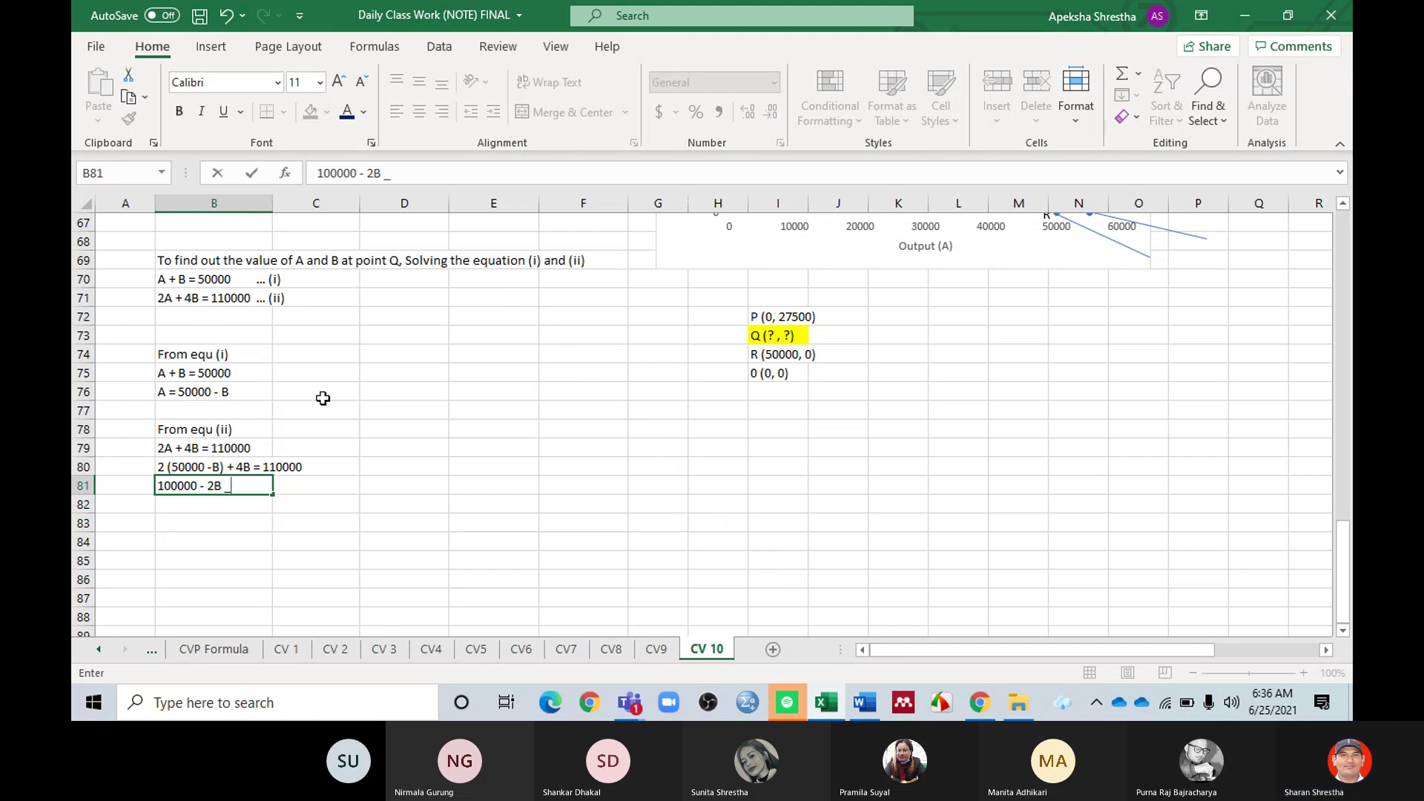
key(BackSpace)
text(+)
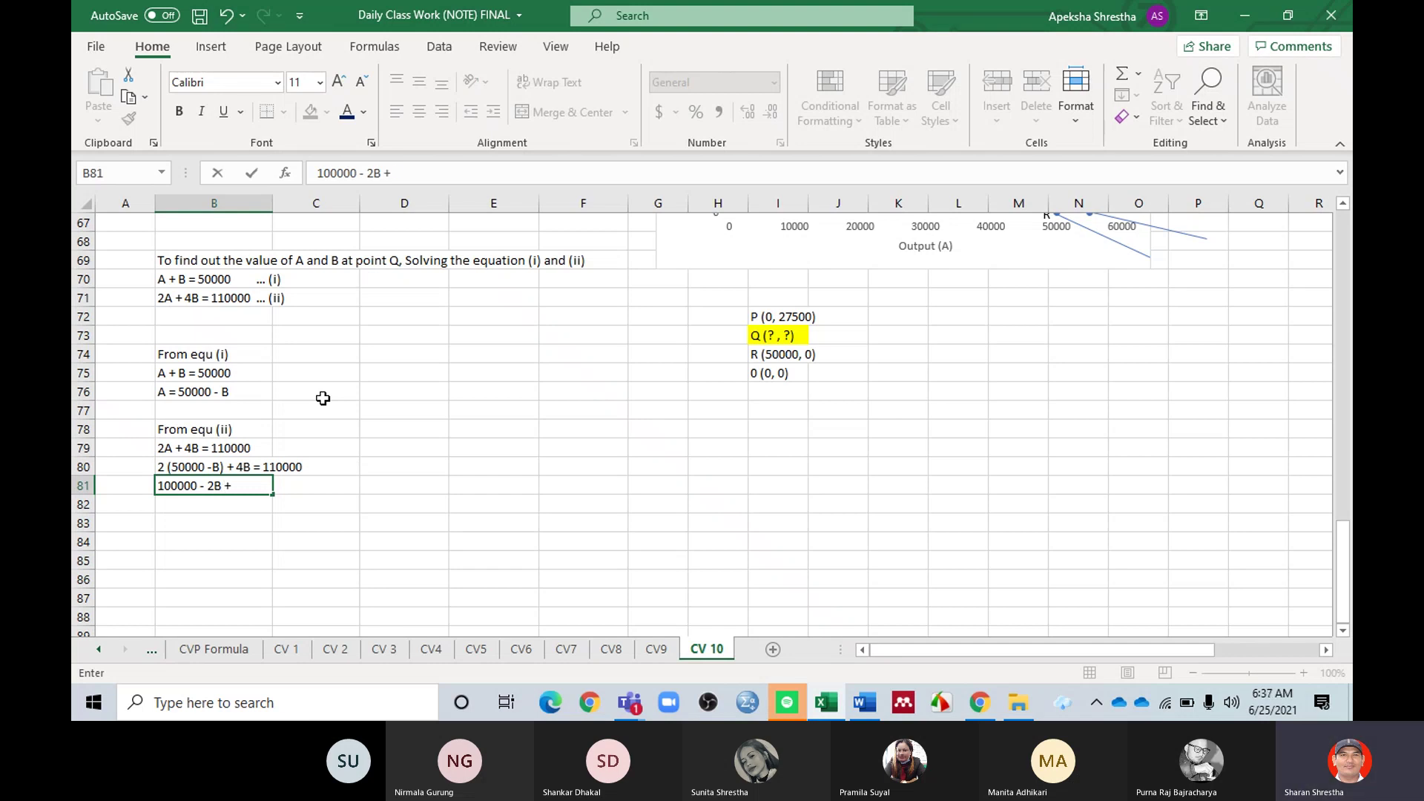
text( 4B =)
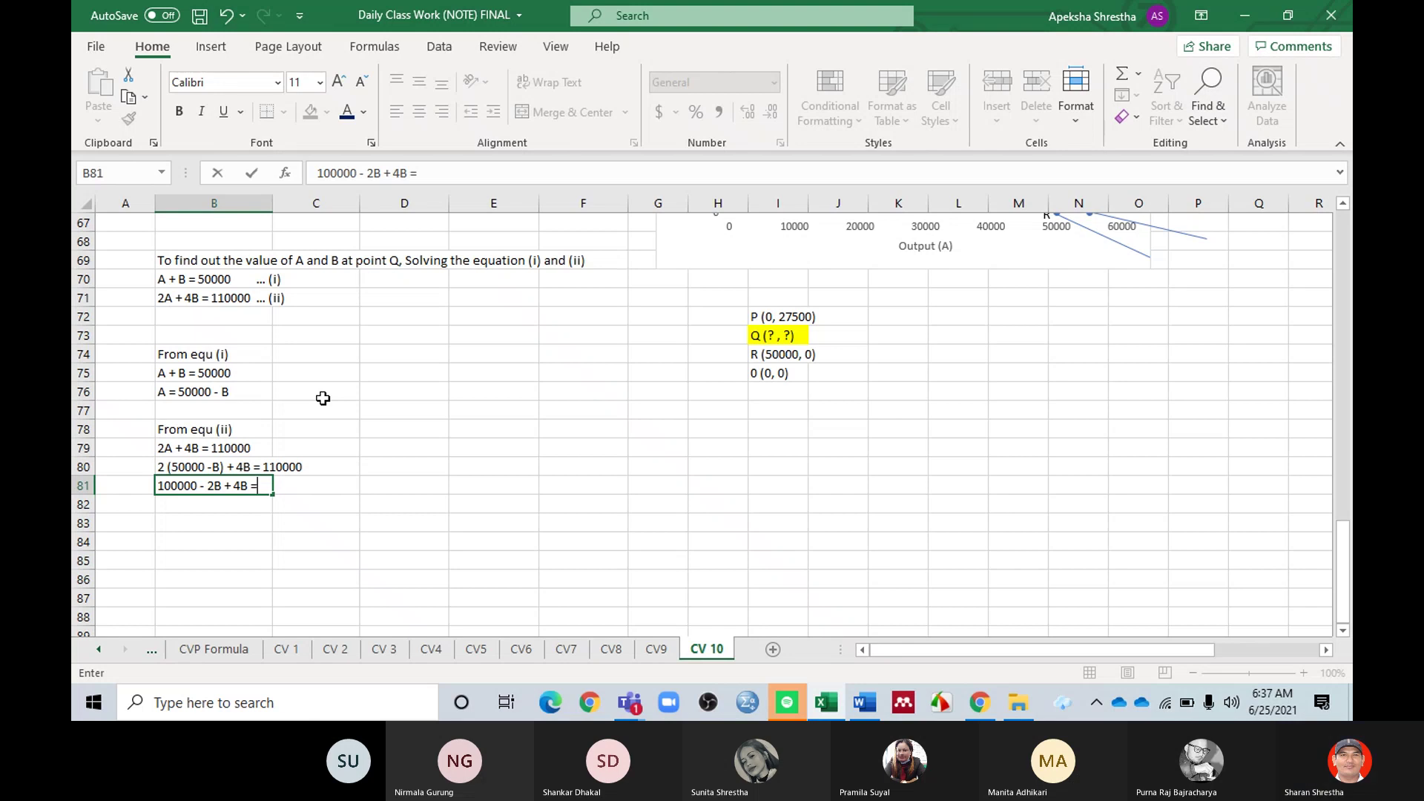
text( 110000)
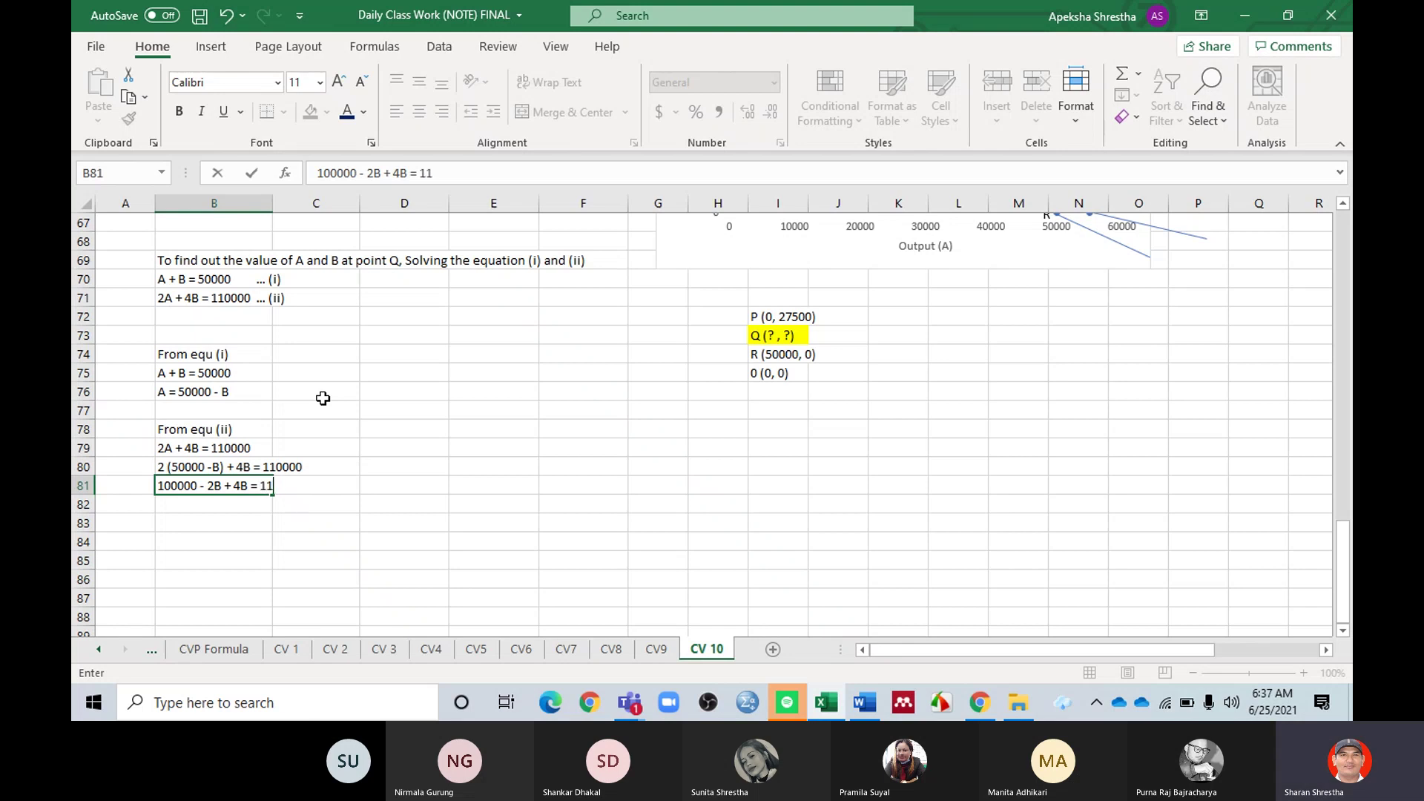
key(Return)
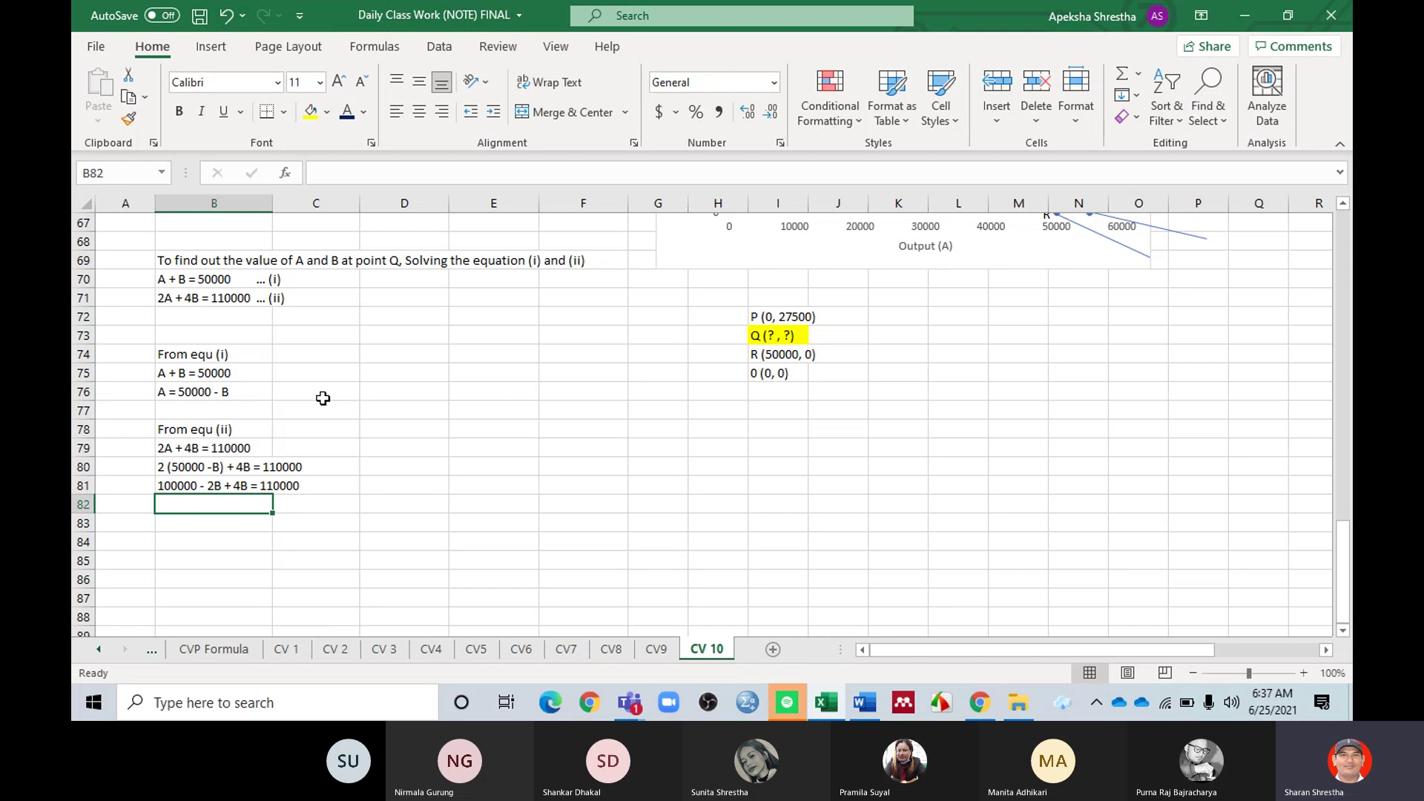
Step: Enter "2B = 10000" in cell B82 and "B = 5000" in cell B83
text(2B )
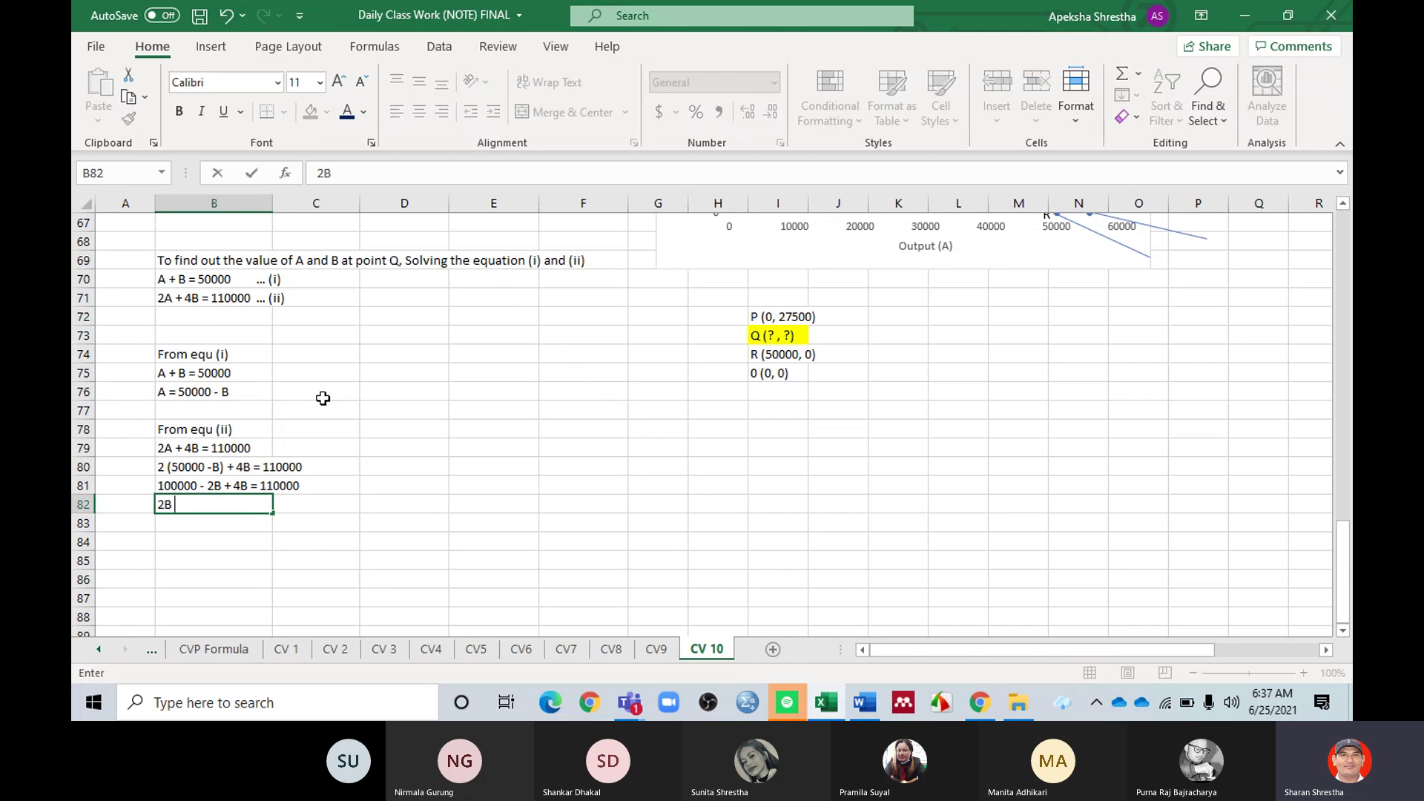
text(= 10000)
key(Return)
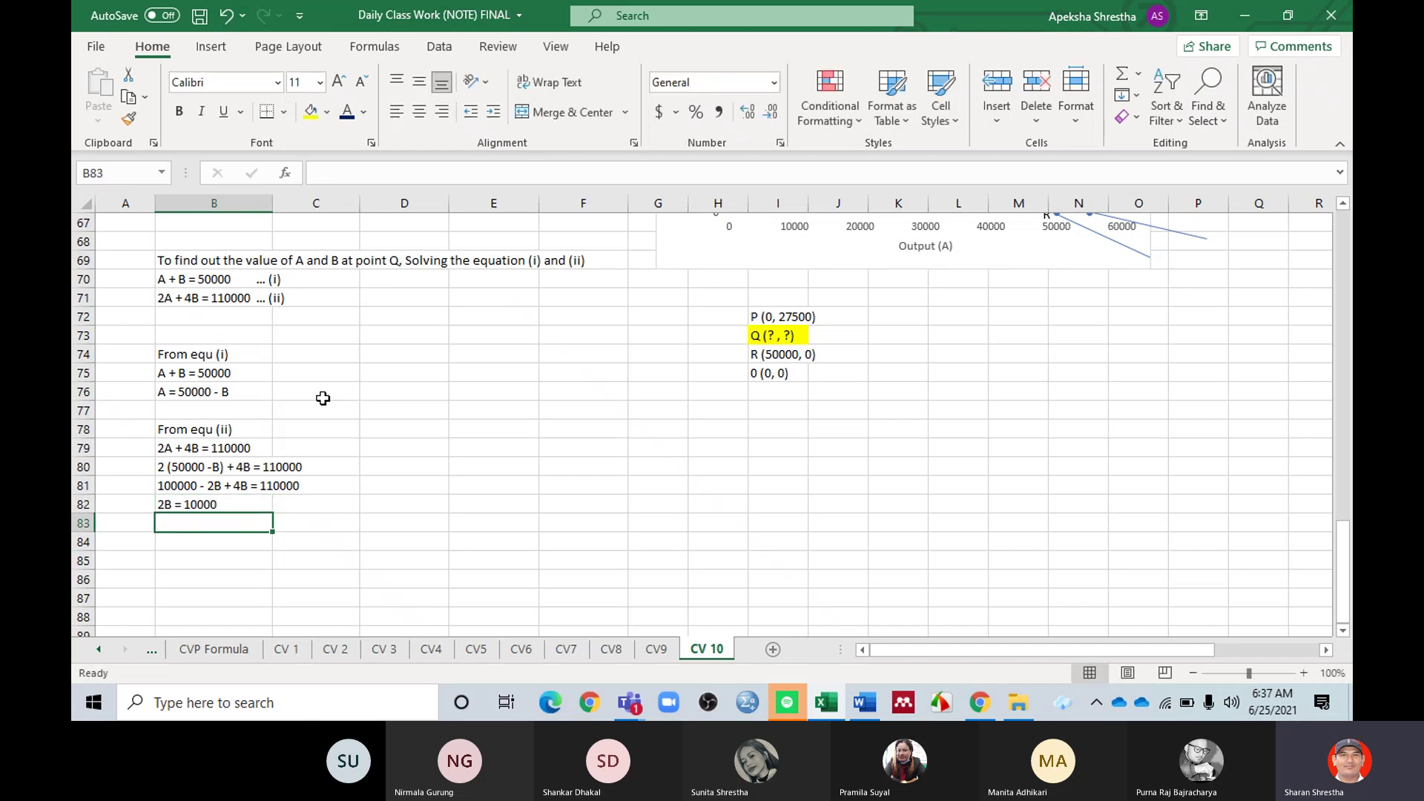
text(B )
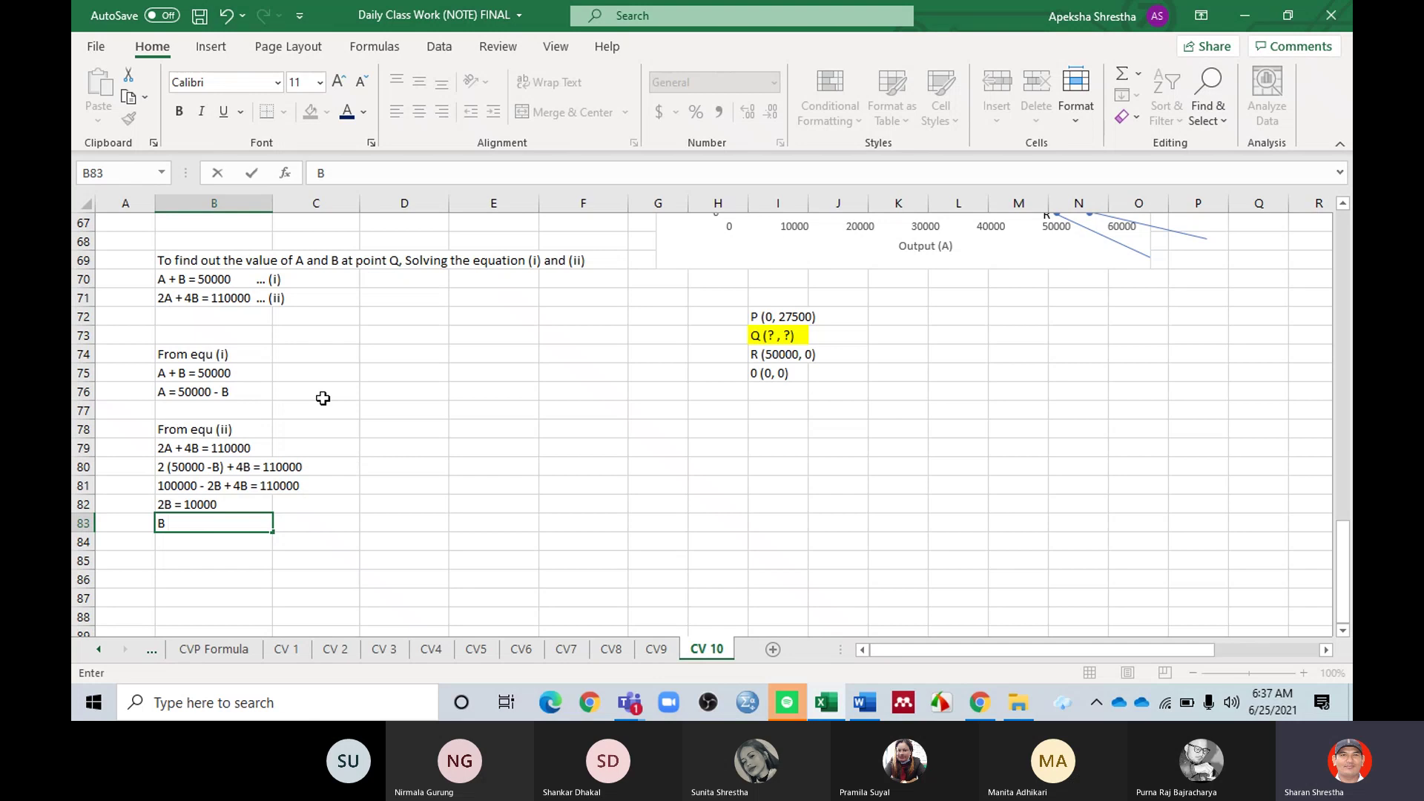
text(= 5000)
scroll(279, 408, down, 1)
click(202, 519)
Step: Format the "B = 5000" result in B83 as bold, dark blue text and increase its font one size
click(174, 472)
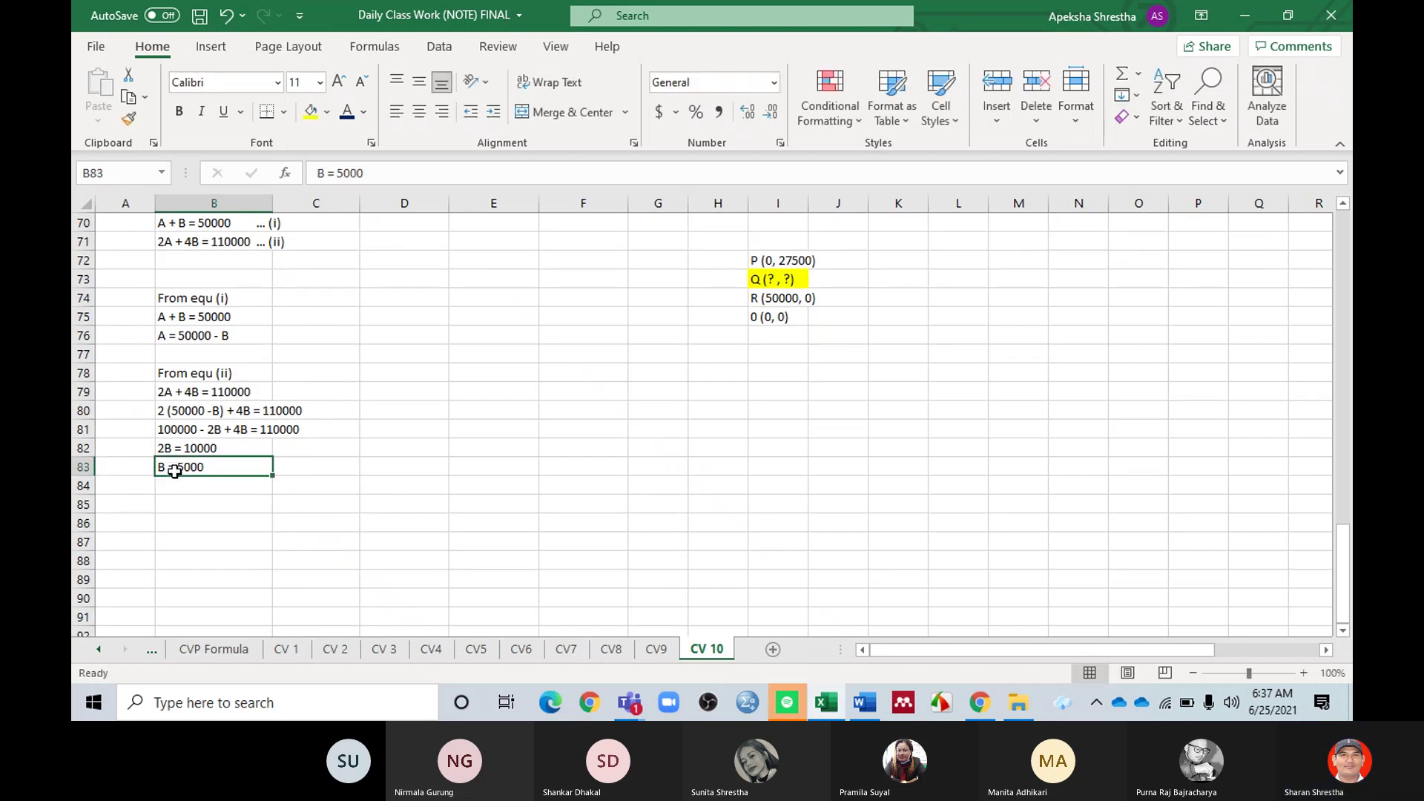
click(182, 113)
click(368, 114)
click(368, 114)
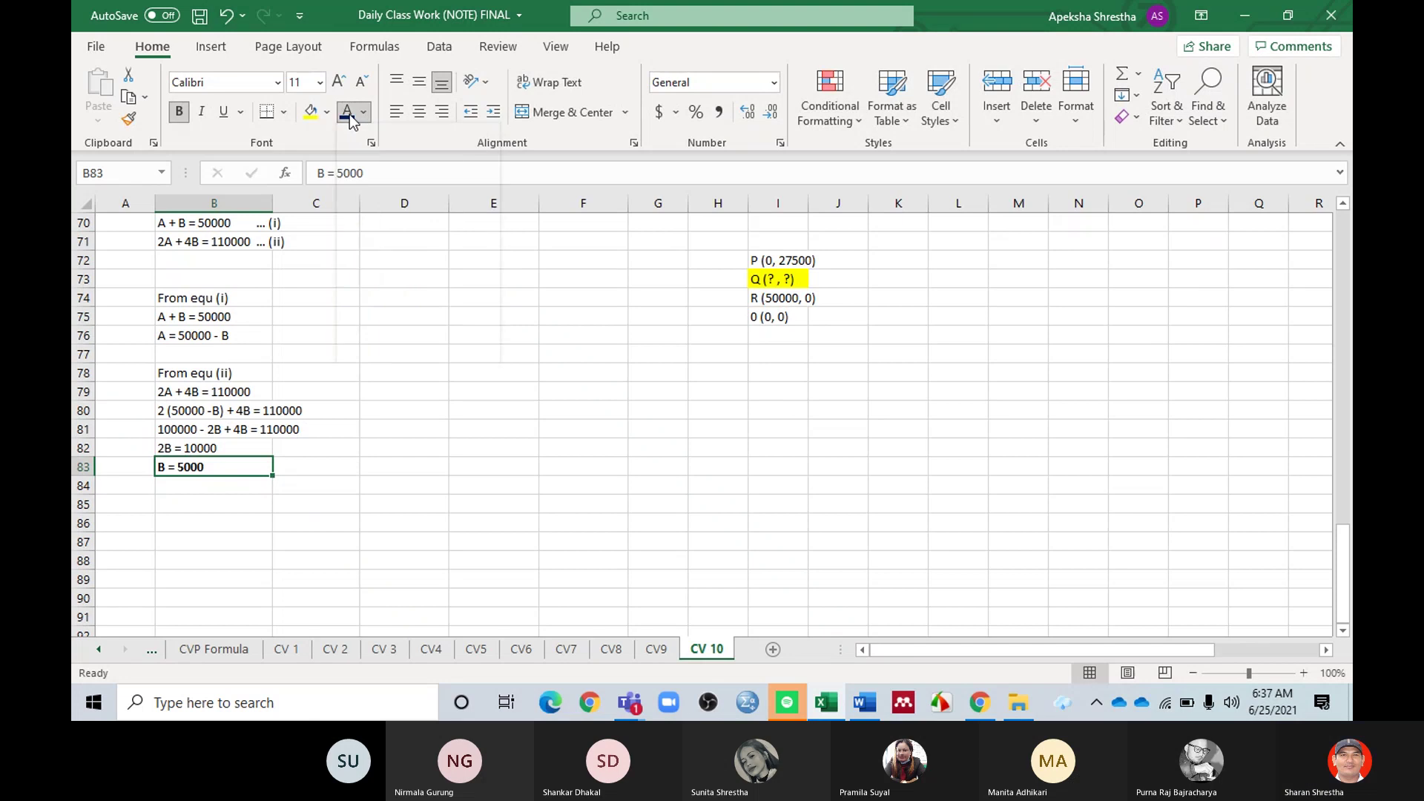
click(180, 484)
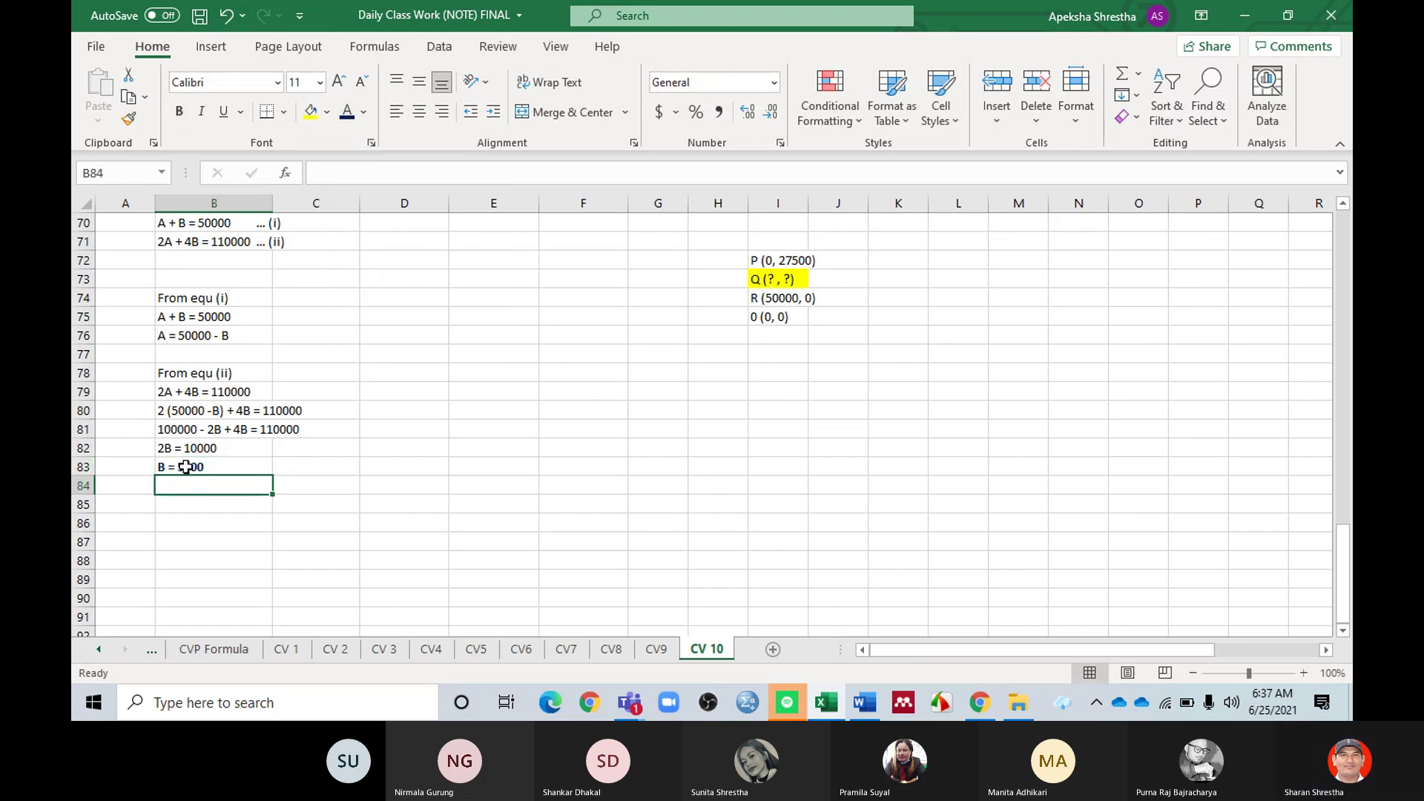
click(181, 467)
click(339, 82)
click(197, 487)
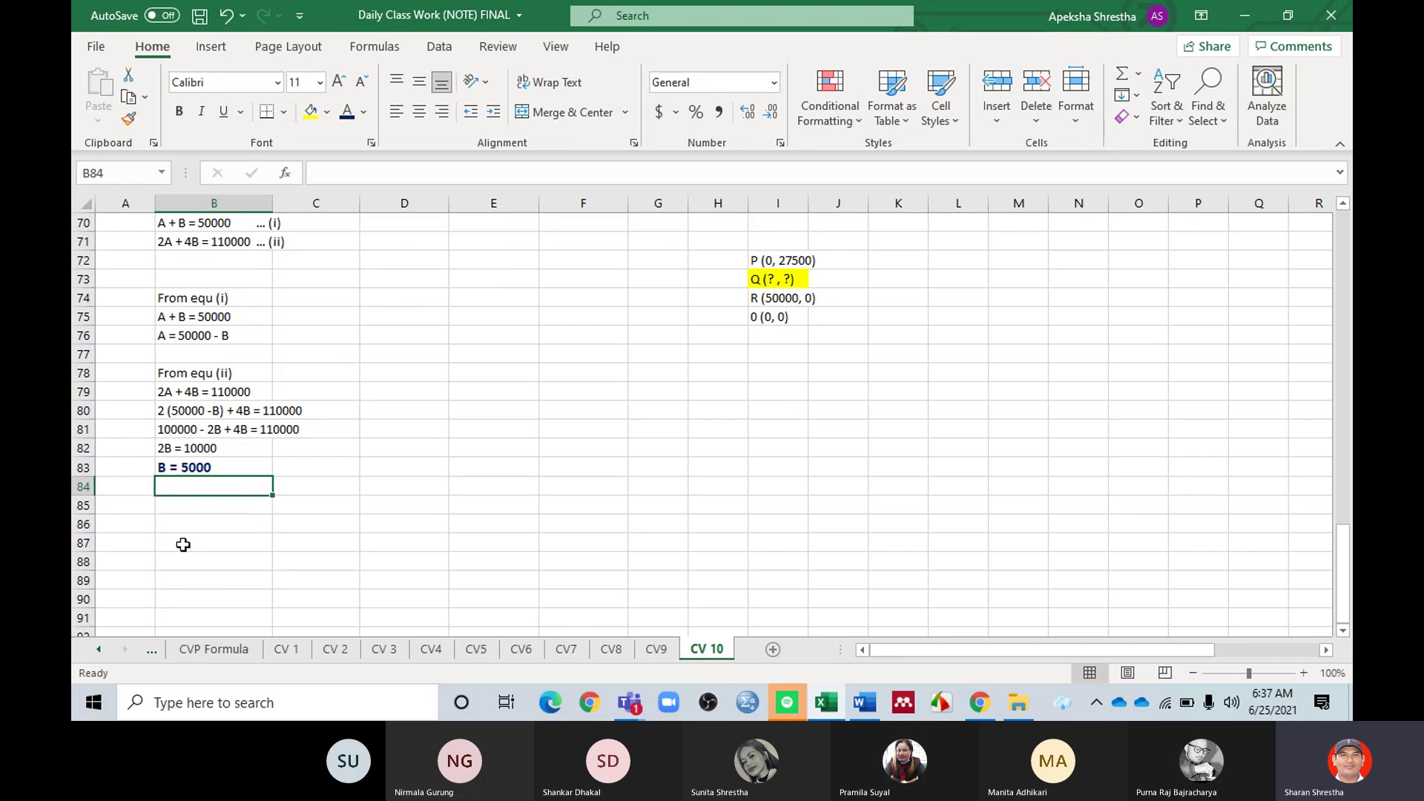
text(A =)
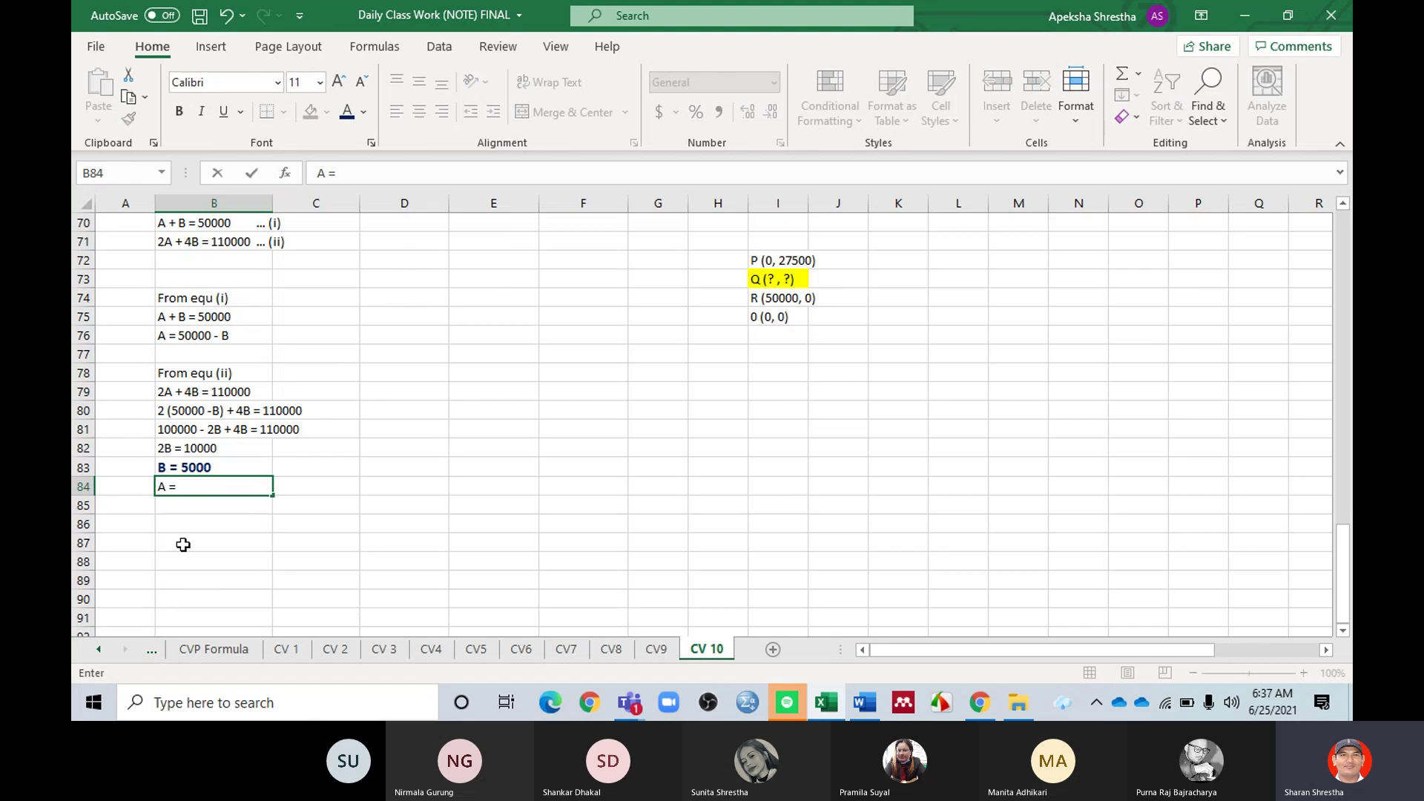
key(BackSpace)
key(BackSpace)
key(BackSpace)
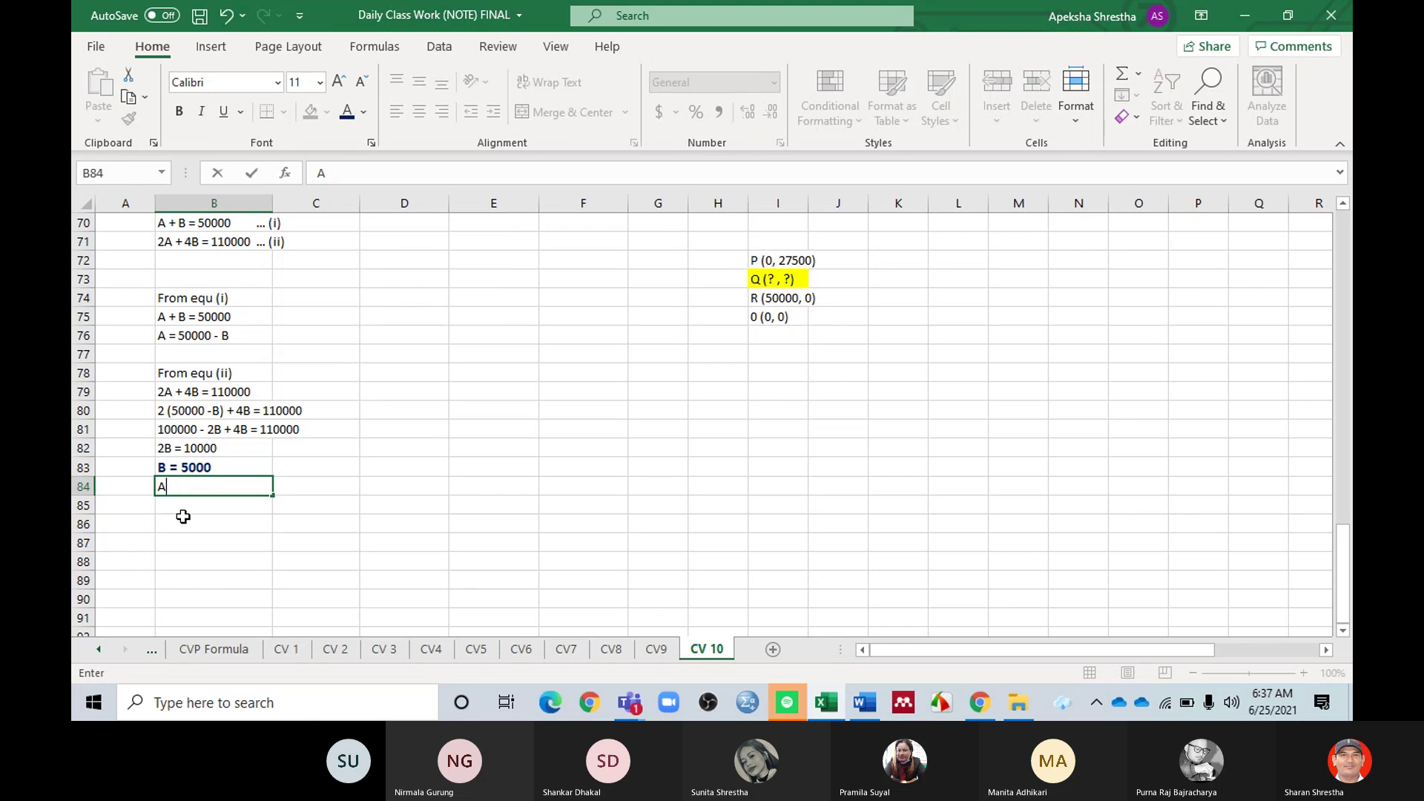
key(BackSpace)
click(183, 517)
Step: Enter the equation "A = 50000 - B" in cell B85, leaving row 84 blank
click(190, 504)
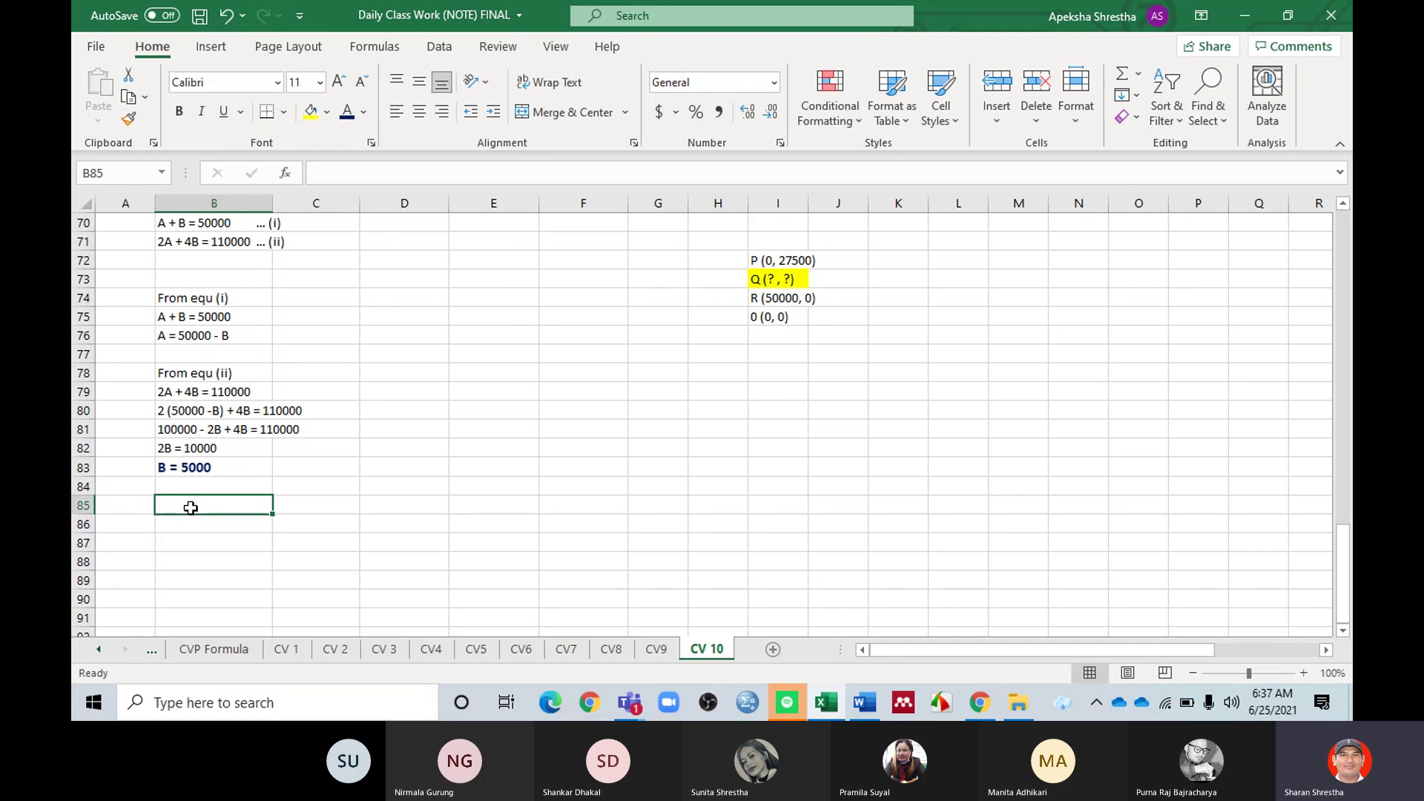
text(A =)
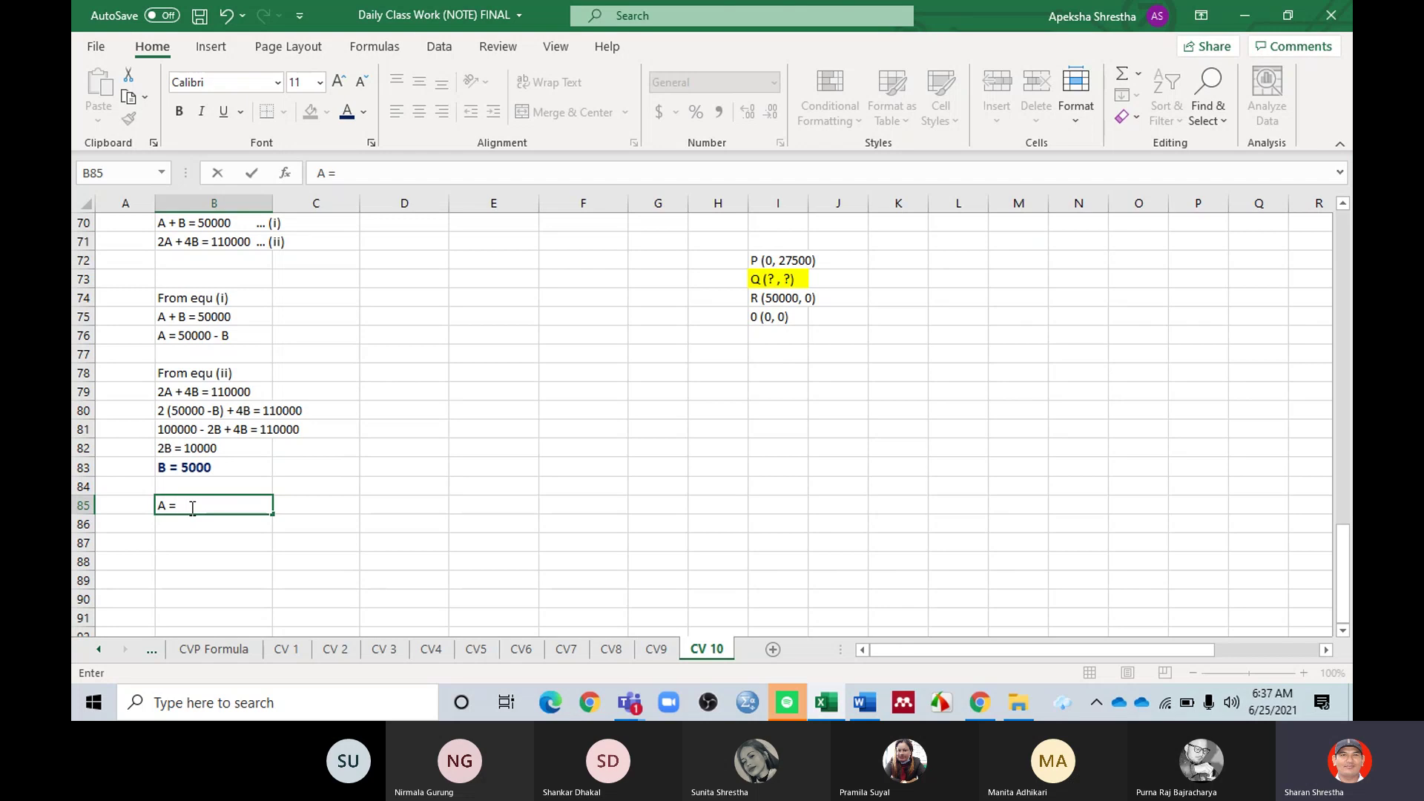
text( 5000)
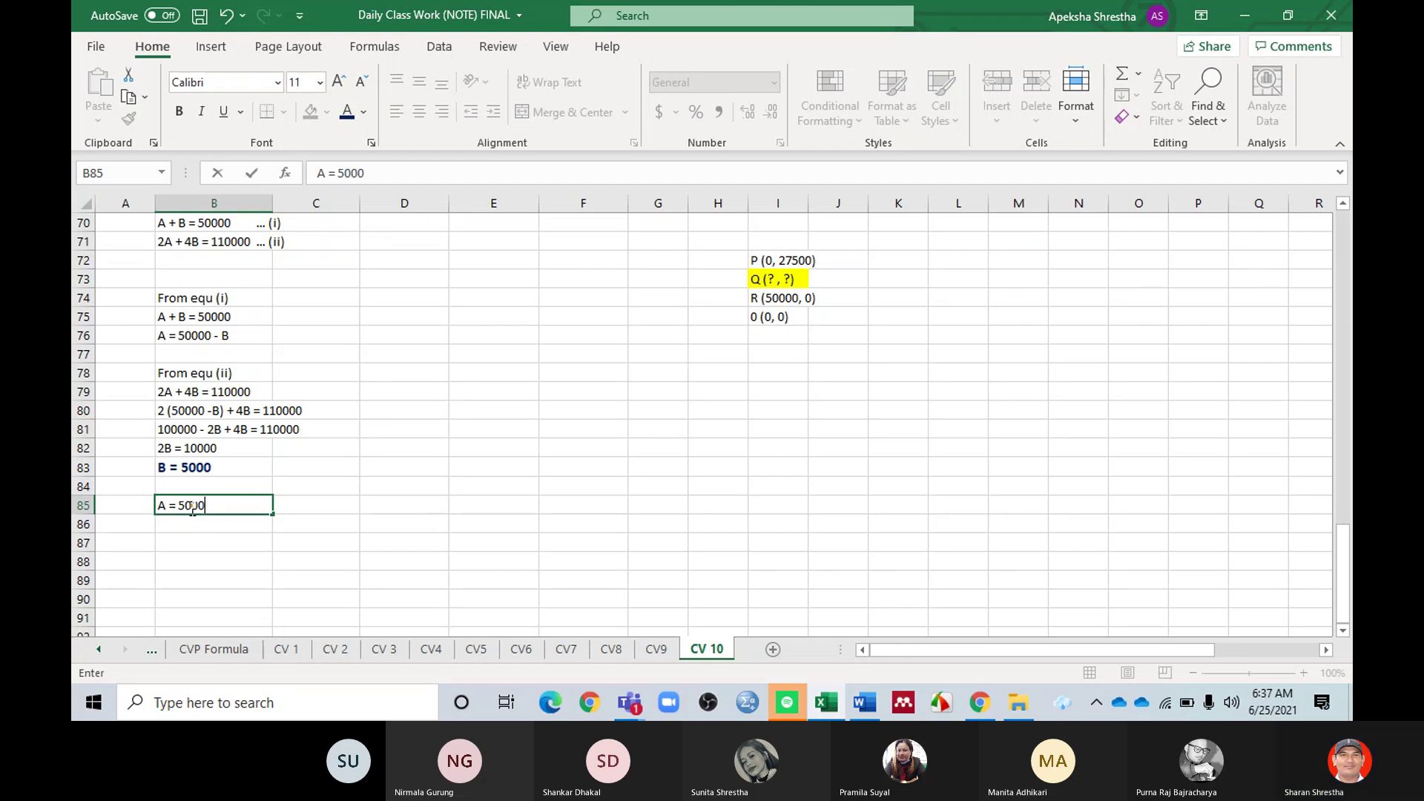
text(0 - B)
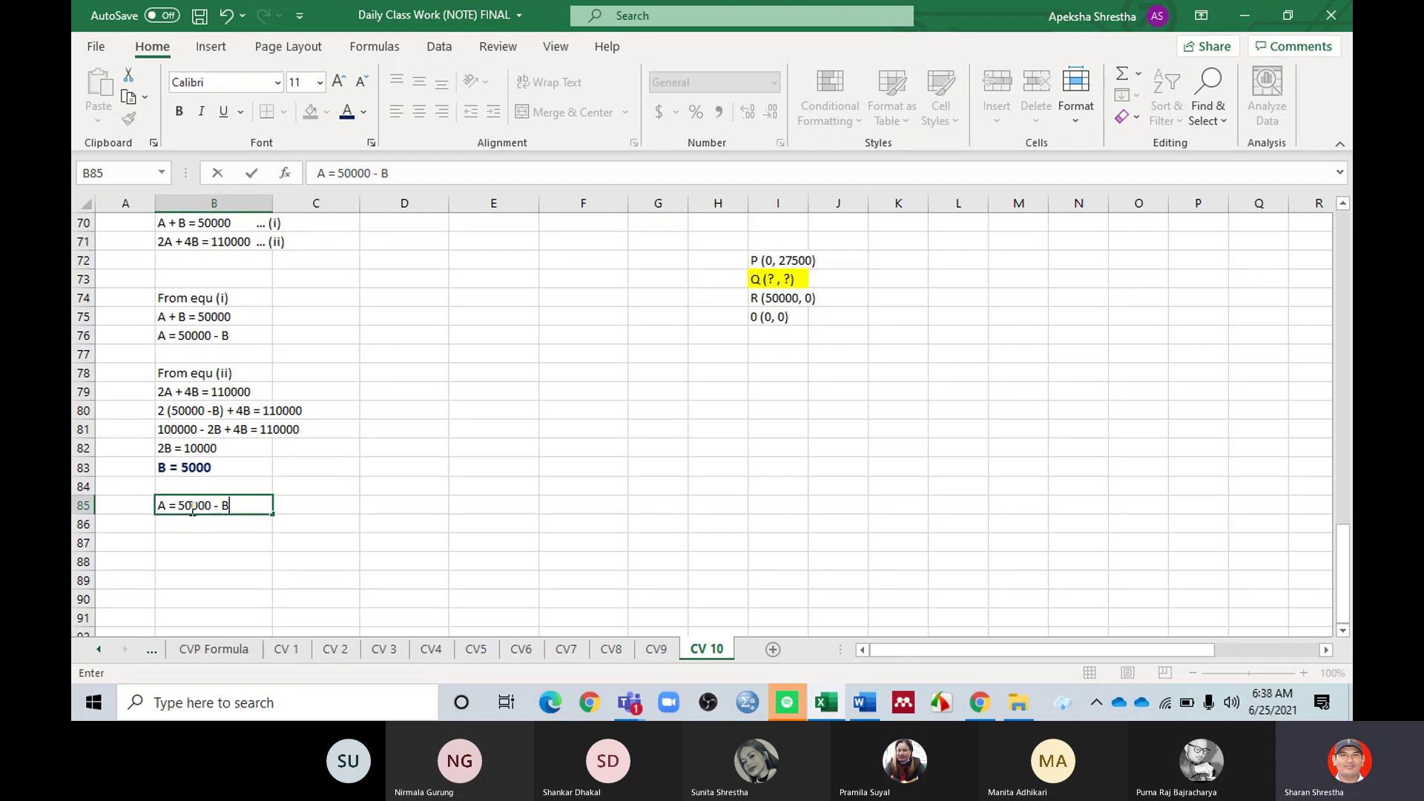
text( =)
key(BackSpace)
key(BackSpace)
key(BackSpace)
key(Return)
Step: Enter "A = 50000 - 5000" in cell B86 and the result "A = 45000" in cell B87
text(A )
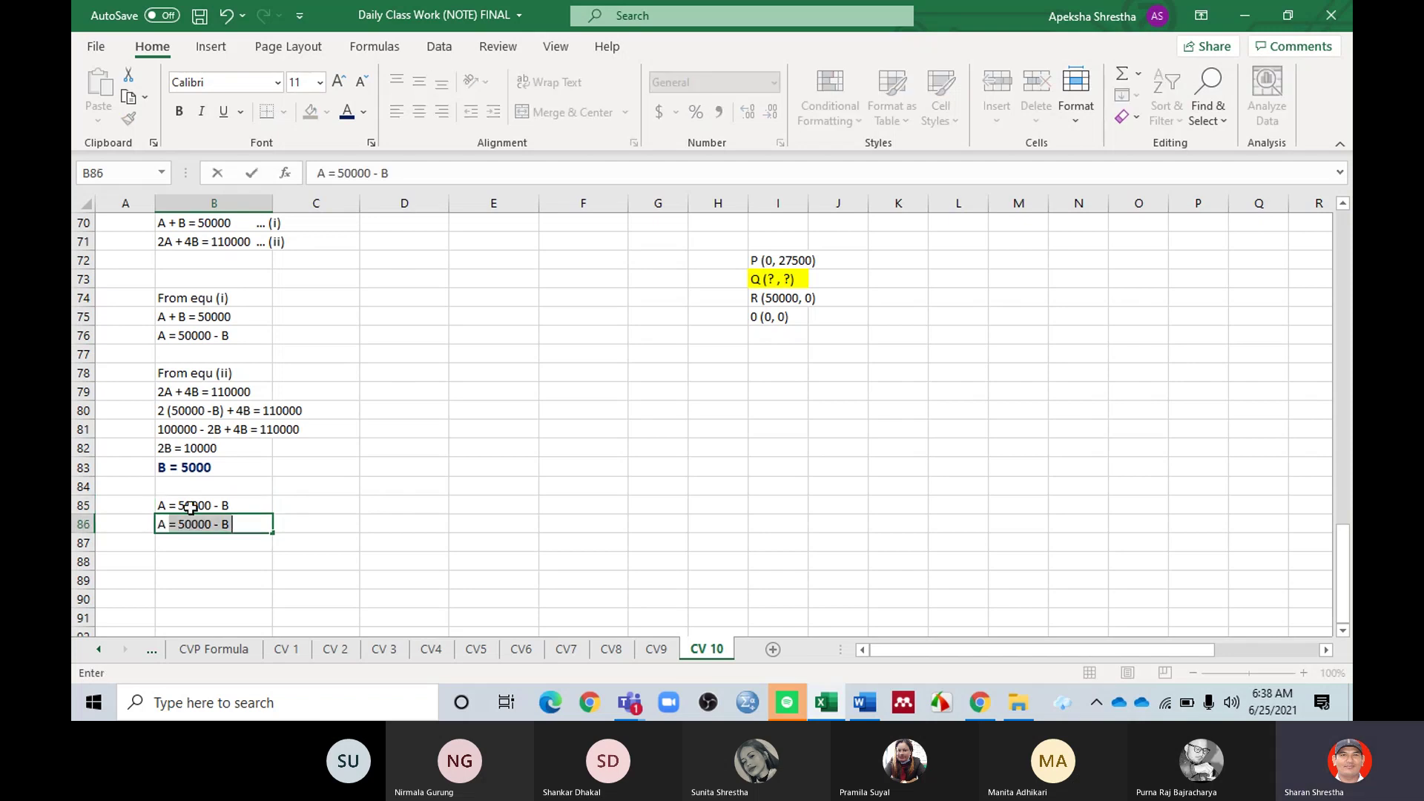
text(=)
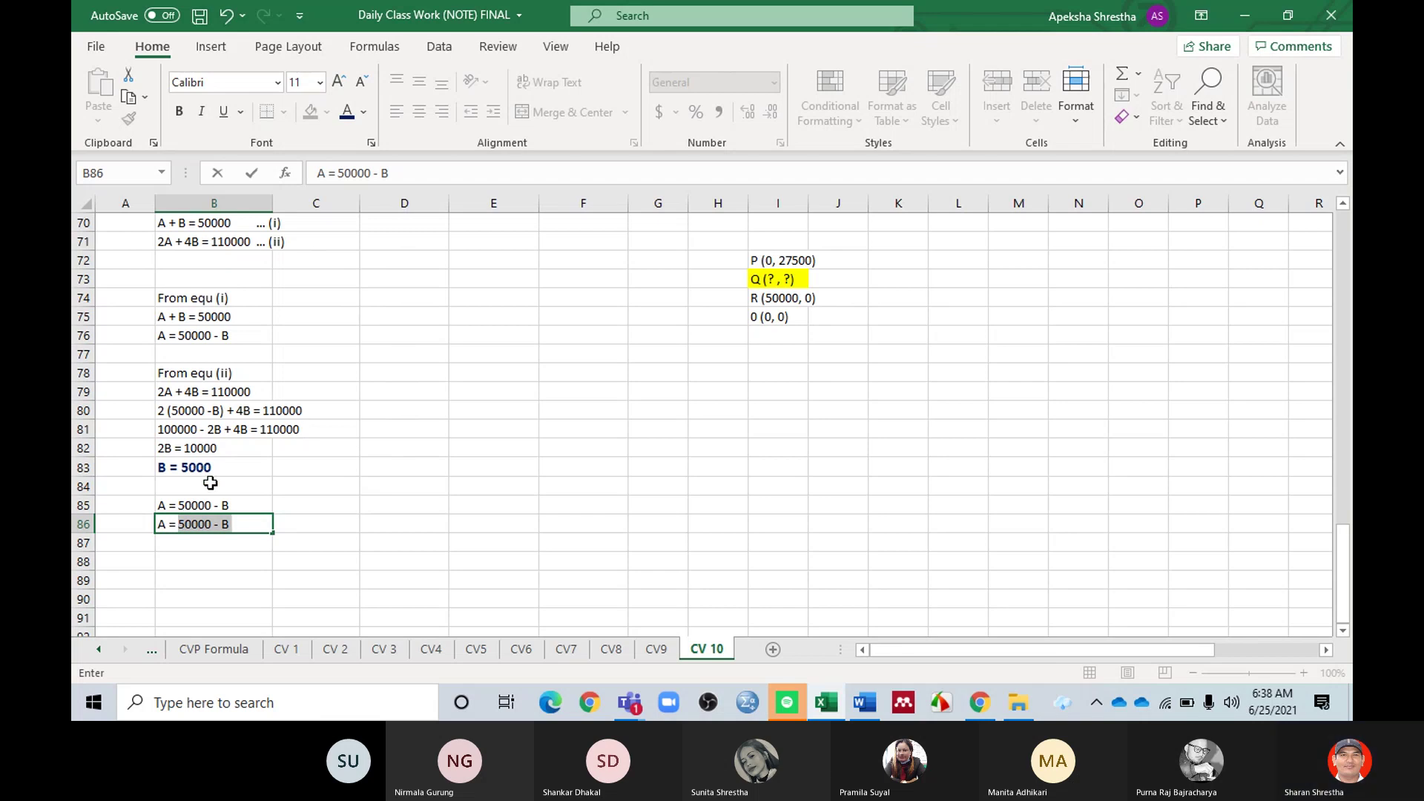
key(F2)
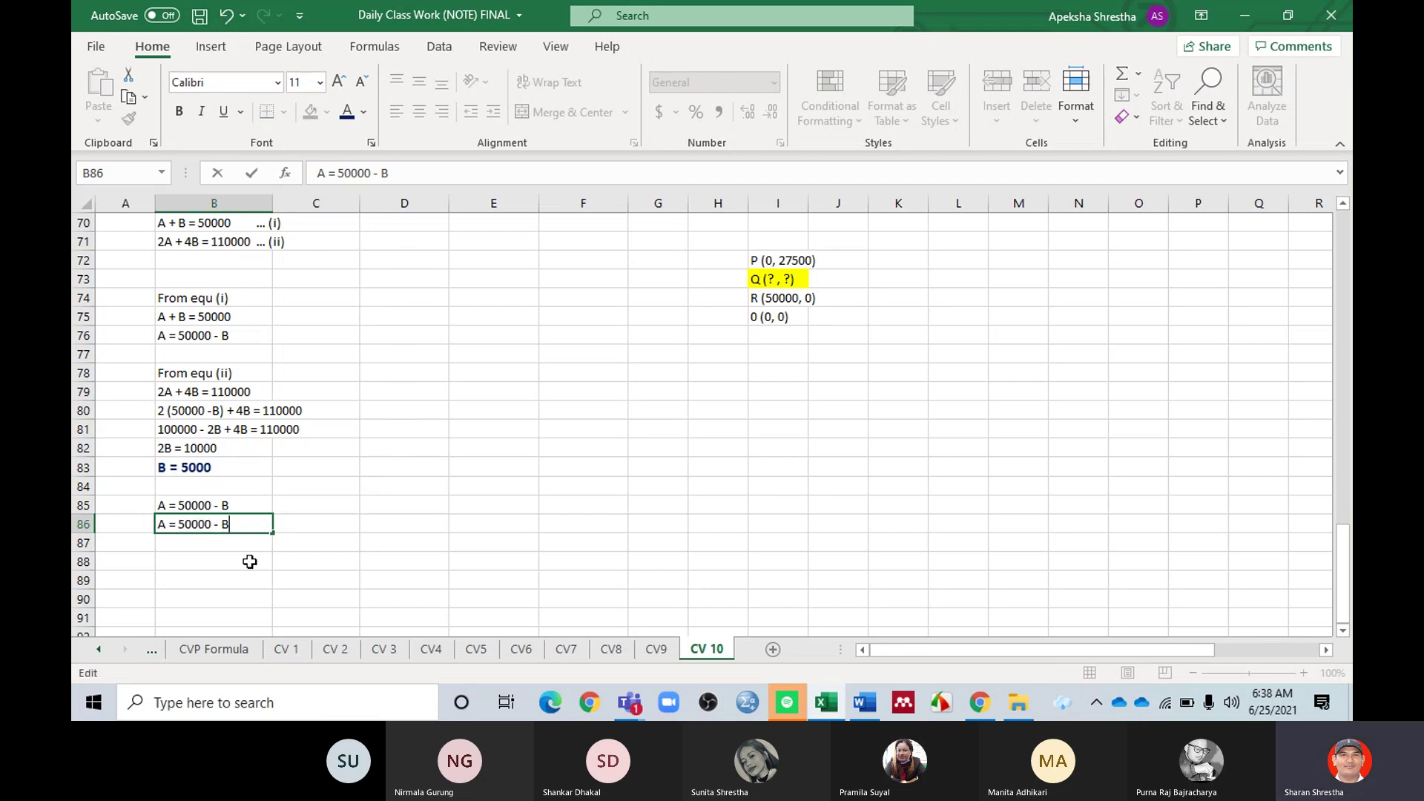
key(BackSpace)
text(5000)
key(Return)
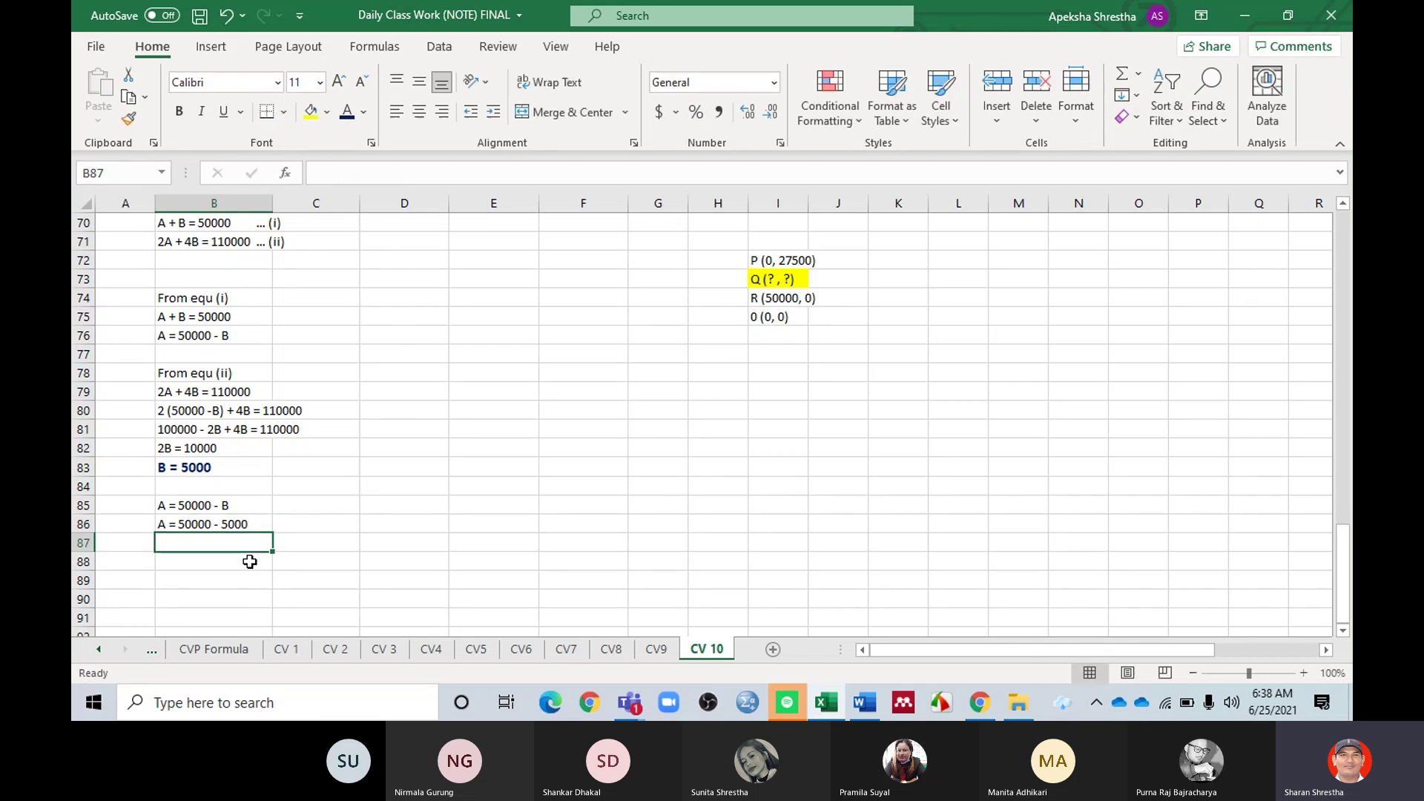
text(A)
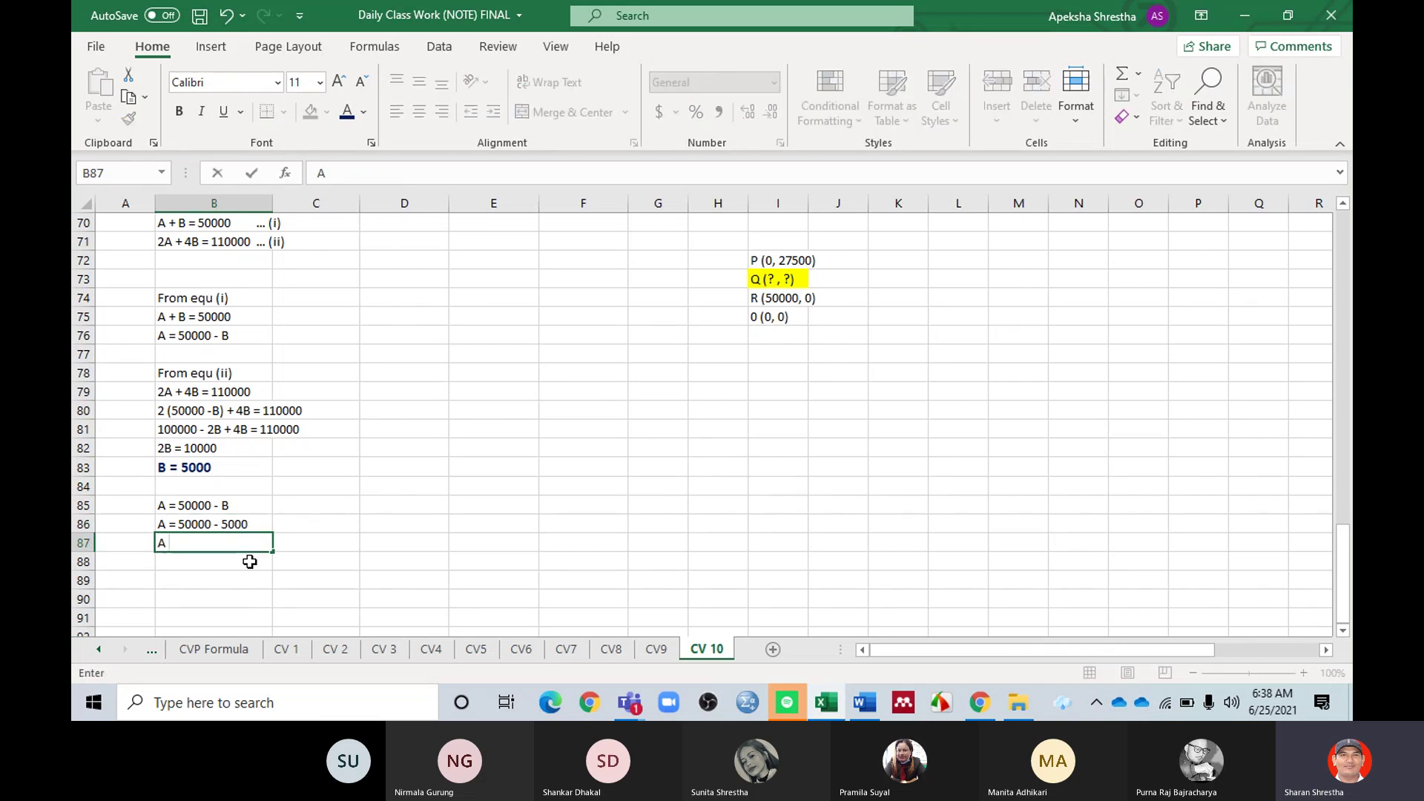
text( = 45000)
key(Return)
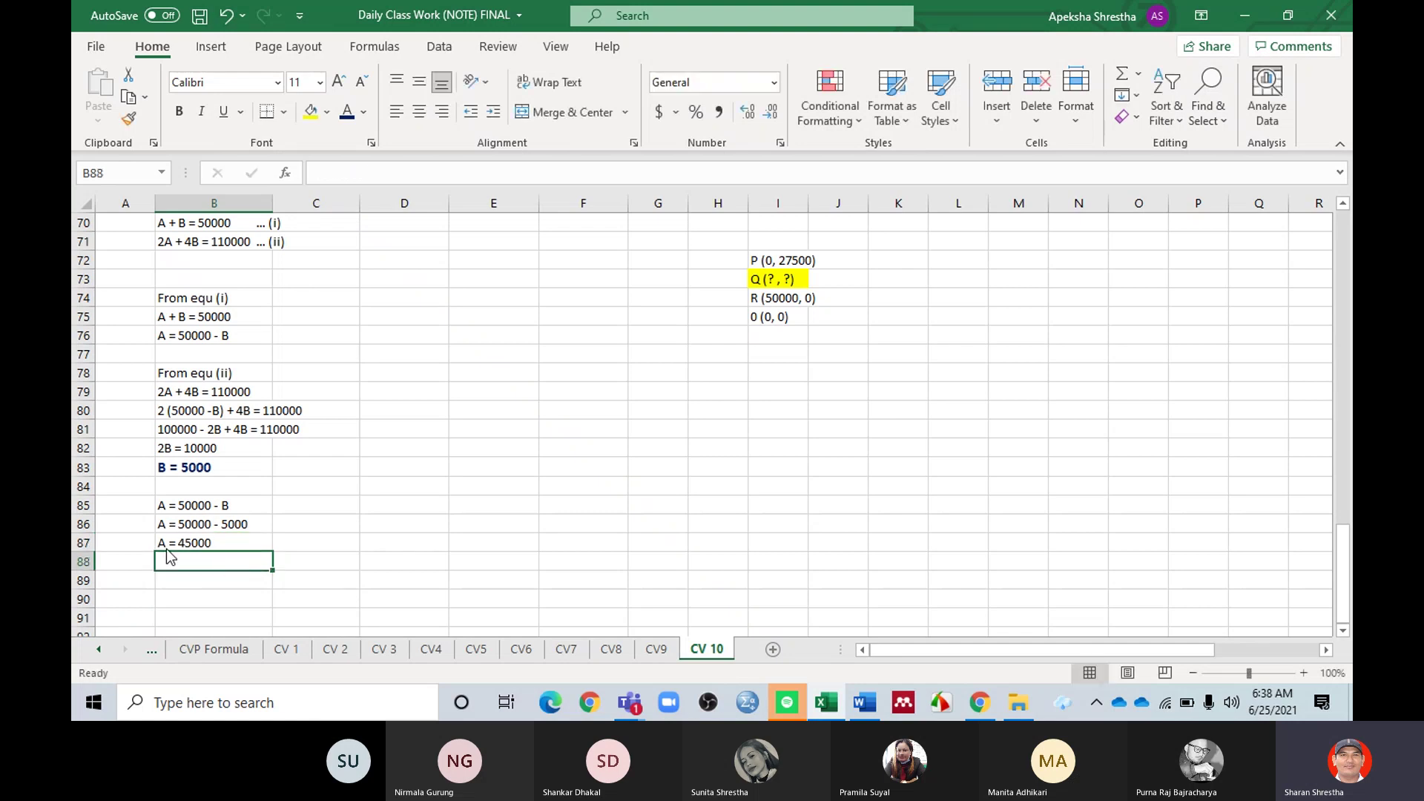
Step: Format the "A = 45000" result in B87 as bold, dark blue text and increase its font one size
click(200, 544)
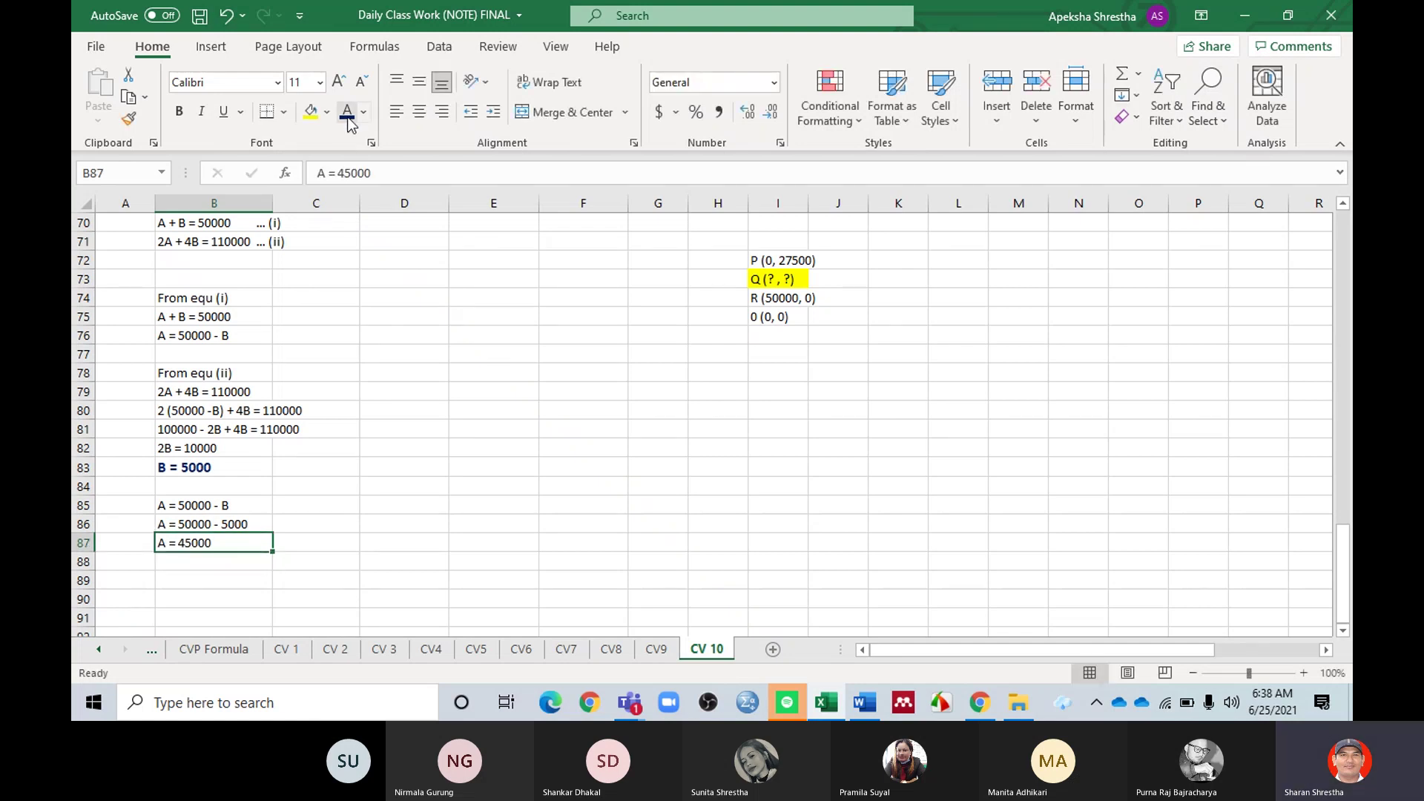
click(180, 115)
click(339, 81)
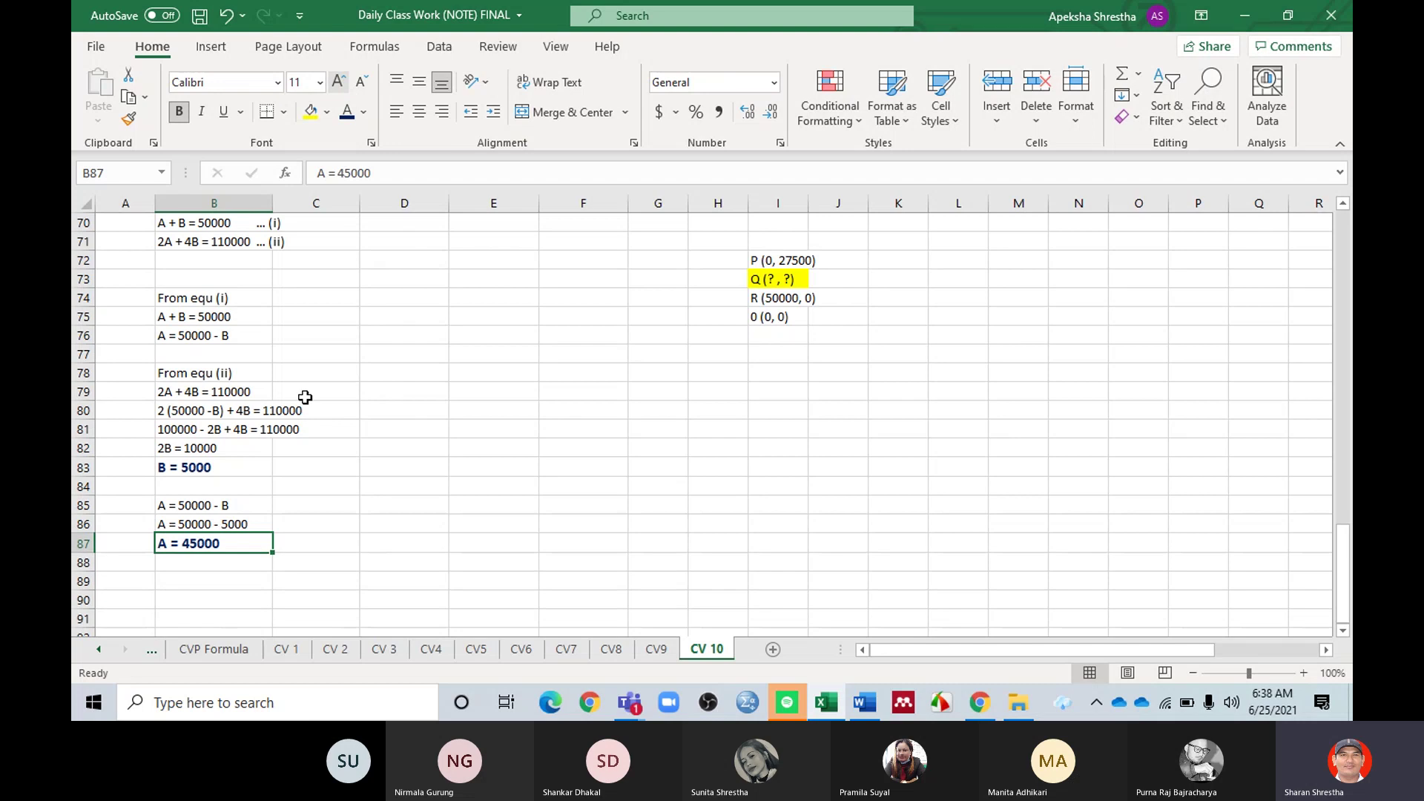
click(253, 565)
Step: Fill the point Q heading row, cells B69 to F69, with yellow
scroll(360, 493, down, 2)
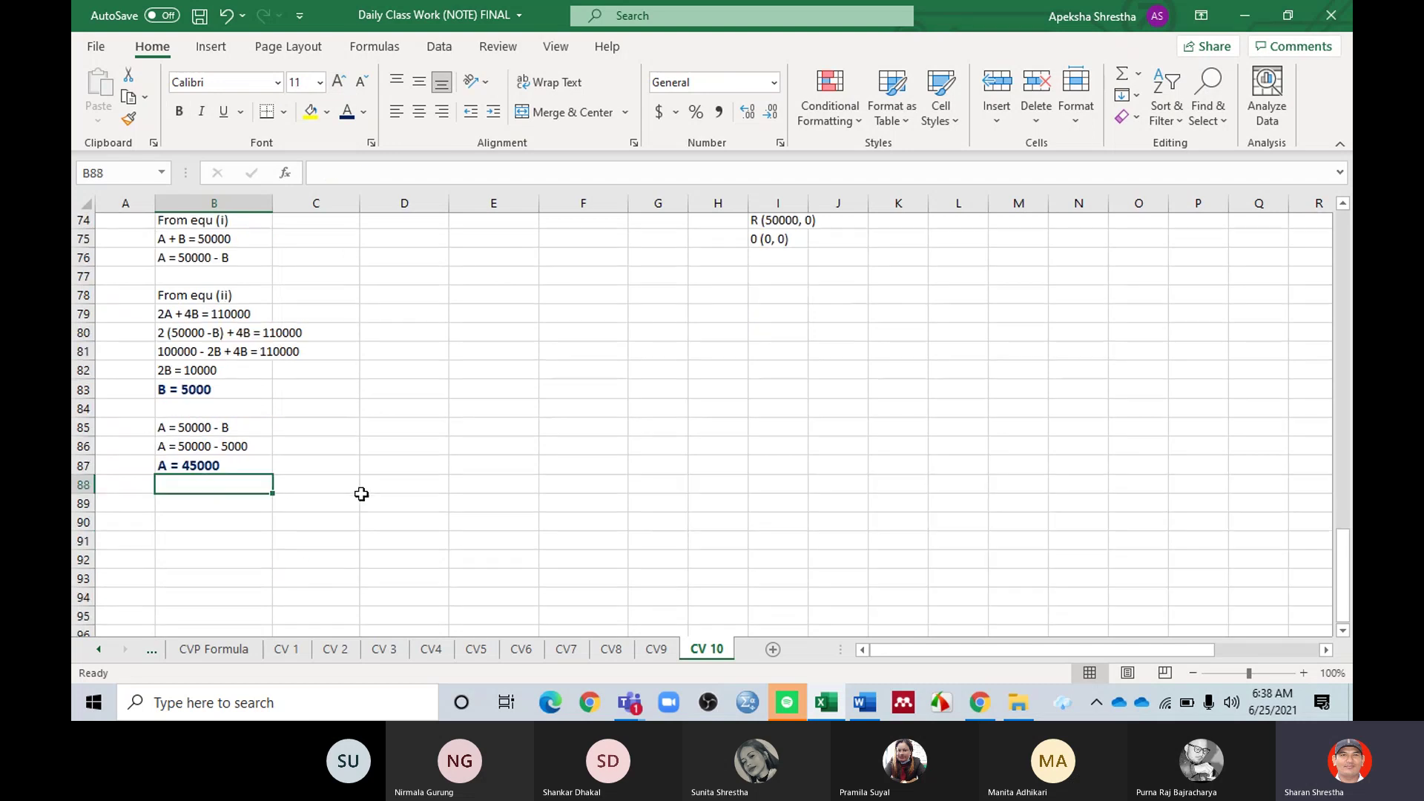
scroll(359, 492, up, 3)
scroll(367, 456, up, 1)
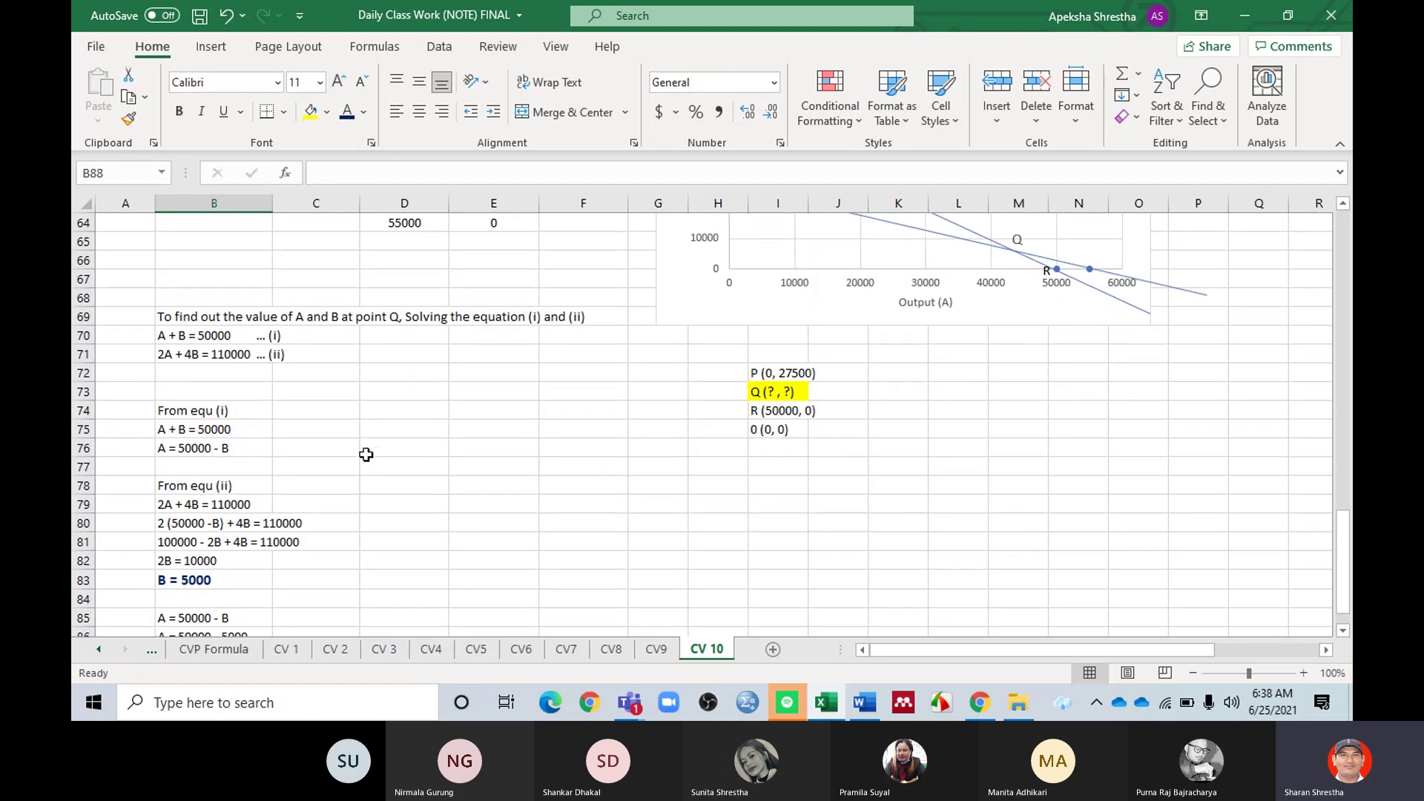
scroll(372, 438, down, 1)
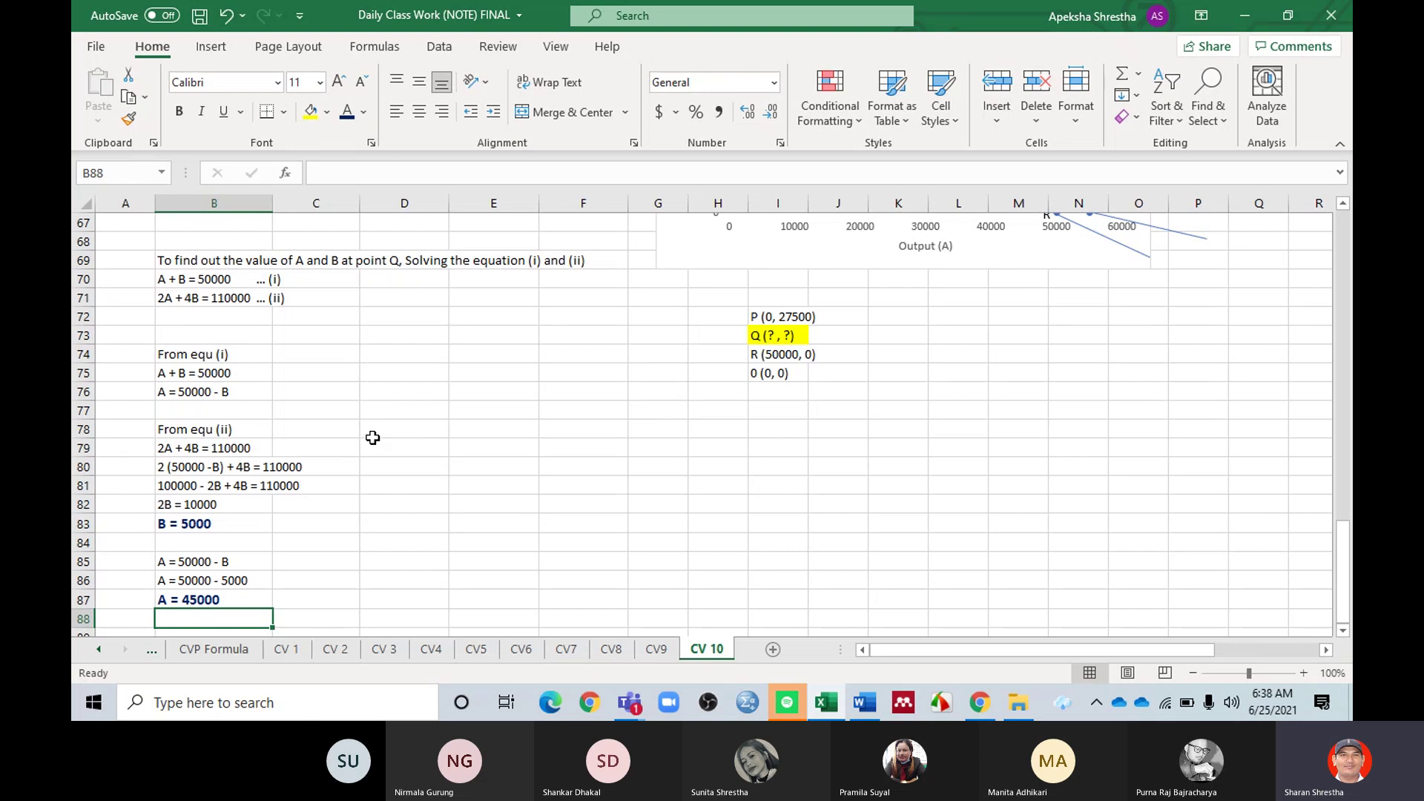
scroll(338, 465, up, 1)
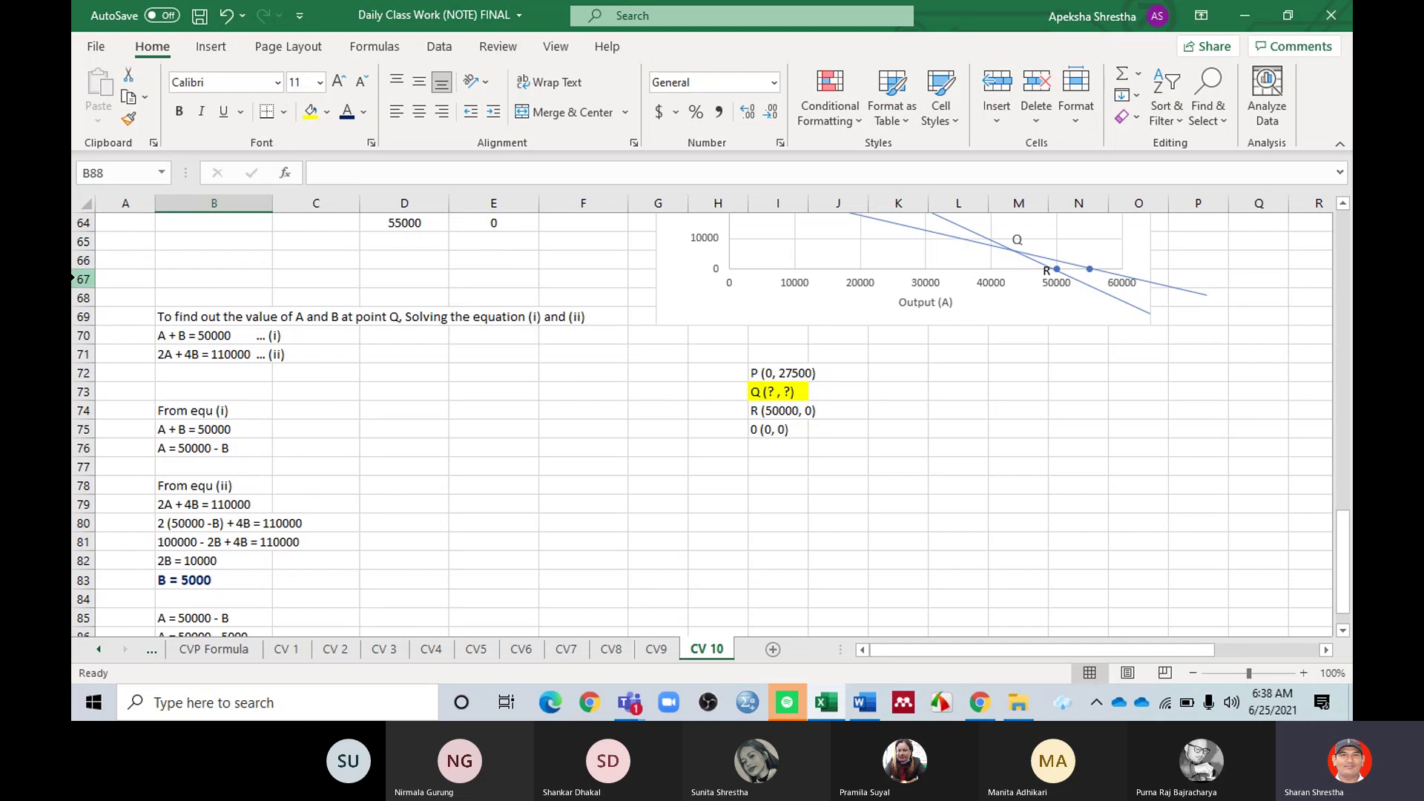
drag(166, 314, 562, 317)
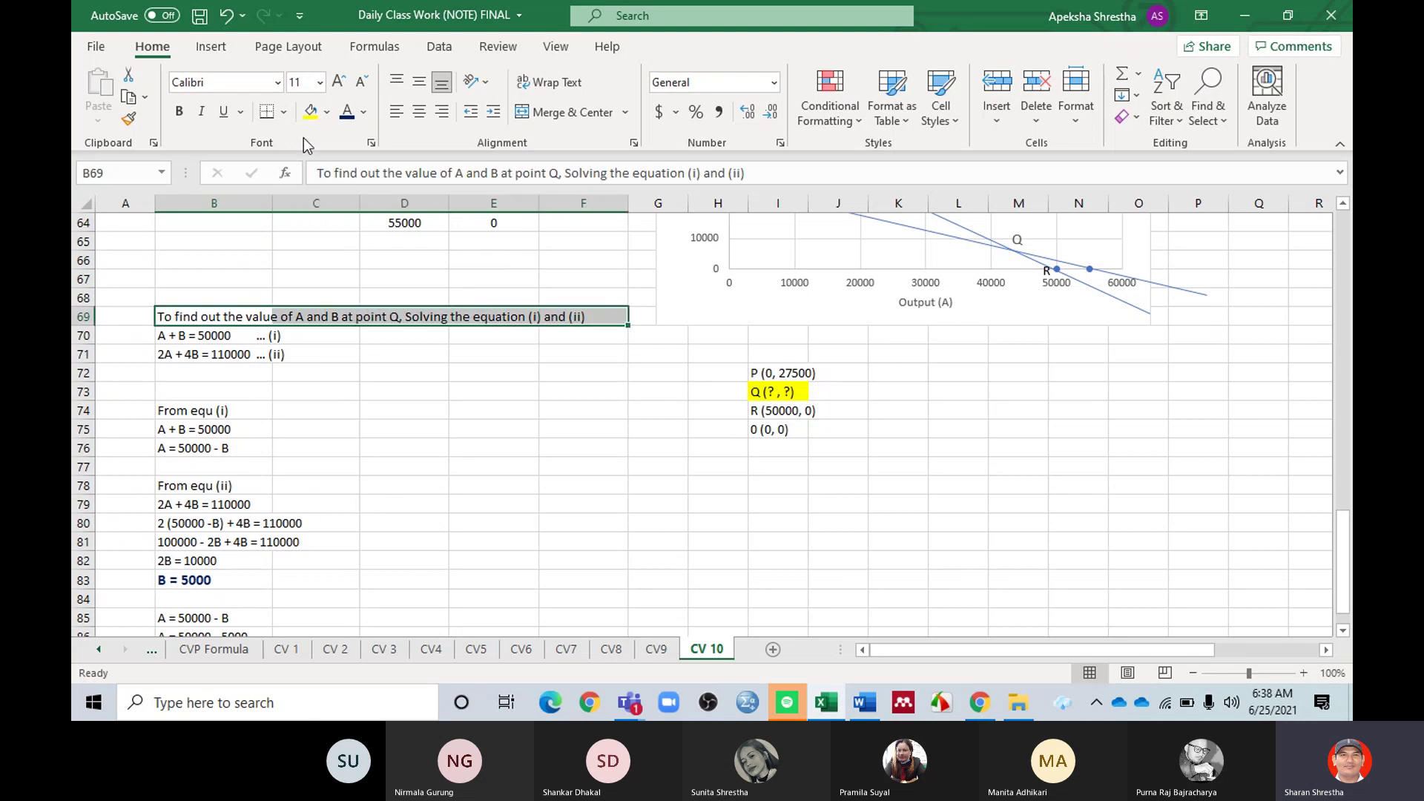
click(313, 117)
click(460, 508)
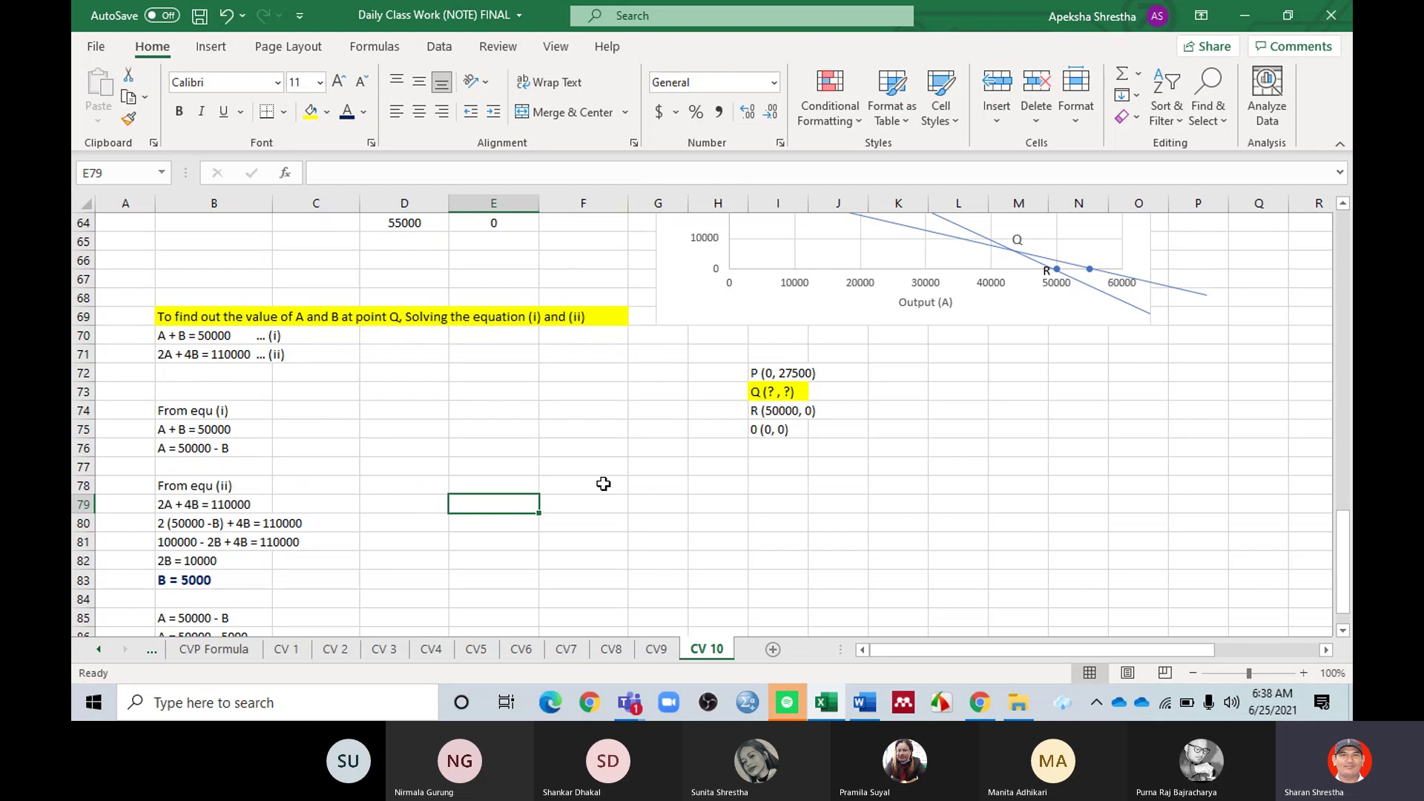
scroll(616, 475, up, 2)
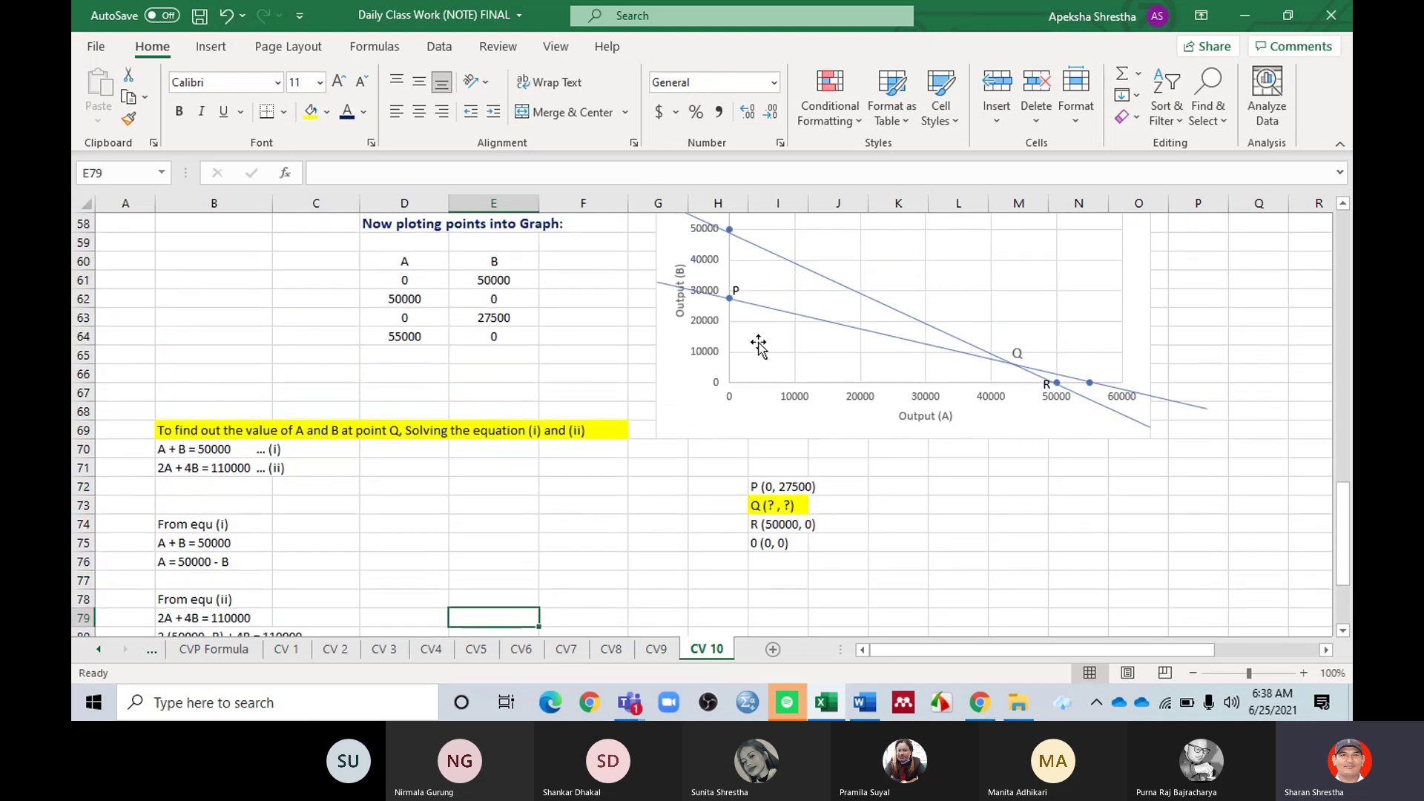
Step: Replace the unknown coordinates of point Q in cell I73 so it reads "Q (45000, 5000)"
scroll(422, 434, down, 2)
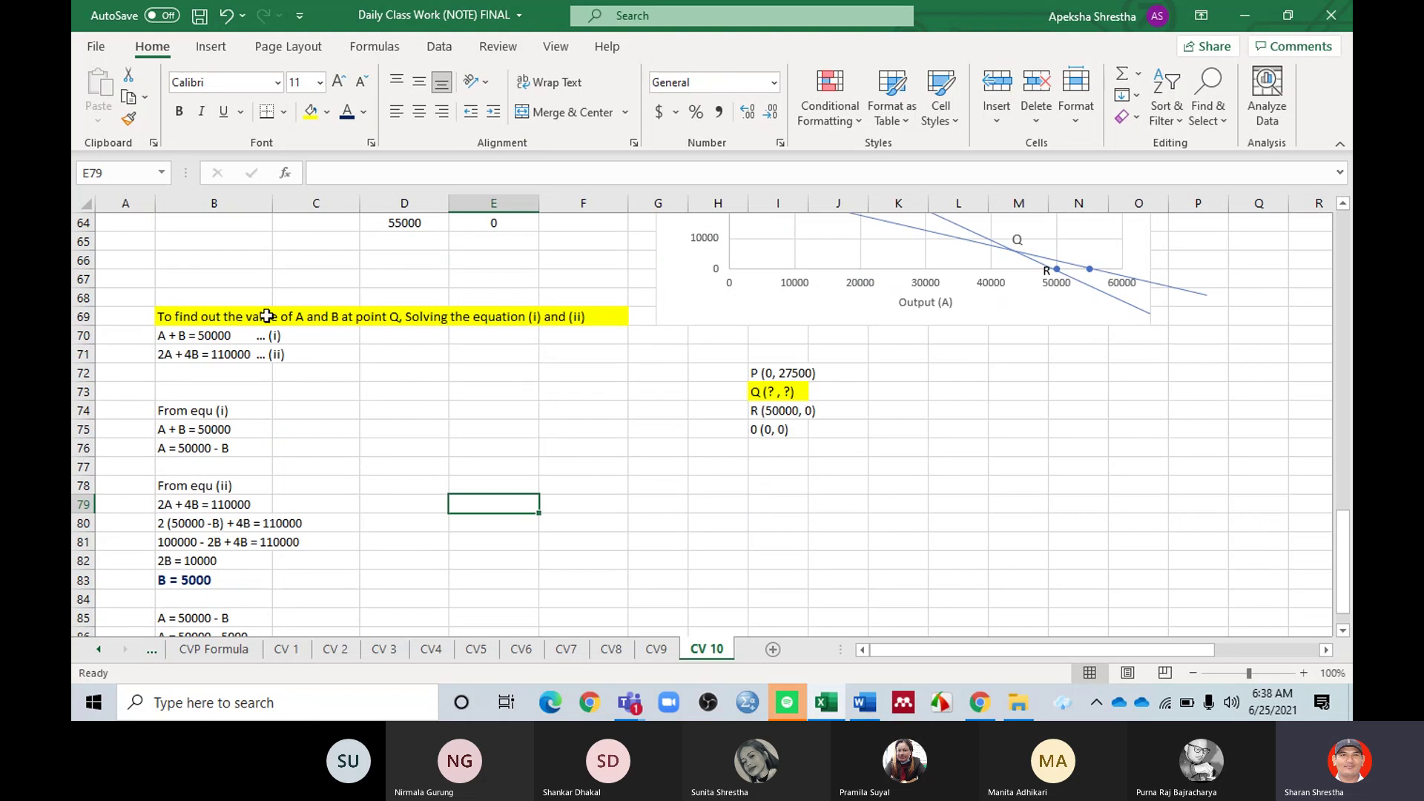
scroll(230, 383, down, 1)
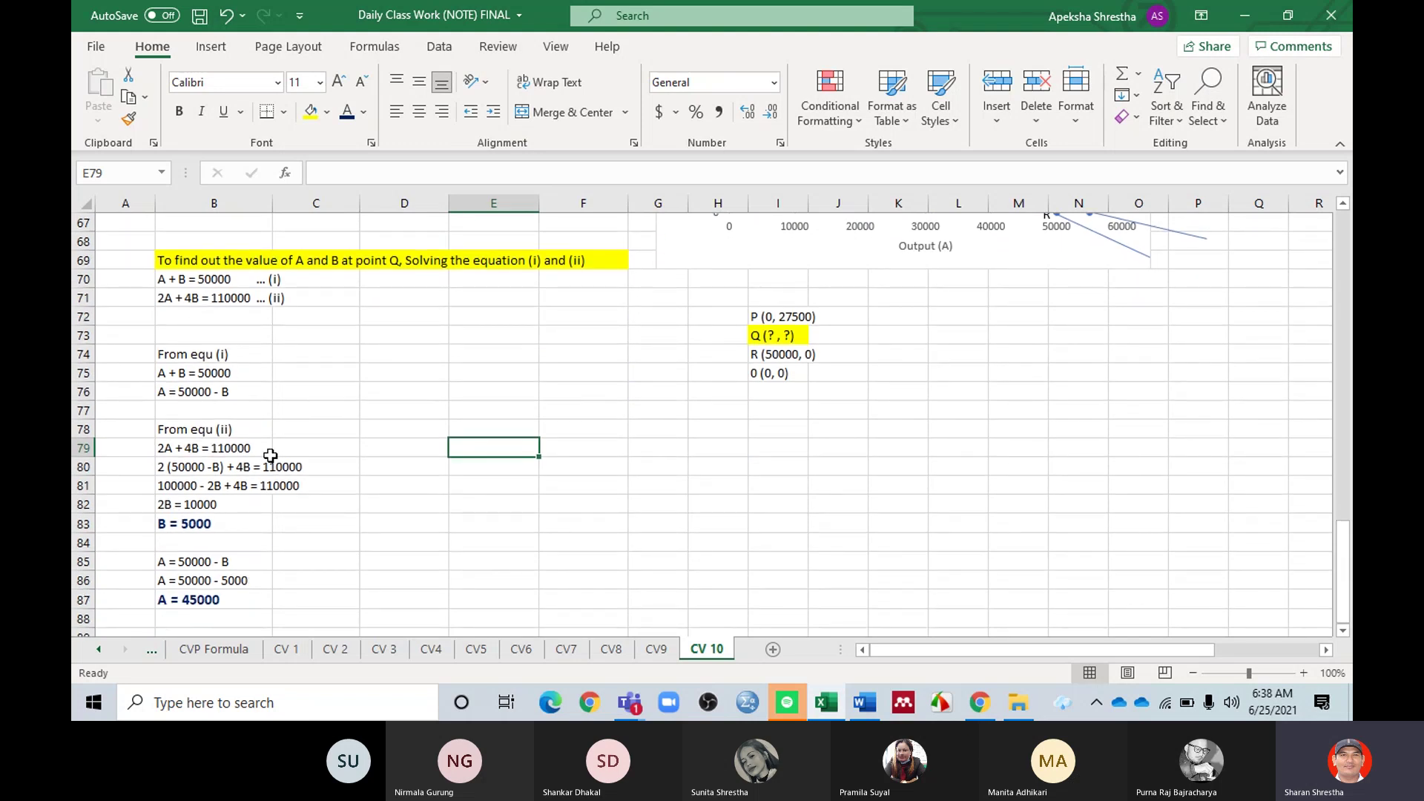
scroll(274, 449, down, 2)
scroll(245, 445, up, 2)
click(778, 338)
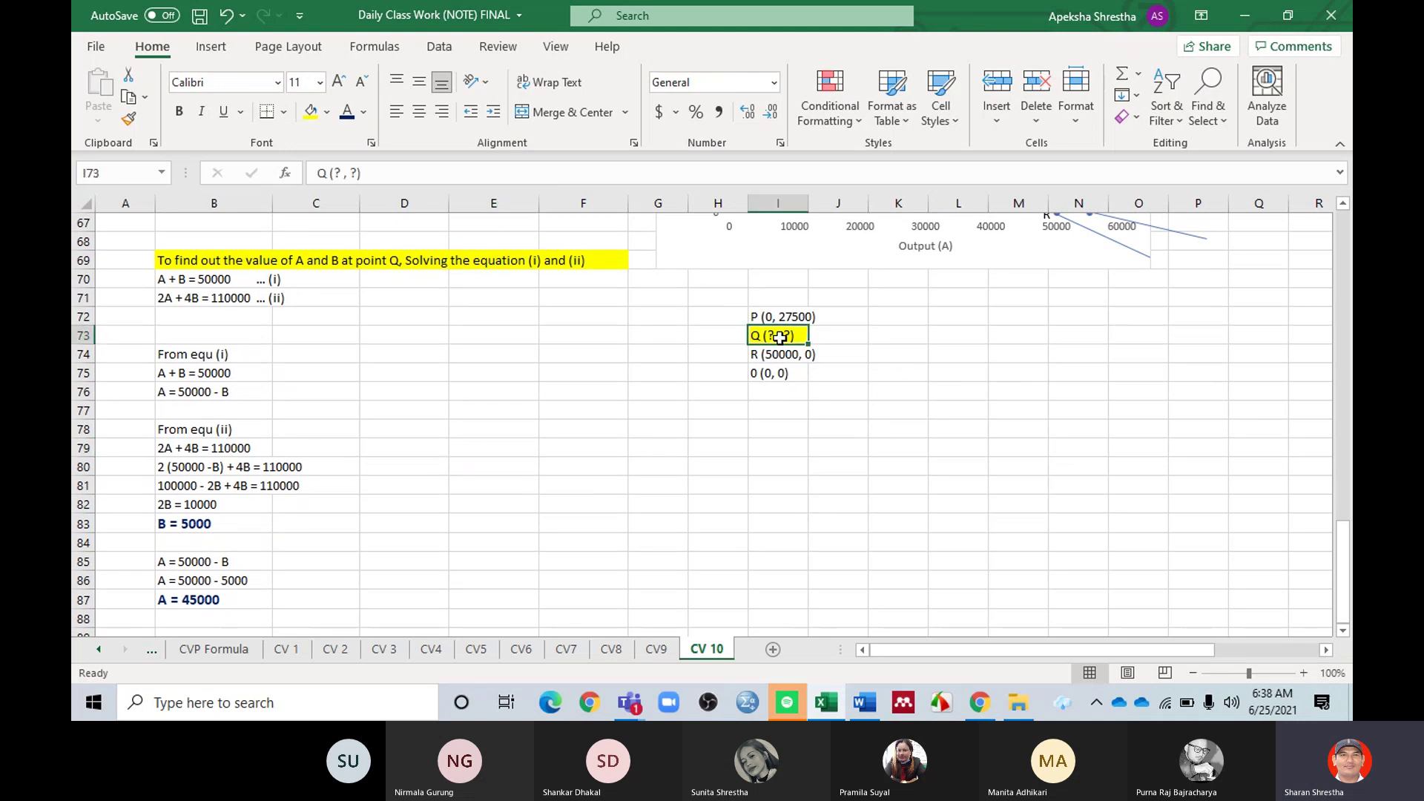
double_click(793, 336)
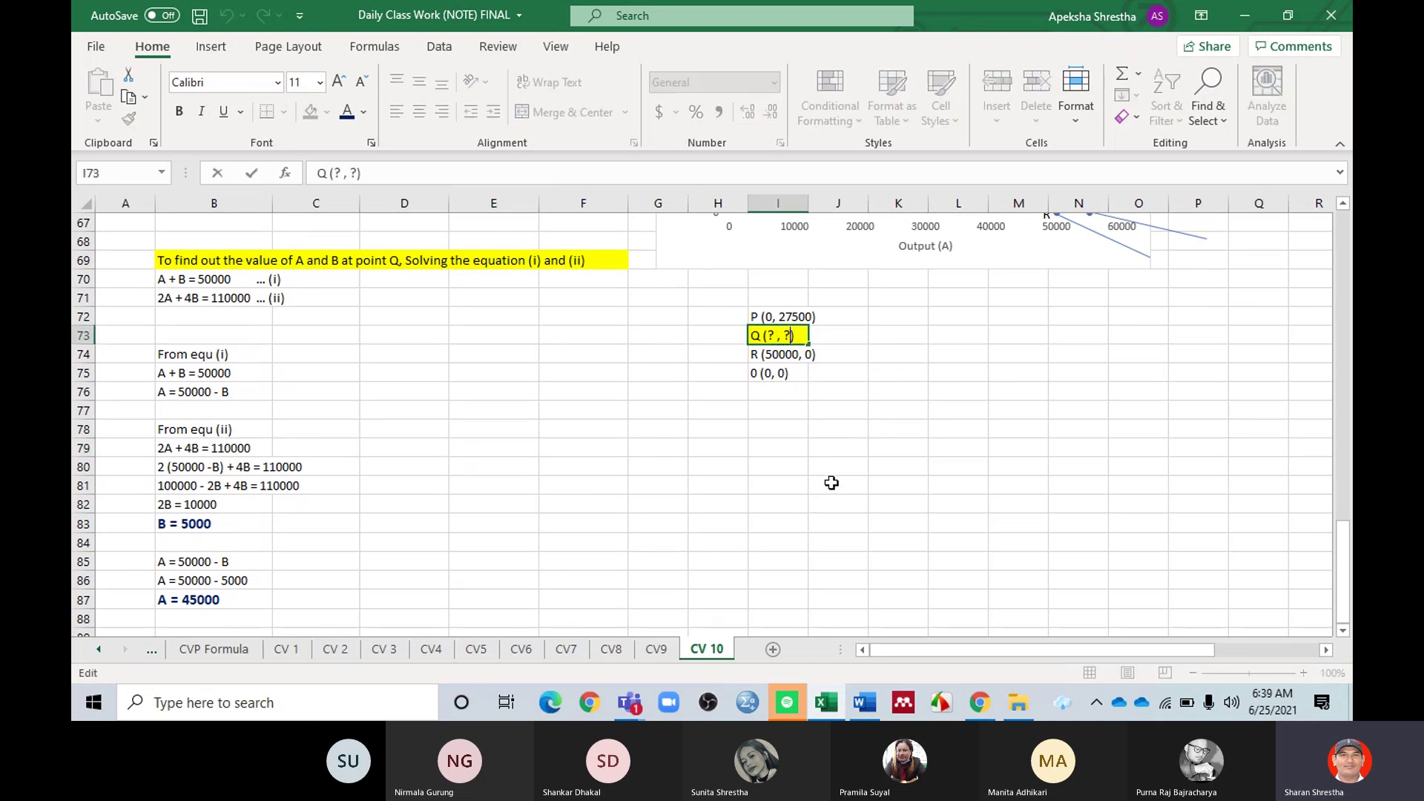
key(BackSpace)
key(BackSpace)
key(BackSpace)
key(BackSpace)
key(BackSpace)
text(45000, )
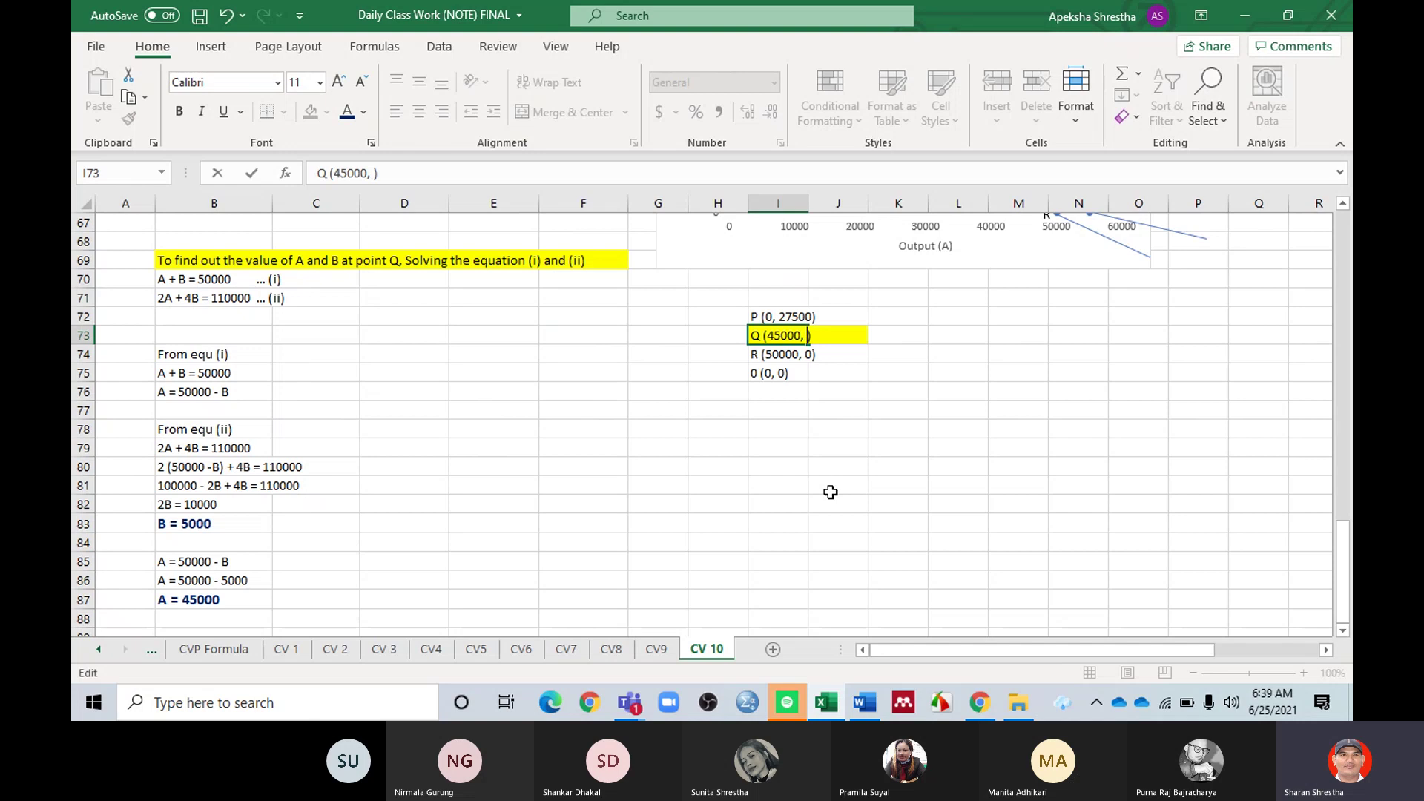
text(5000)
click(830, 492)
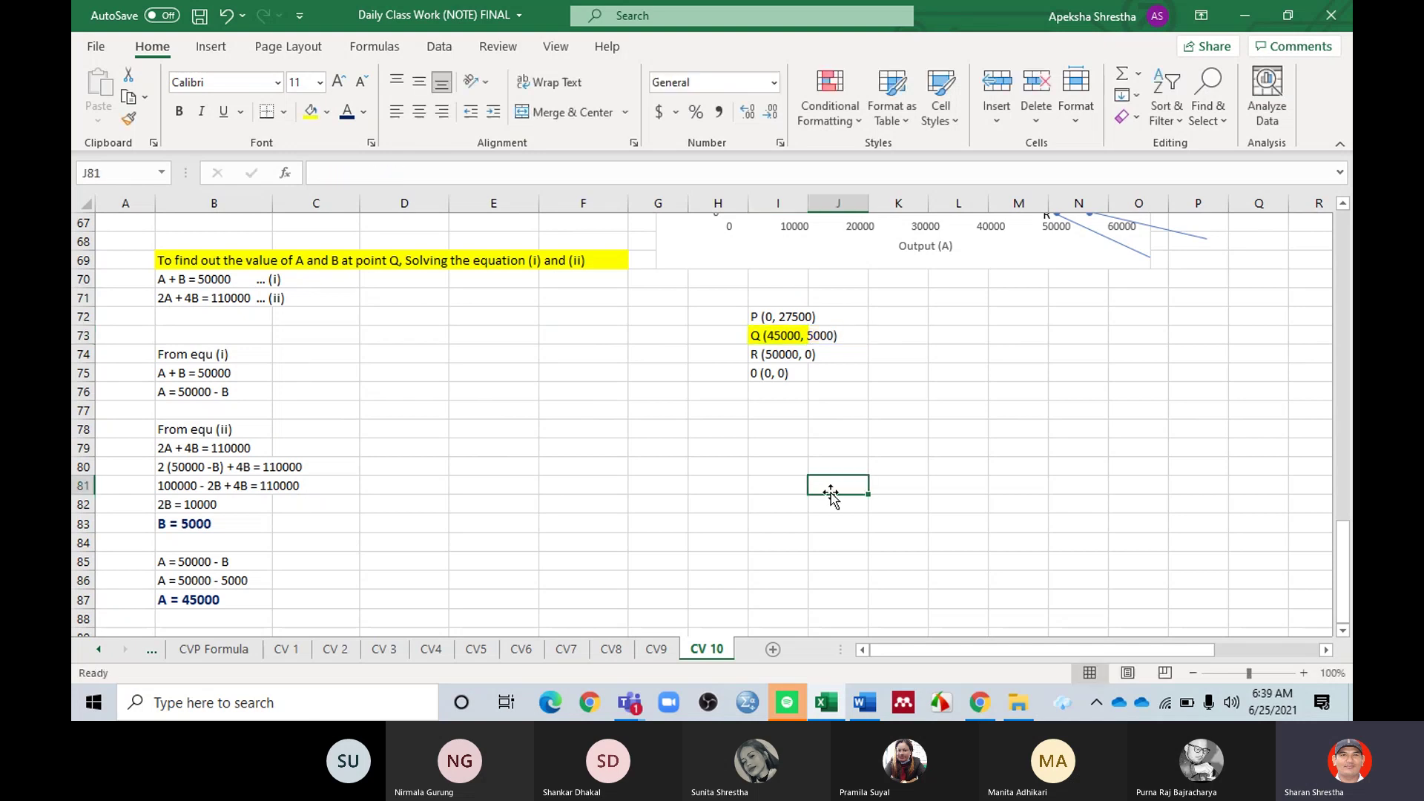
Step: Remove the yellow fill from the point Q cell, I73
click(788, 339)
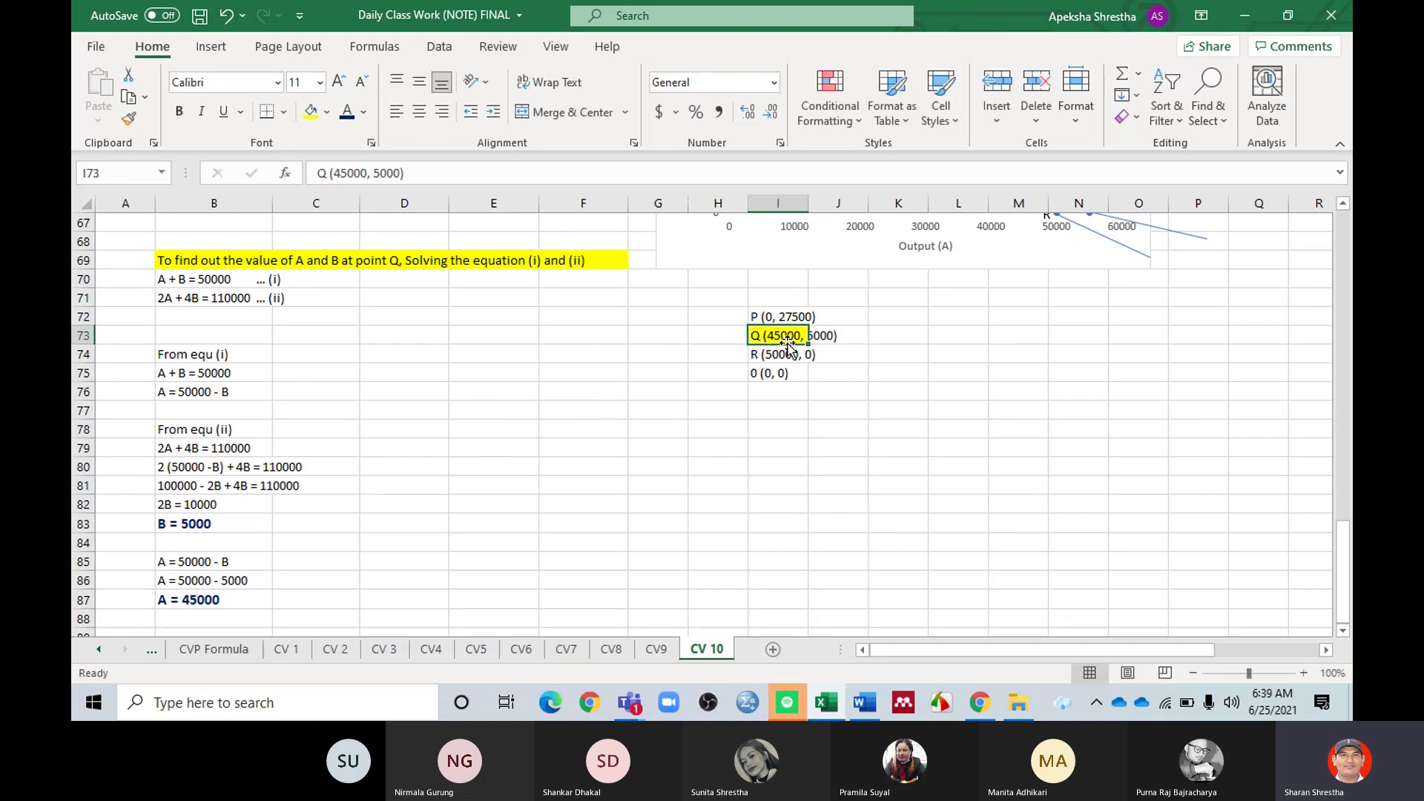
click(319, 111)
click(349, 317)
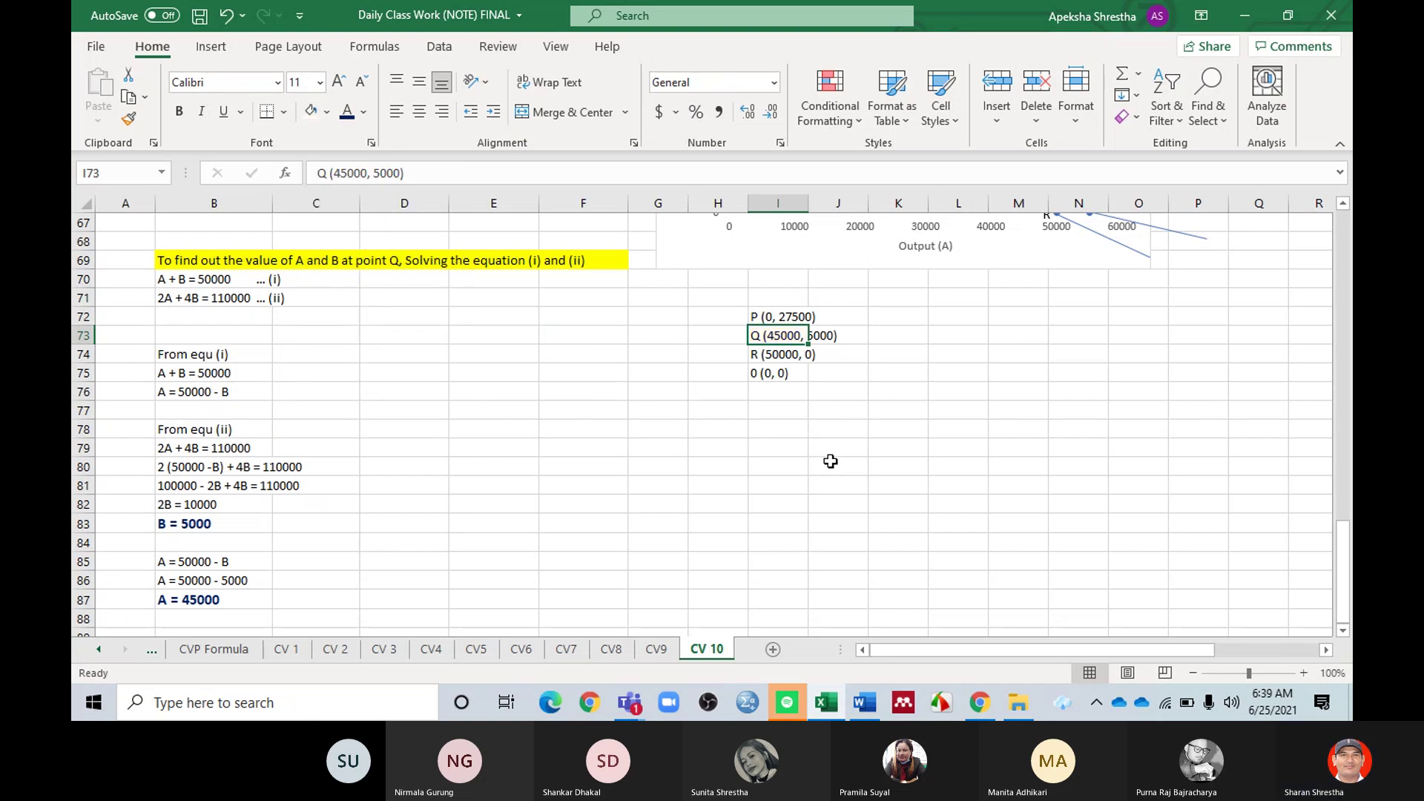
click(830, 462)
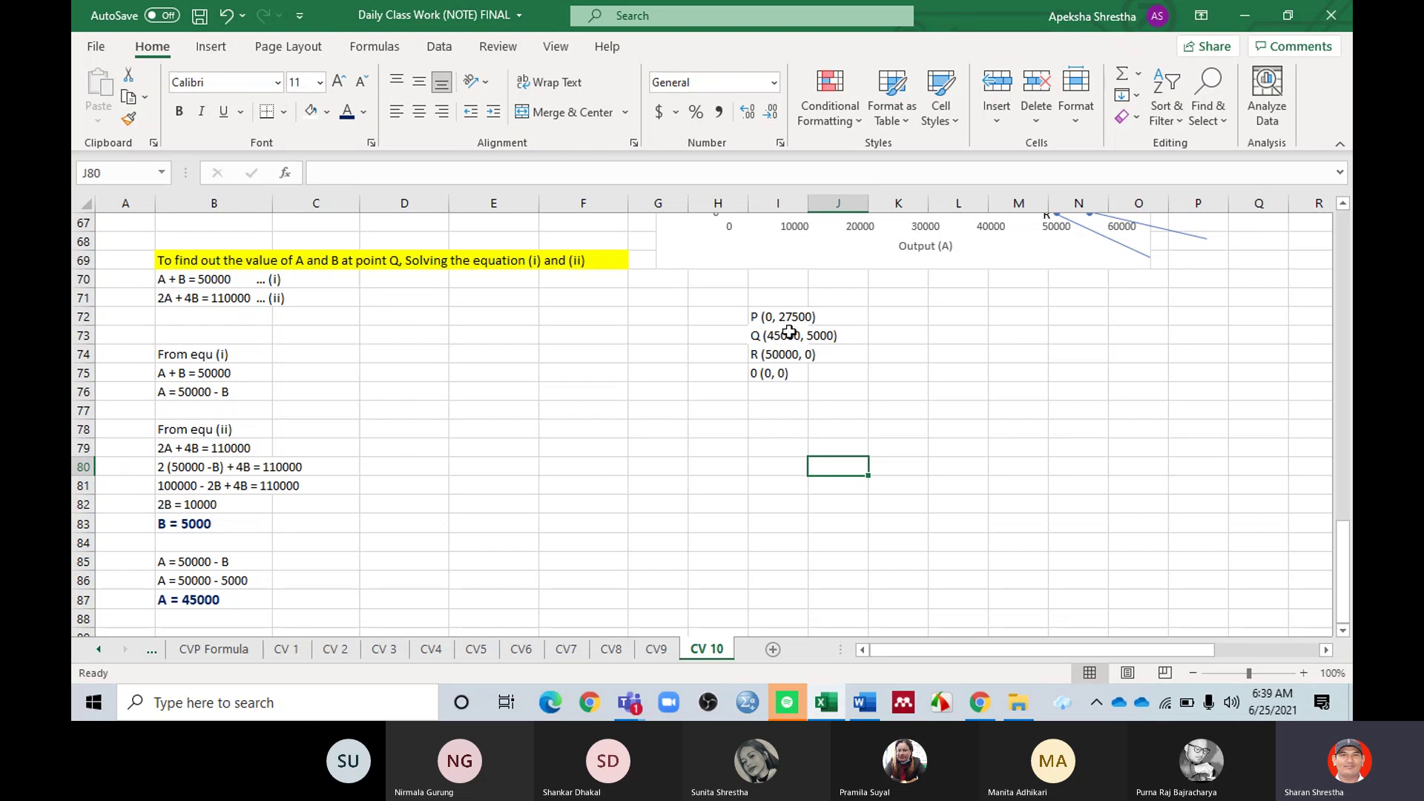
Step: Widen column I so that the point Q coordinates fit within the cell
click(776, 274)
drag(777, 273, 898, 275)
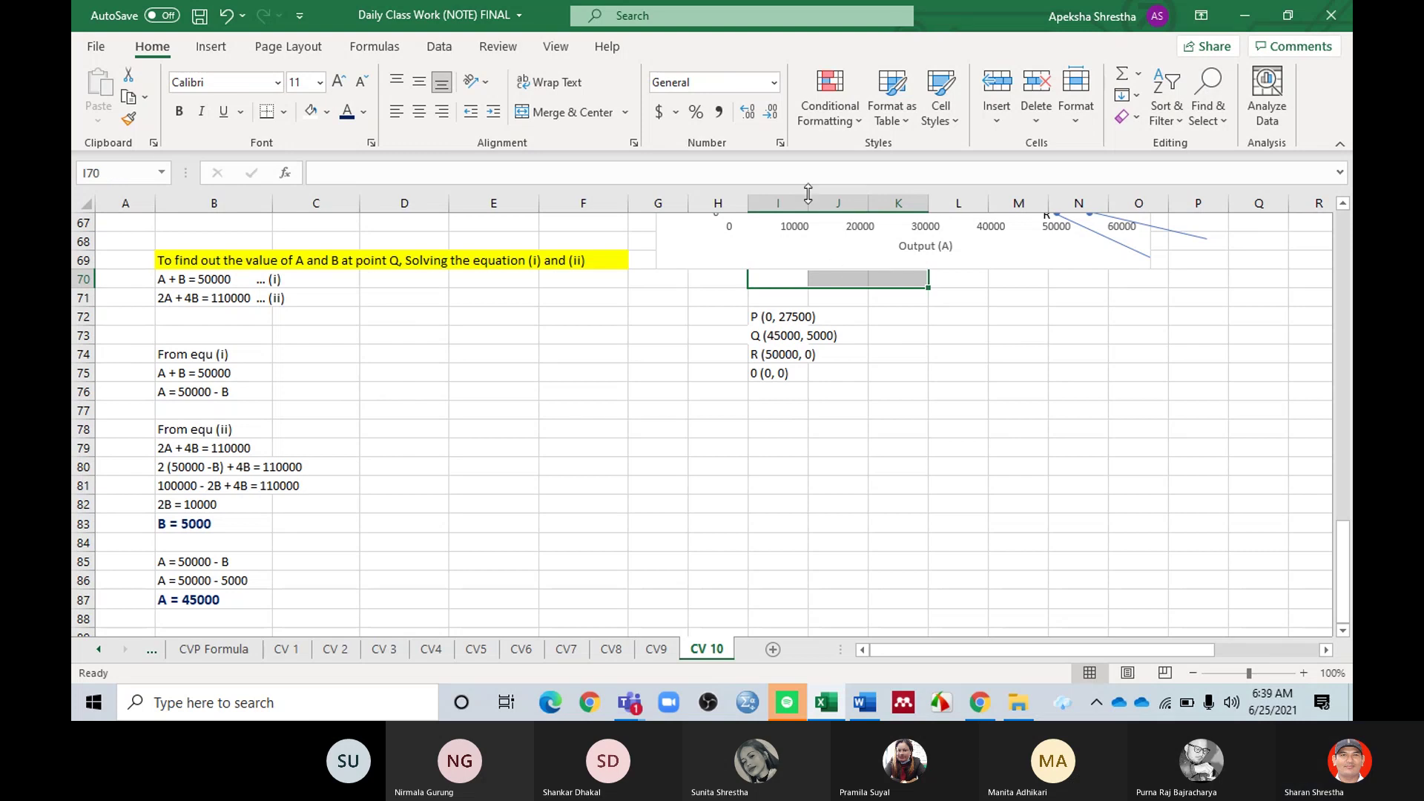
scroll(912, 345, up, 4)
drag(808, 203, 870, 203)
scroll(923, 453, down, 2)
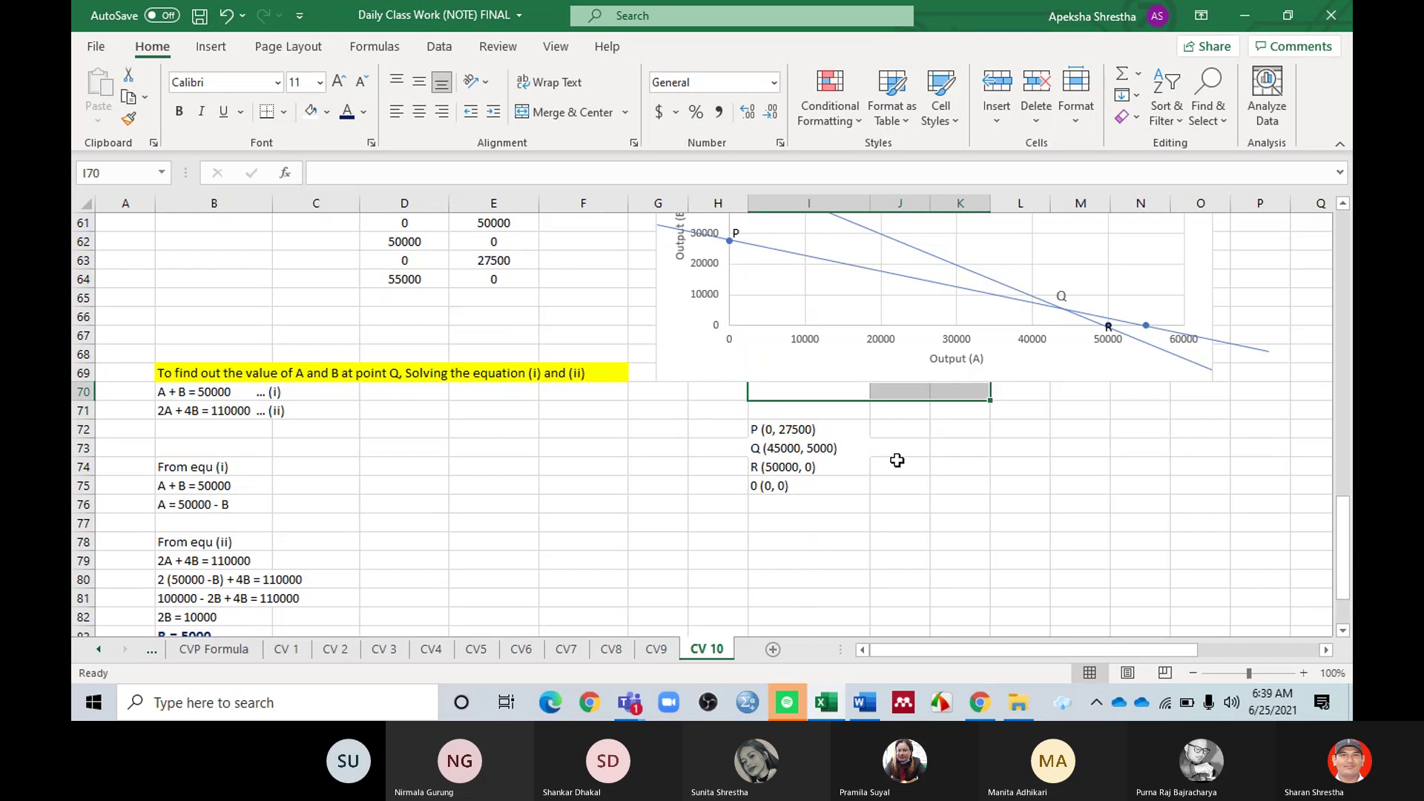
Step: Merge and center cells I70 to K70 and enter the heading "Evaluation of Feasible Points"
click(896, 463)
drag(849, 391, 936, 390)
click(572, 115)
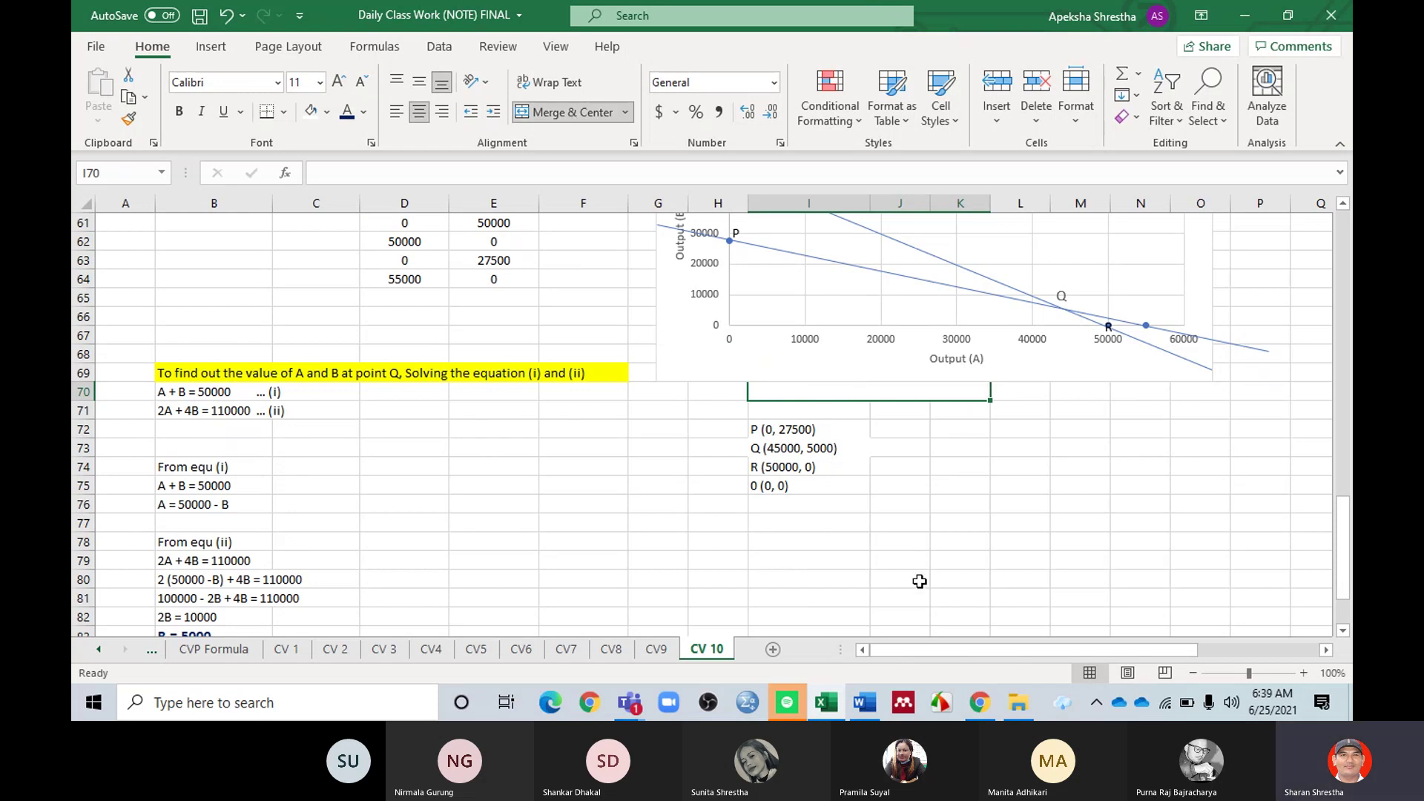
text(E)
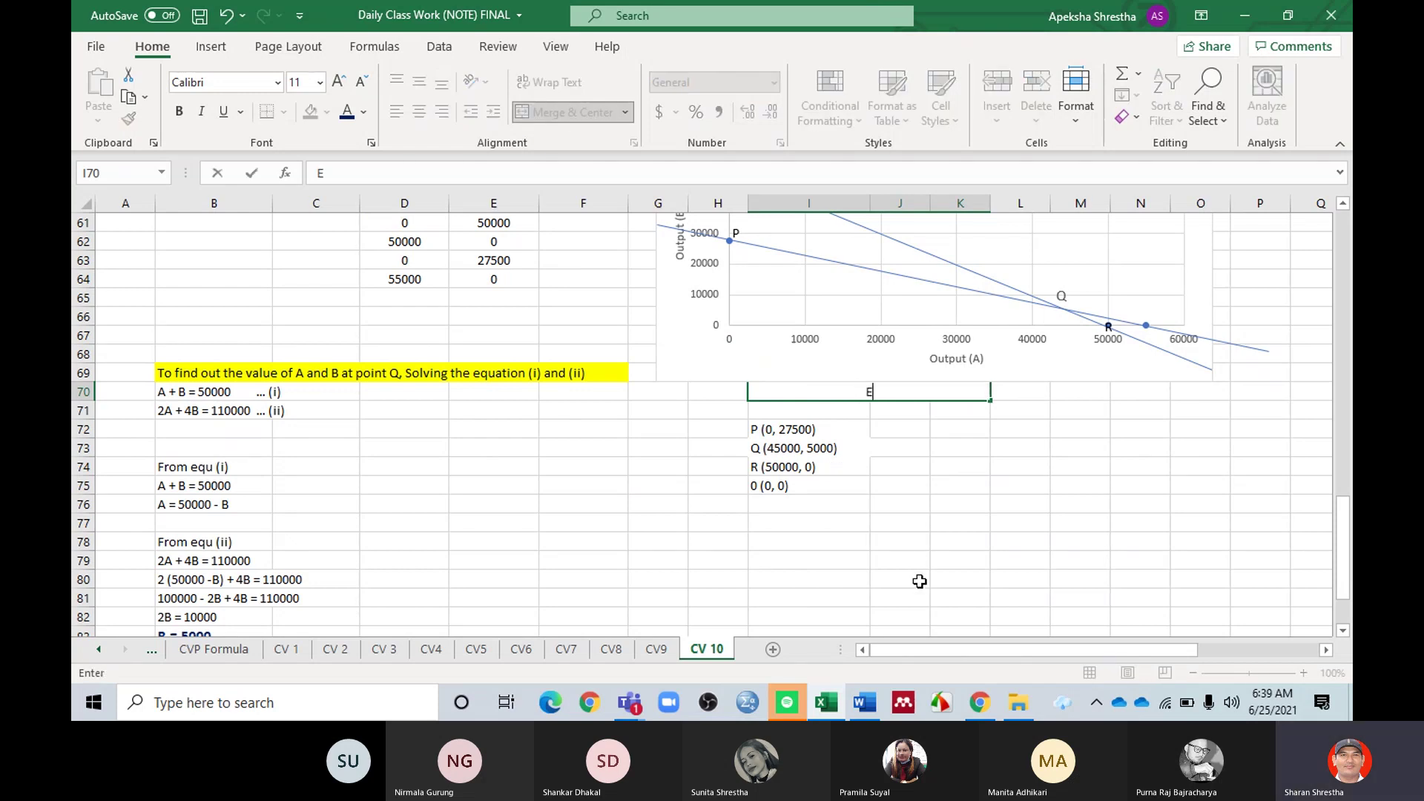
text(valuation of )
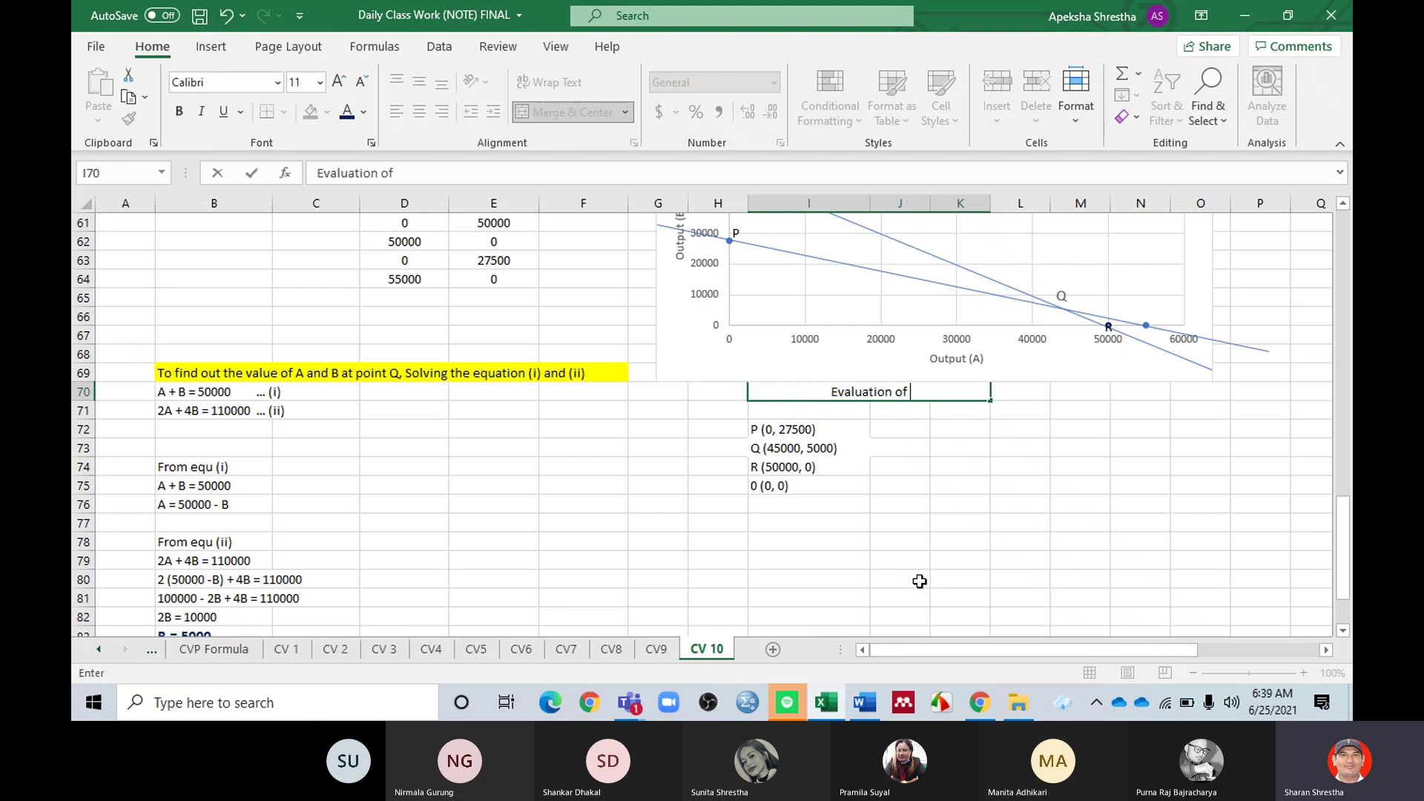
text(Feas)
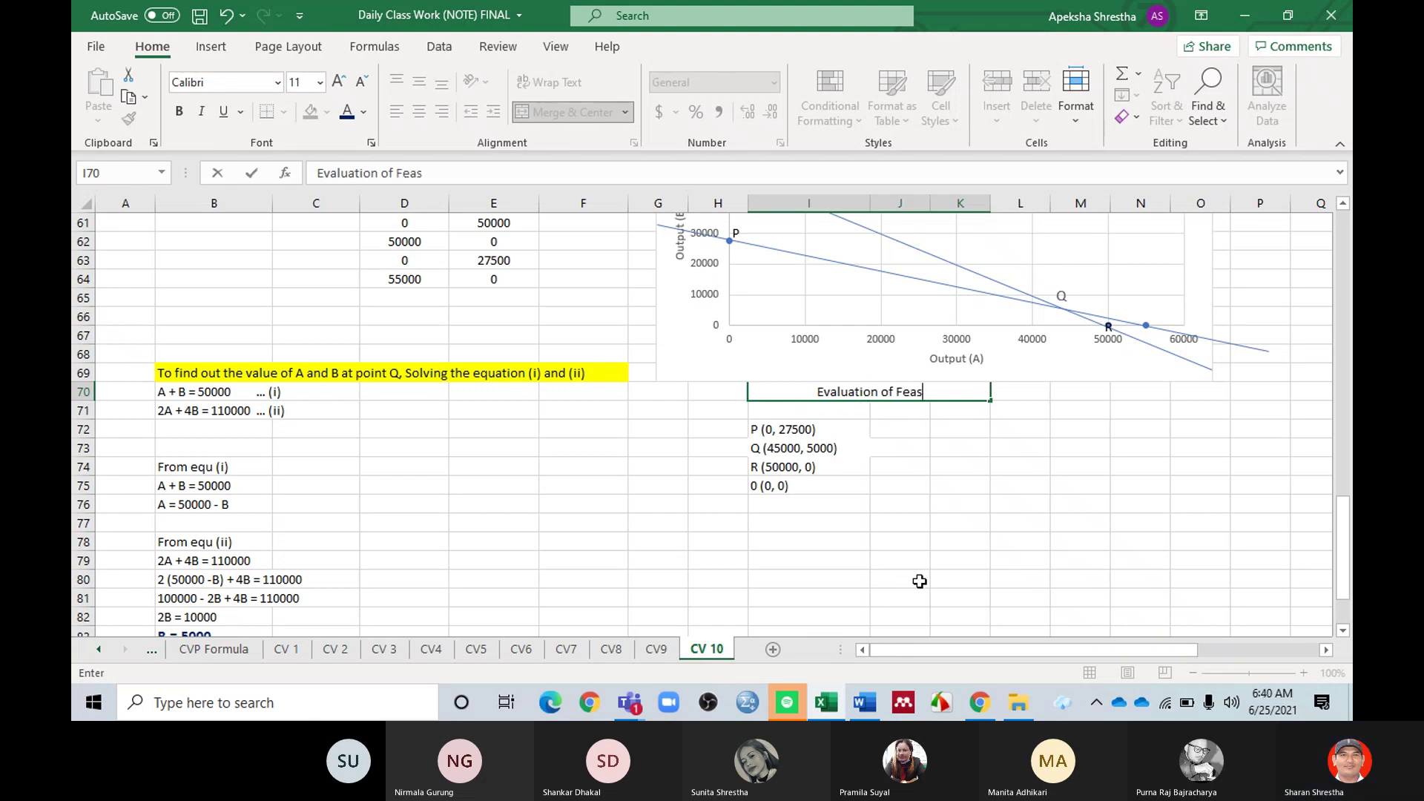
text(ible Po)
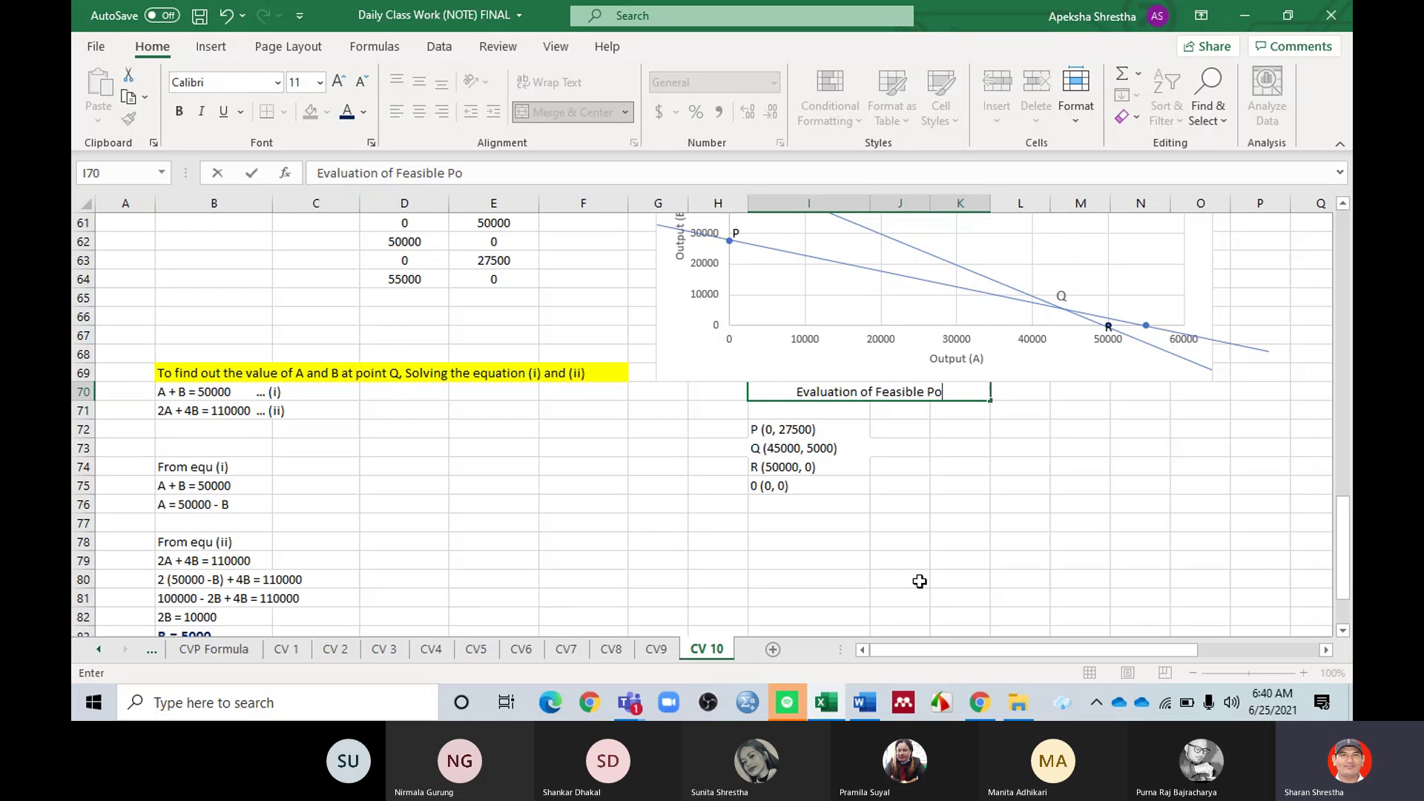
text(ints)
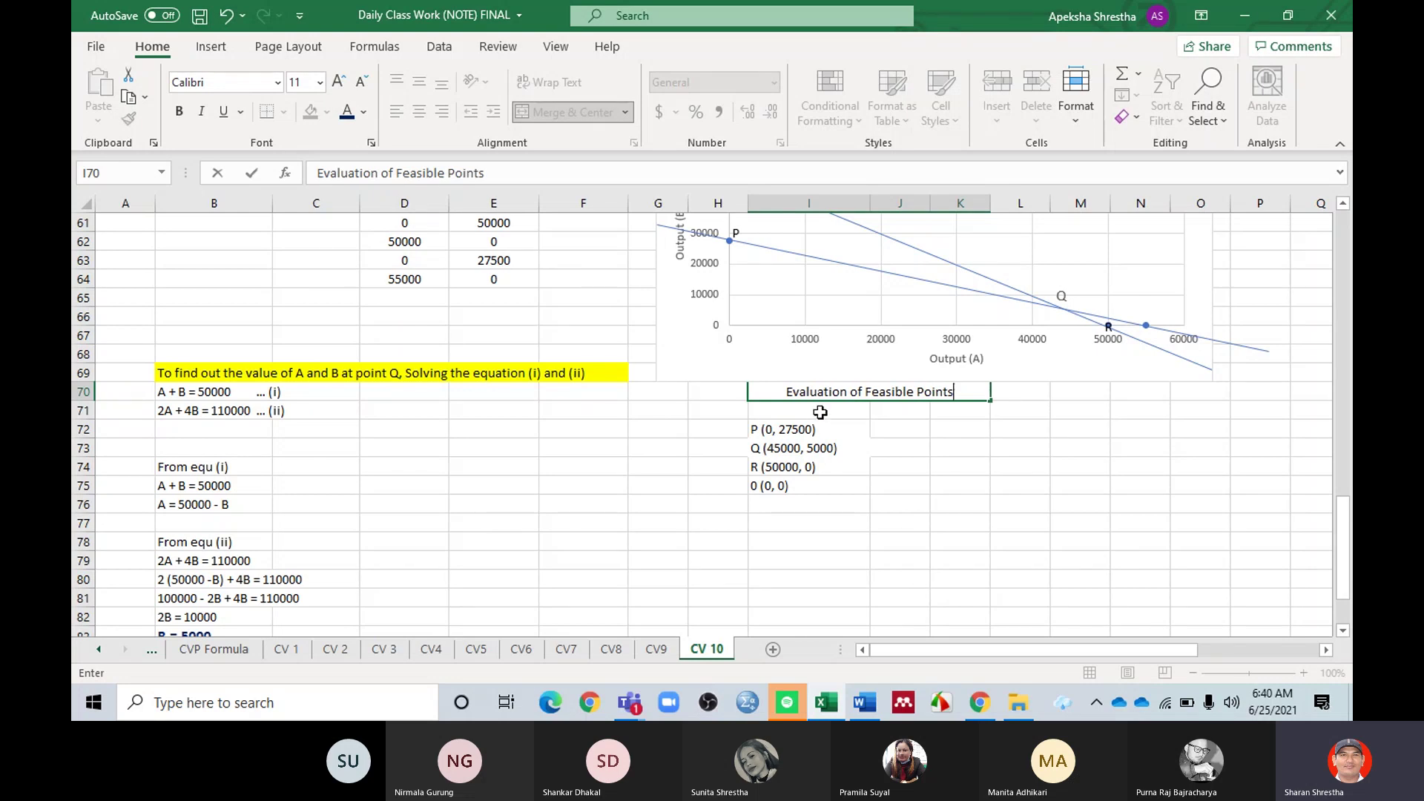
key(Return)
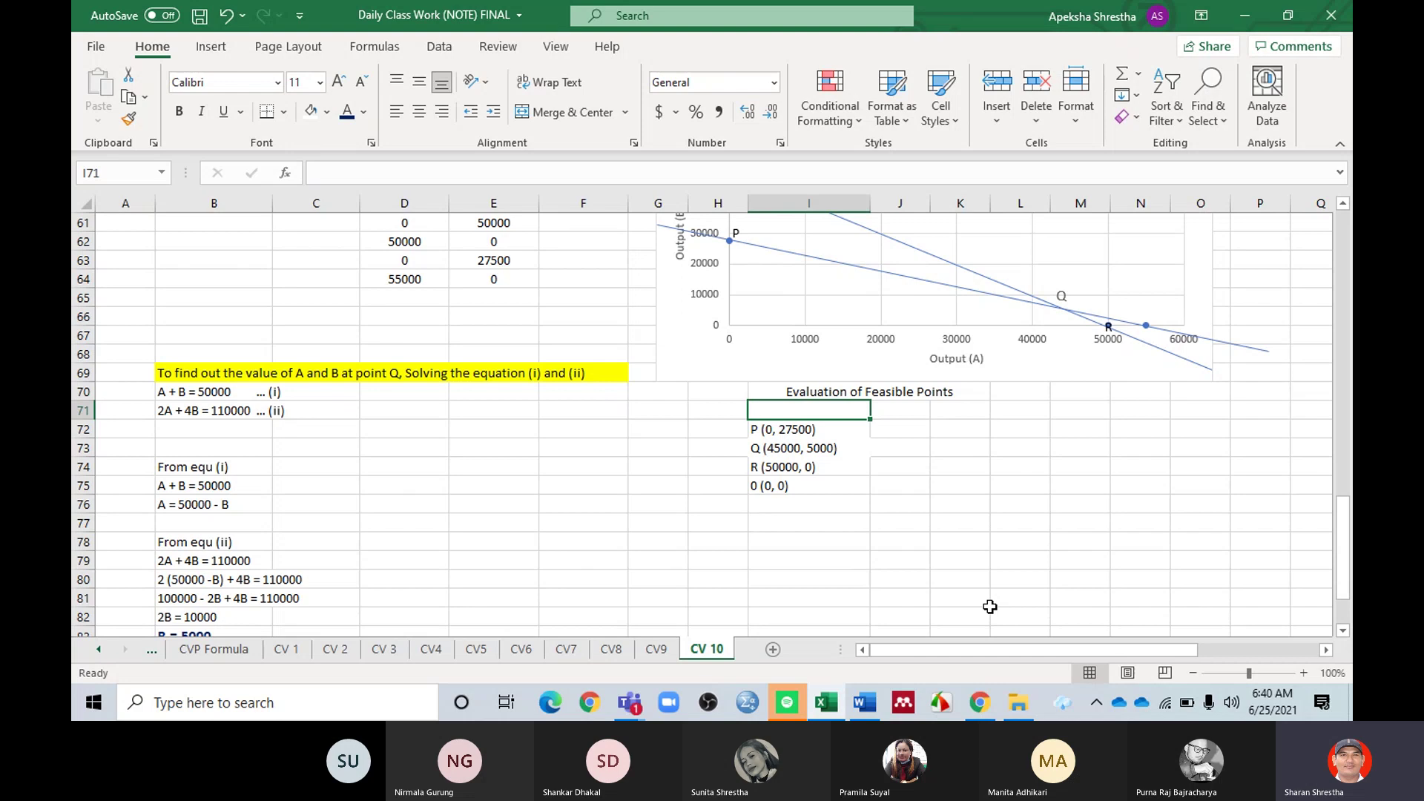
Step: Enter the column heading "Feasible Points" in cell I71, above the list of points
text(Fe)
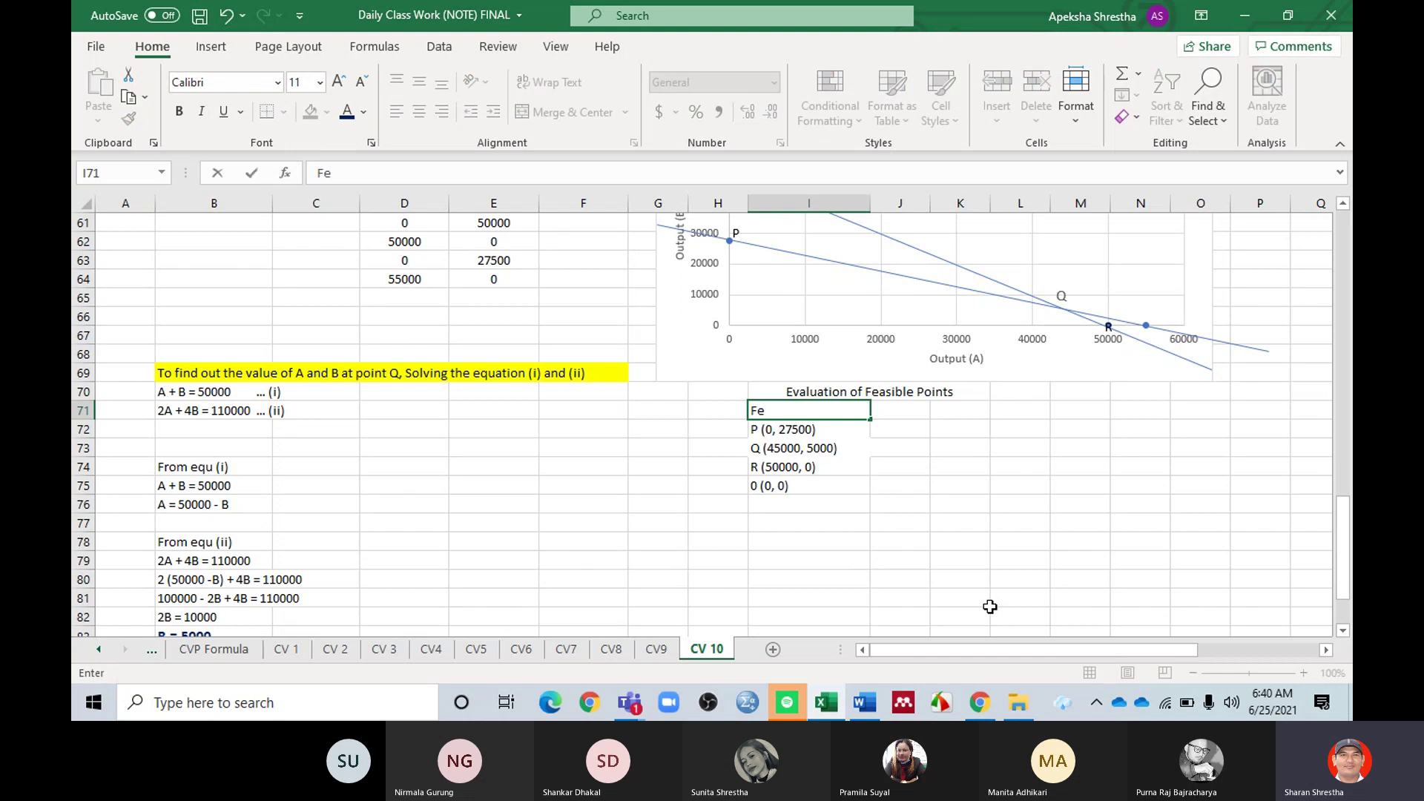
text(asible )
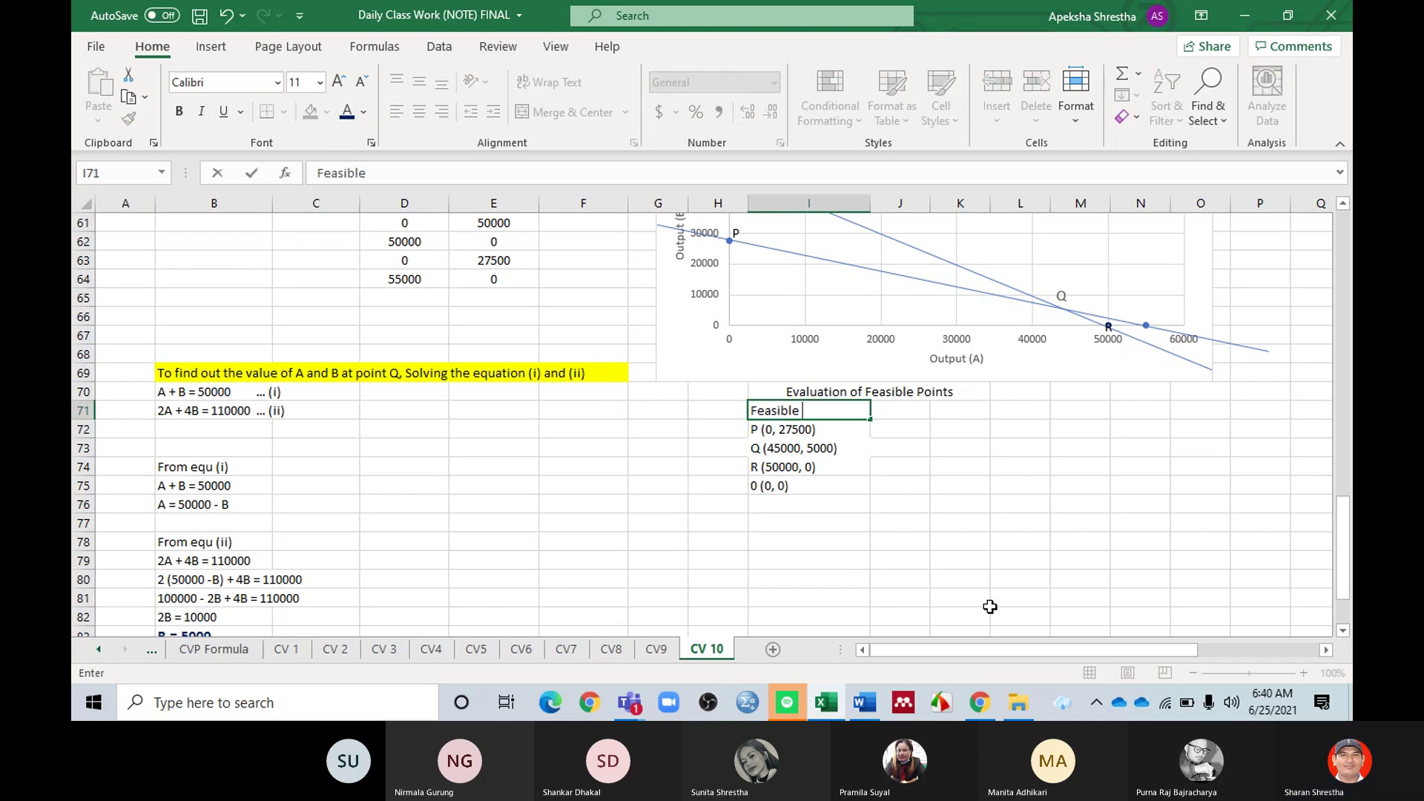
text(Points)
click(917, 488)
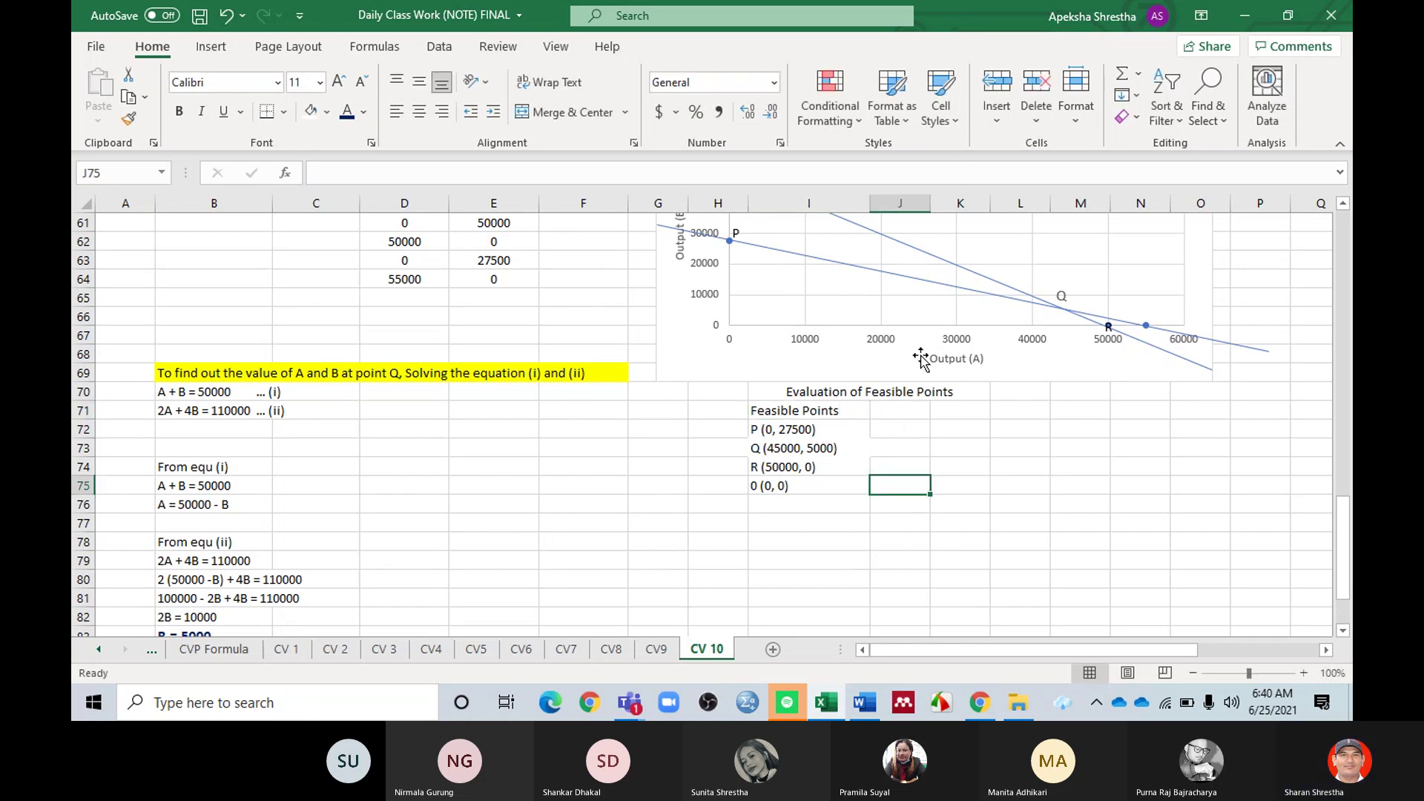
Step: Enter the column heading "Max.Profit (Z) = 2A + 3B" in cell J71 and widen column J to fit it
drag(931, 203, 1000, 203)
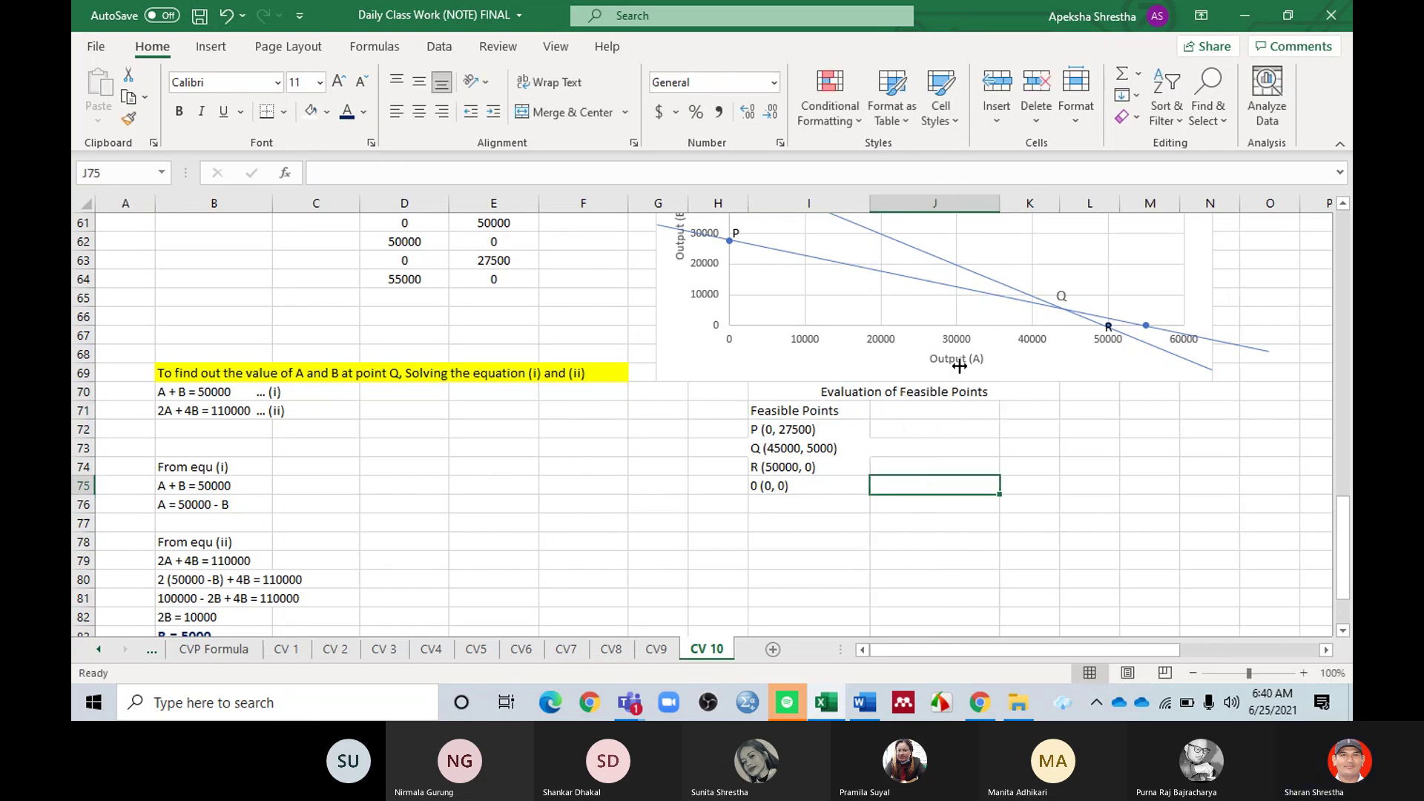
click(912, 412)
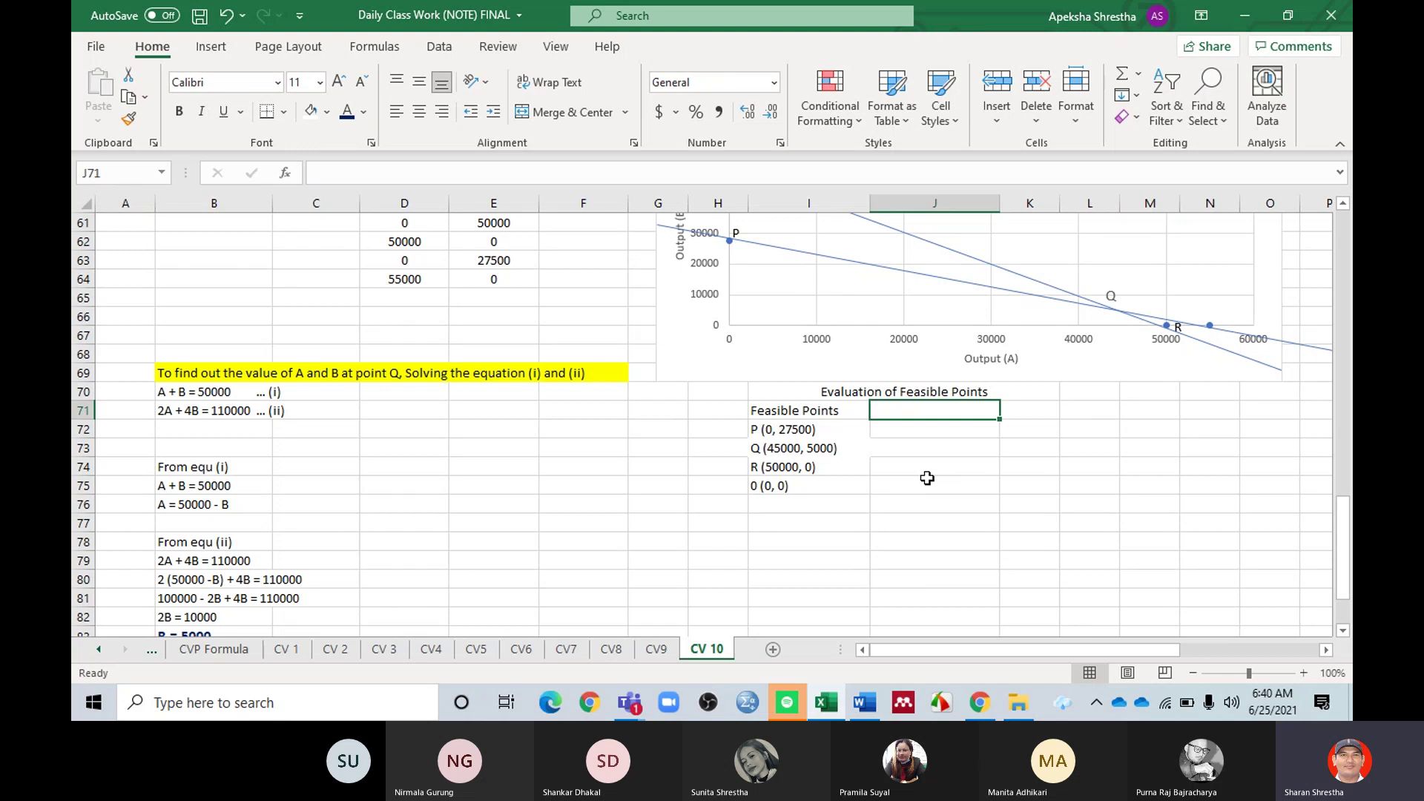
text(Ma)
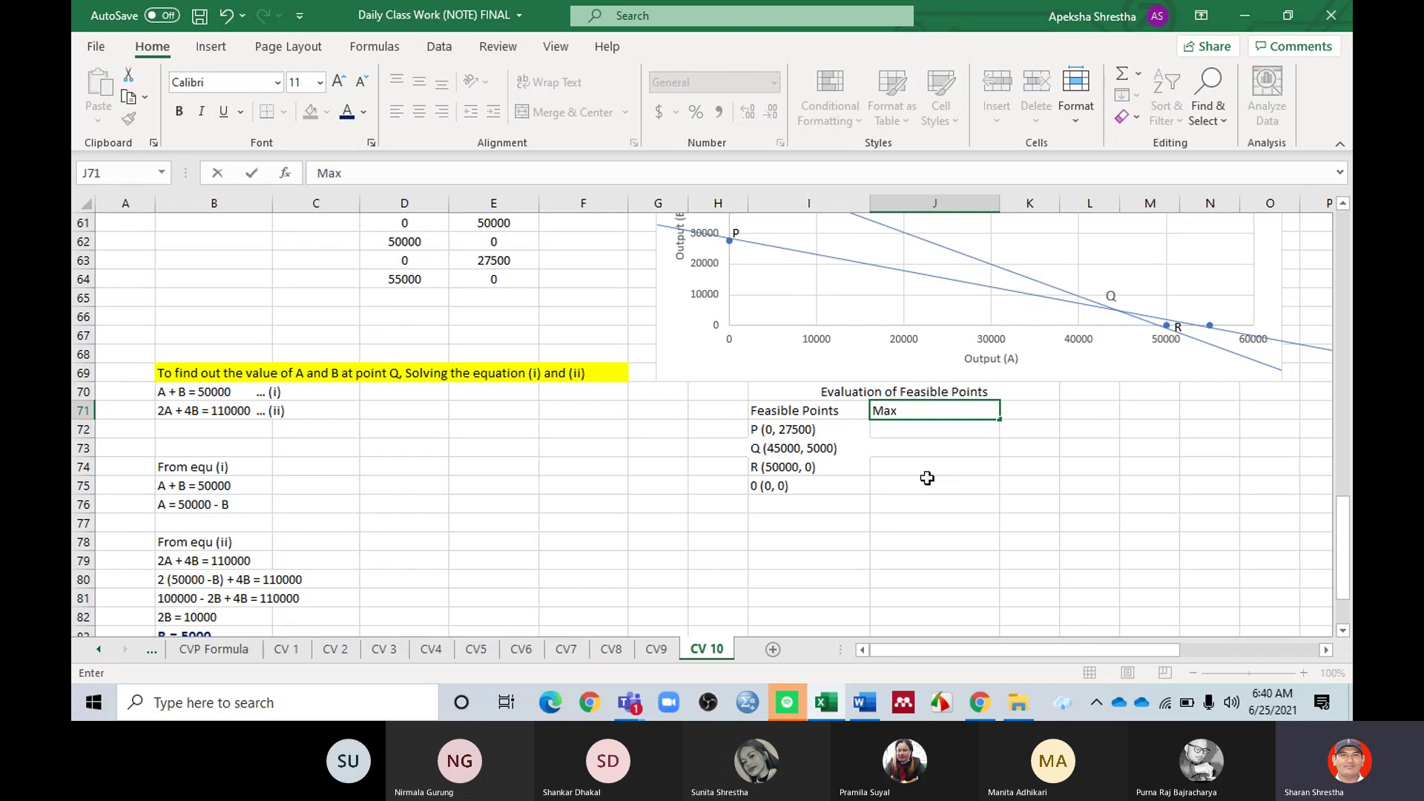
text(x)
scroll(927, 477, up, 10)
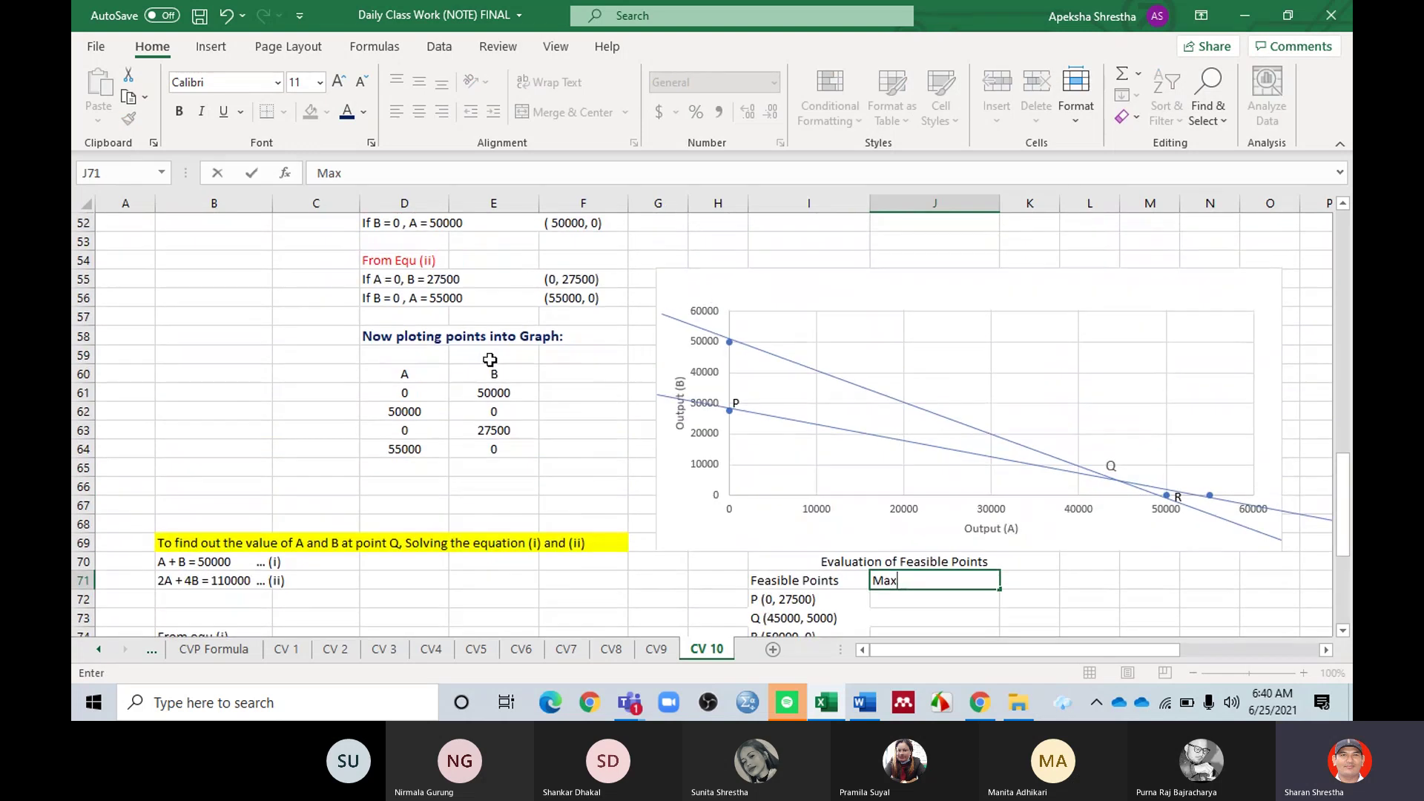
scroll(480, 359, up, 2)
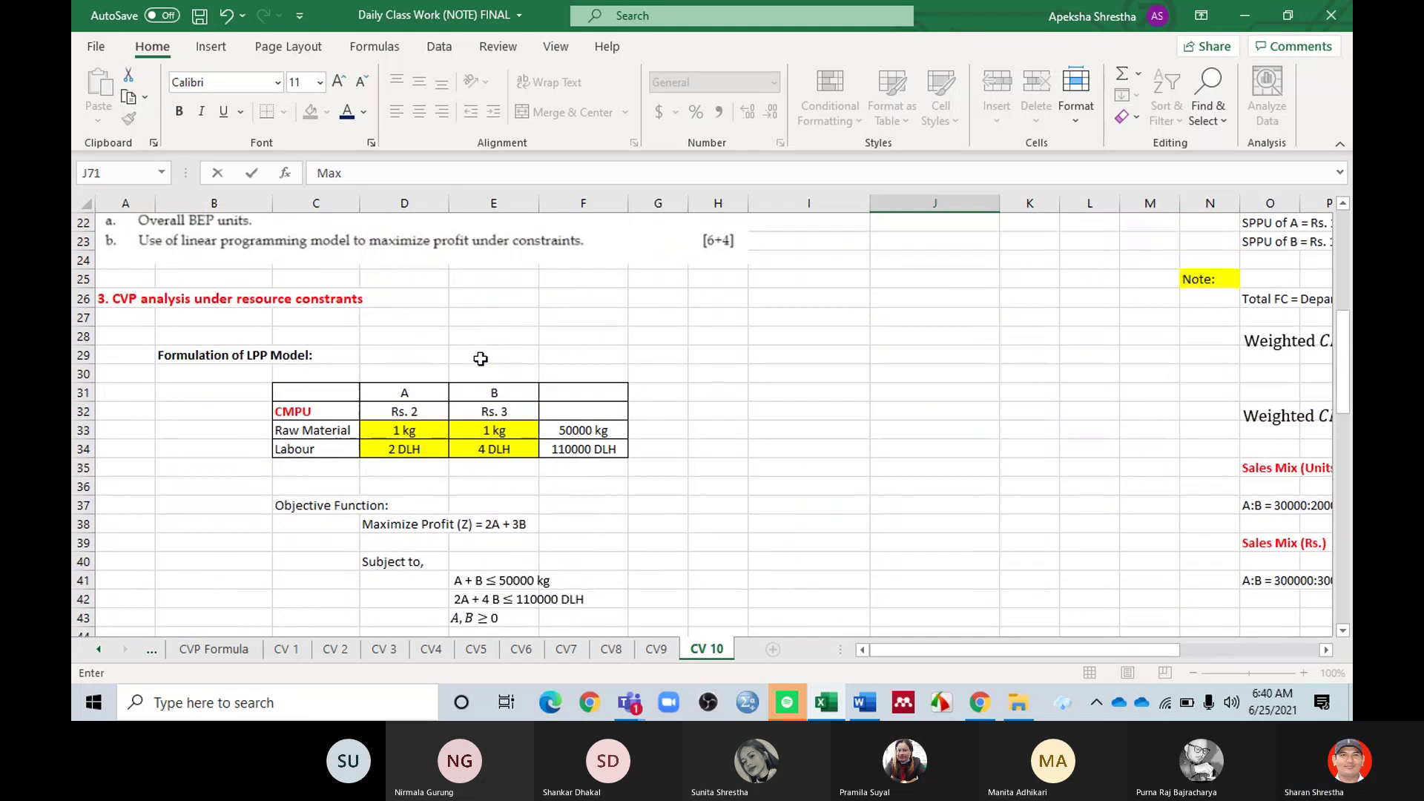
scroll(483, 366, down, 2)
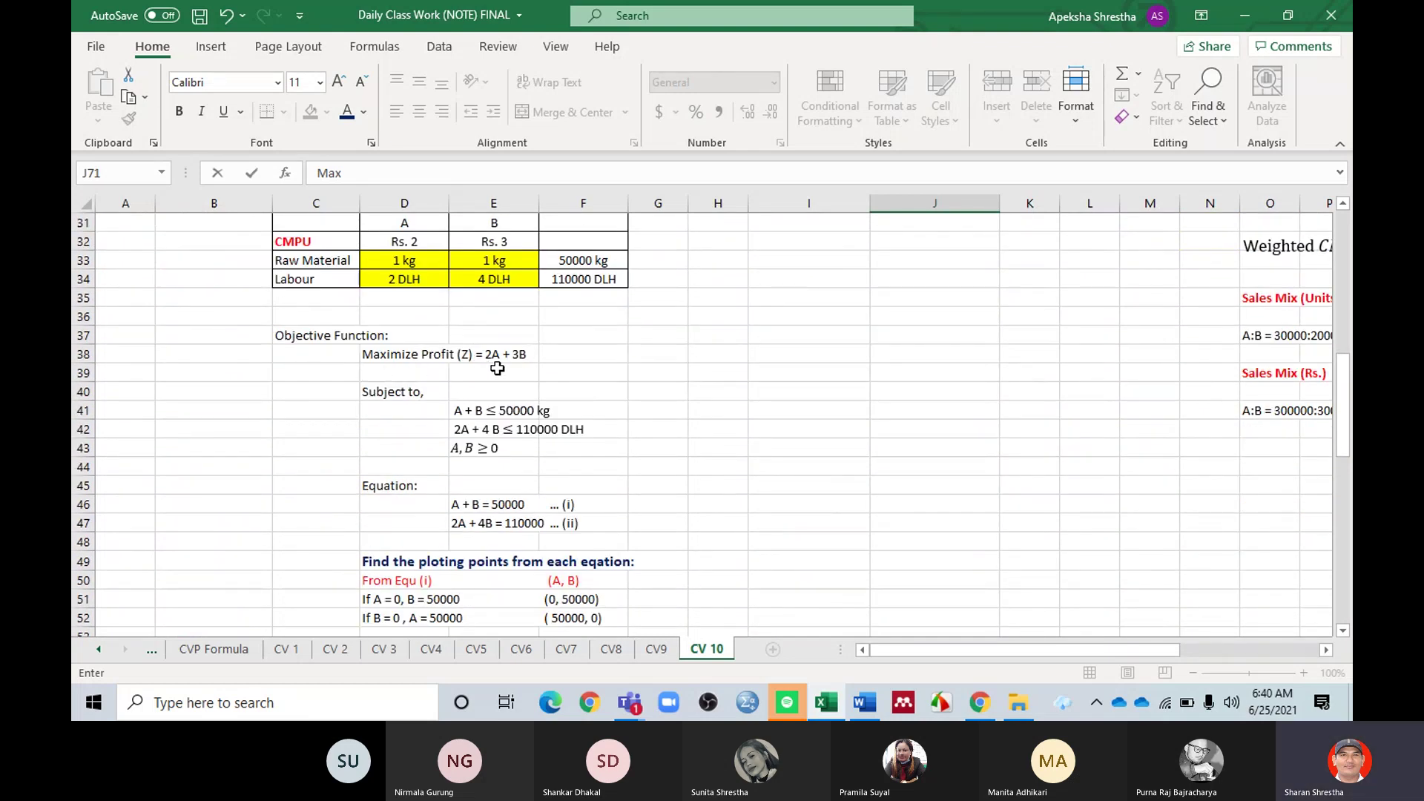
scroll(767, 374, down, 4)
scroll(767, 373, down, 6)
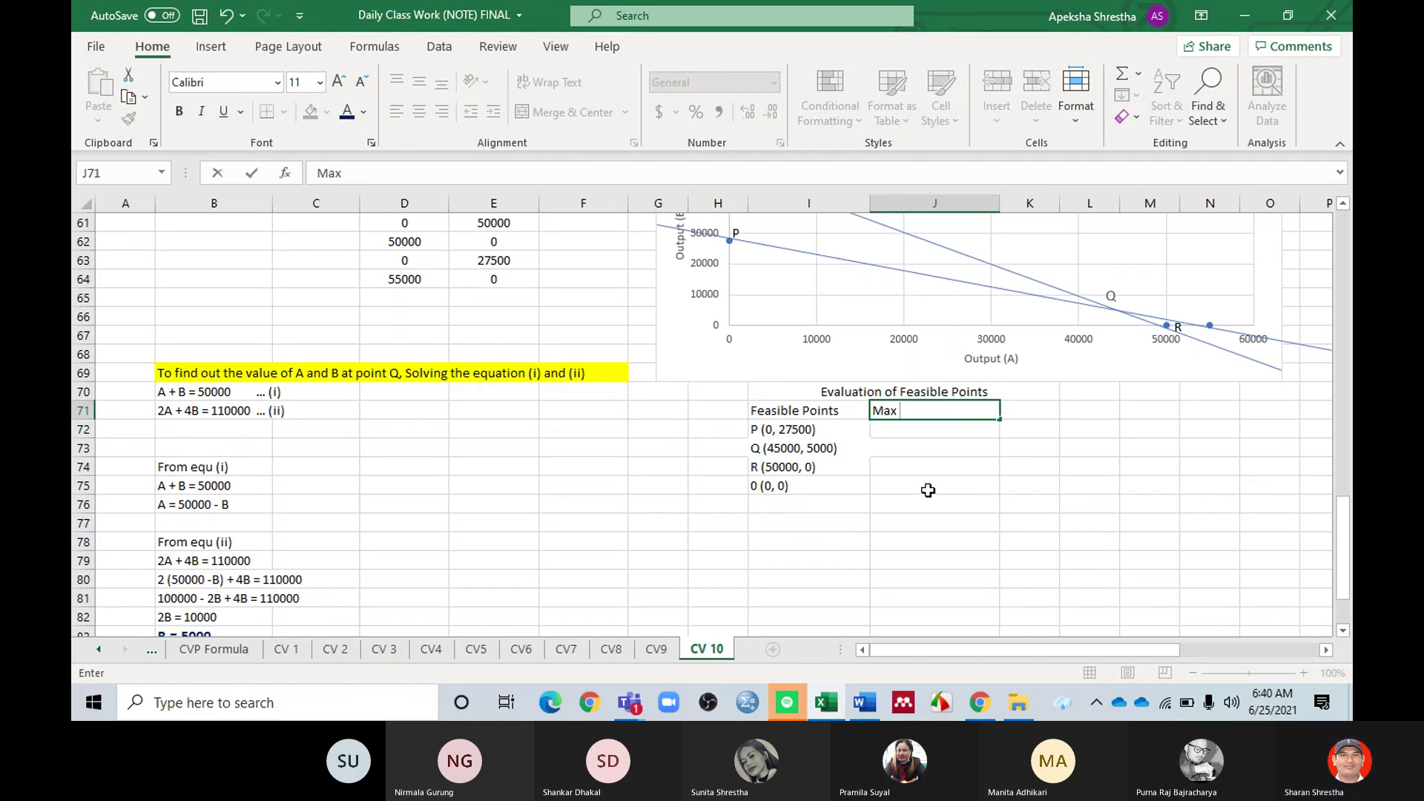
key(BackSpace)
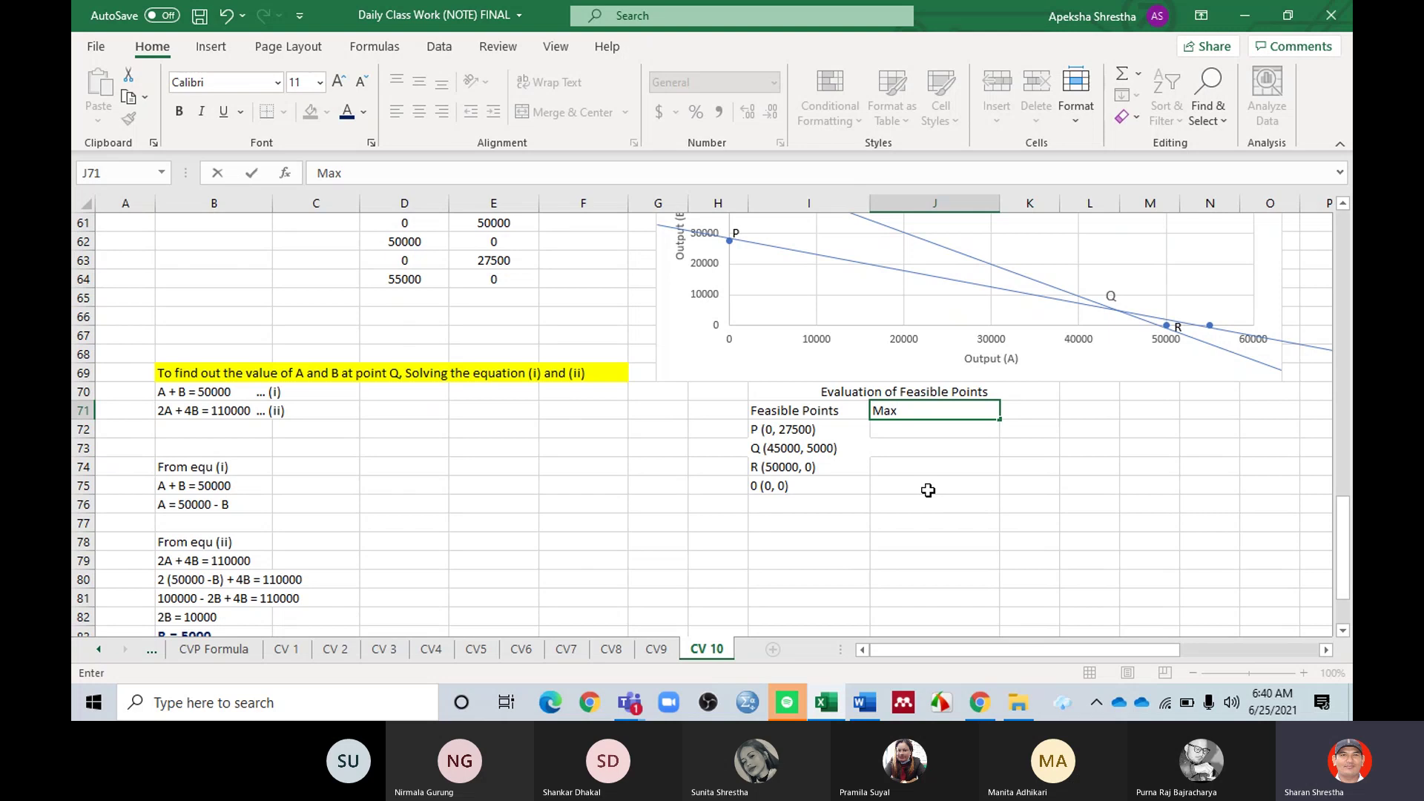
text(P)
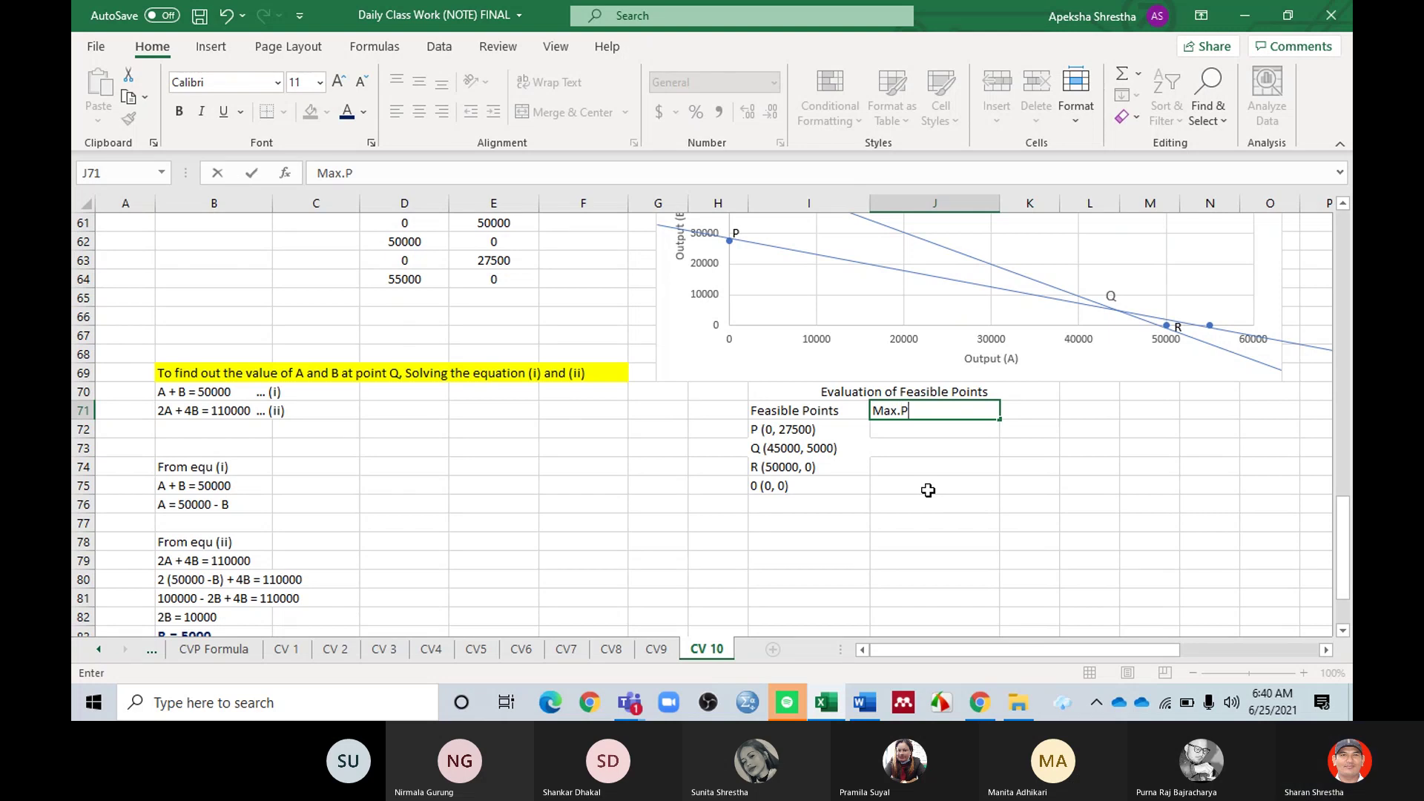
text(rofit (Z)
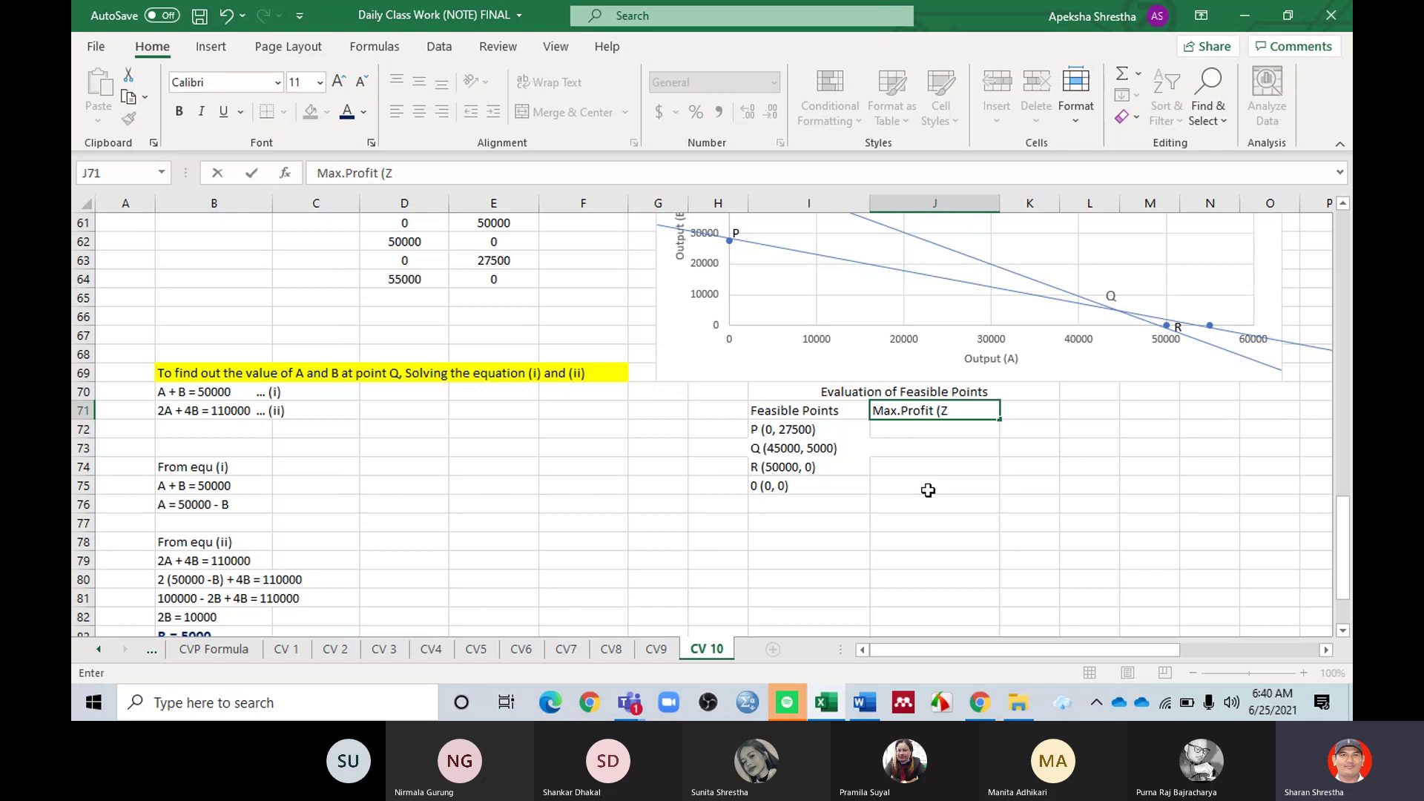
text() =)
scroll(928, 490, up, 11)
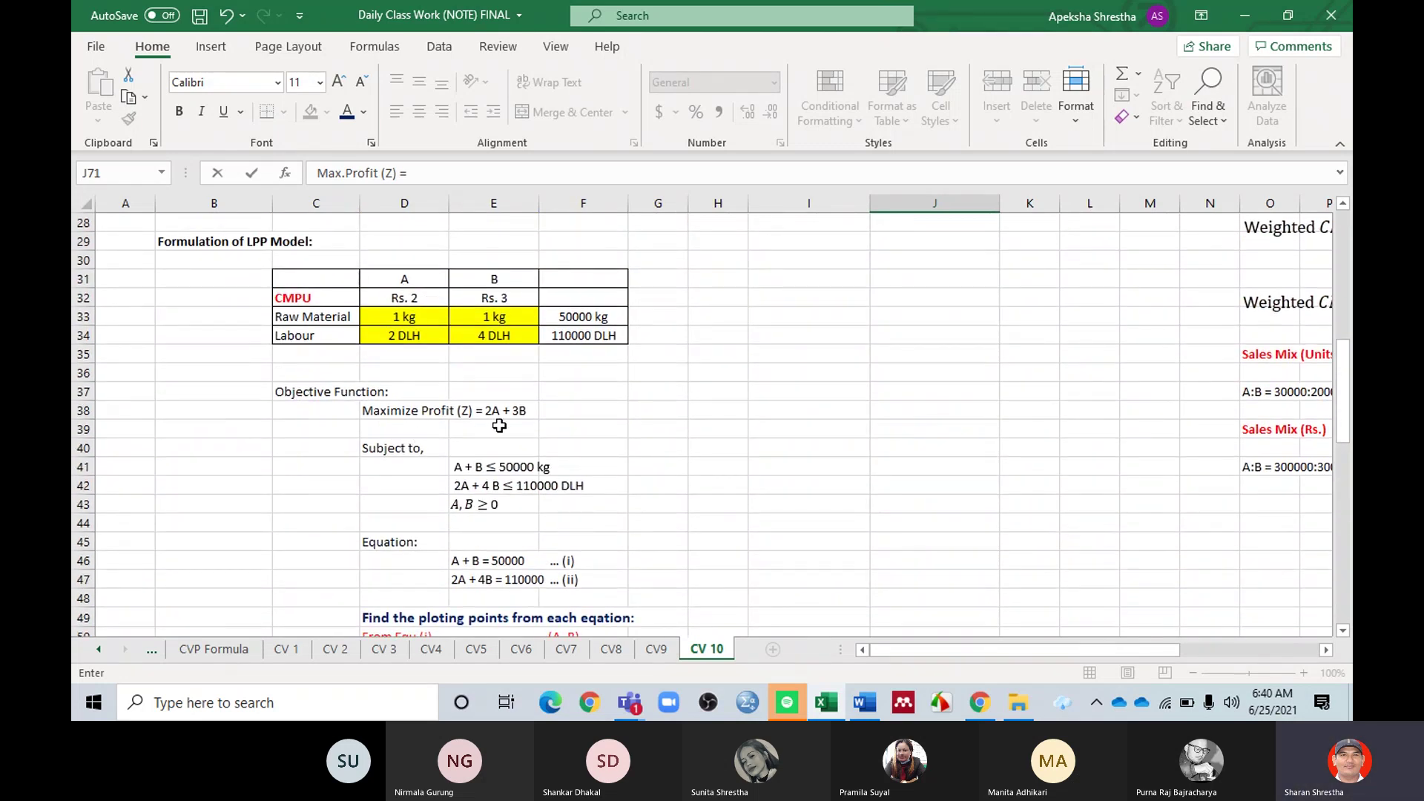
scroll(881, 497, down, 12)
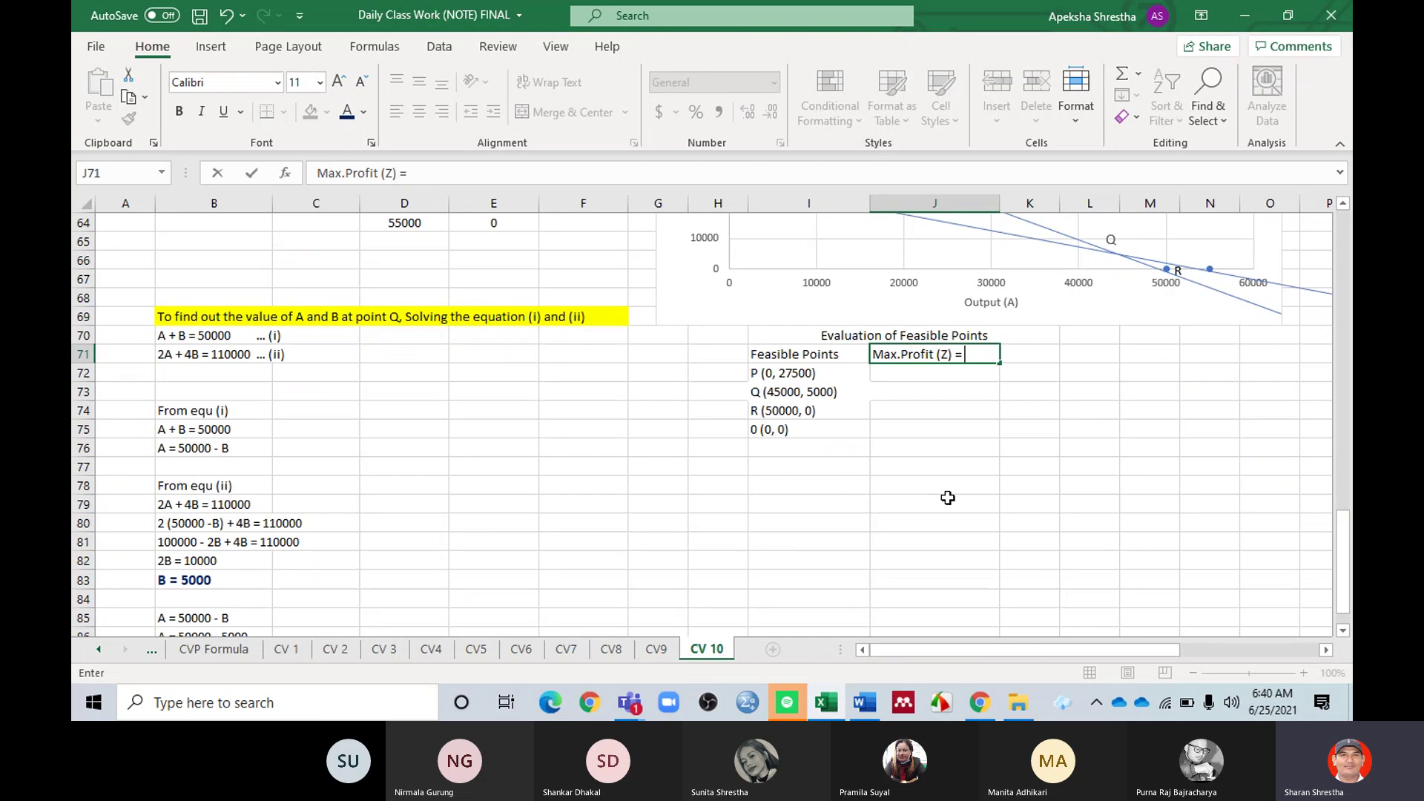
text(2)
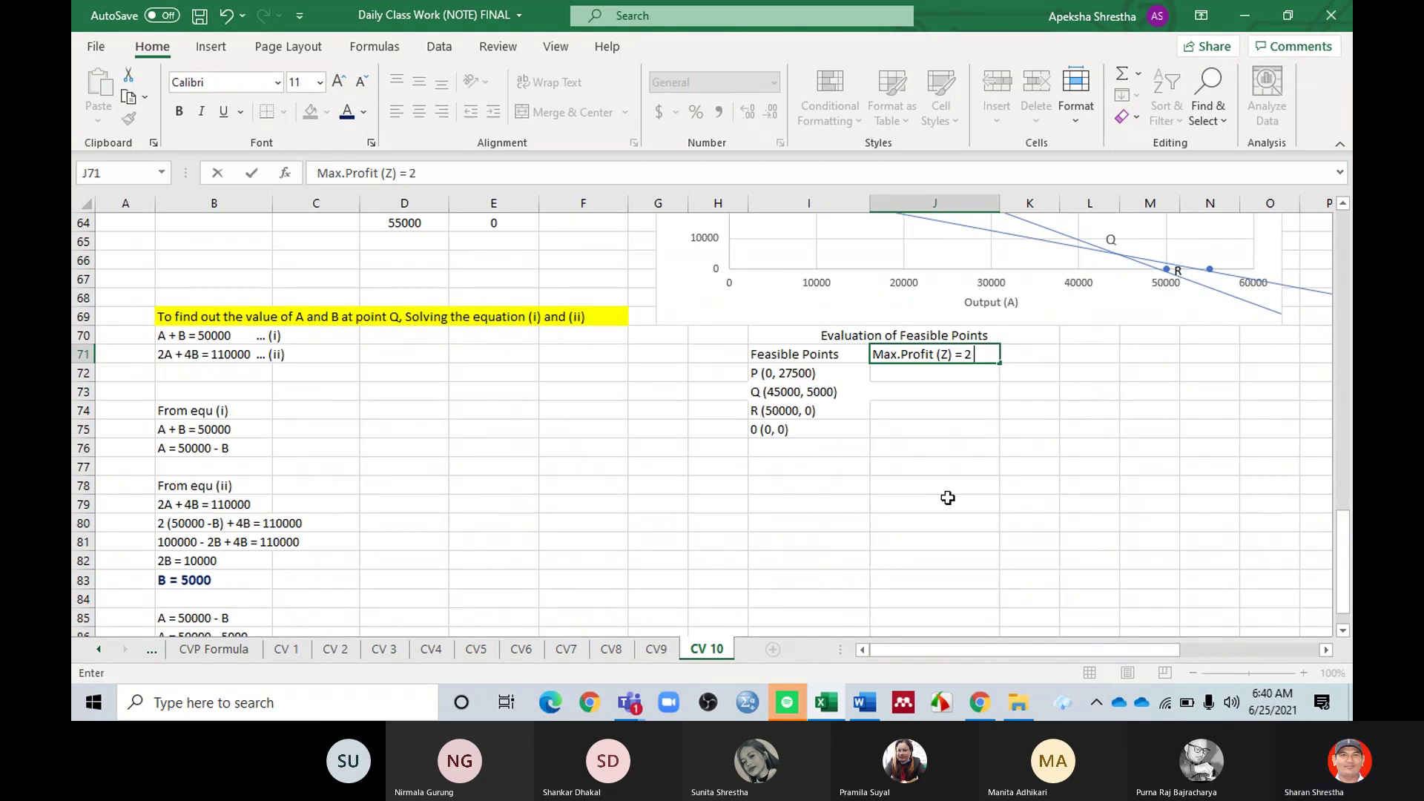
text(A)
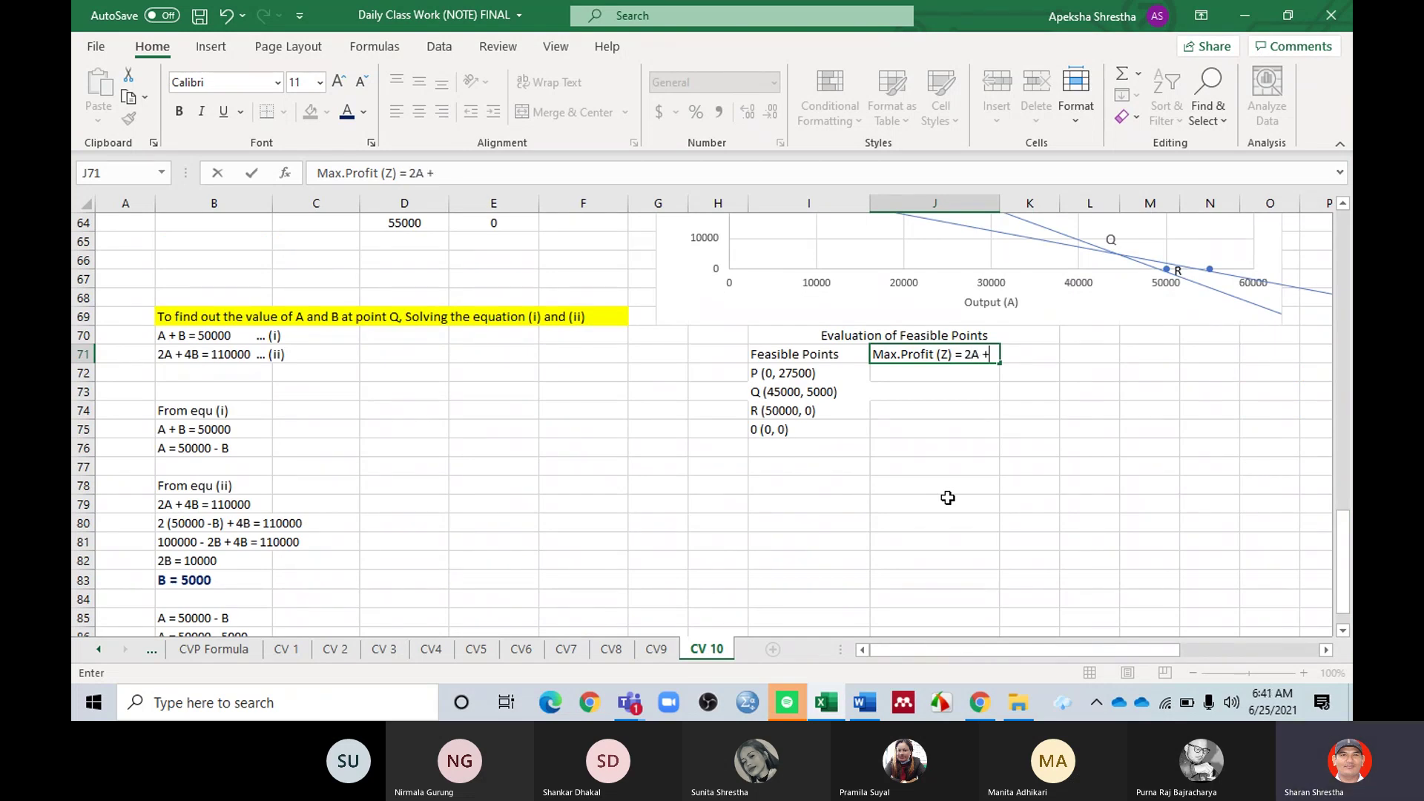
text( + 3B)
click(948, 491)
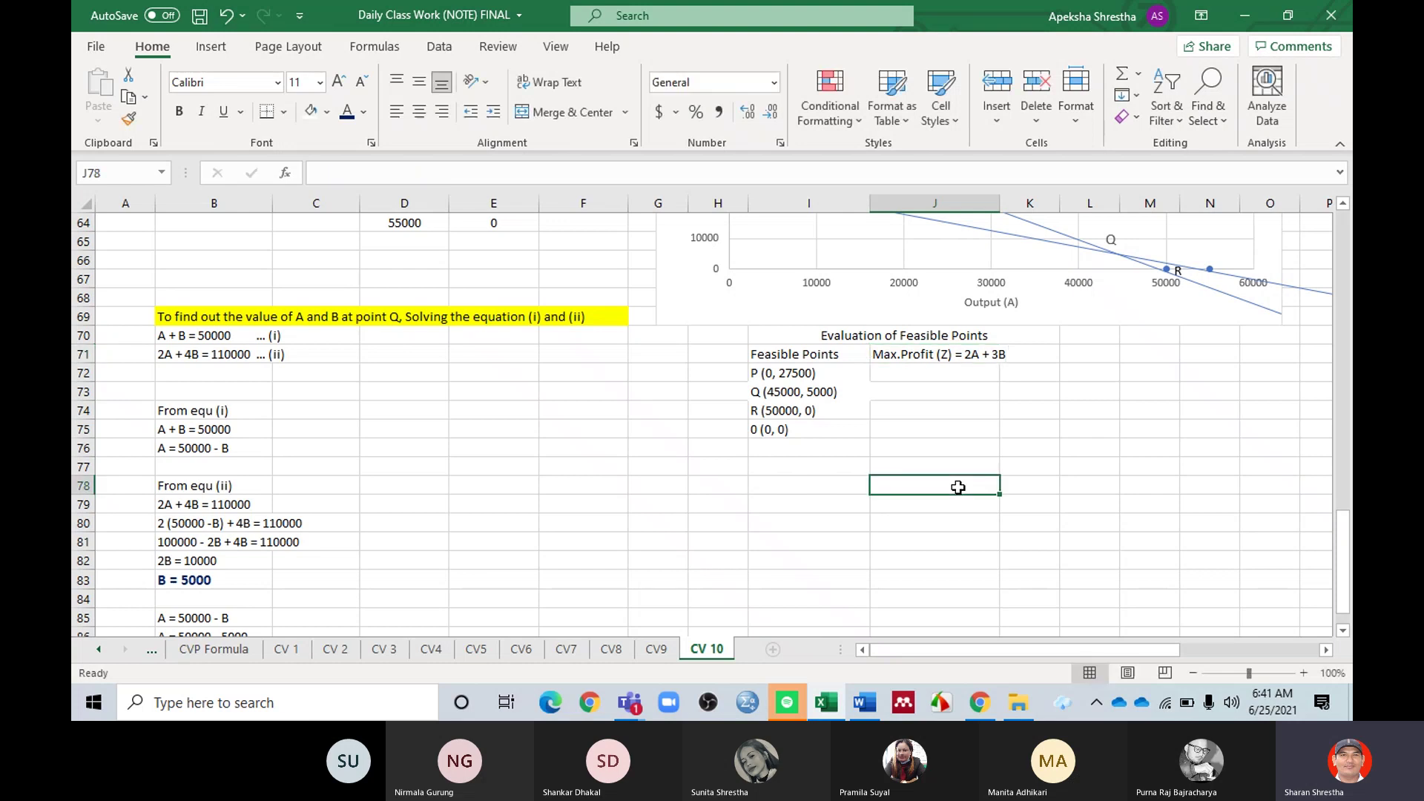
double_click(997, 208)
click(979, 427)
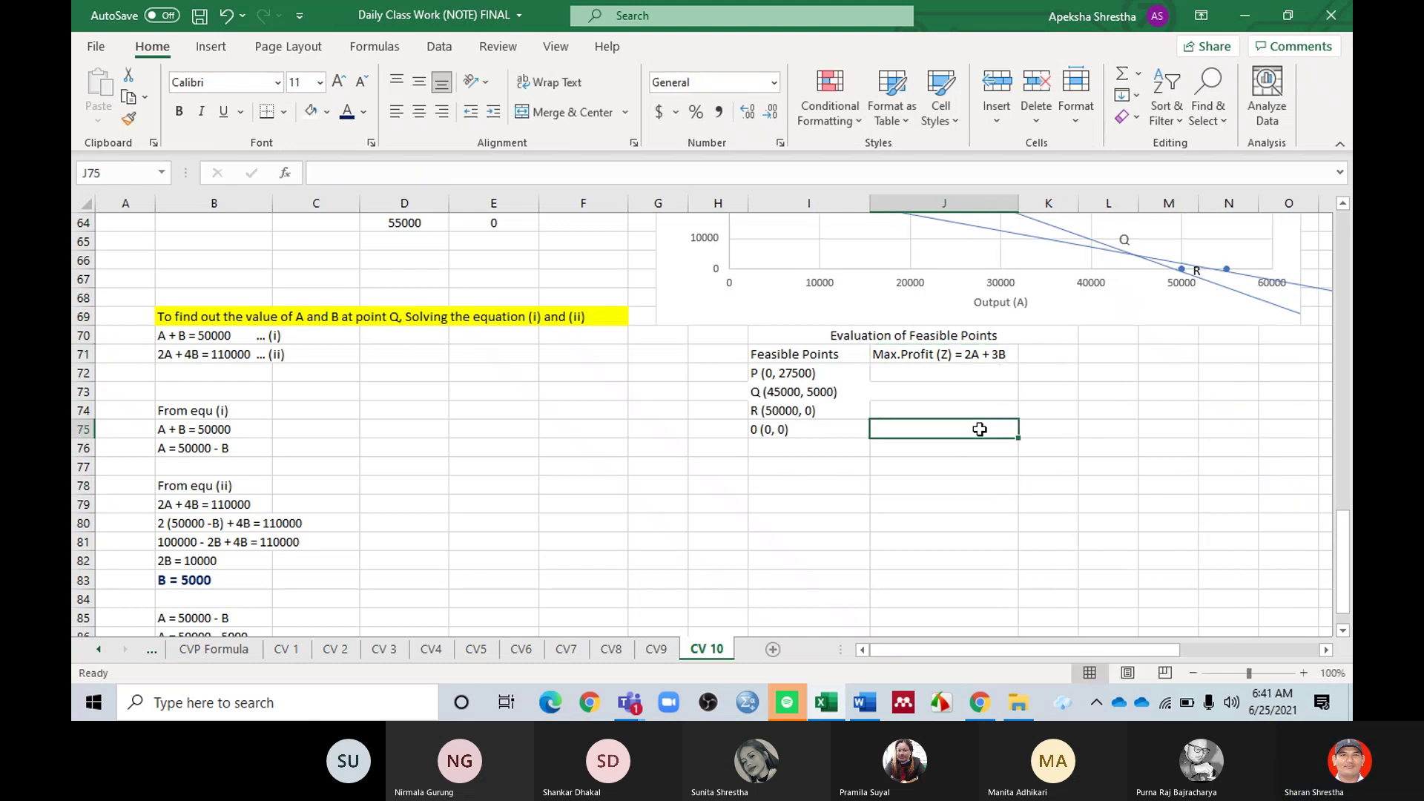
Step: Apply all borders to the feasible points table, cells I71 to K75
drag(764, 359, 1041, 421)
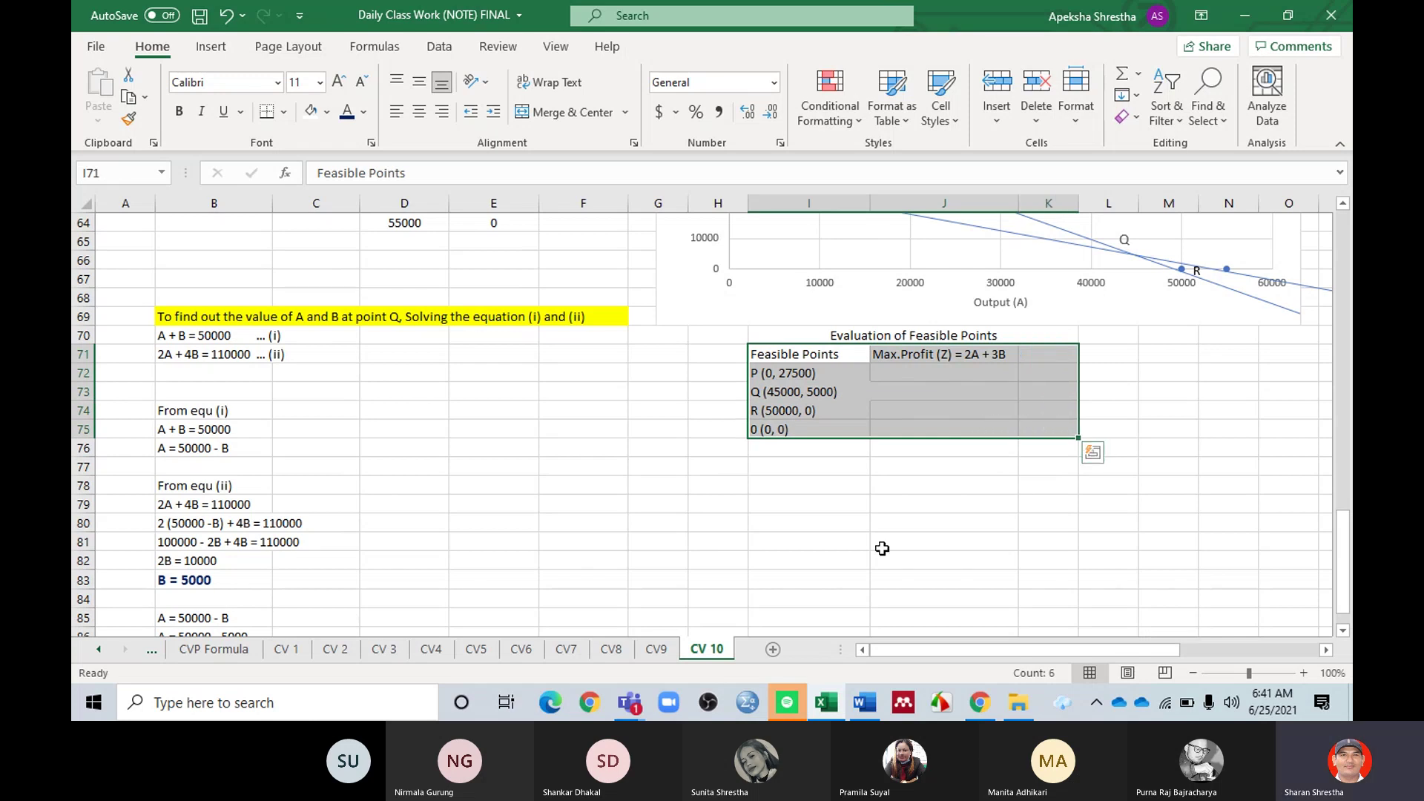
click(283, 113)
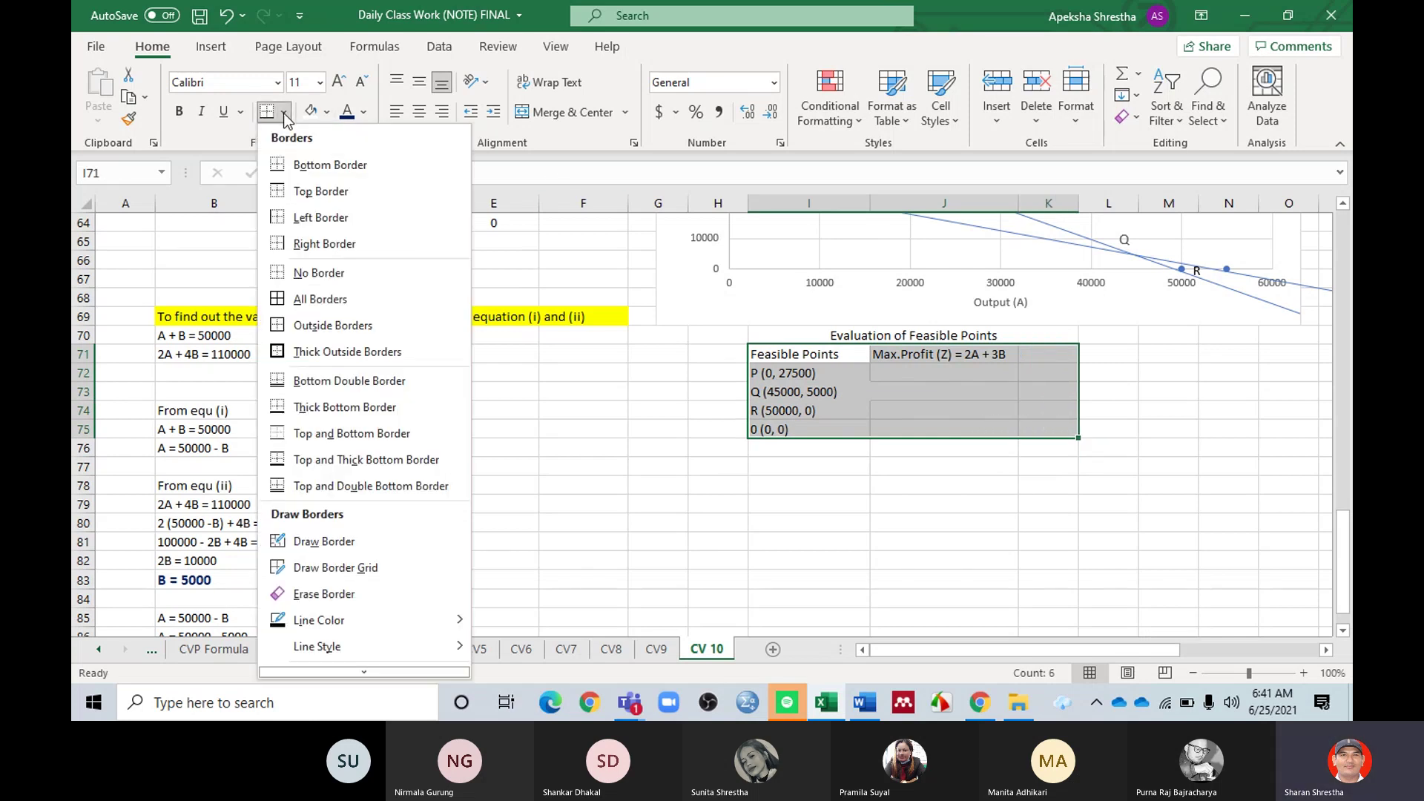
click(305, 299)
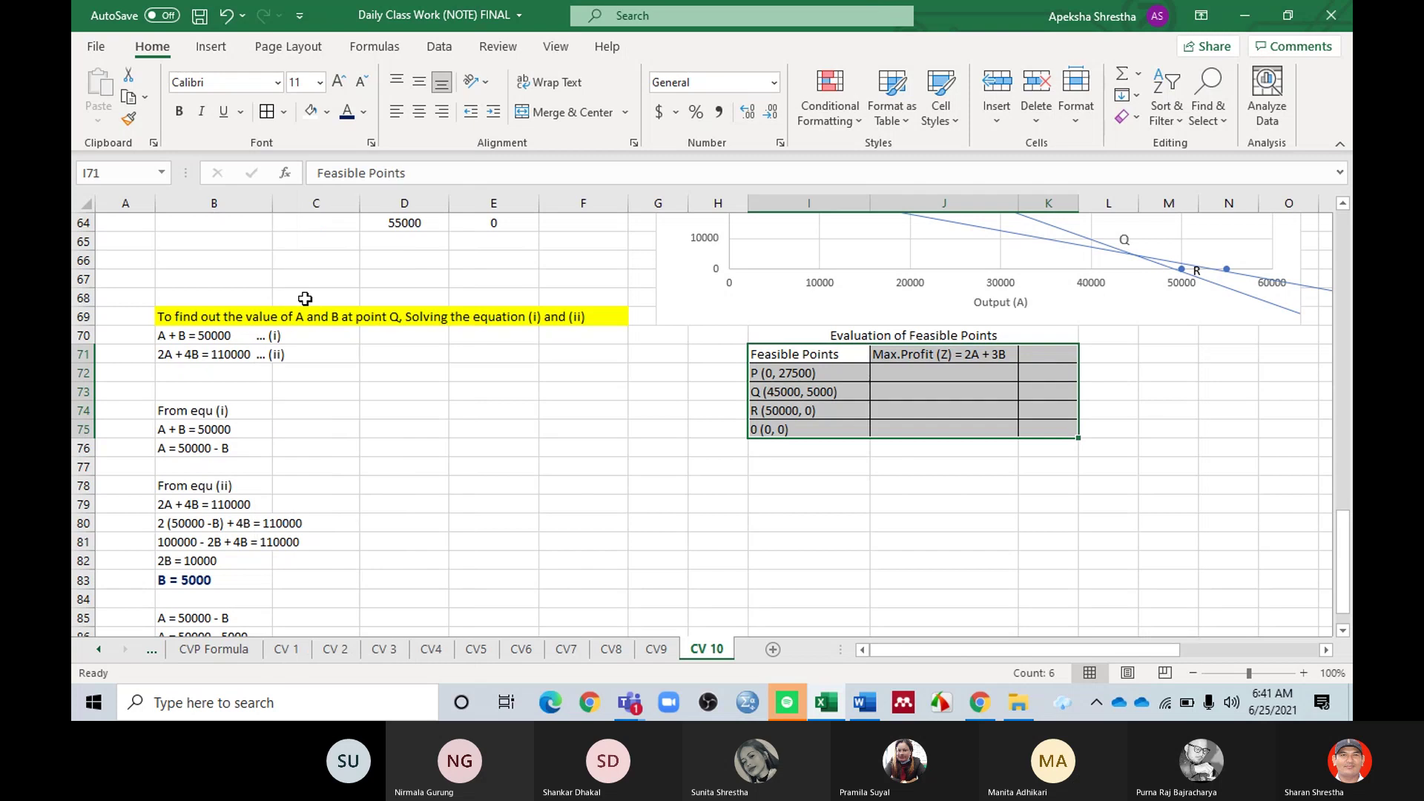
click(957, 429)
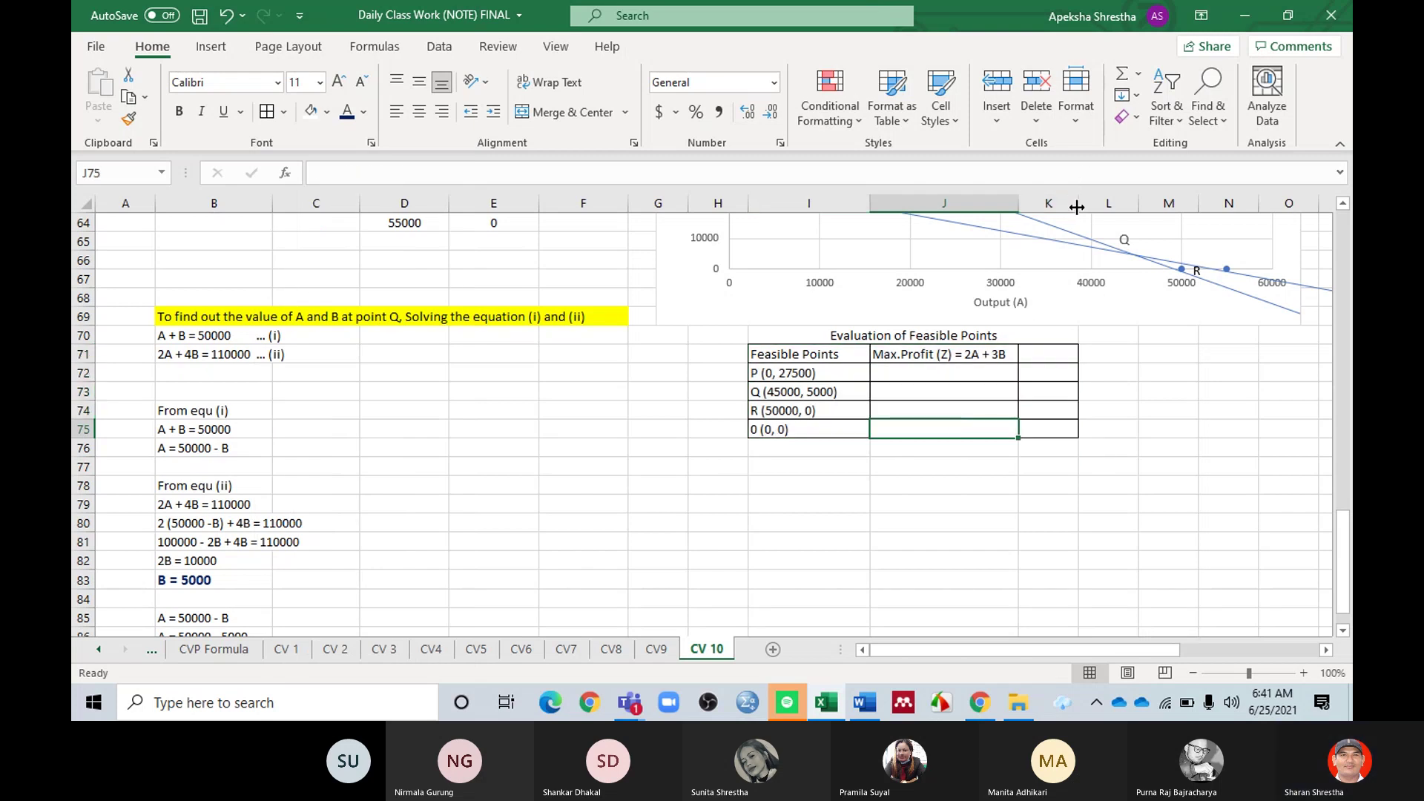
Step: Widen column K and enter the column heading "Contribution Margin (Profit)" in cell K71
drag(1079, 203, 1133, 207)
click(1068, 358)
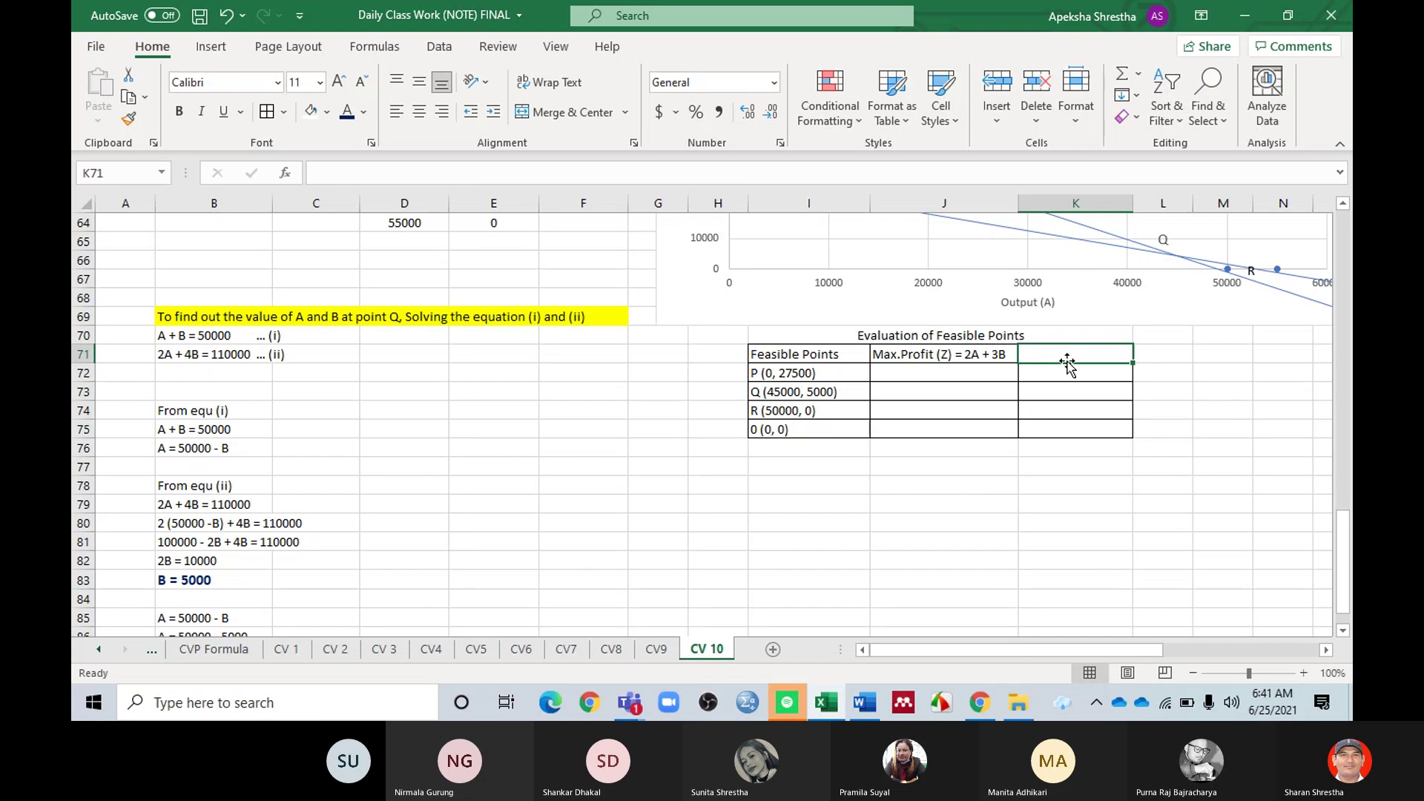
text(C)
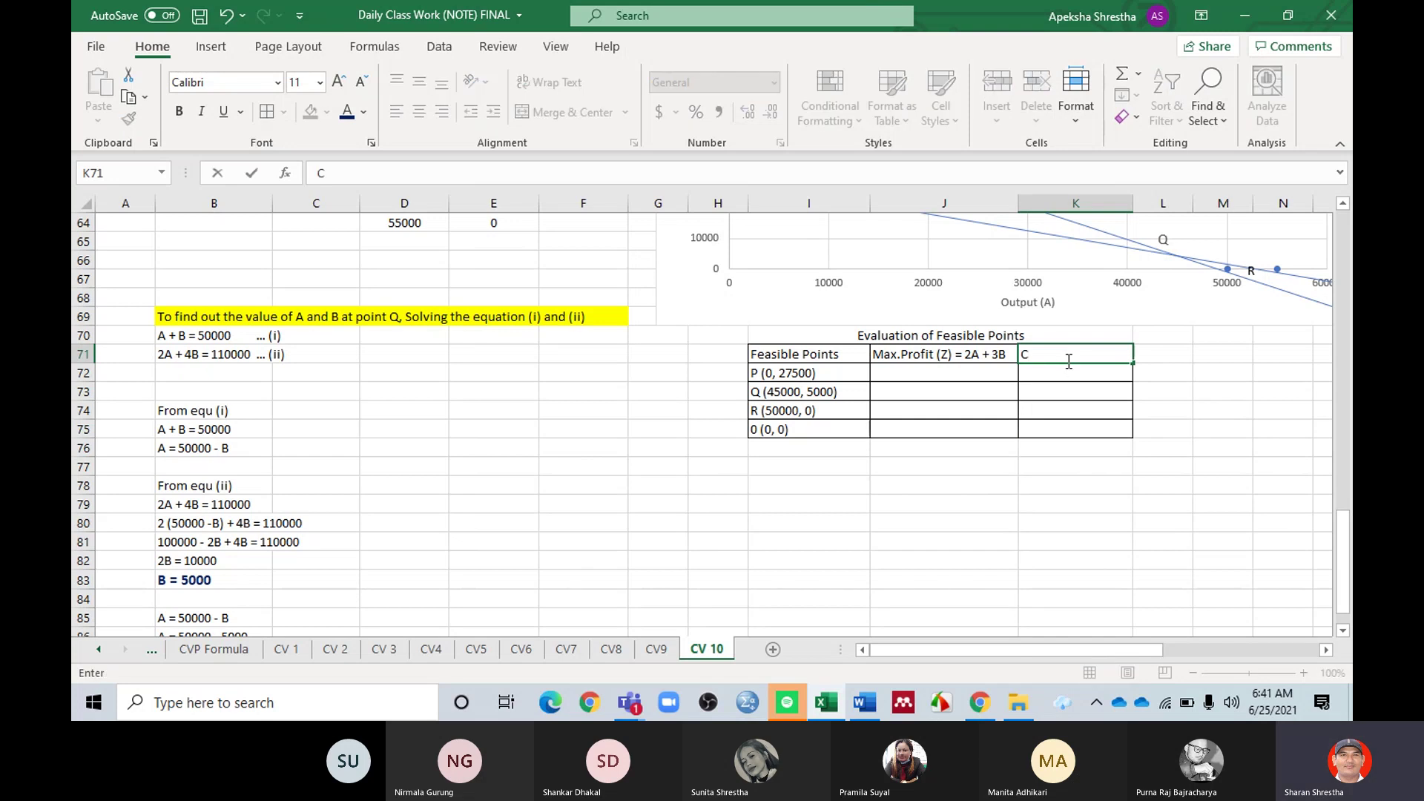
text(ontribution Mar)
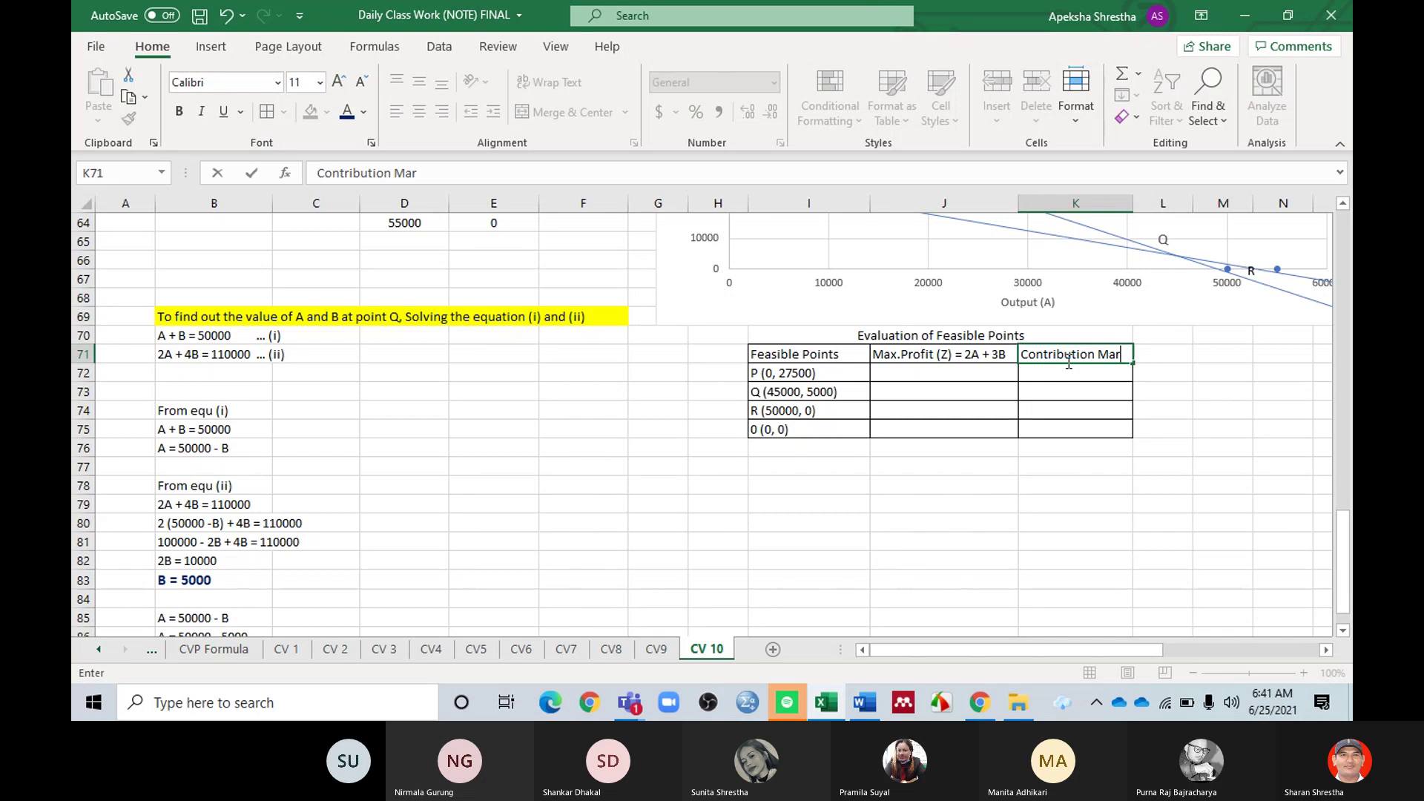
text(gin)
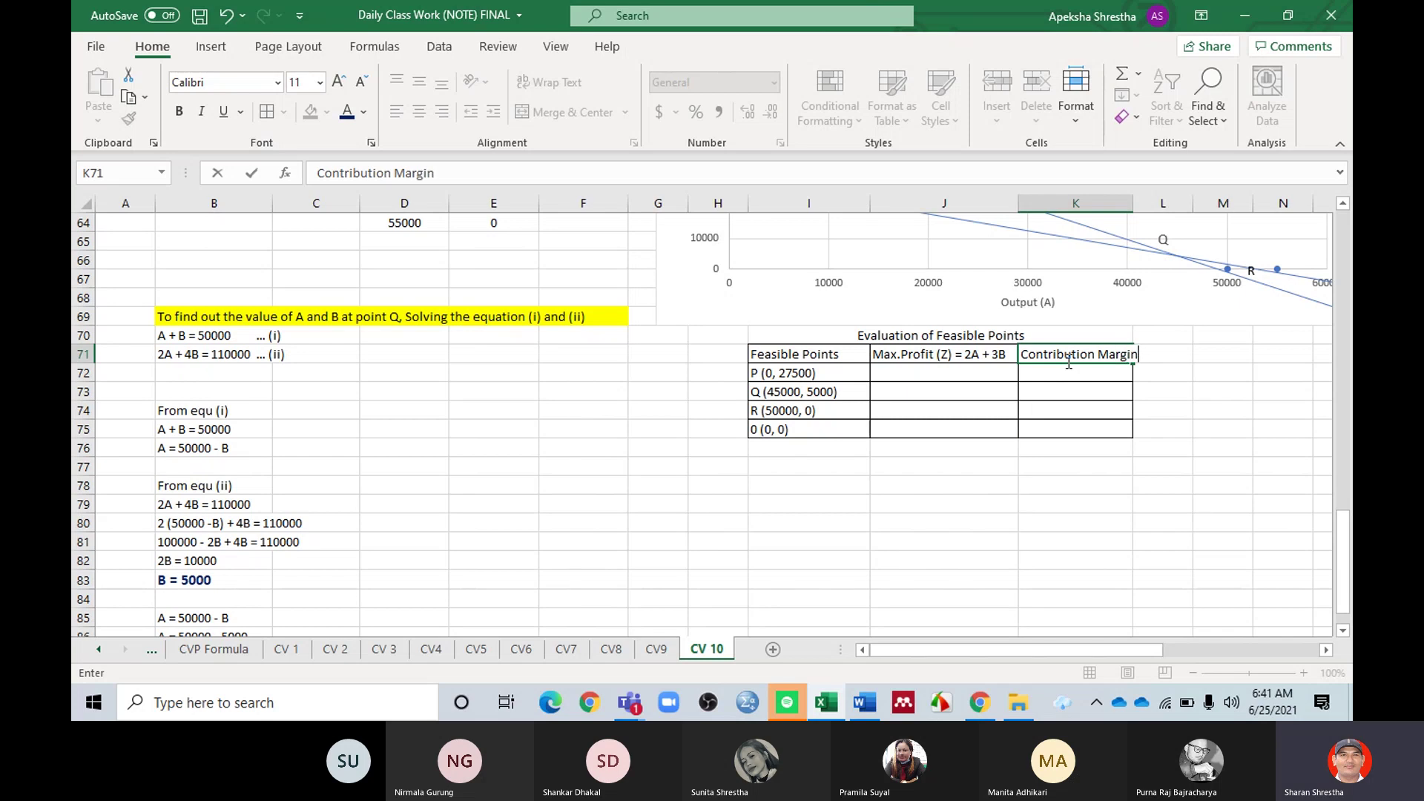
text( (Profit))
click(1094, 393)
Step: Widen column K to fit the contribution margin heading and give column J extra width
drag(1134, 203, 1186, 266)
click(1147, 540)
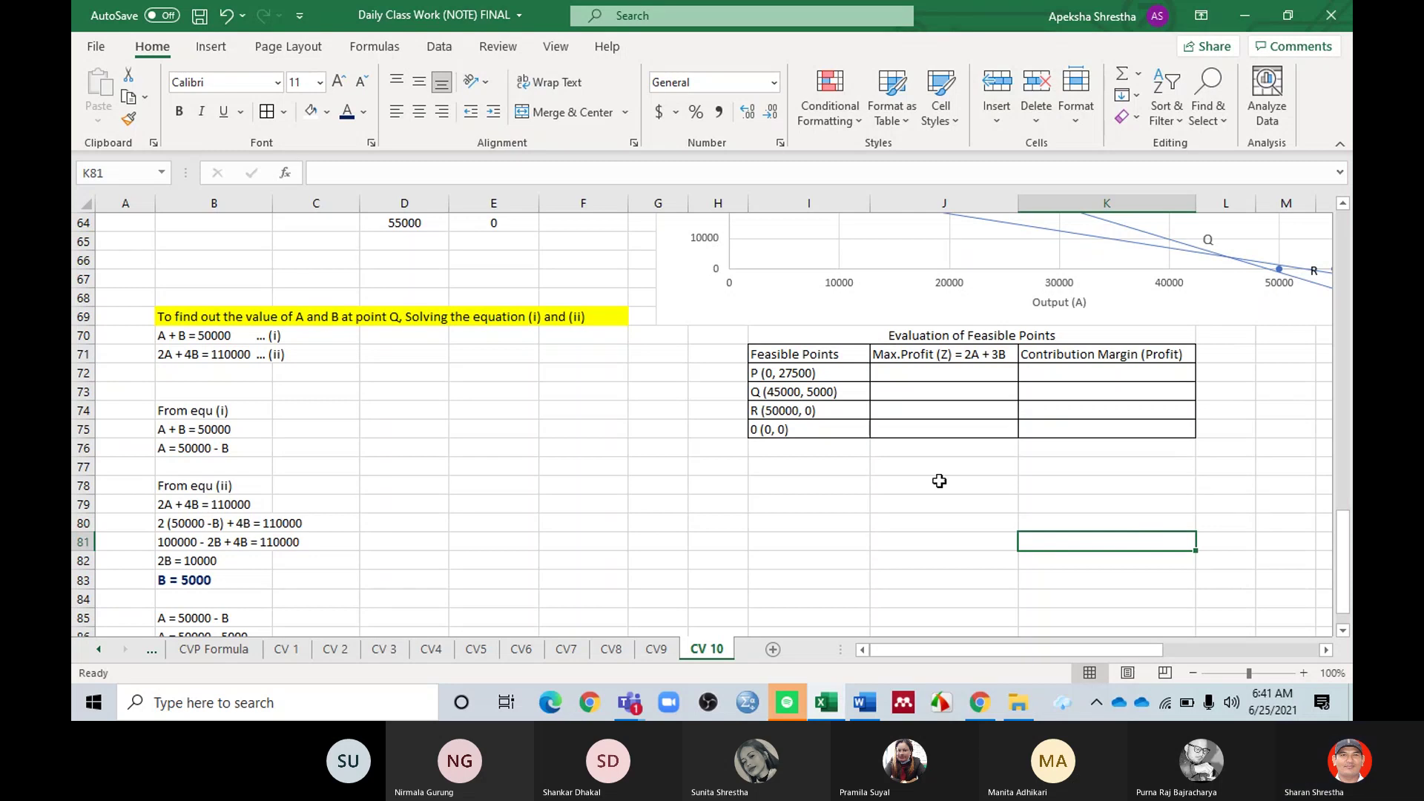
drag(1017, 203, 1072, 202)
Step: Format the table title "Evaluation of Feasible Points" as bold with a dark blue font color
click(928, 337)
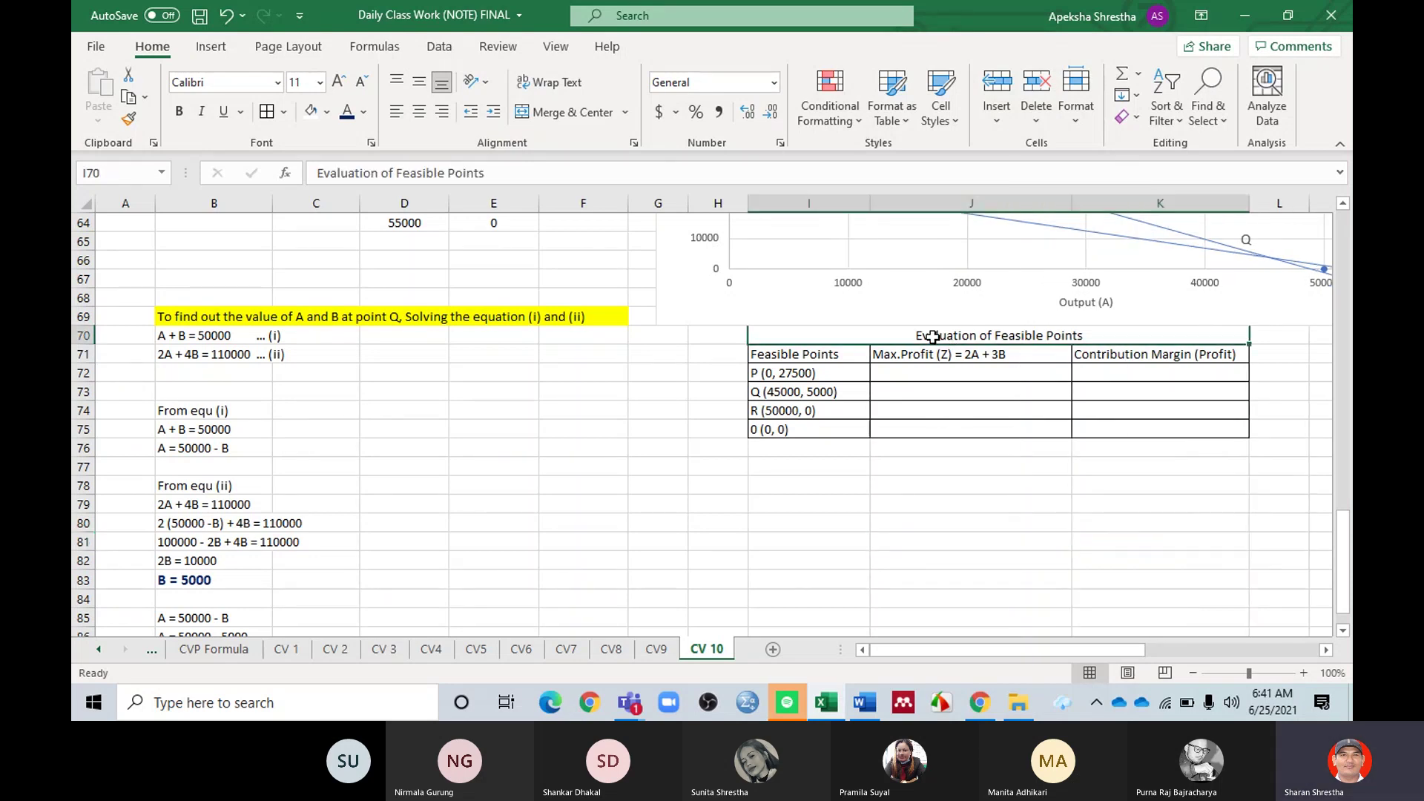
click(179, 111)
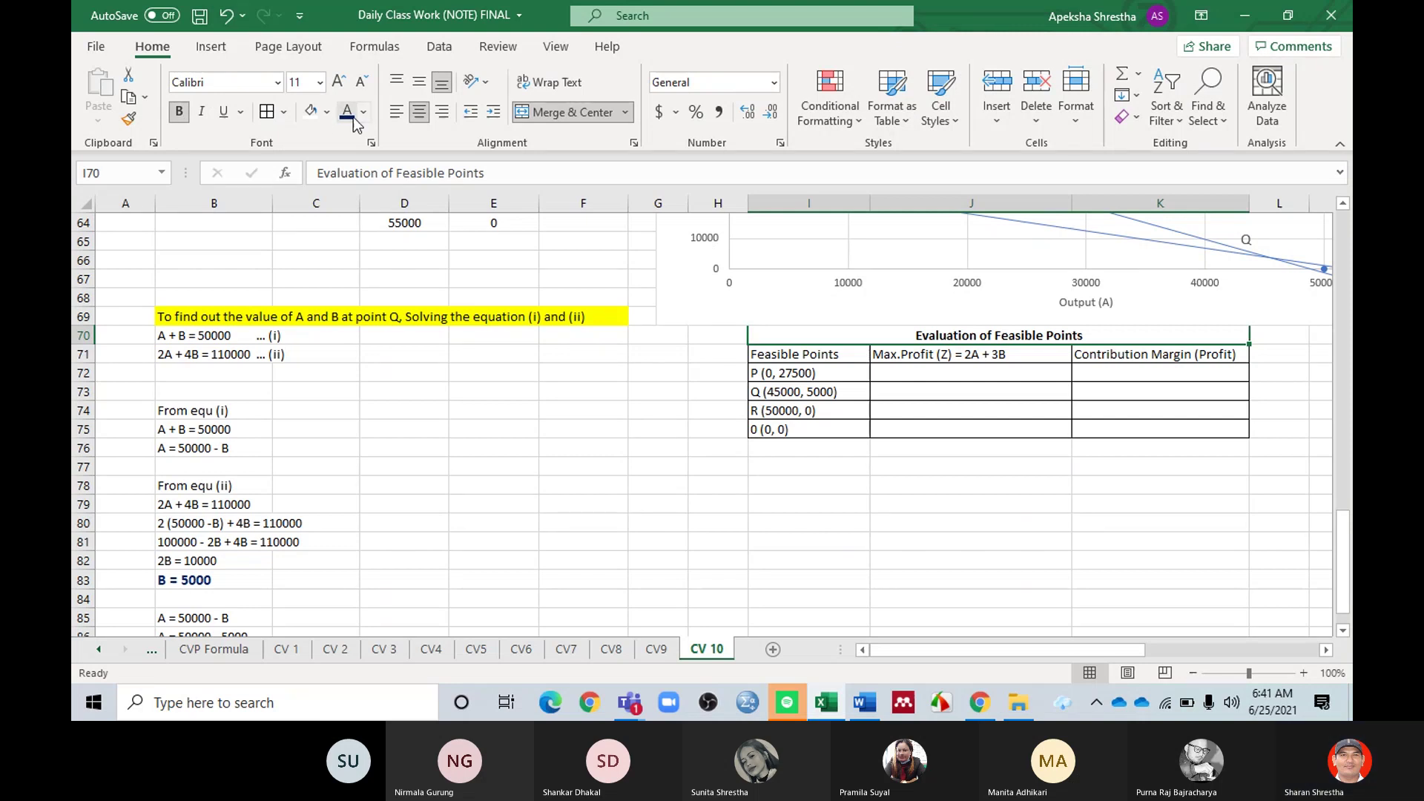
click(1002, 553)
click(1046, 521)
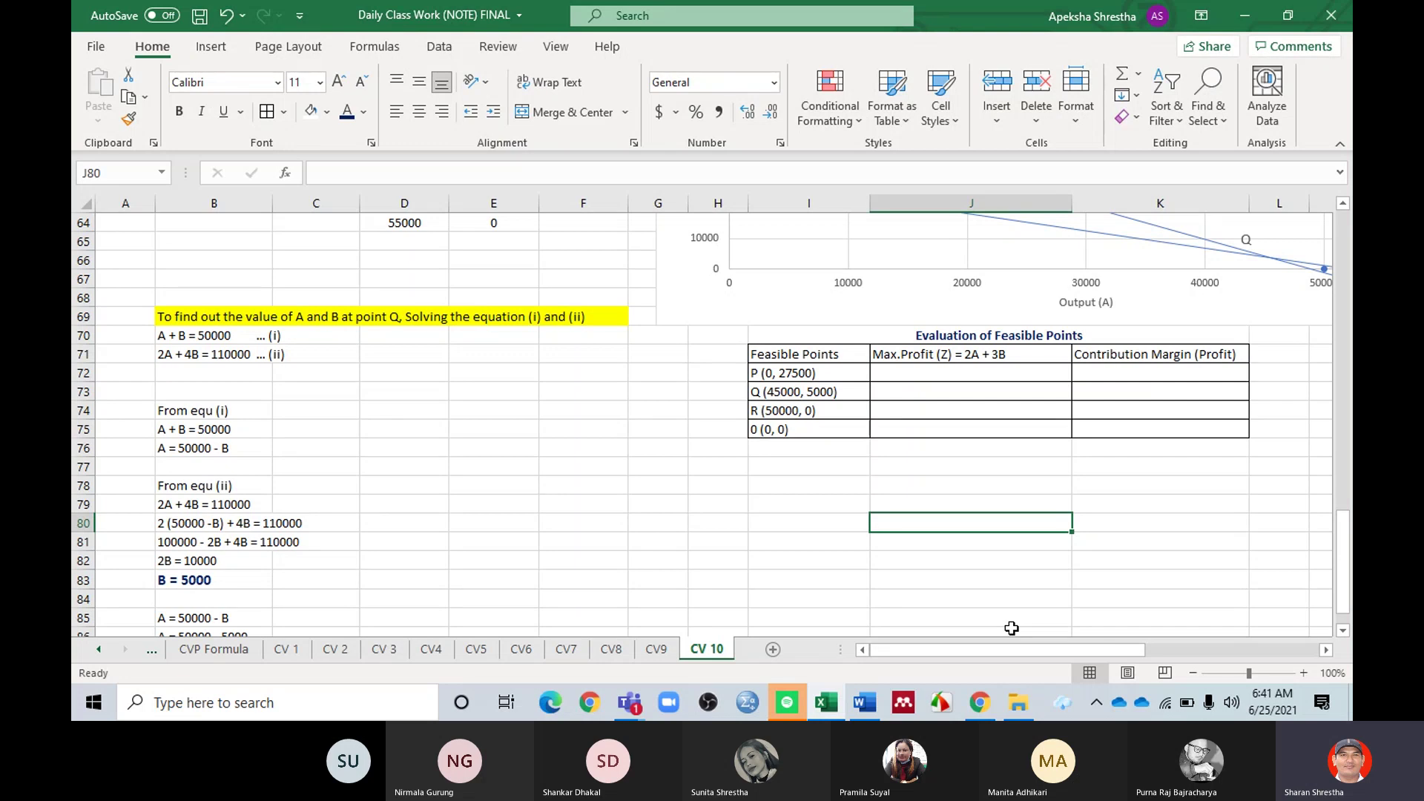
Step: Enter 2 in cell J72 for point P and center the profit cells J72 to J75
click(921, 373)
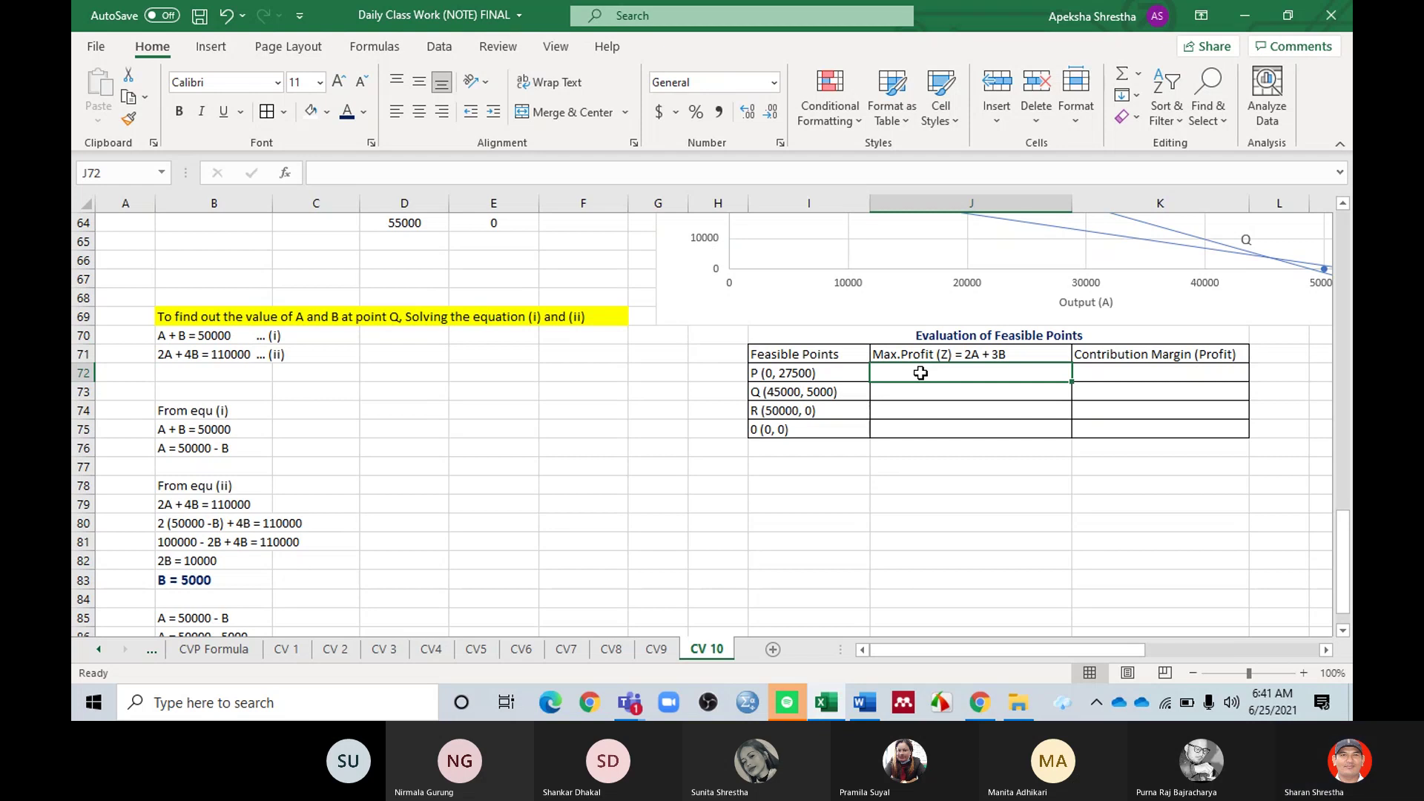
text(2)
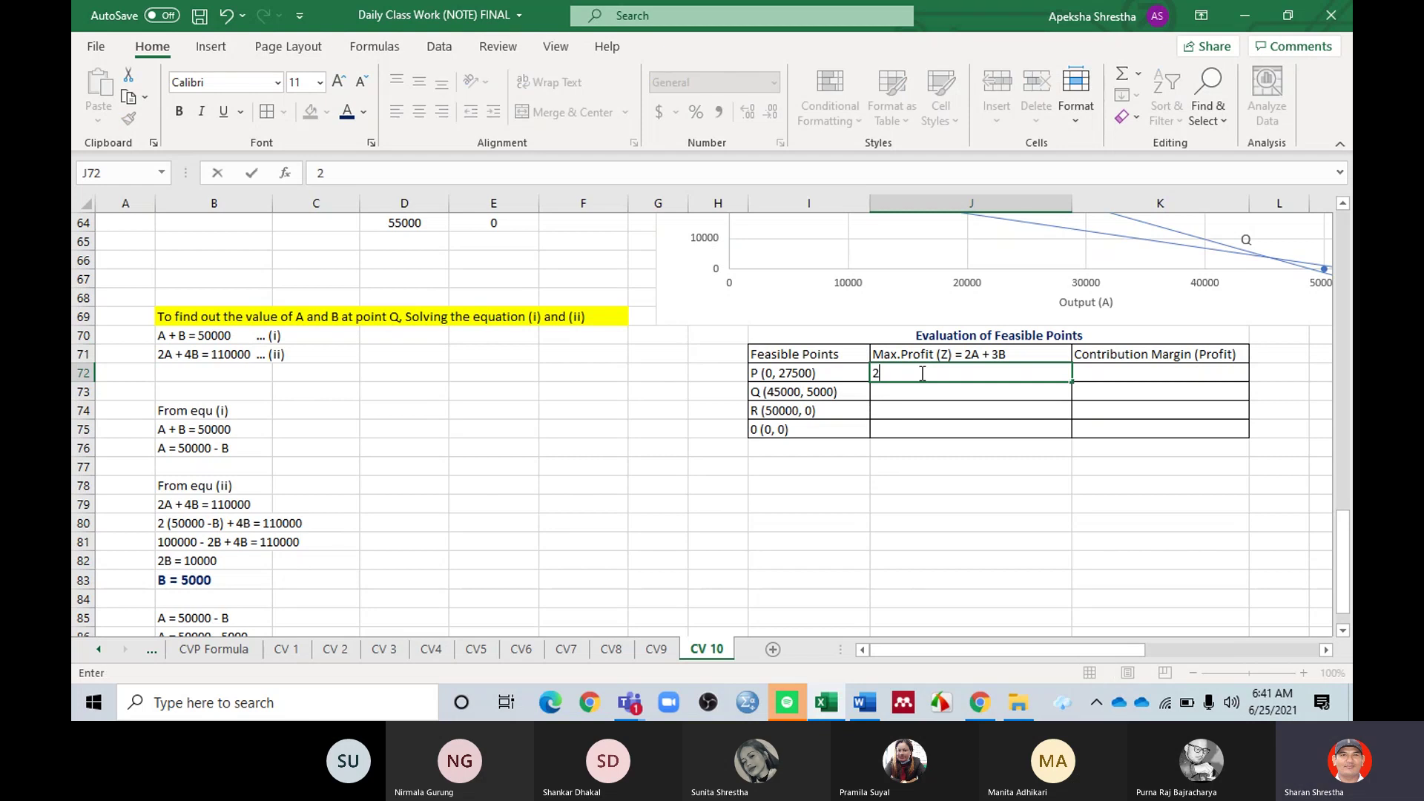
key(Return)
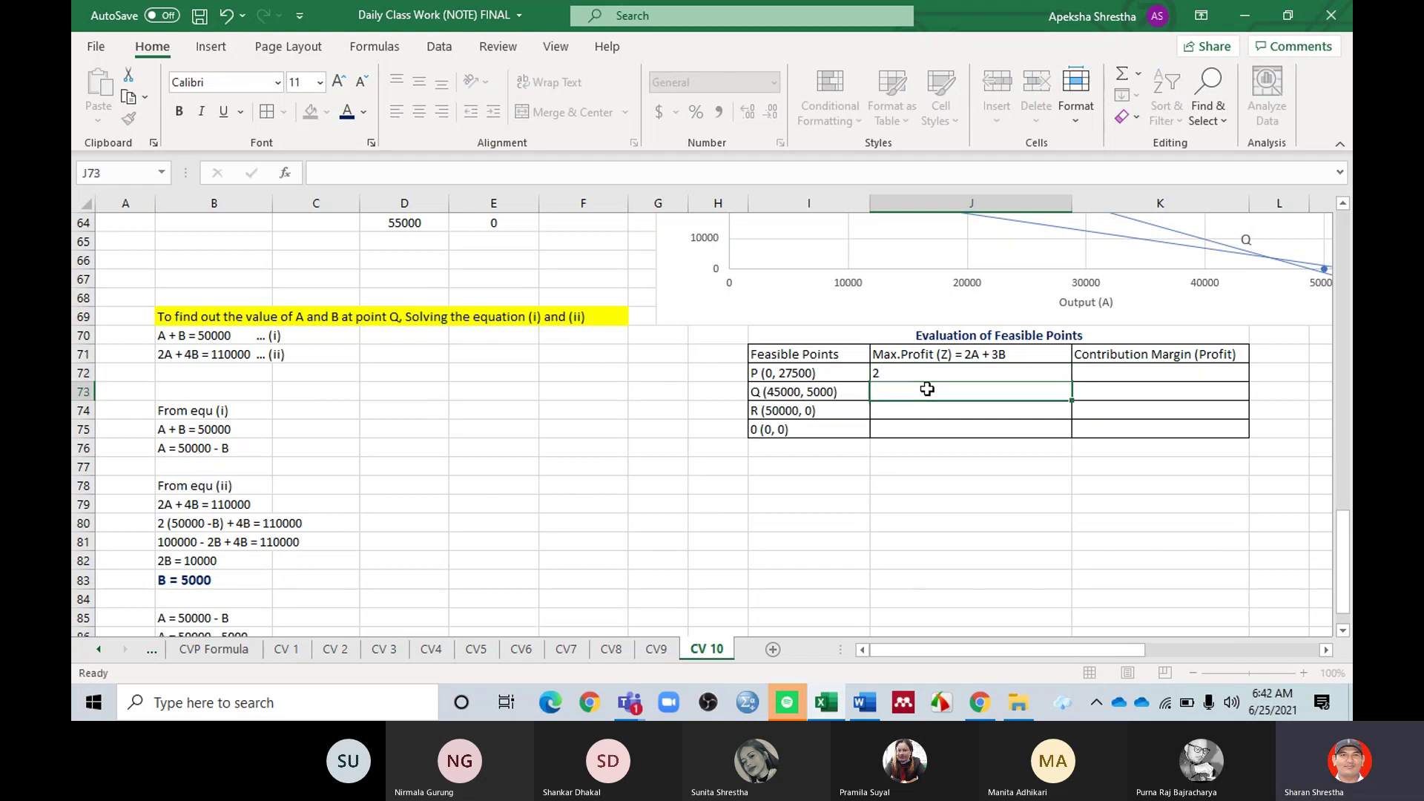
drag(931, 373, 928, 426)
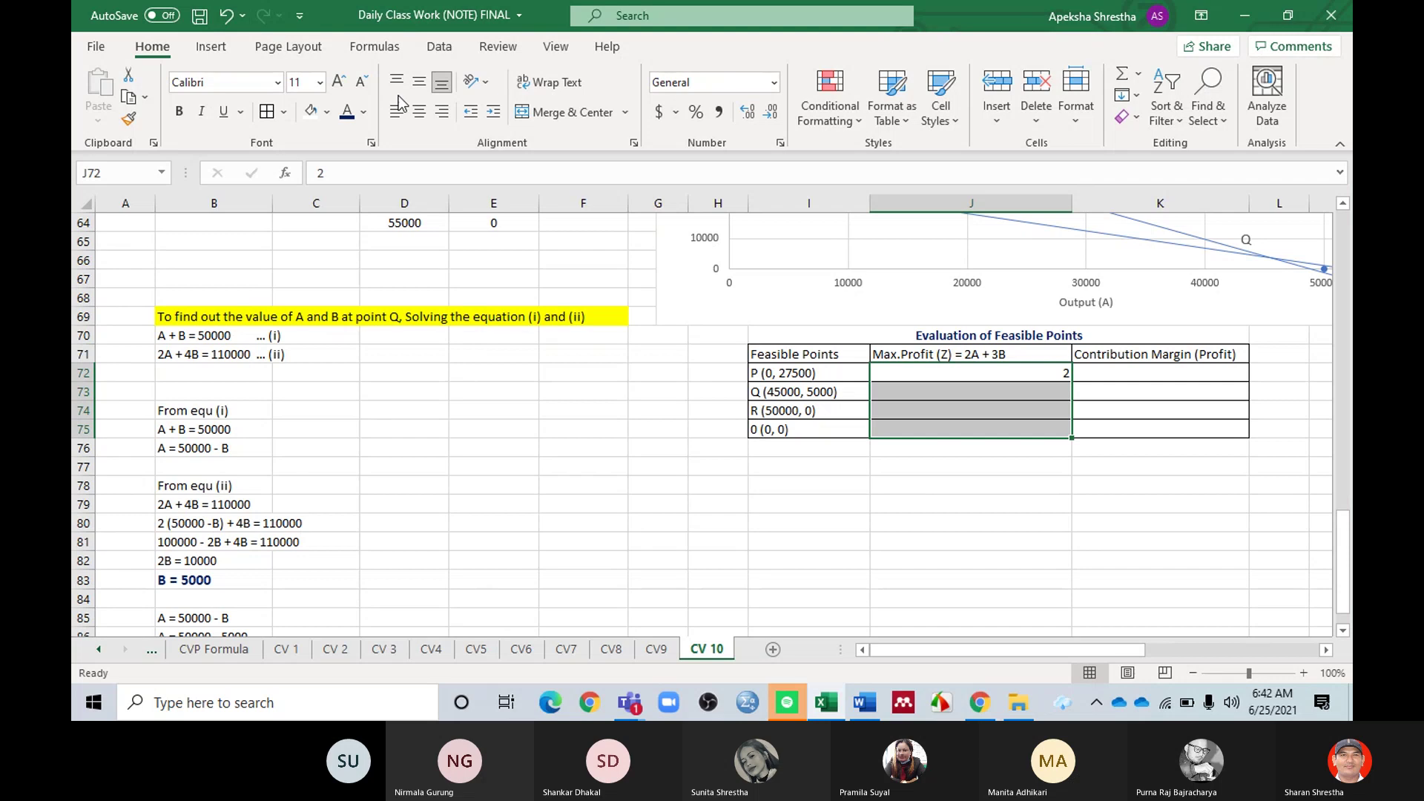
click(419, 111)
Step: Complete the profit expression for point P in cell J72 as "2 x 0 + 3 x 27500"
click(979, 370)
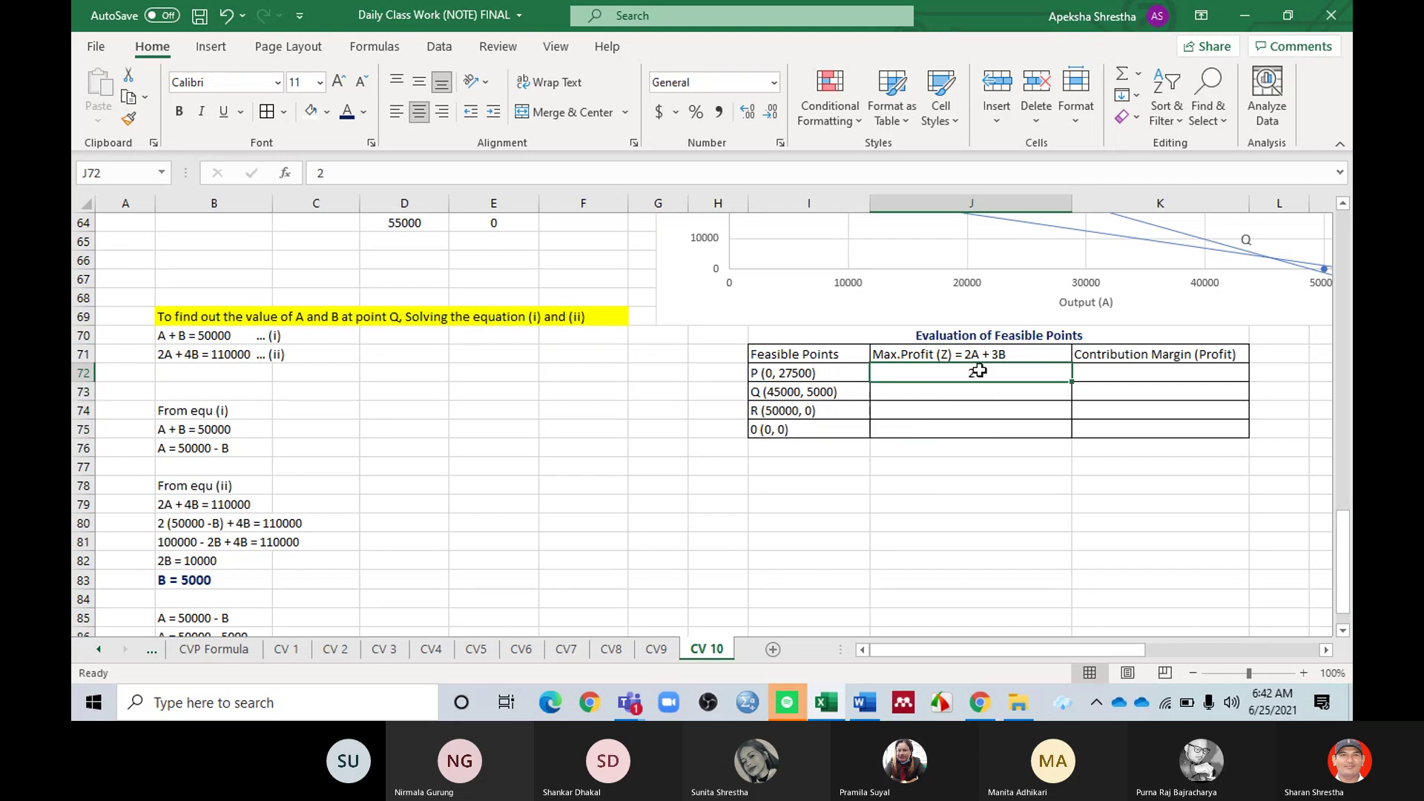
double_click(979, 371)
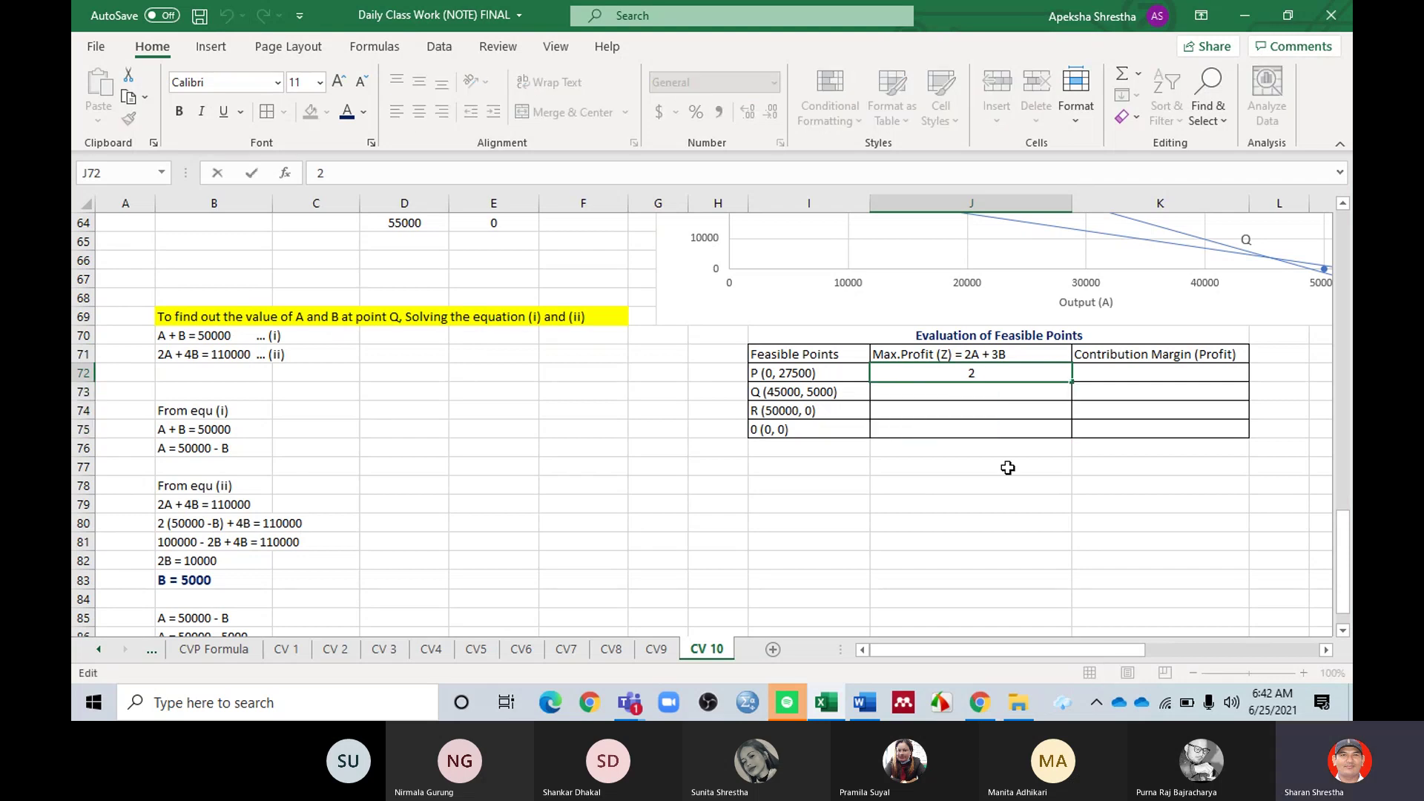
text(x 0)
text(+ 3 x 275)
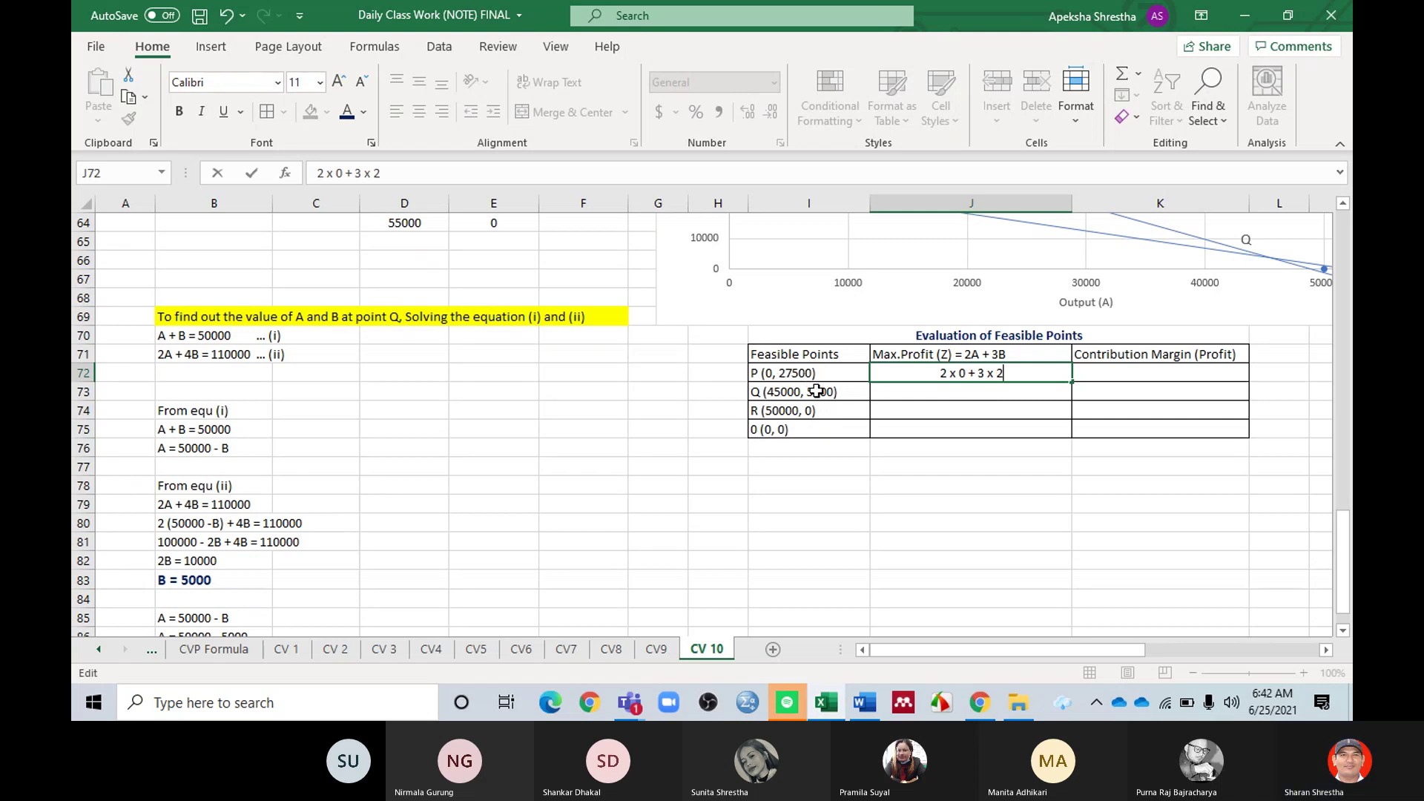
text(00)
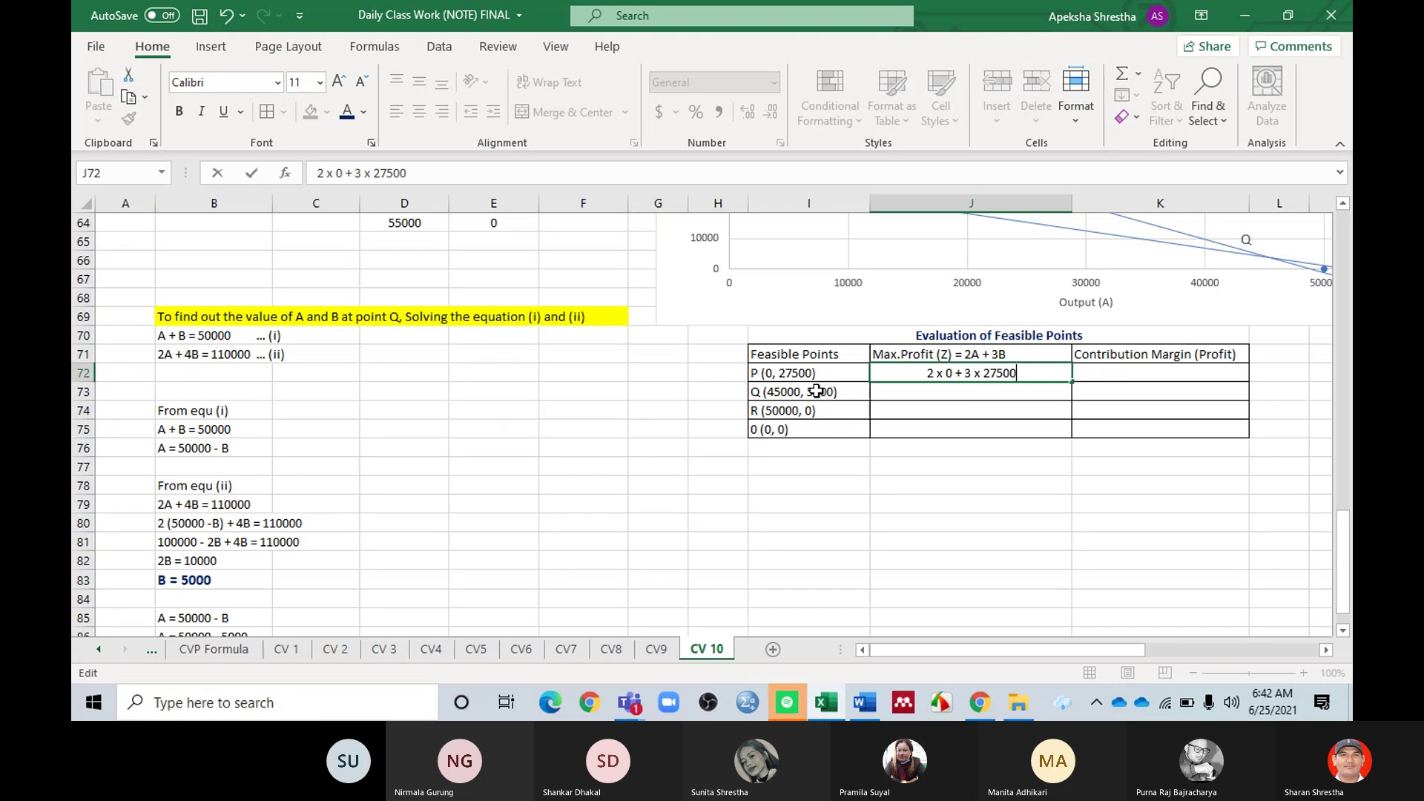
key(Tab)
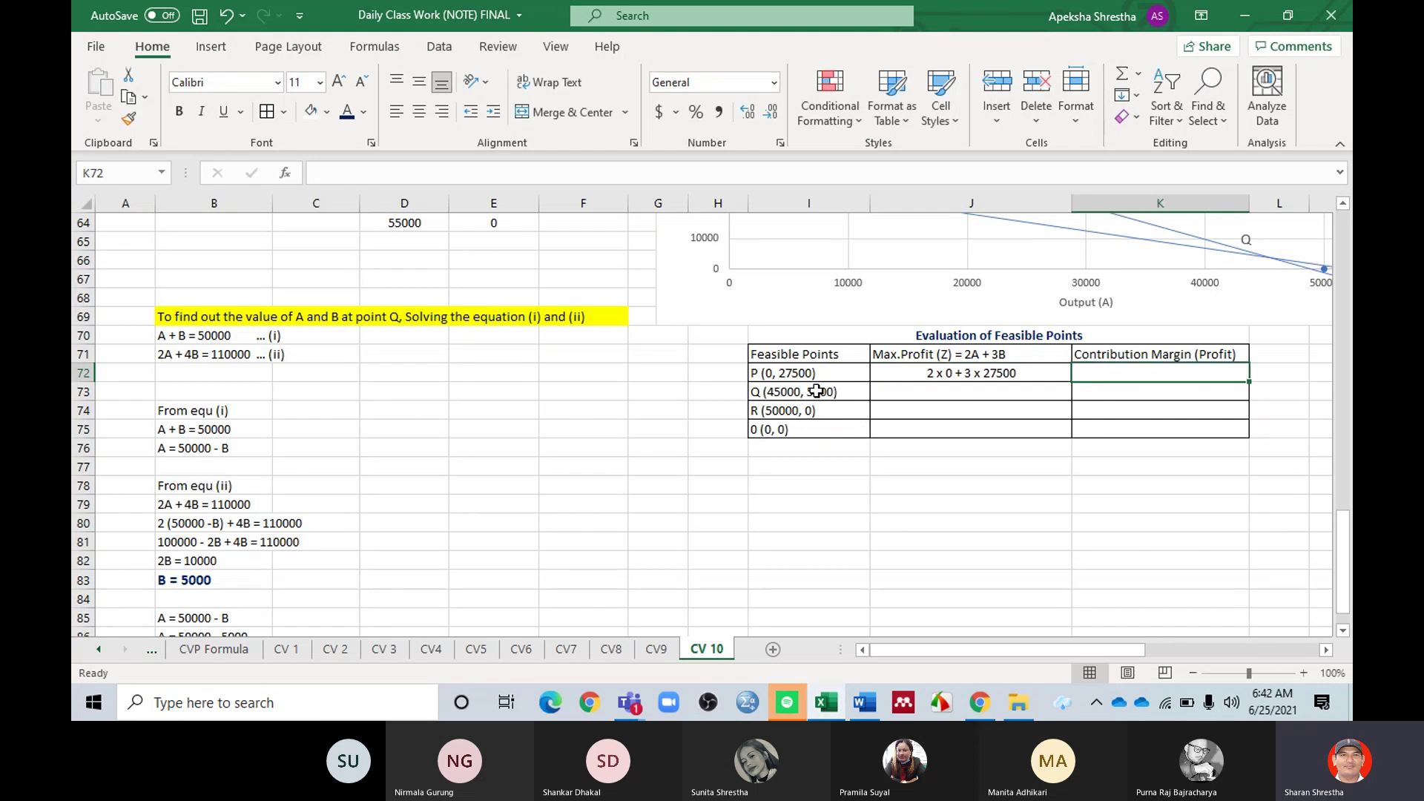
Step: Enter "Rs.82500" as point P's contribution margin in cell K72 and center cells K72 to K75
text(Rs.)
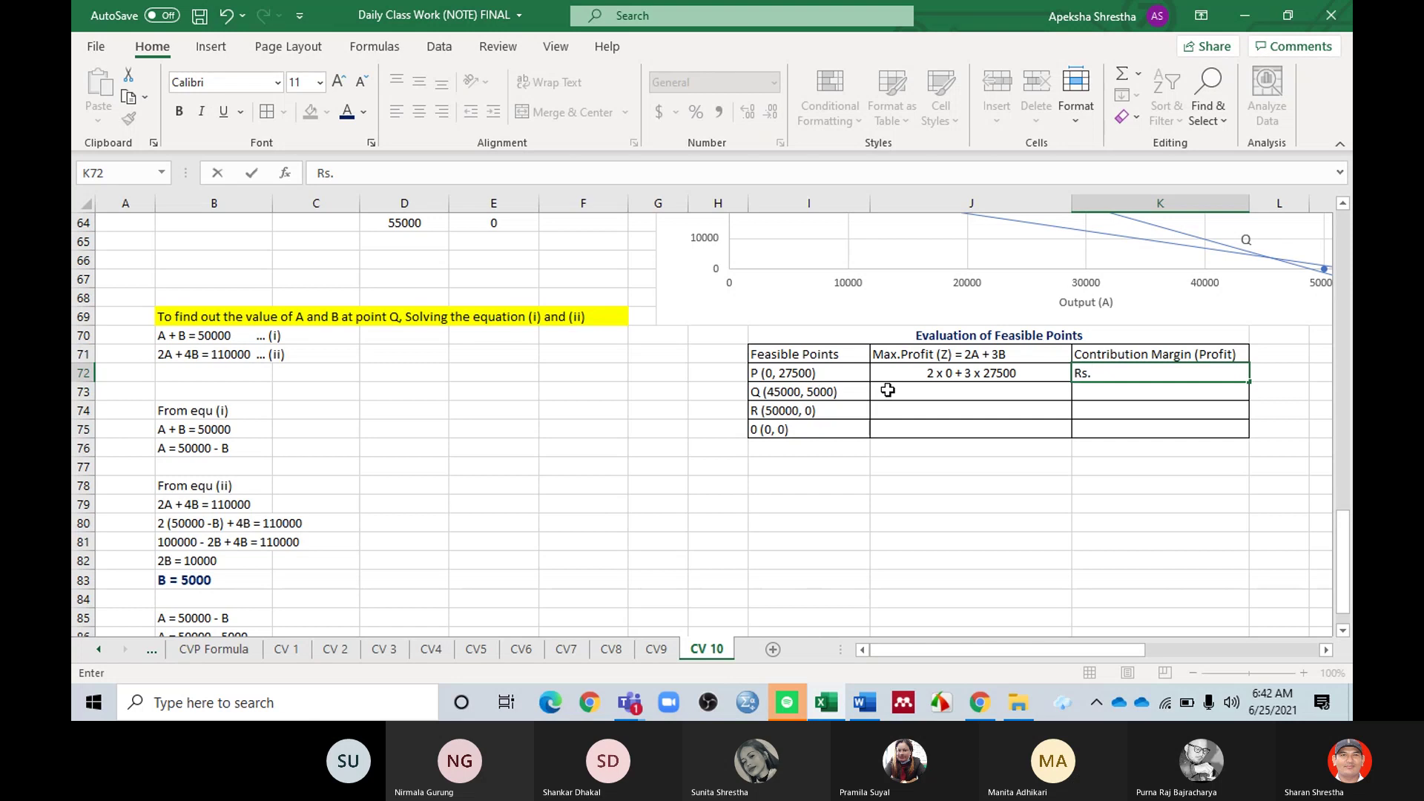
drag(1159, 371, 1159, 430)
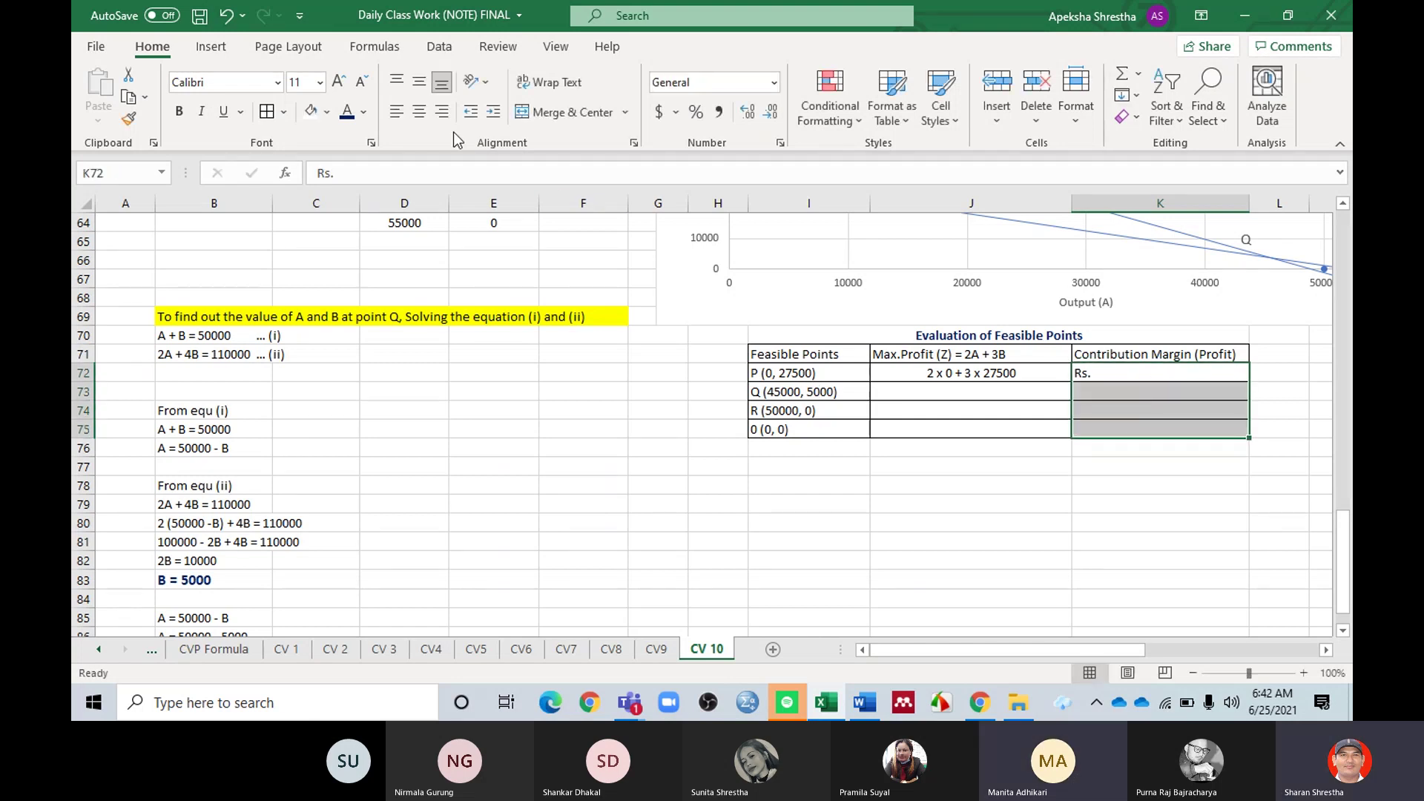
click(420, 111)
click(1172, 373)
double_click(1172, 373)
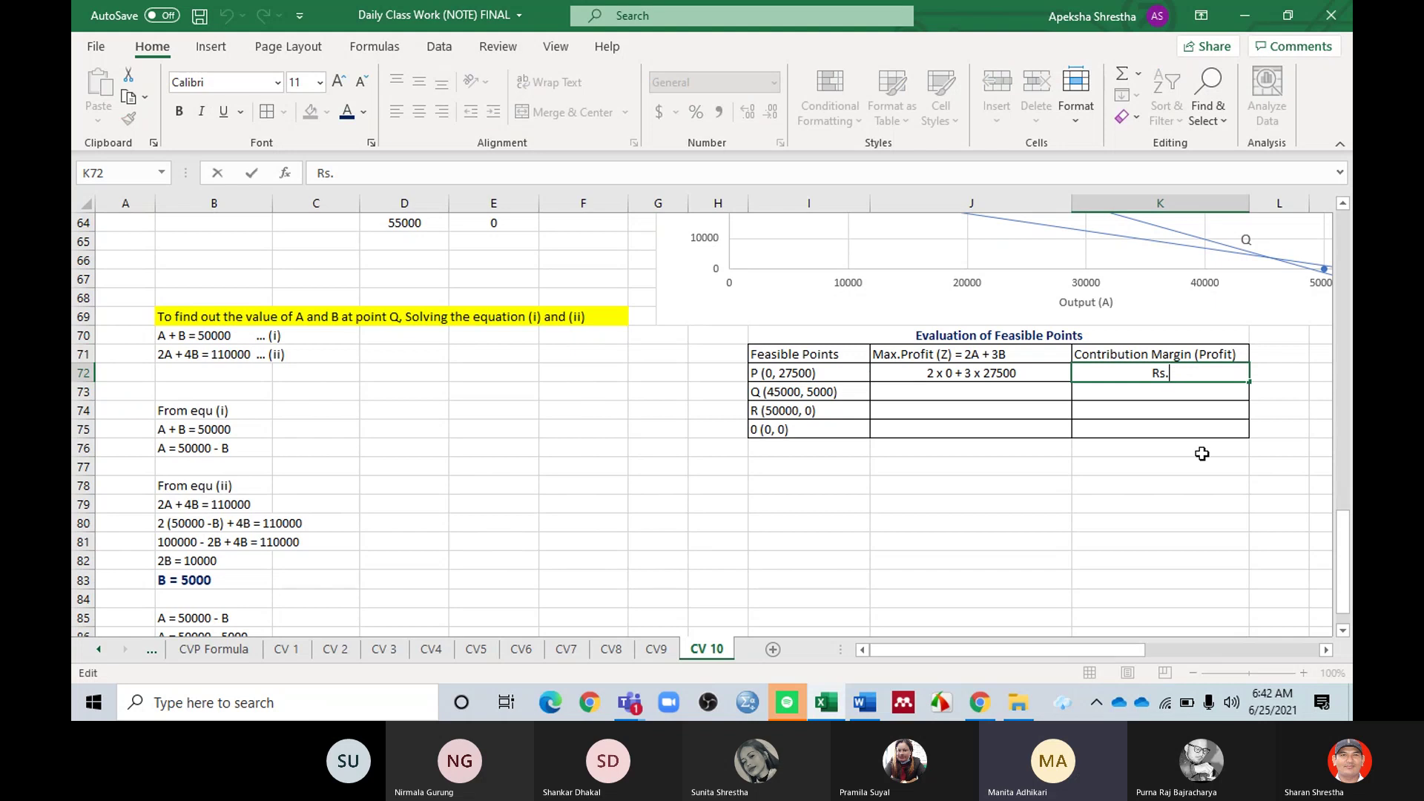
text(82500)
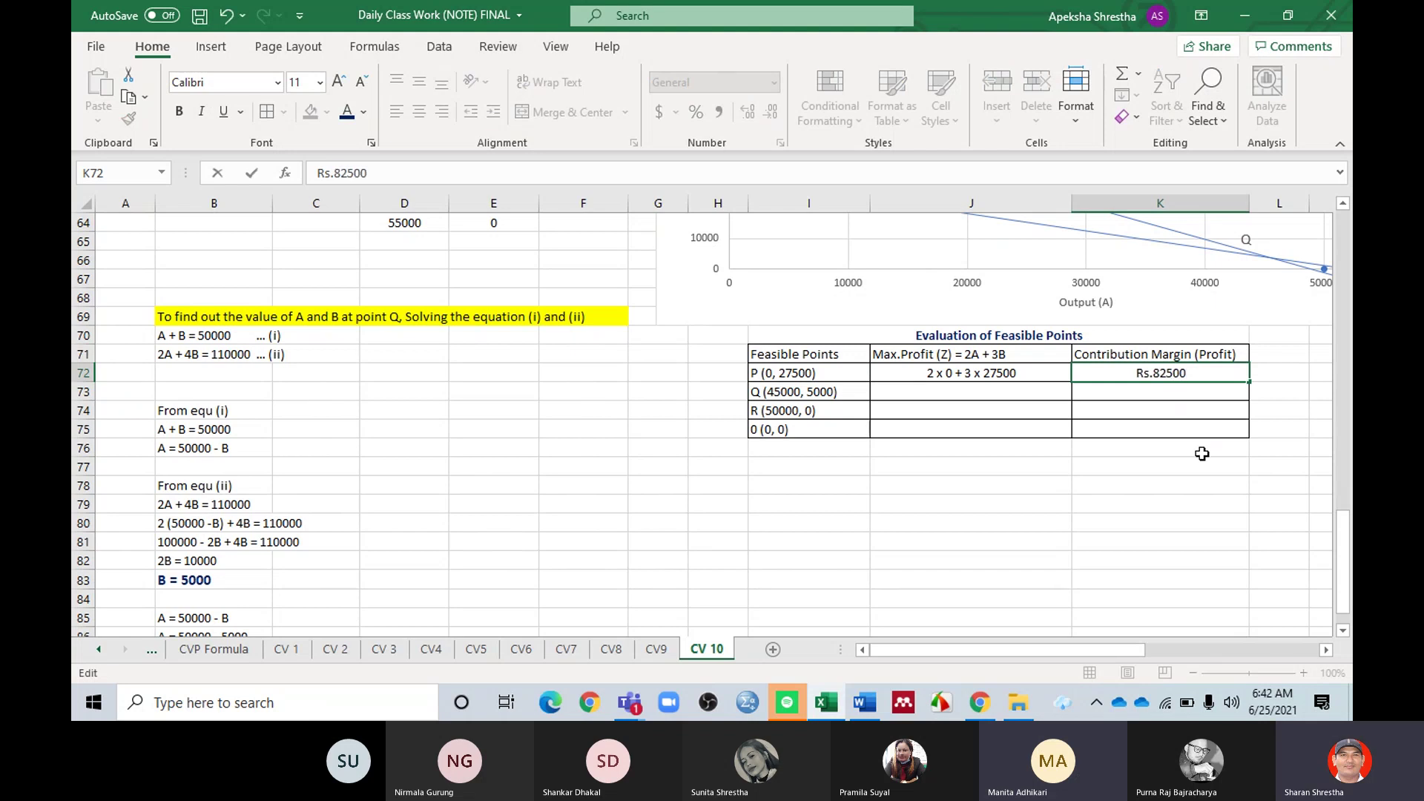
Step: Enter the profit expression "2 x 45000 + 3 x 5000" for point Q in cell J73
click(938, 391)
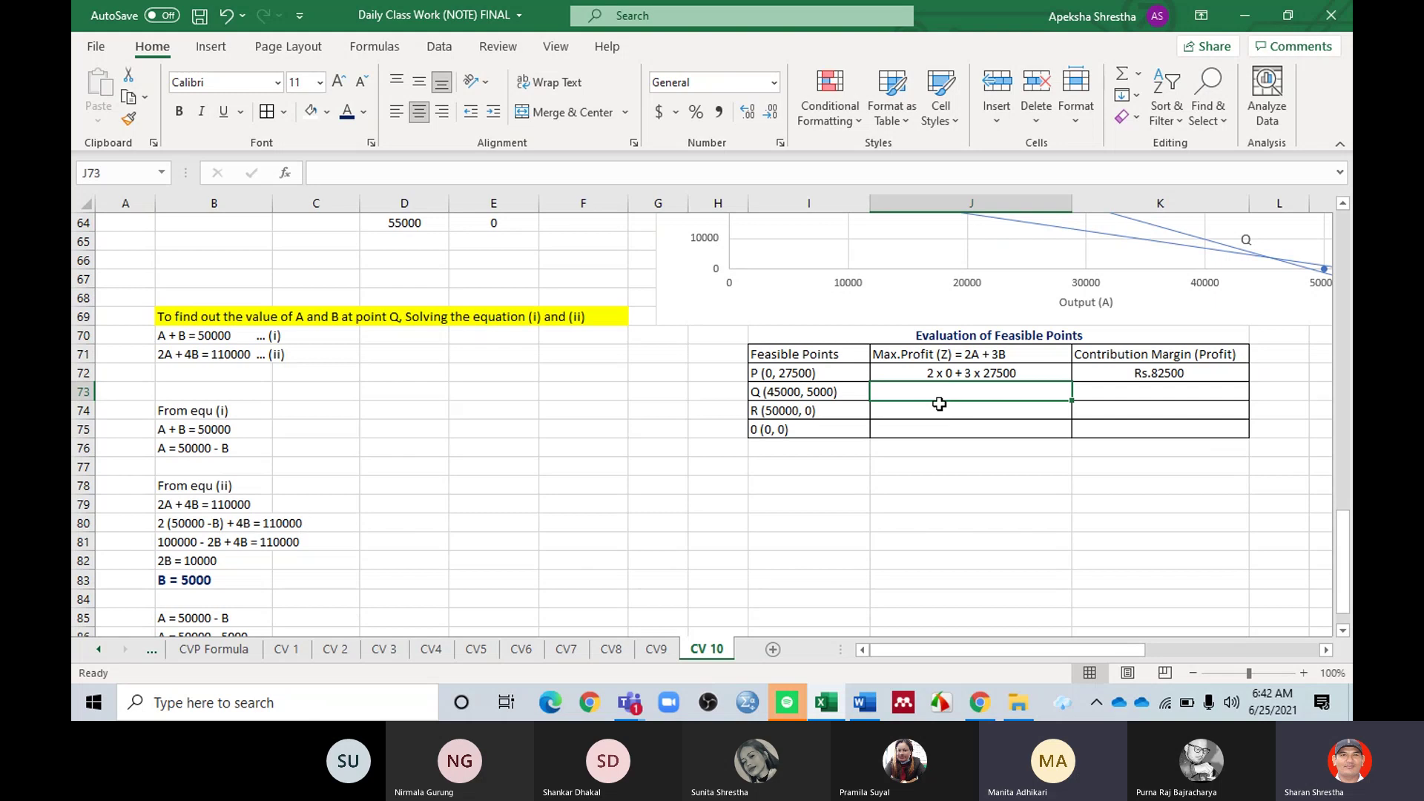
text(2)
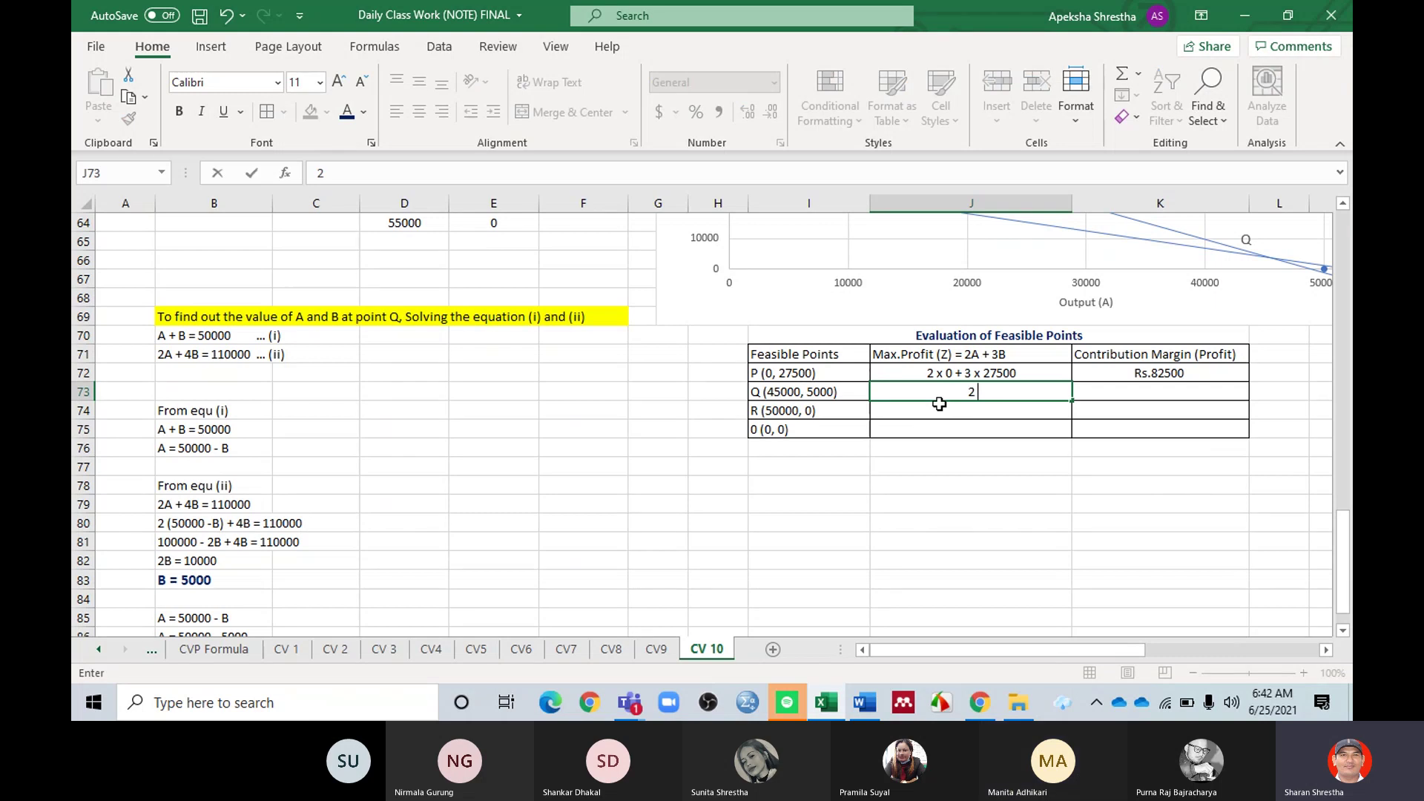
text( x)
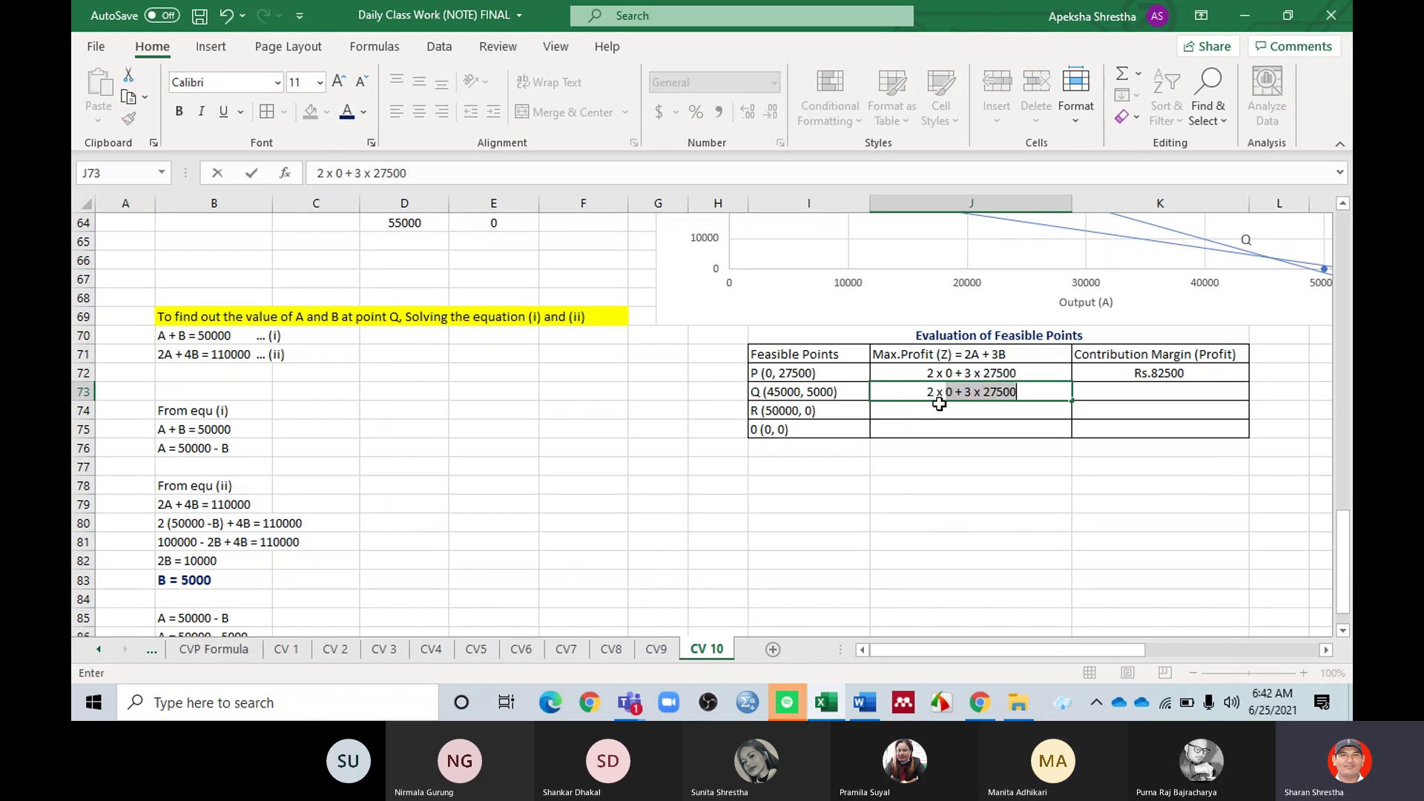
text( 45000)
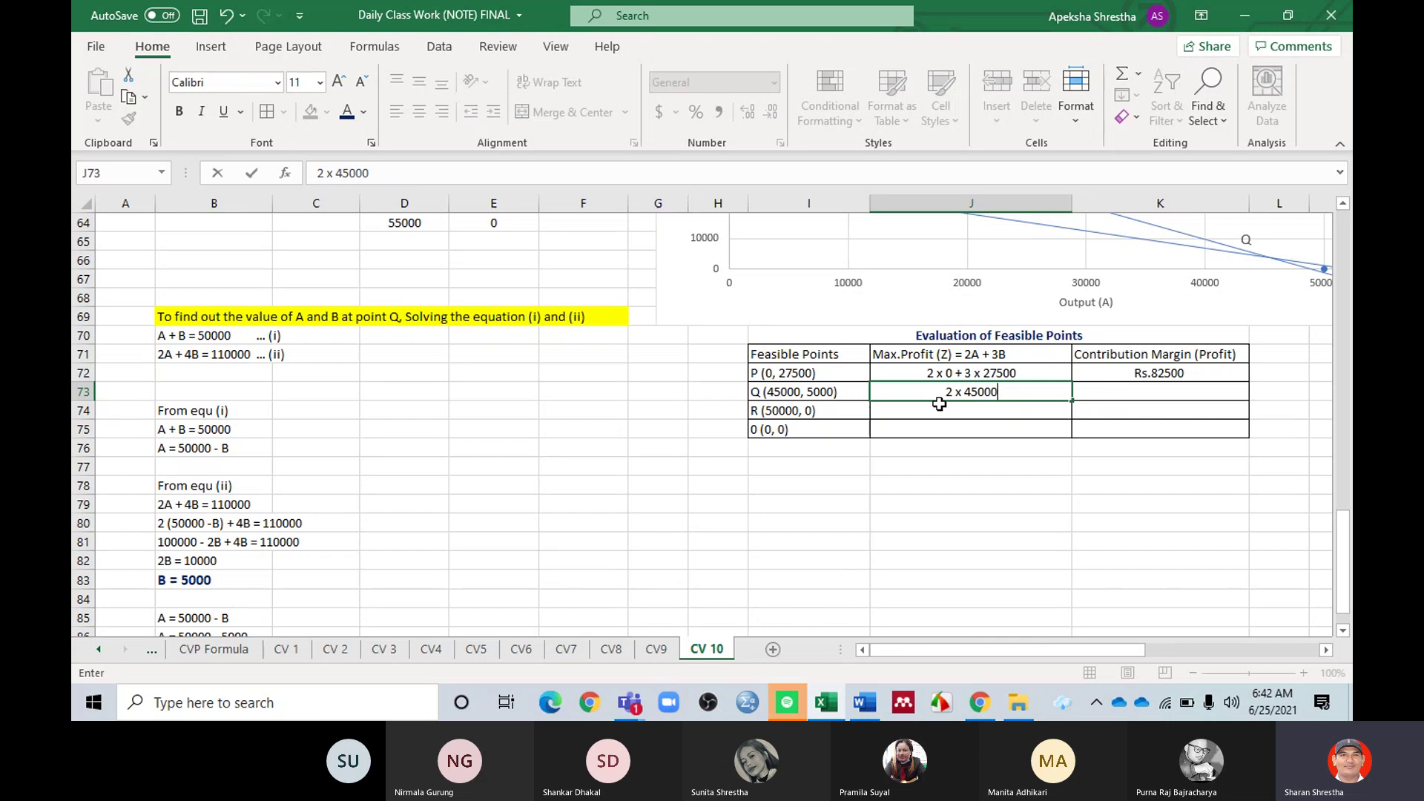
text( + 3 x 5000)
key(Tab)
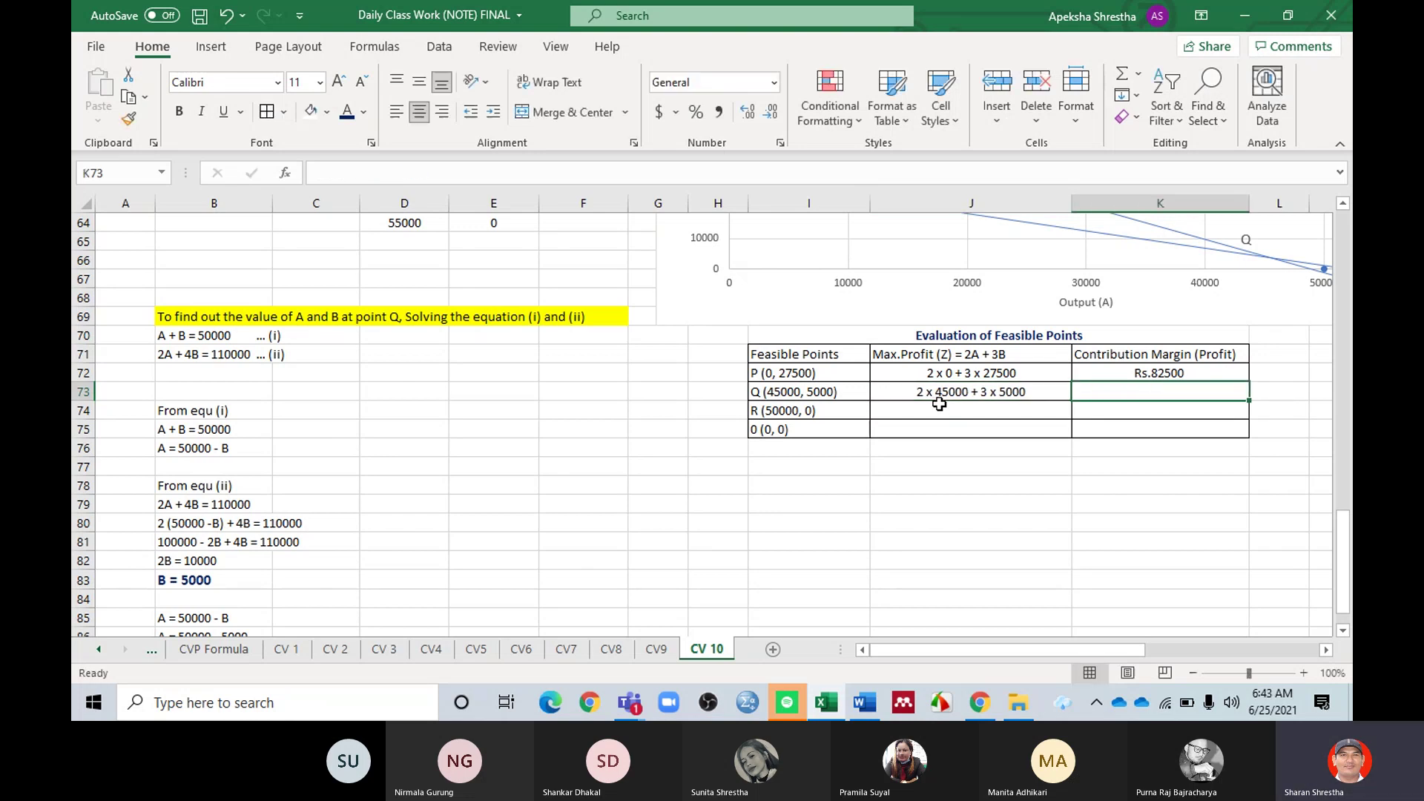
Step: Enter "Rs. 105000" as point Q's contribution margin in cell K73
text(Rs.)
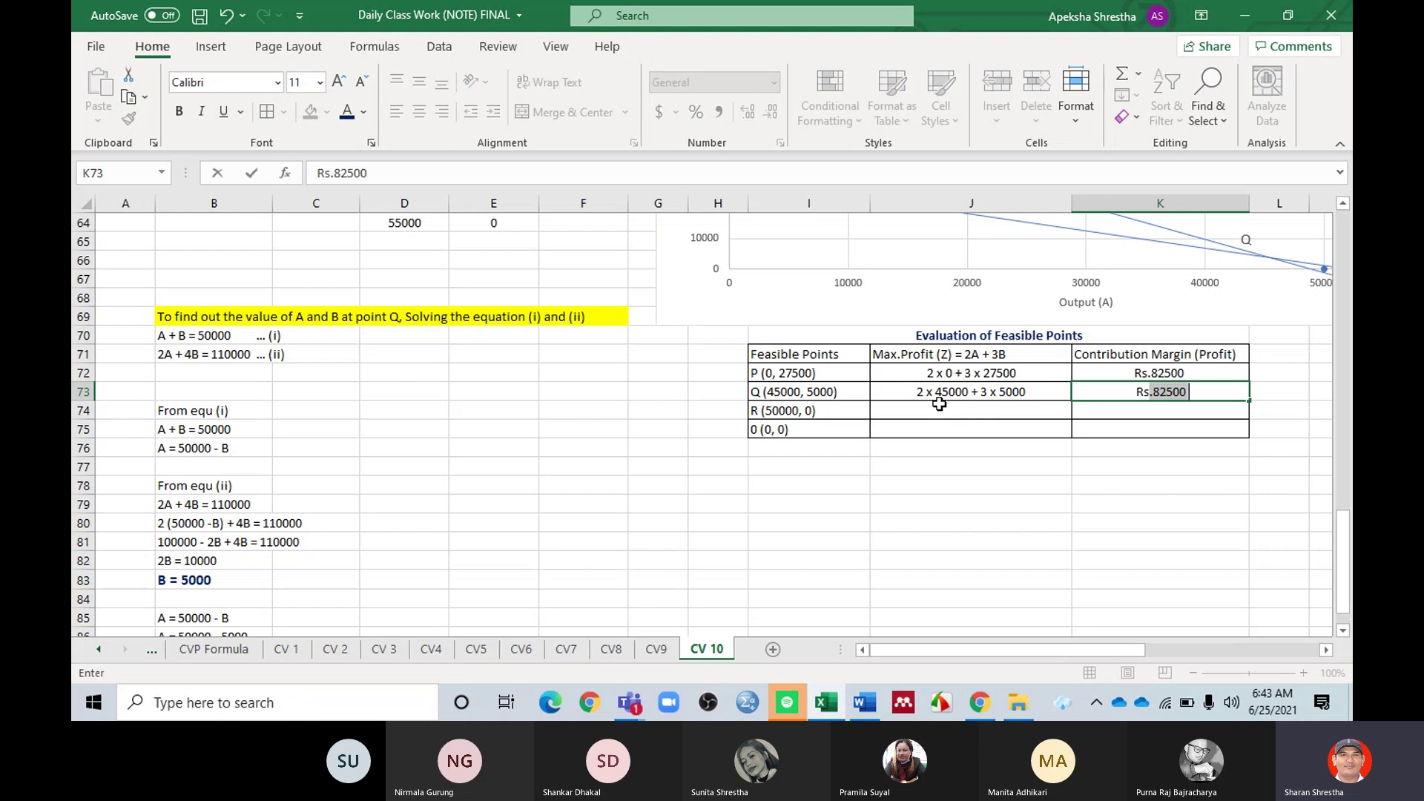
key(BackSpace)
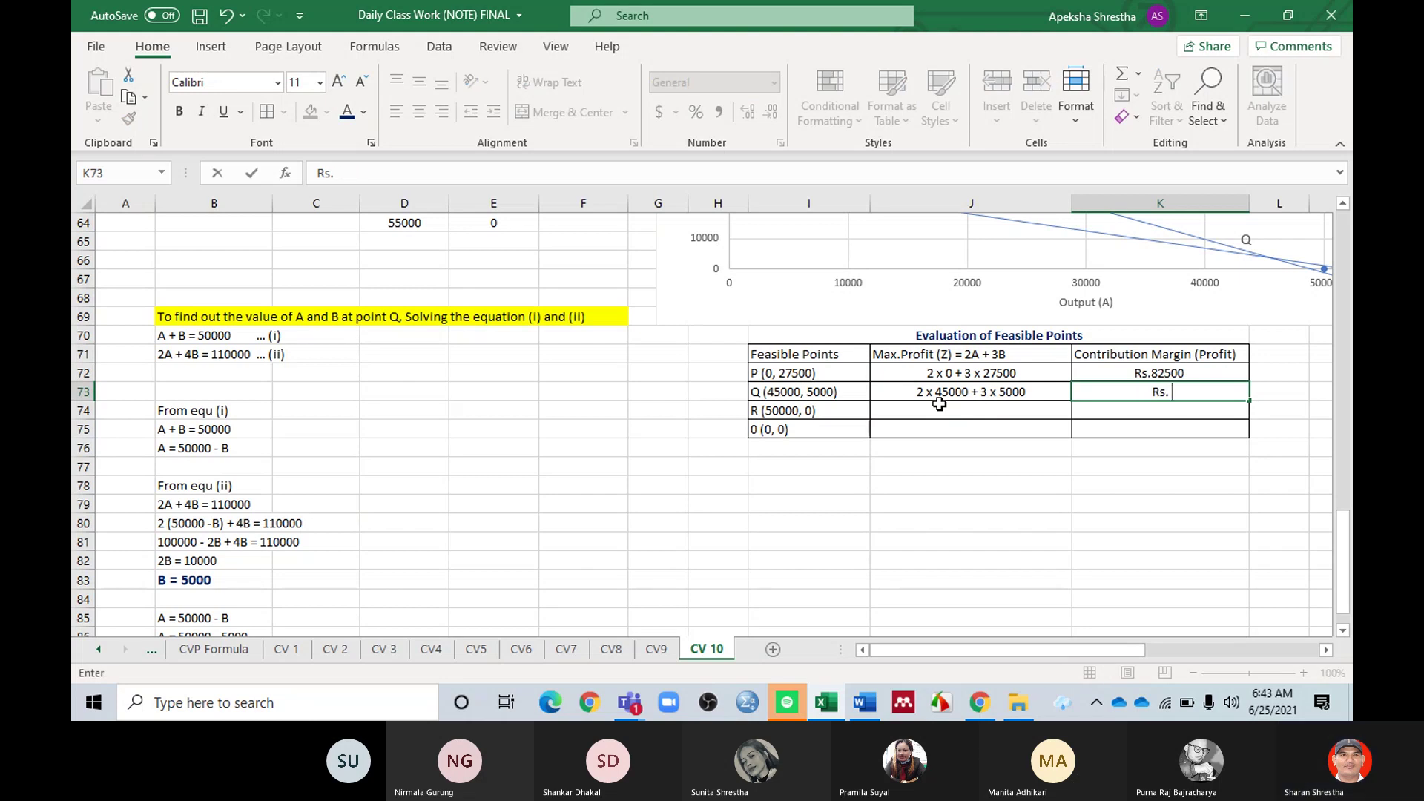
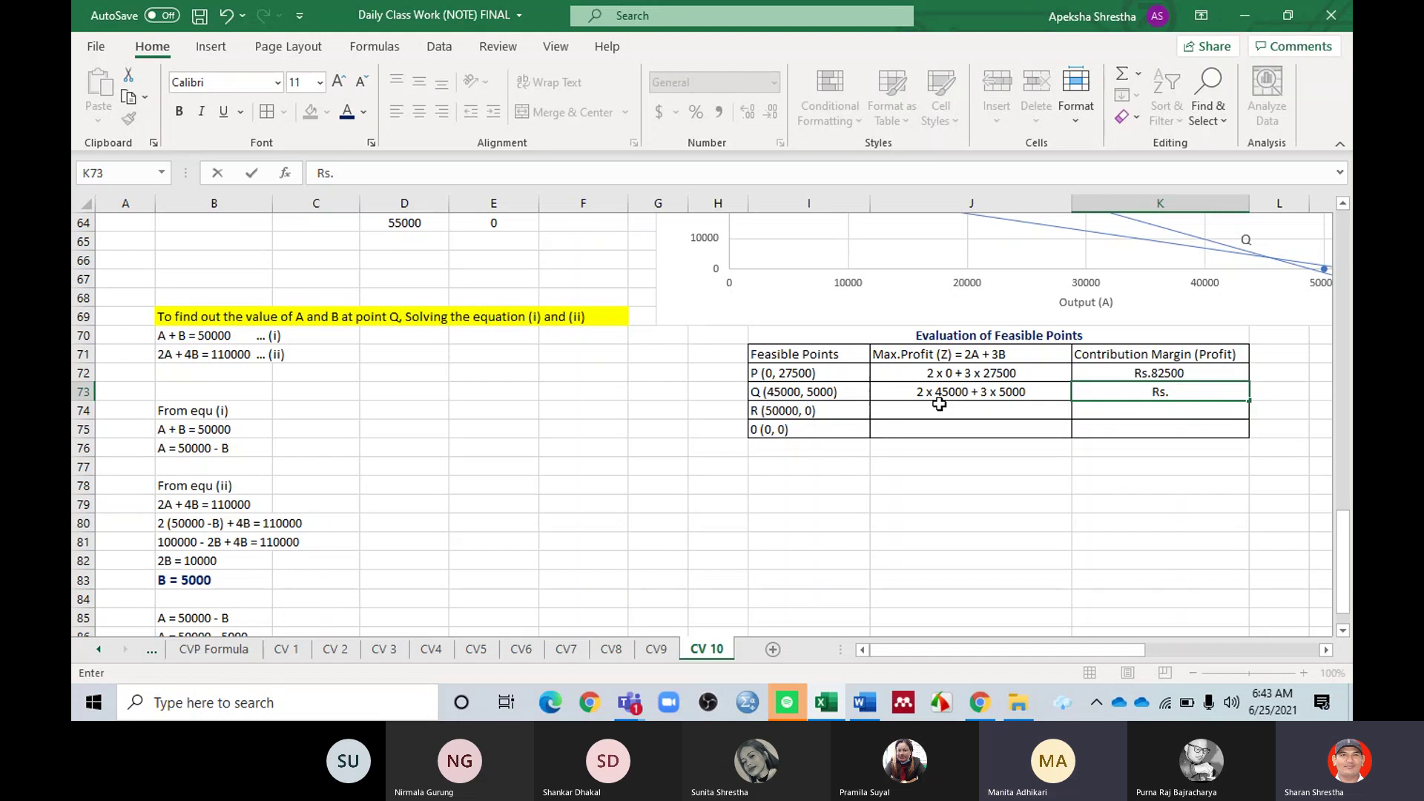
text(105000)
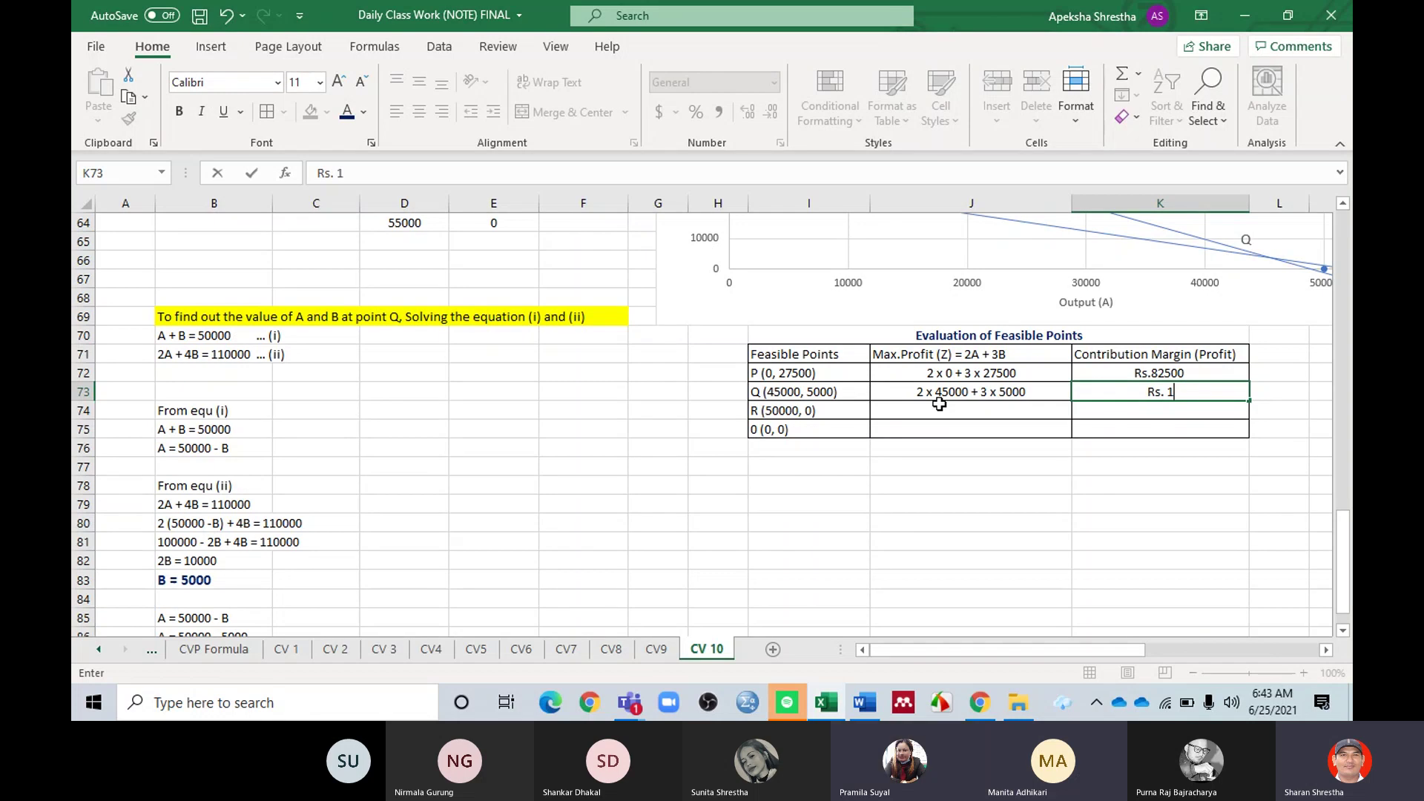
Step: For point R, enter "2 x 50000 + 3 x 0" in cell J74 and "Rs. 100000" in cell K74
click(940, 404)
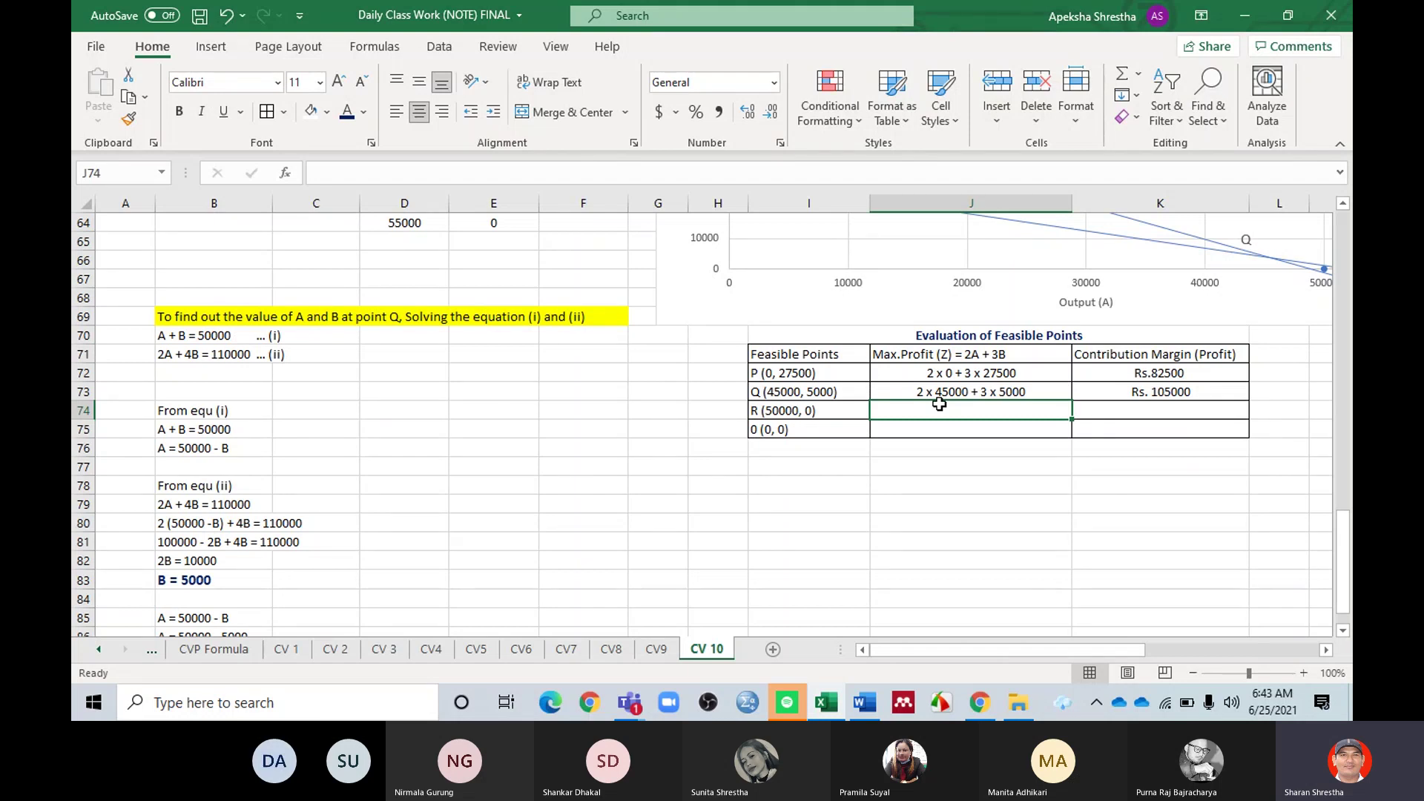
text(2 x)
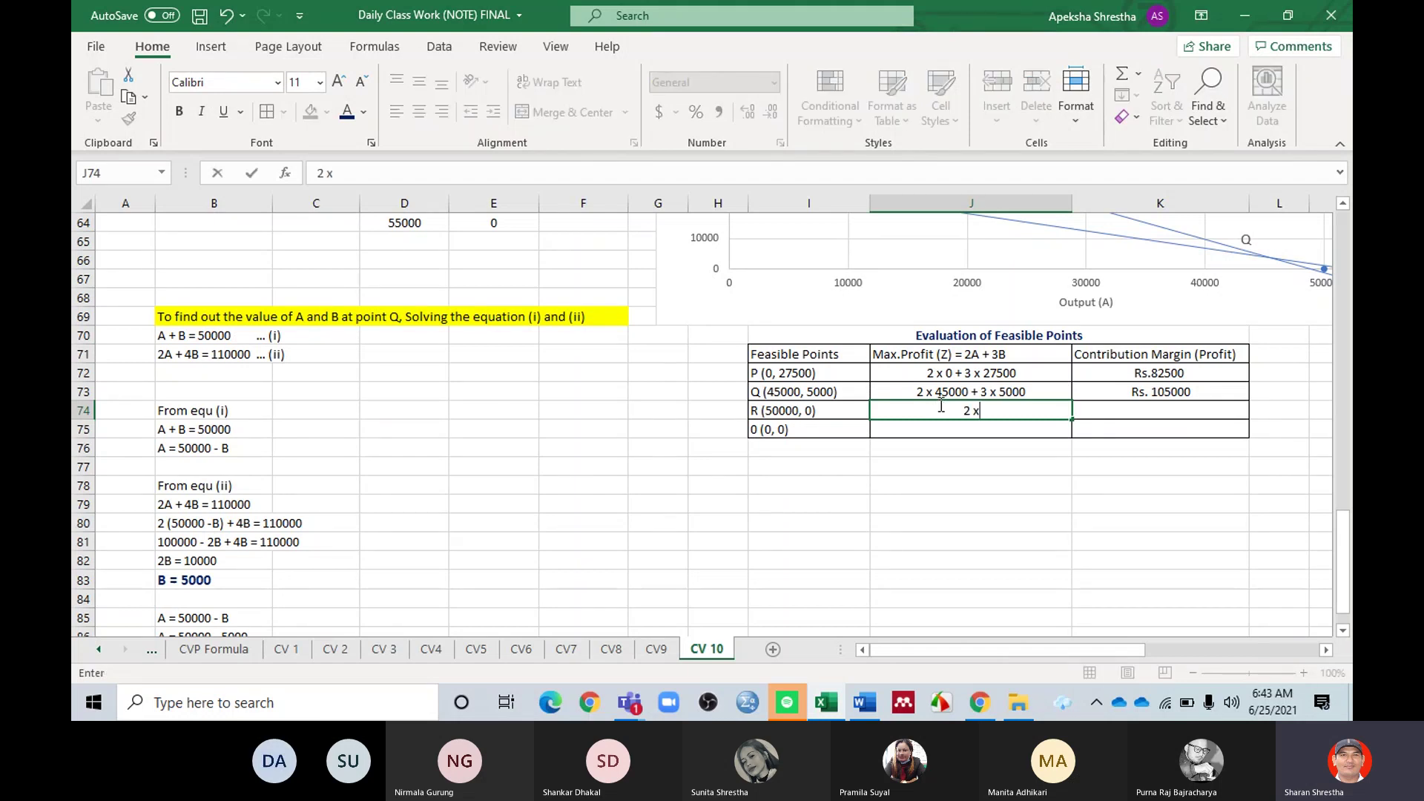
text( 50000 + 3 x 0)
key(Tab)
text(Rs)
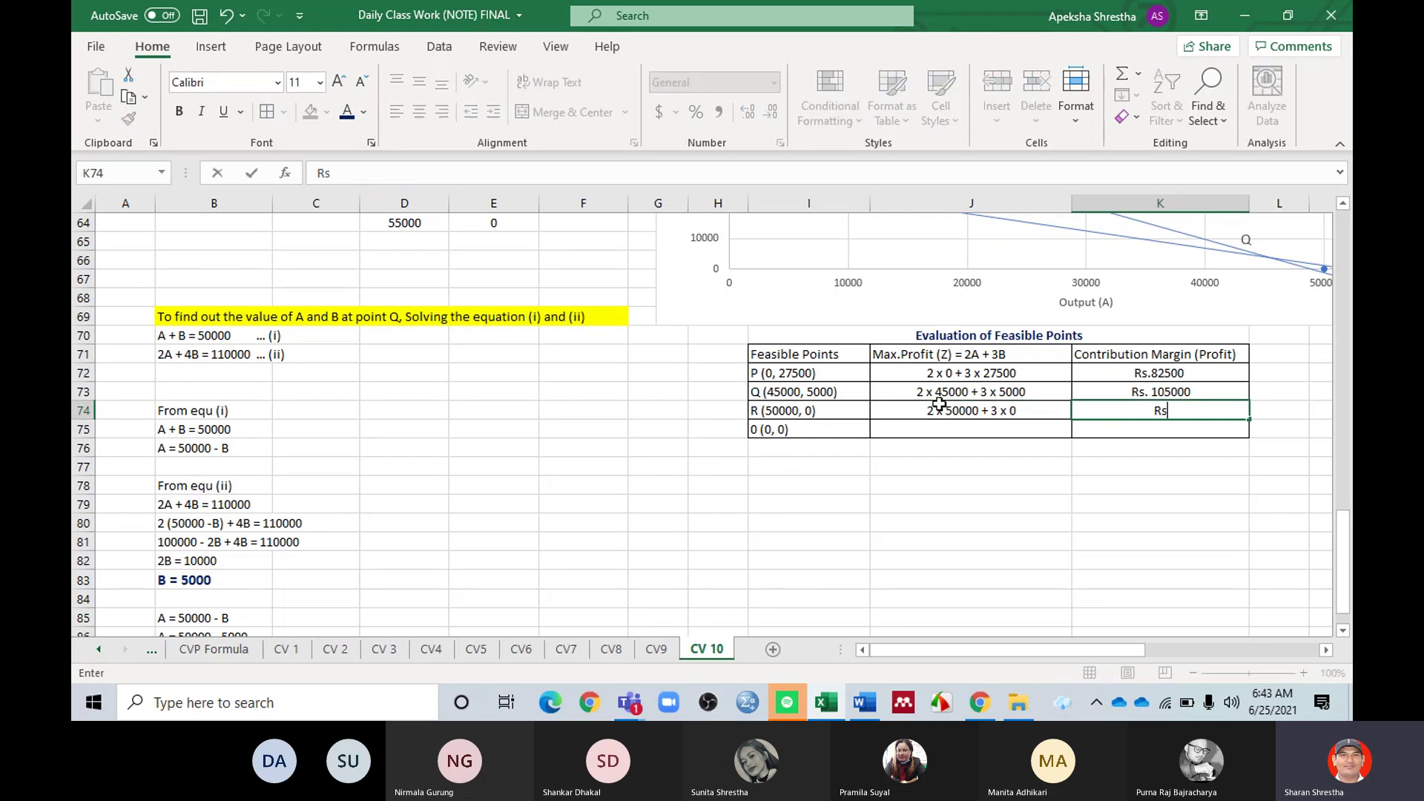
text(. 100000)
key(Return)
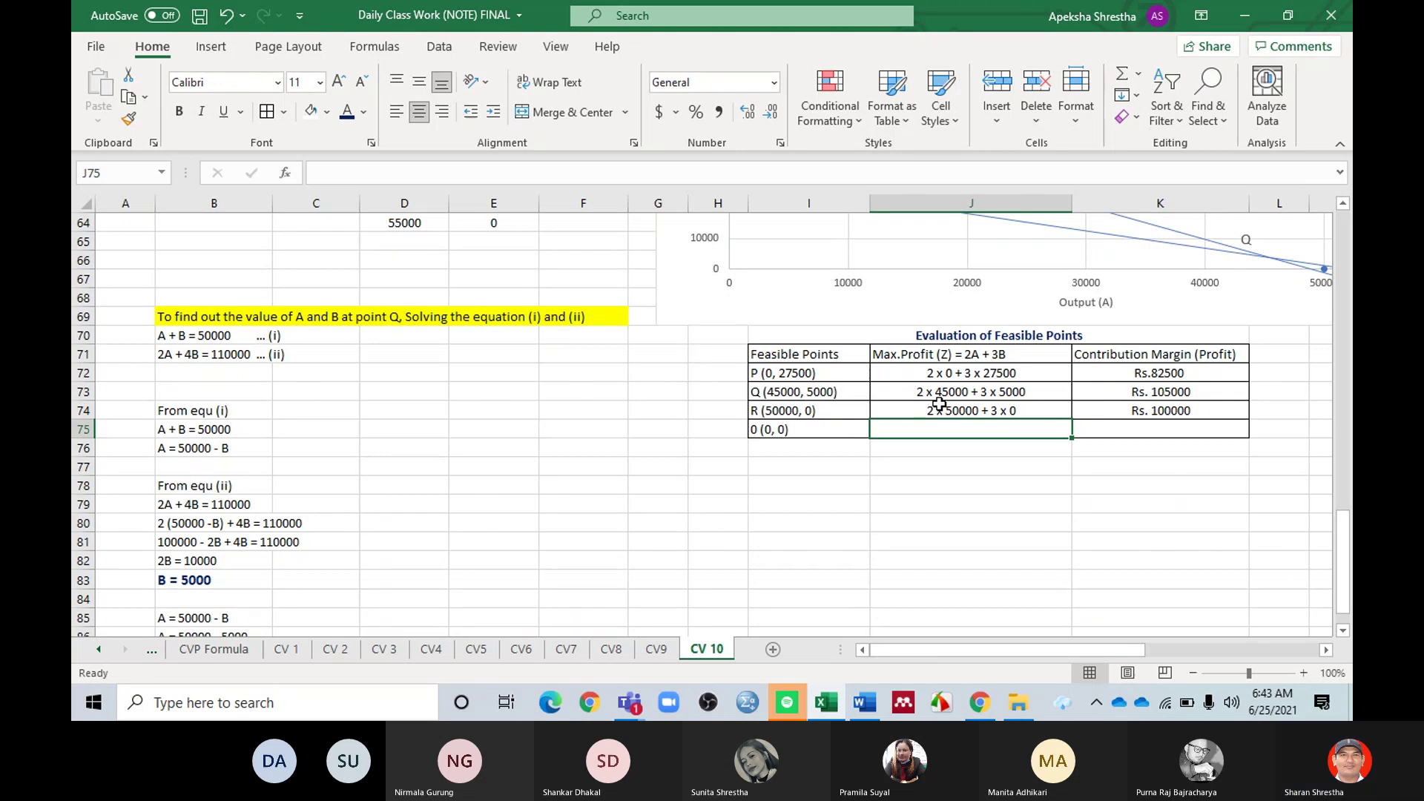
Step: For the origin point (0, 0), enter "2 x 0 + 3 x 0" in cell J75 and "Nil" in cell K75
text(2 x)
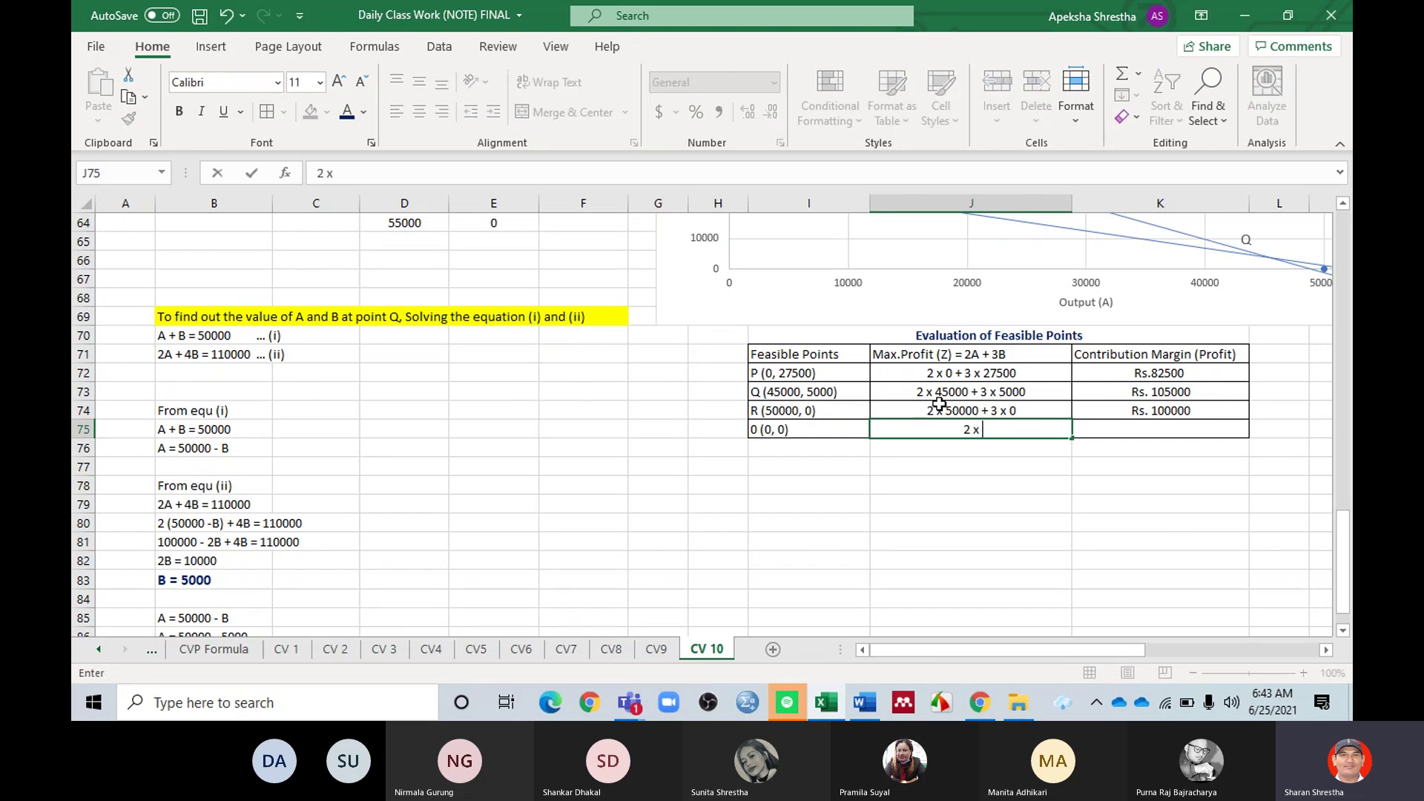
text( 0)
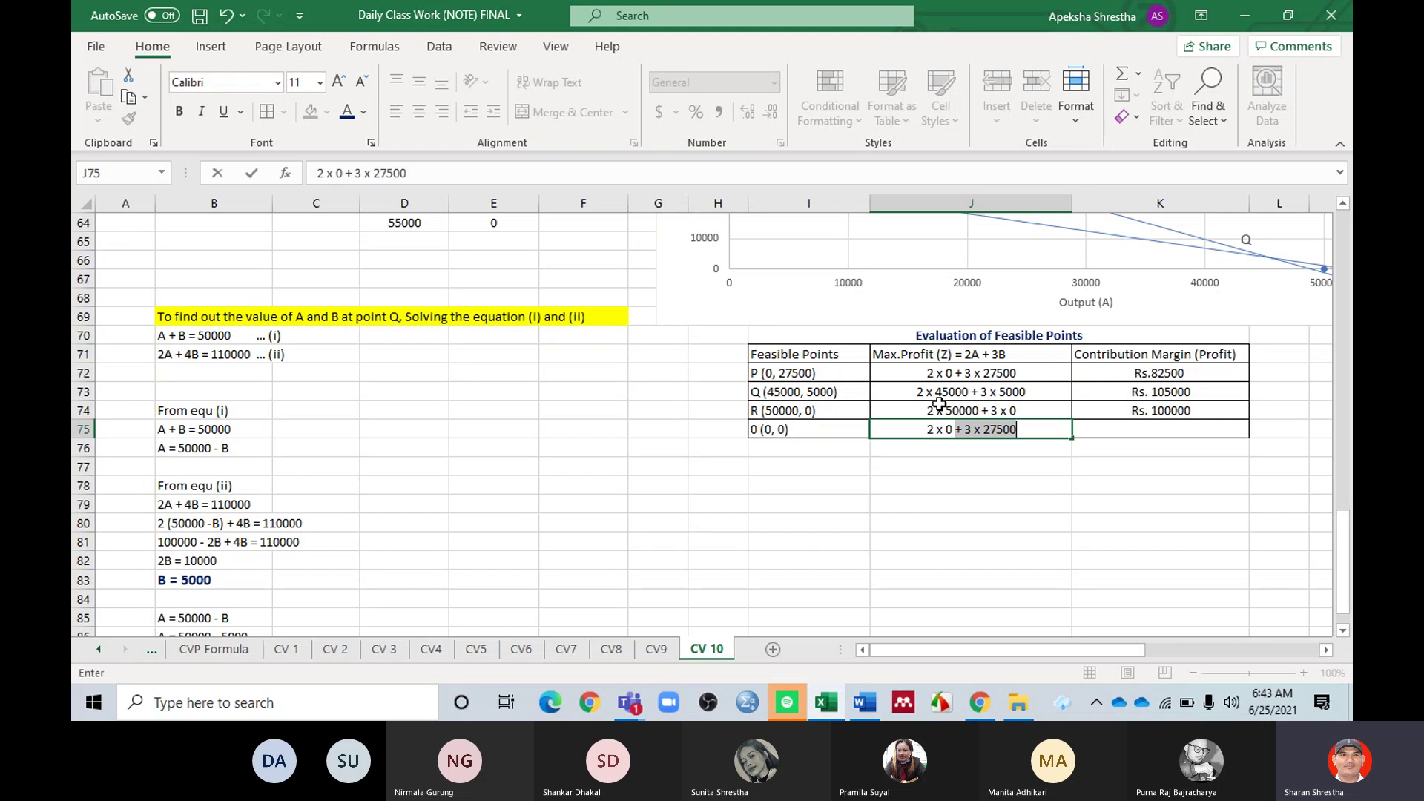
text( + 3 x 0)
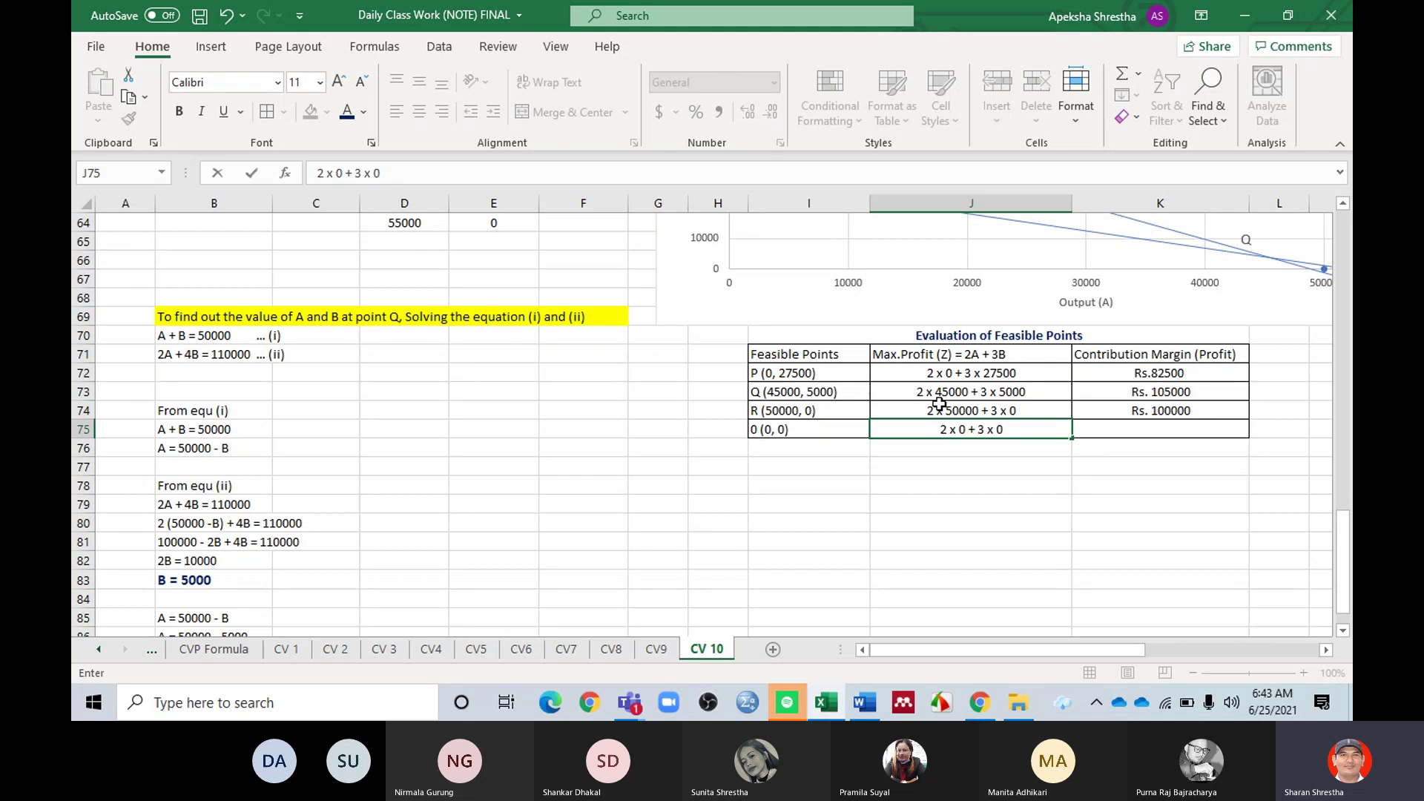
key(Tab)
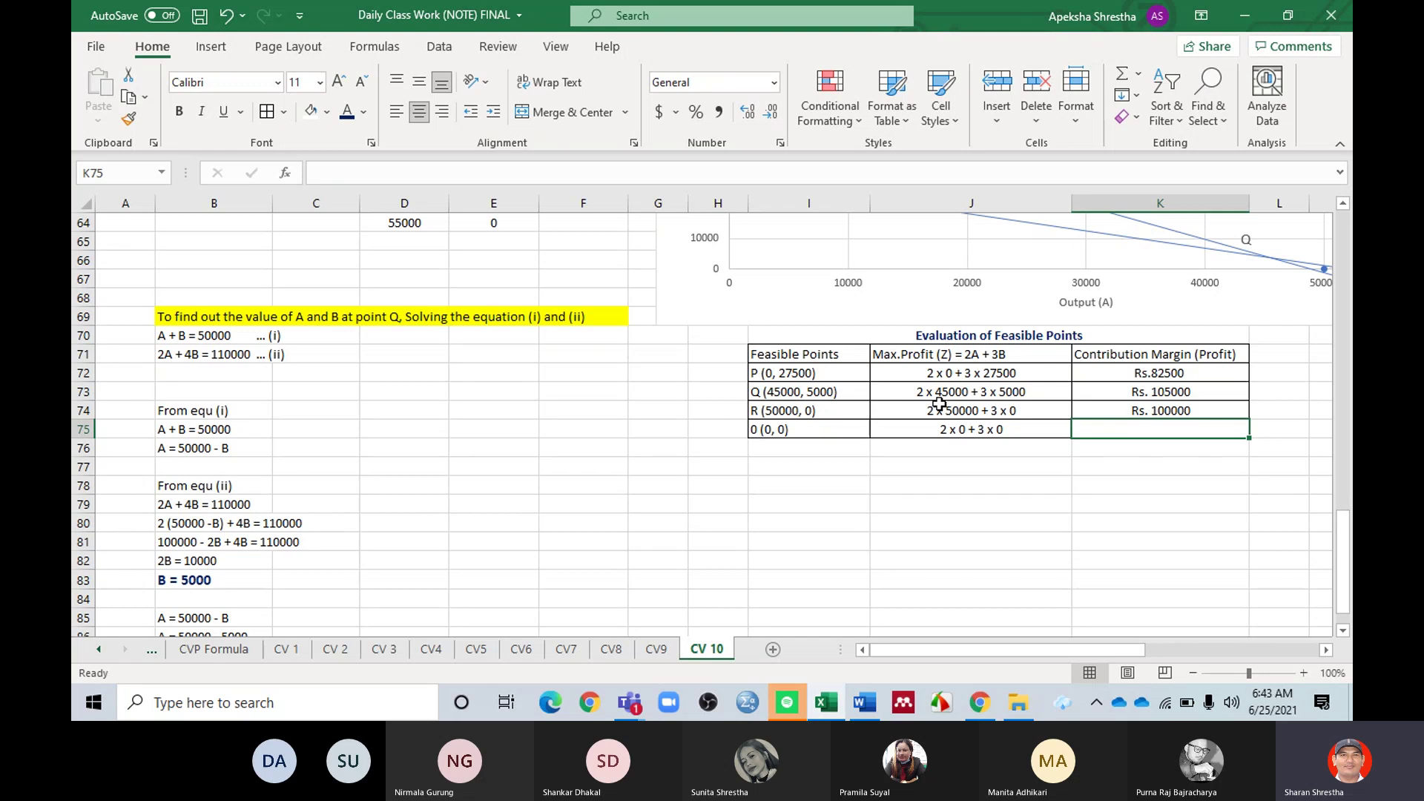
text(0)
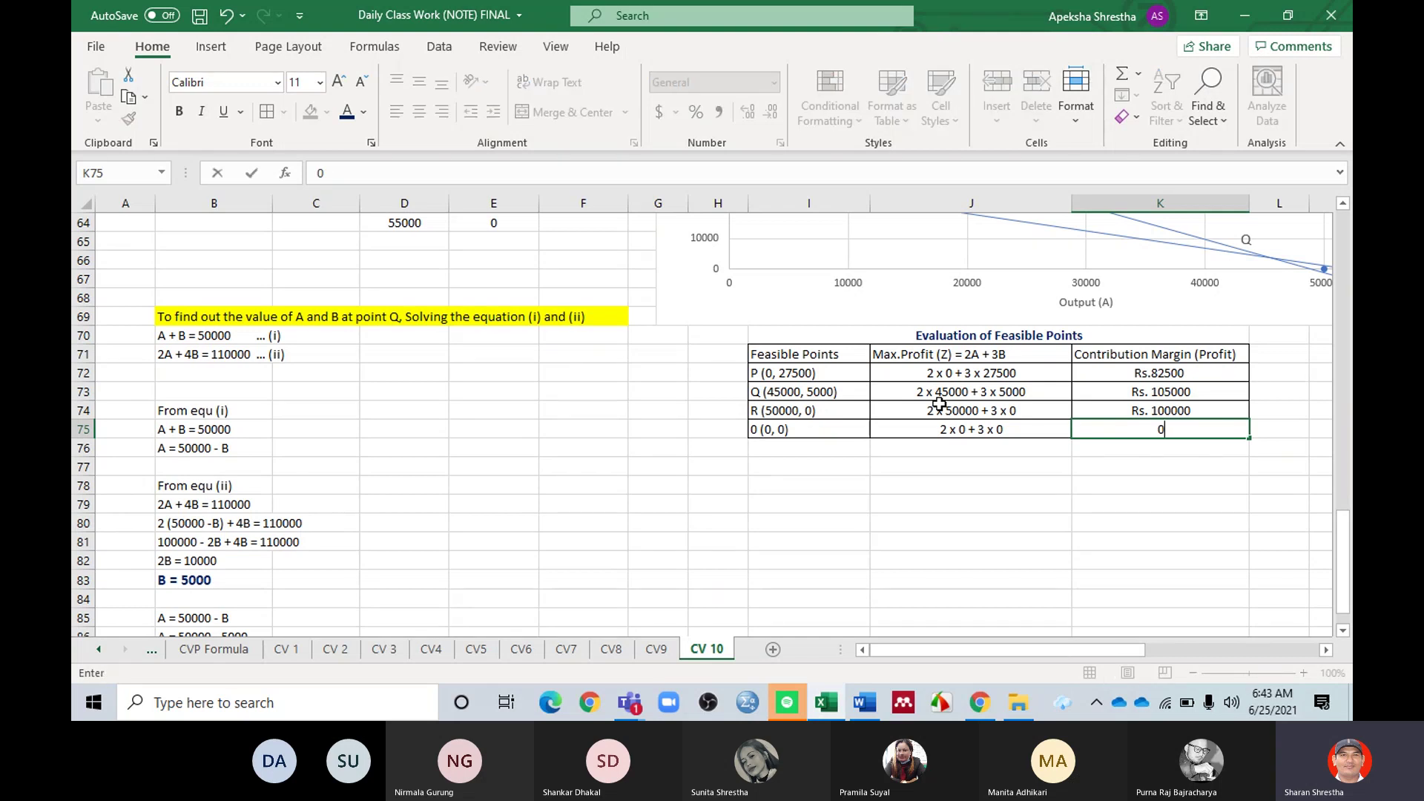
key(BackSpace)
text(Nill)
key(BackSpace)
click(1054, 519)
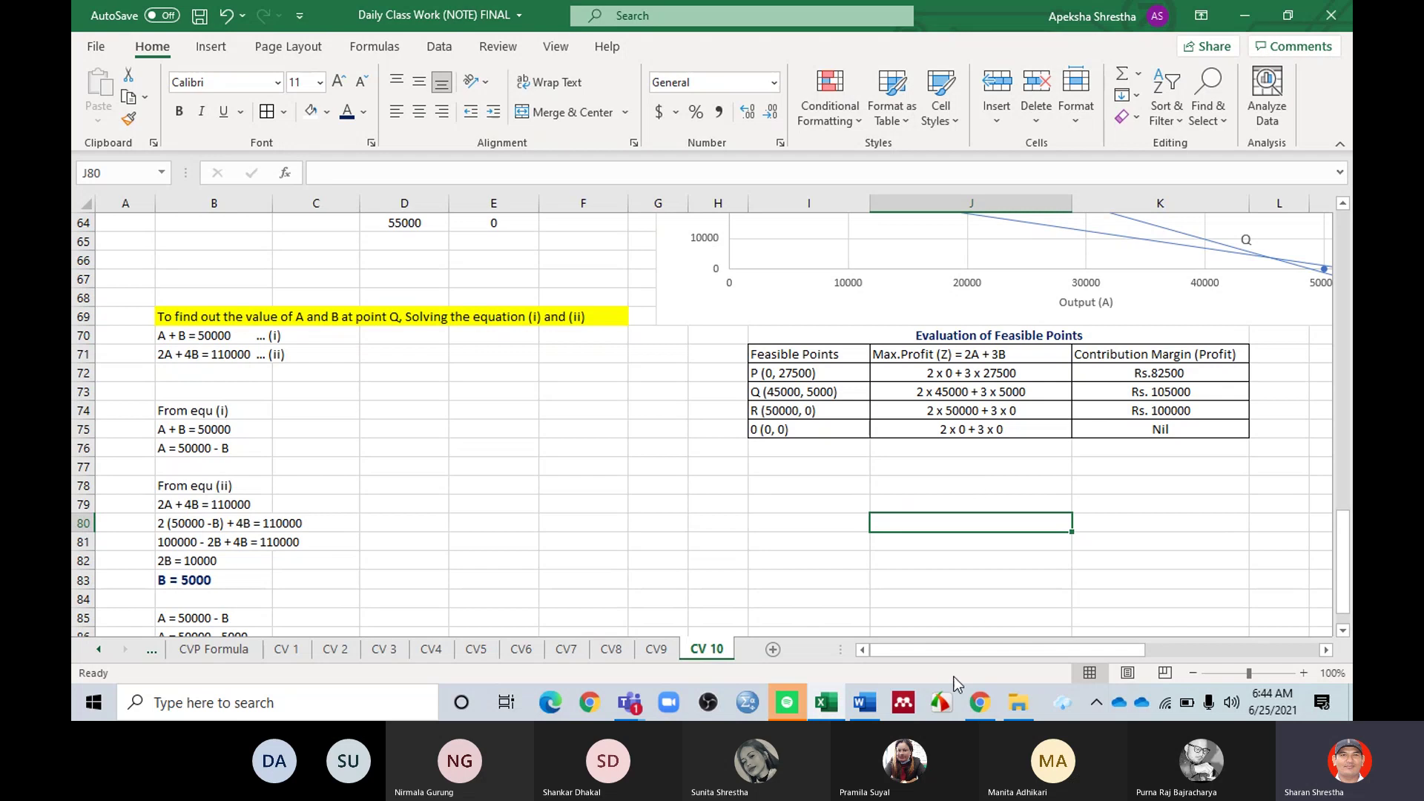
Step: Format point Q's contribution margin in cell K73 as bold with the standard blue font color
drag(976, 647, 1010, 650)
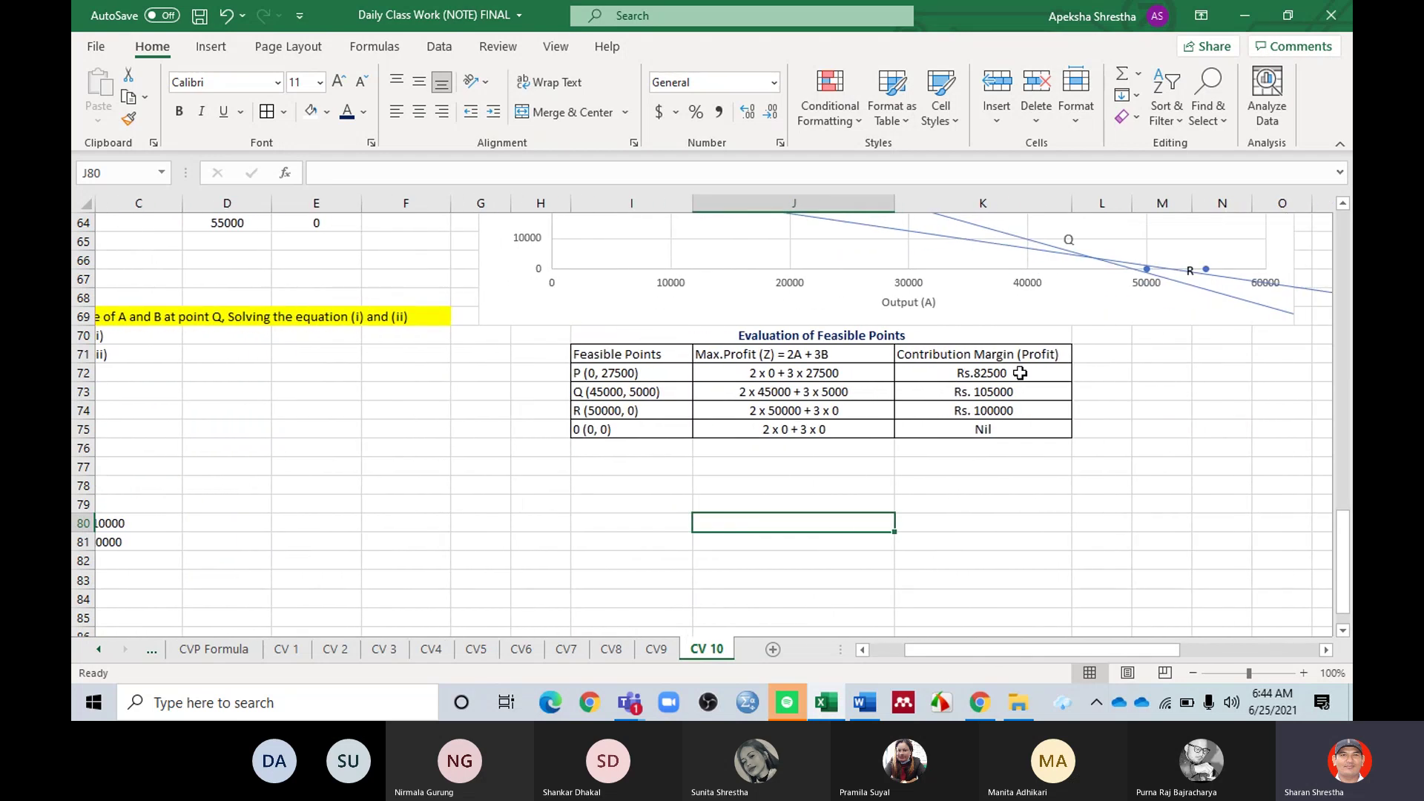
click(983, 394)
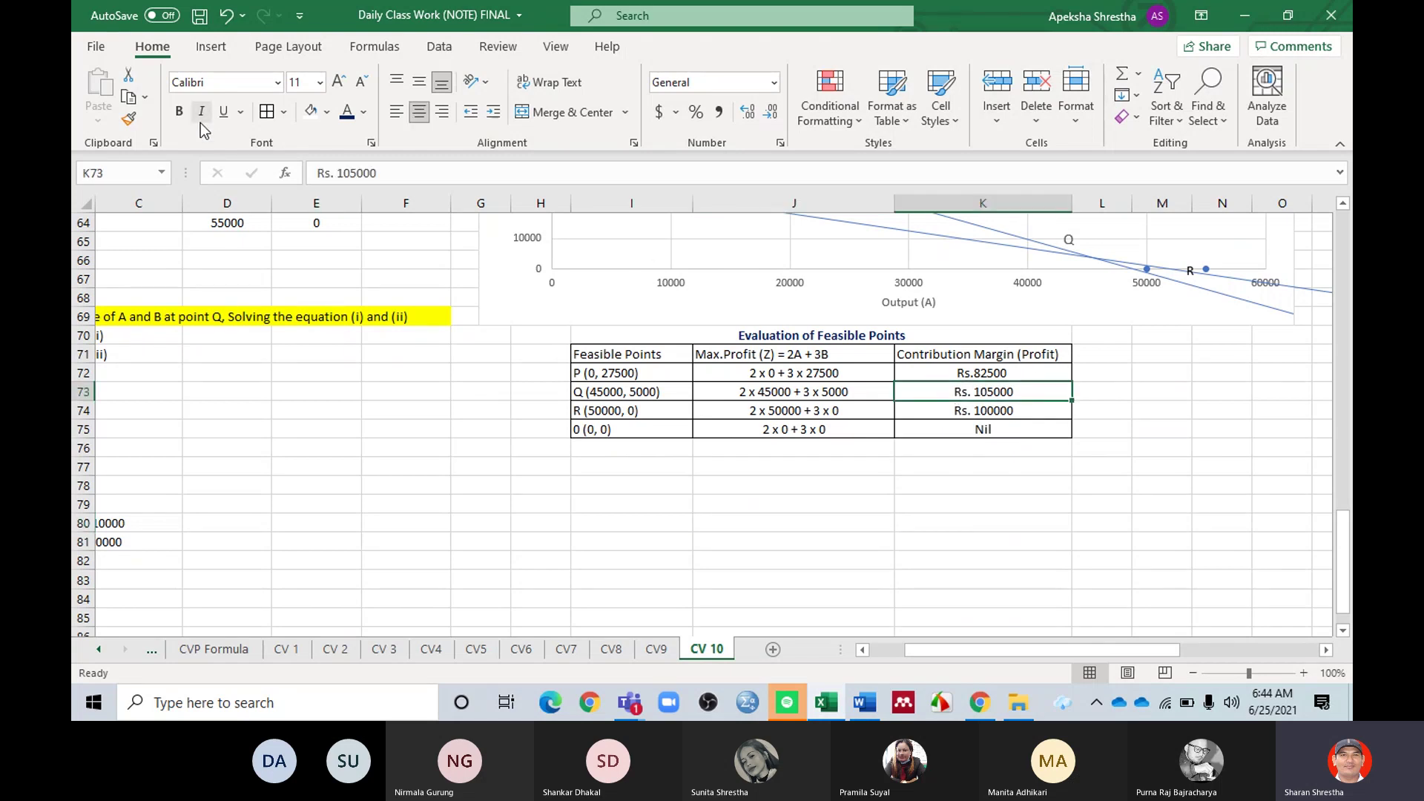
click(179, 112)
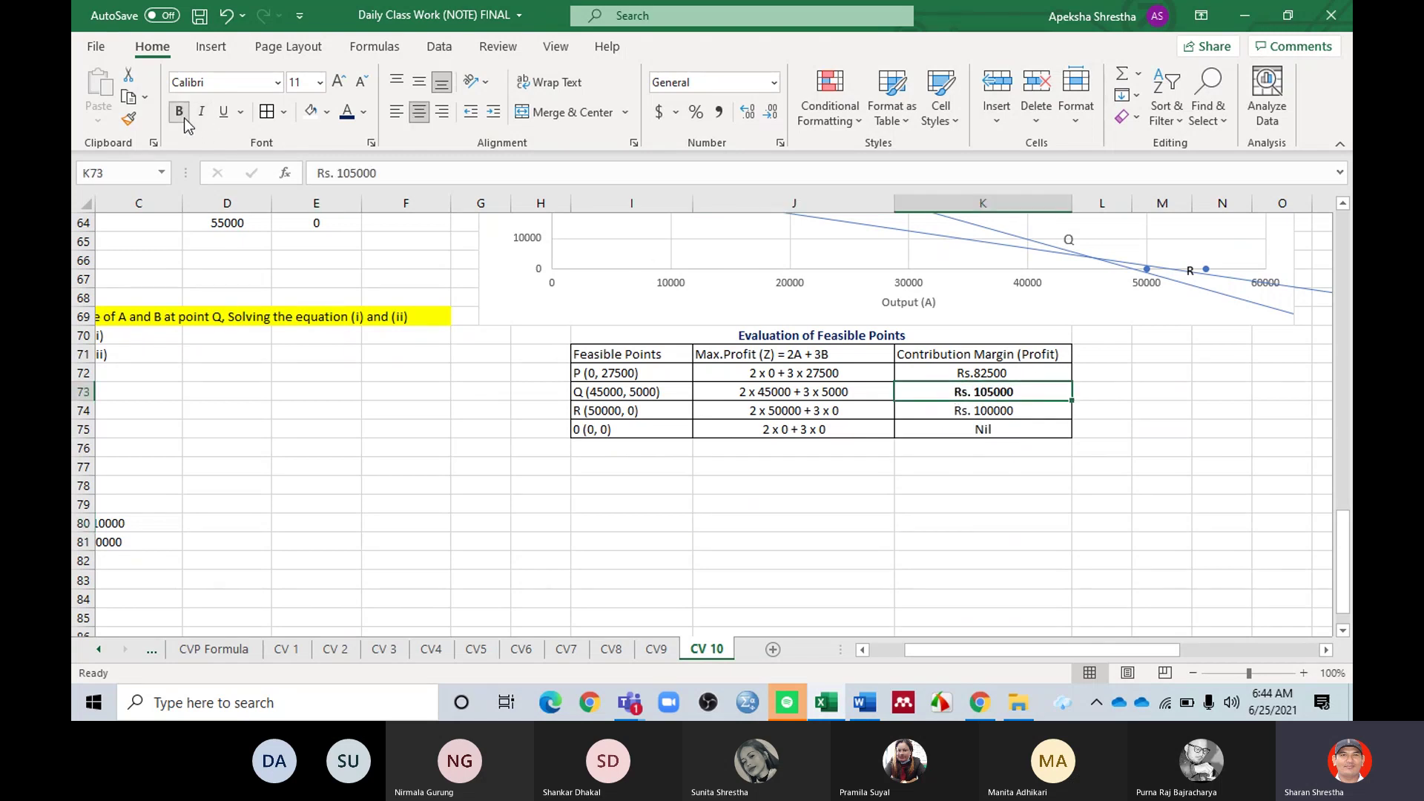
click(363, 111)
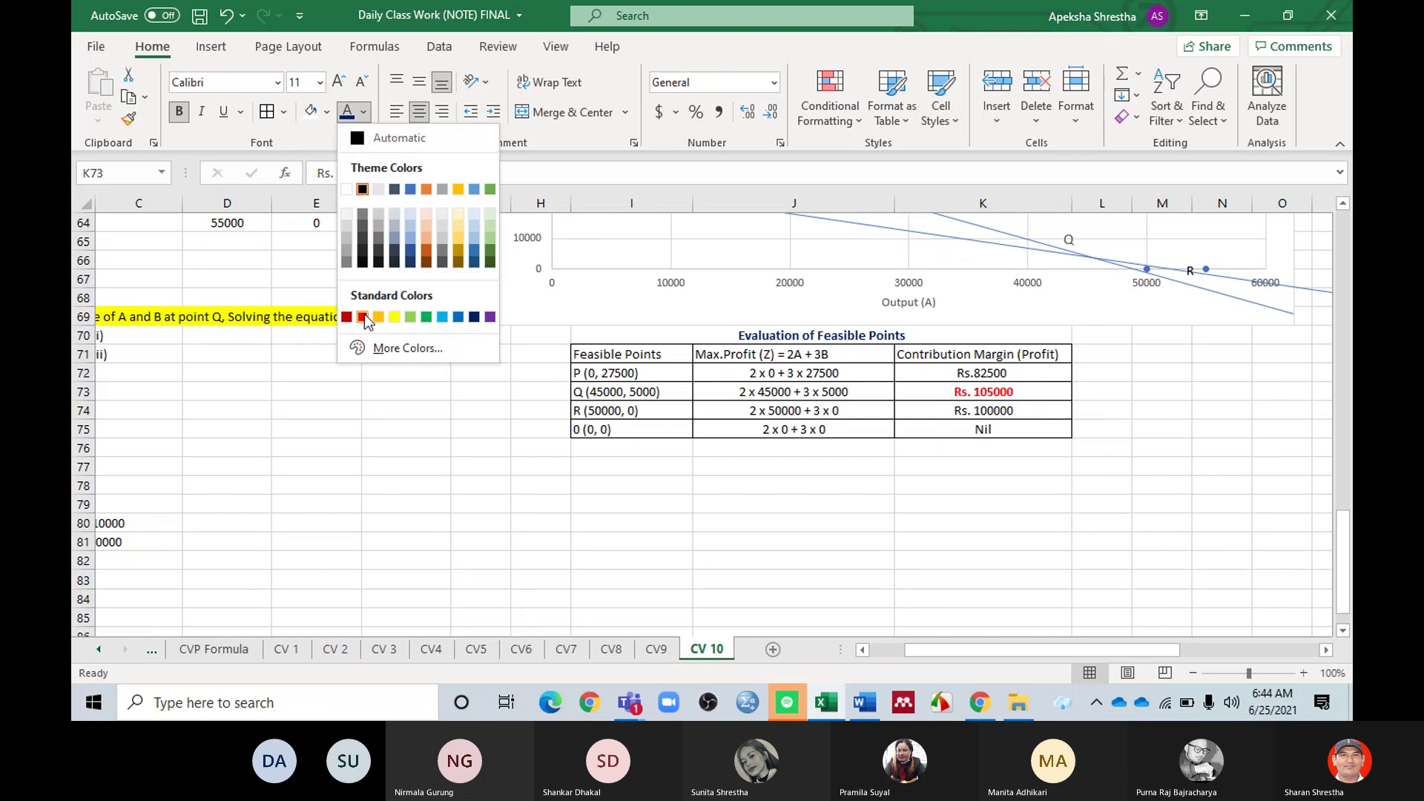
click(459, 319)
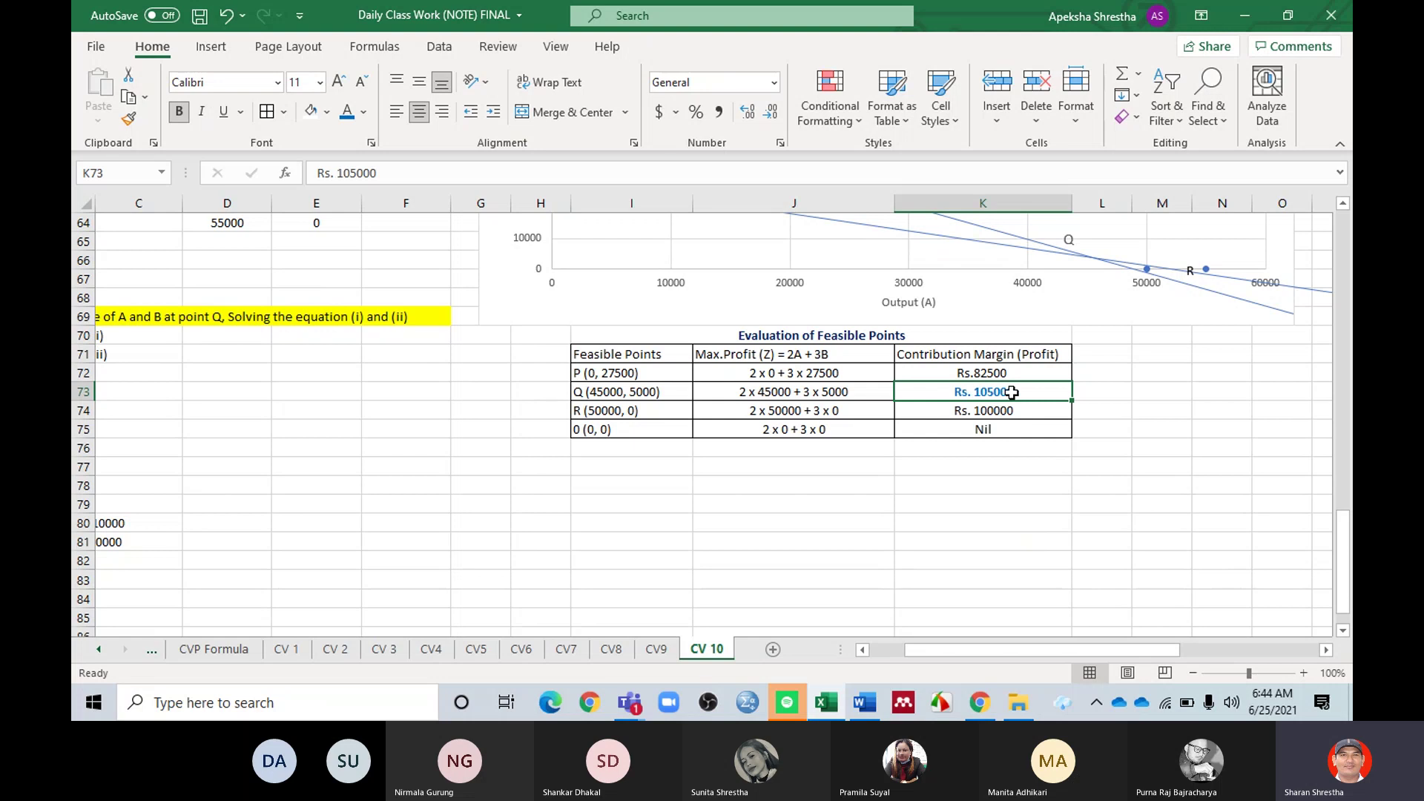
Step: Apply the same blue font color and bold to the point Q label in cell I73
click(638, 392)
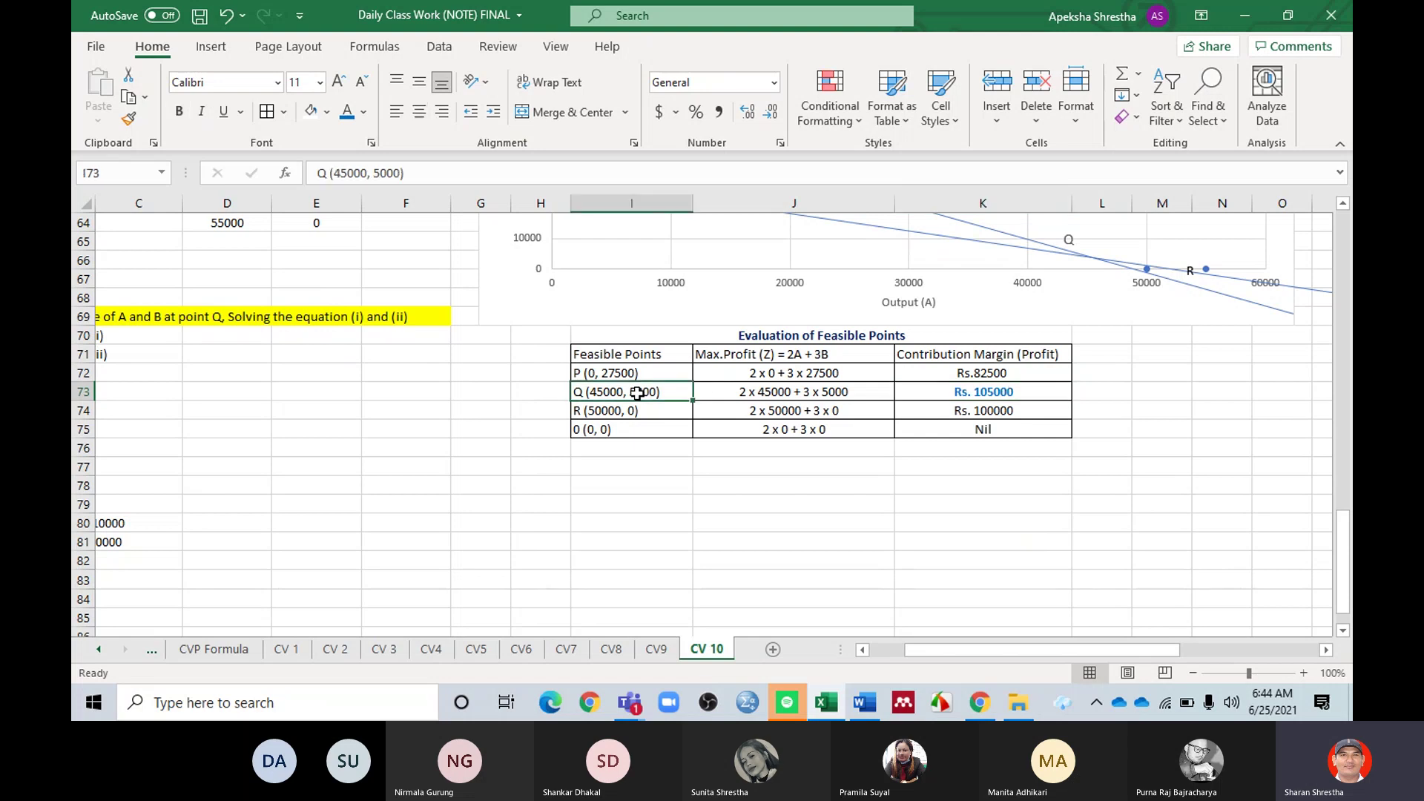
click(346, 111)
click(176, 113)
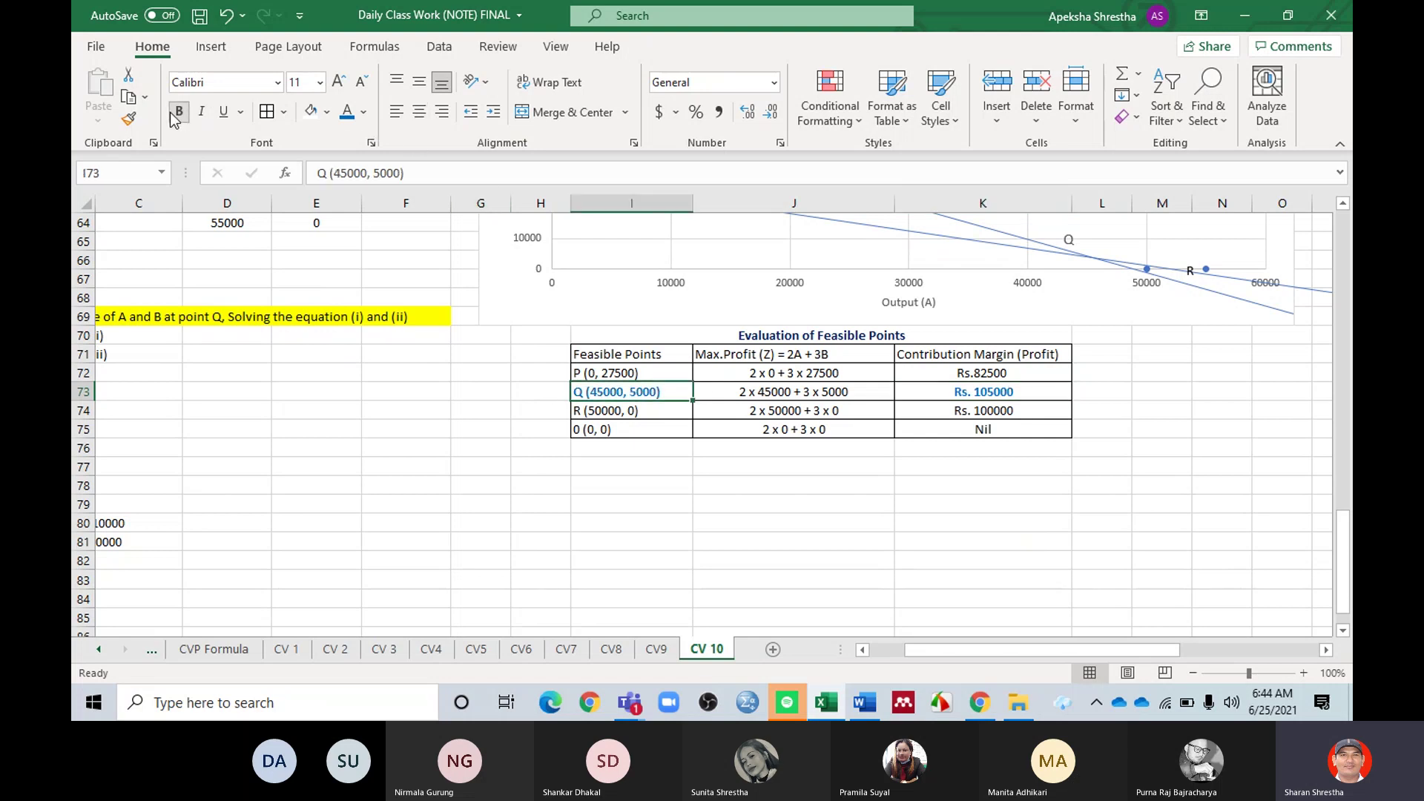
Step: Format only the letter Q in cell I73 as bold black text
double_click(579, 393)
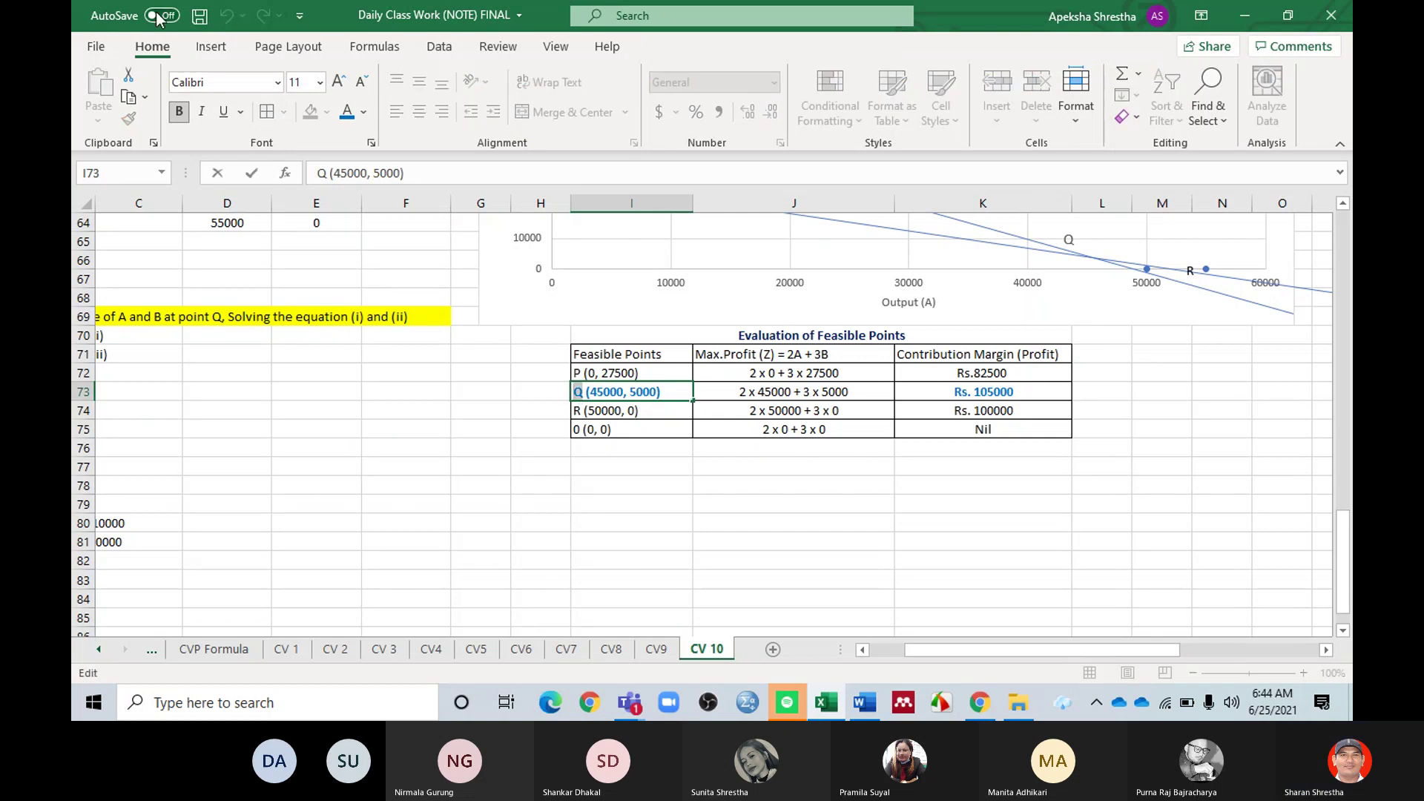
click(178, 113)
click(752, 503)
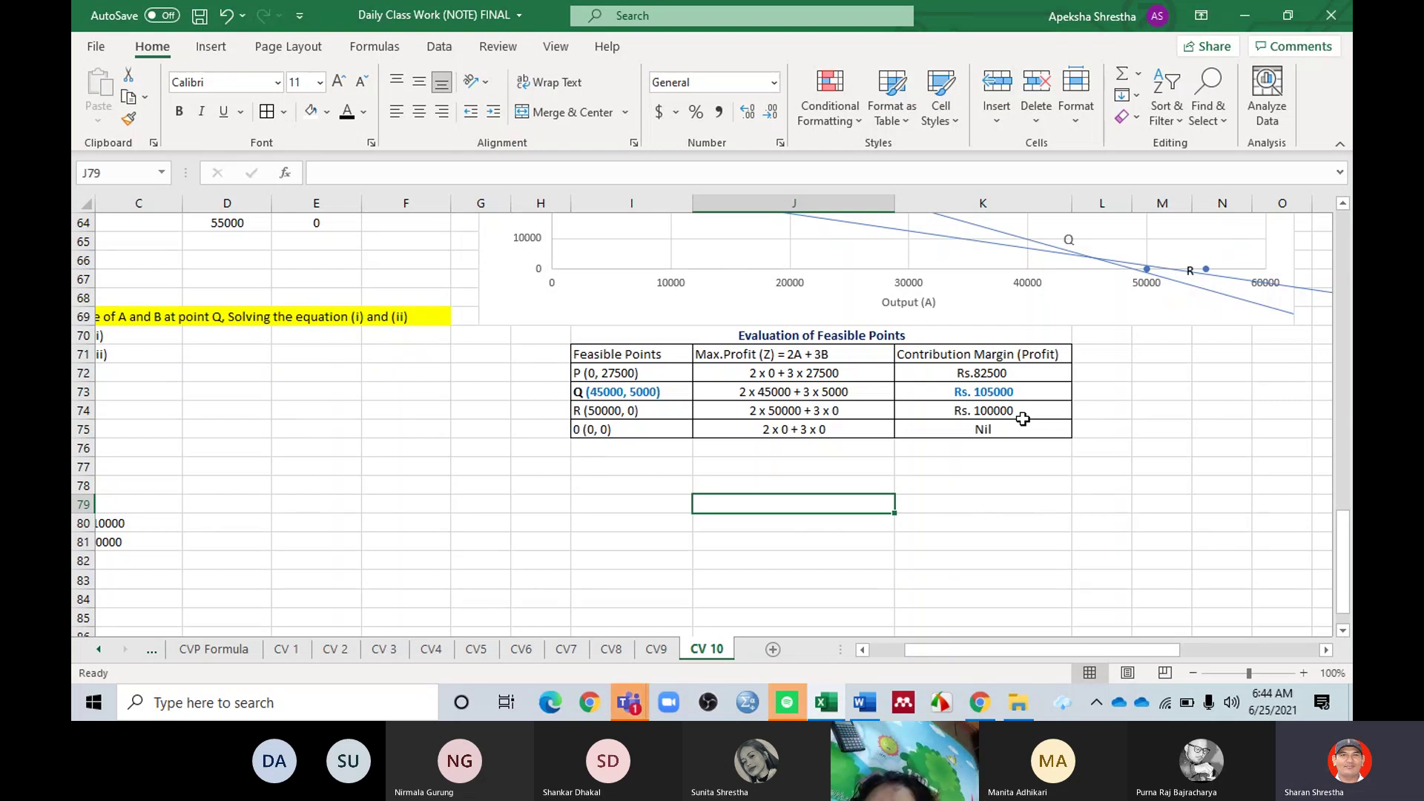
Step: Switch to the Teams meeting window to check on the class, and return to the Excel workbook
key(alt+Tab)
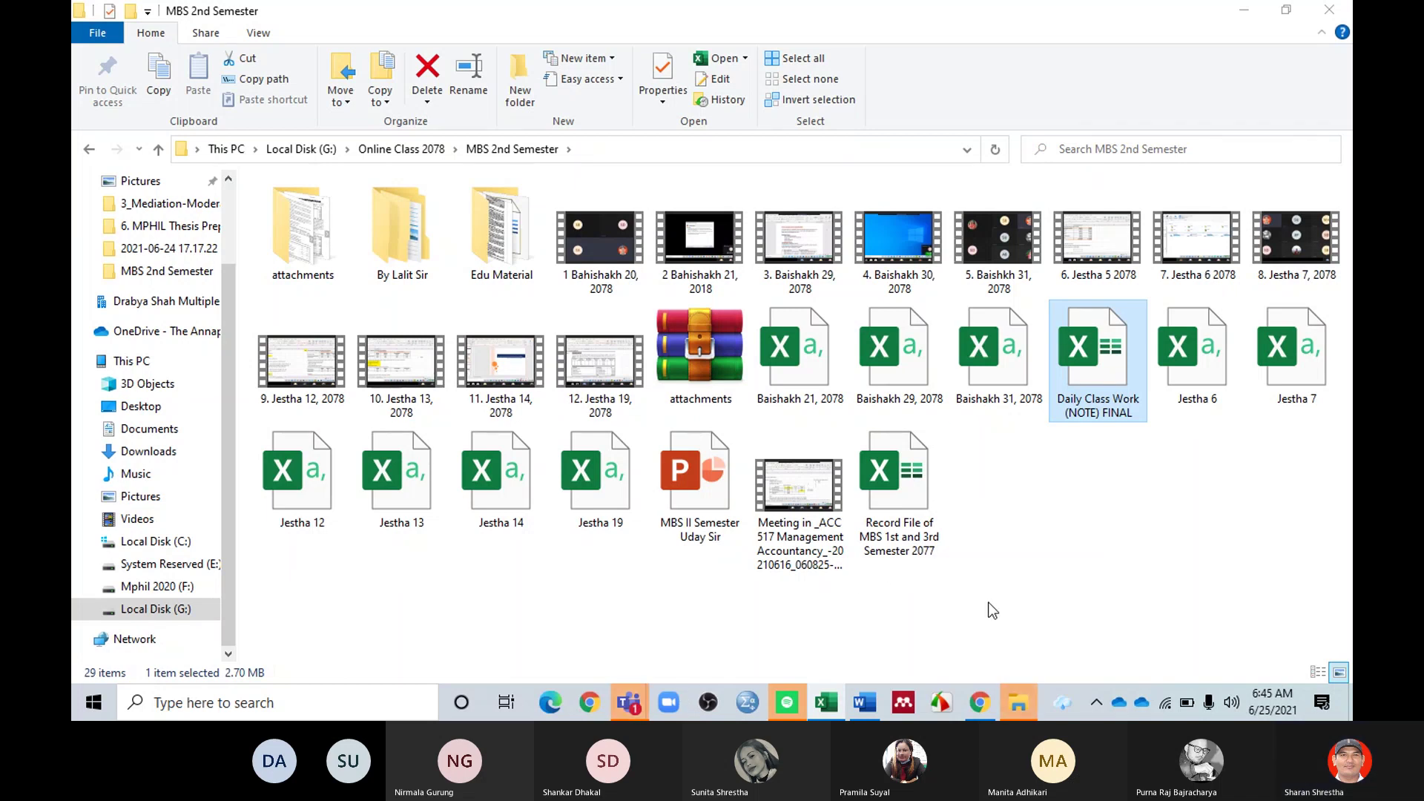
mouse_move(630, 704)
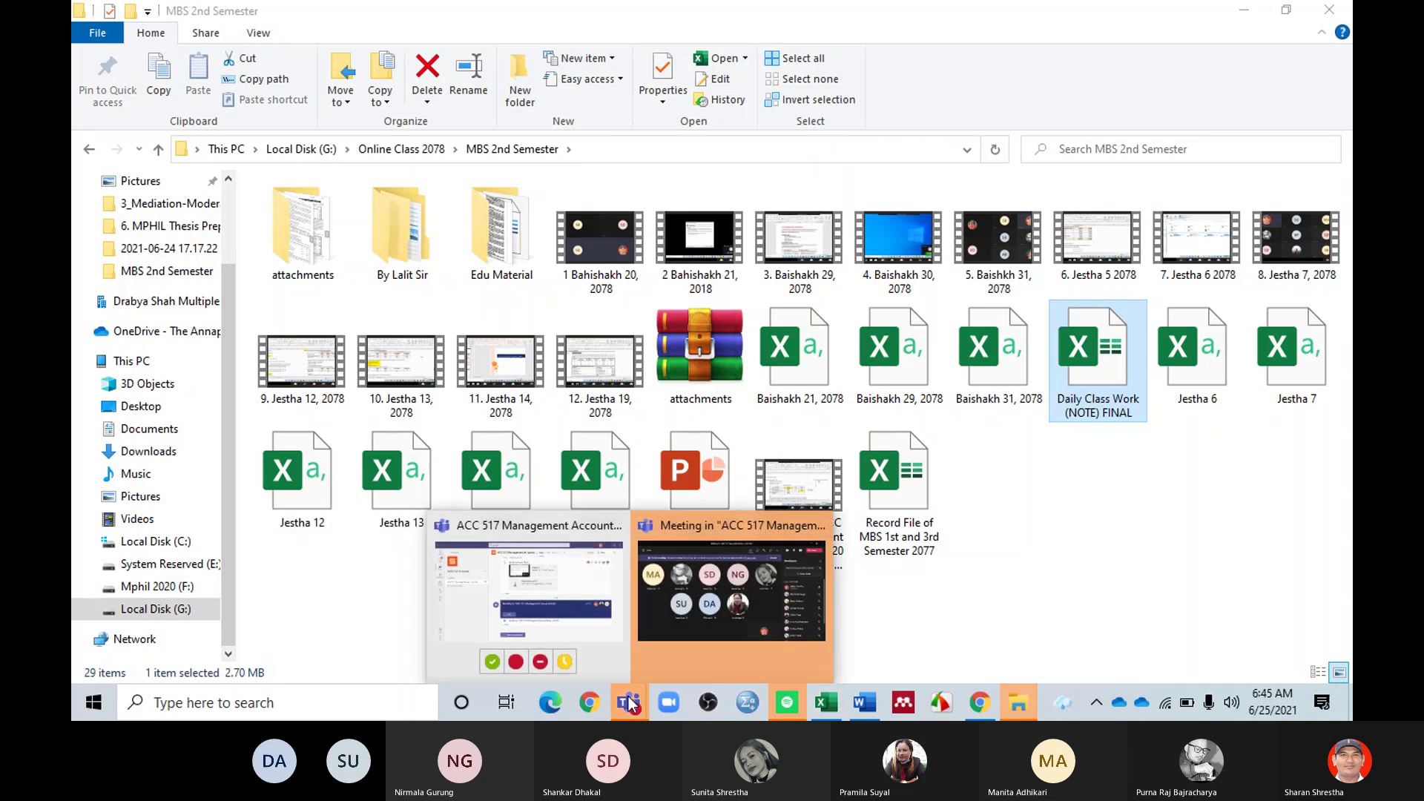
click(741, 632)
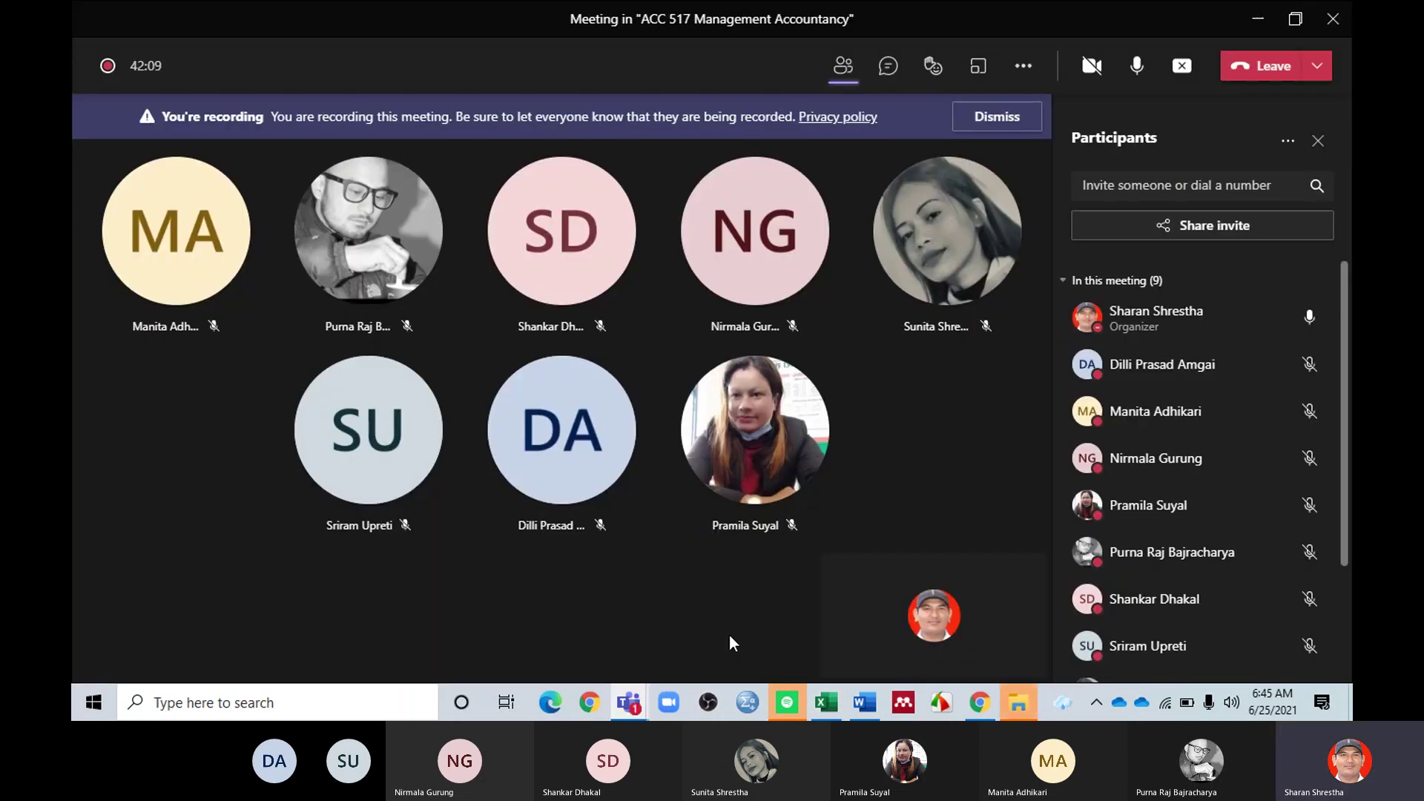
click(831, 700)
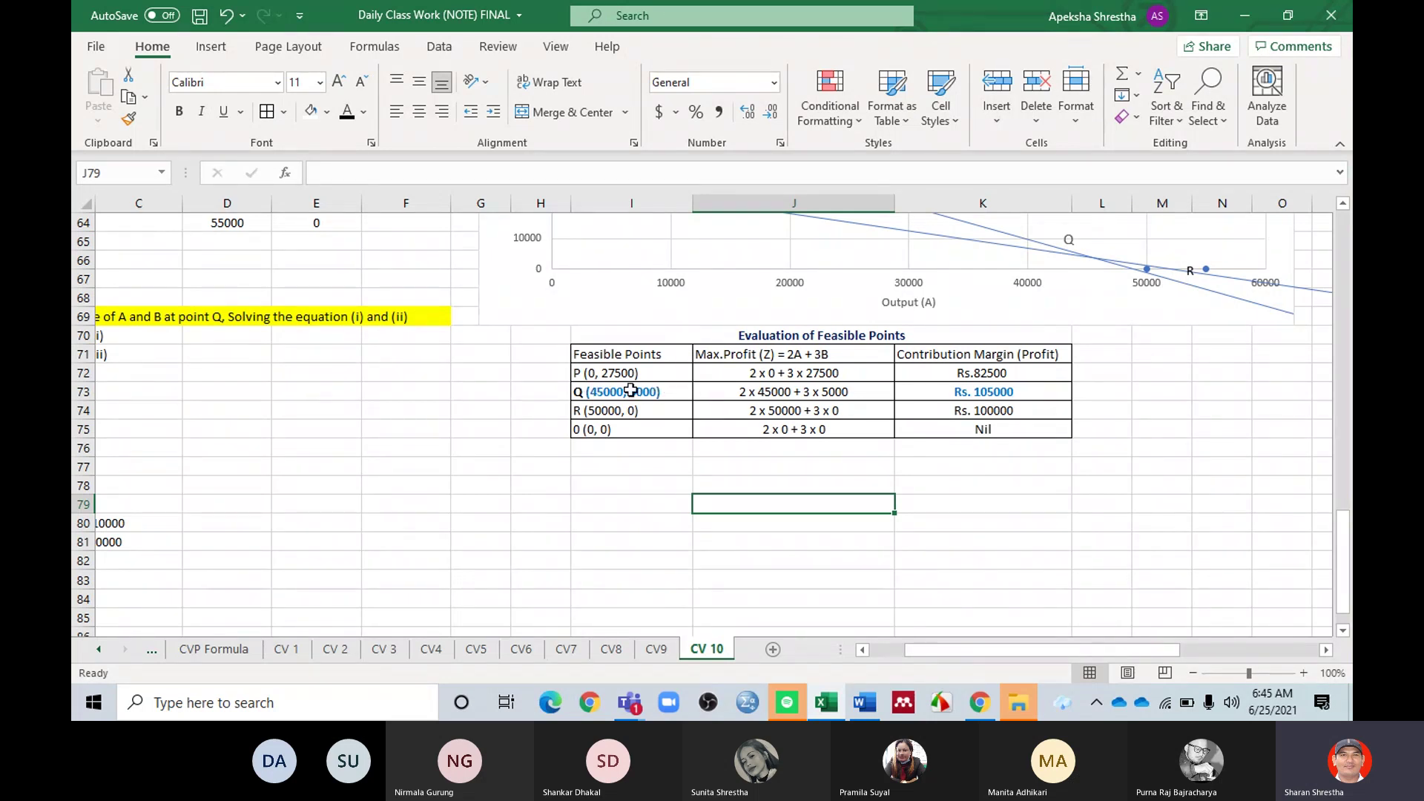
Step: Enter "Decision: In order to maximize profit, 45000 units of A and 5000 units B should be producted." in cell I77
scroll(652, 399, up, 11)
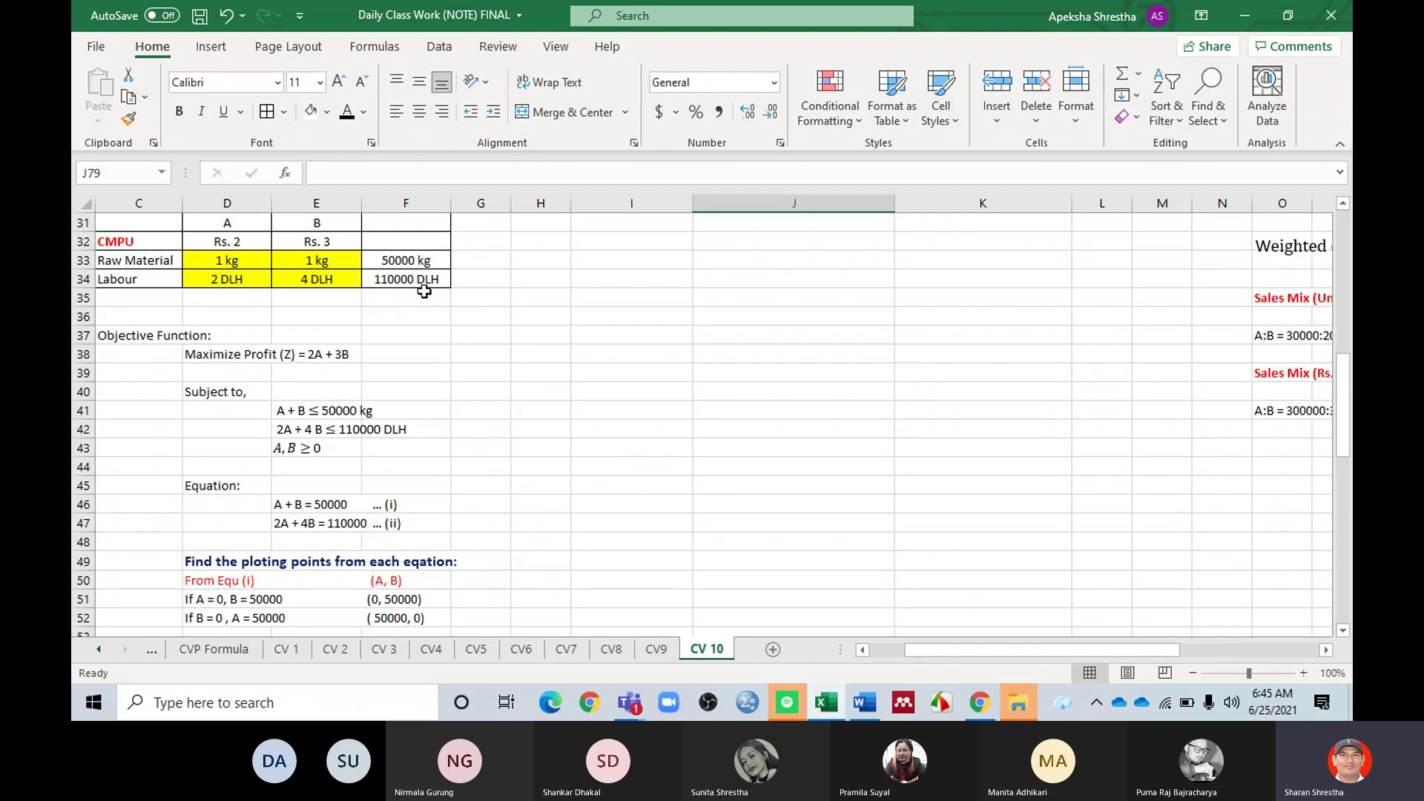
scroll(750, 381, down, 10)
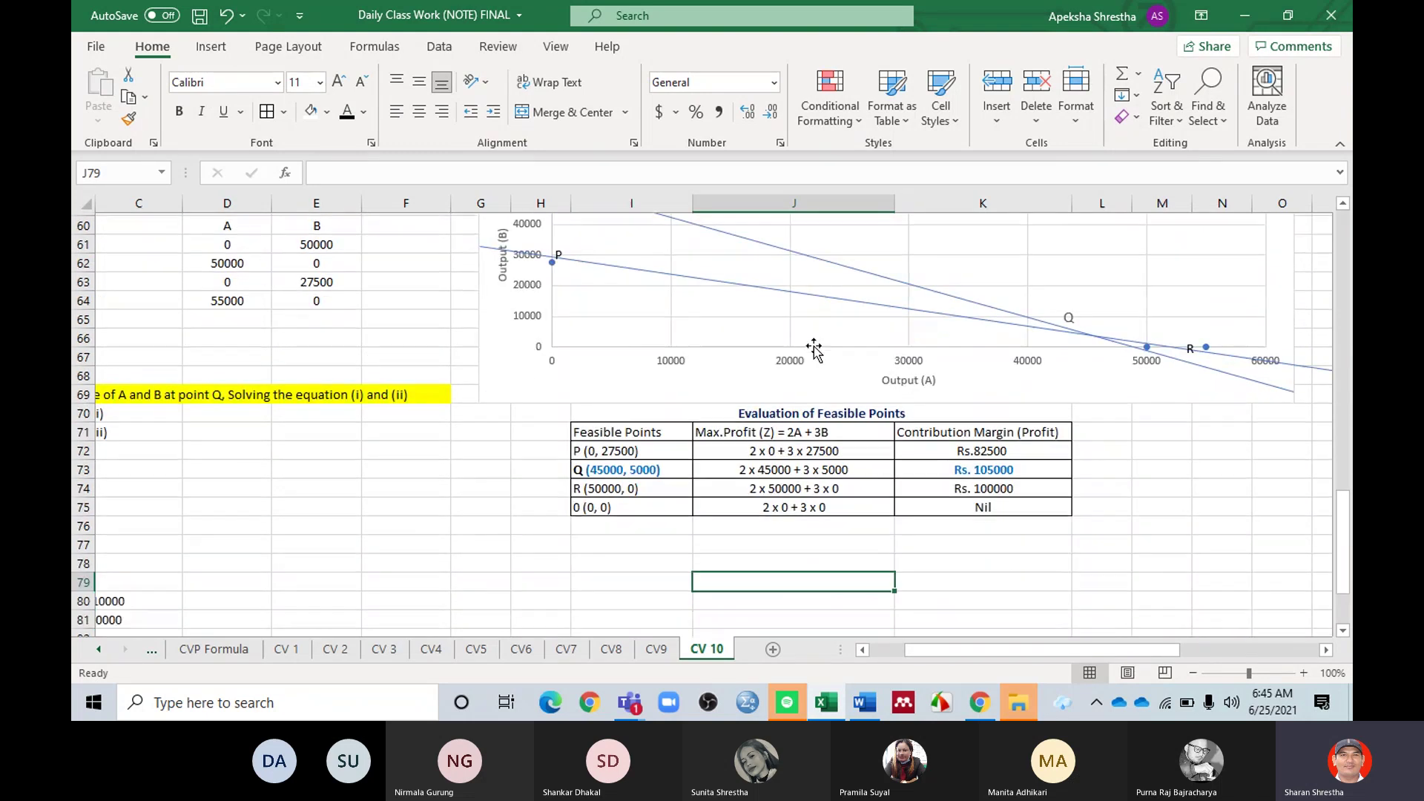
scroll(814, 348, down, 1)
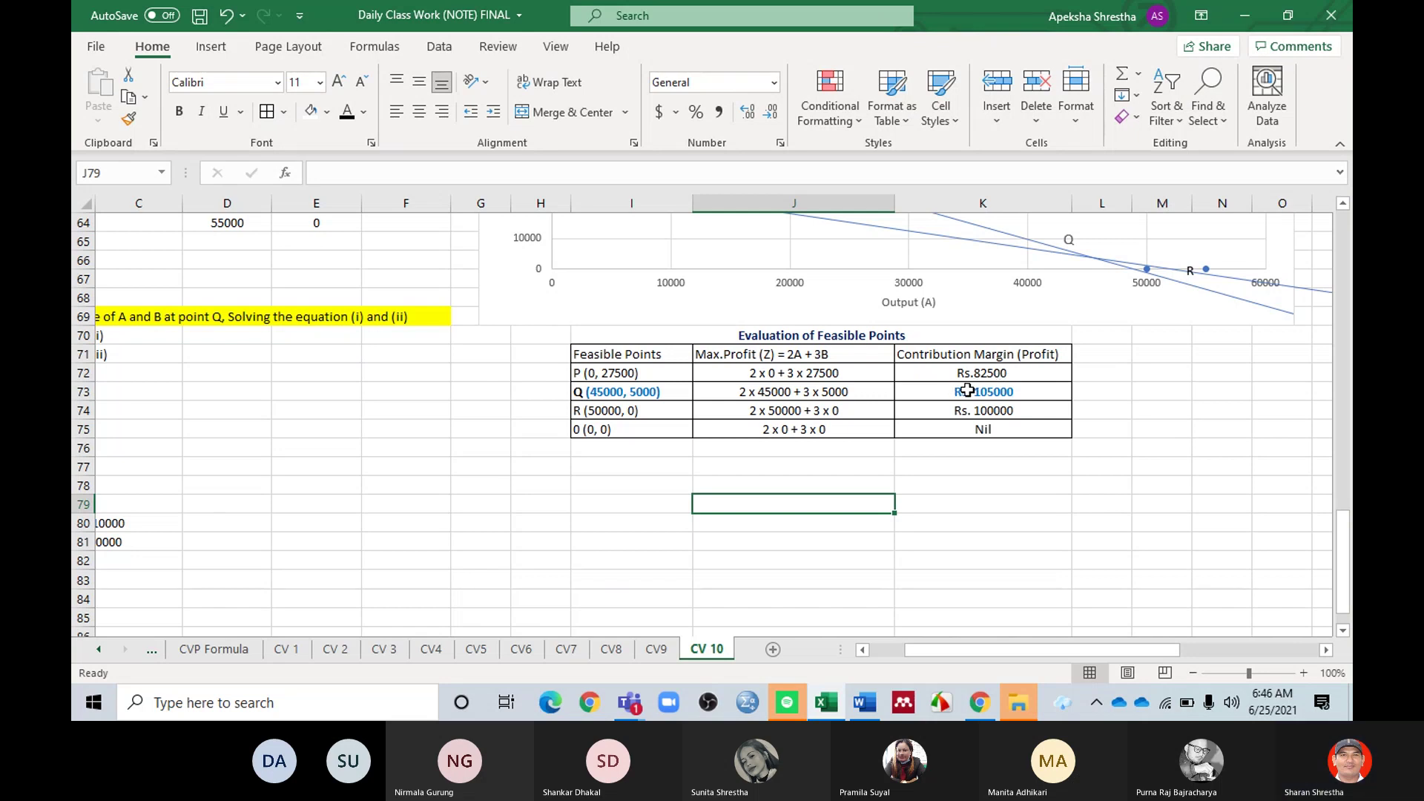
scroll(971, 386, down, 1)
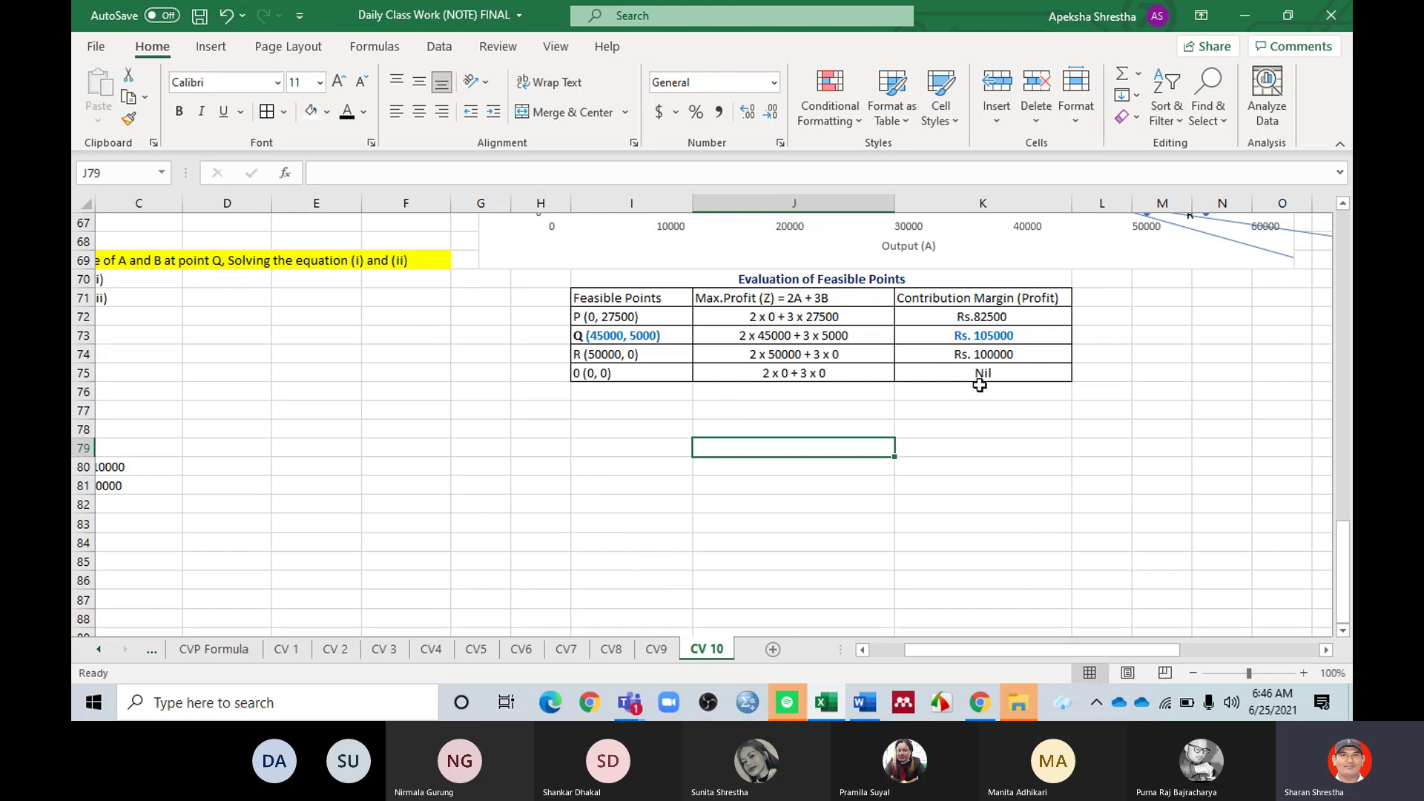
click(612, 415)
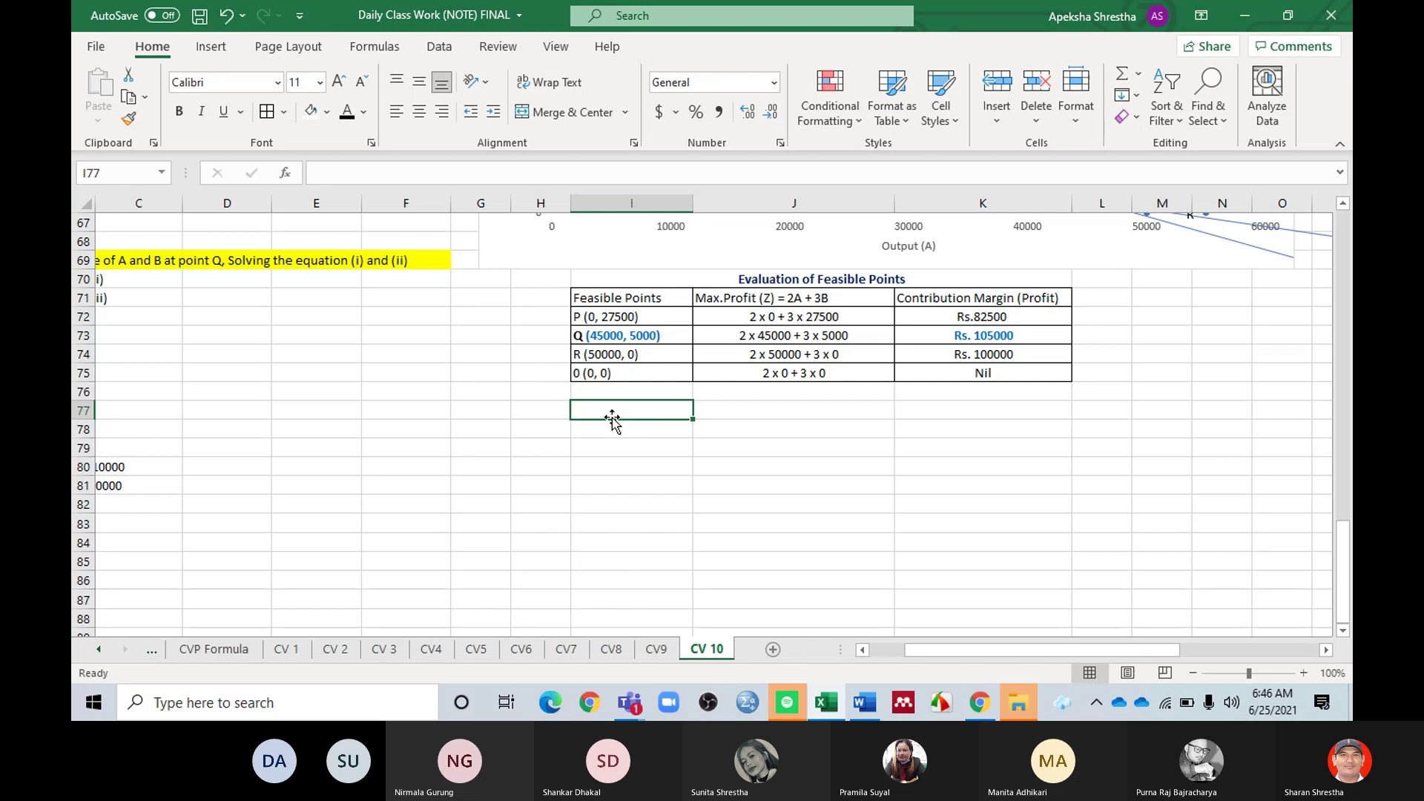
text(De )
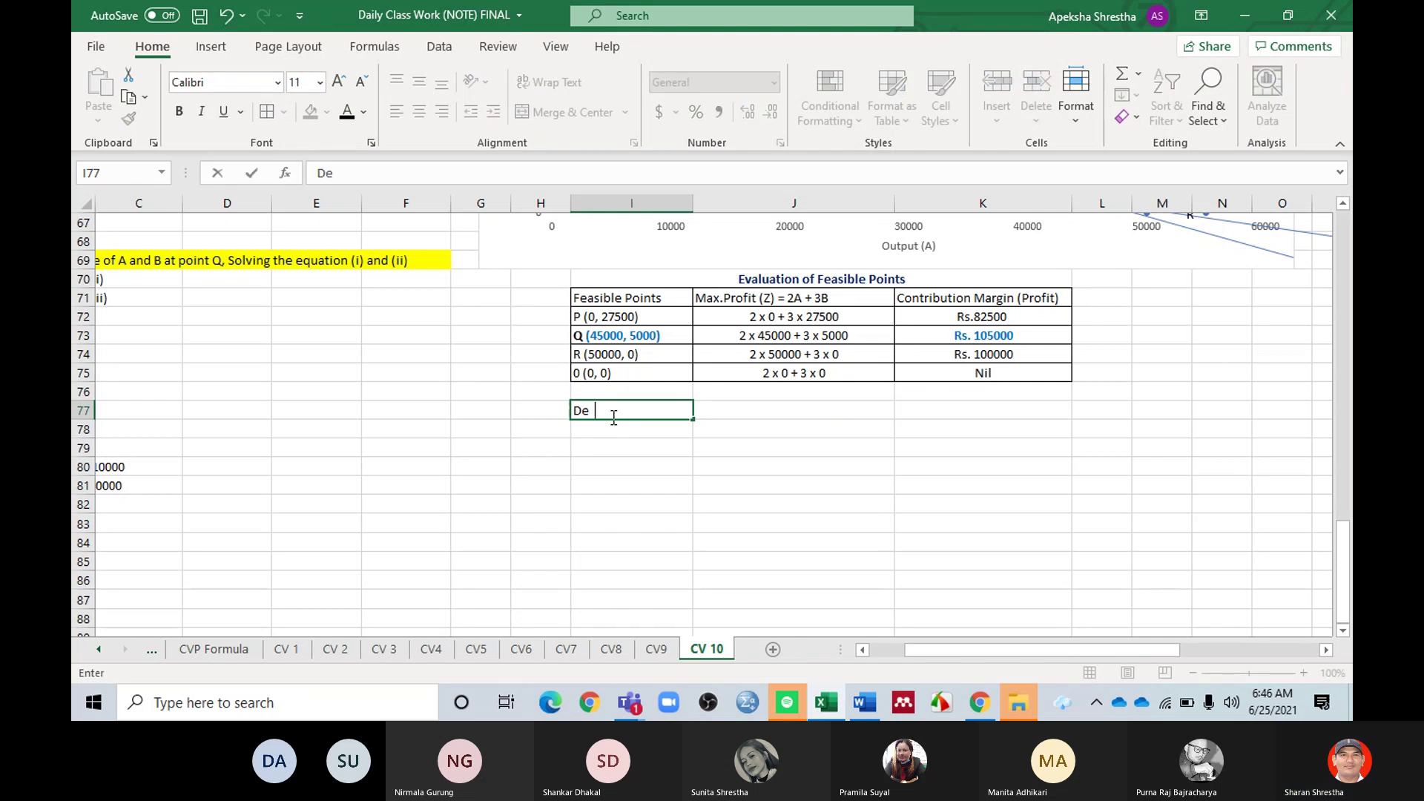
text(cision:)
text(In o)
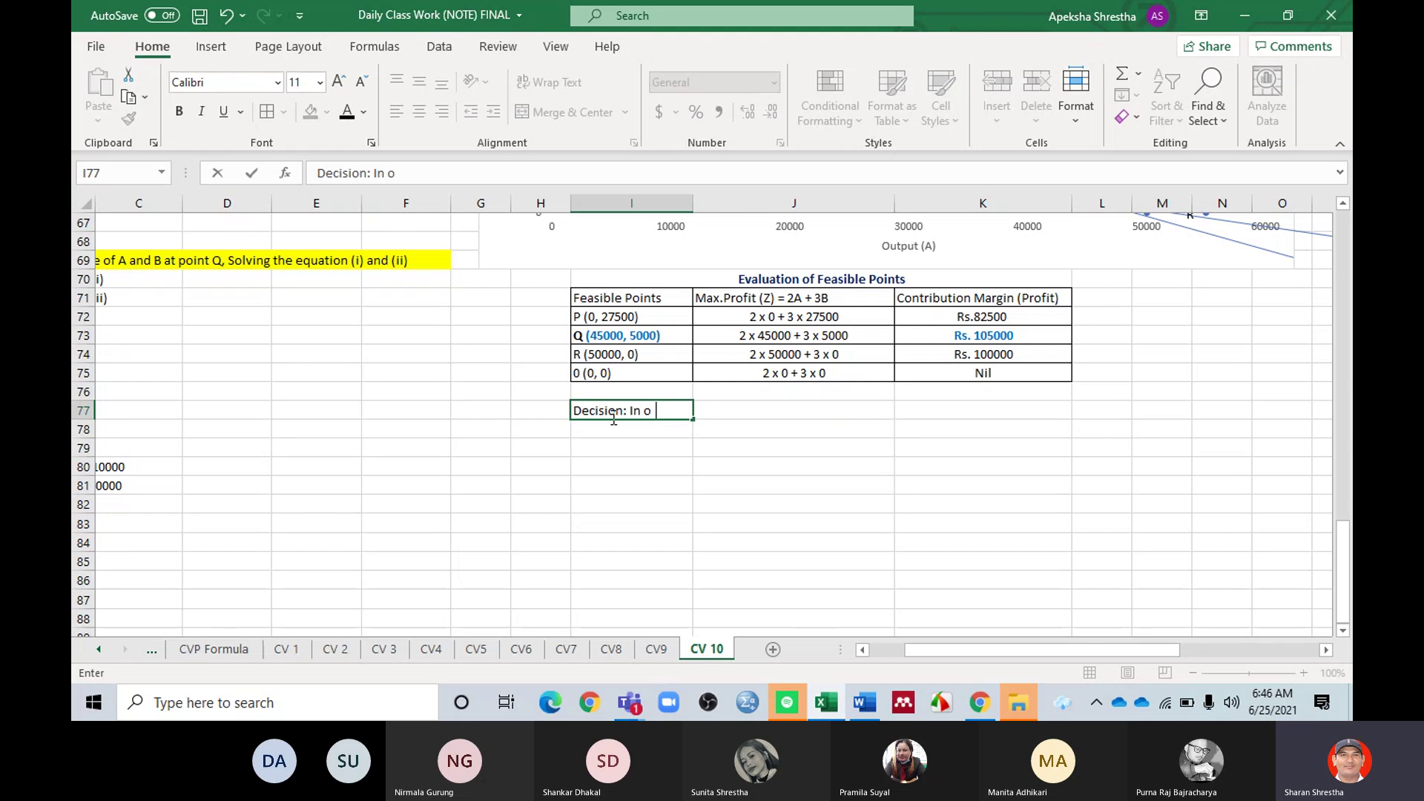
text(rder to maximi)
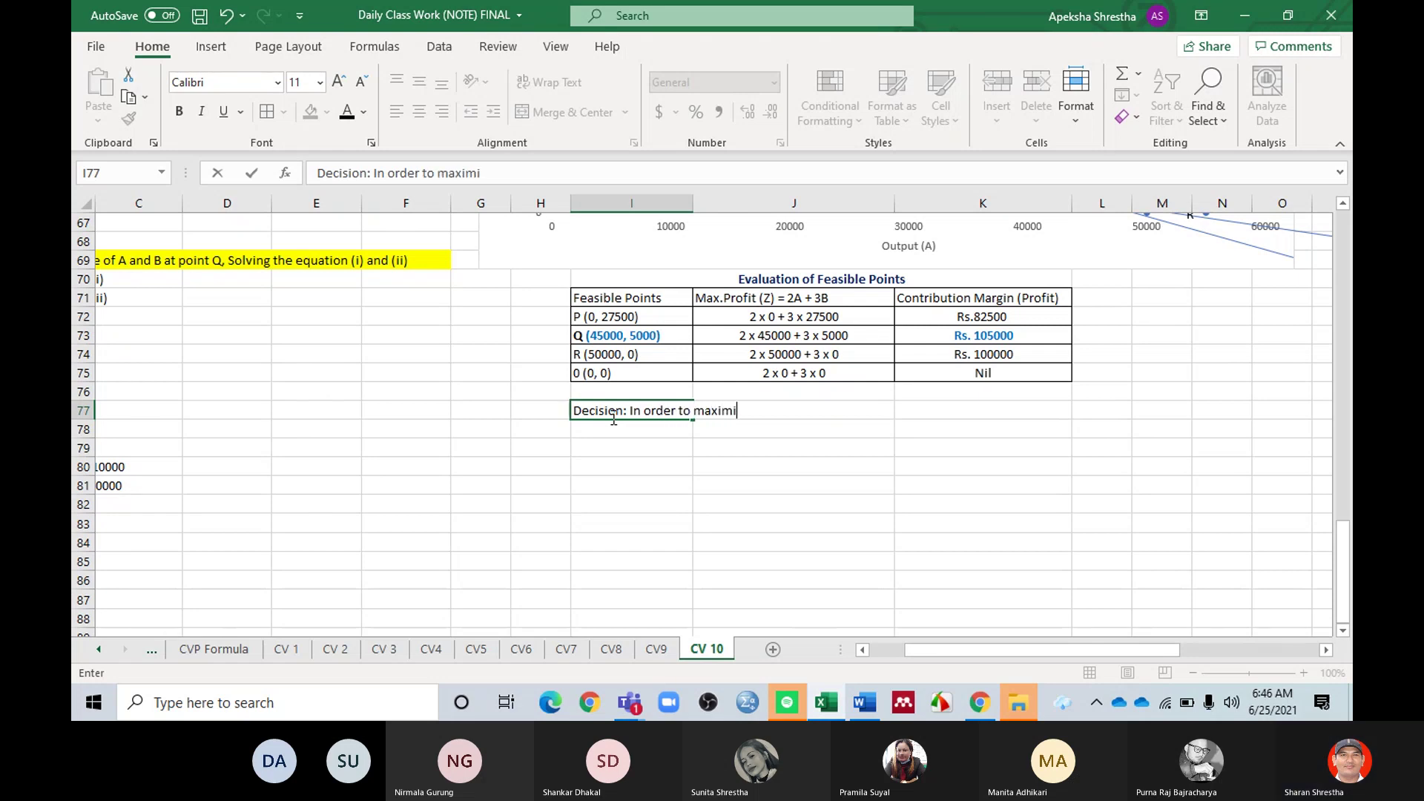
text(ze profit)
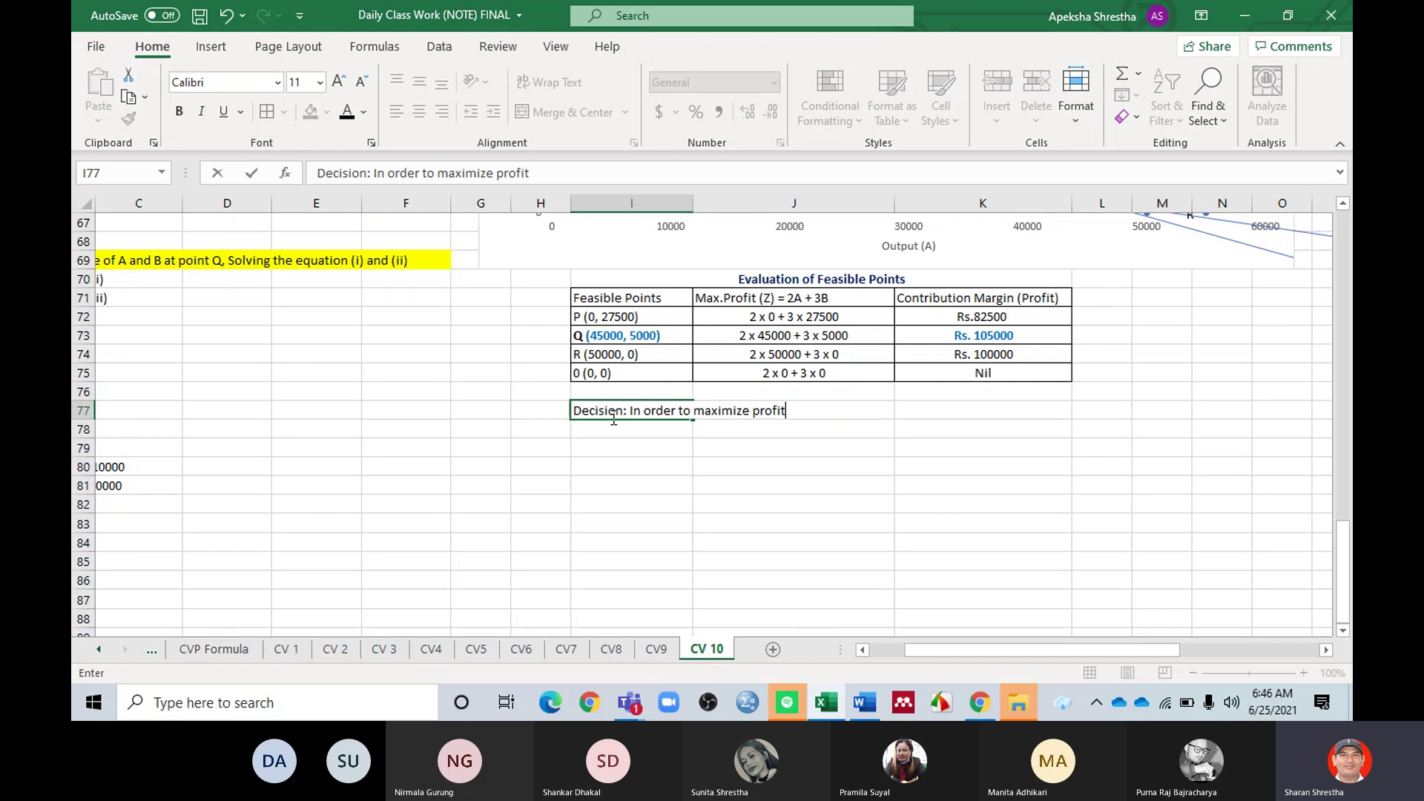
text(, 45000 units of )
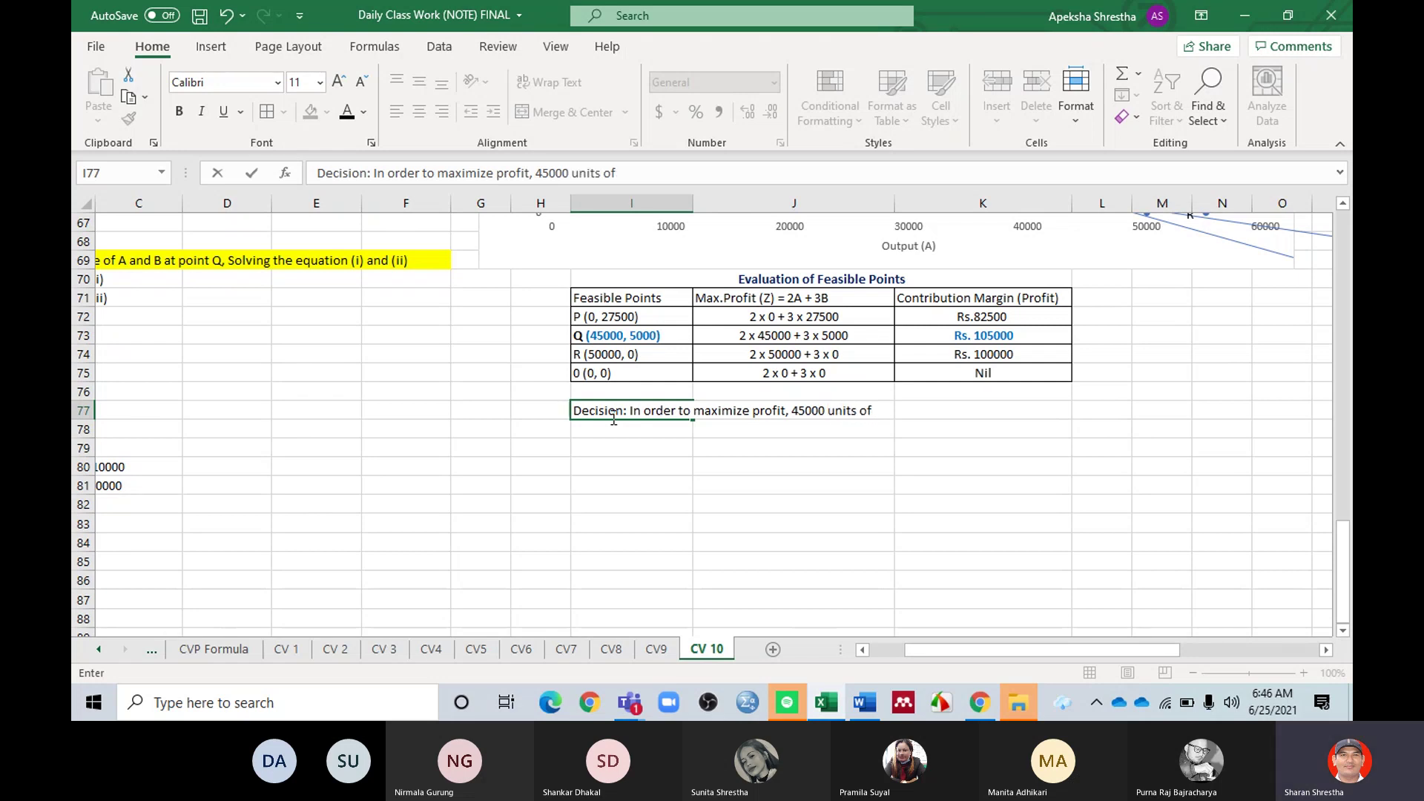
text(A and 5000 units B)
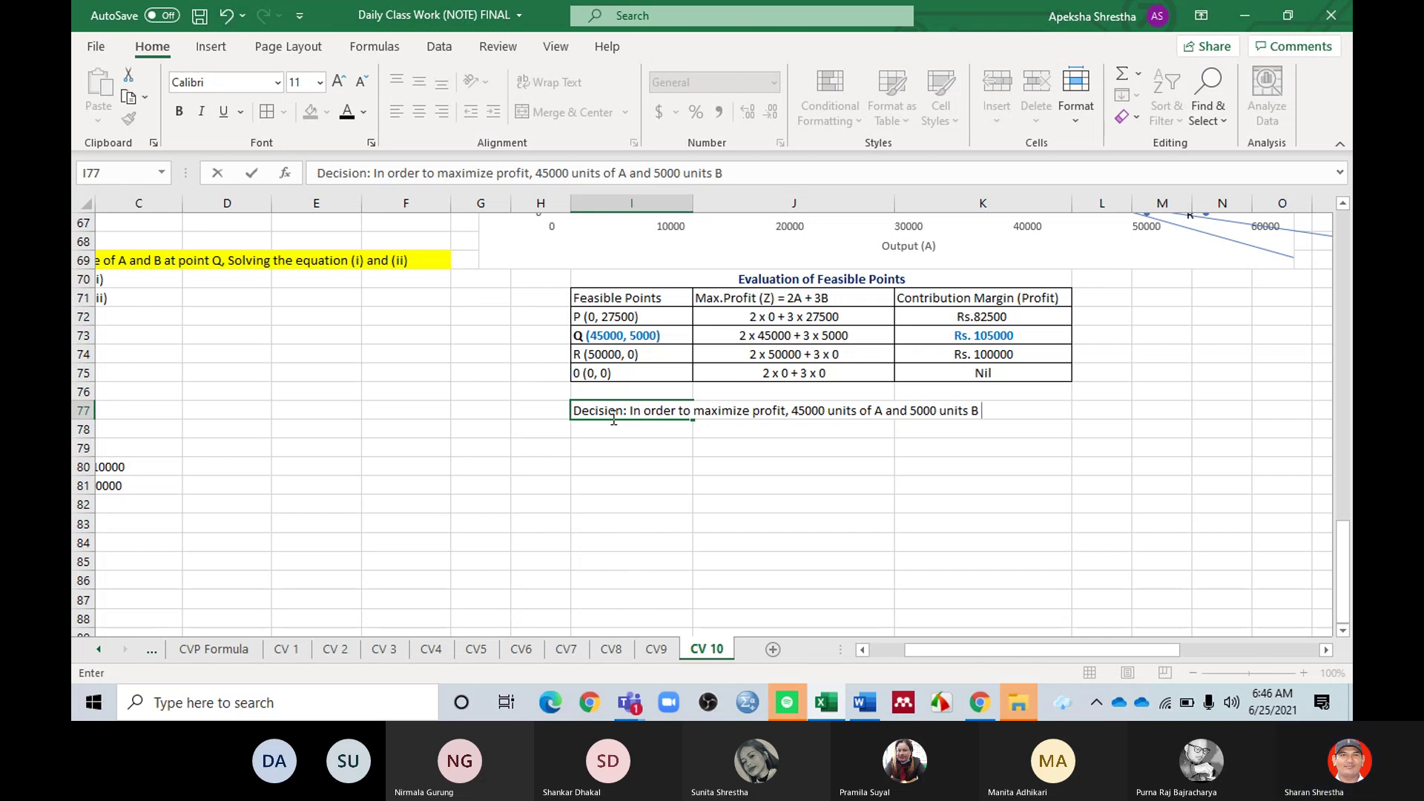
text( shoud)
key(BackSpace)
text(ld be )
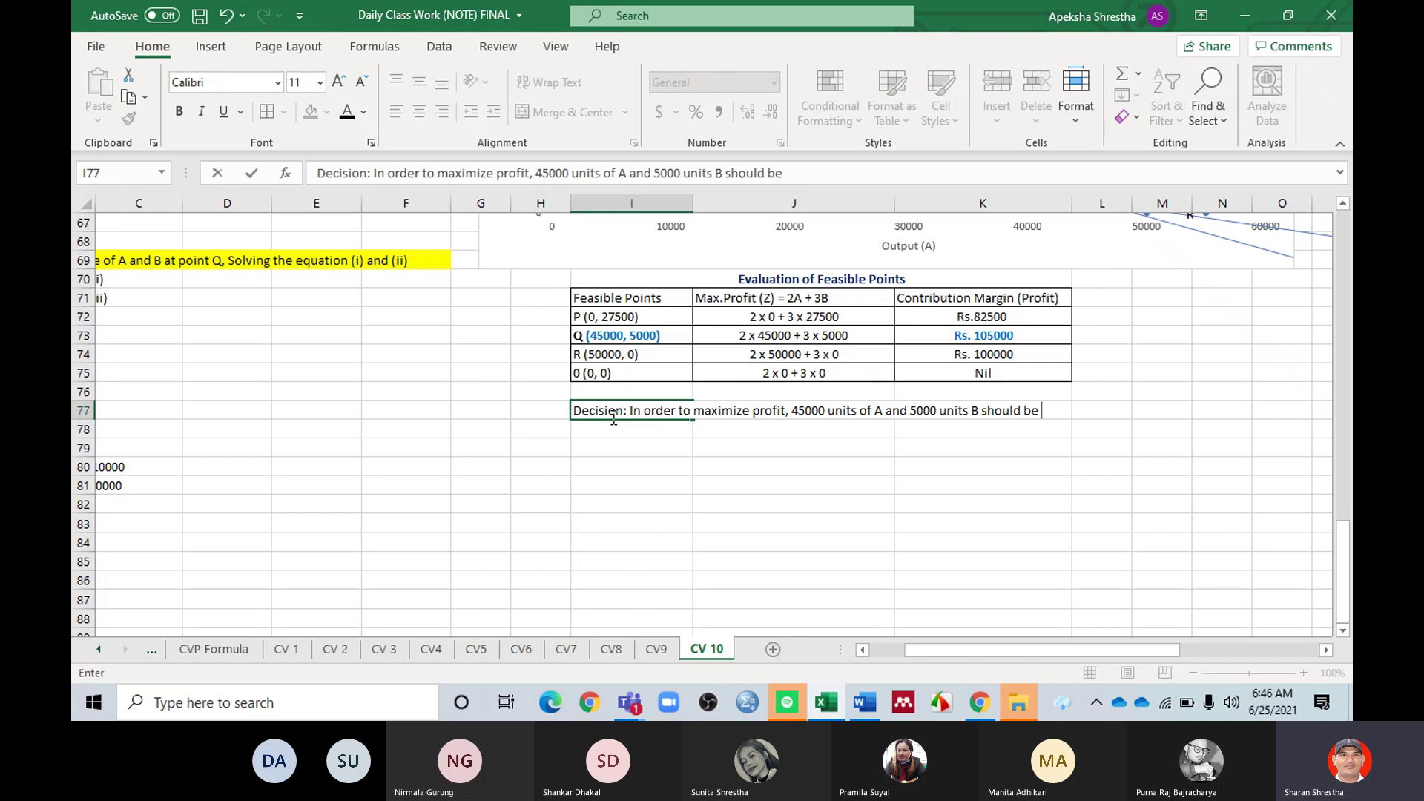
text(producted.)
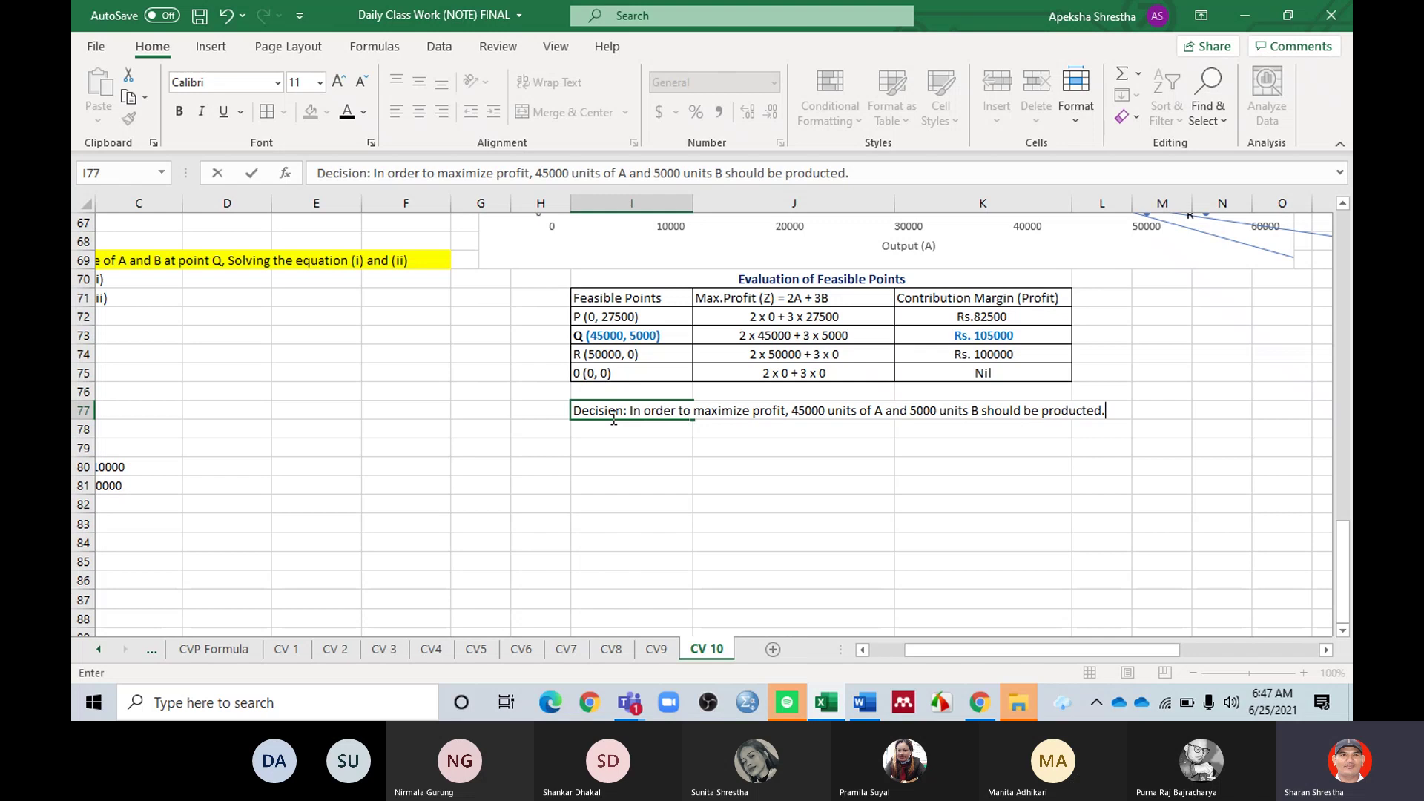
key(Return)
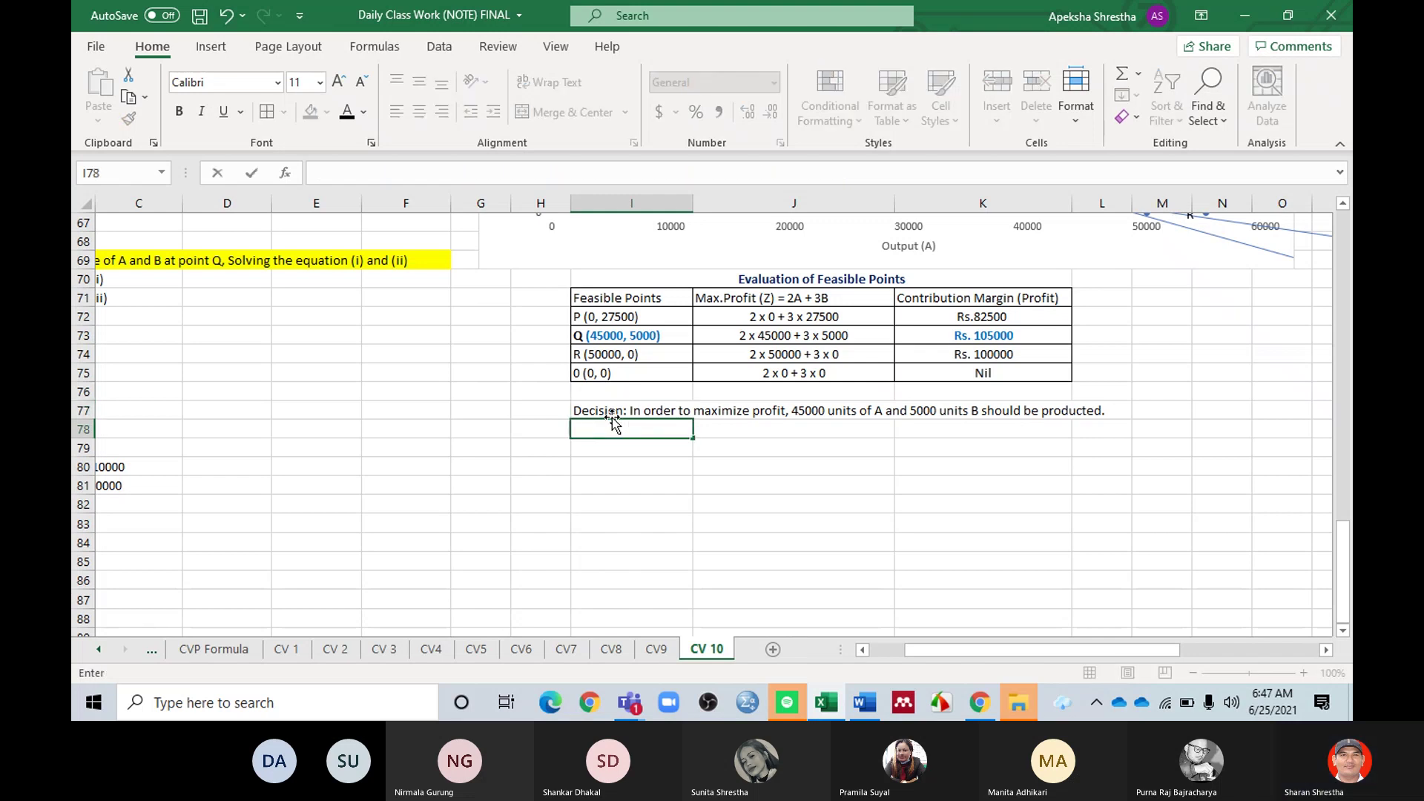
Step: Write the indented sentence "The maximum CM or Profit will be Rs. 105000 at this sales mix." in cell I78
text(The maximu)
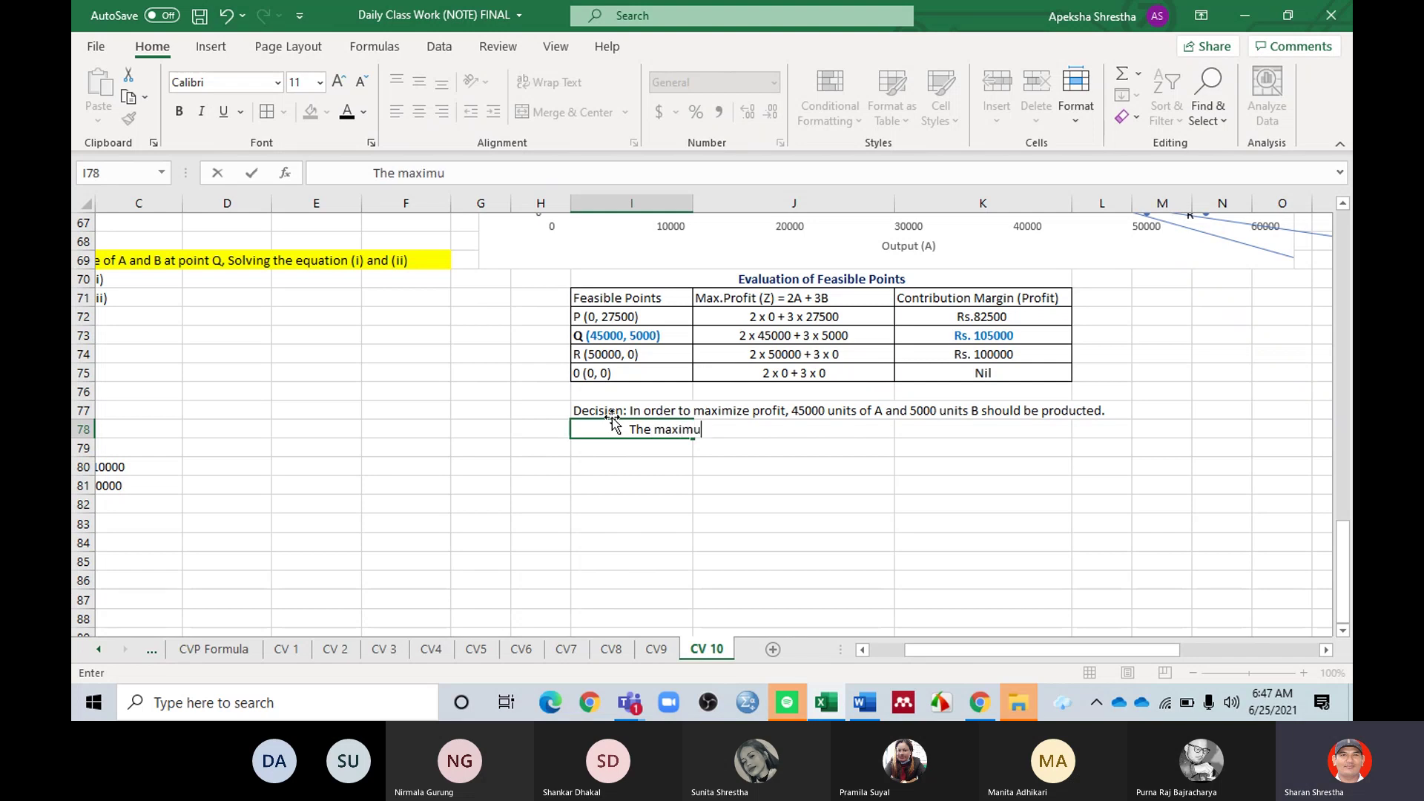
text(m)
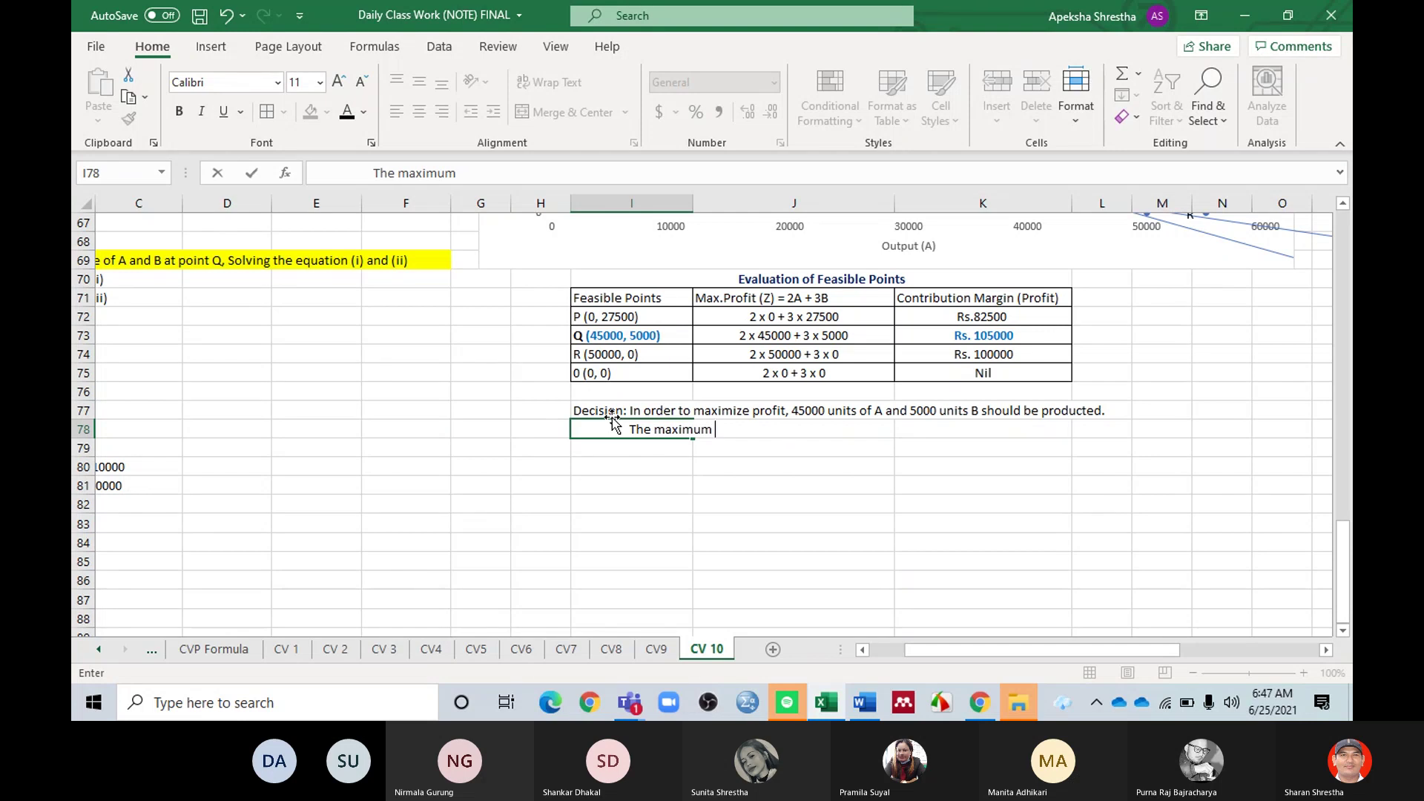
text( CM)
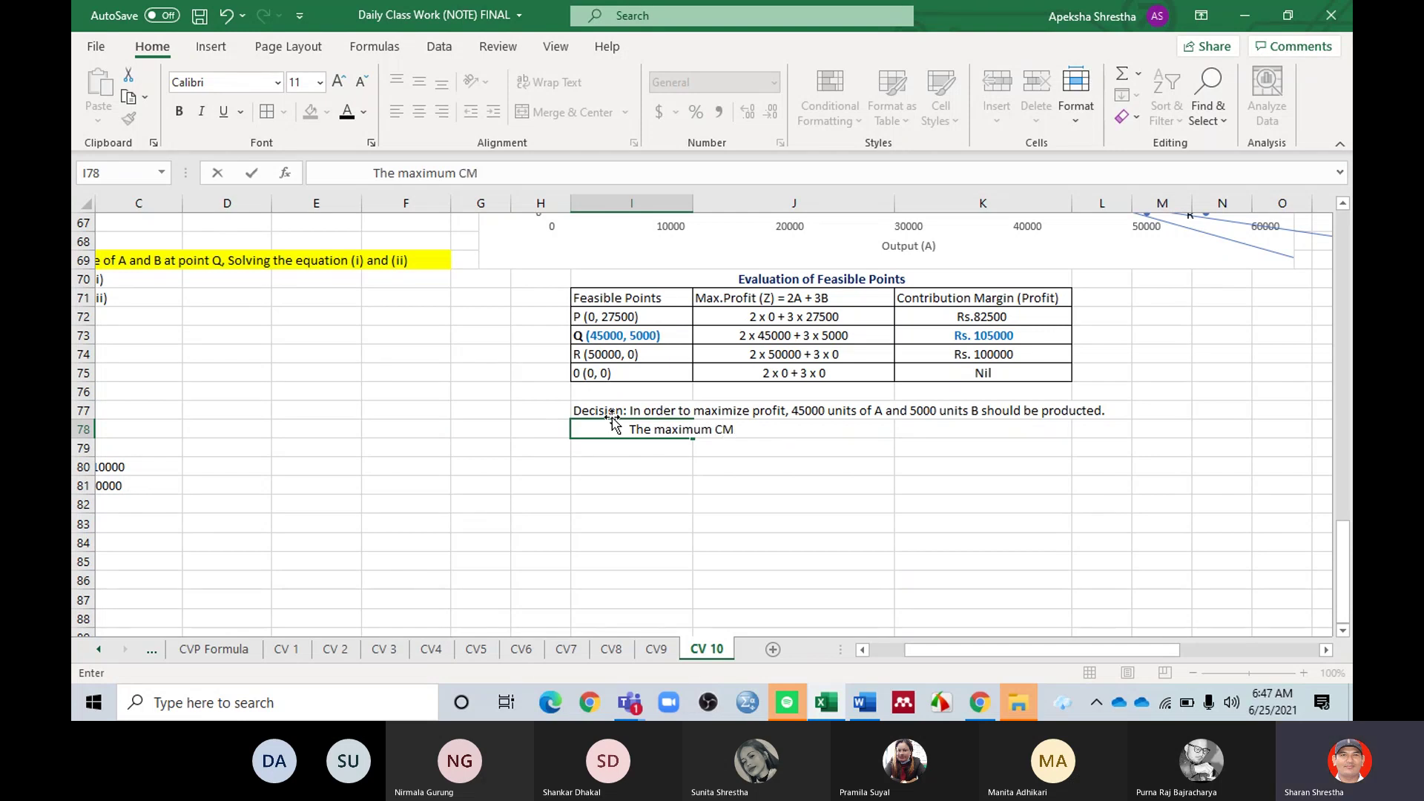
text( or Profit)
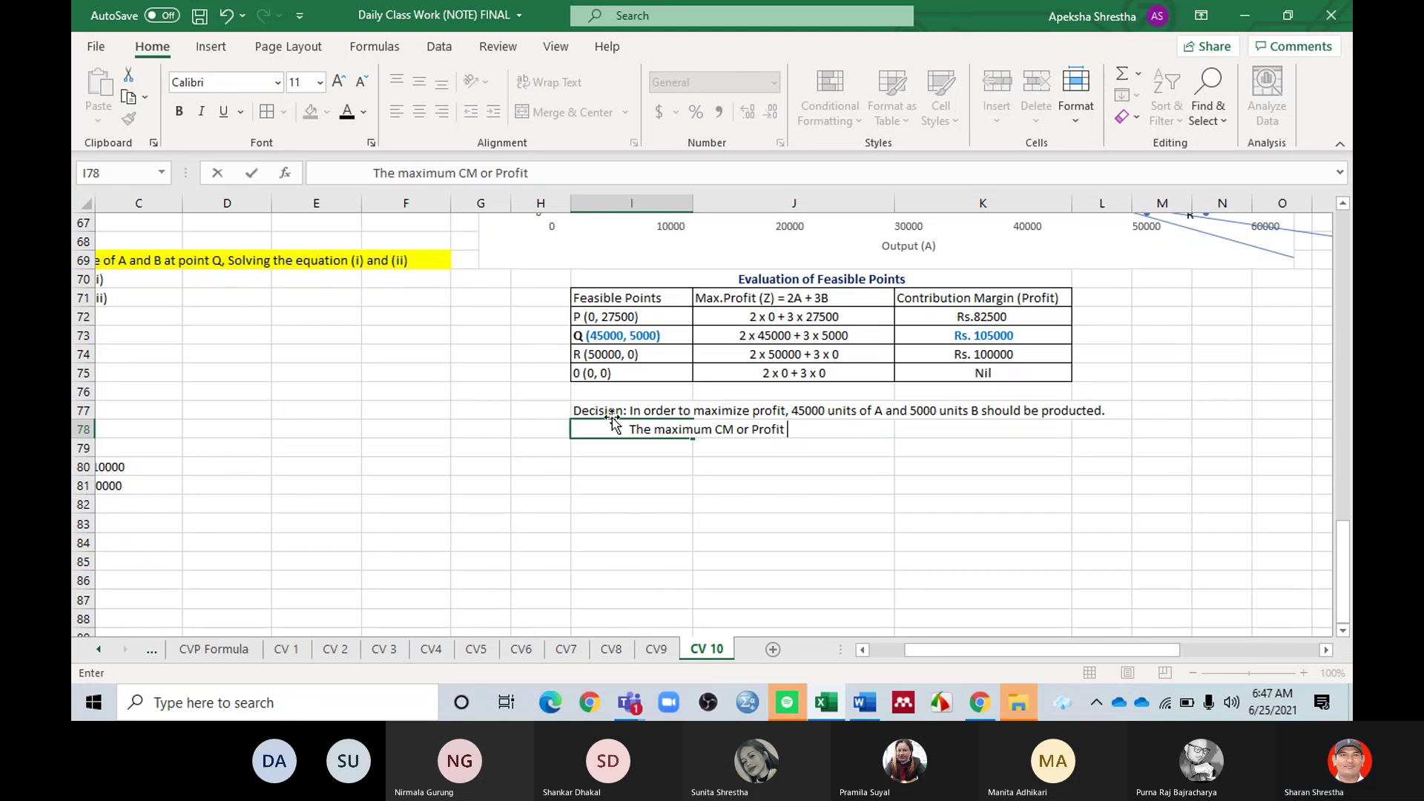
text( will be )
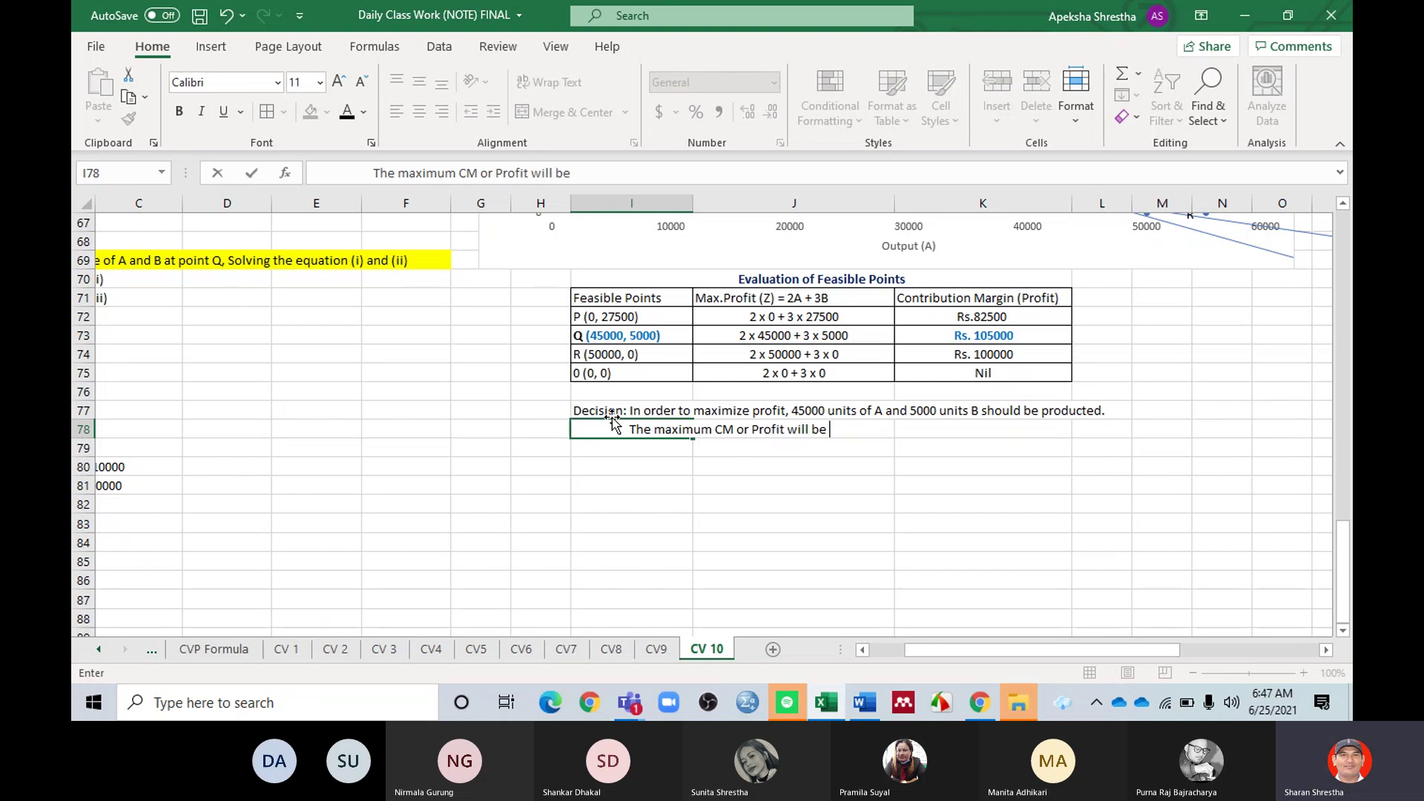
text(r)
key(BackSpace)
text(rs.)
key(BackSpace)
key(BackSpace)
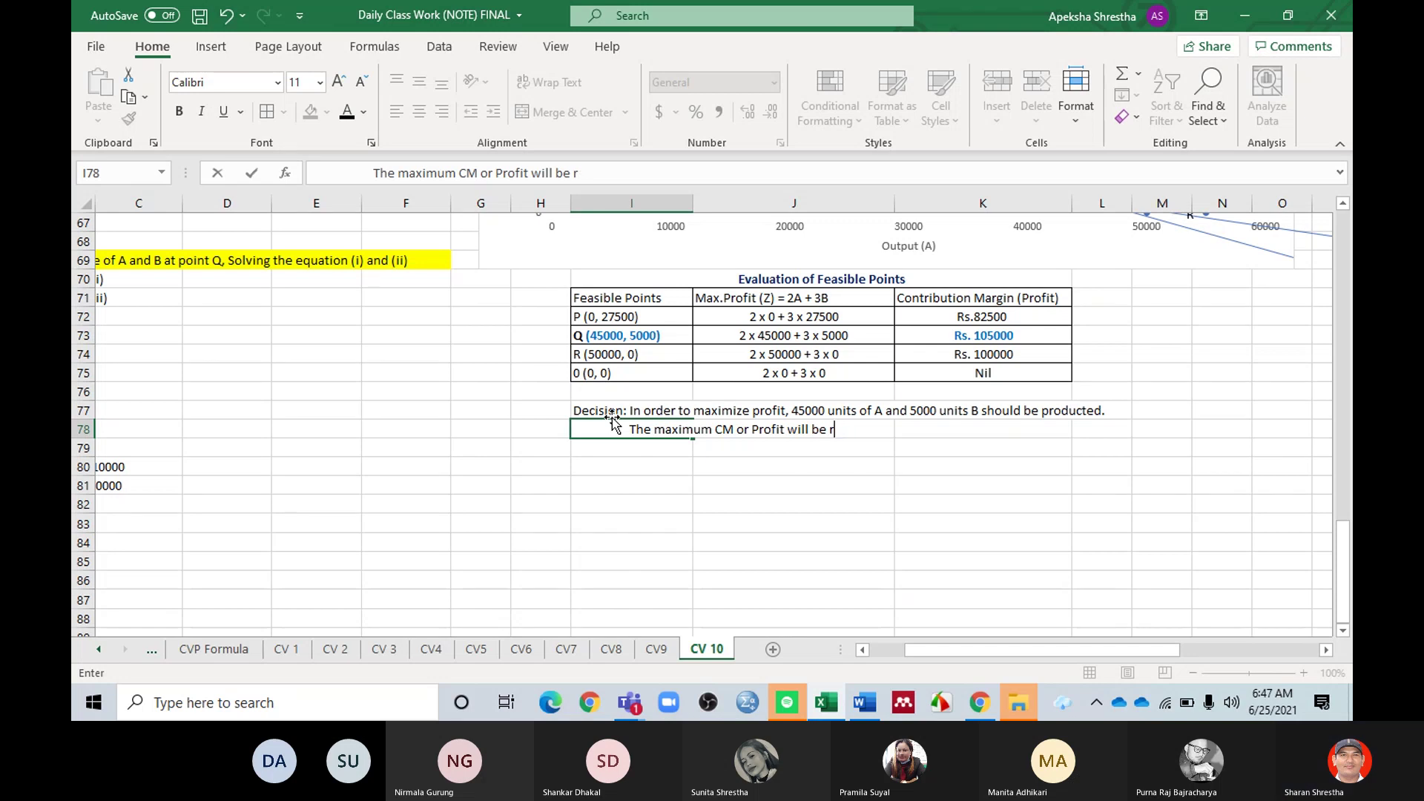
key(BackSpace)
text(Rs.)
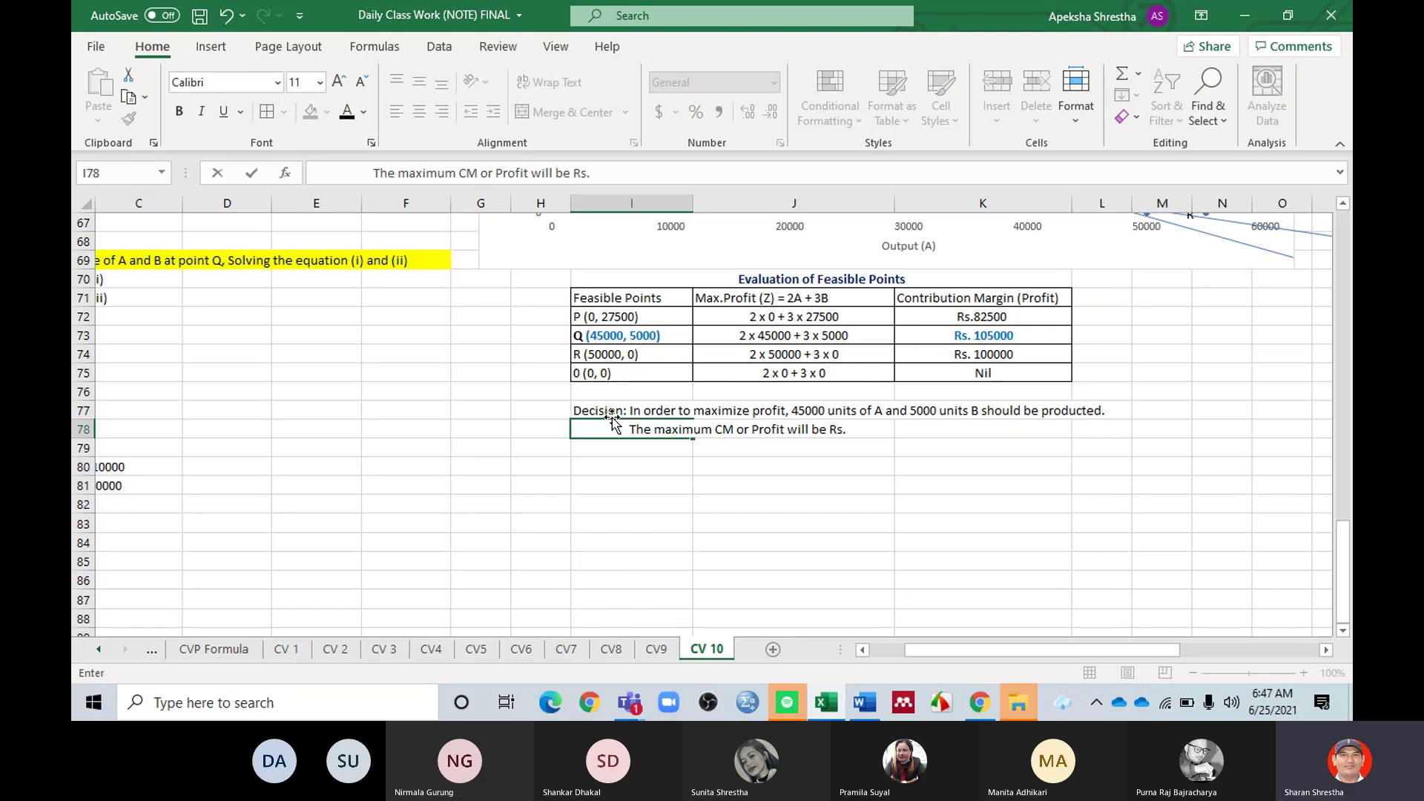
text( 105000)
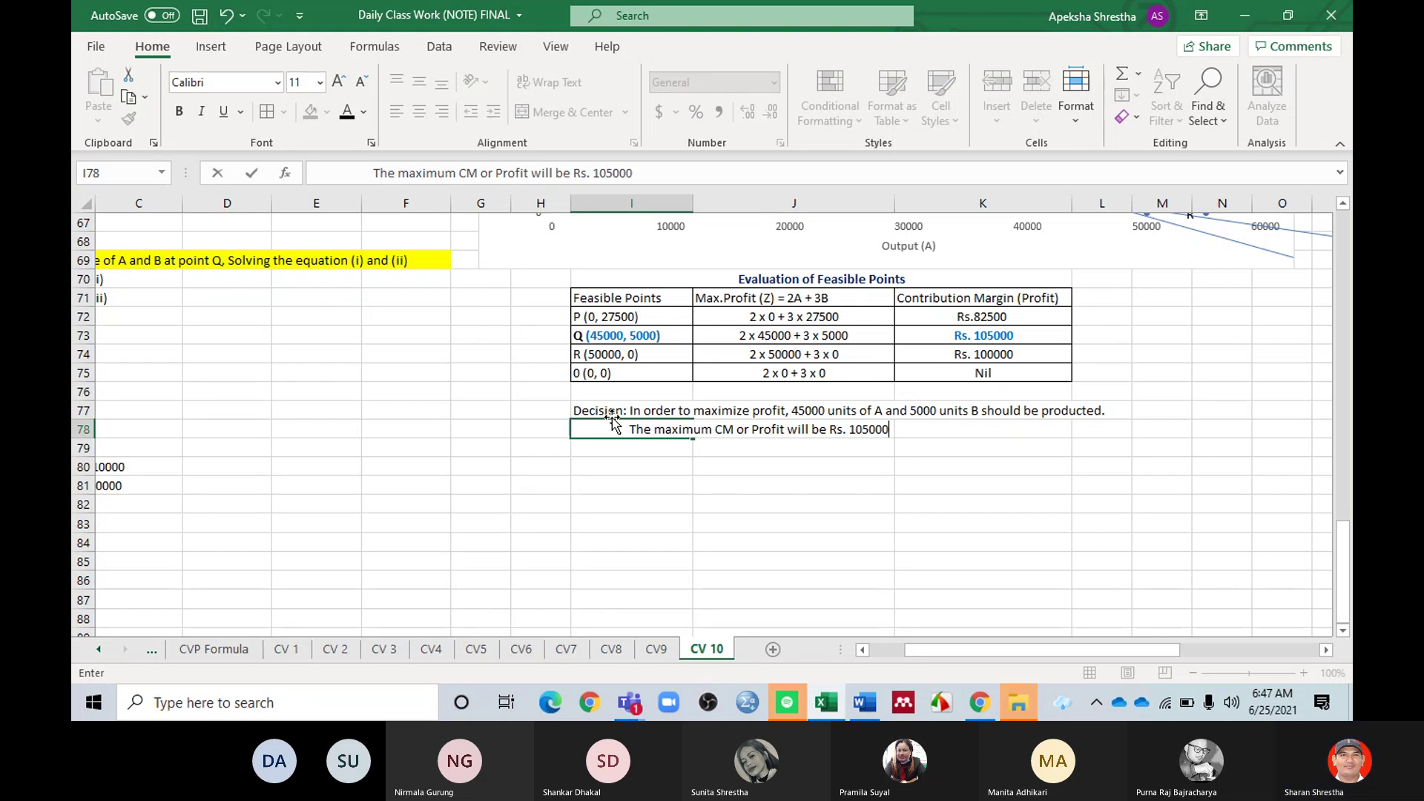
text( a)
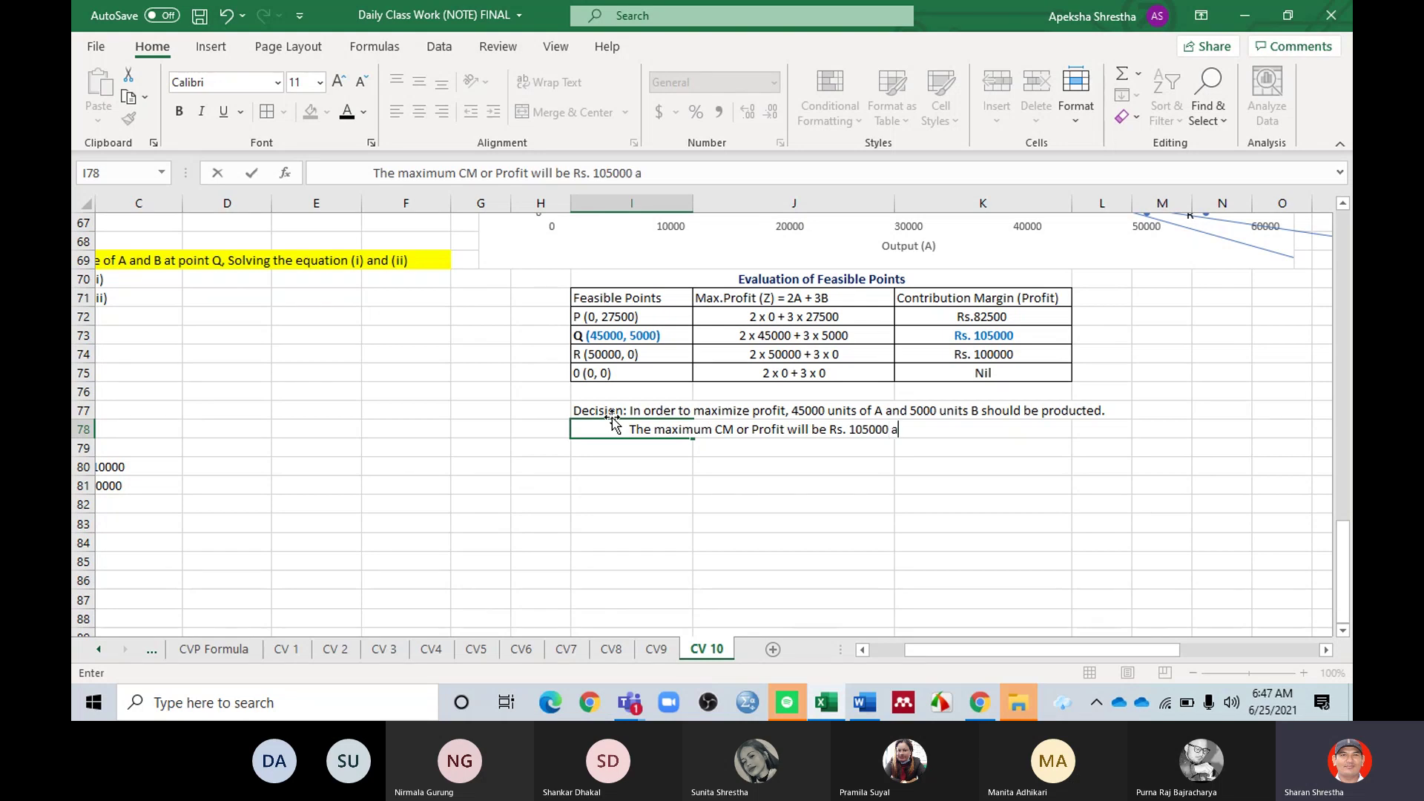
text(t this s)
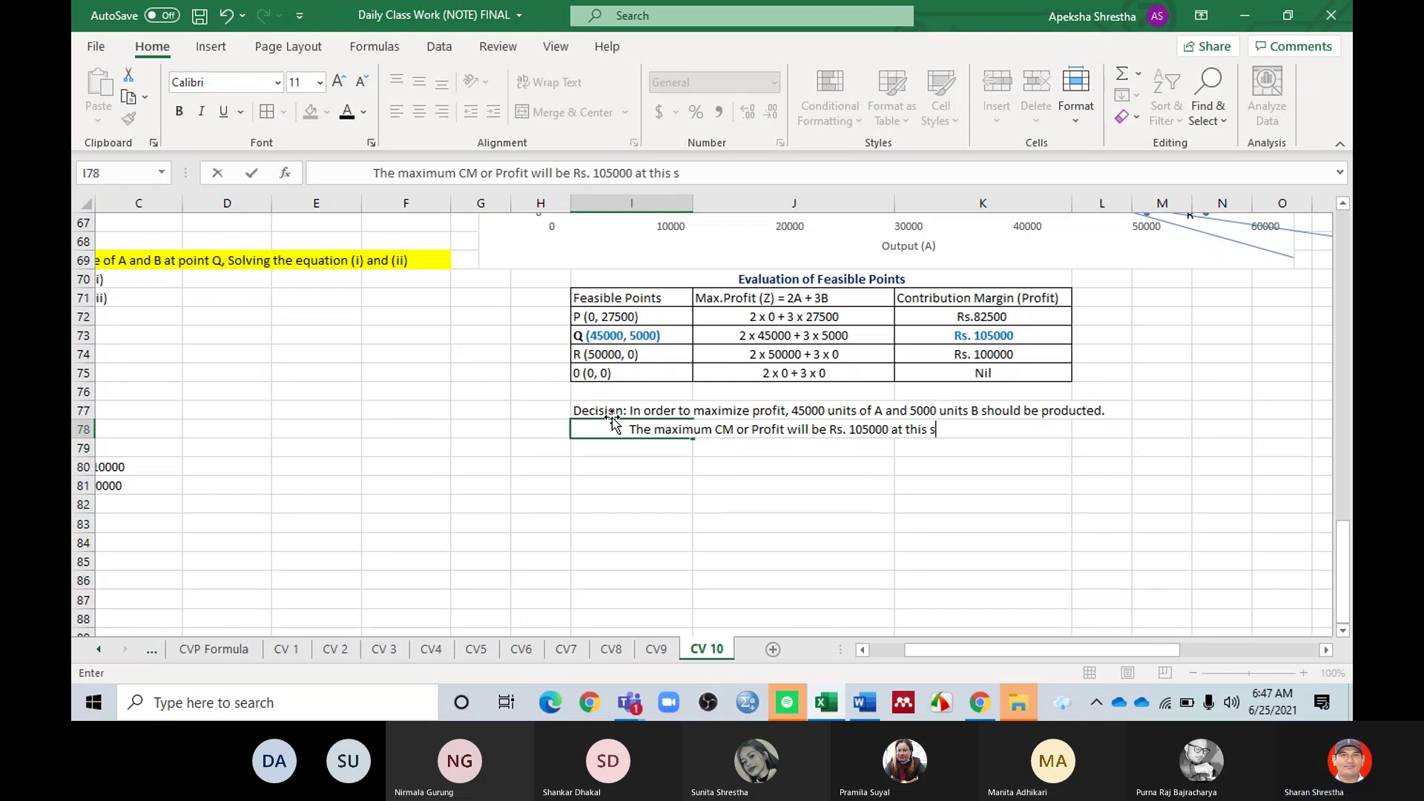
text(ales mix.)
Step: Cut the Evaluation of Feasible Points table together with the decision lines, cells I70:L78
scroll(810, 372, up, 6)
scroll(814, 367, down, 2)
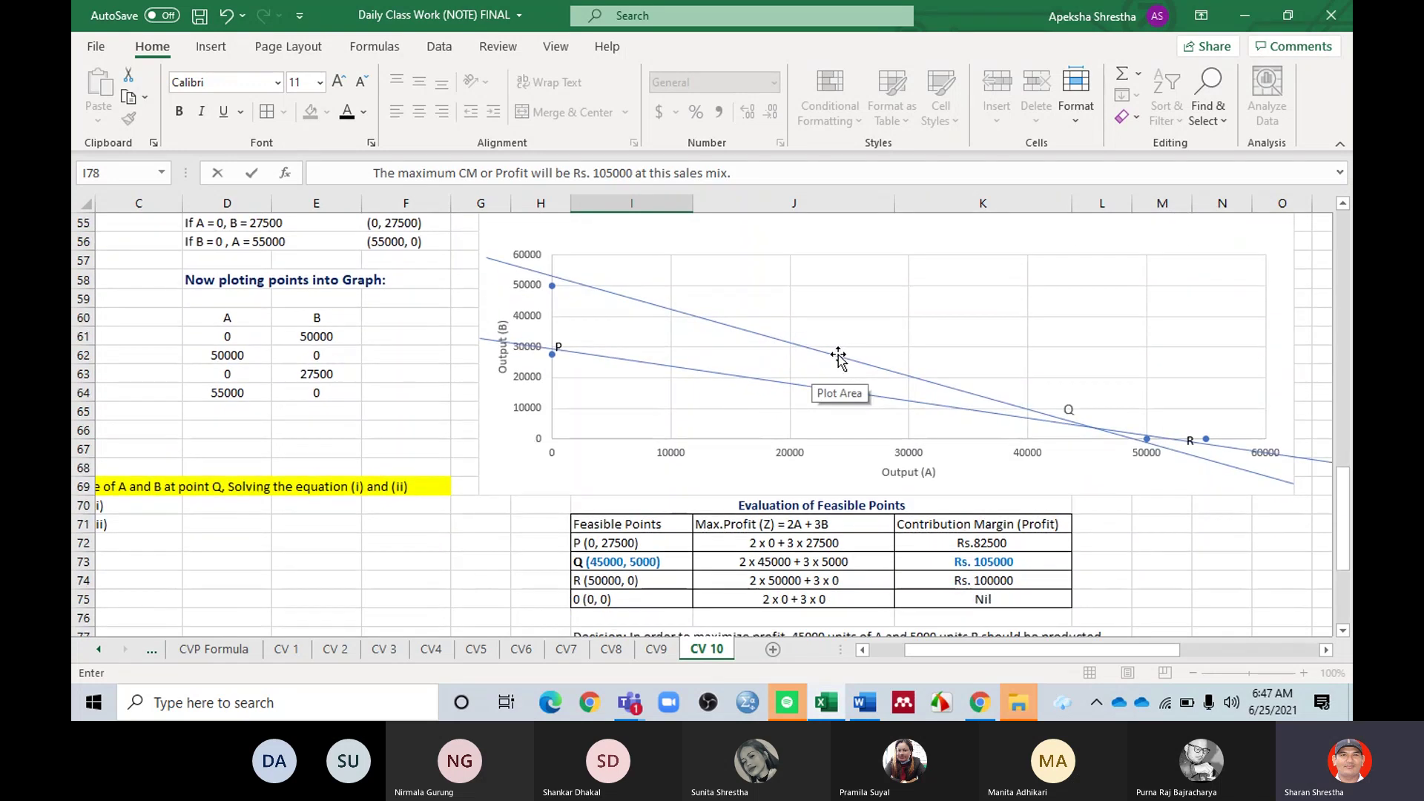
scroll(838, 357, down, 1)
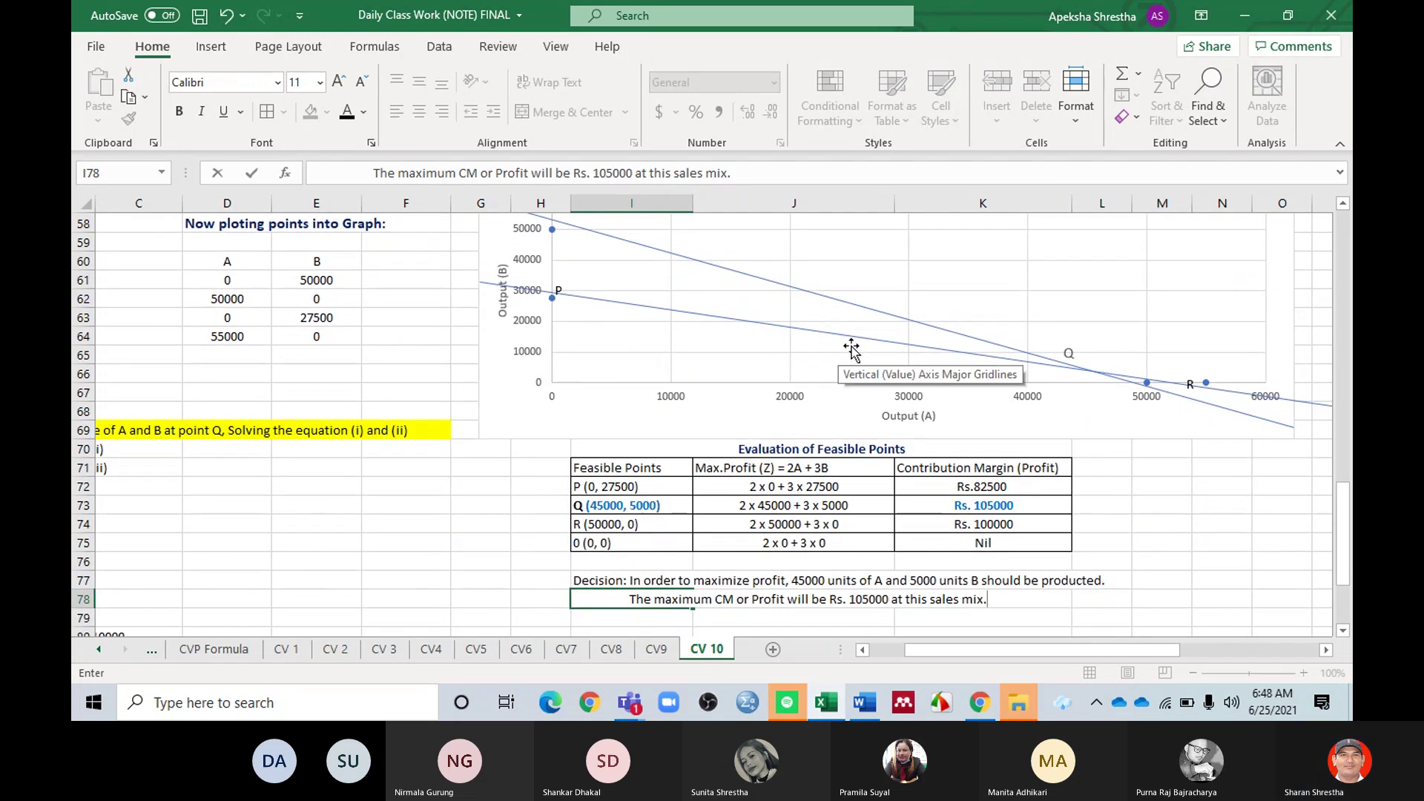
scroll(852, 348, down, 2)
drag(774, 341, 1089, 491)
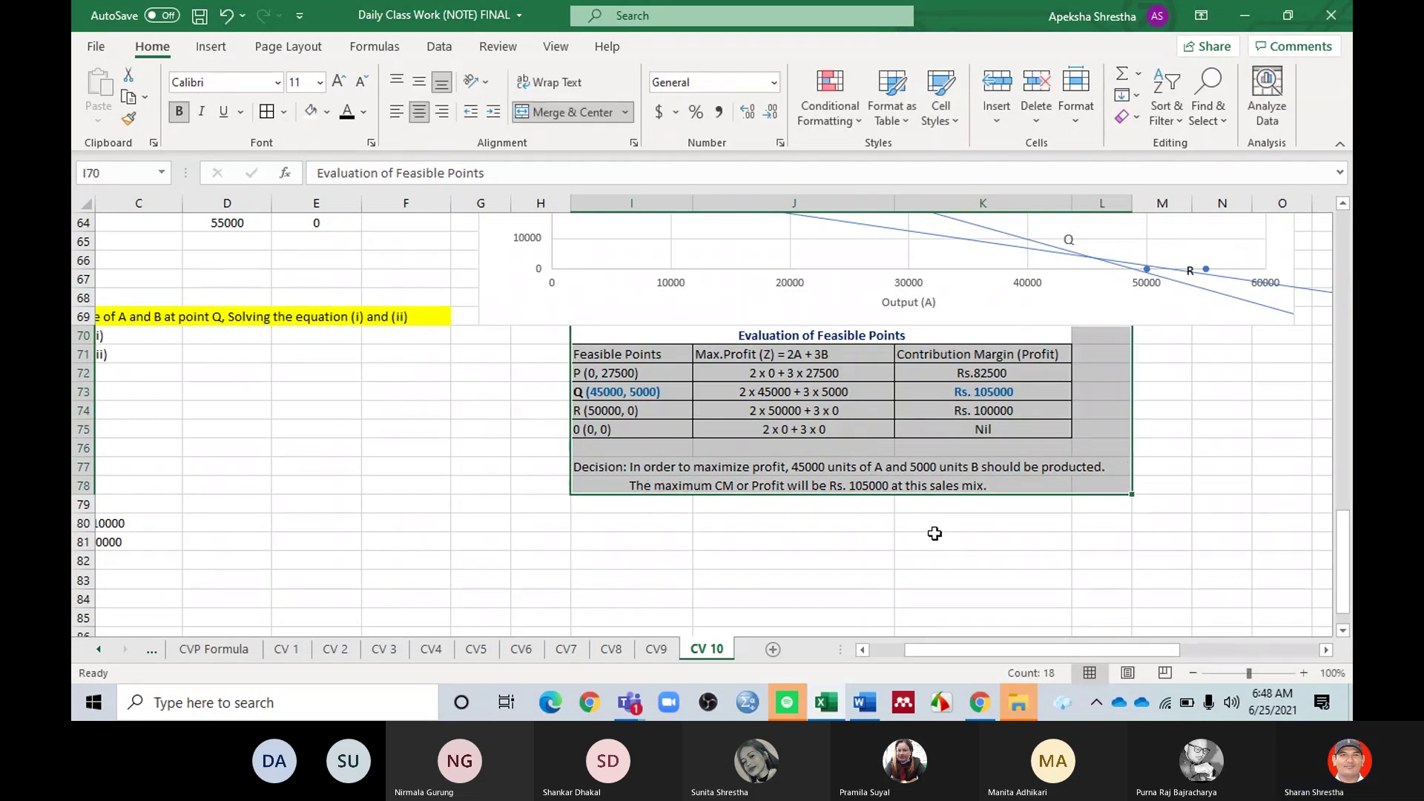
key(ctrl+c)
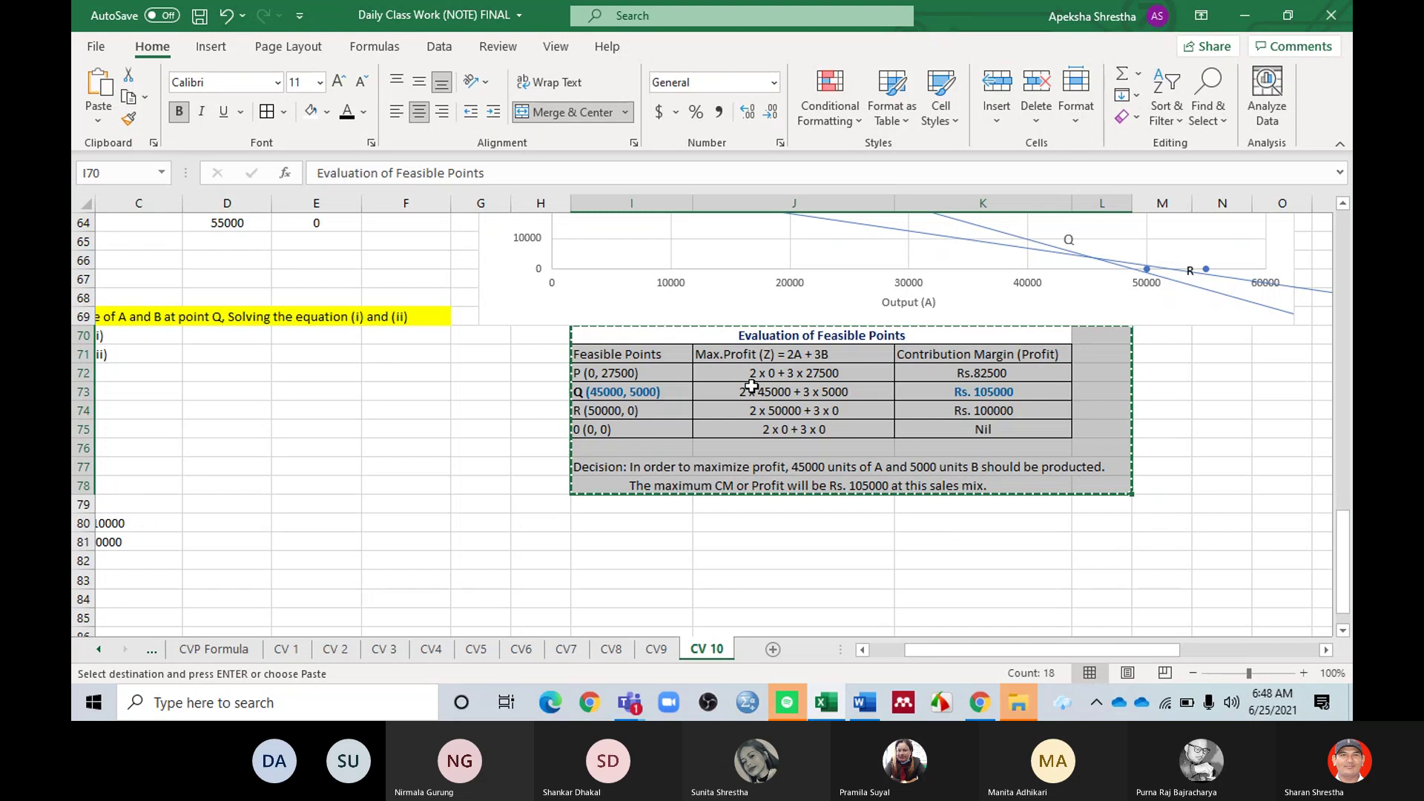
Step: Paste the cut evaluation and decision block into the empty area of the sheet starting at cell T52
drag(947, 651, 864, 653)
scroll(547, 480, down, 6)
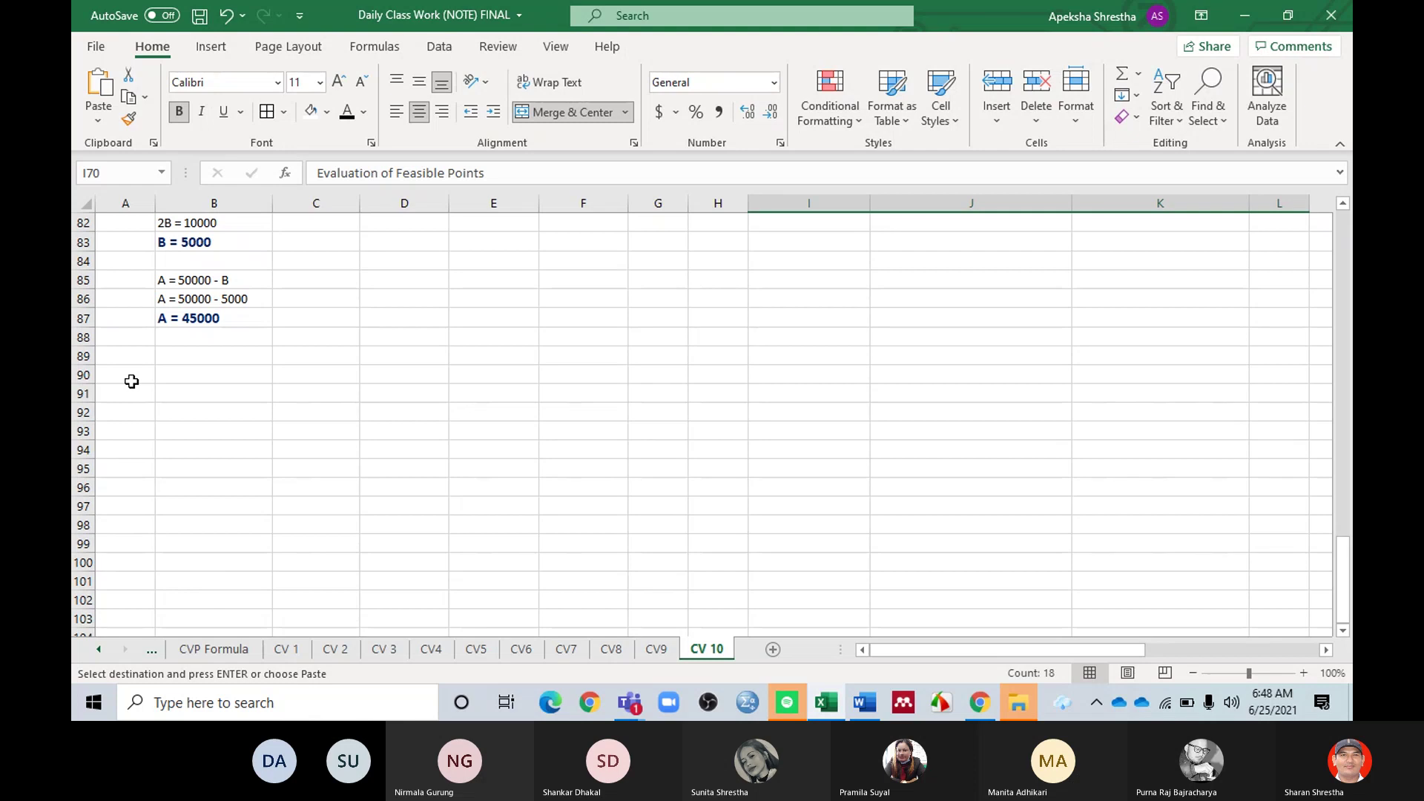
click(303, 416)
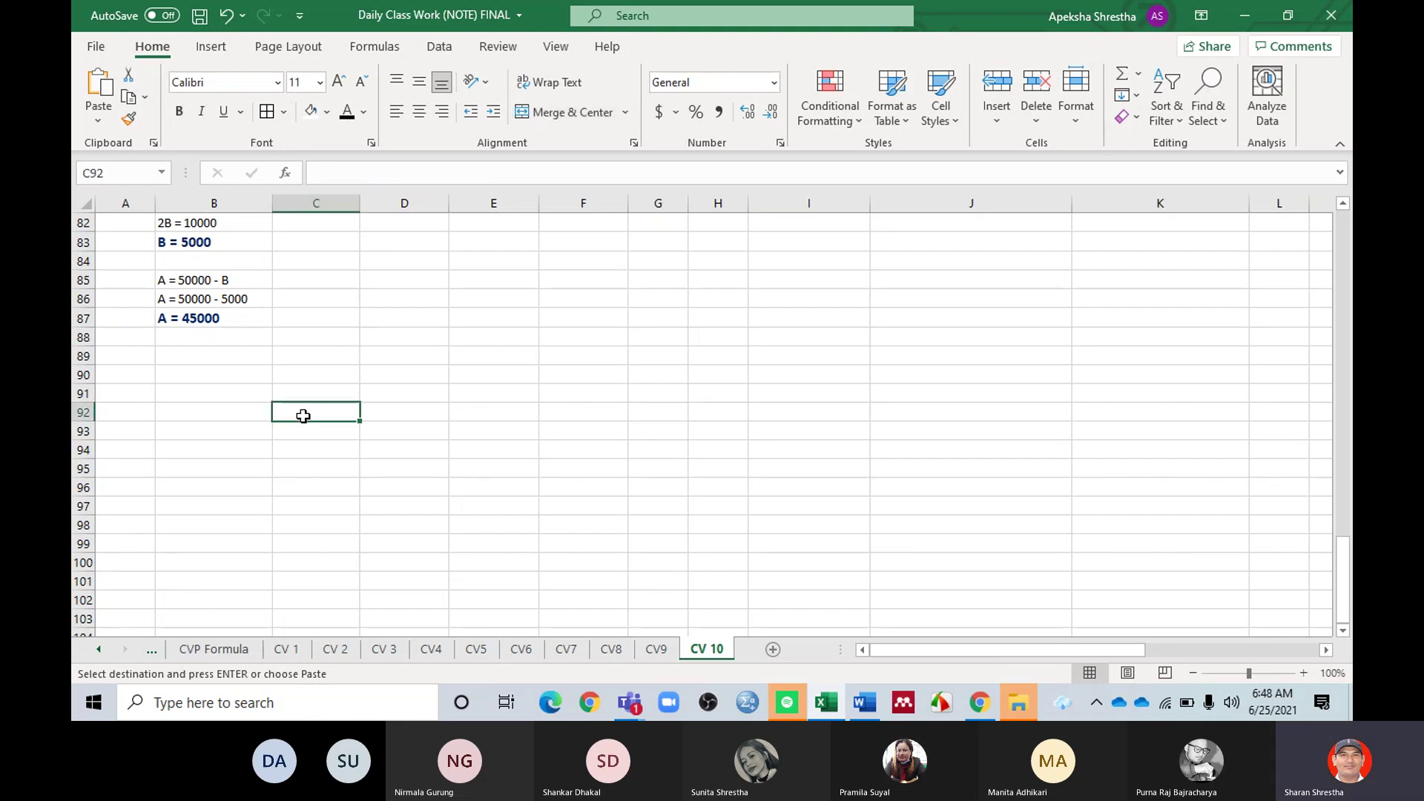
scroll(549, 466, up, 16)
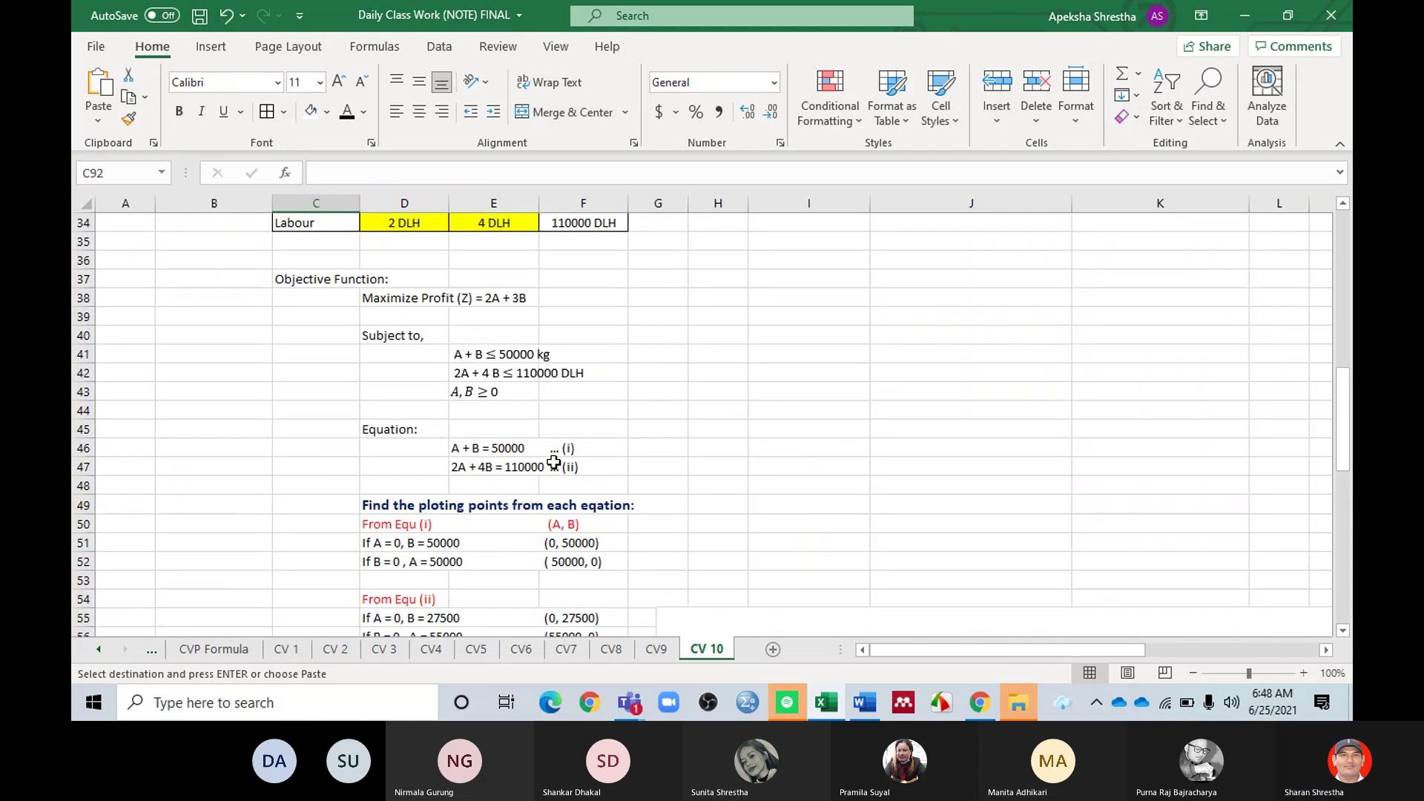
scroll(554, 463, up, 9)
scroll(735, 464, up, 1)
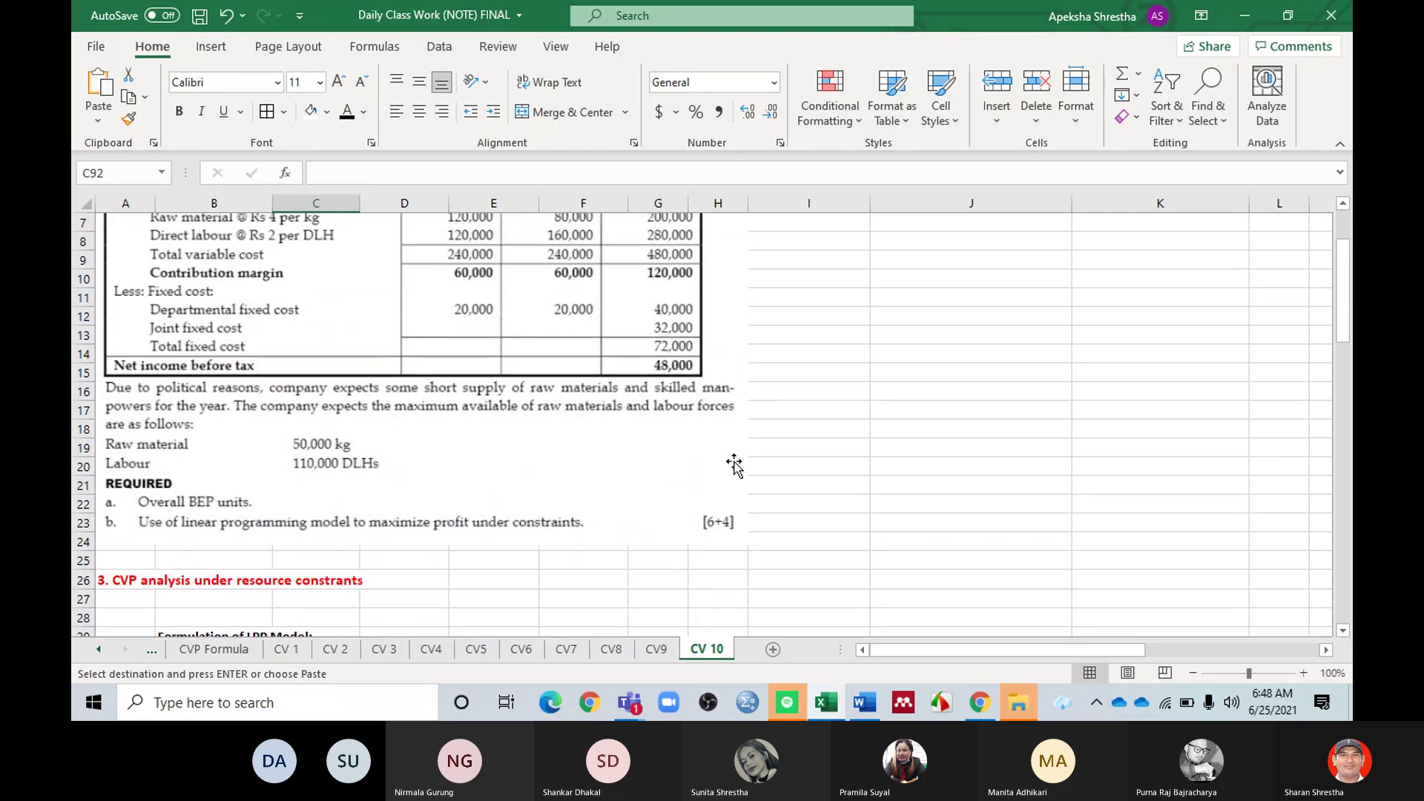
scroll(734, 466, down, 7)
scroll(734, 465, down, 13)
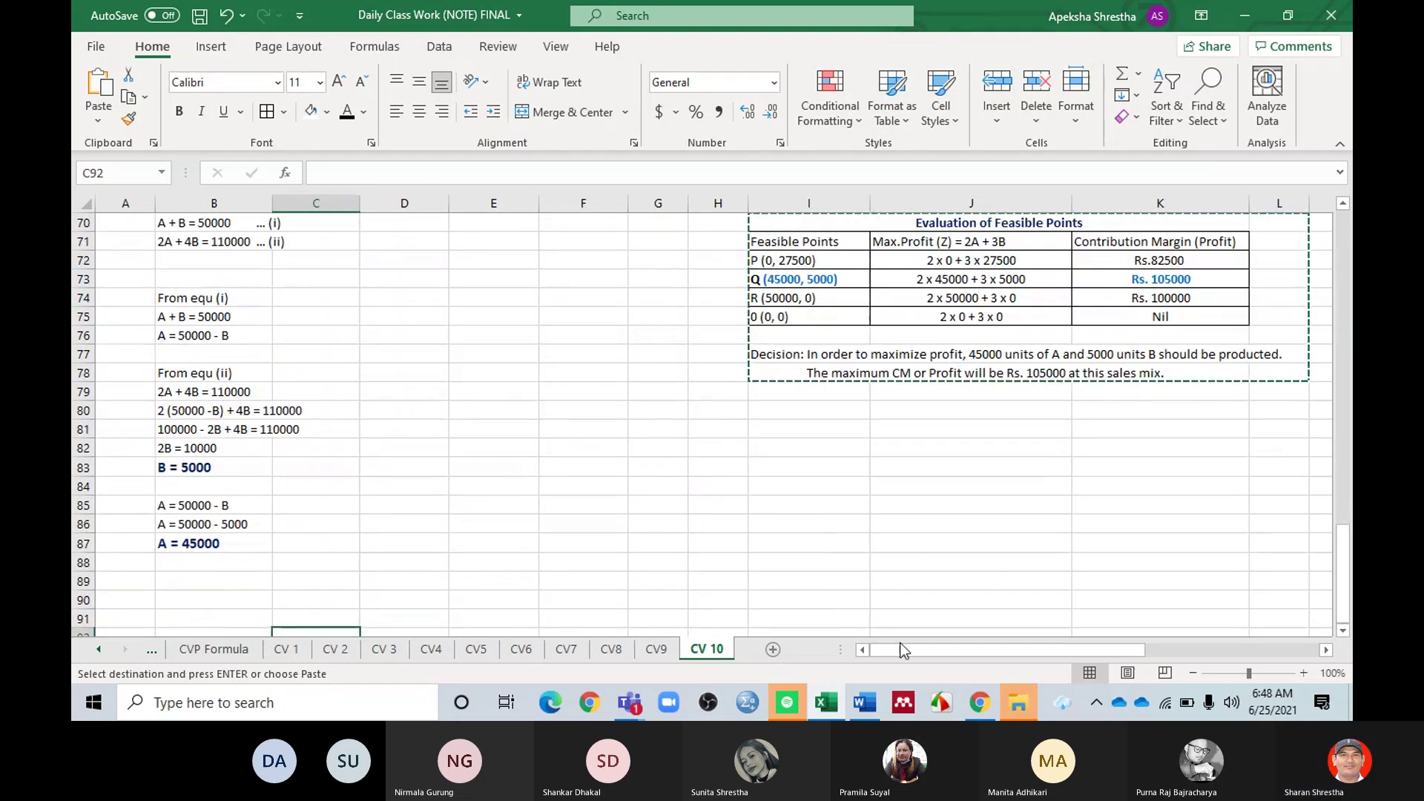
drag(894, 649, 1053, 650)
scroll(734, 542, up, 13)
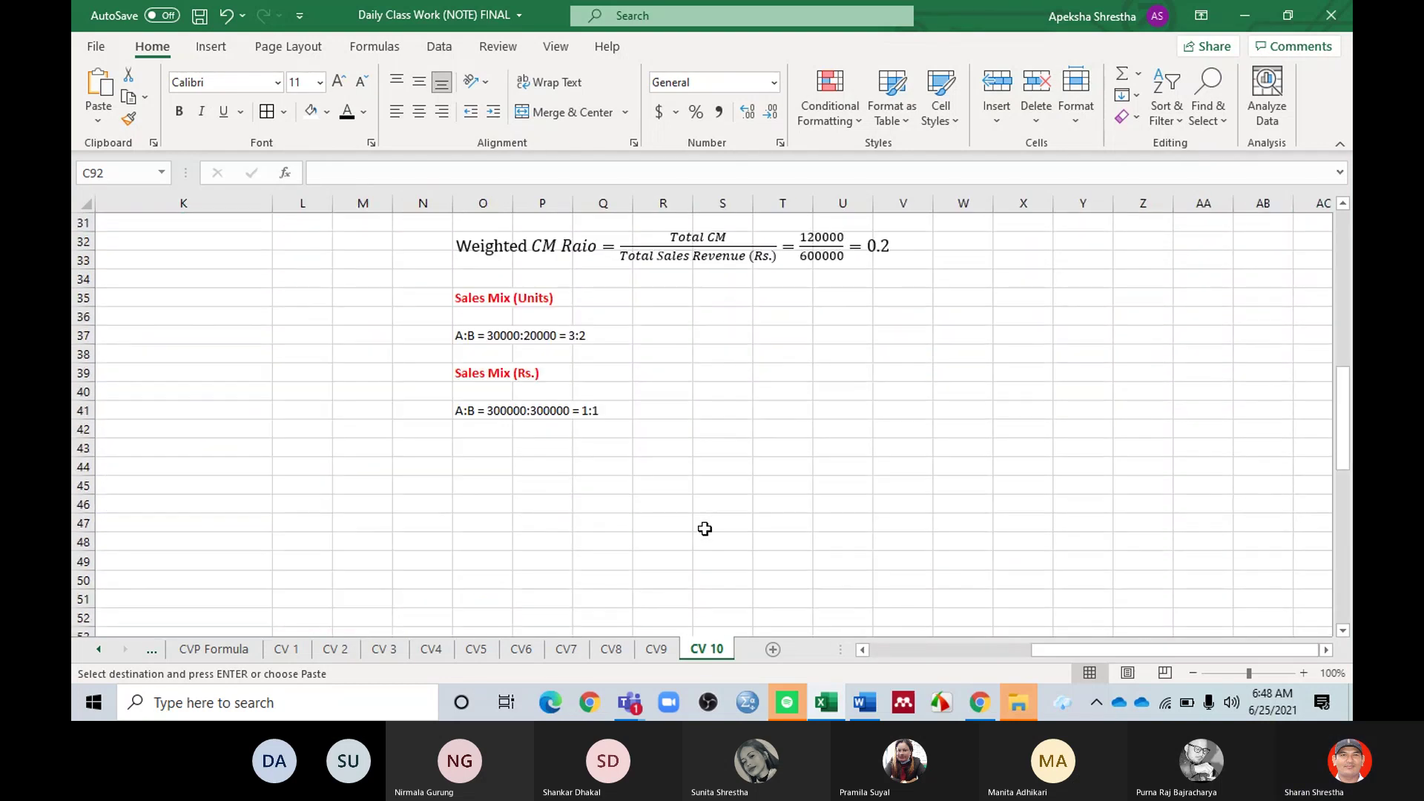
scroll(705, 528, up, 10)
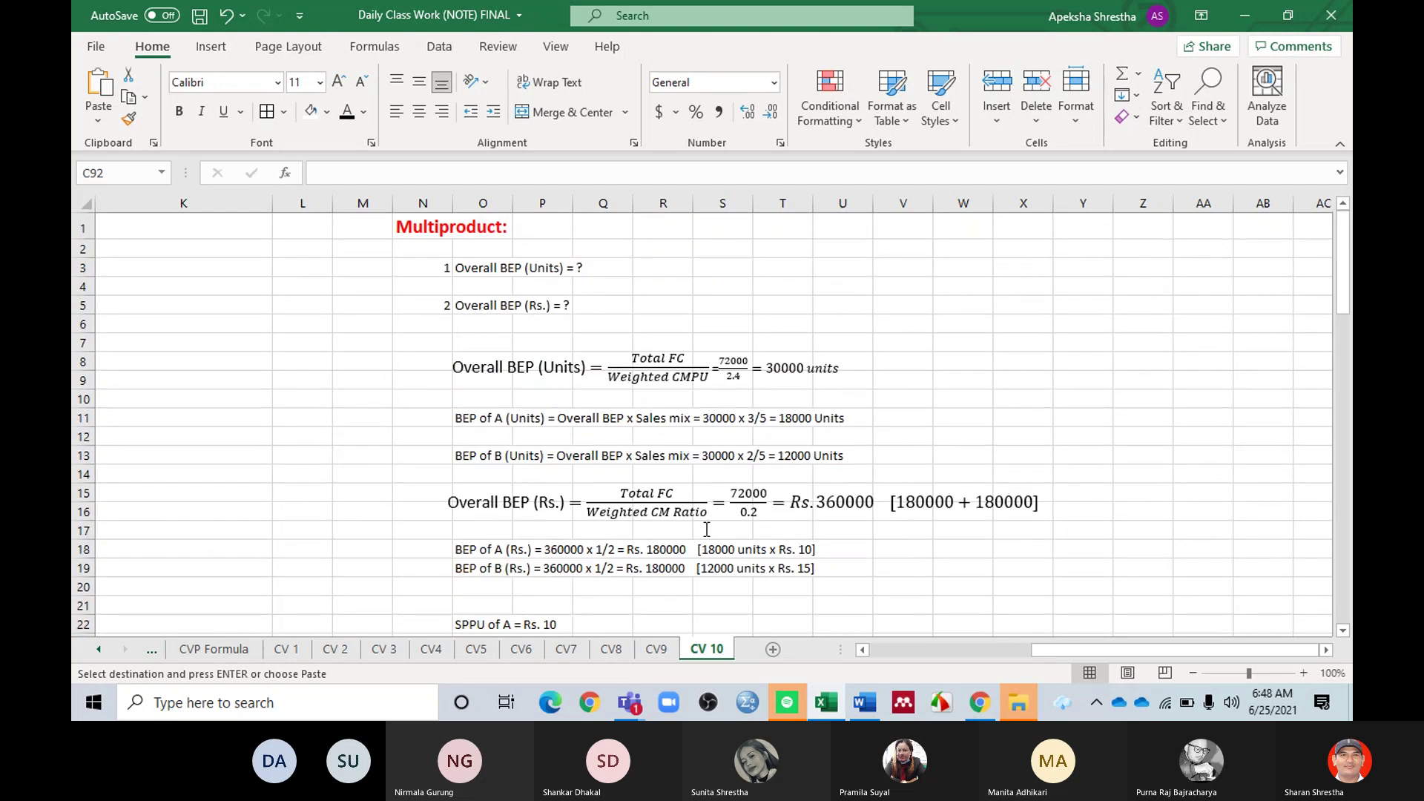
scroll(706, 529, down, 15)
click(780, 338)
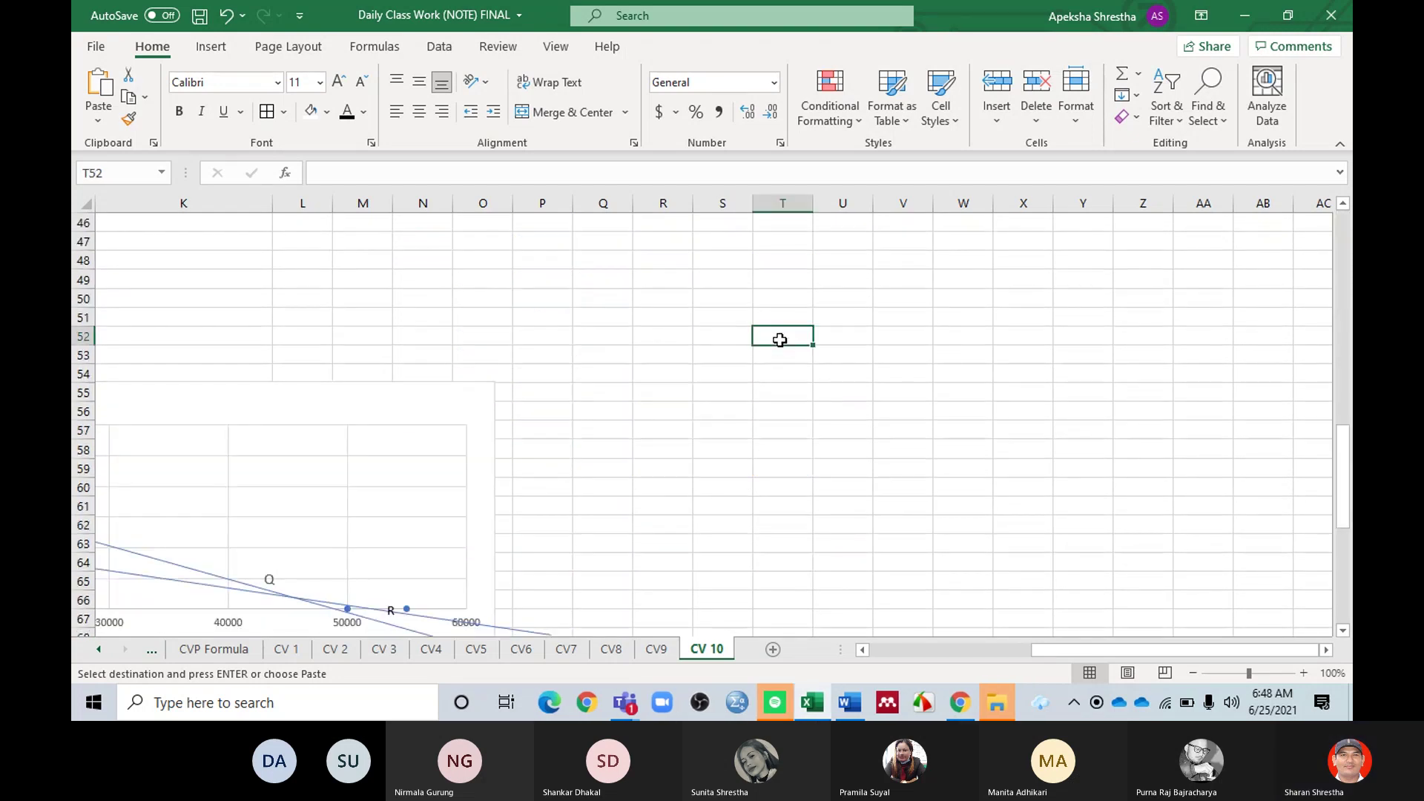
key(Return)
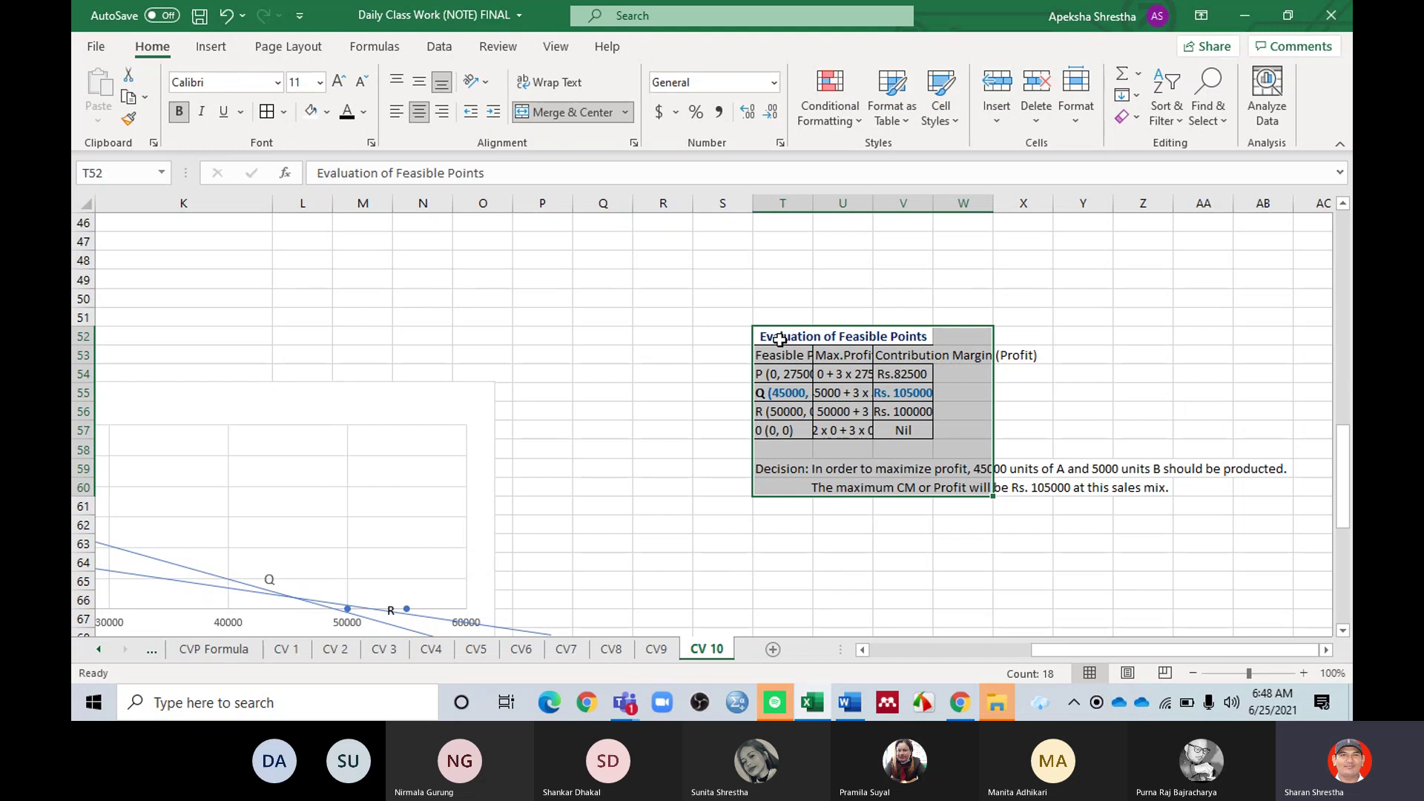
Step: Widen columns T, U and V so the pasted table's text fits inside its cells
click(890, 549)
drag(813, 203, 1251, 204)
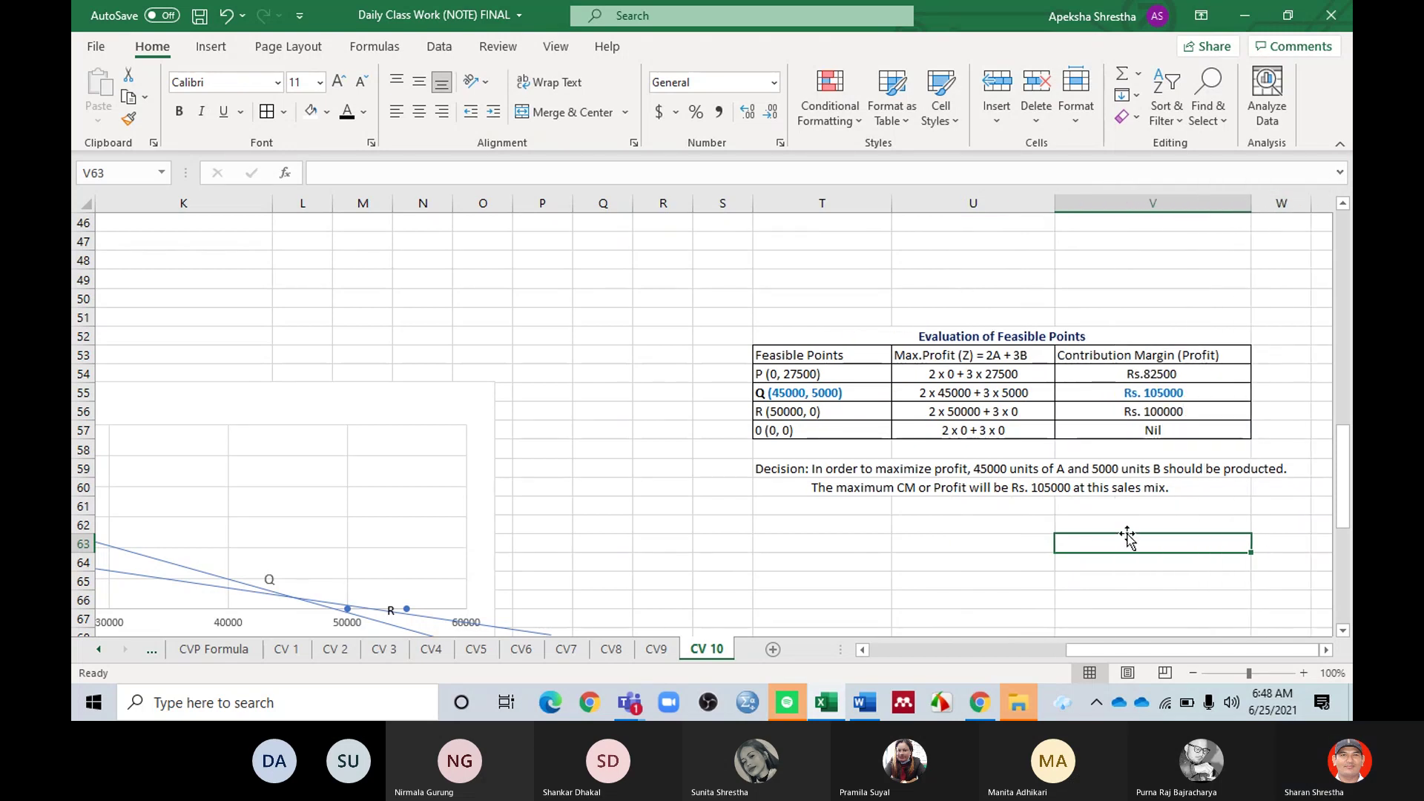
click(932, 542)
Step: Narrow column I to about the width of column H
scroll(703, 349, down, 6)
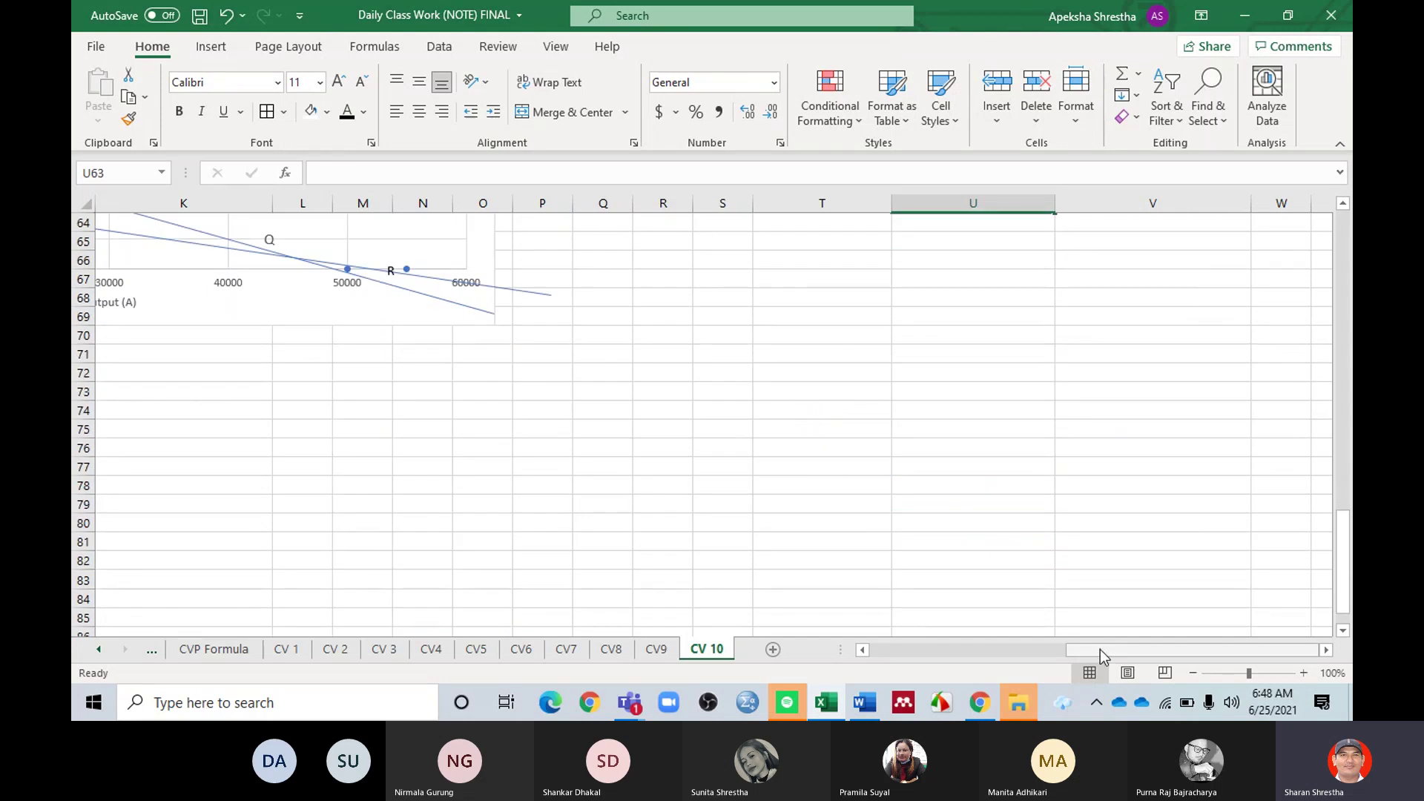
drag(1101, 649, 887, 651)
scroll(955, 549, up, 6)
click(955, 549)
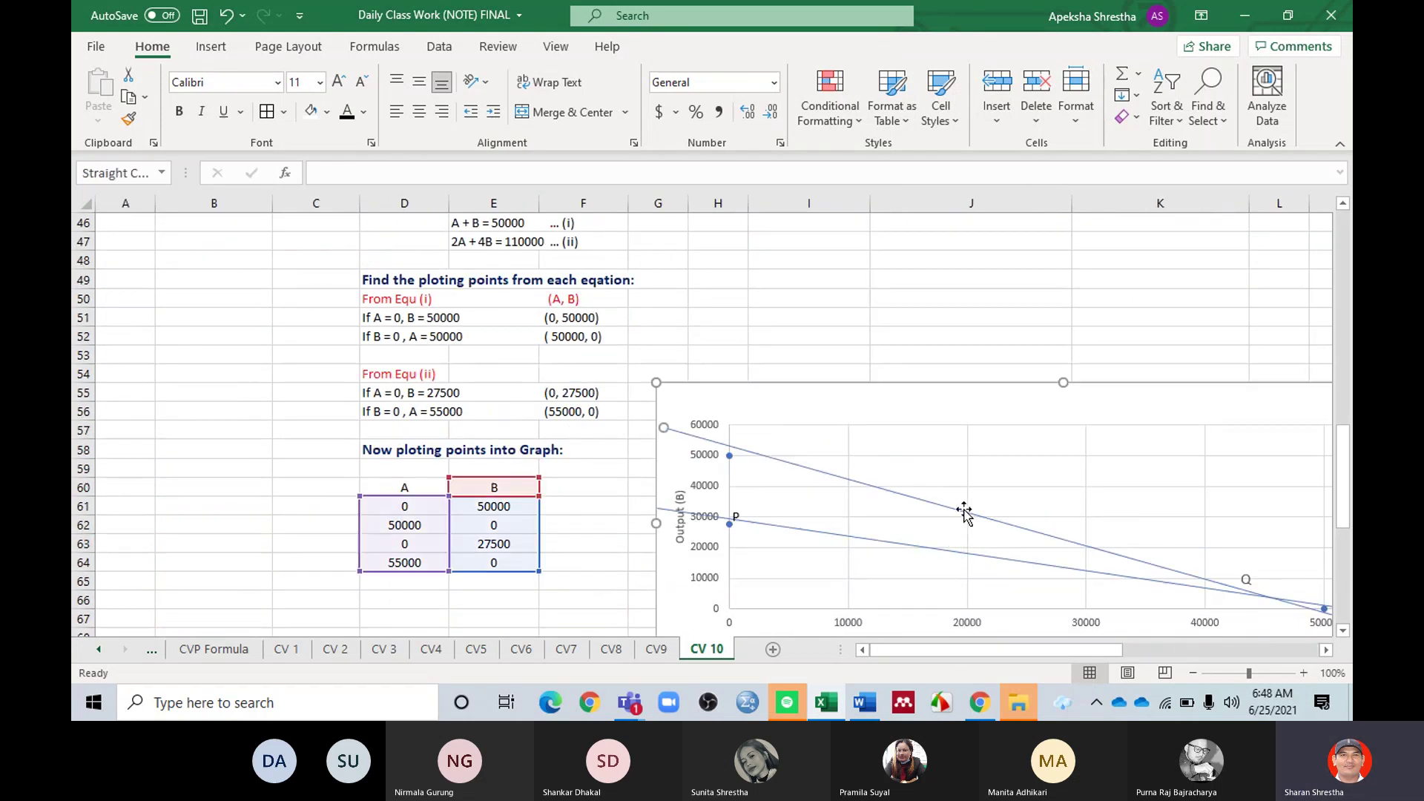
scroll(964, 538, down, 6)
drag(1019, 655, 1115, 652)
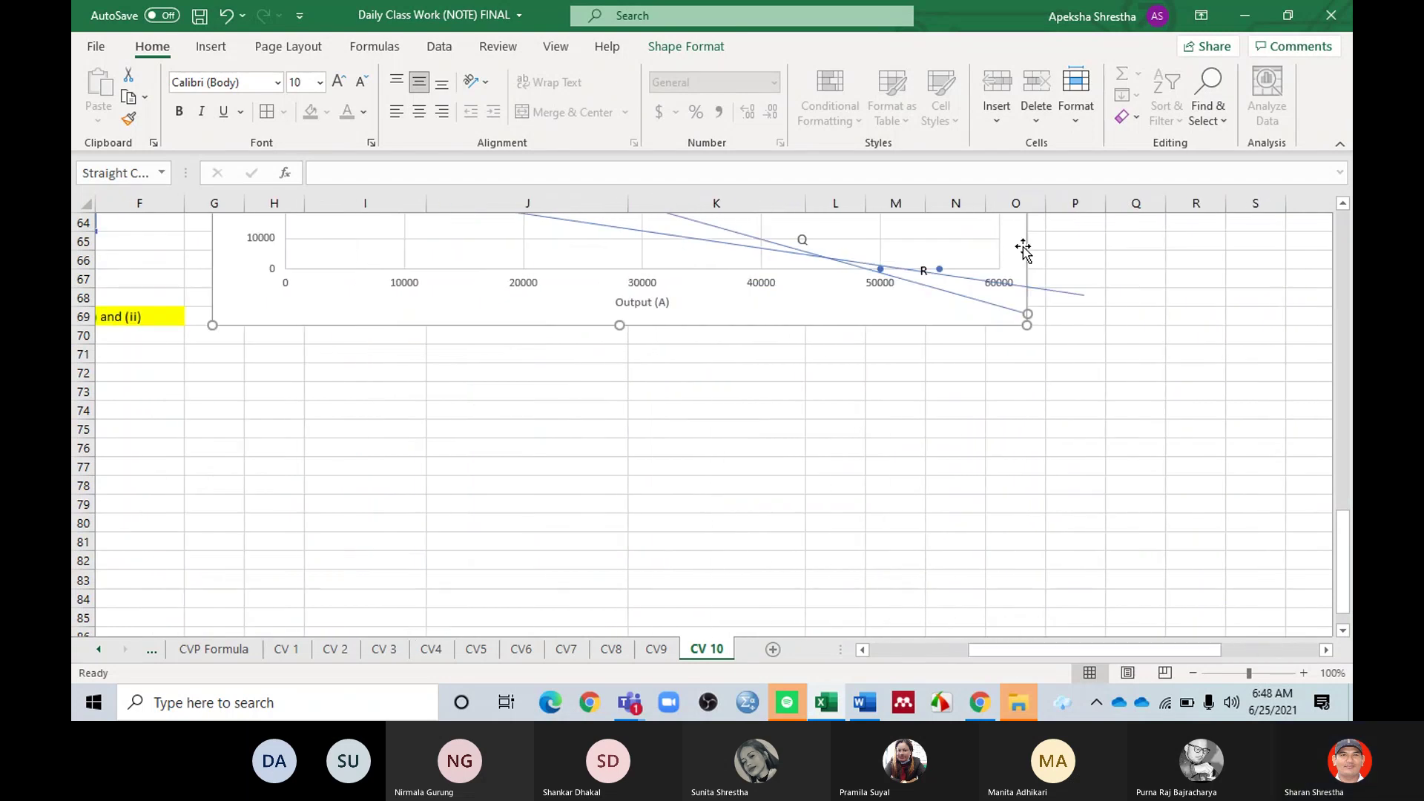
scroll(981, 275, up, 3)
scroll(980, 278, up, 3)
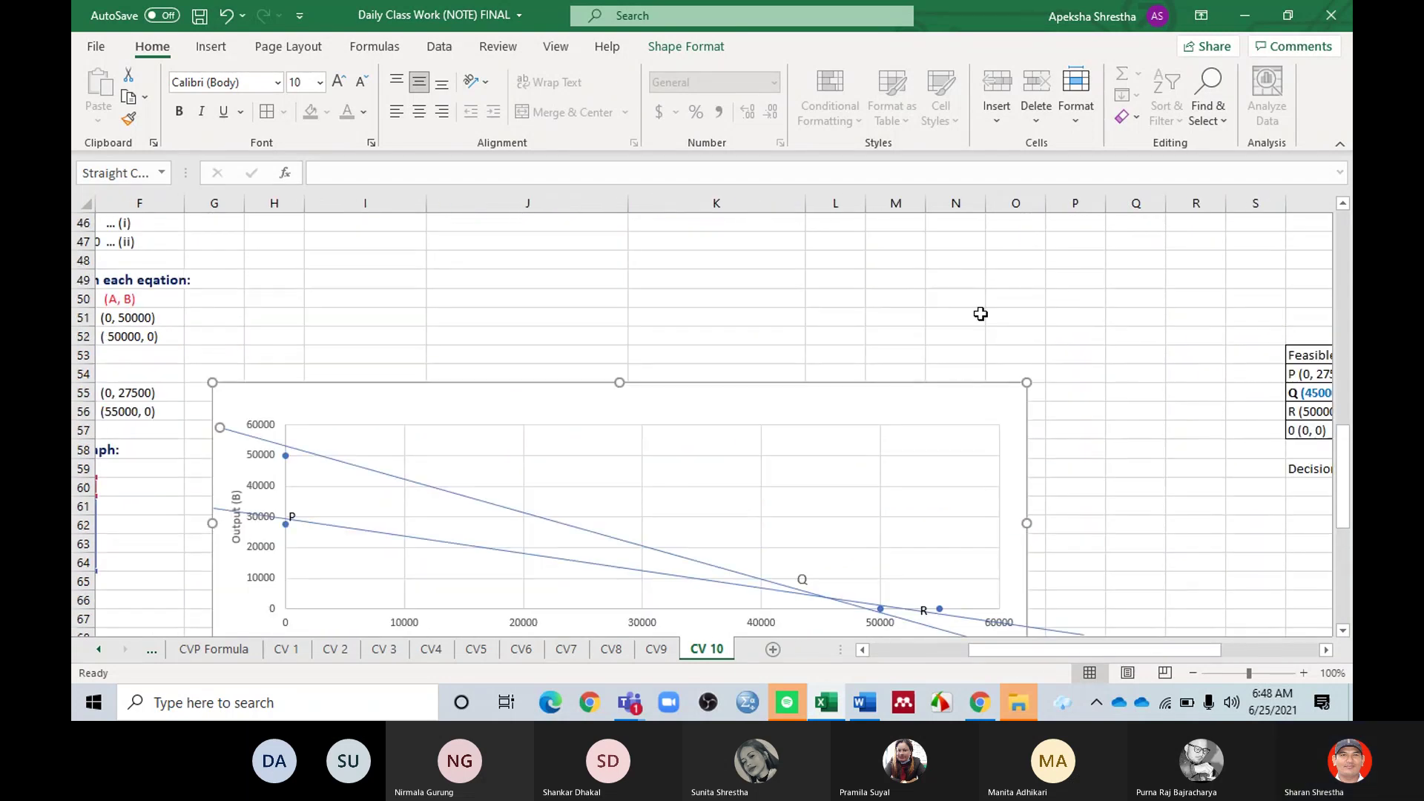
drag(427, 207, 367, 207)
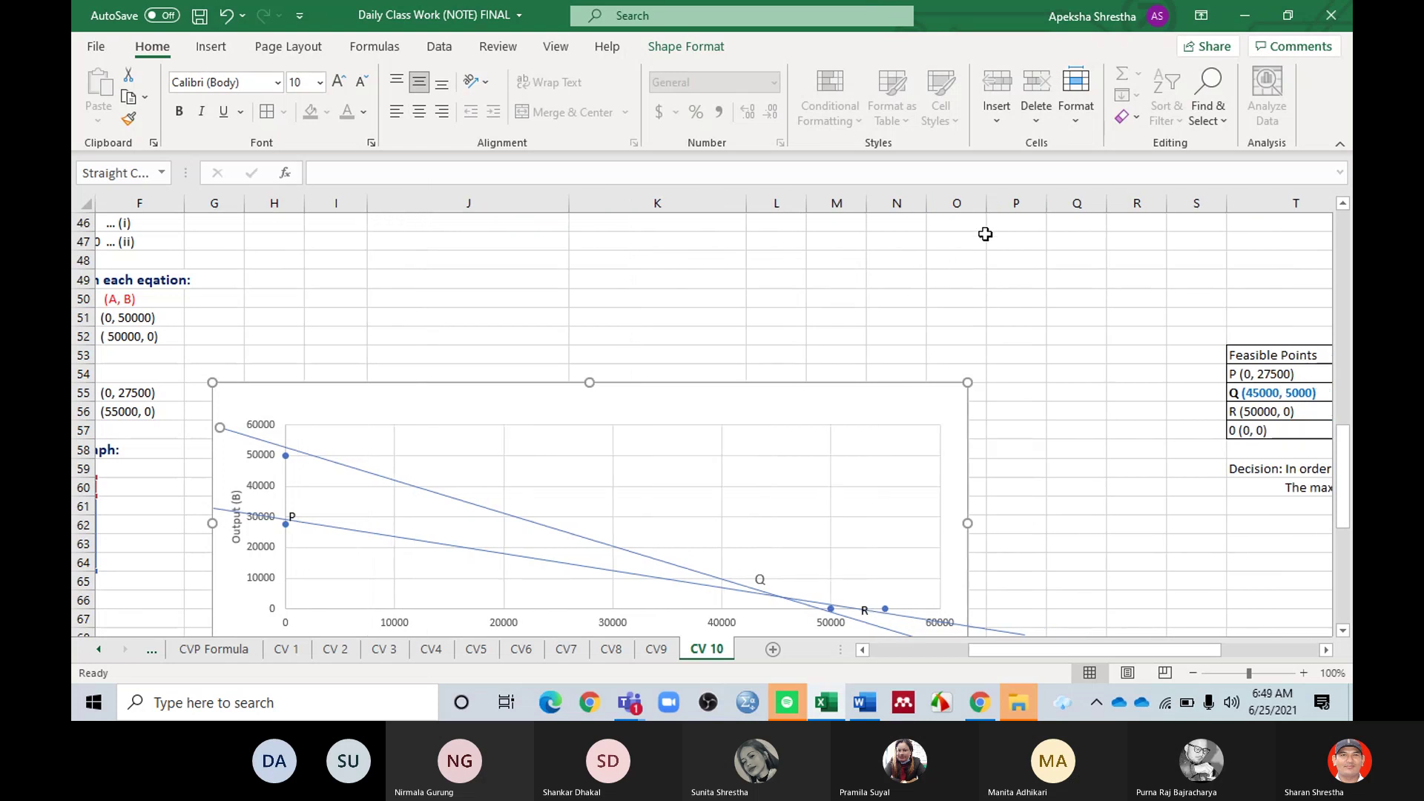
Step: Reduce the width of the output chart so its far edge ends in column K
drag(969, 385, 589, 387)
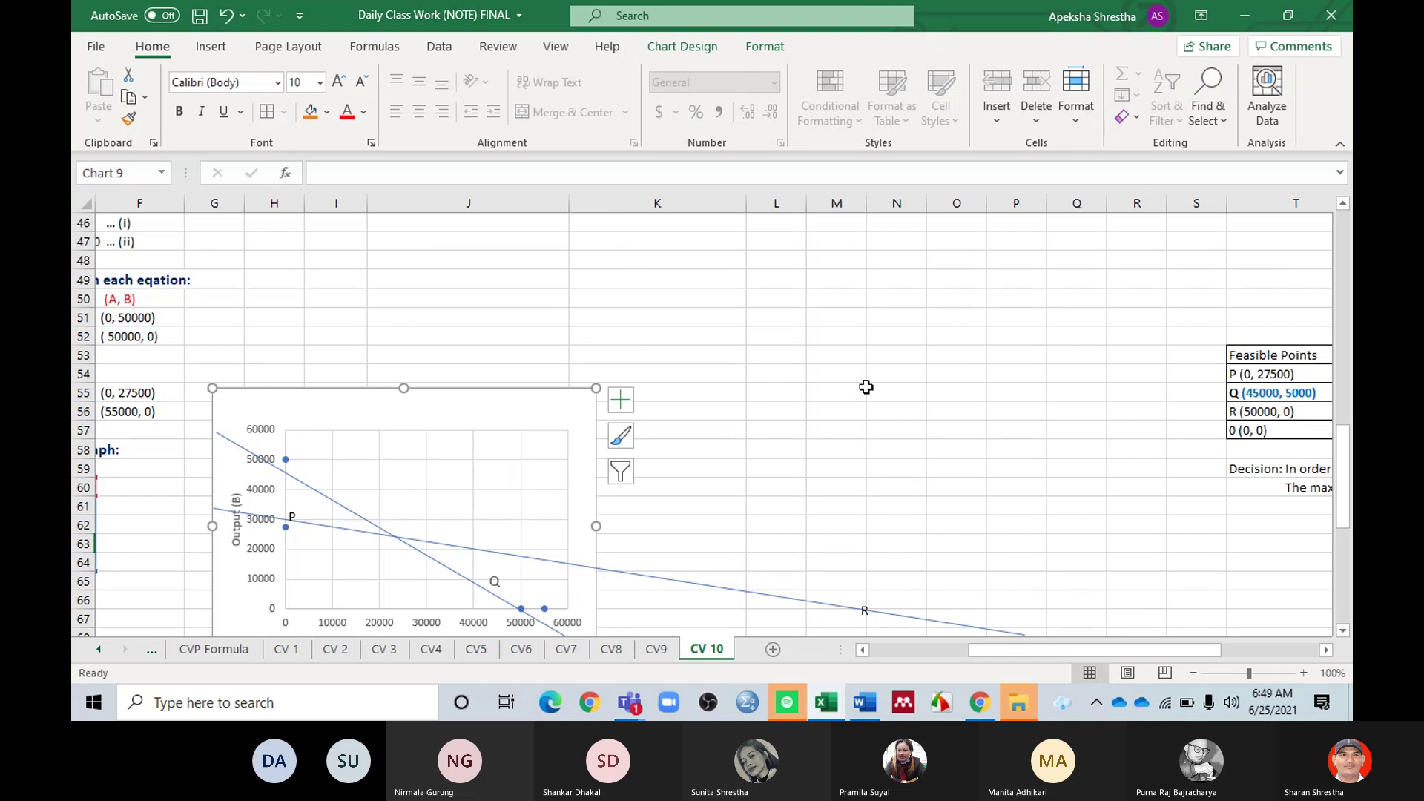
scroll(865, 388, down, 3)
scroll(878, 369, up, 2)
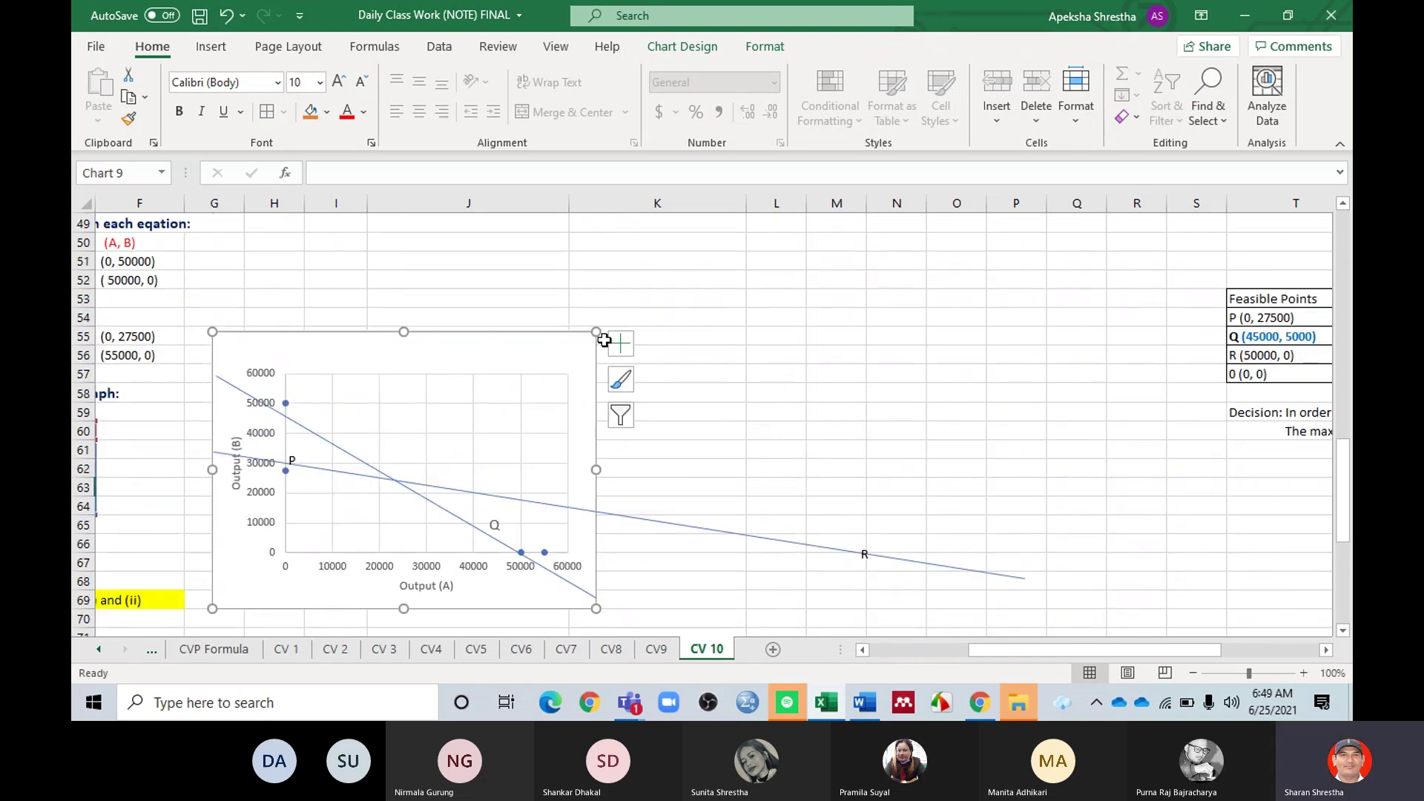
drag(597, 332, 697, 330)
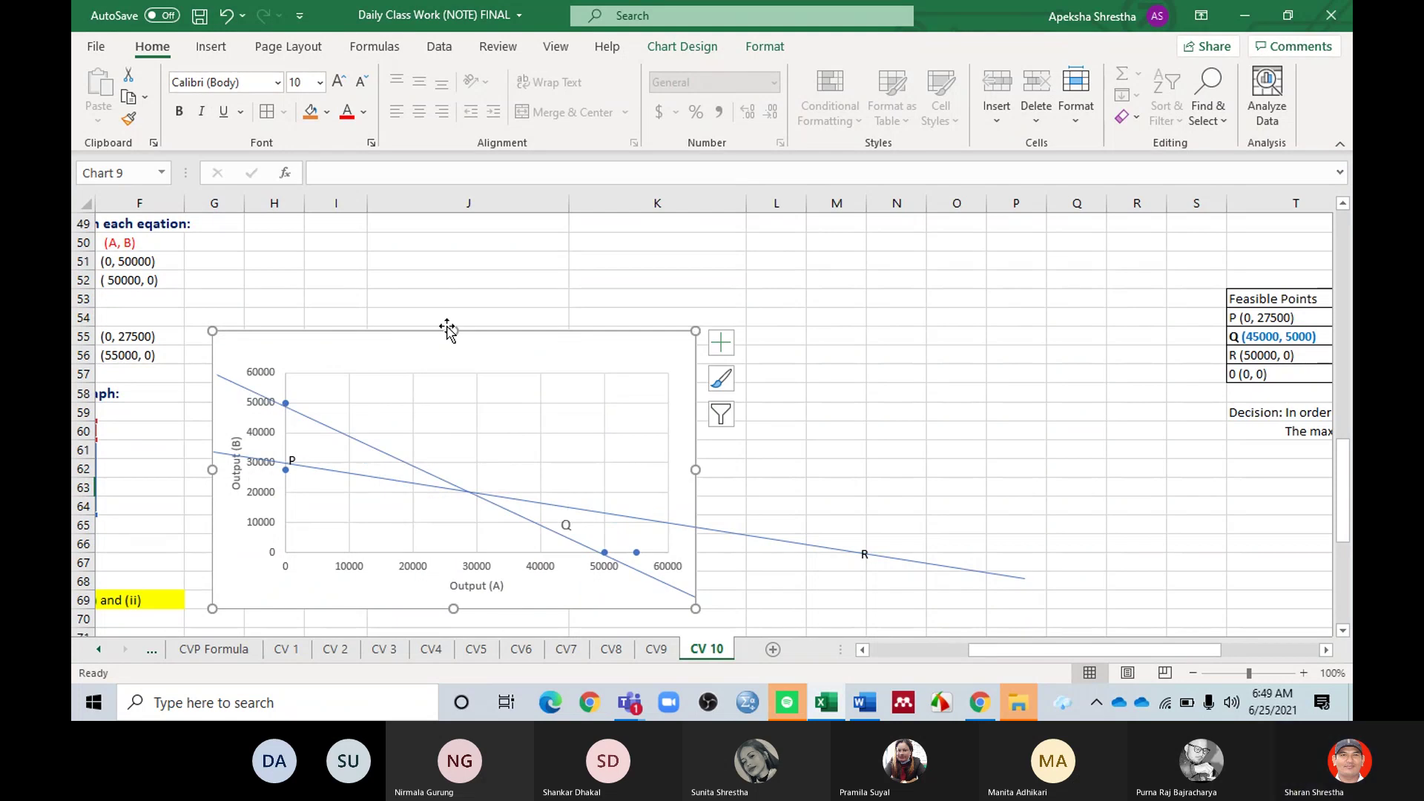
Step: Move the output chart across so that it spans columns J to N
drag(462, 330, 668, 274)
scroll(741, 345, up, 3)
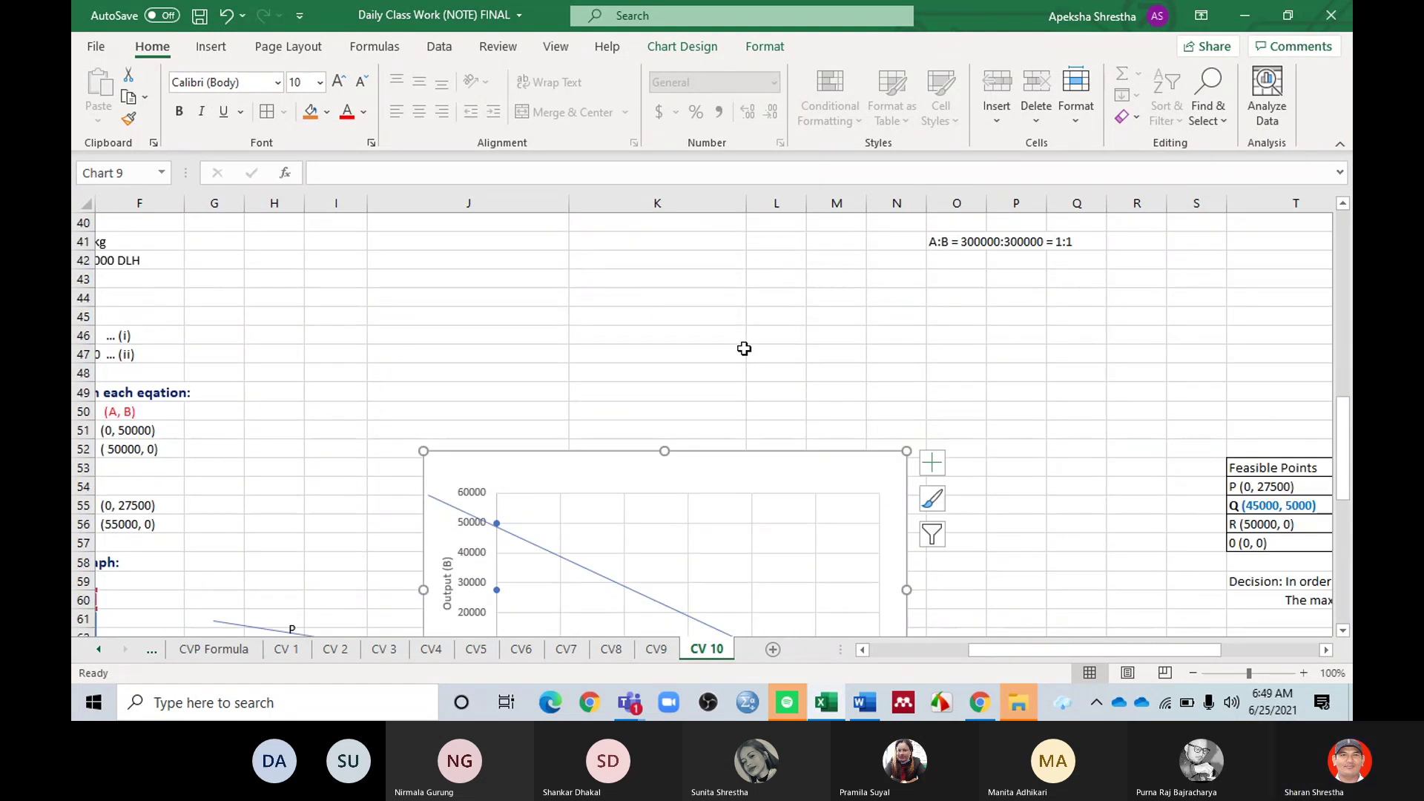
scroll(749, 345, down, 5)
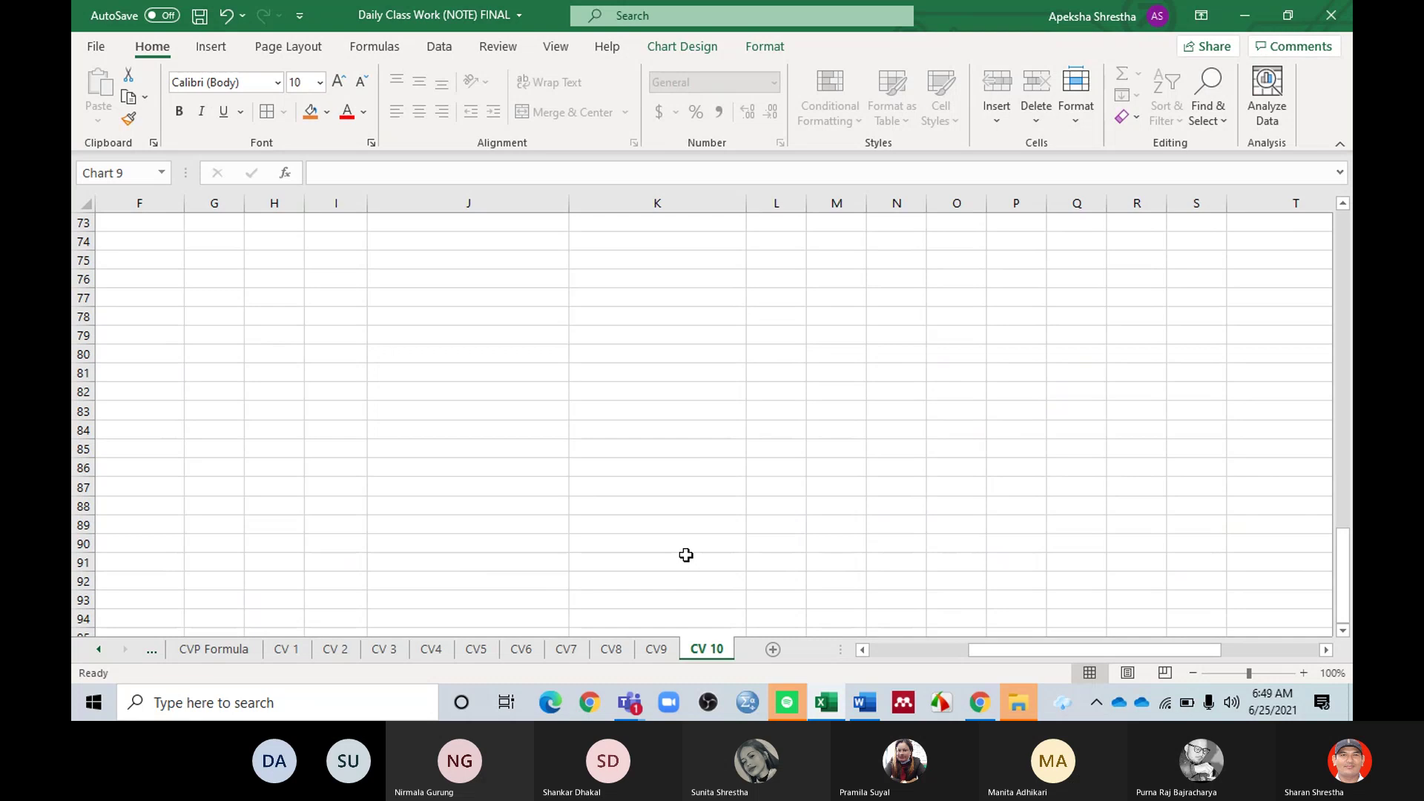
scroll(985, 493, left, 3)
scroll(985, 496, up, 7)
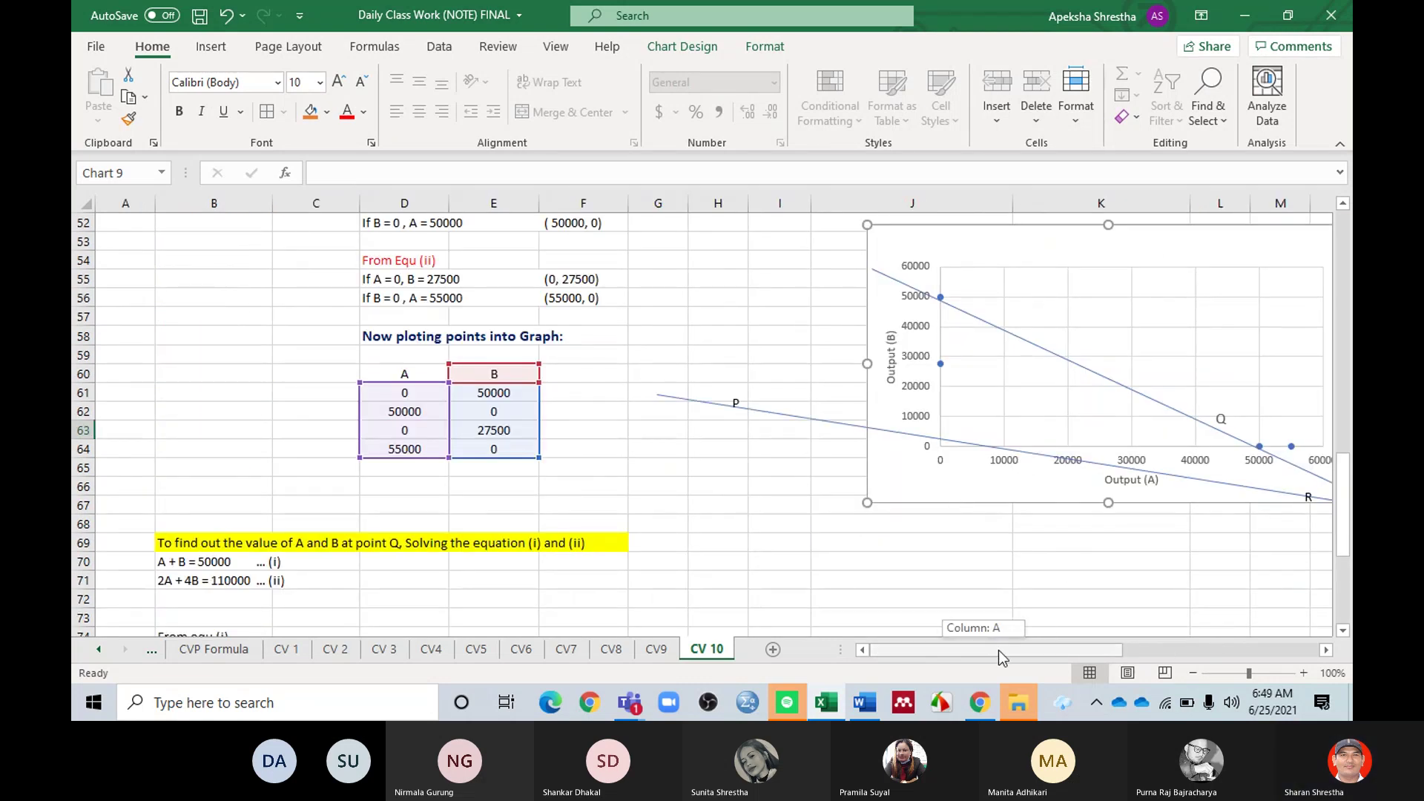
Step: Stretch the chart's upper edge up to row 48 to make it taller
drag(998, 650, 1057, 650)
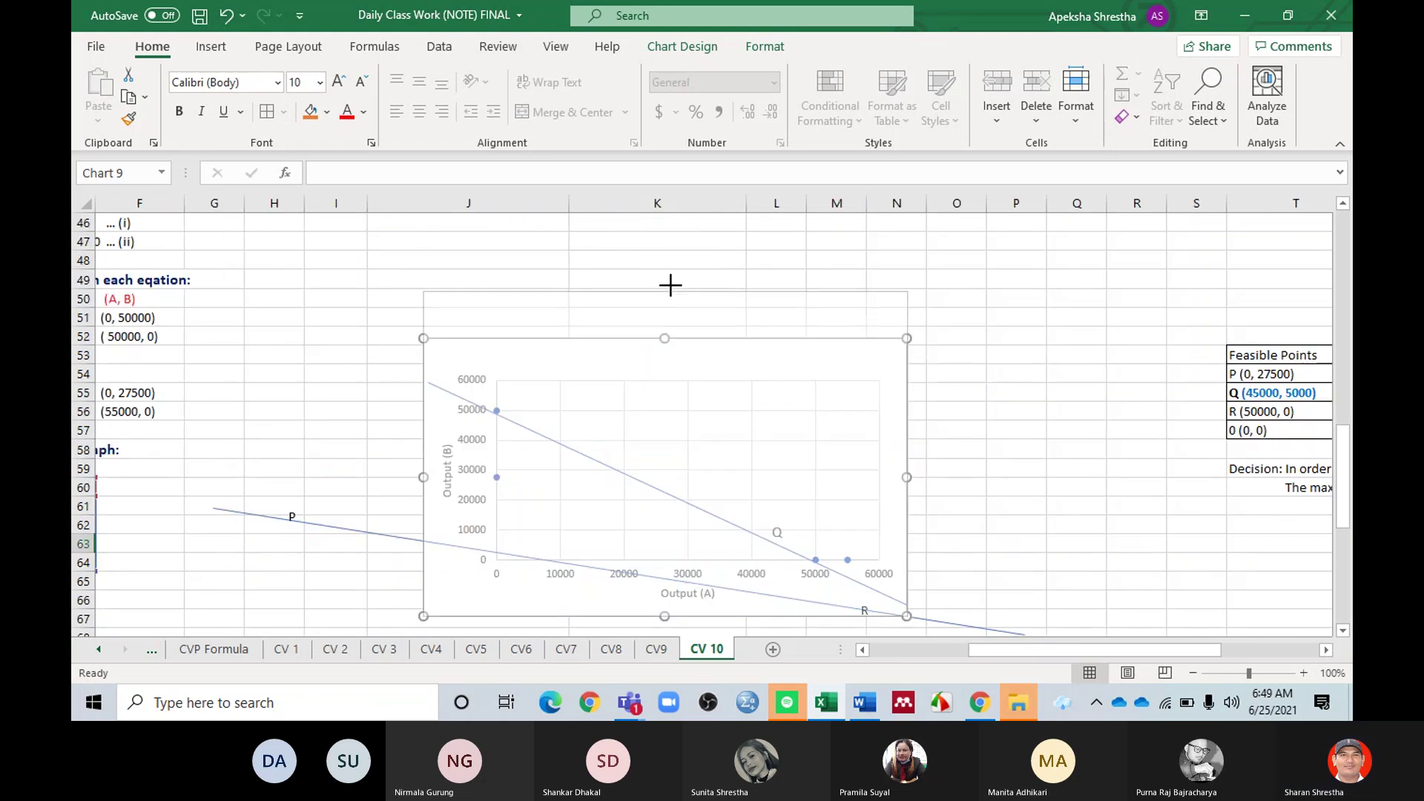
drag(668, 286, 663, 253)
click(965, 412)
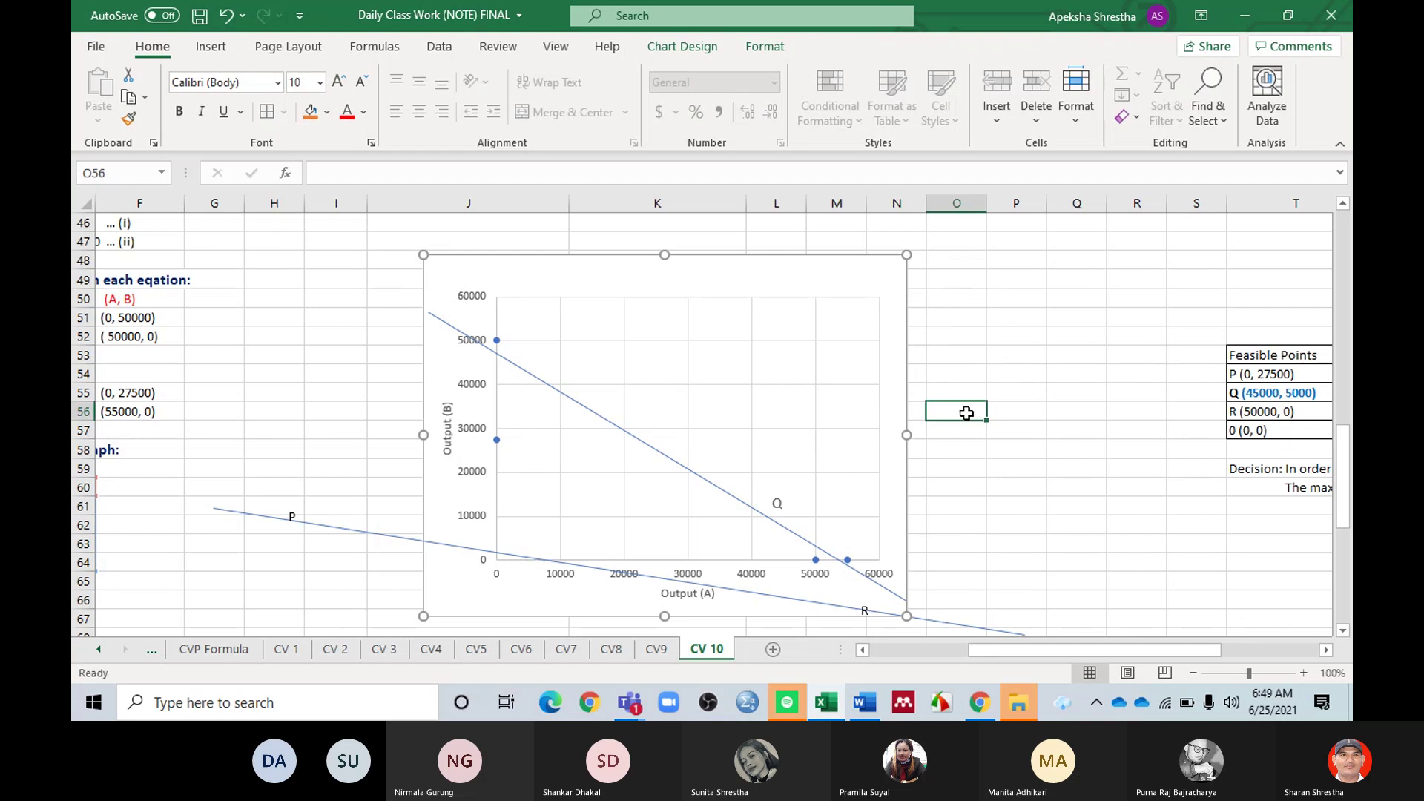
Step: Shift the steep line in the chart up to the 50000 point on the Output (B) axis and adjust its lower end
click(707, 486)
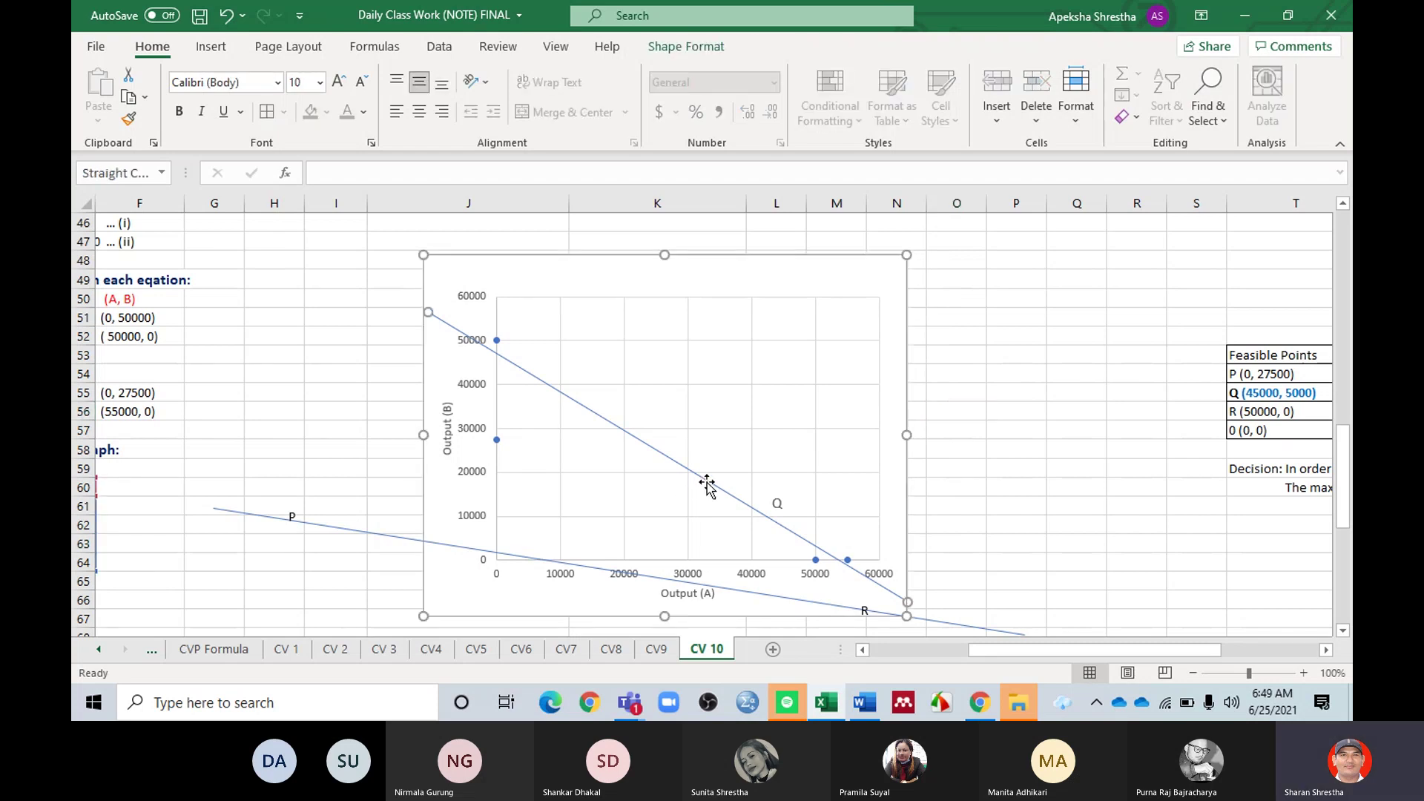
drag(707, 485, 746, 473)
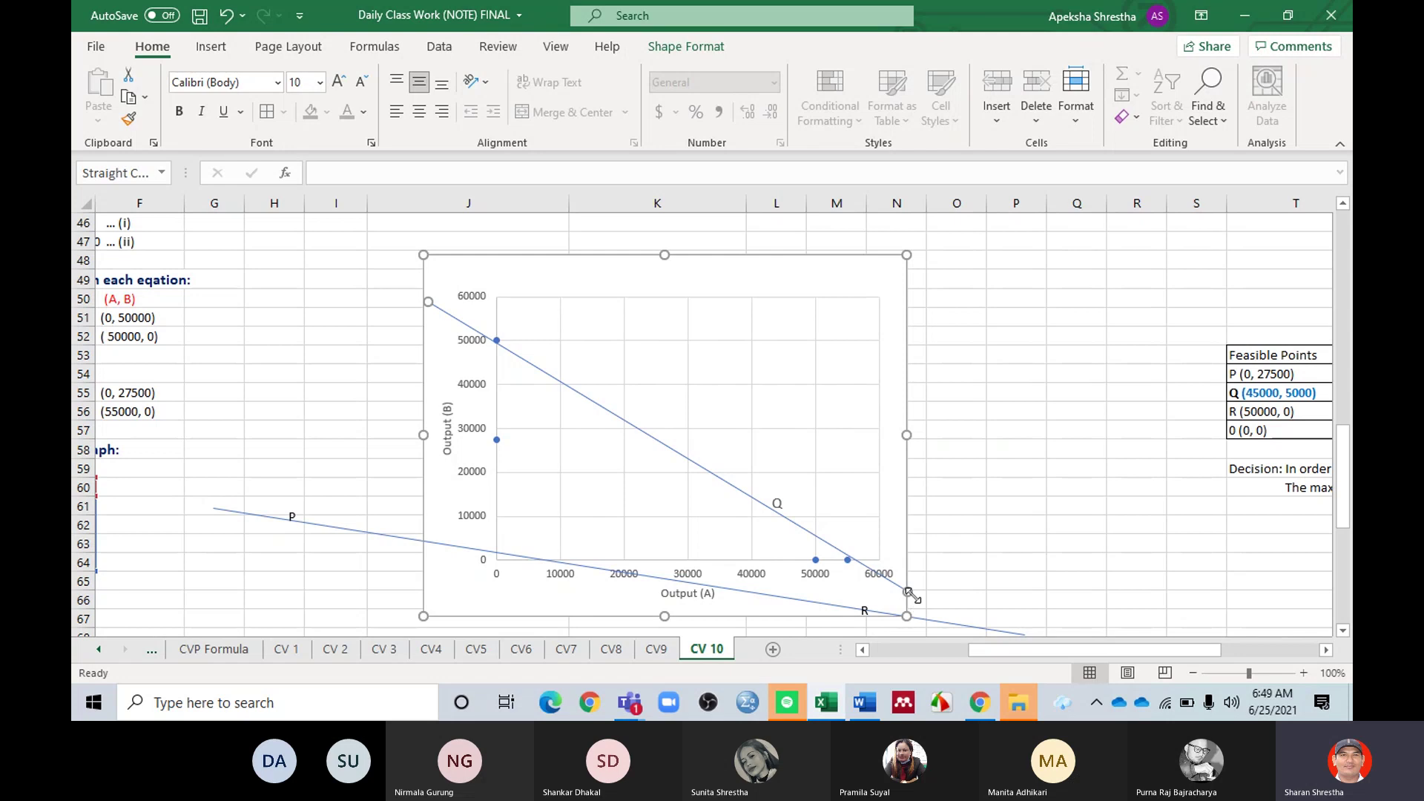
drag(913, 594, 907, 597)
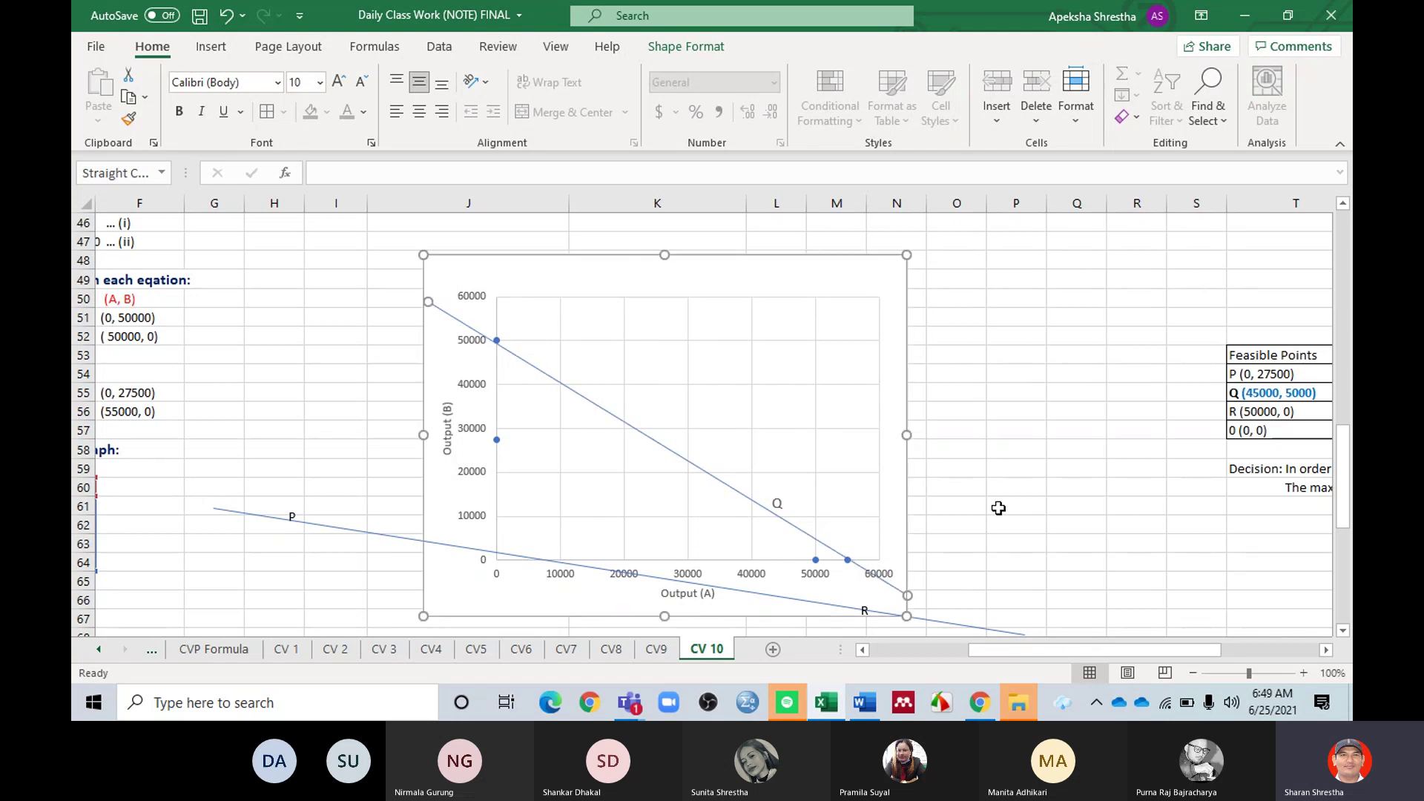
Step: Shorten the shallow line that lies outside the chart and move it across so it overlaps the chart's lower part
scroll(999, 504, down, 3)
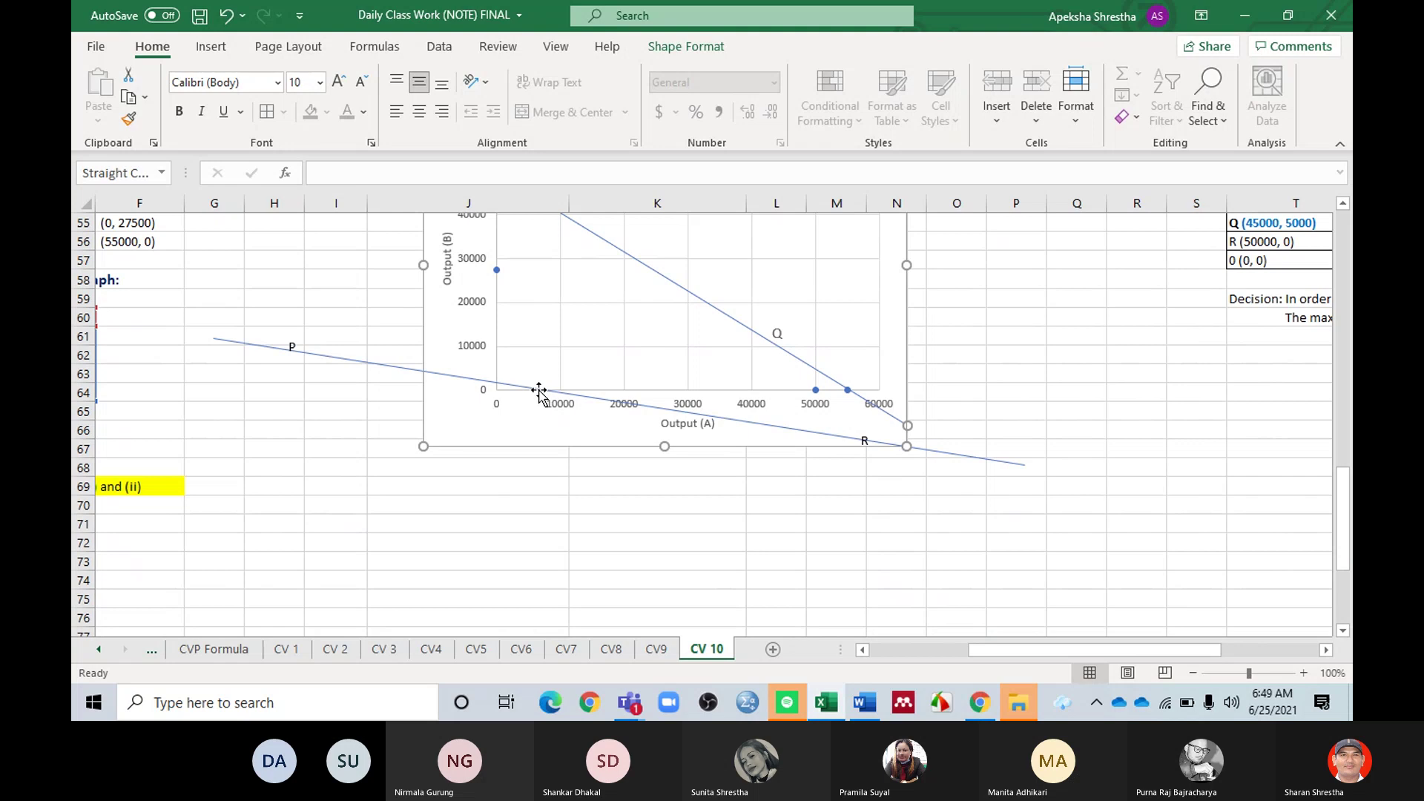
click(1002, 465)
drag(1025, 465, 690, 494)
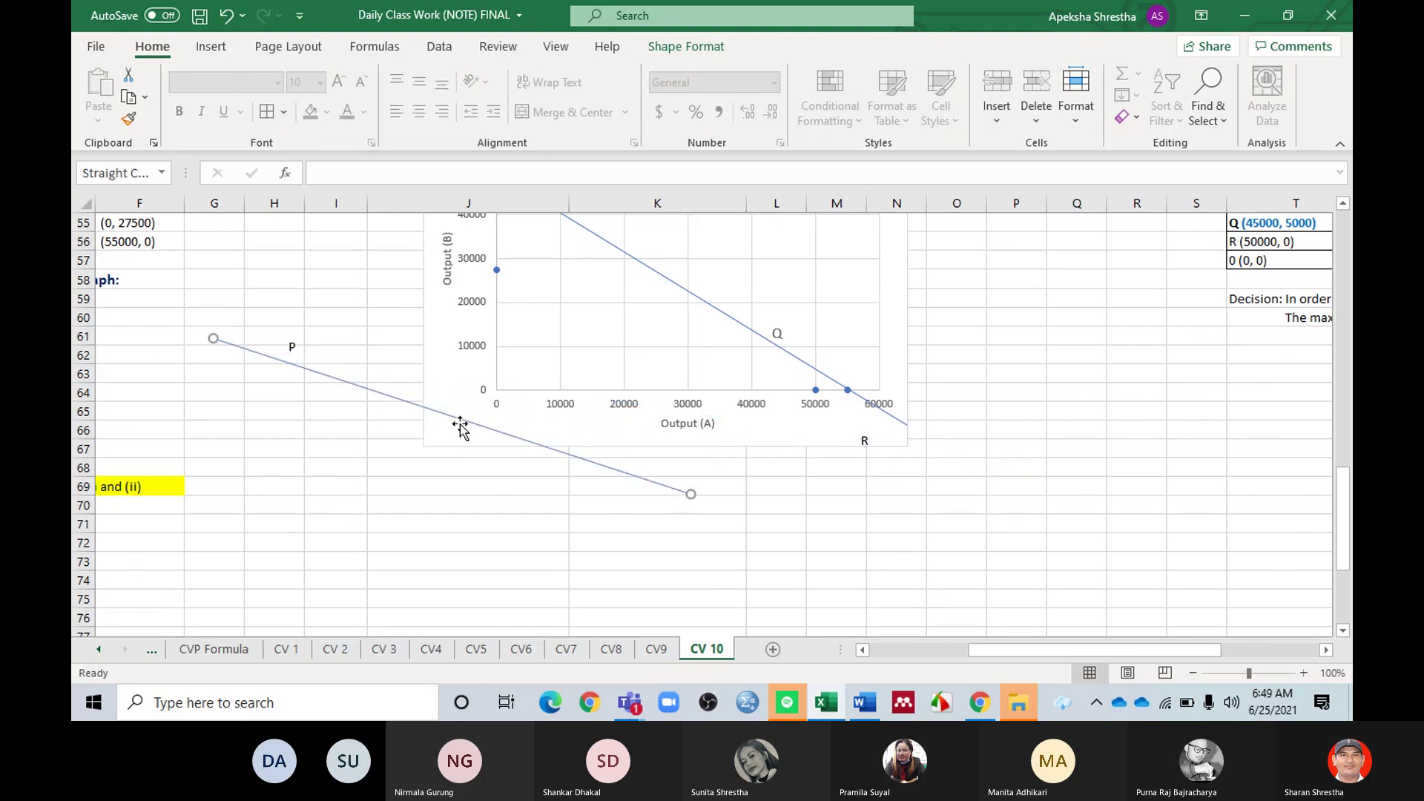
drag(460, 422, 655, 430)
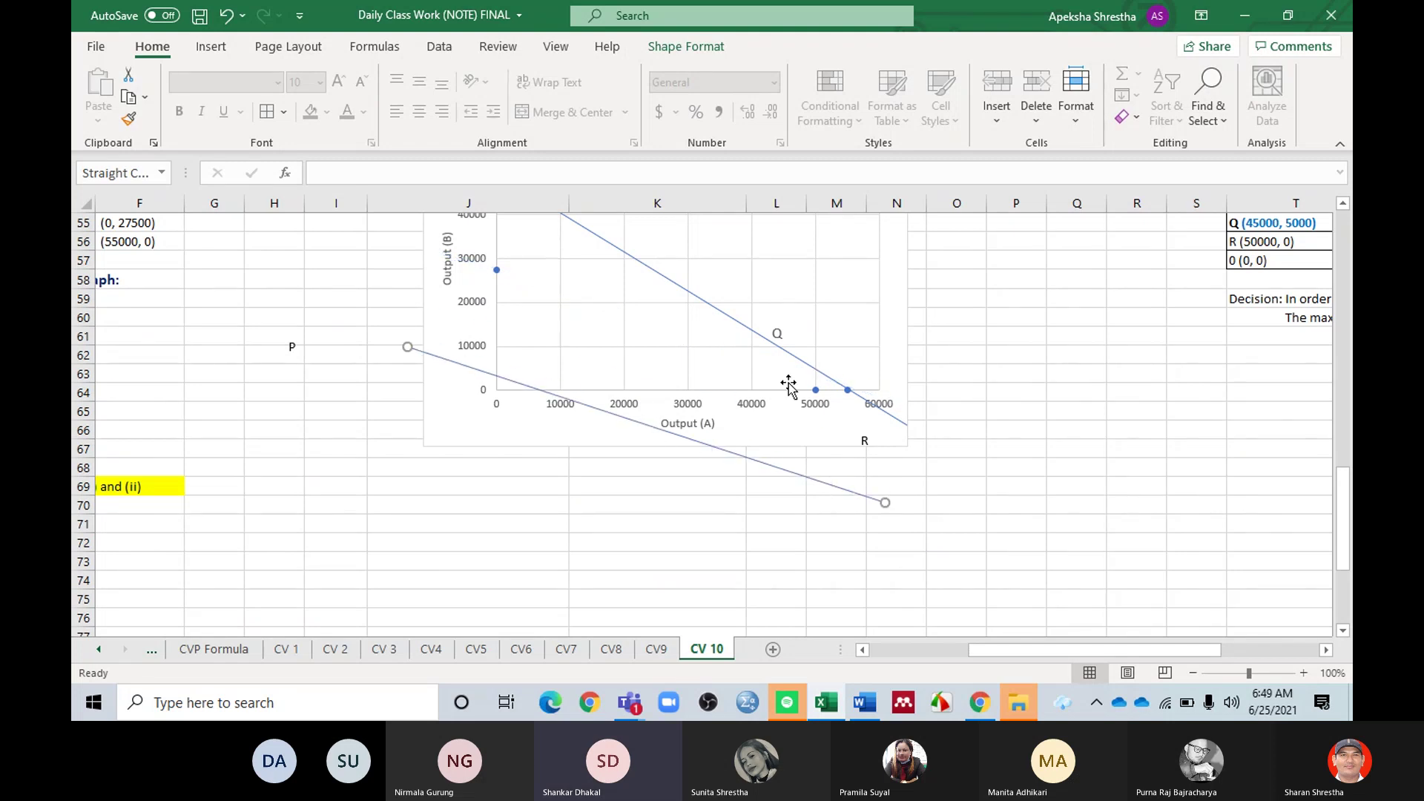
Step: Adjust the steep line's lower end so it passes through the 50000 point on the Output (A) axis
click(902, 425)
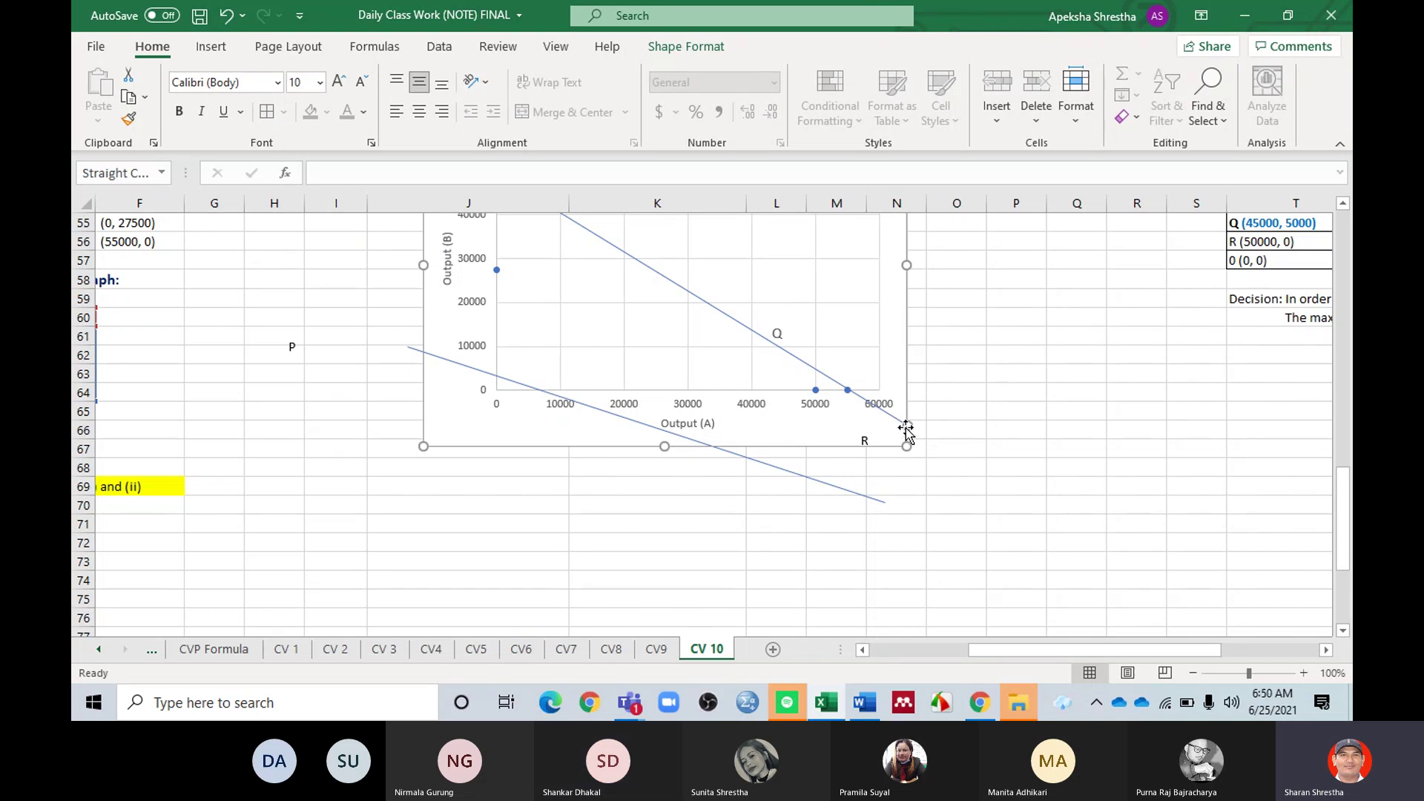
drag(909, 426, 889, 441)
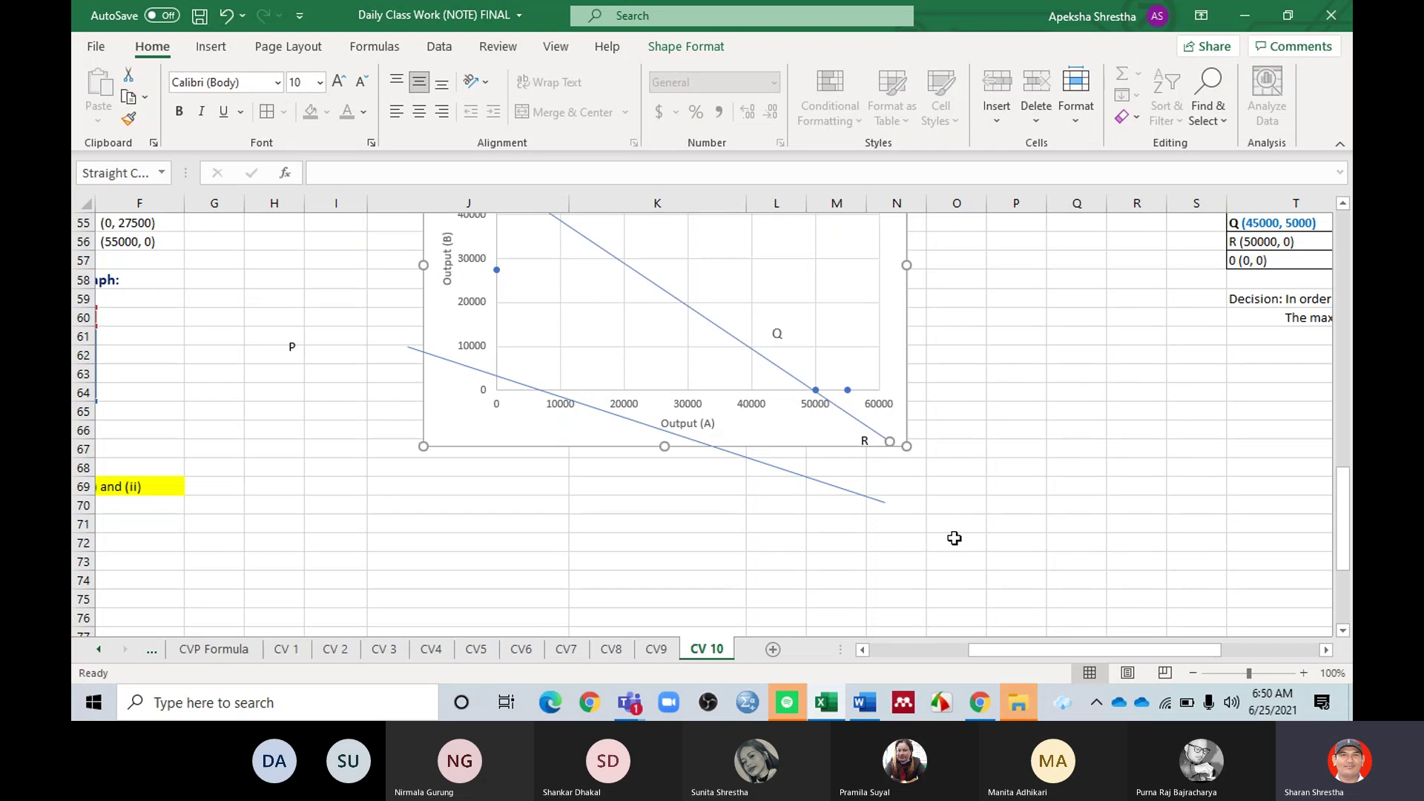
Step: Adjust the steep line's upper end so the line passes exactly through the 50000 point on the Output (B) axis
click(957, 540)
scroll(995, 518, up, 4)
scroll(998, 520, down, 1)
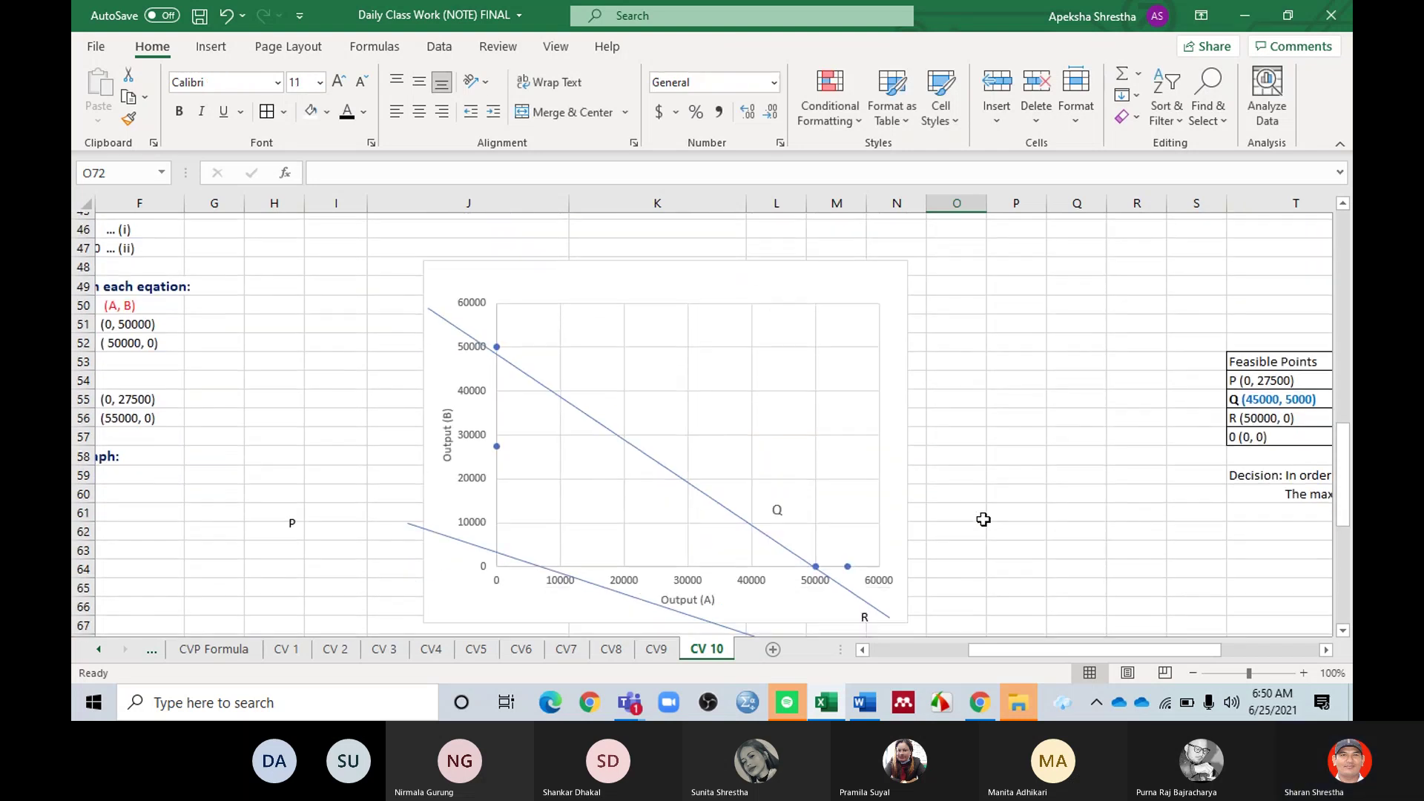
click(448, 312)
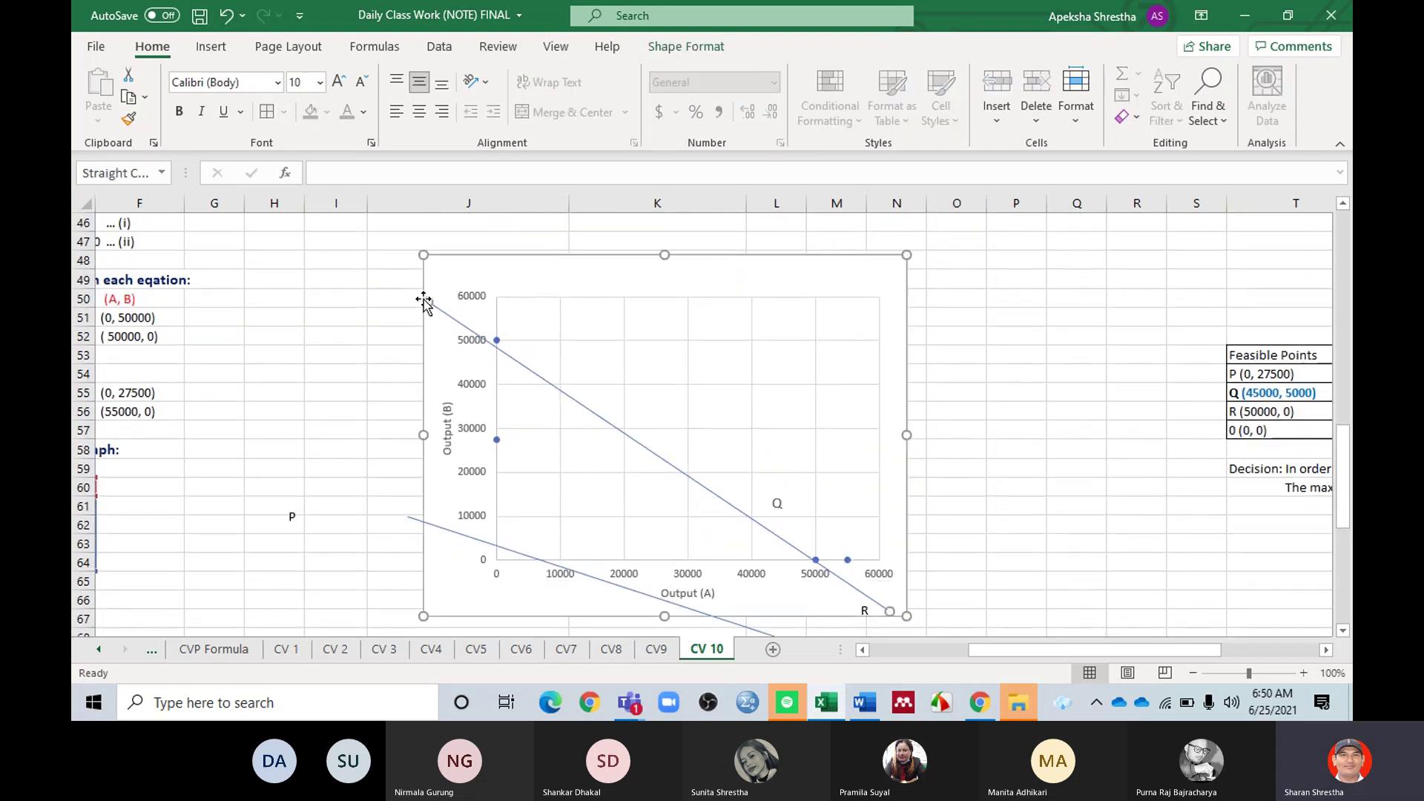
drag(429, 302, 431, 294)
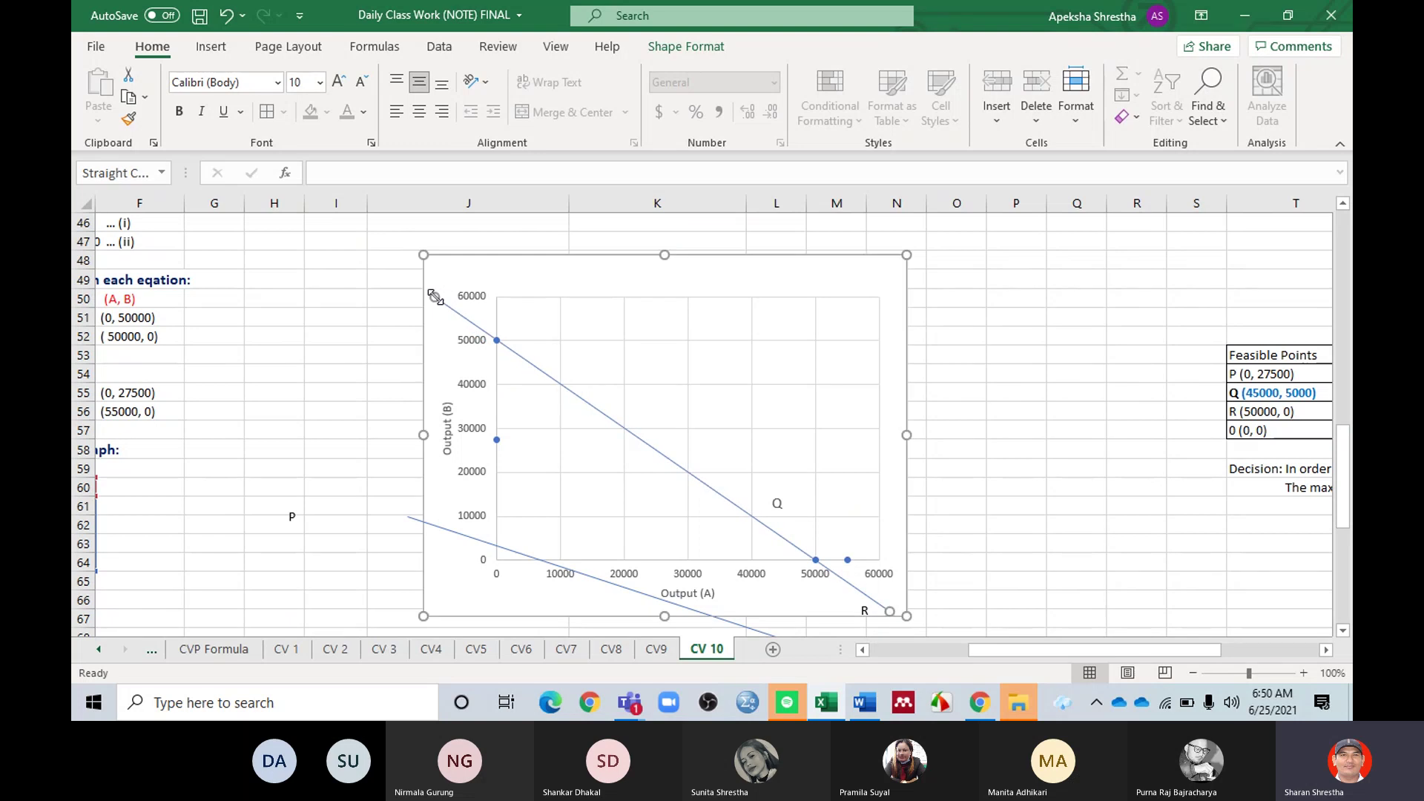
click(1033, 524)
Step: Move the shallow line up into the chart and adjust its lower end so it passes through the 27500 and 55000 points
scroll(1027, 563, down, 1)
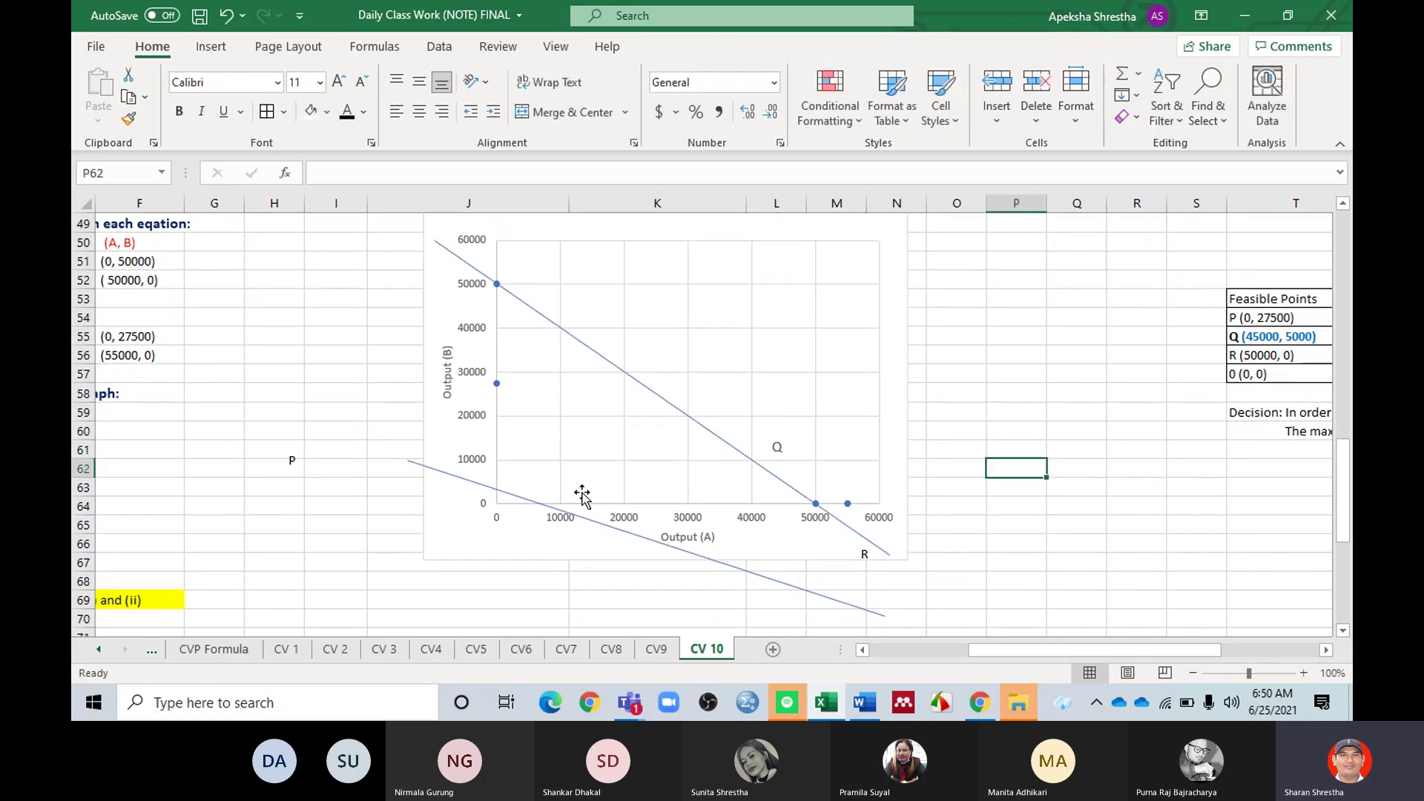
click(618, 529)
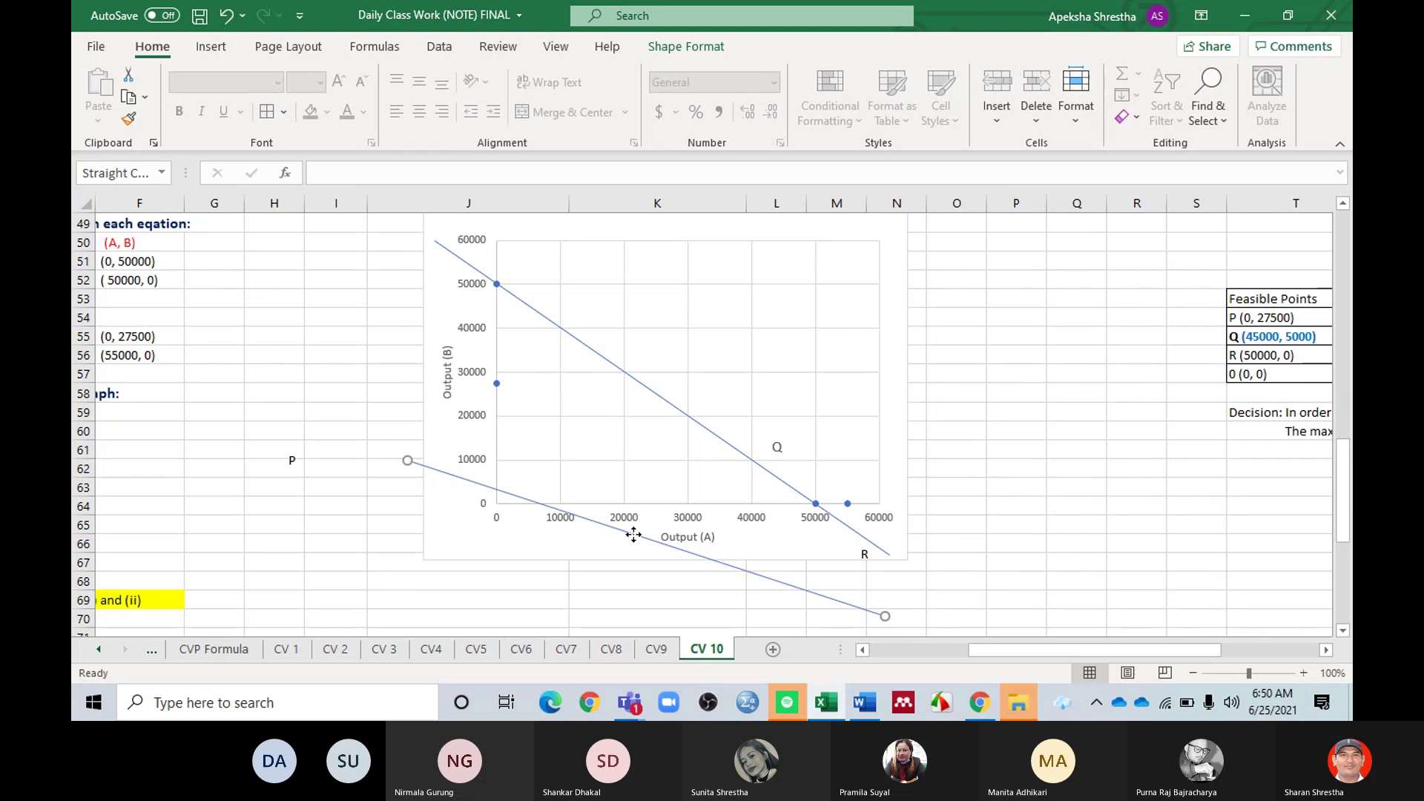
drag(634, 535, 662, 441)
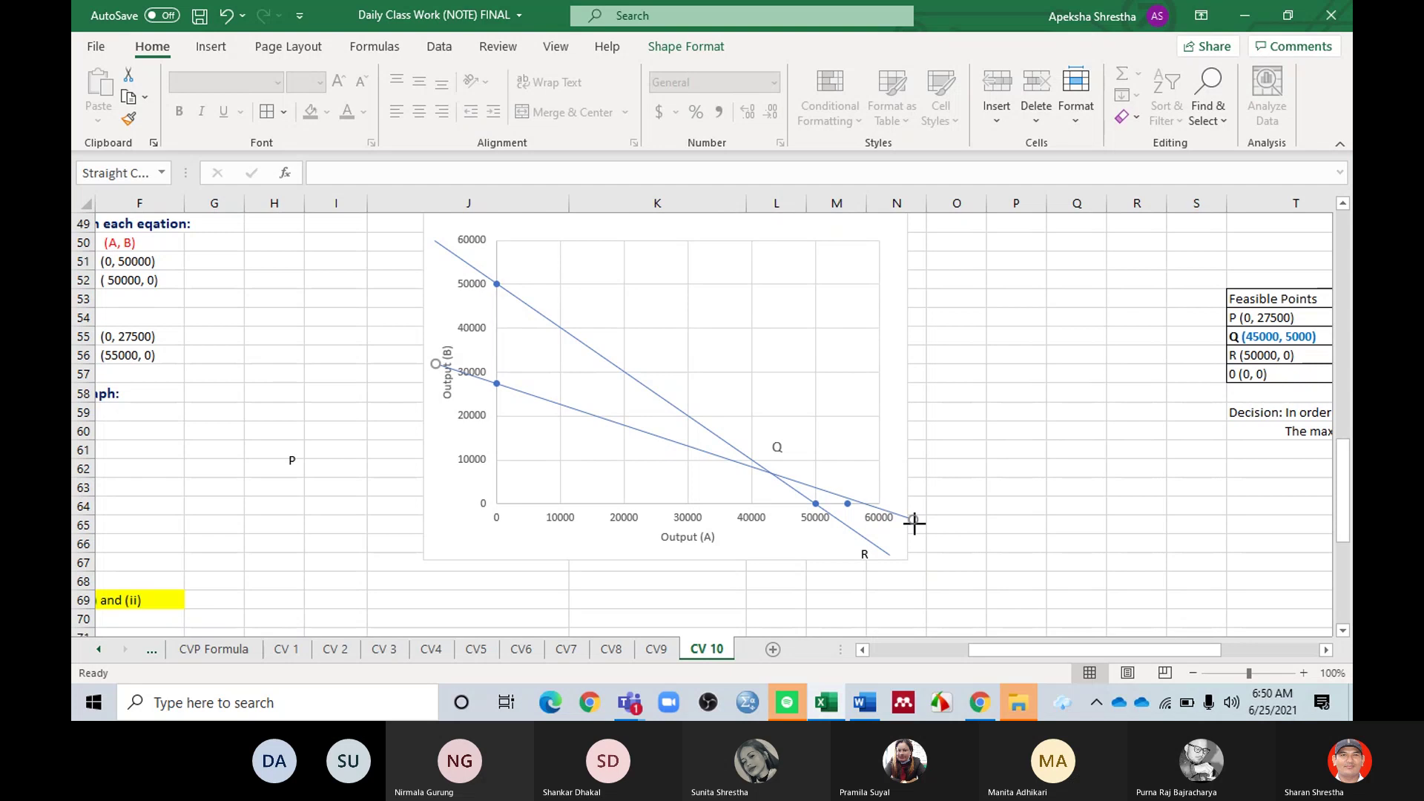
drag(914, 523, 914, 525)
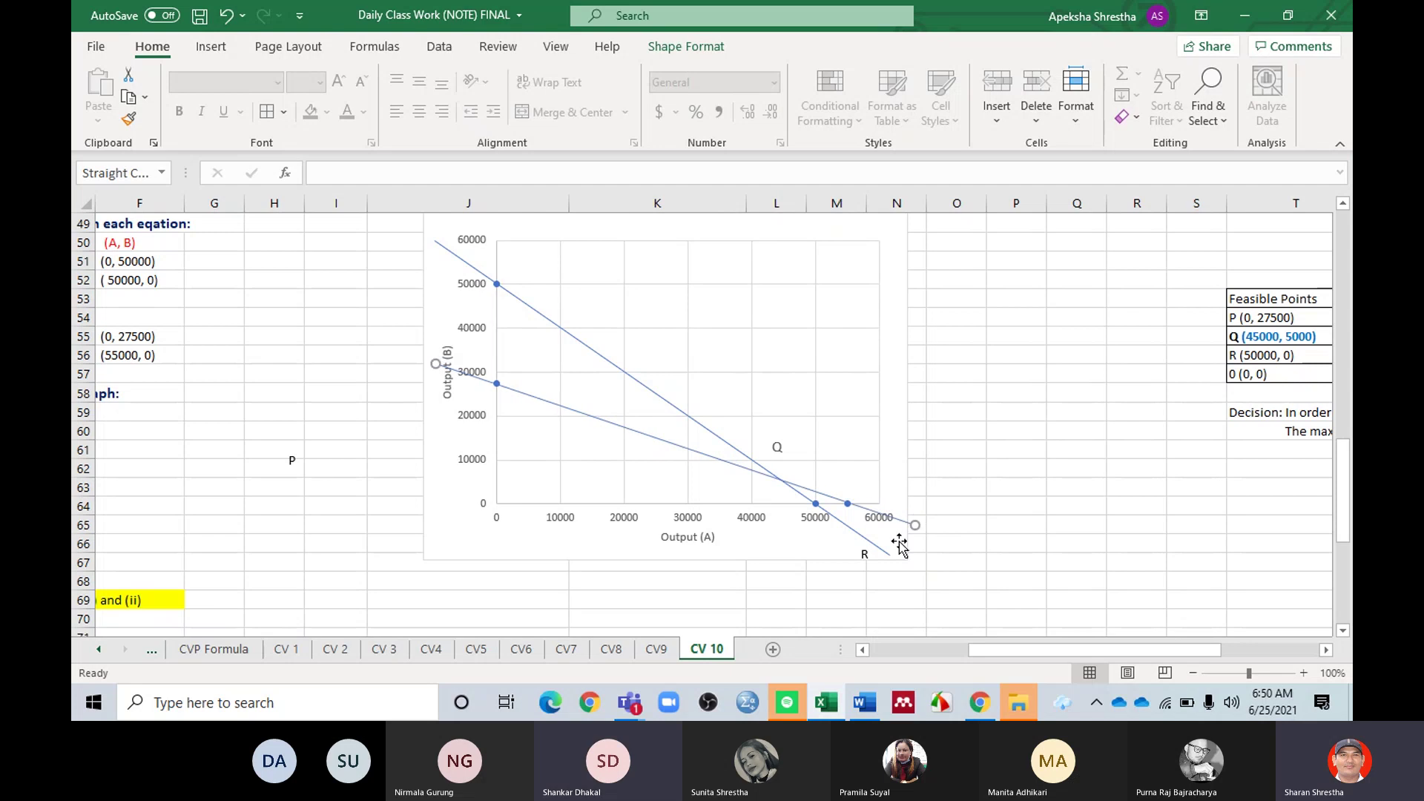
click(783, 586)
click(548, 593)
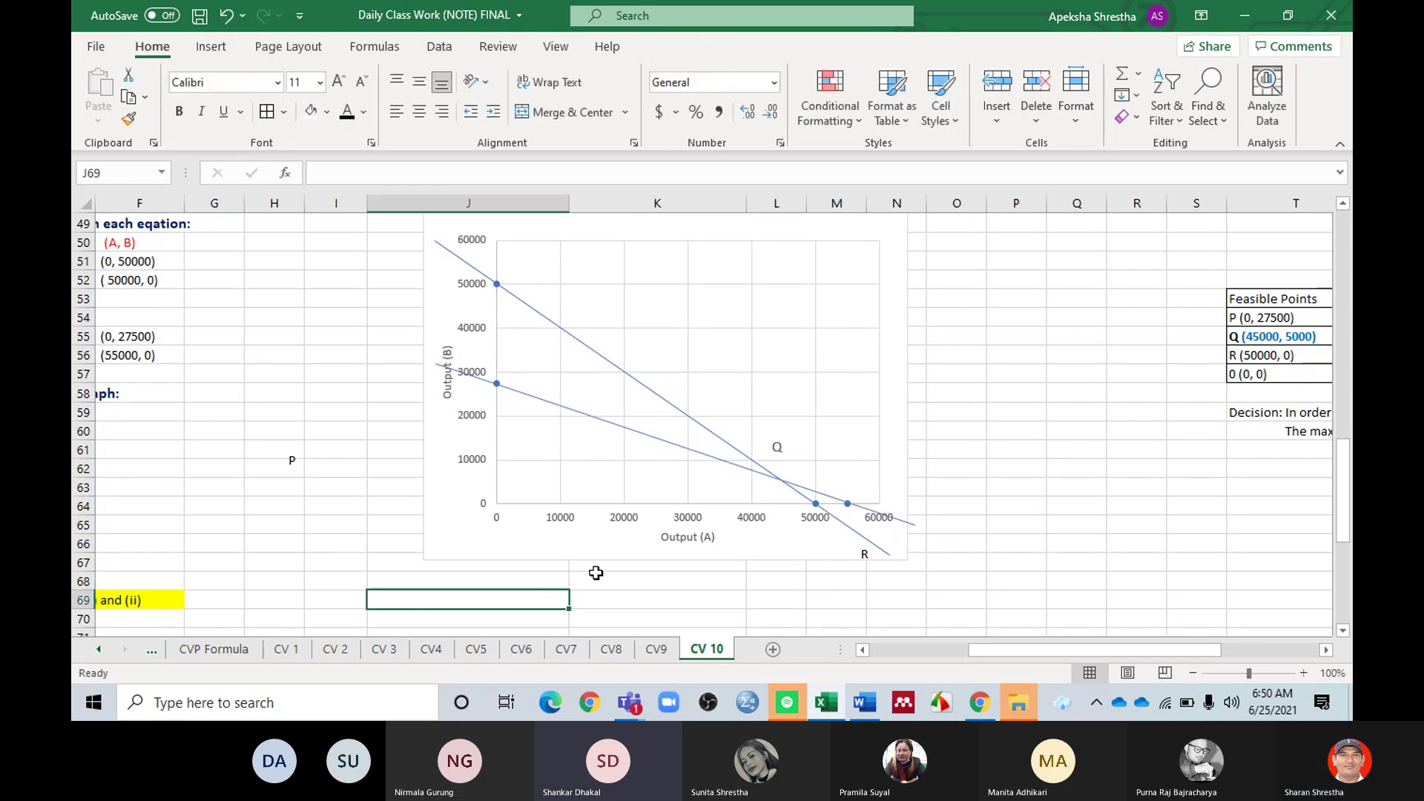
Step: Move the P label into the chart, beside the 27500 point on the Output (B) axis
scroll(600, 566, down, 1)
scroll(600, 566, down, 4)
scroll(690, 497, up, 3)
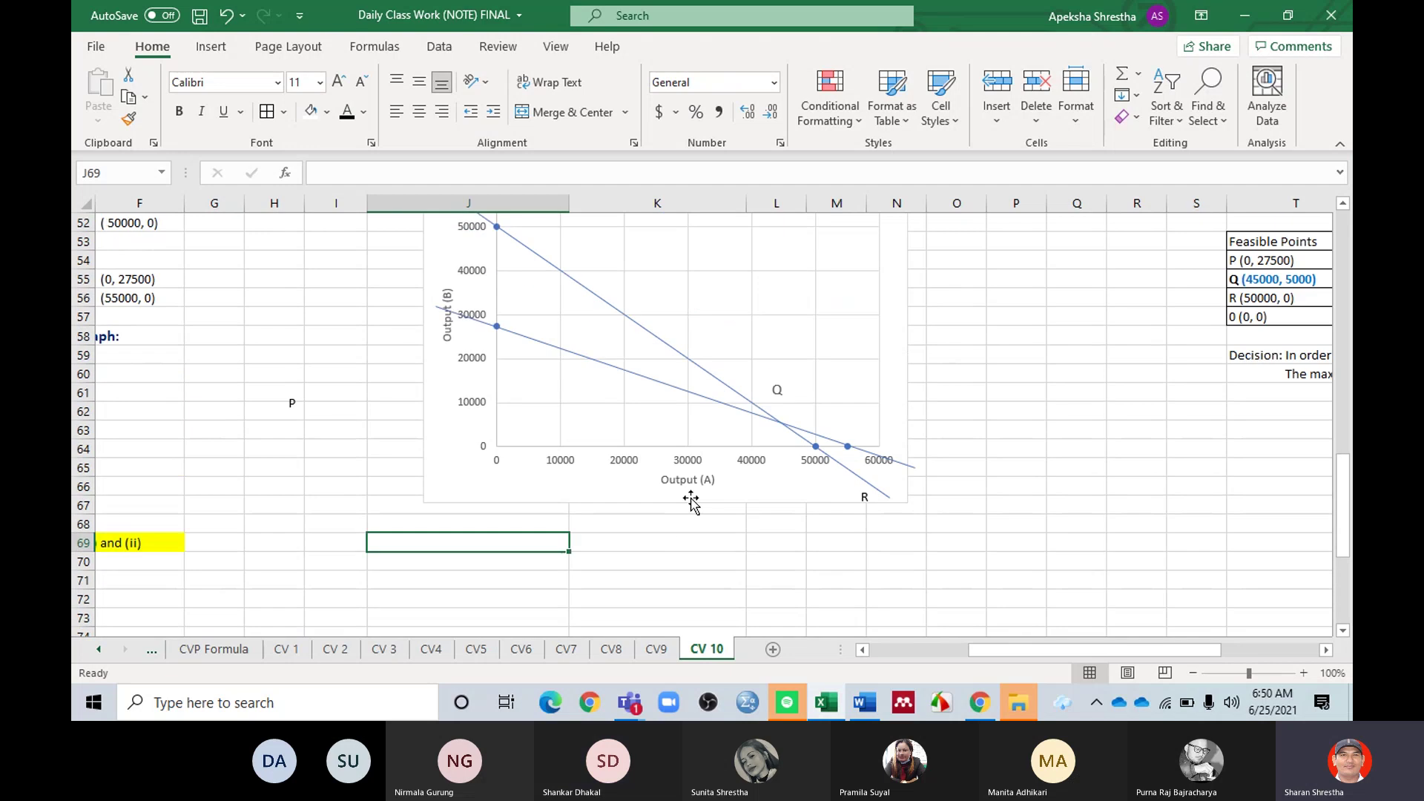
click(293, 405)
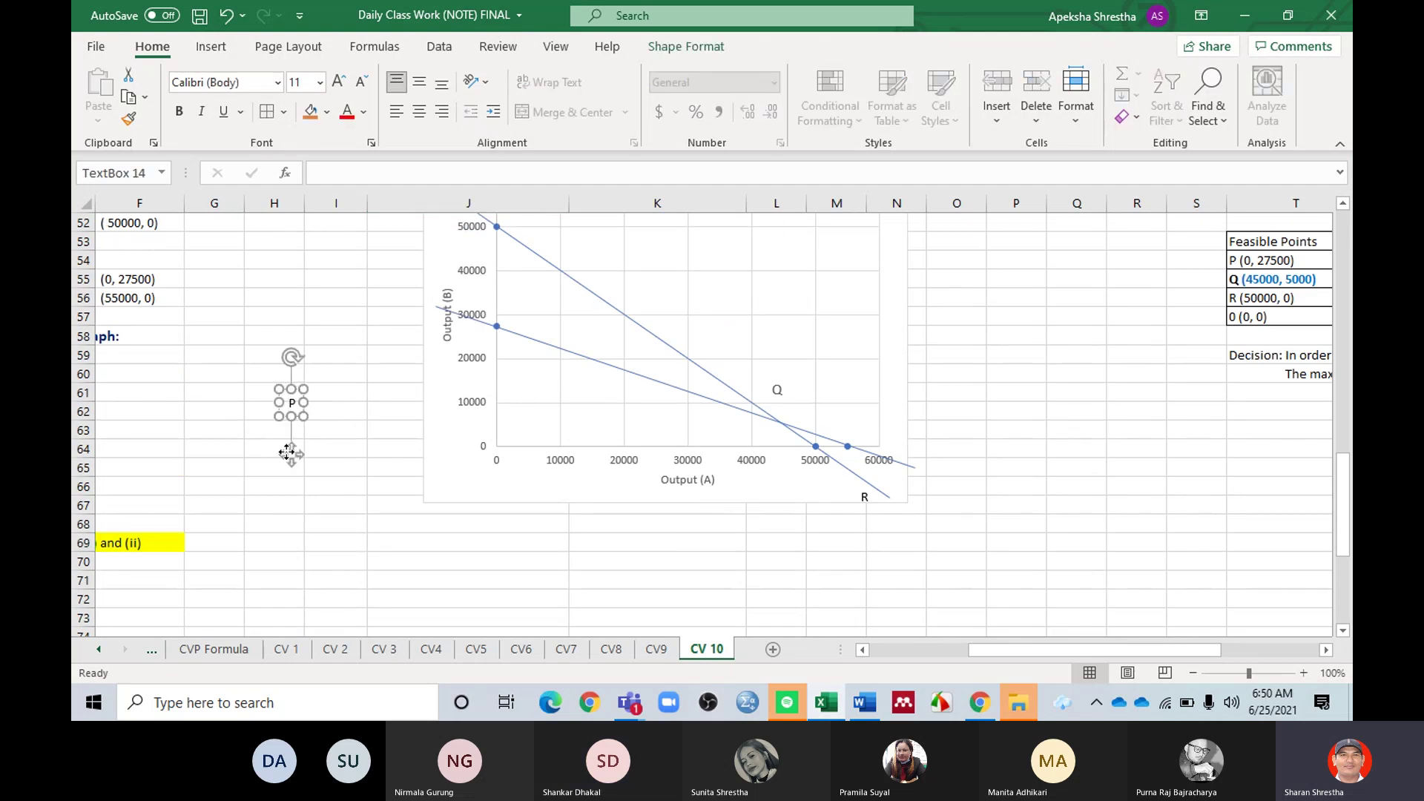
drag(288, 454, 503, 372)
click(608, 536)
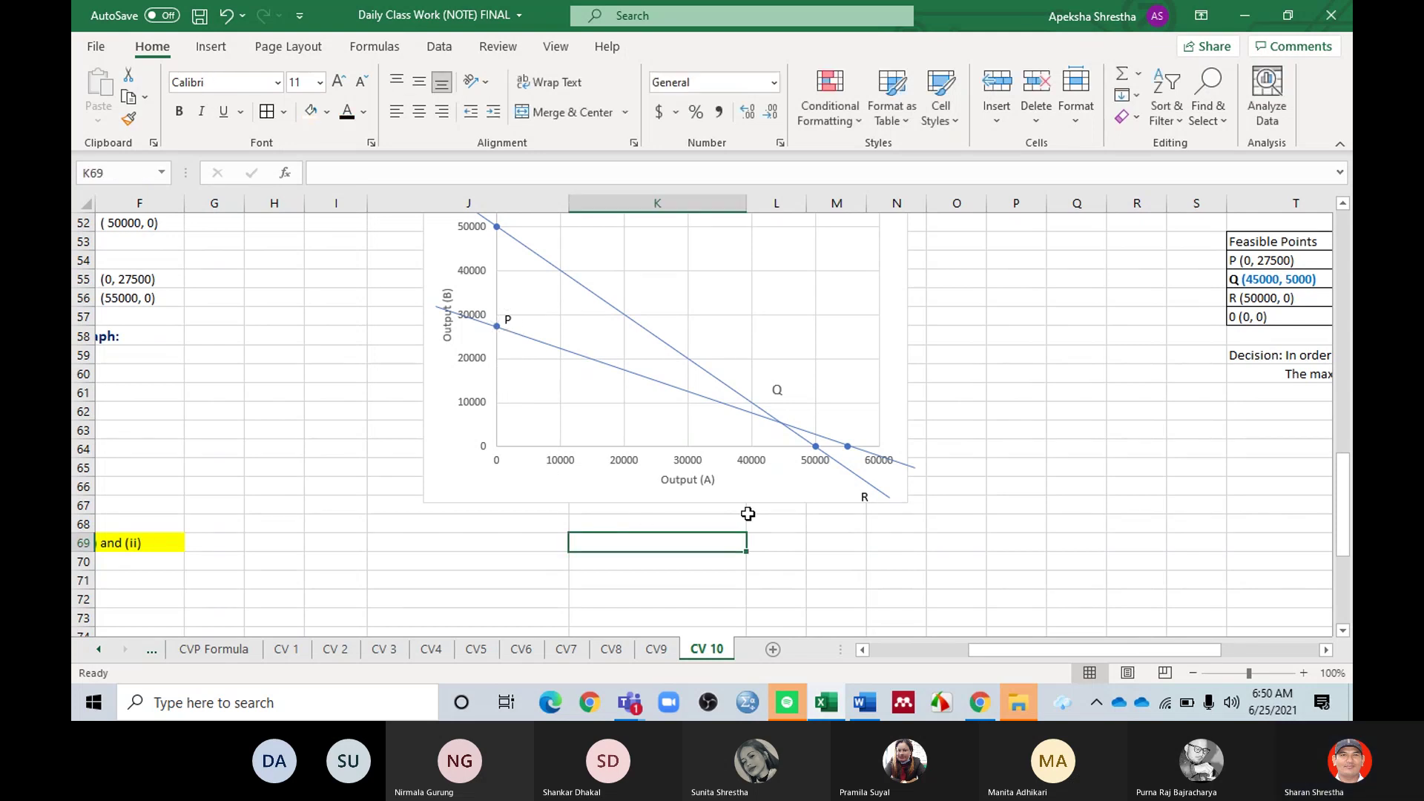
Step: Place the R label beside the 50000 point on the Output (A) axis and the Q label just above the lines' intersection
click(868, 503)
drag(868, 503, 806, 505)
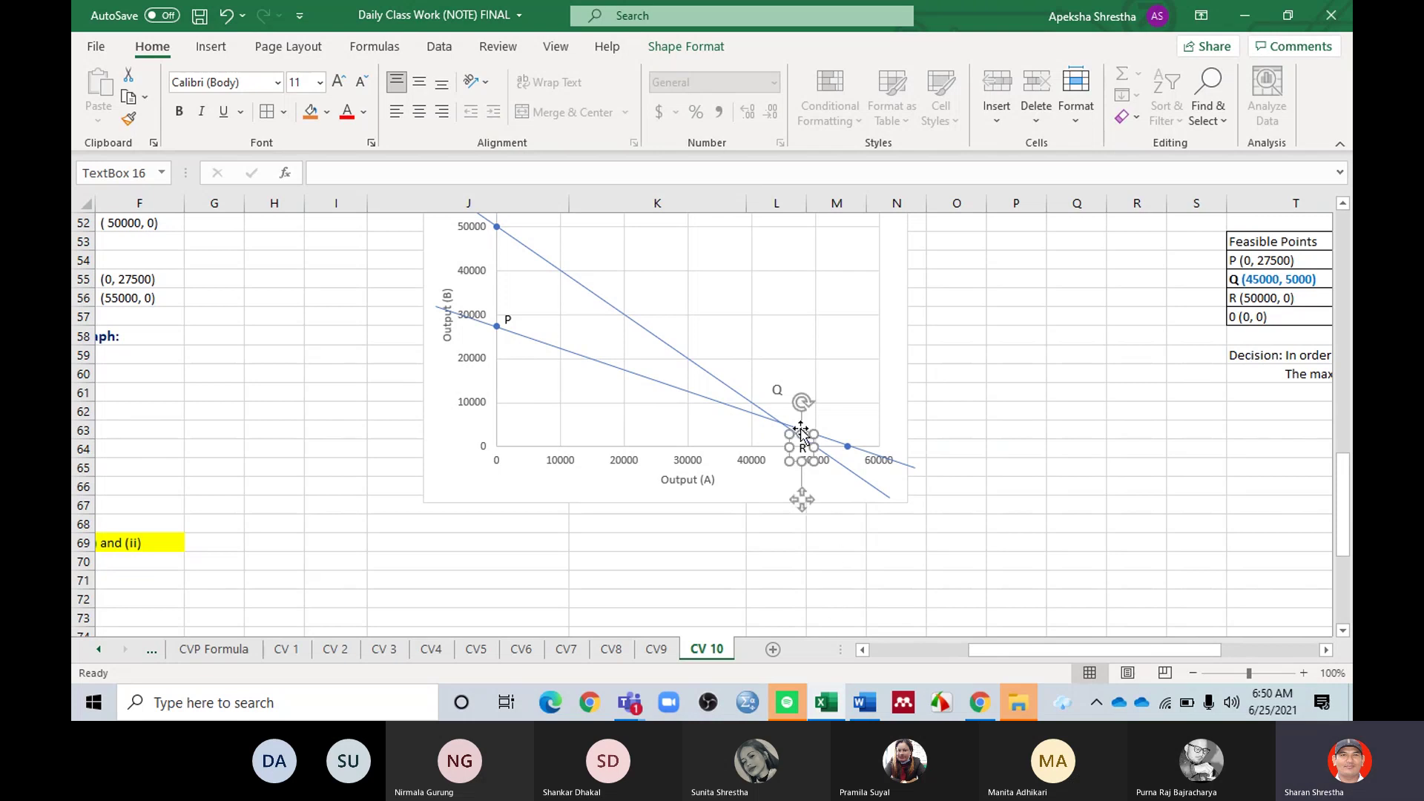
click(998, 430)
click(779, 395)
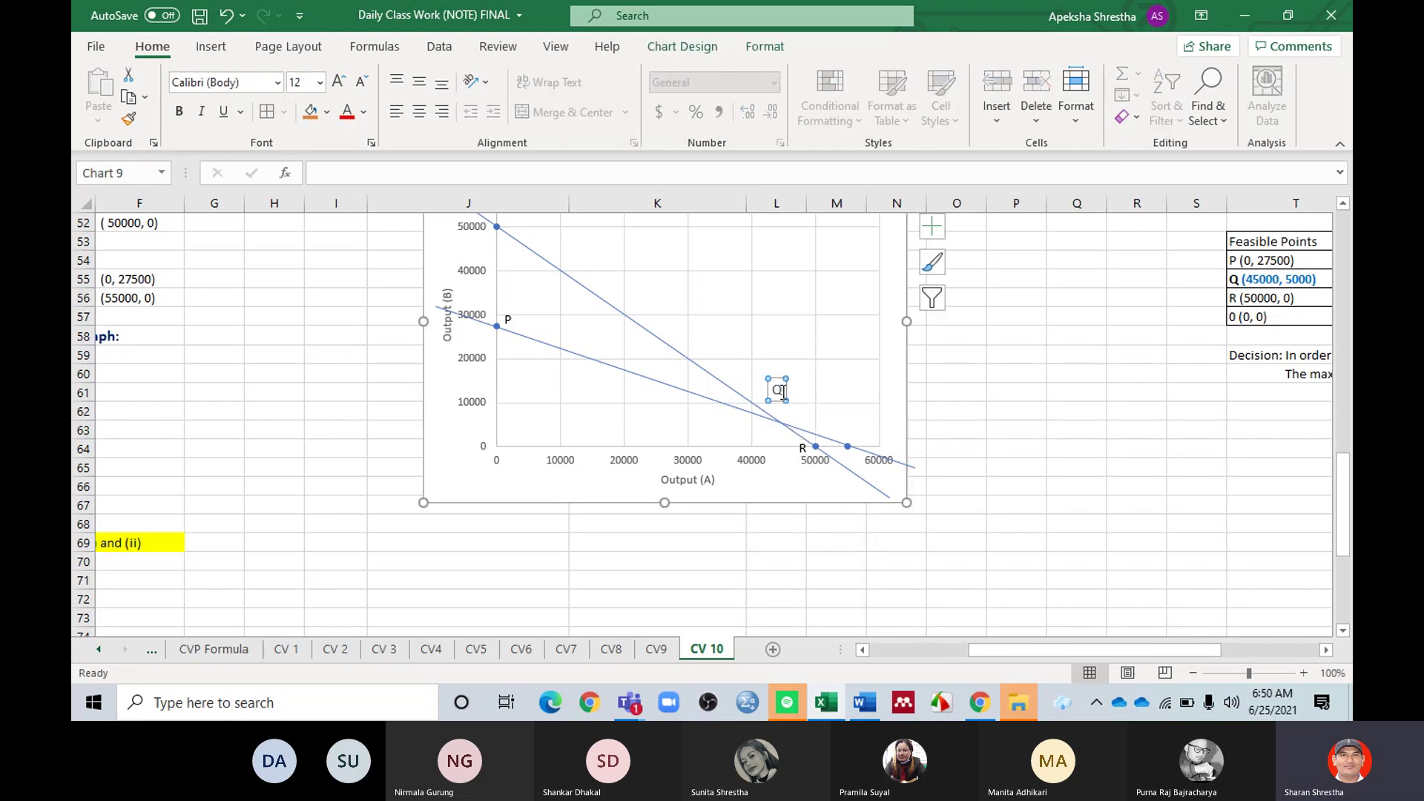
drag(776, 383, 787, 406)
click(950, 448)
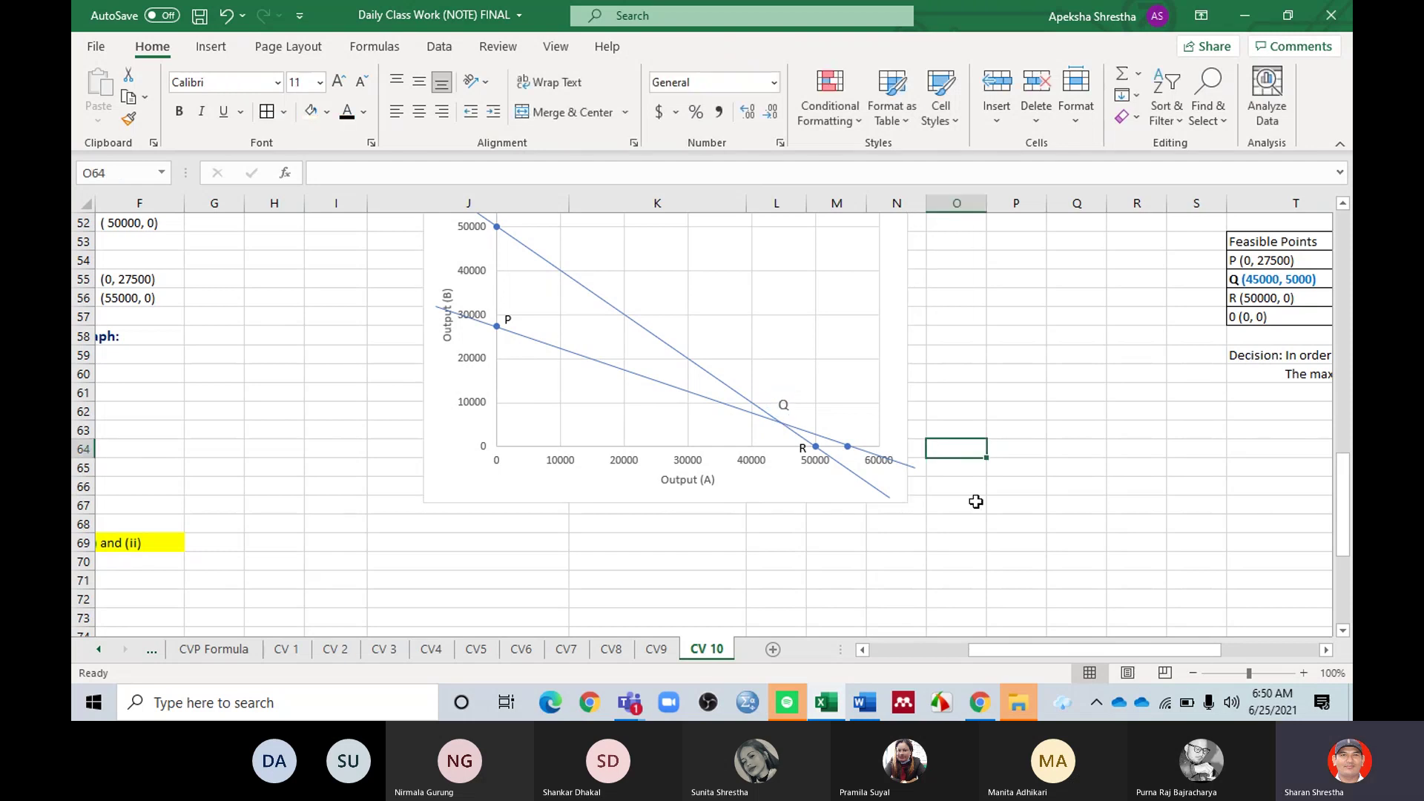
Step: Review the problem statement and the multiproduct break-even workings, including the weighted CM and sales mix notes
ctrl+scroll(1046, 490, down, 4)
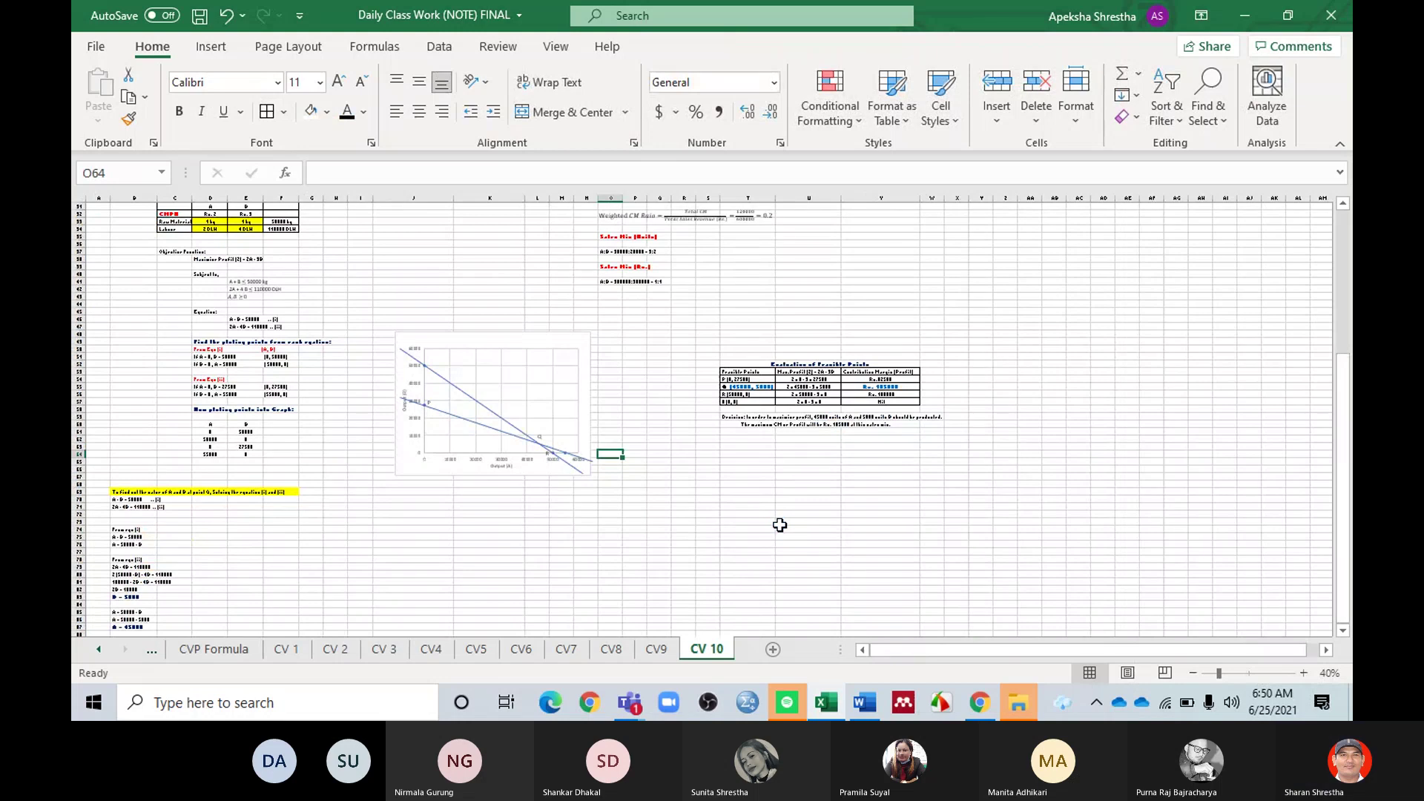
ctrl+scroll(780, 526, up, 4)
ctrl+scroll(835, 524, down, 1)
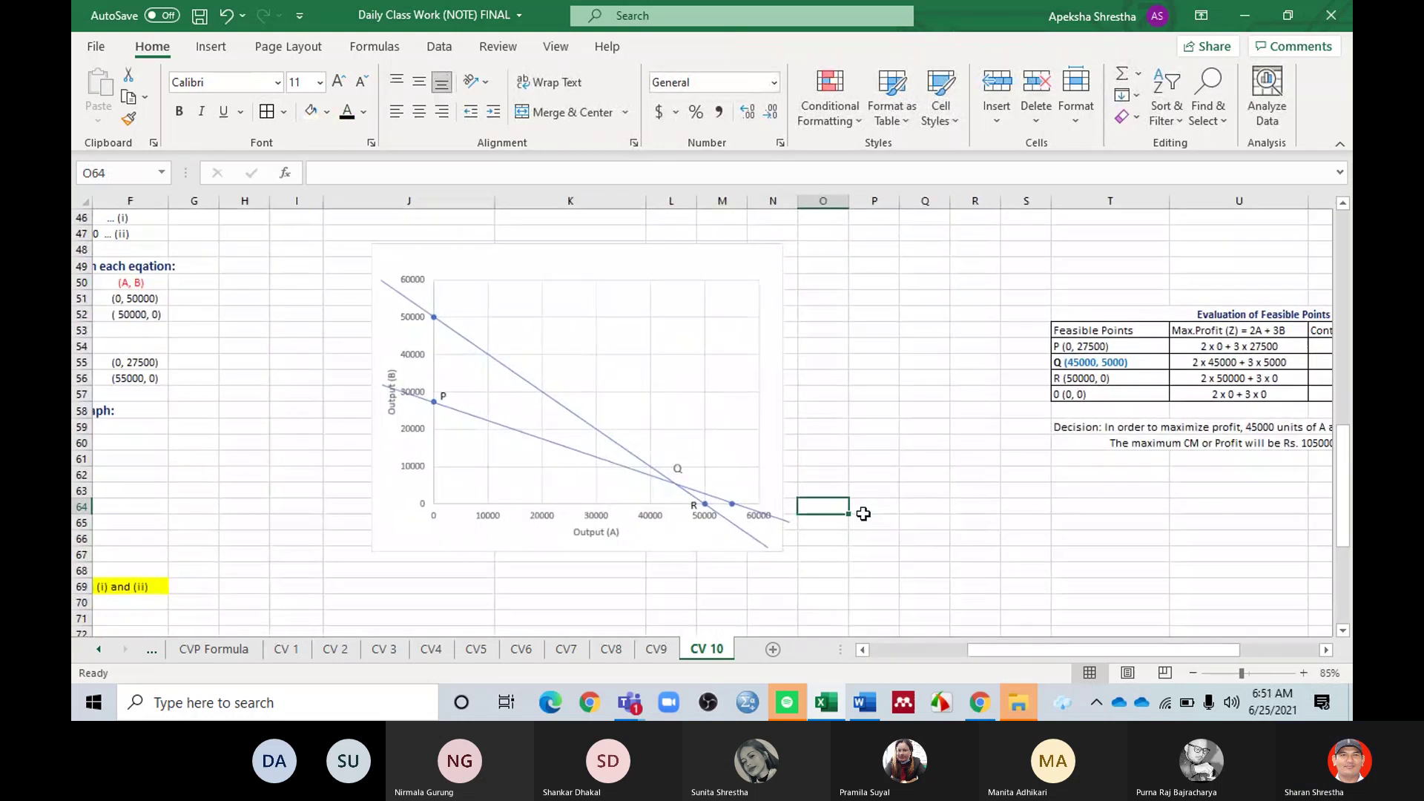
key(alt)
scroll(858, 482, up, 2)
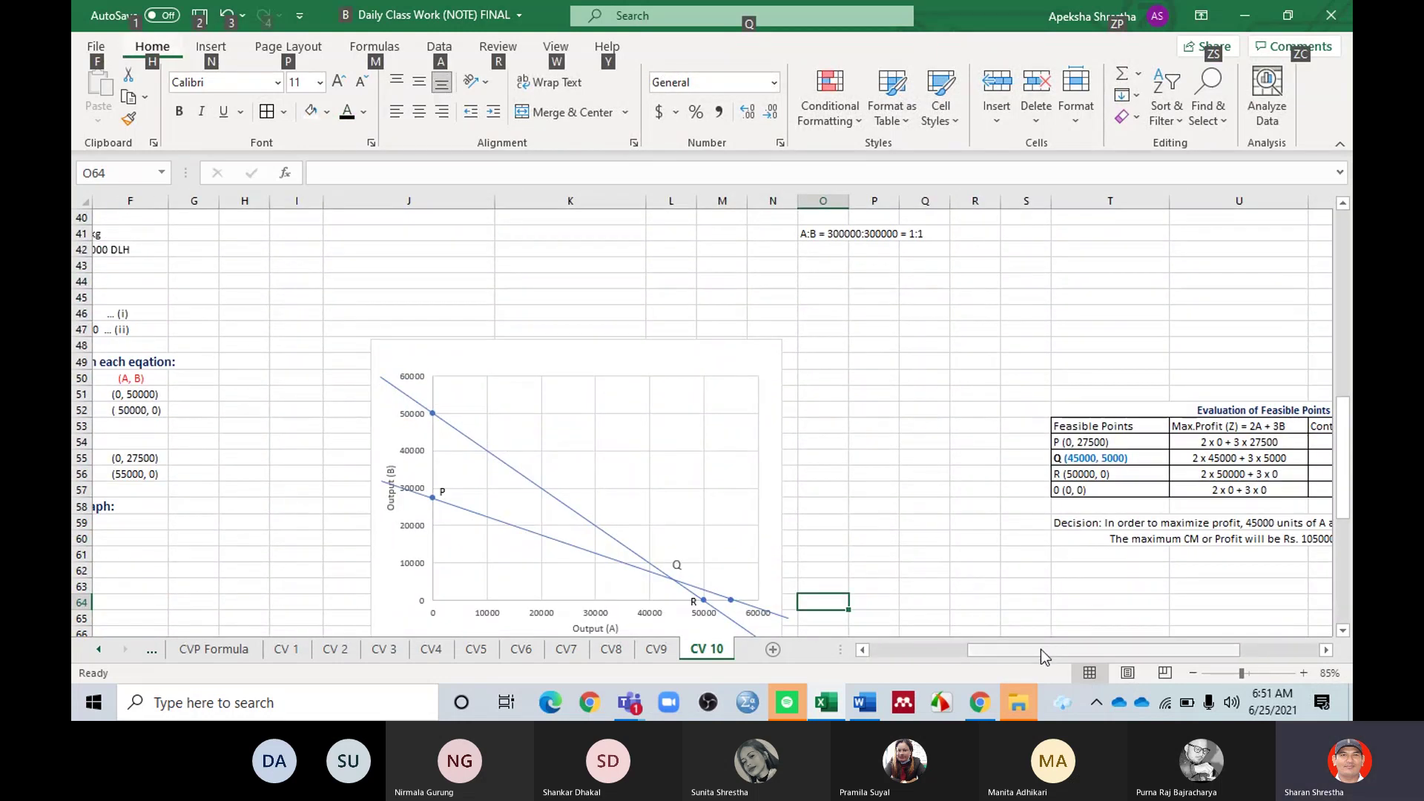
drag(1046, 651, 945, 651)
scroll(829, 393, up, 4)
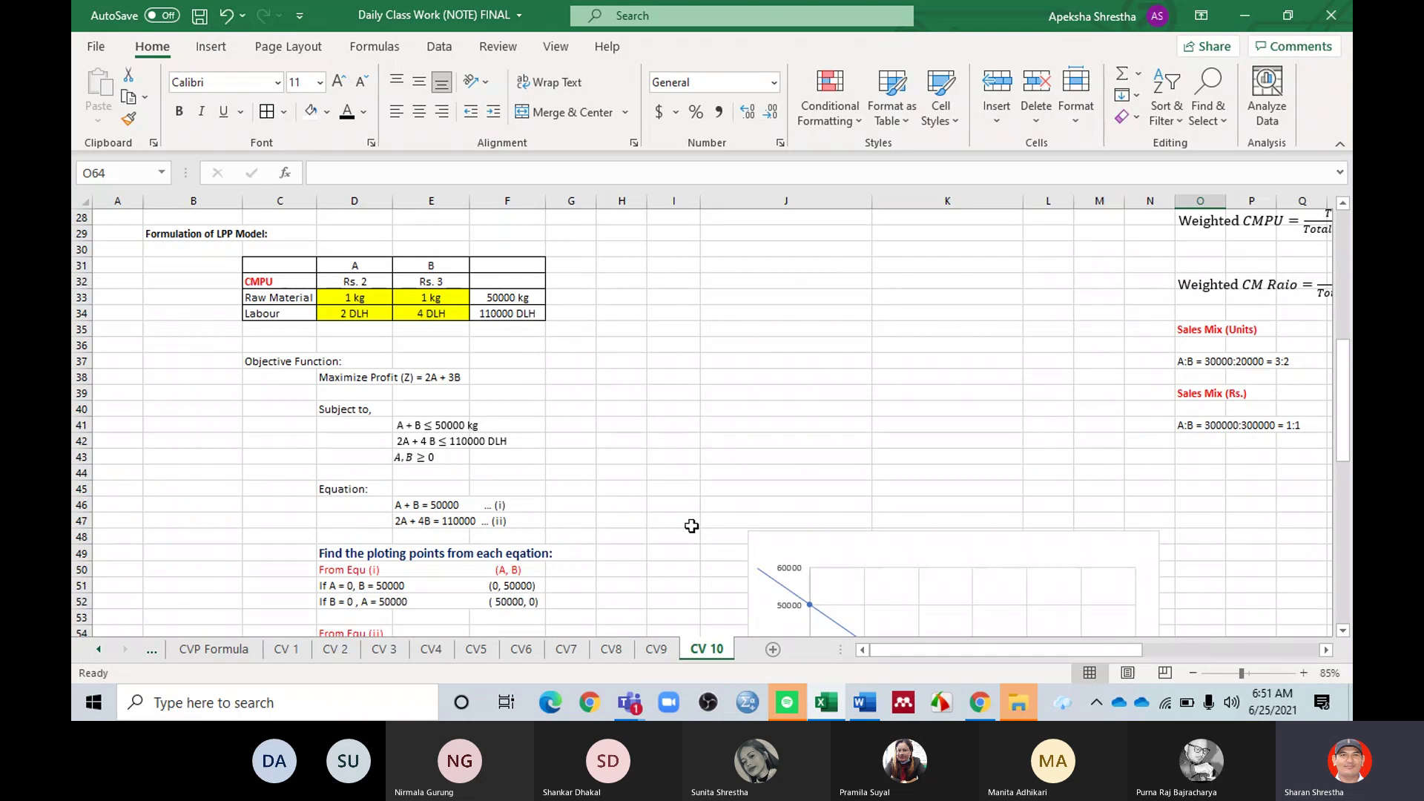
scroll(740, 347, up, 7)
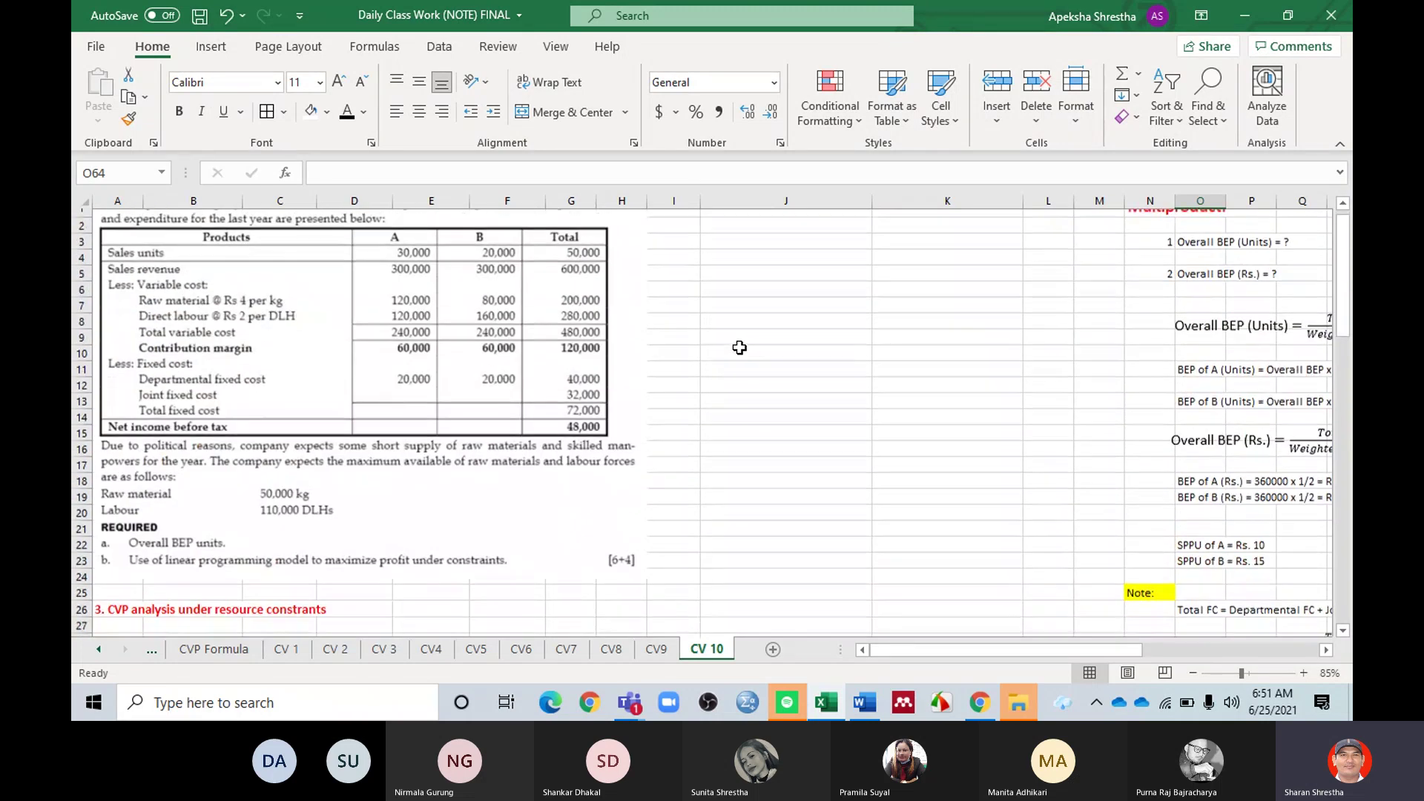
scroll(740, 347, down, 2)
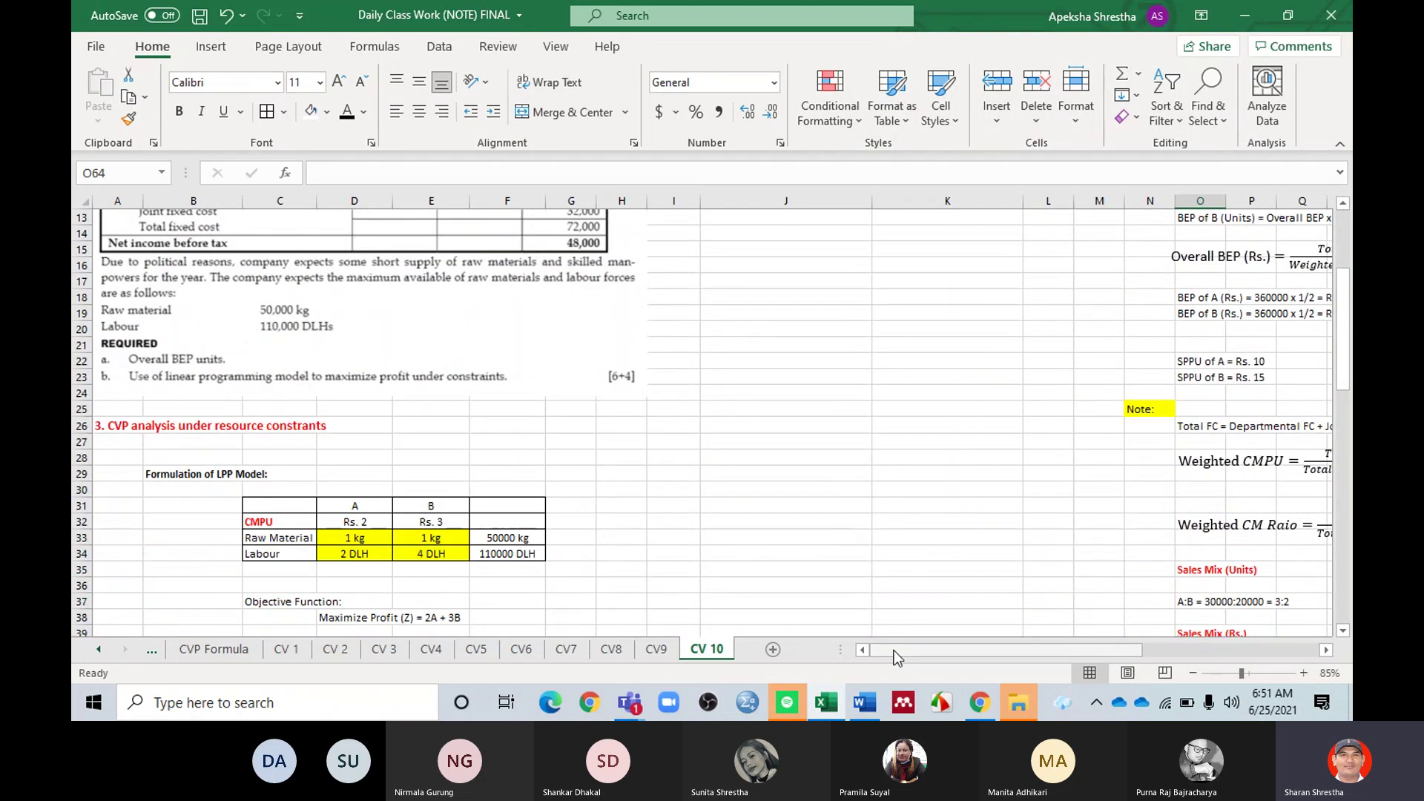
drag(894, 650, 1070, 650)
scroll(1003, 432, up, 4)
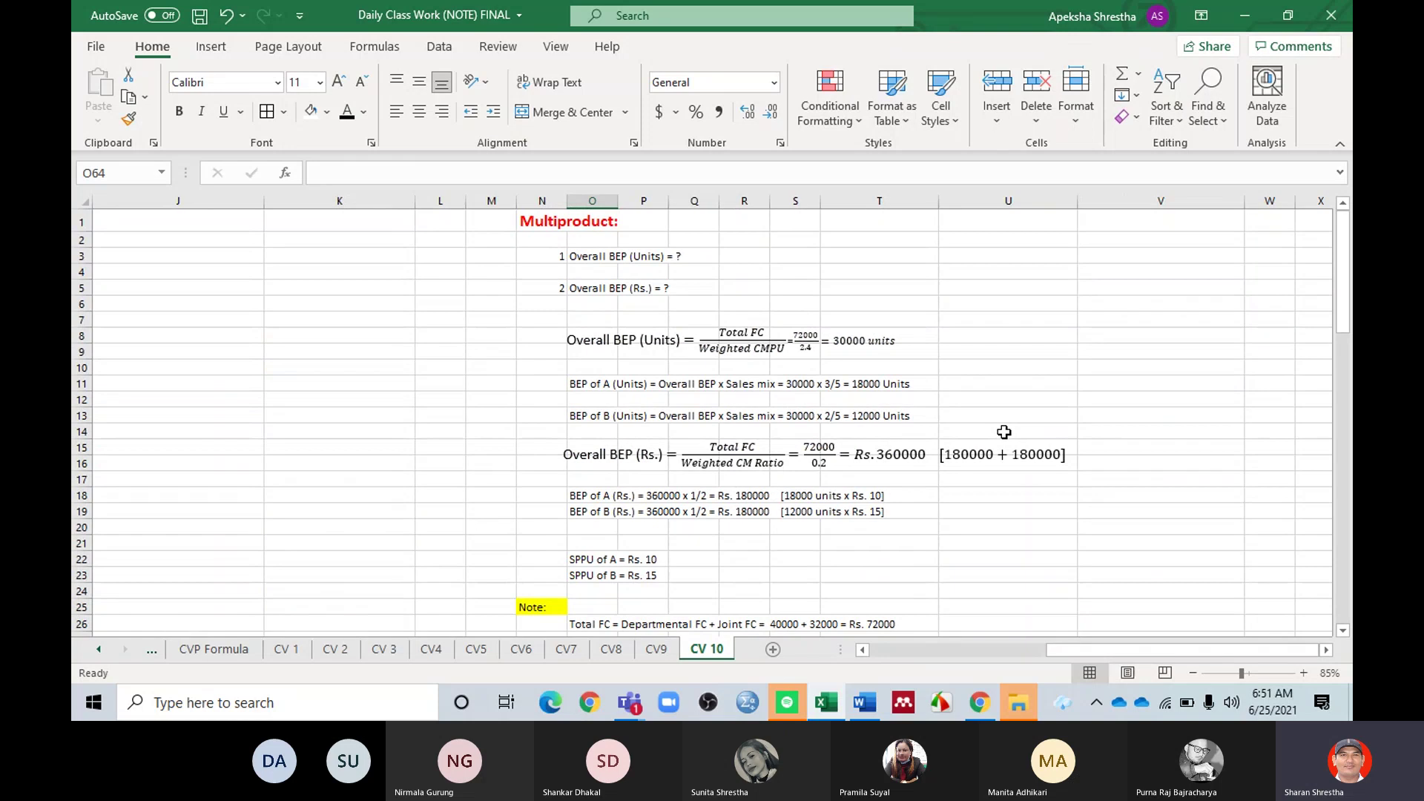
scroll(725, 368, down, 5)
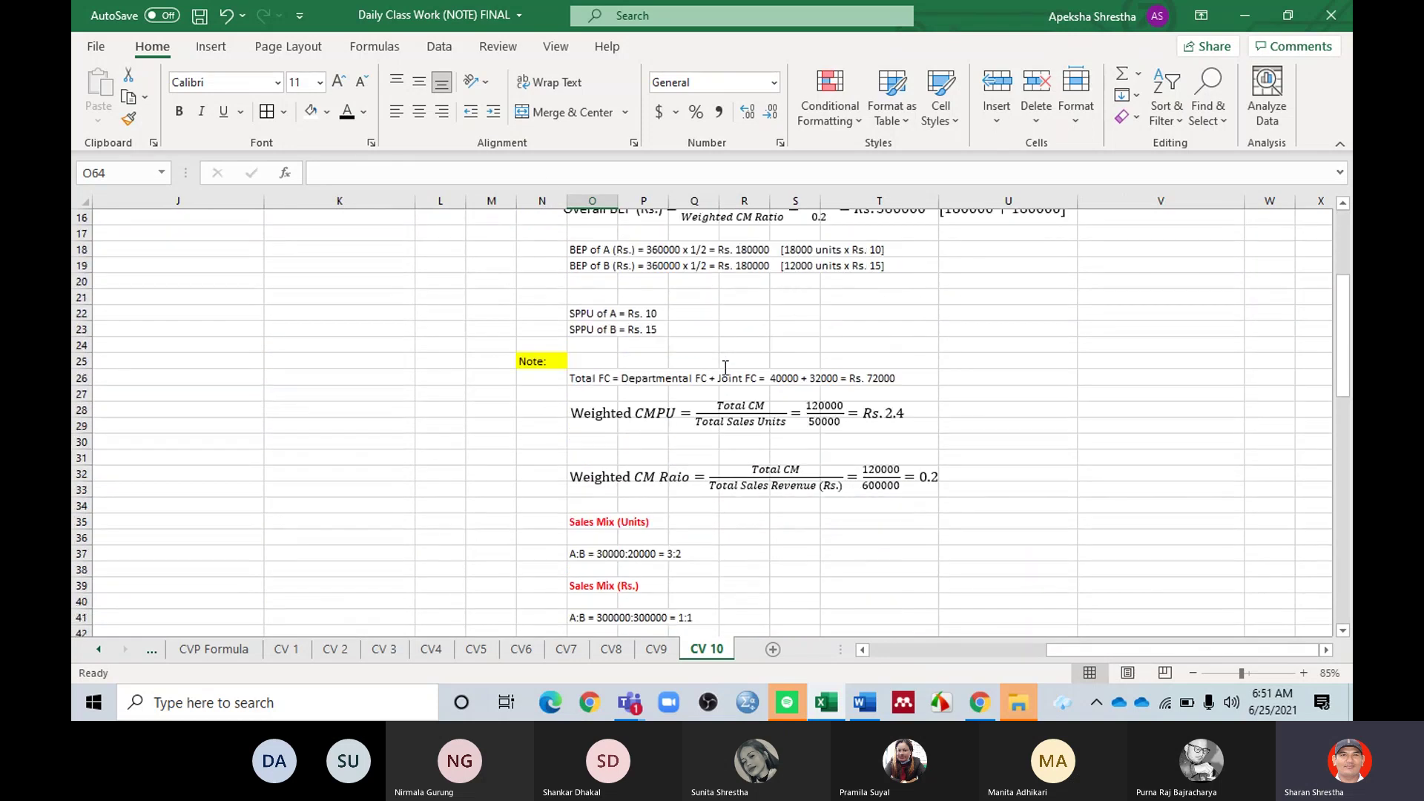
scroll(708, 357, down, 2)
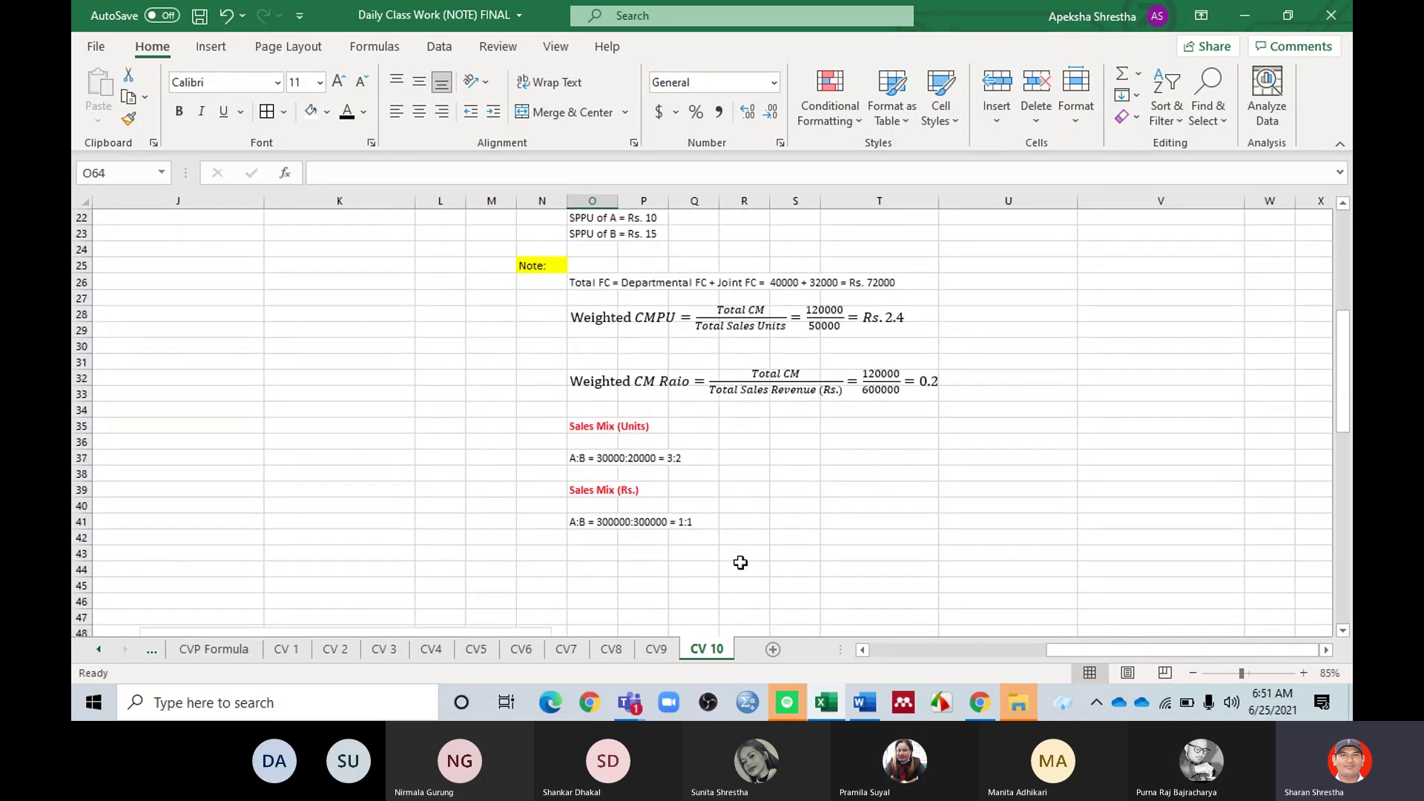
Step: Review the LPP formulation, from the objective function and constraints to the plotting points and the finished graph
drag(1082, 650, 869, 656)
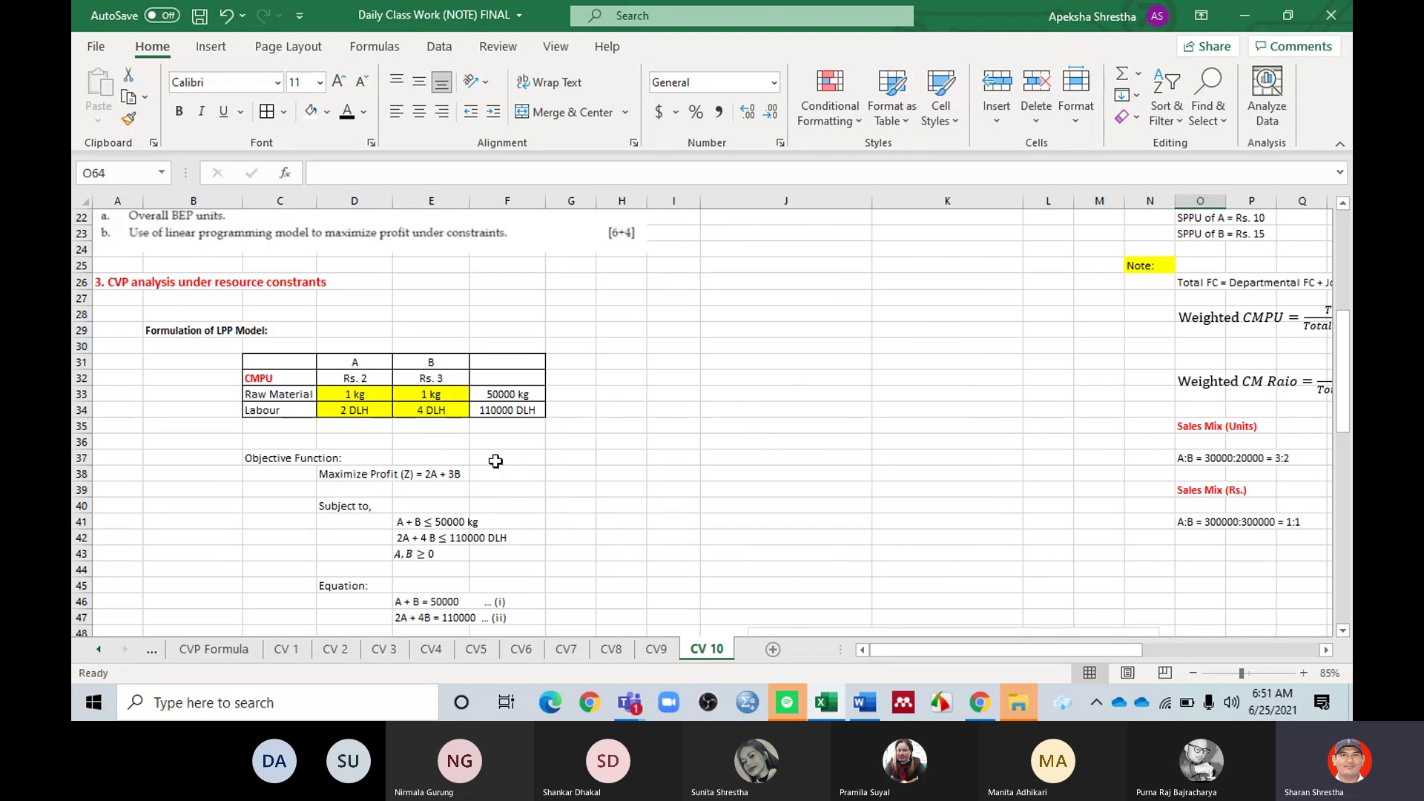
scroll(592, 407, up, 1)
scroll(598, 387, down, 3)
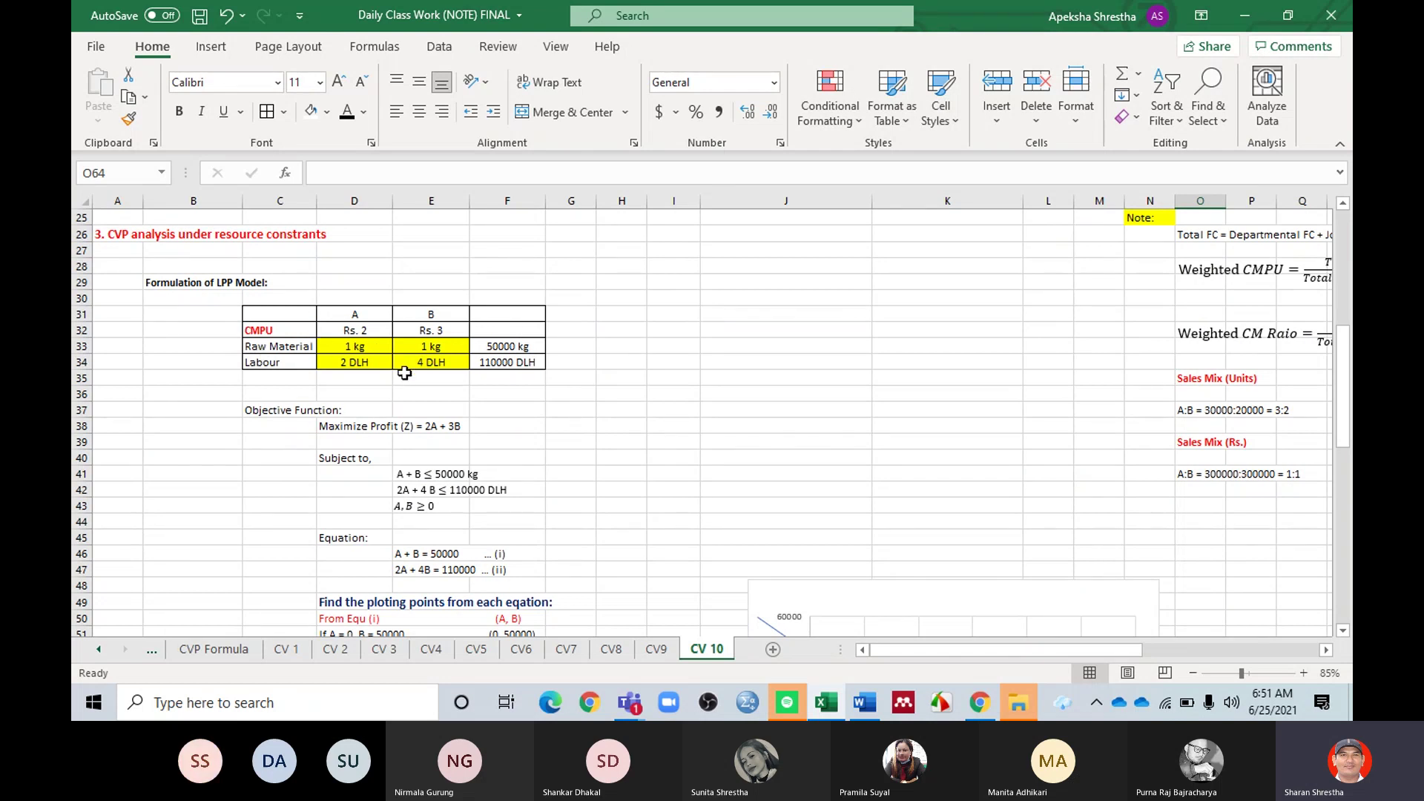
scroll(585, 379, down, 2)
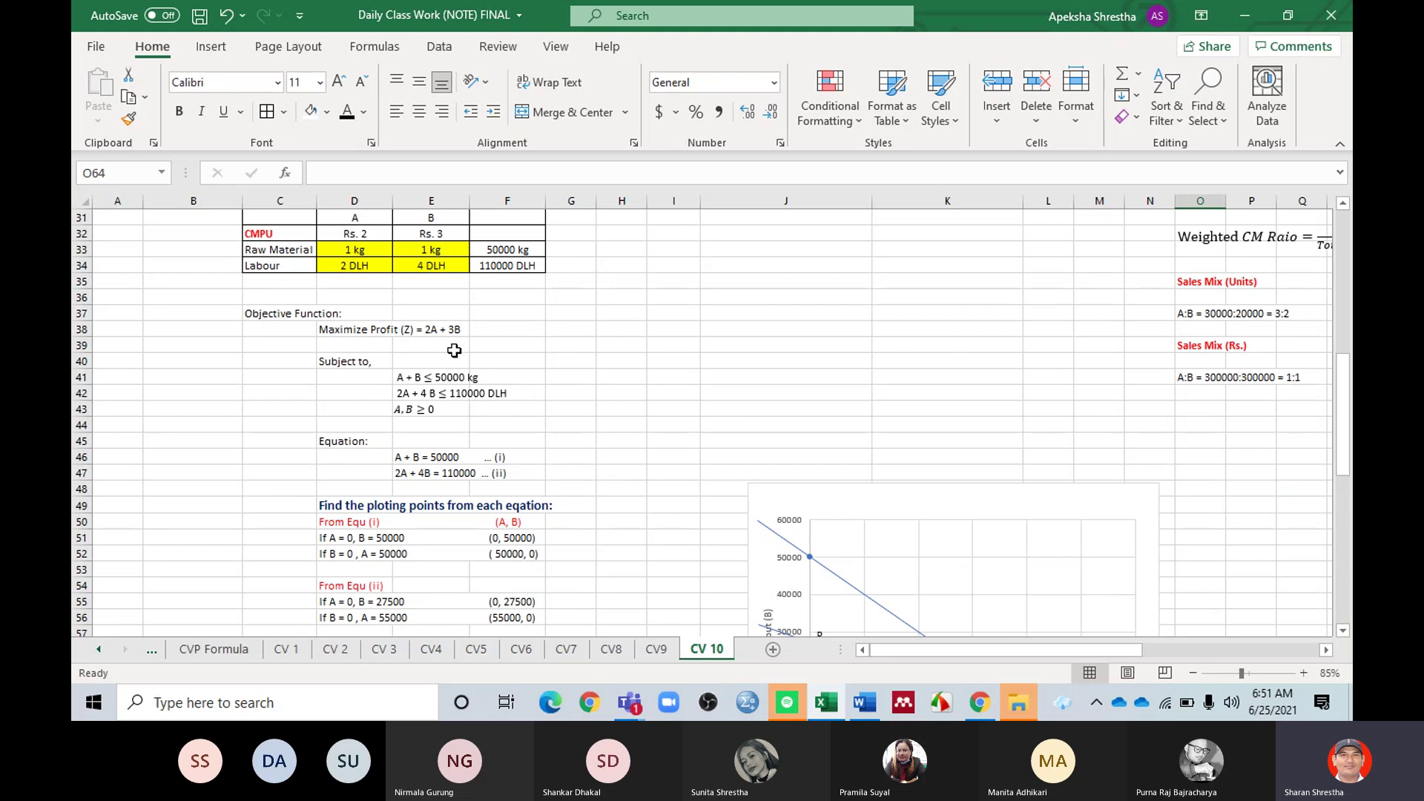
click(1305, 675)
click(1306, 674)
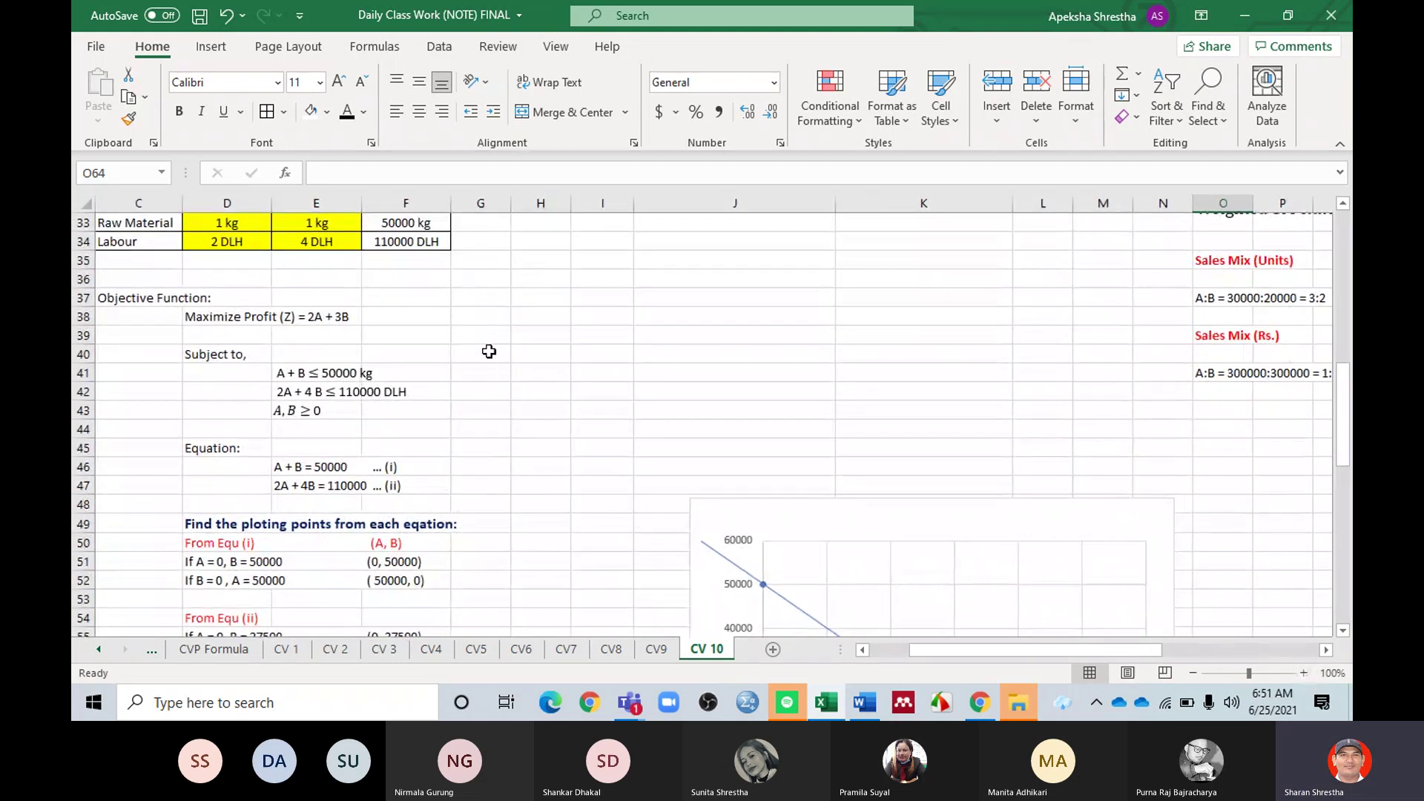
scroll(490, 352, down, 1)
scroll(490, 352, down, 1)
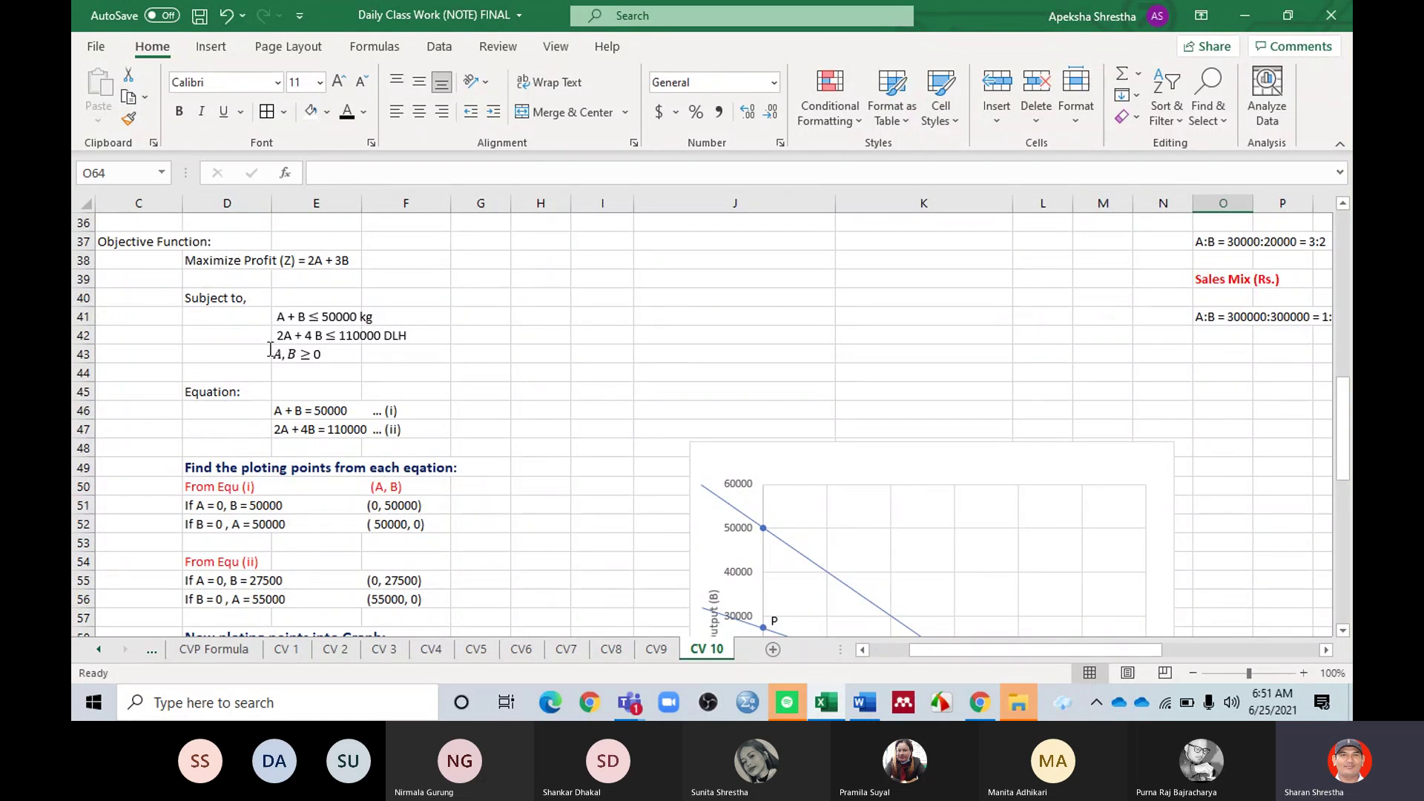
scroll(379, 353, down, 2)
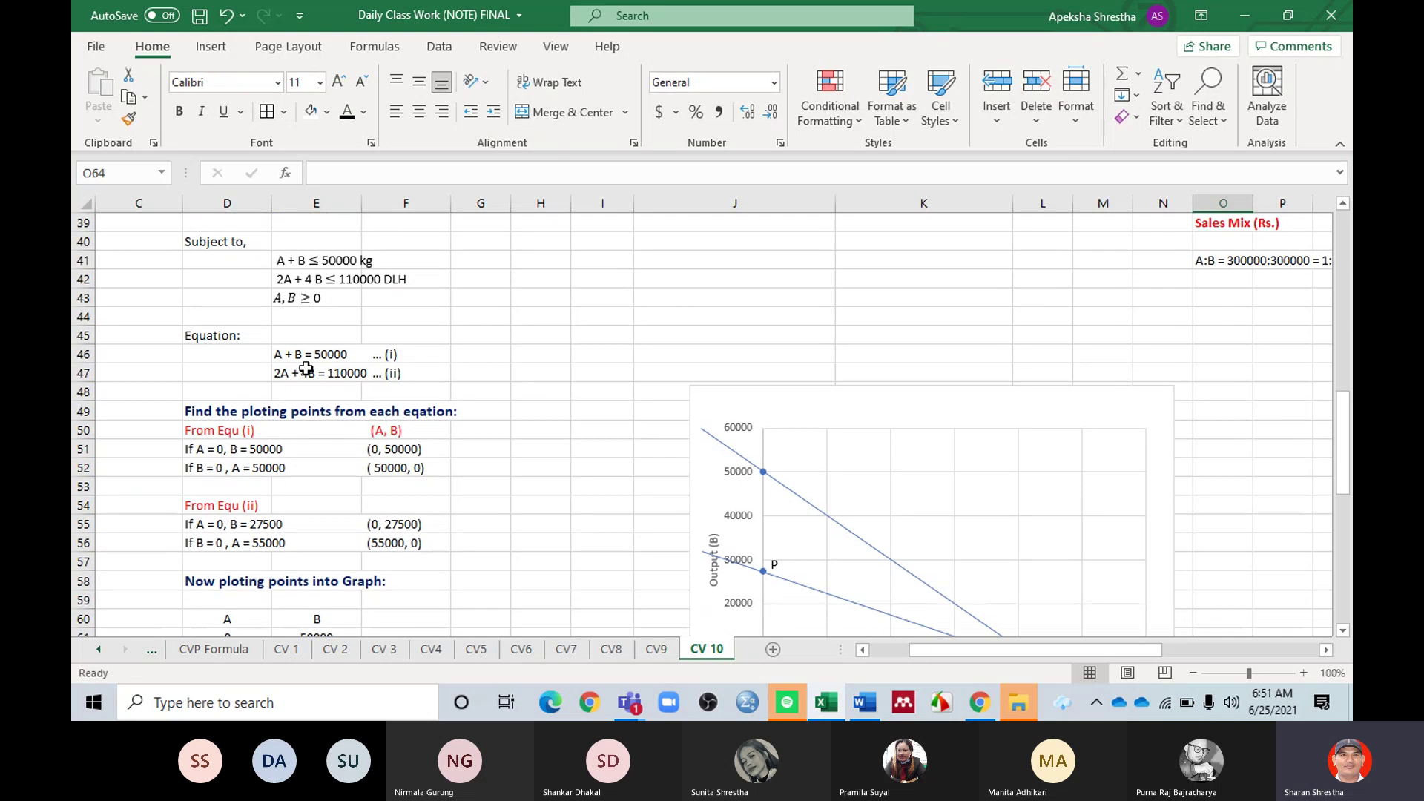
scroll(329, 355, down, 2)
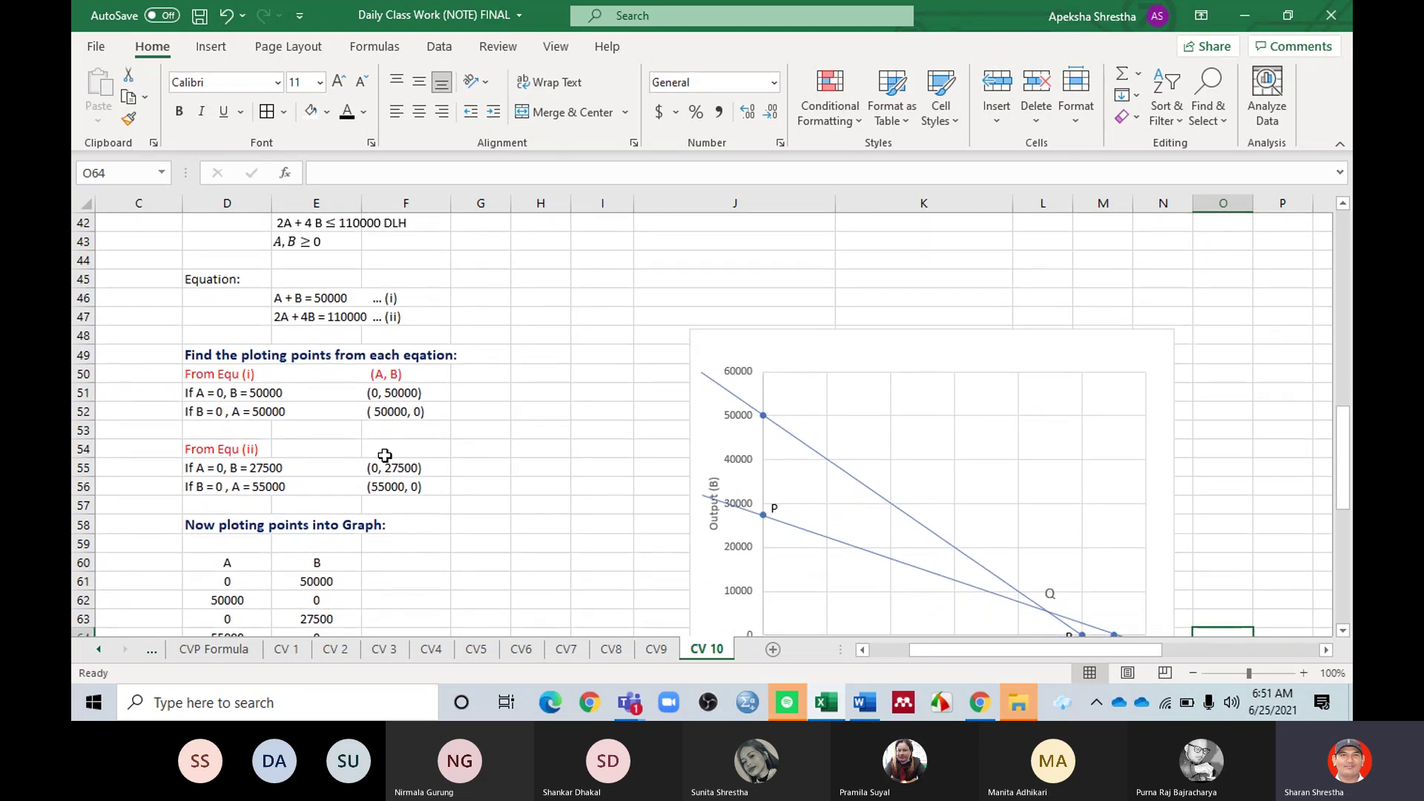
scroll(868, 408, down, 3)
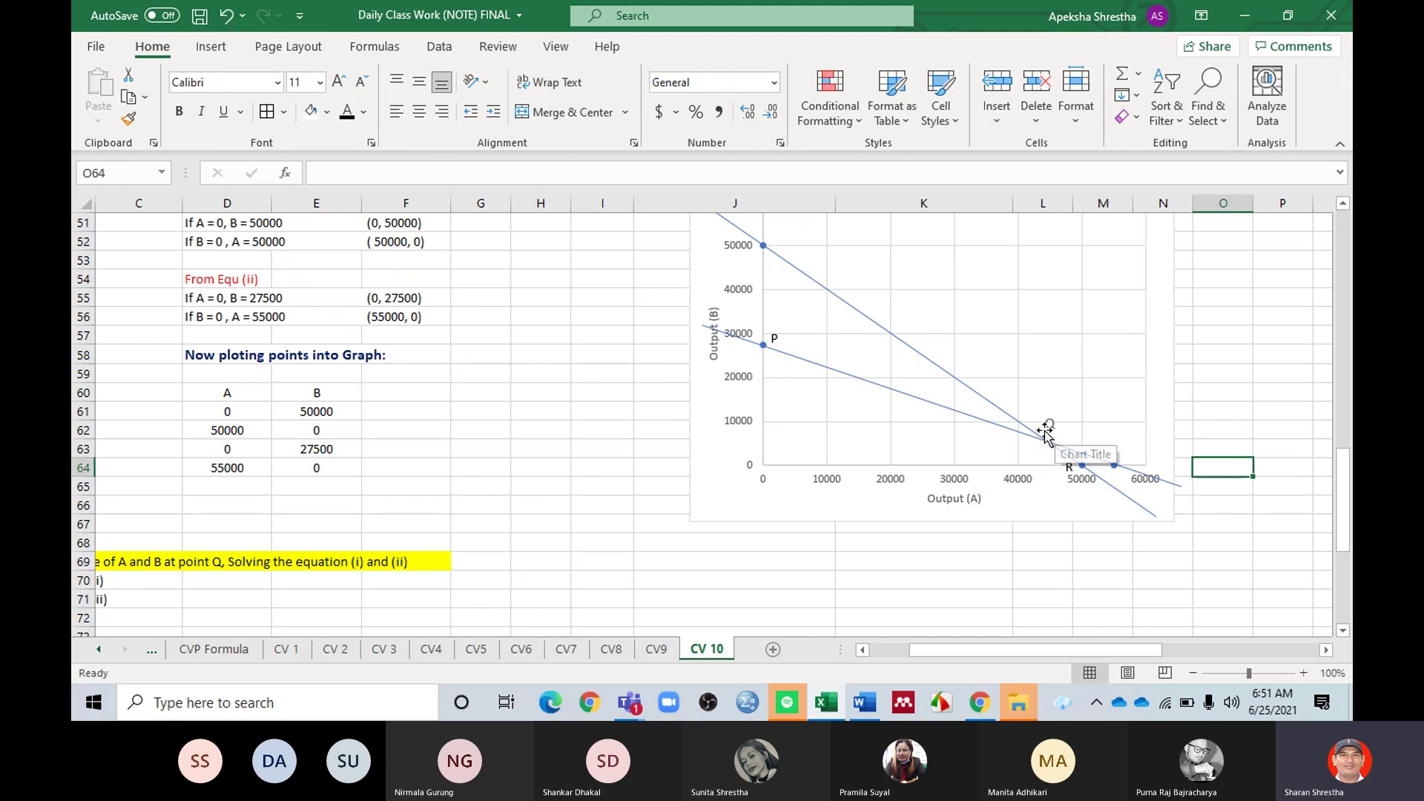
Step: Examine the solving of equations (i) and (ii) for point Q and the Evaluation of Feasible Points table with its decision
scroll(518, 432, down, 3)
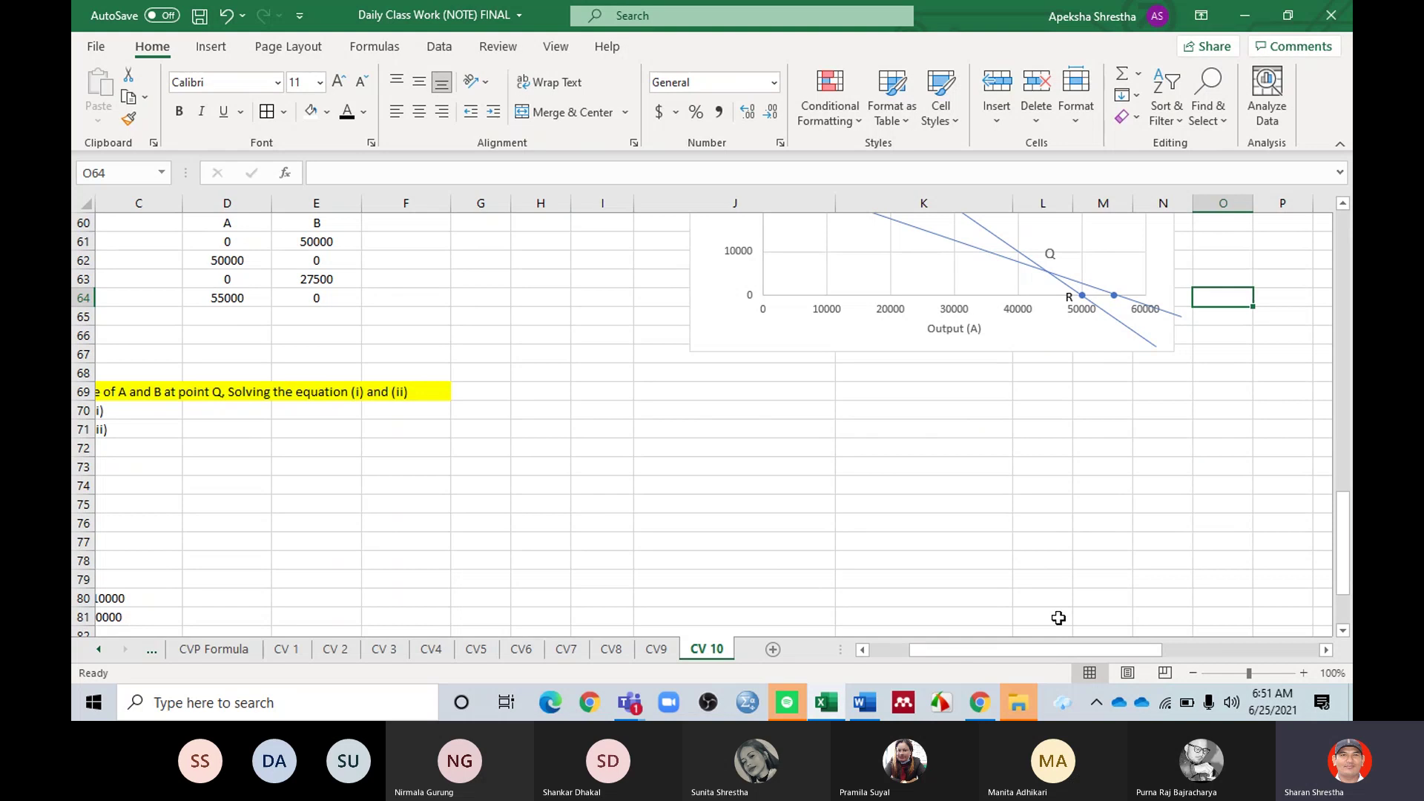
scroll(328, 416, left, 2)
scroll(328, 415, down, 3)
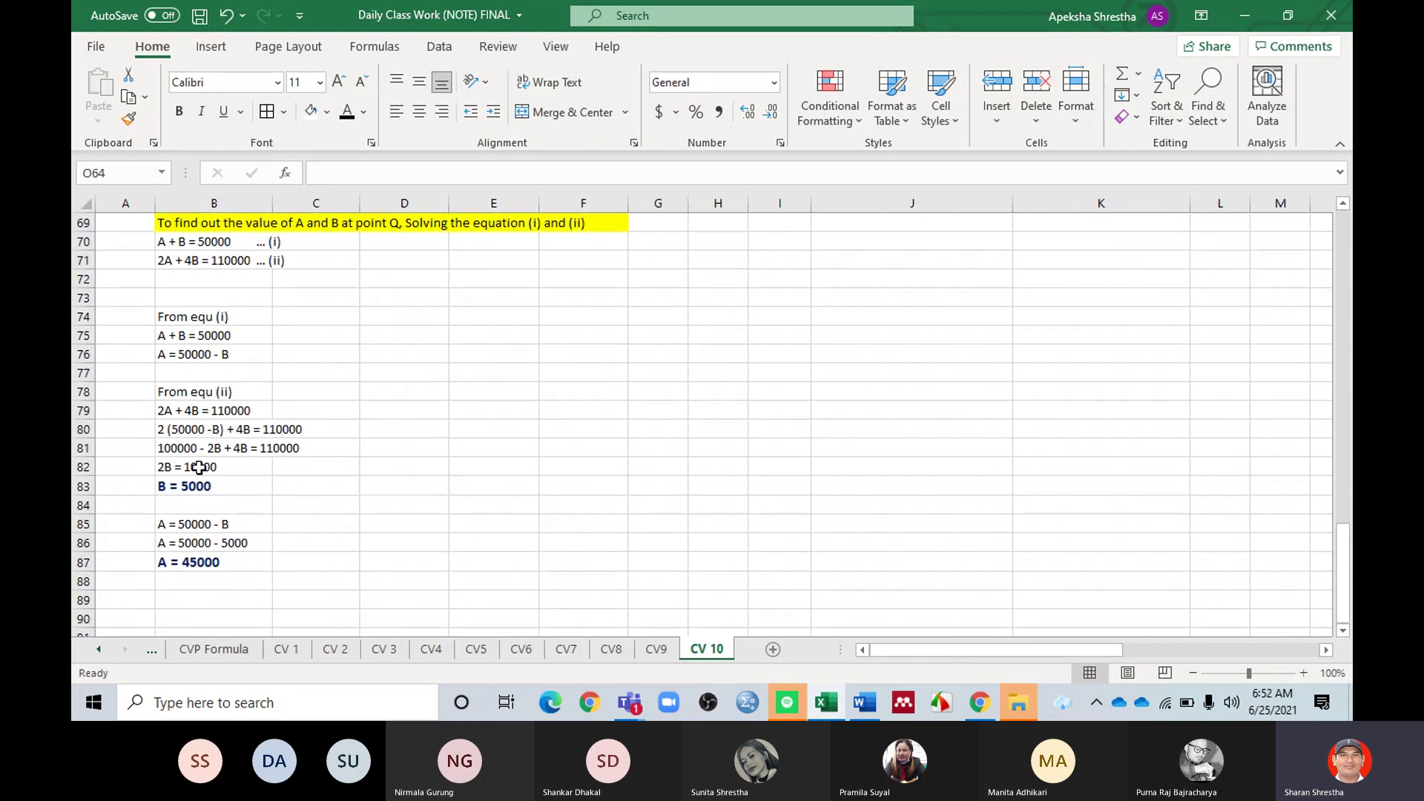
drag(968, 657, 1125, 656)
scroll(958, 599, up, 7)
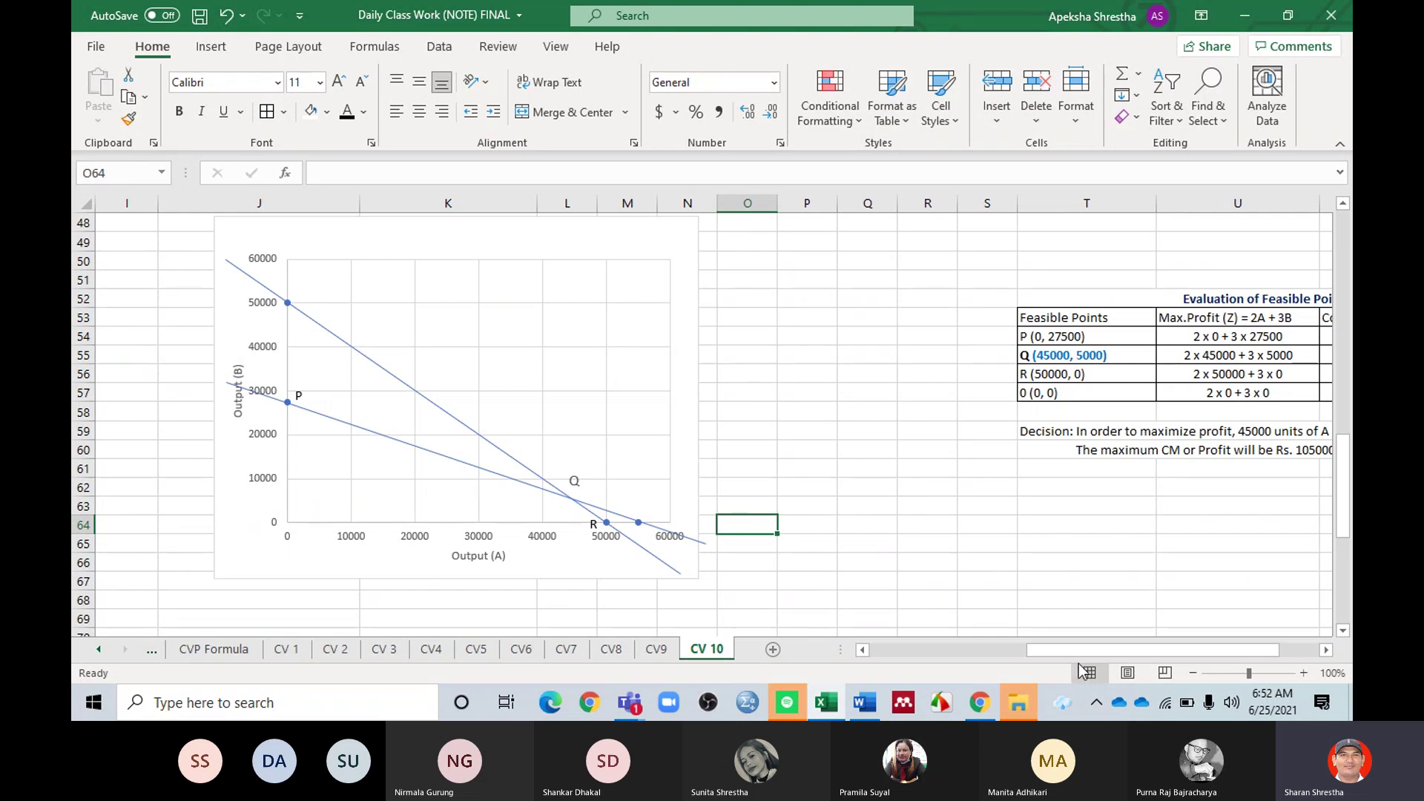
drag(1083, 651, 1122, 651)
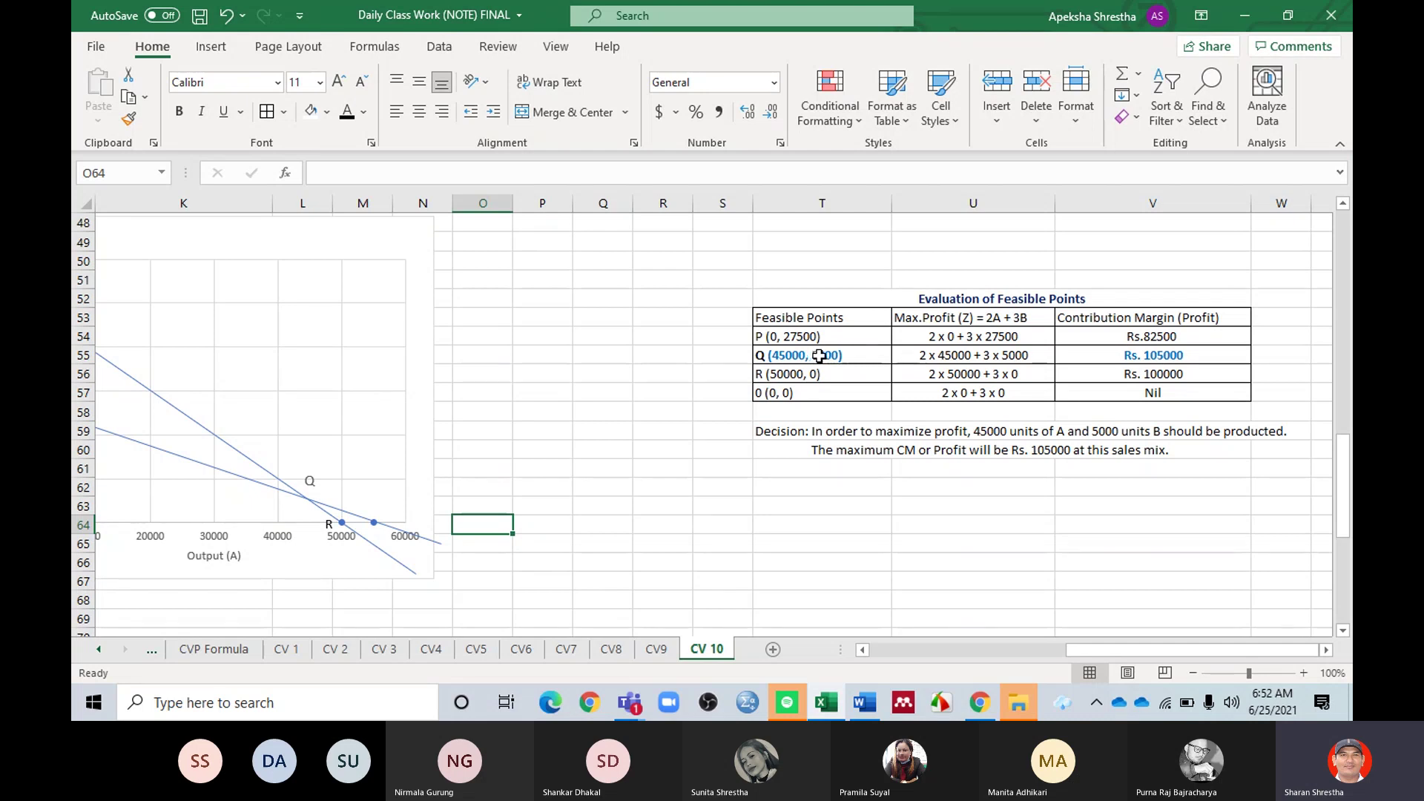
Step: Append "(Maximum)" to point Q's contribution margin of Rs. 105000 in the Evaluation of Feasible Points table and save the workbook
click(1192, 357)
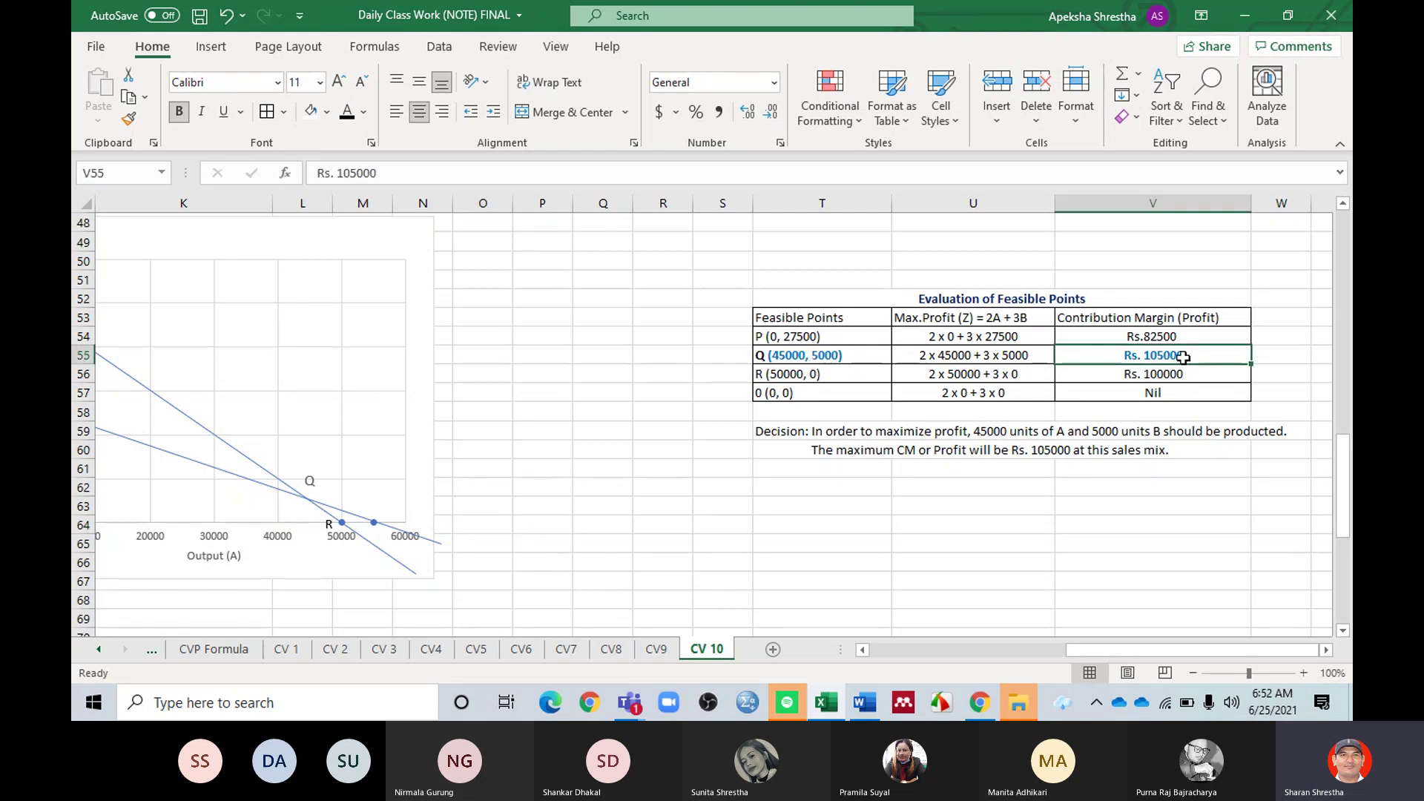
double_click(1191, 357)
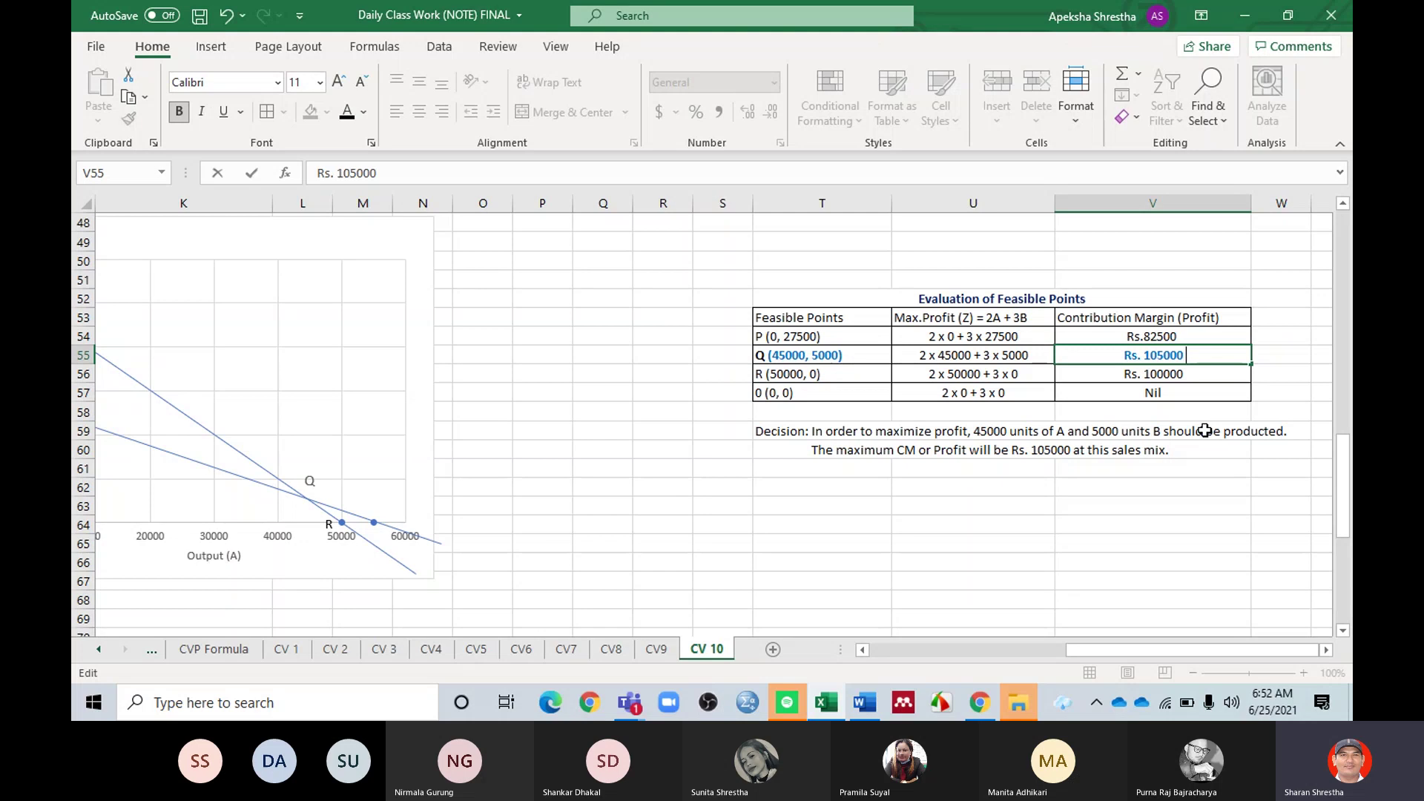
text((Maxi)
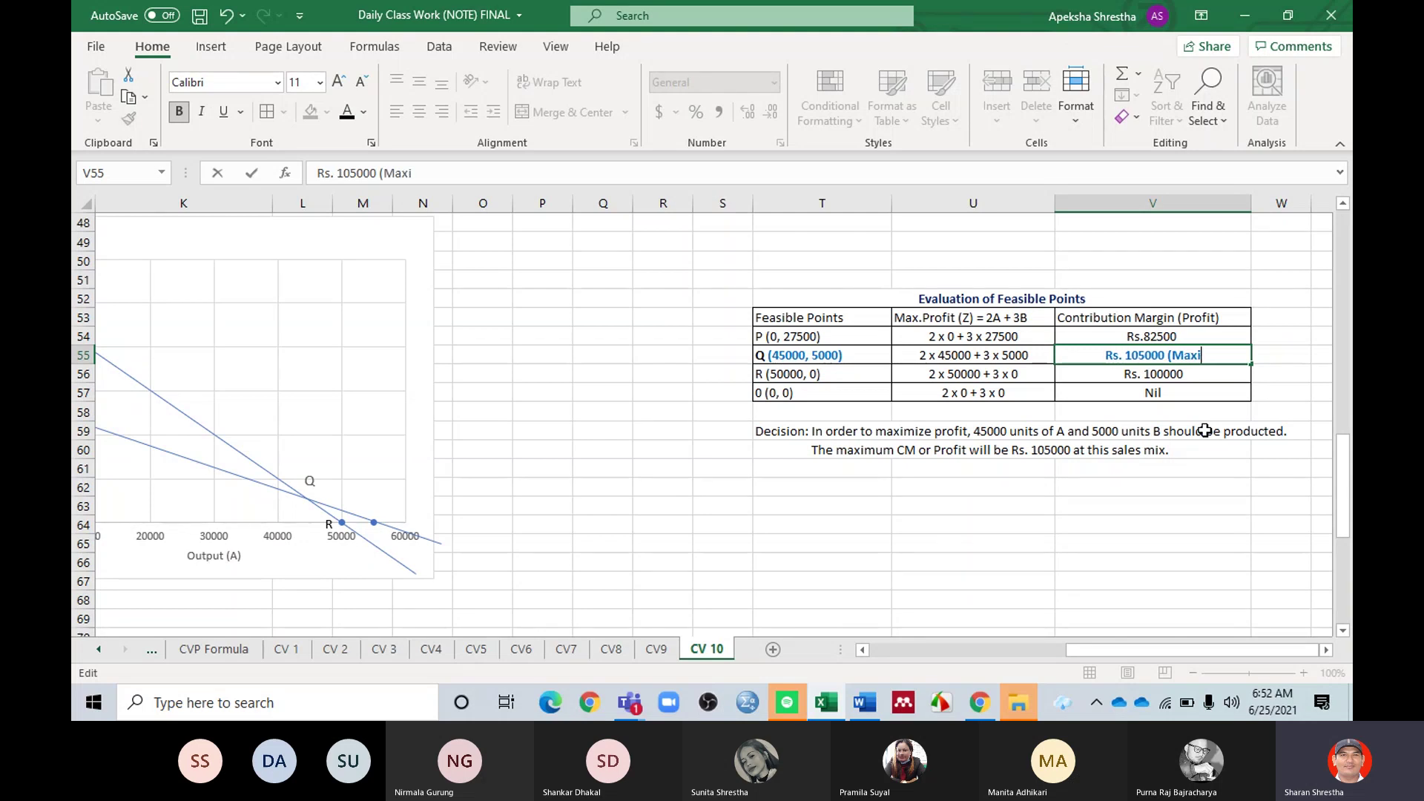
text(mum)
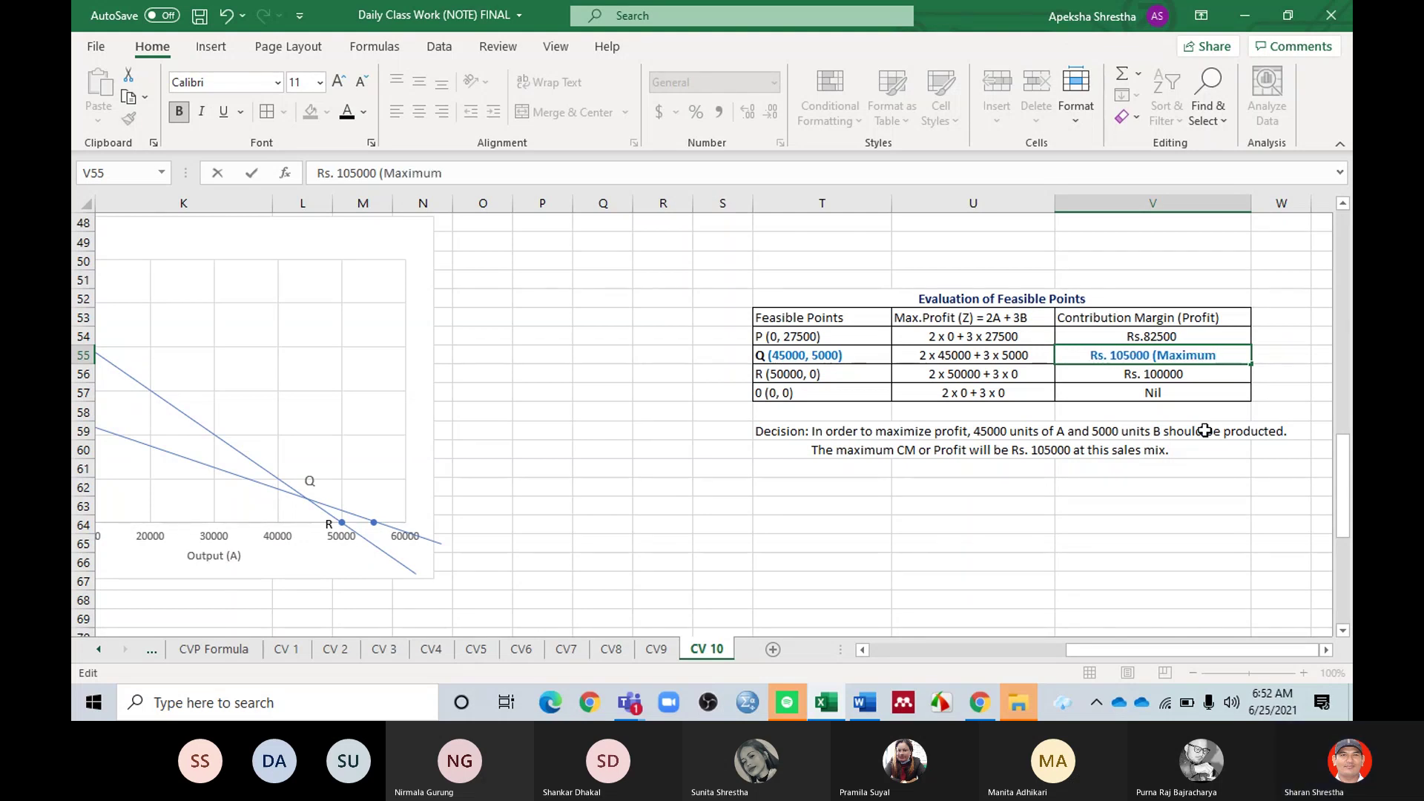
text())
click(1228, 508)
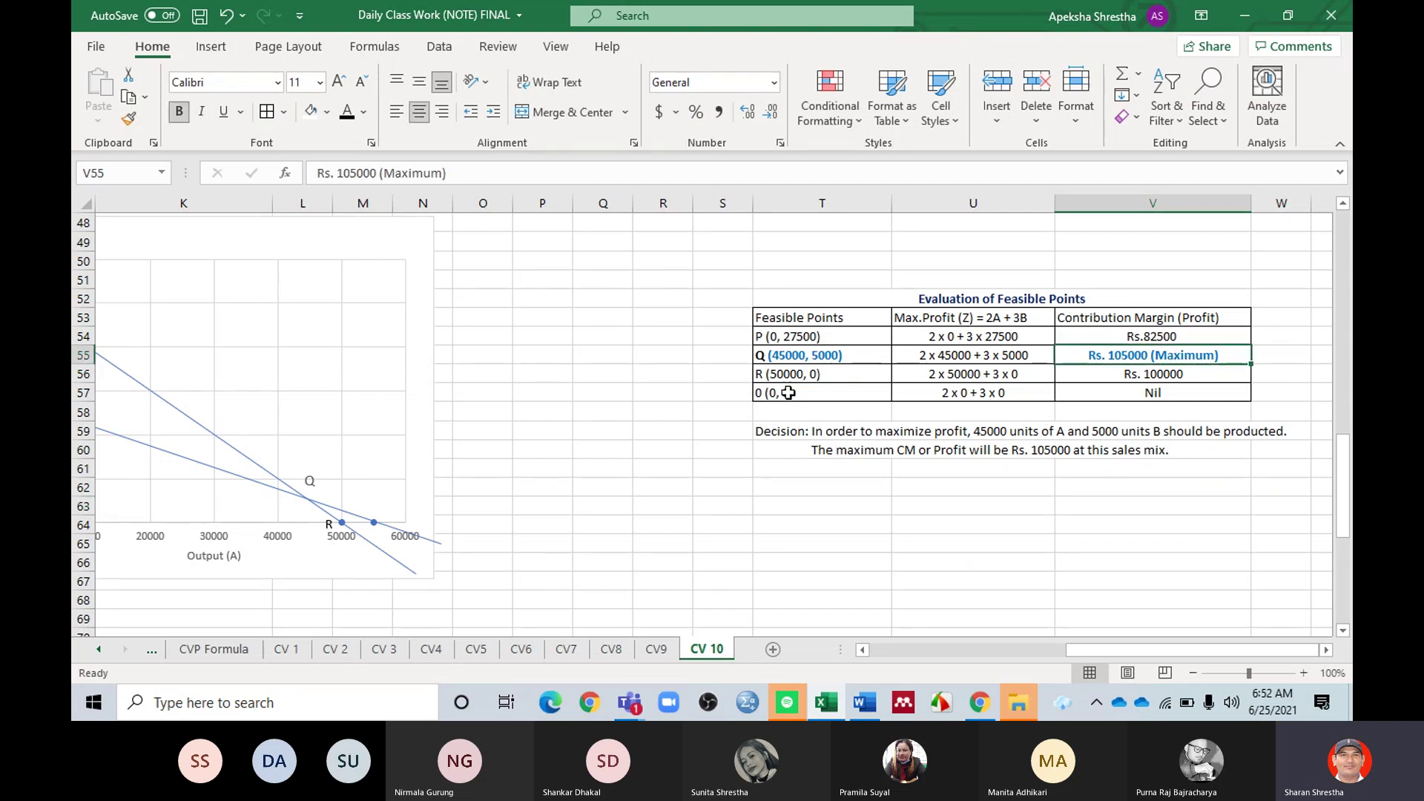
click(839, 349)
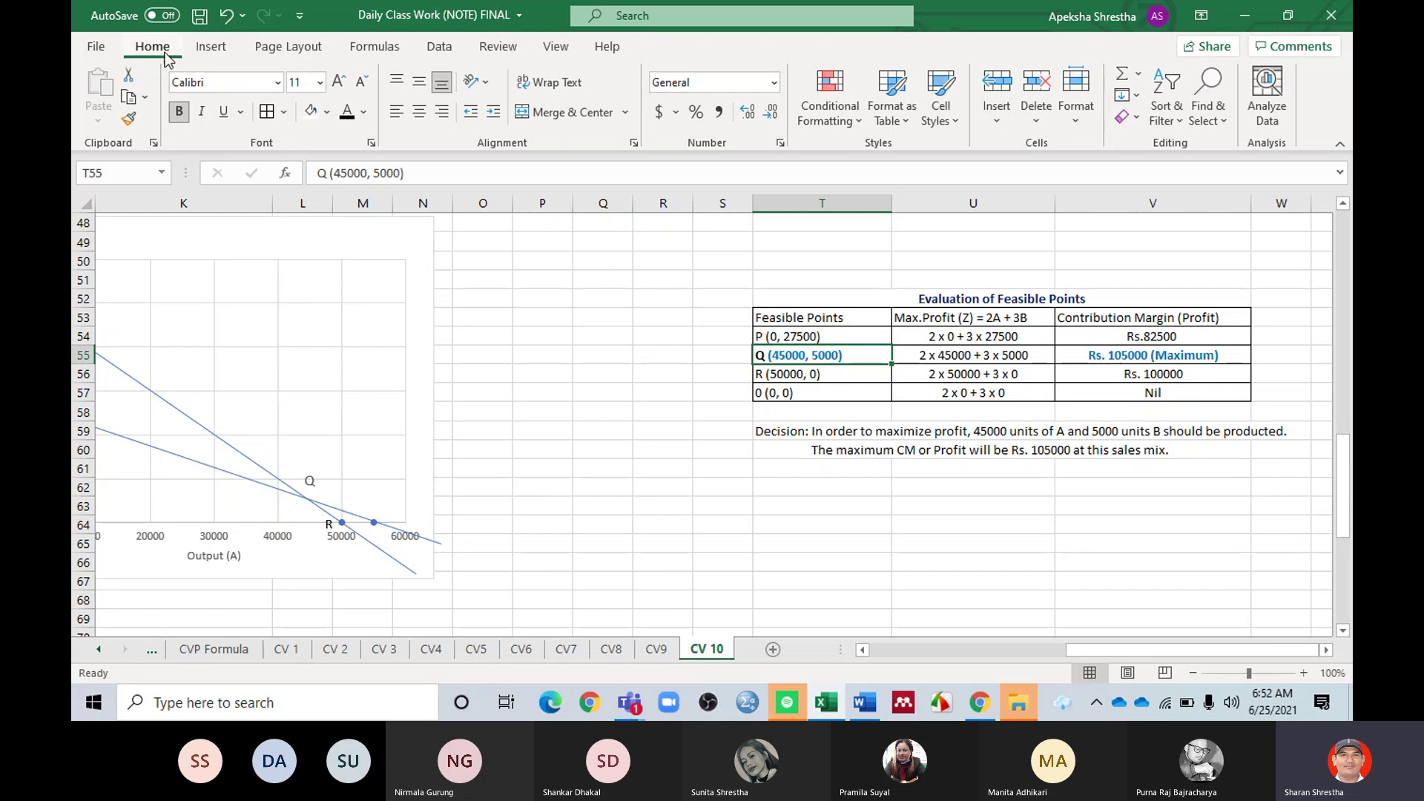
click(197, 16)
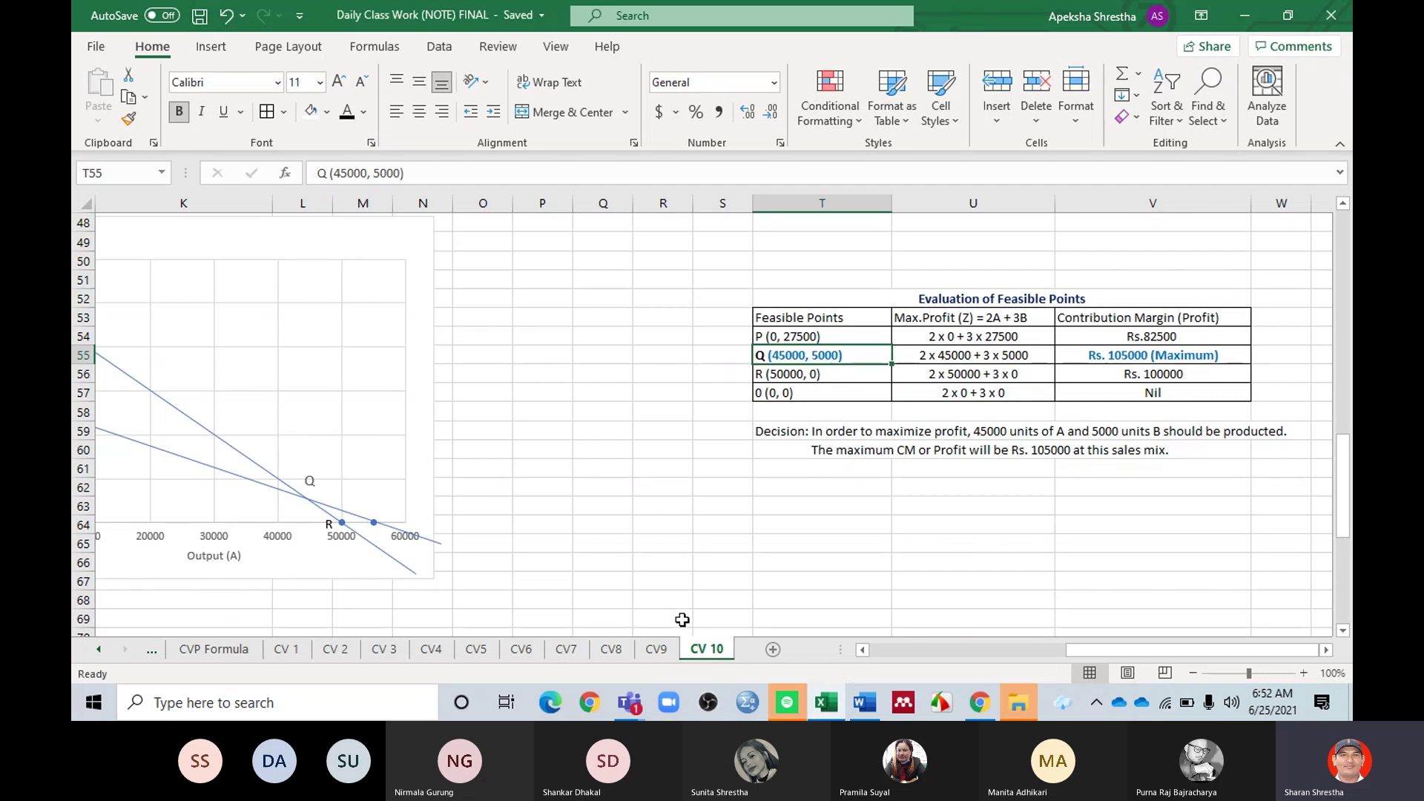
Step: Review the plotting points, graph and LPP formulation on the CV 10 sheet once more, and save the workbook
scroll(865, 526, up, 1)
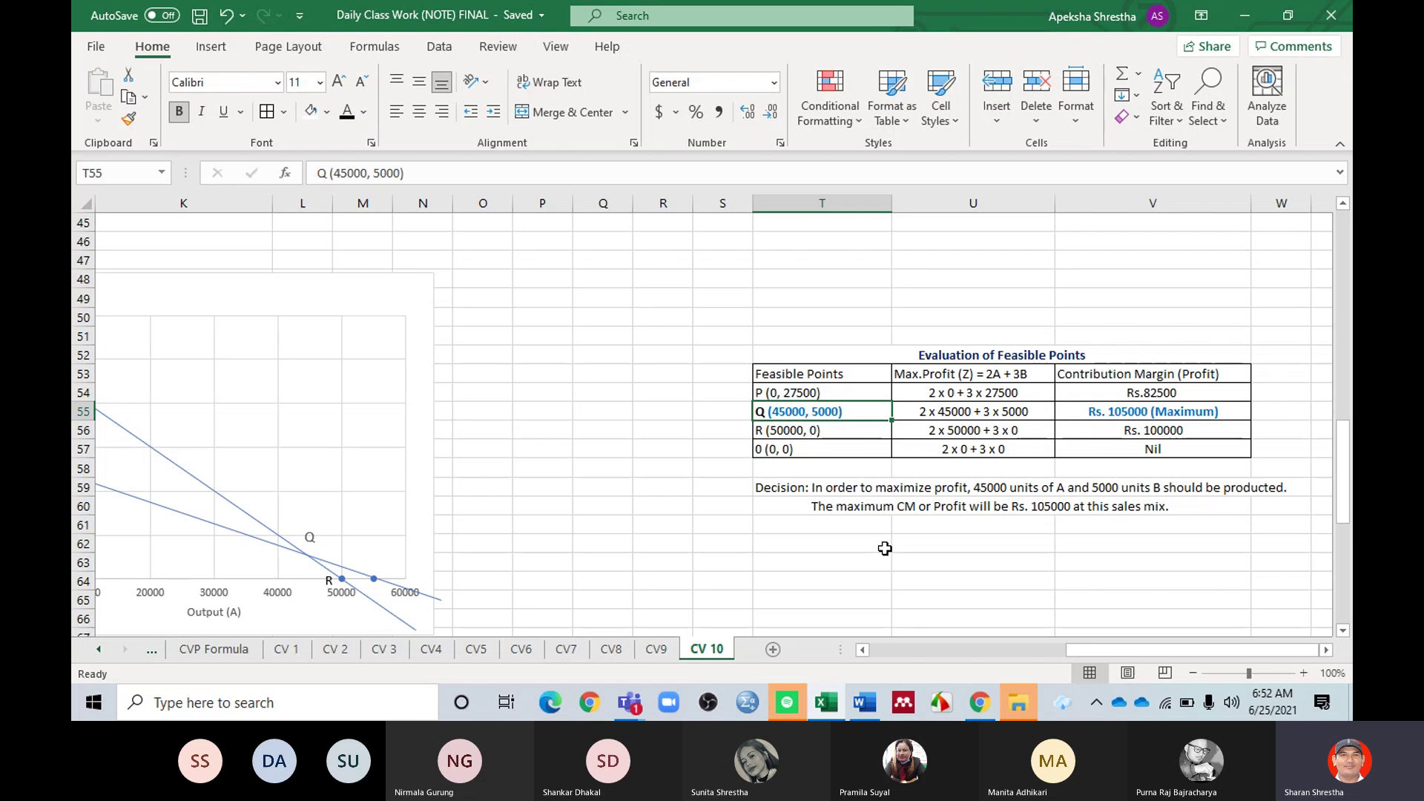
key(alt)
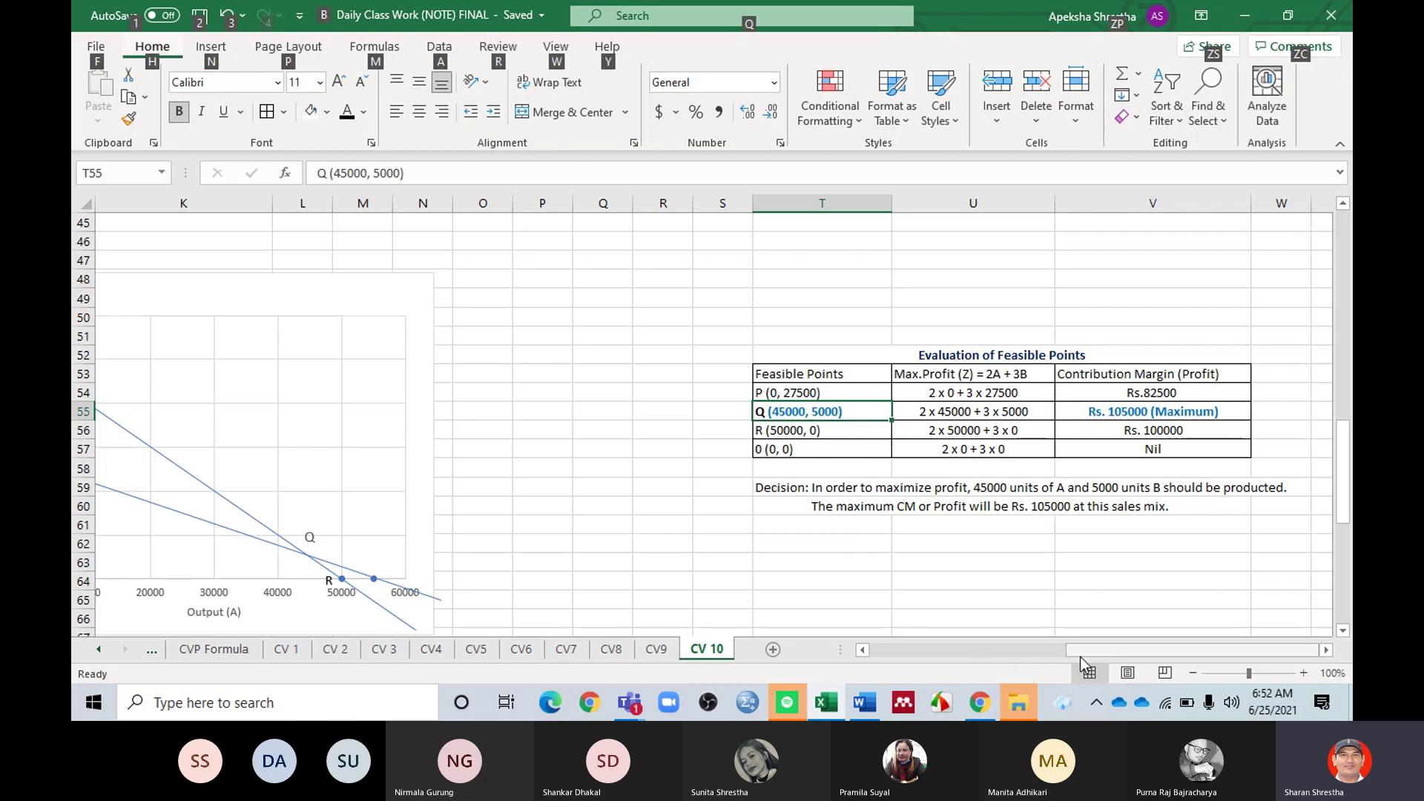
drag(1080, 656, 882, 657)
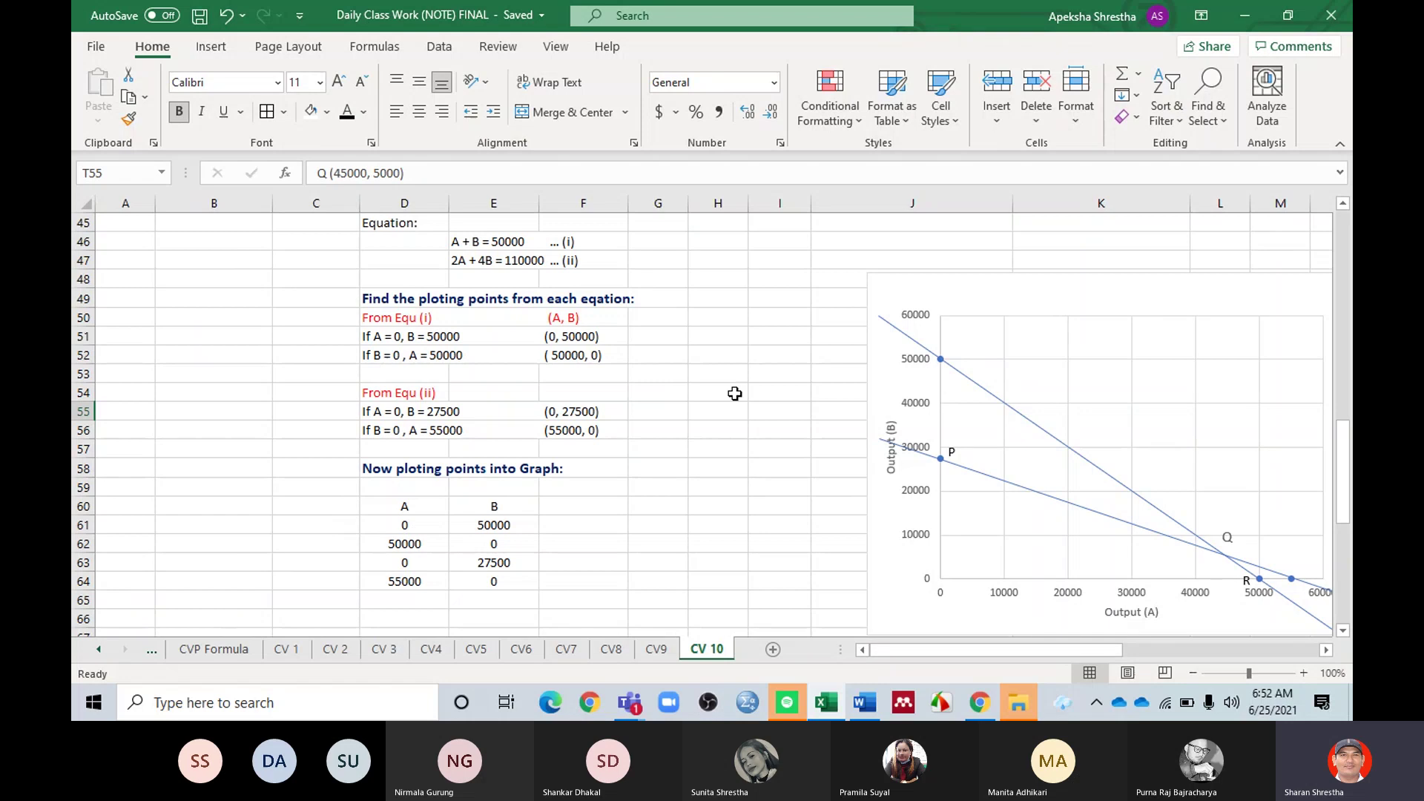
scroll(645, 354, up, 4)
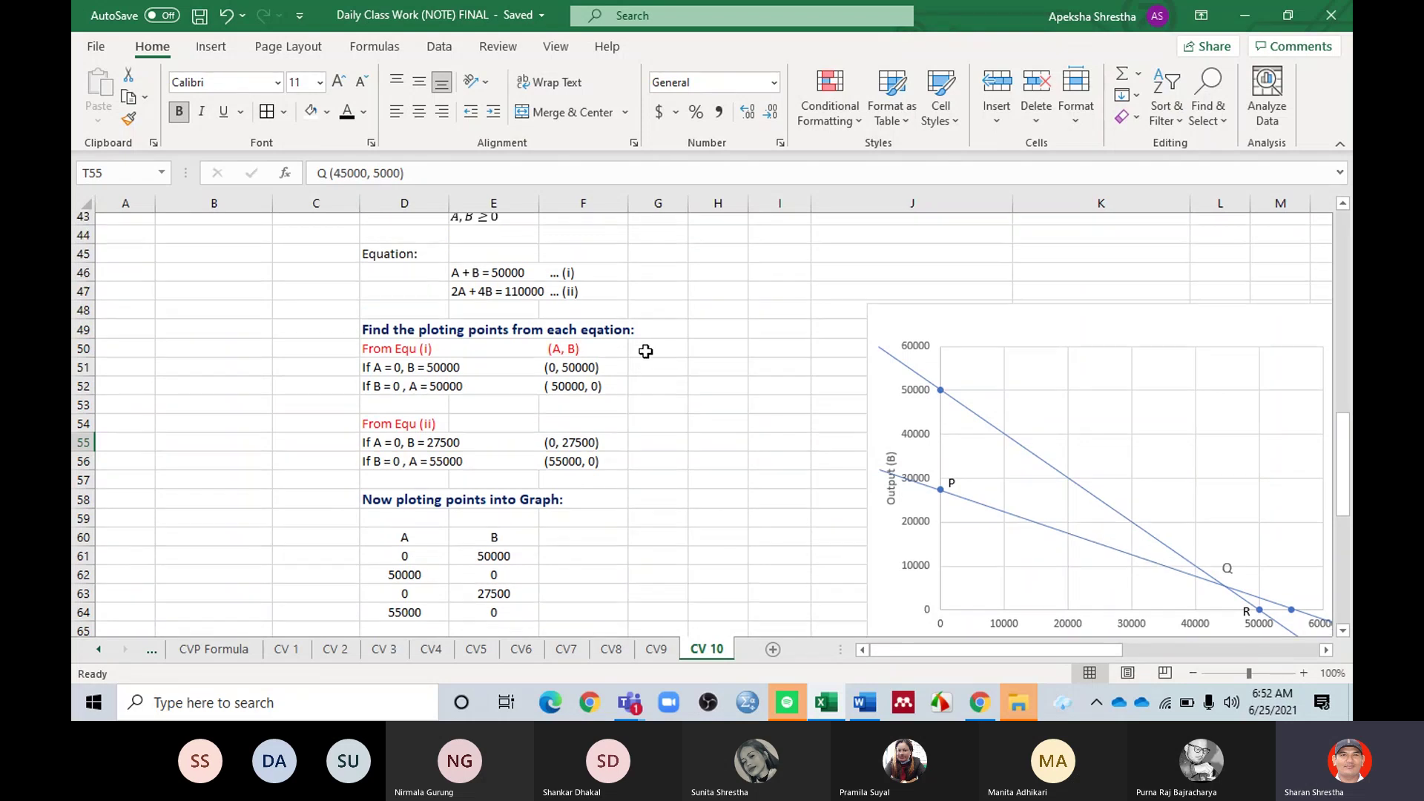
scroll(666, 352, up, 3)
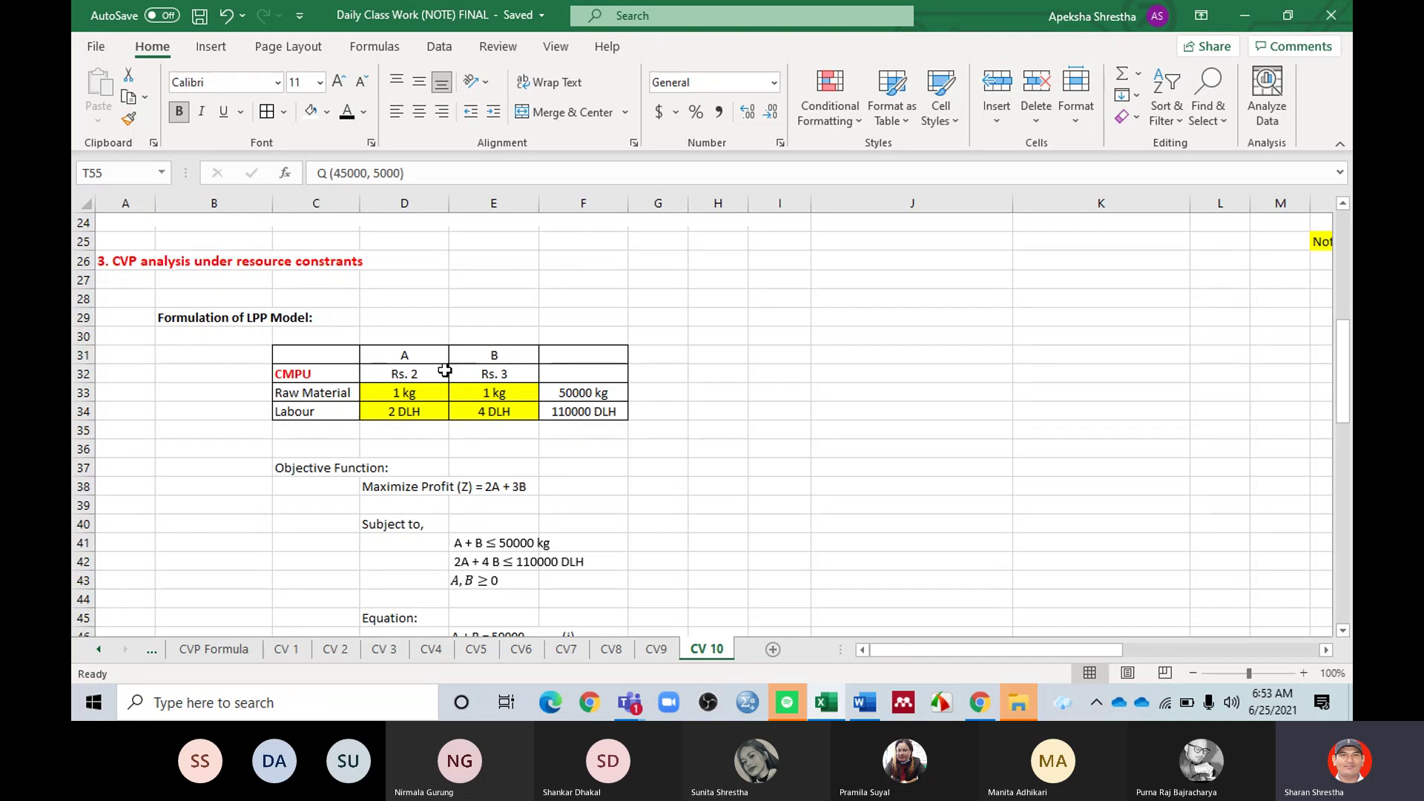
scroll(555, 374, down, 3)
scroll(824, 511, down, 5)
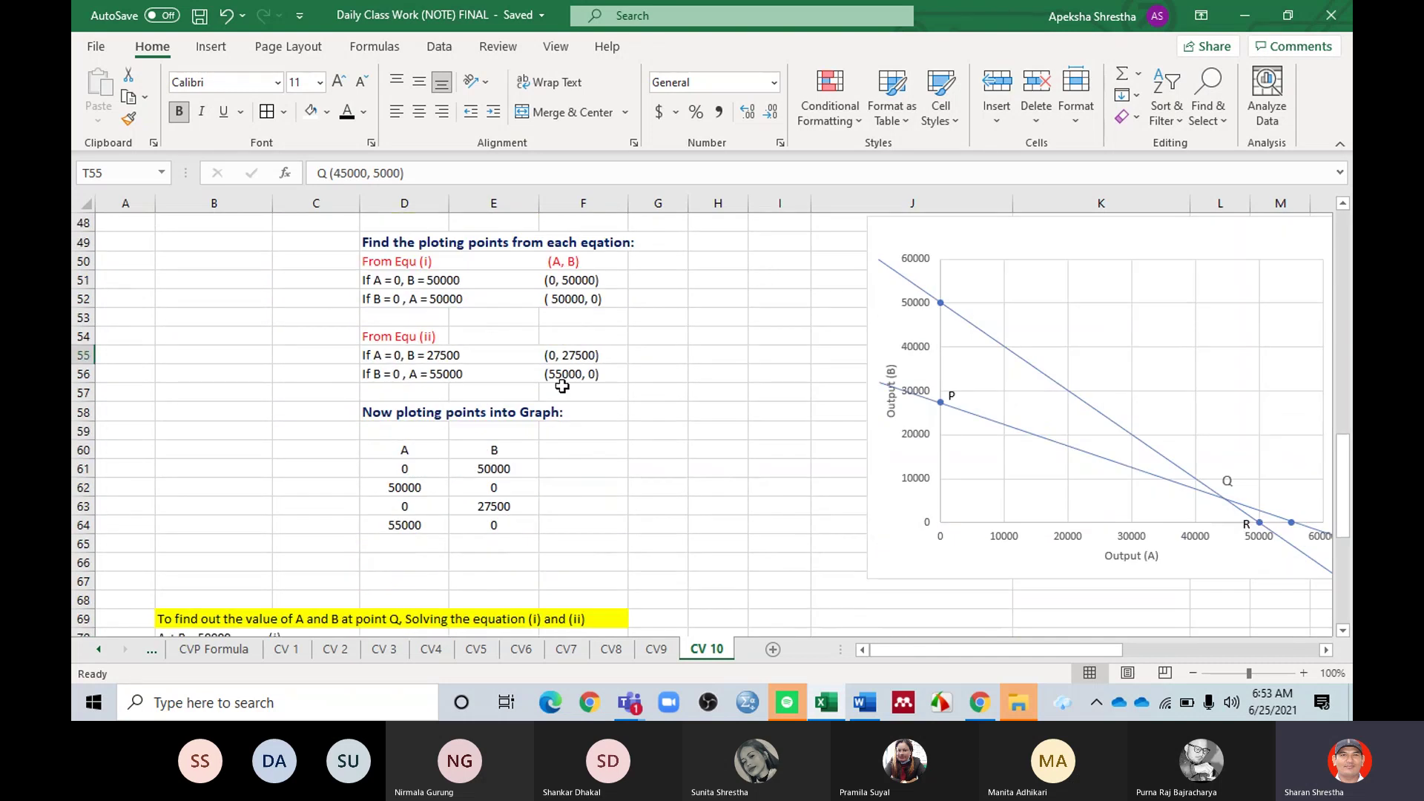
scroll(1011, 581, down, 2)
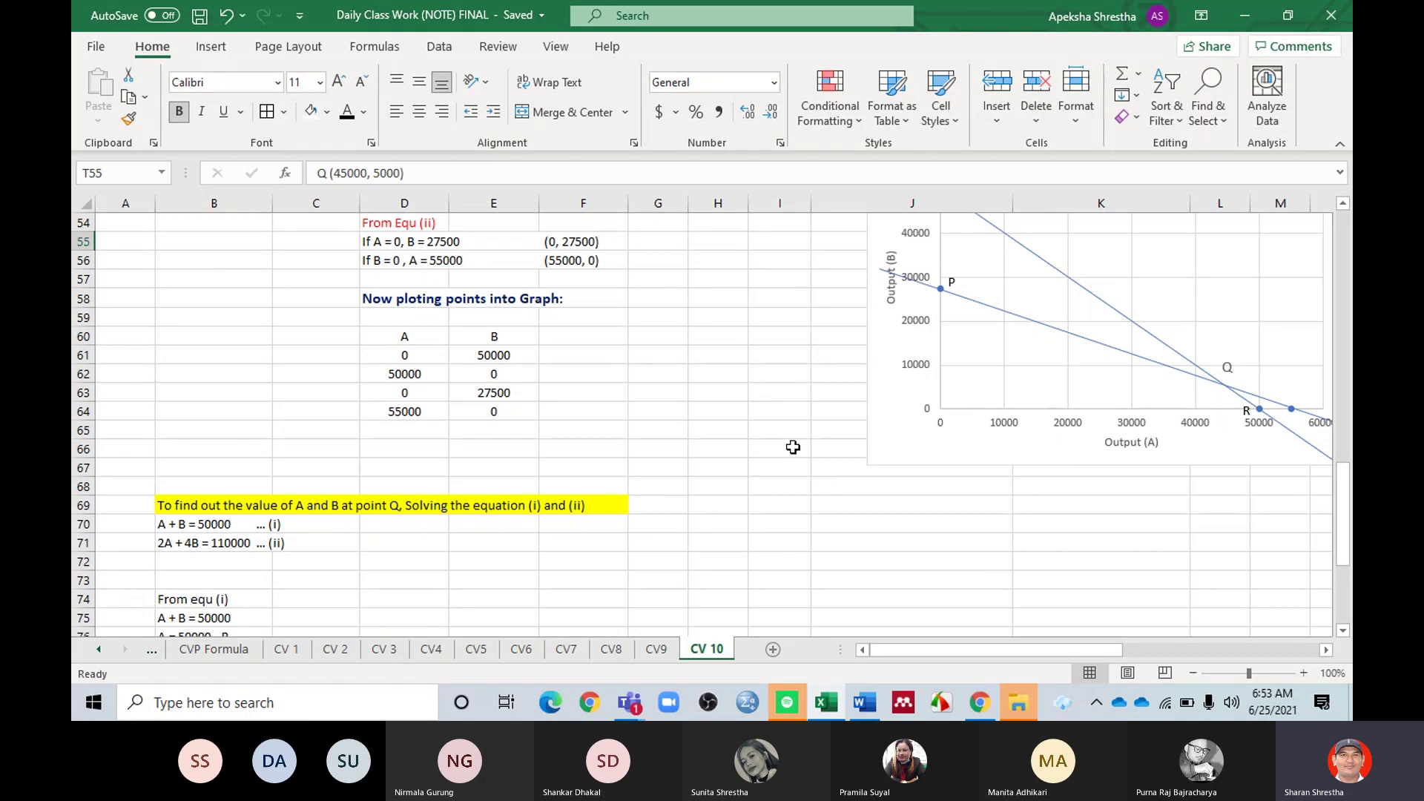
scroll(827, 487, up, 2)
scroll(718, 388, down, 2)
scroll(755, 477, up, 4)
scroll(667, 482, up, 2)
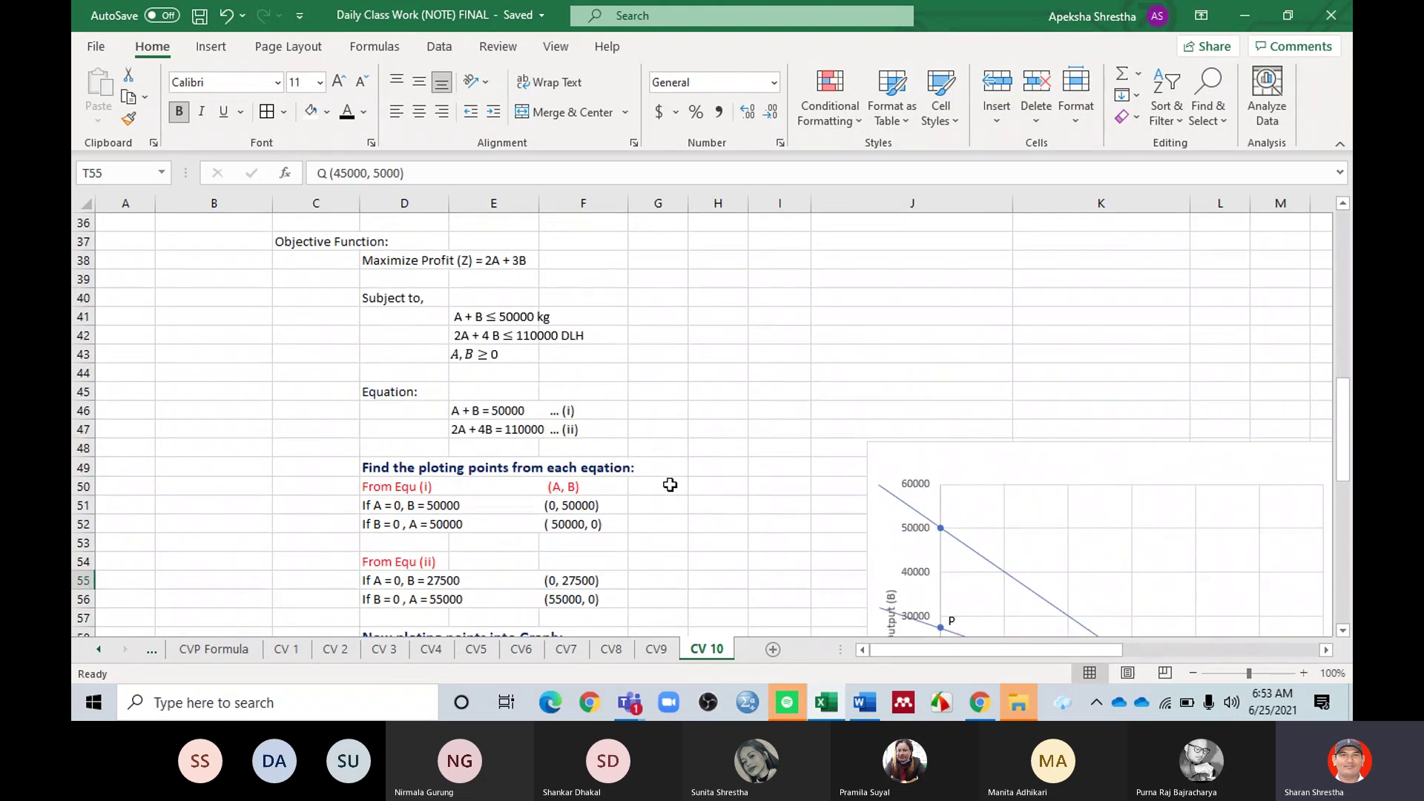
scroll(681, 547, up, 1)
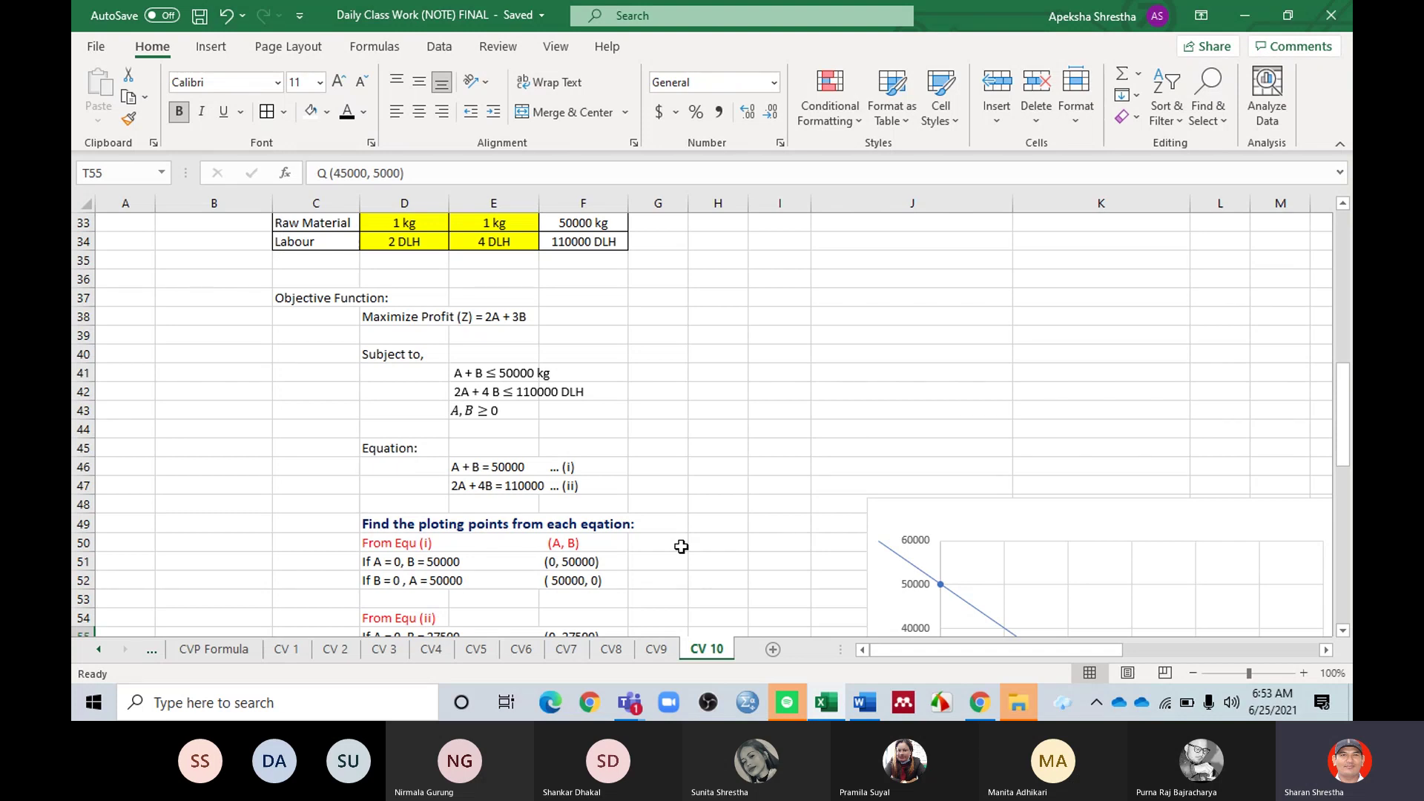
scroll(623, 501, up, 2)
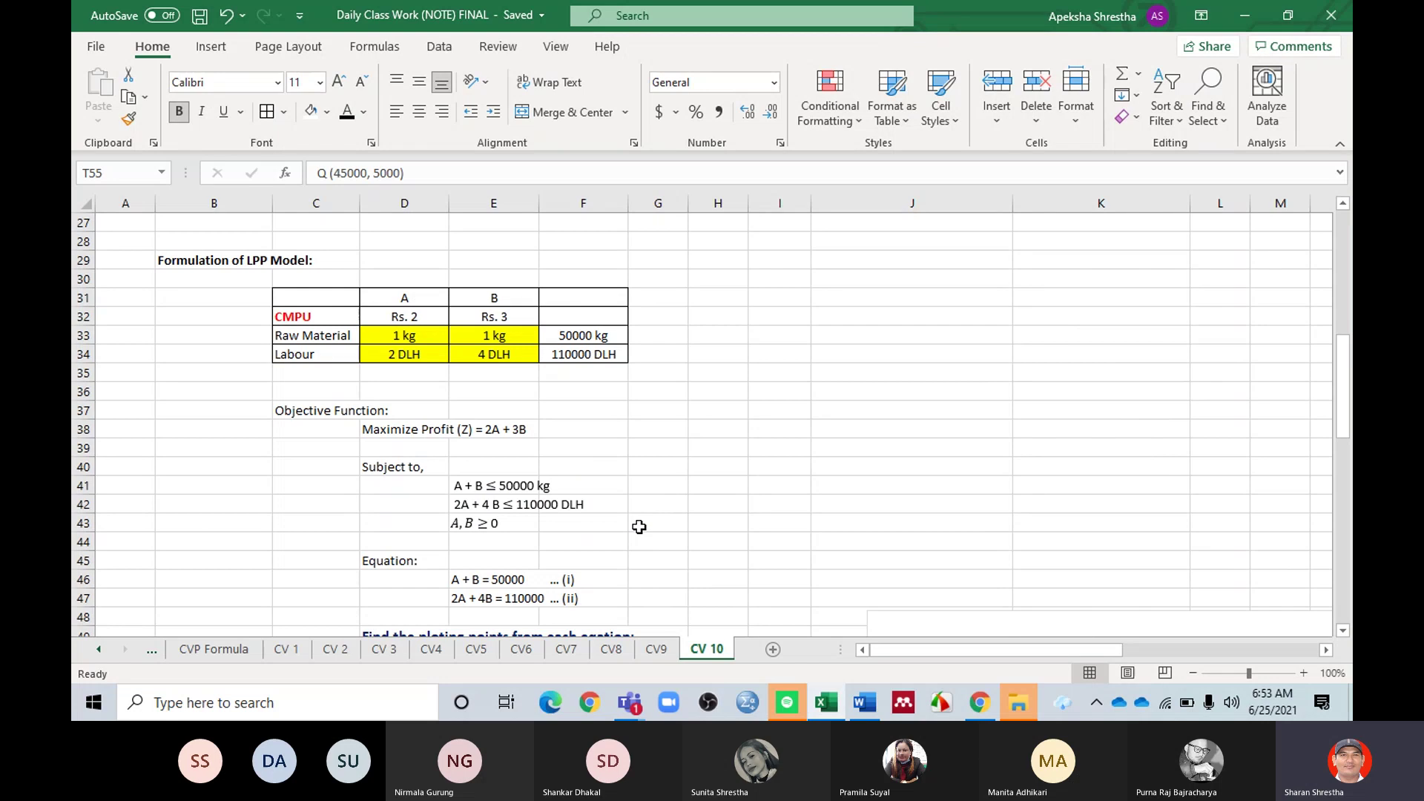
scroll(640, 526, up, 1)
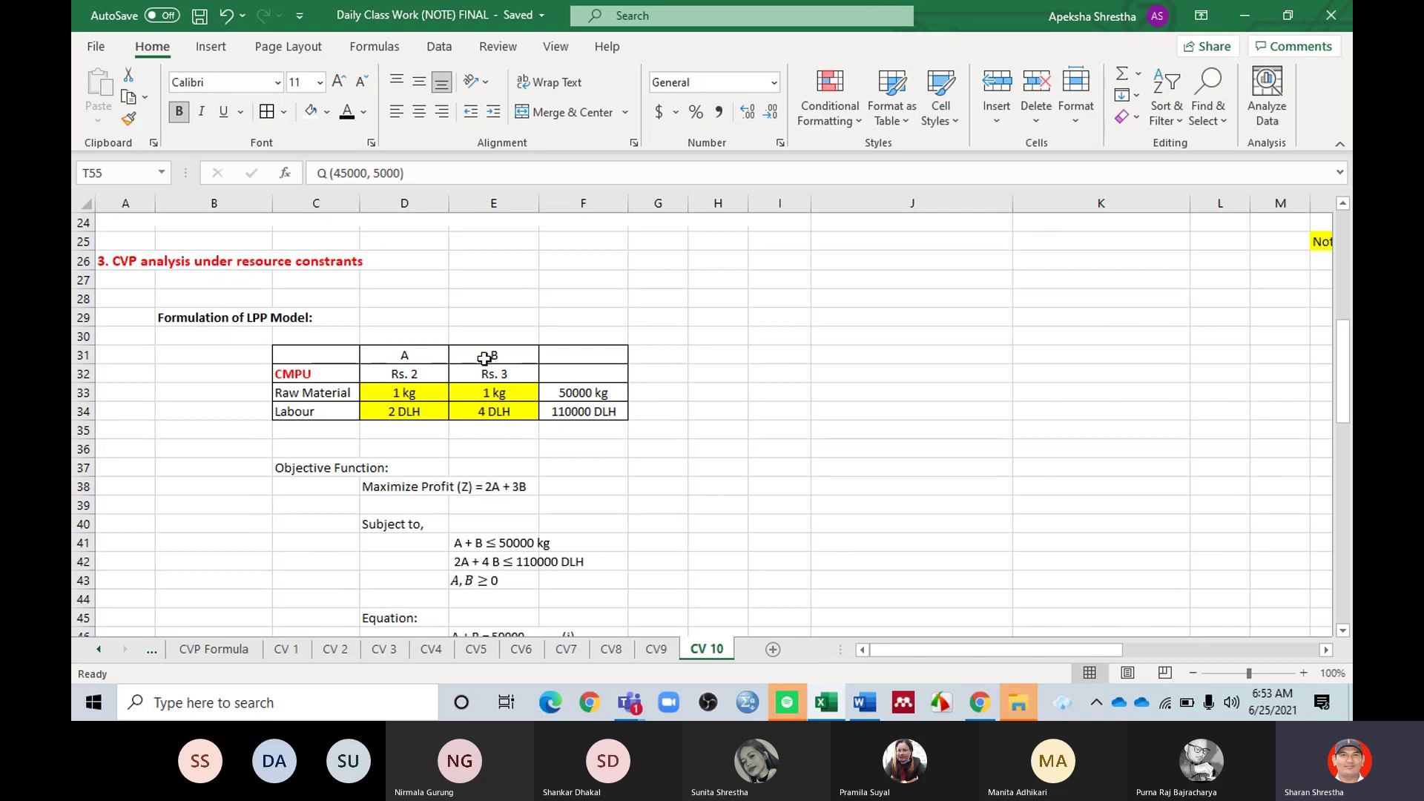
click(197, 15)
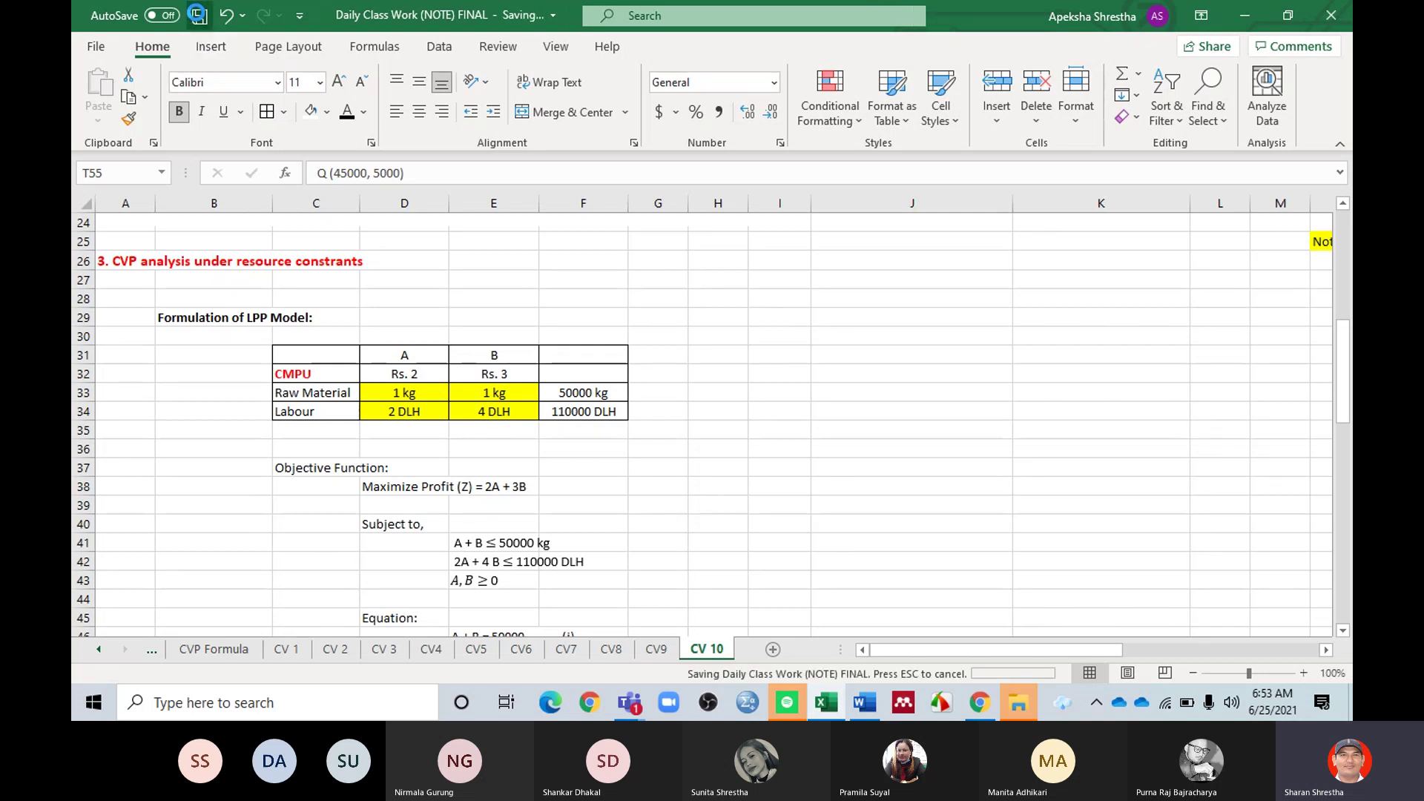
Step: Examine the CV9 sheet's income statement and its required questions, including the LPP limits and the sales mix probability table
scroll(697, 548, down, 1)
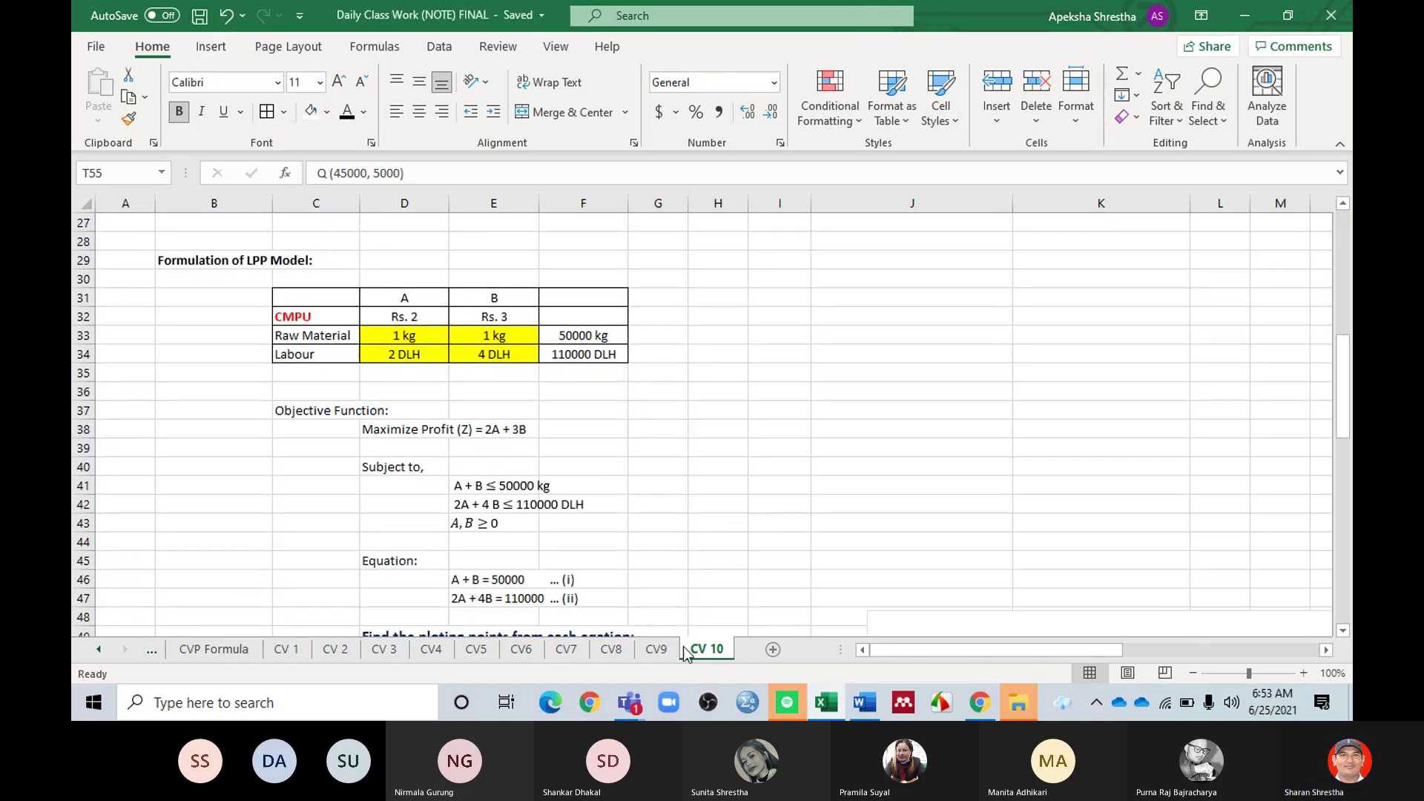
click(656, 650)
scroll(580, 474, down, 1)
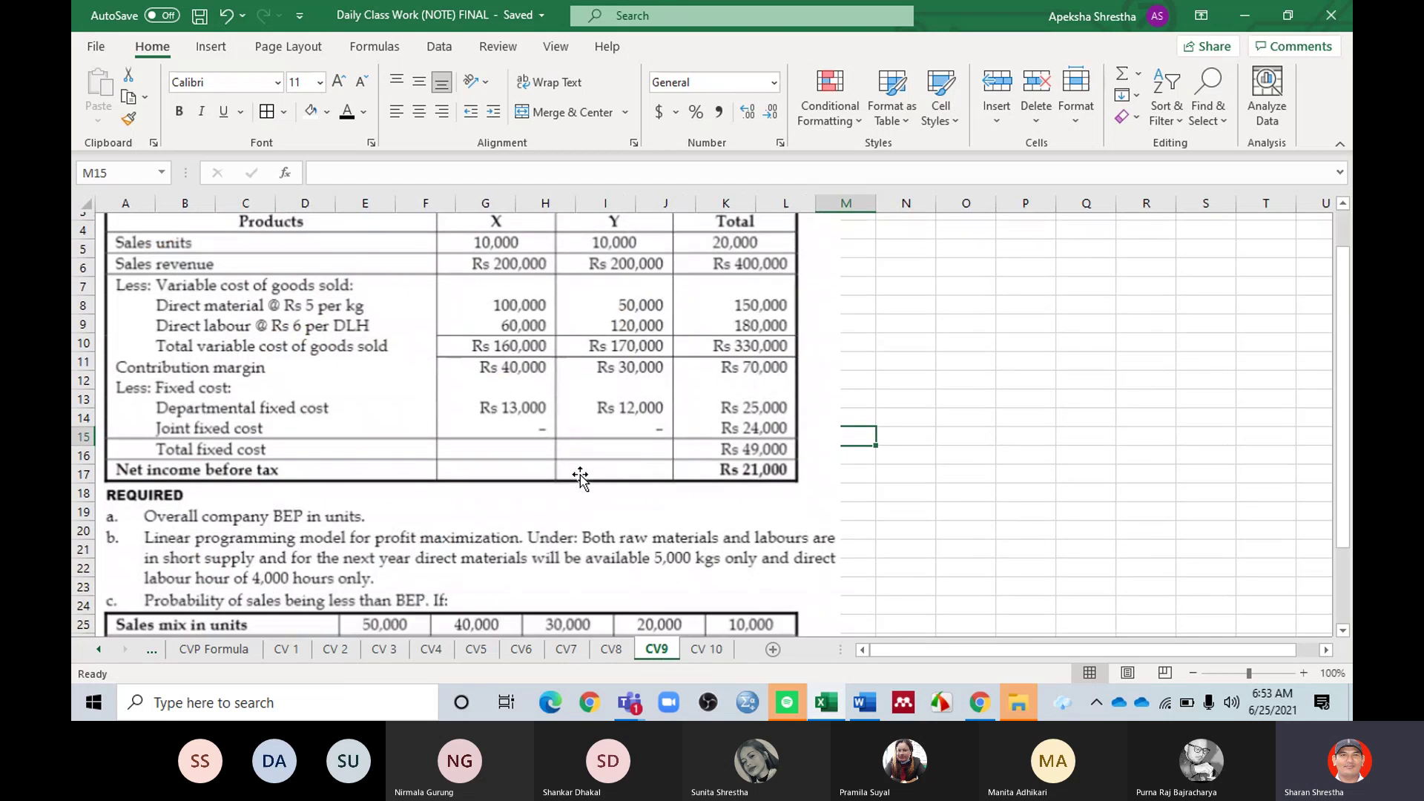
scroll(580, 474, down, 5)
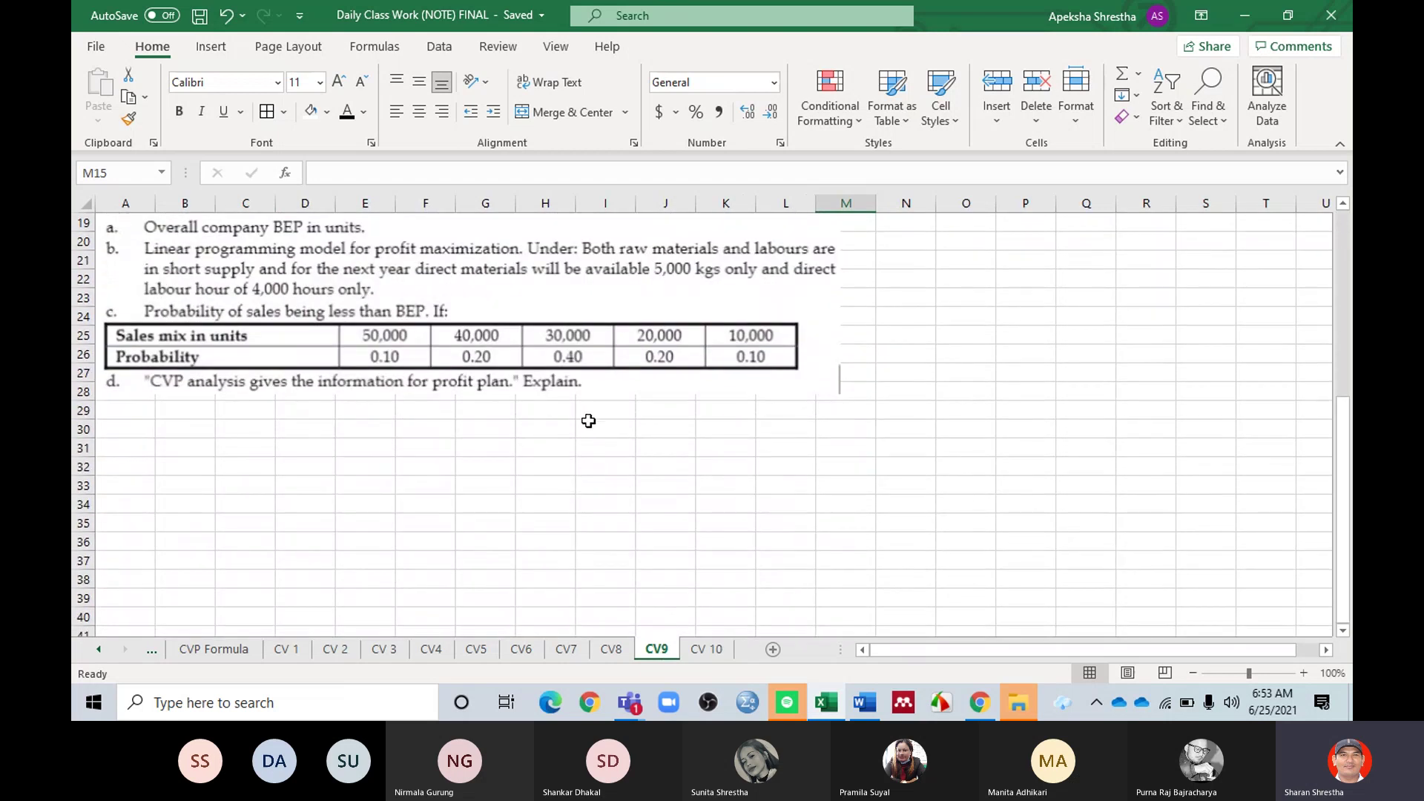
scroll(588, 420, up, 6)
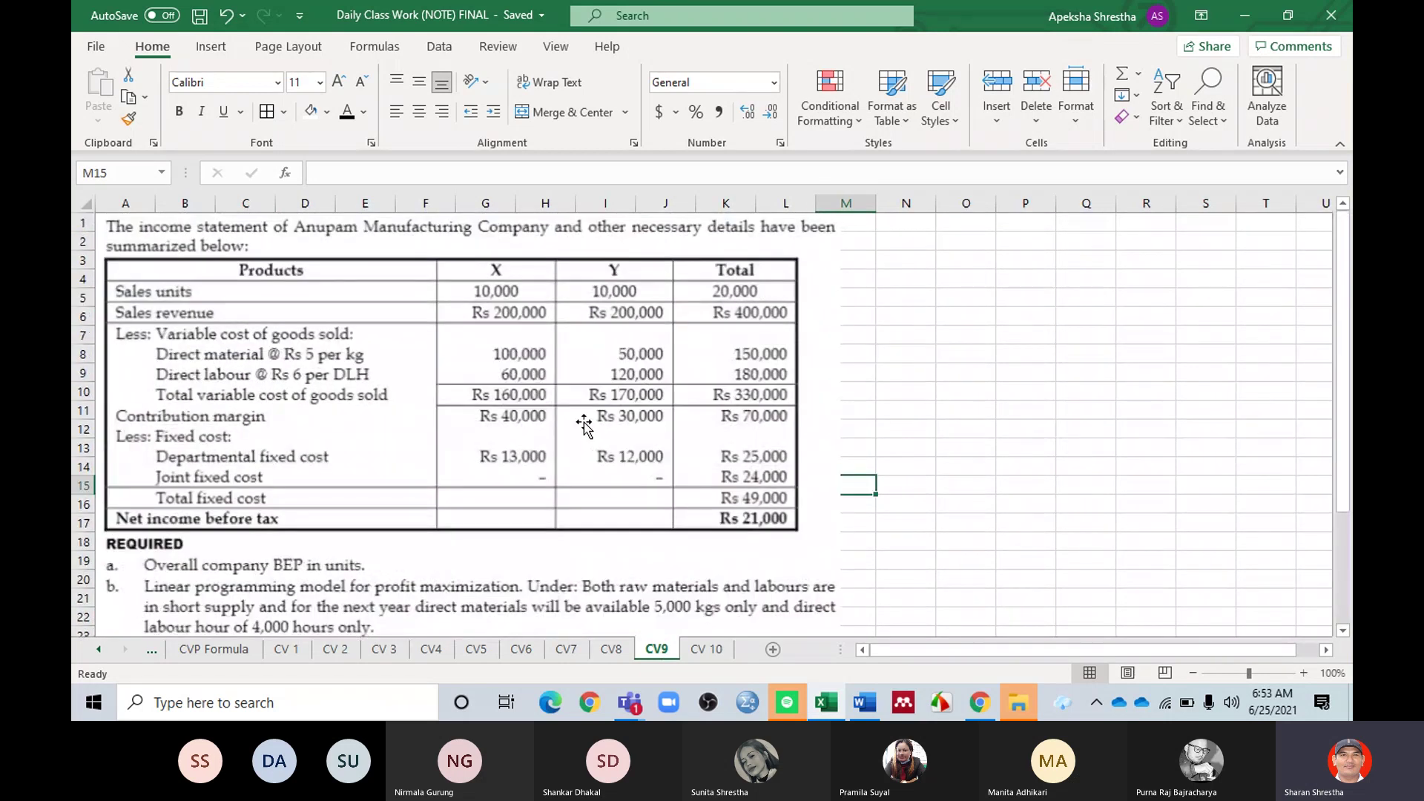
scroll(586, 422, down, 1)
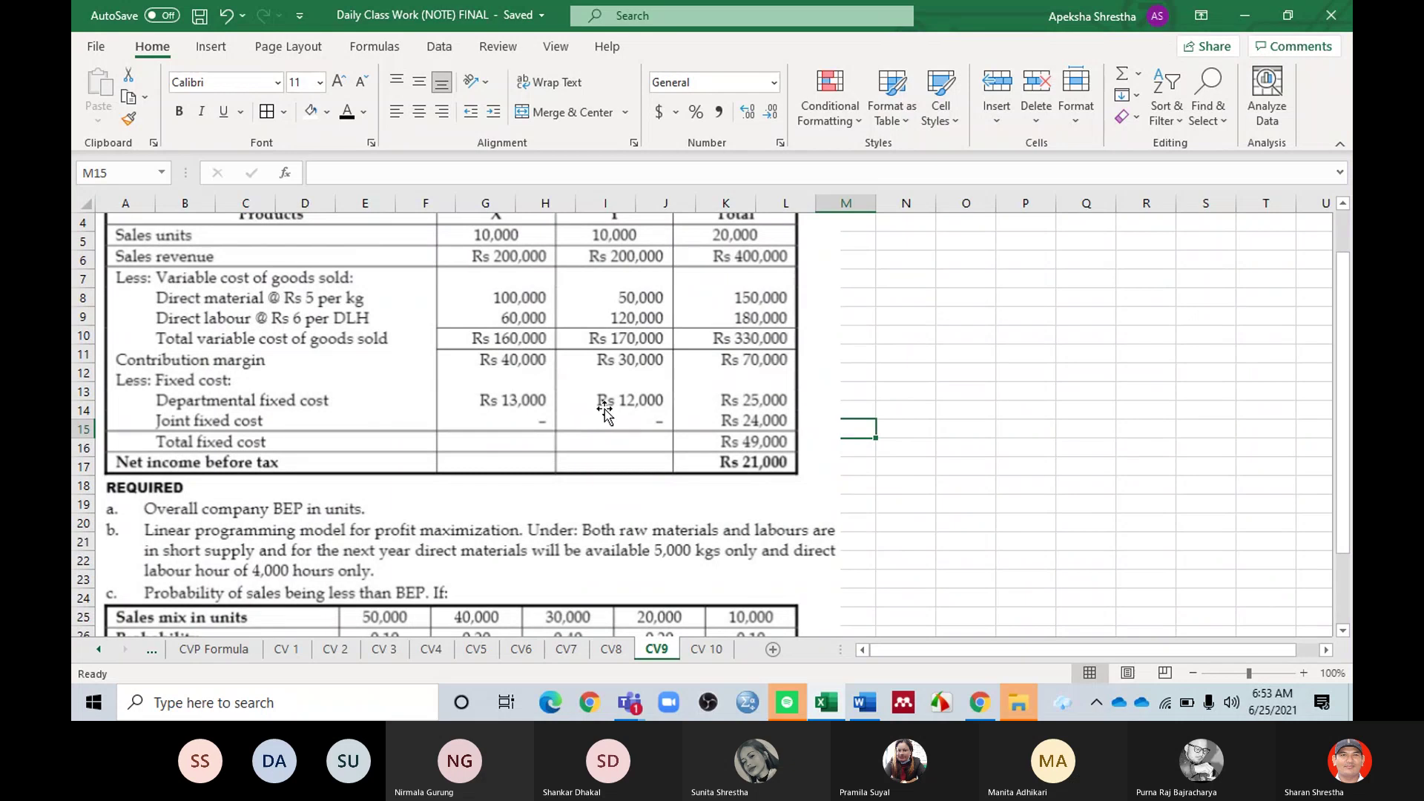
scroll(605, 412, down, 3)
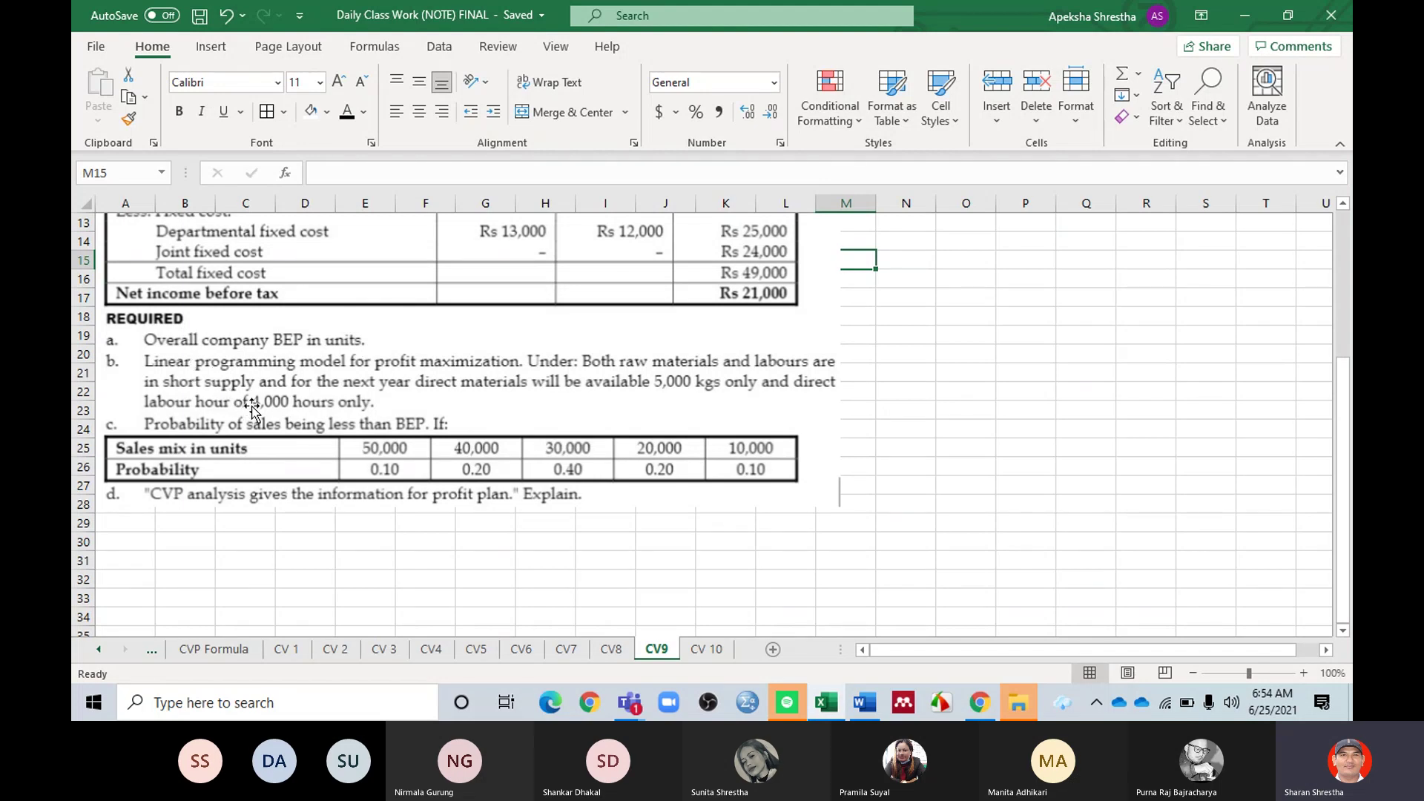
scroll(308, 359, down, 2)
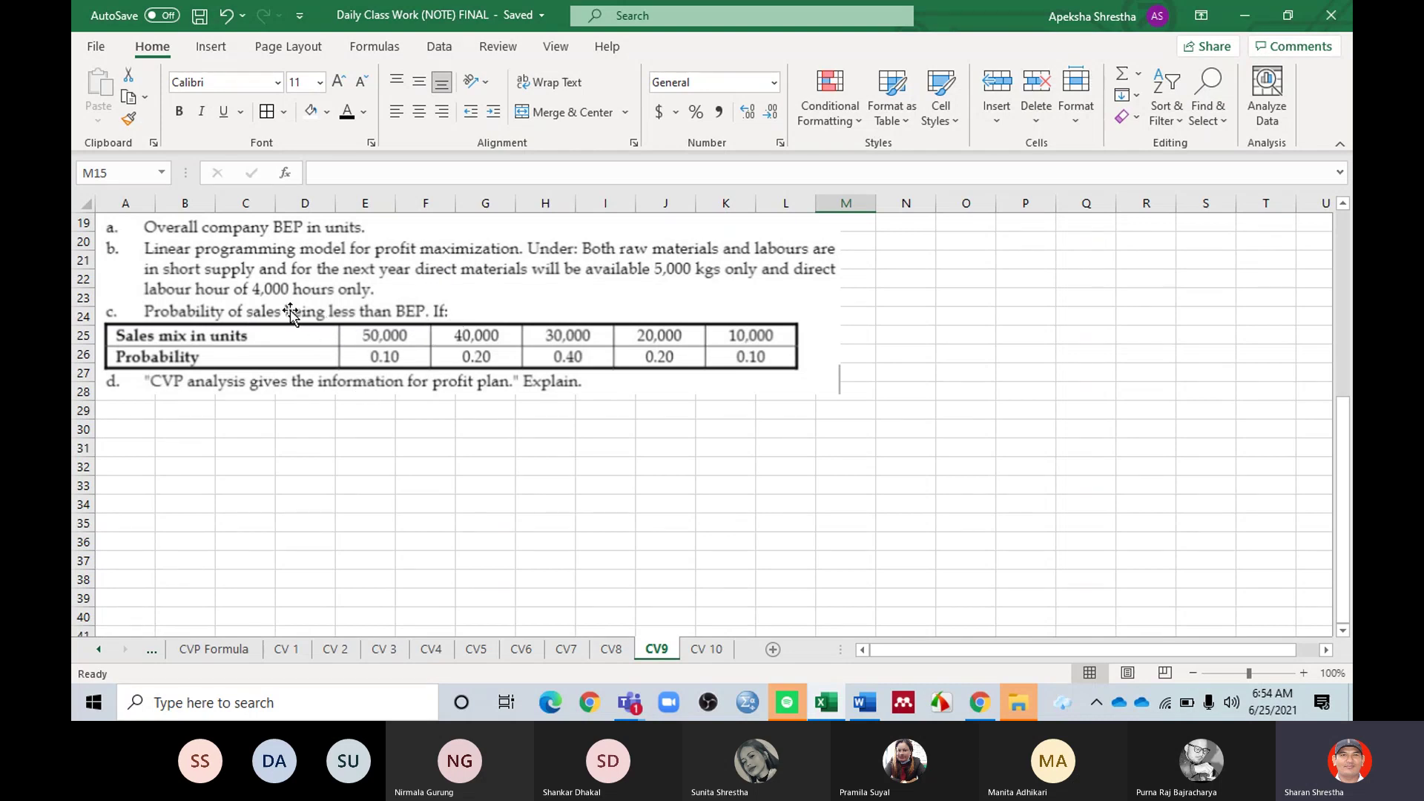
scroll(332, 354, up, 1)
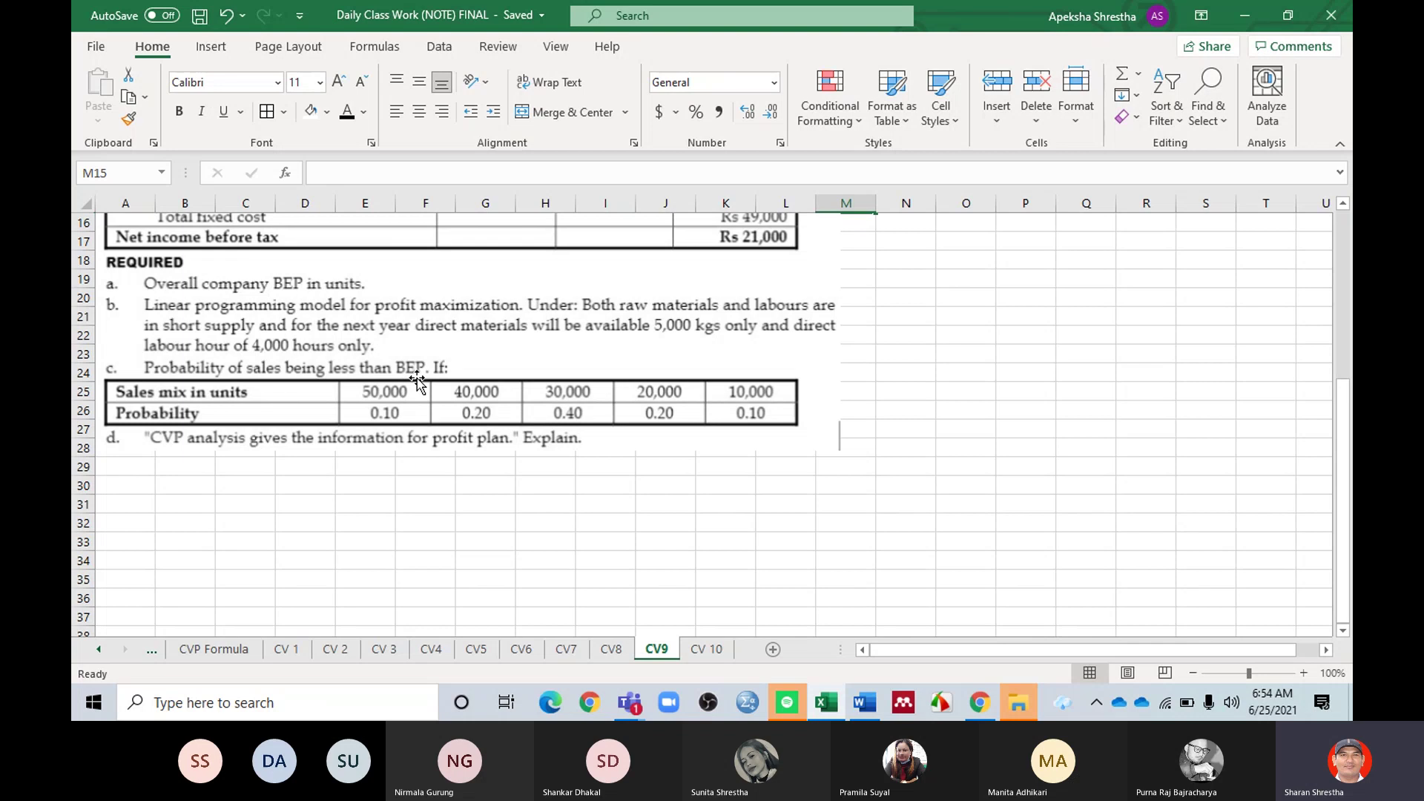
scroll(417, 380, up, 1)
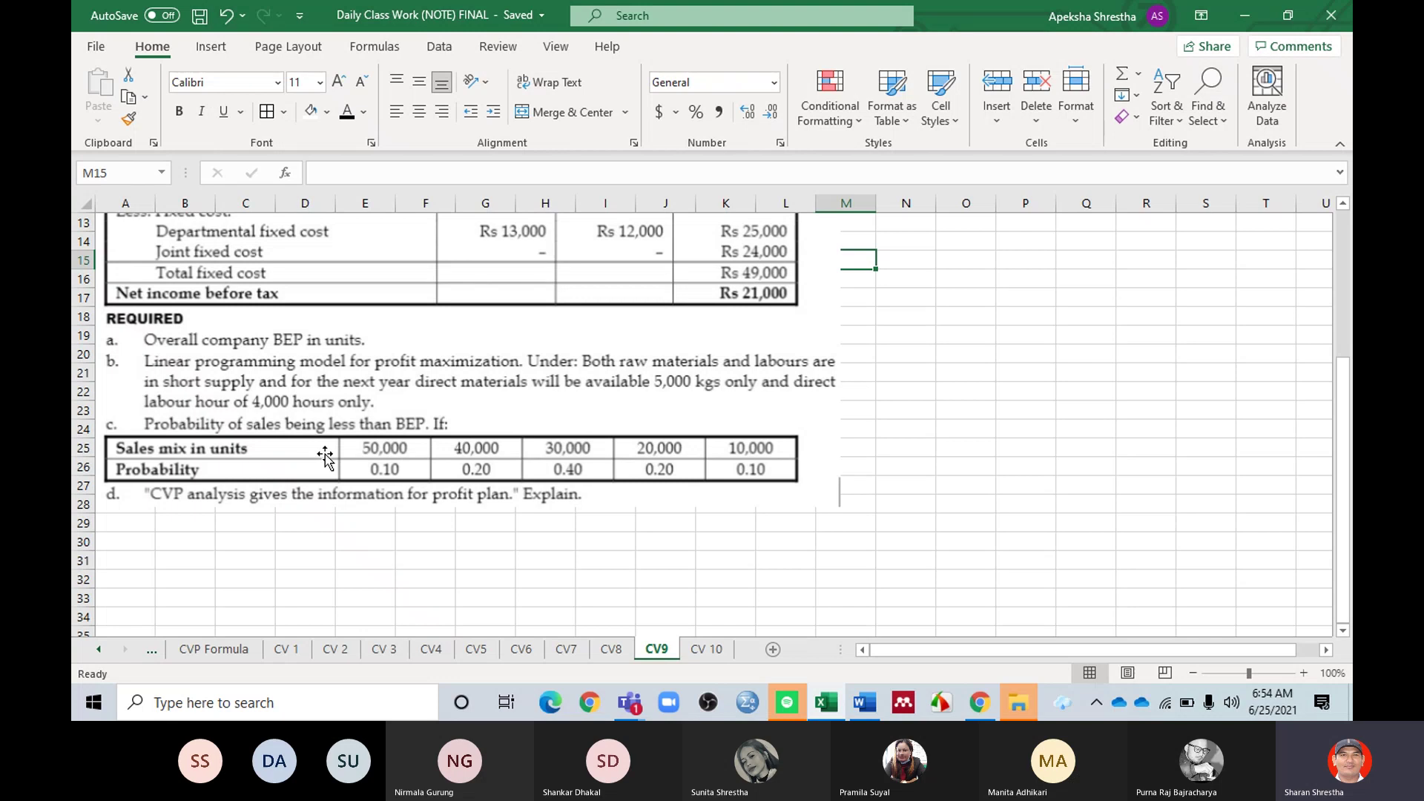
Step: Enter "BEP = 30000 units" in cell O24 beside question c of the CV9 problem
click(929, 410)
click(969, 429)
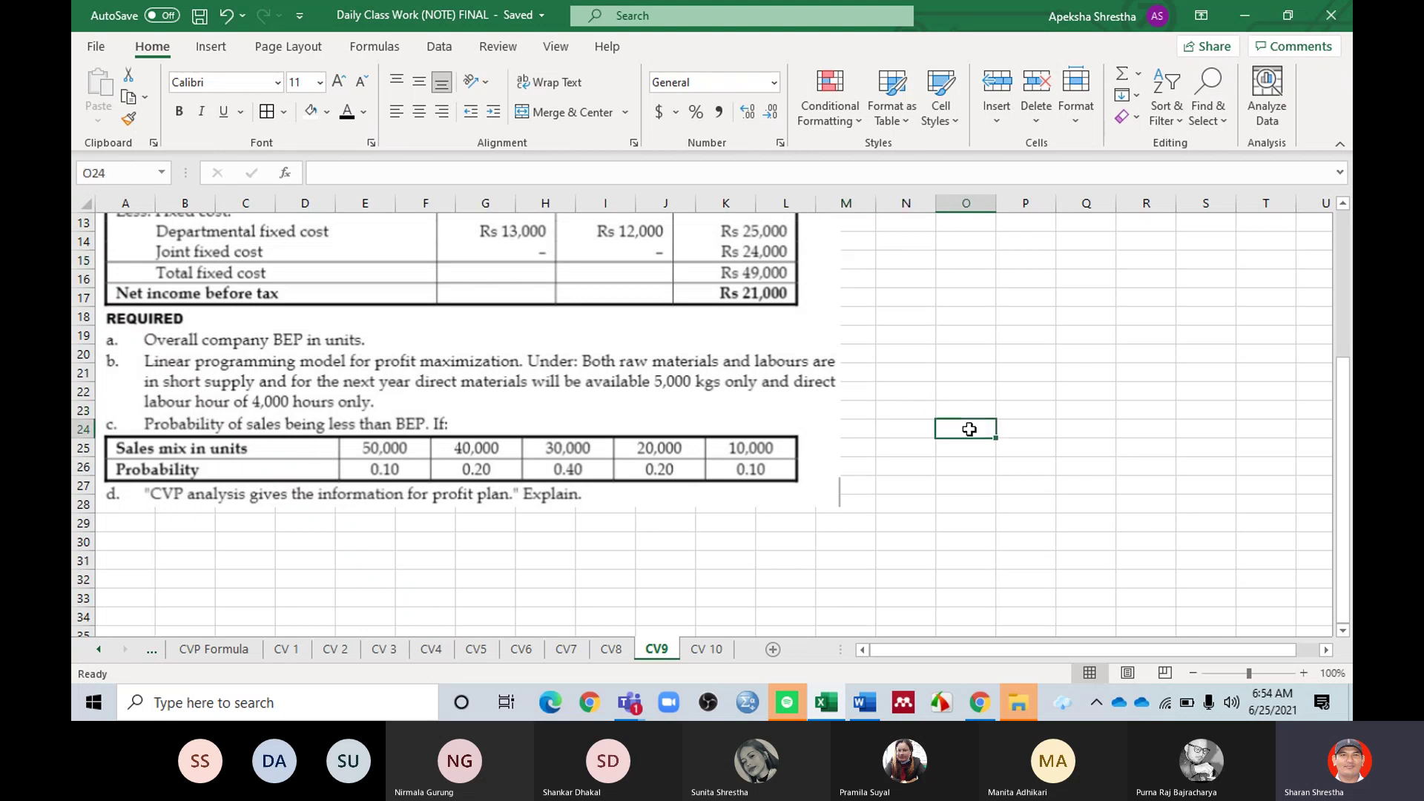
text(BE)
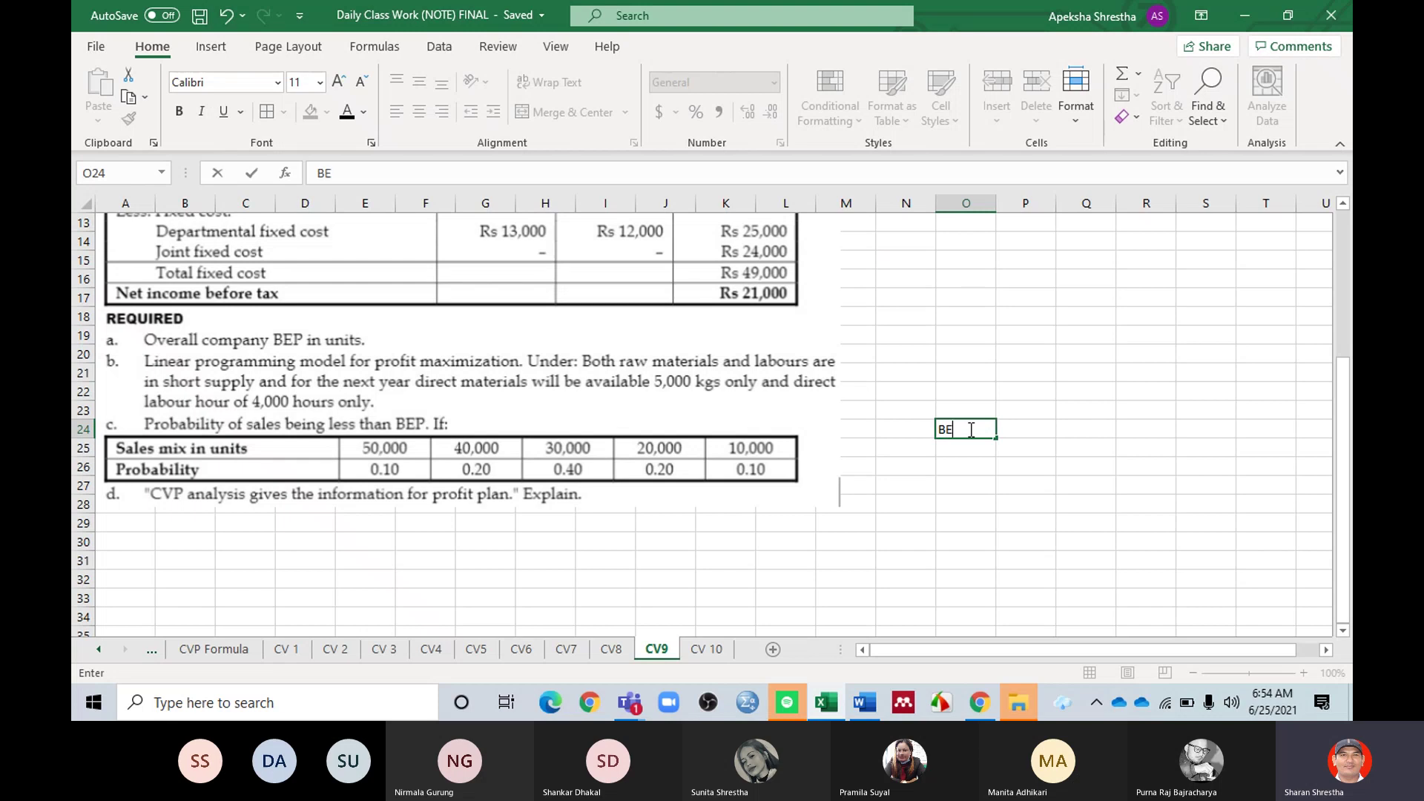
text(P = 30000 units)
click(1012, 454)
click(985, 427)
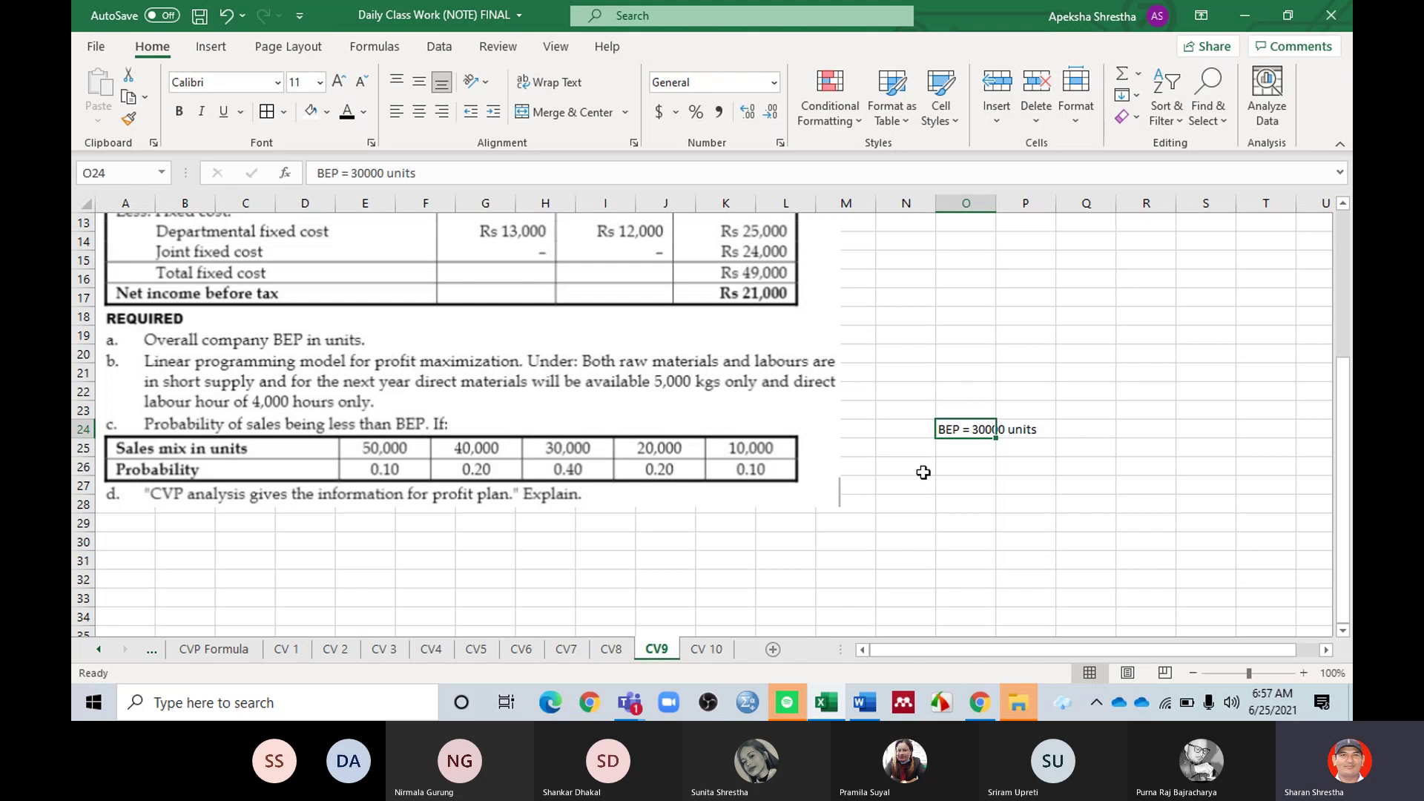
Step: Enter 85% in cell O26, two rows beneath the BEP note
click(957, 448)
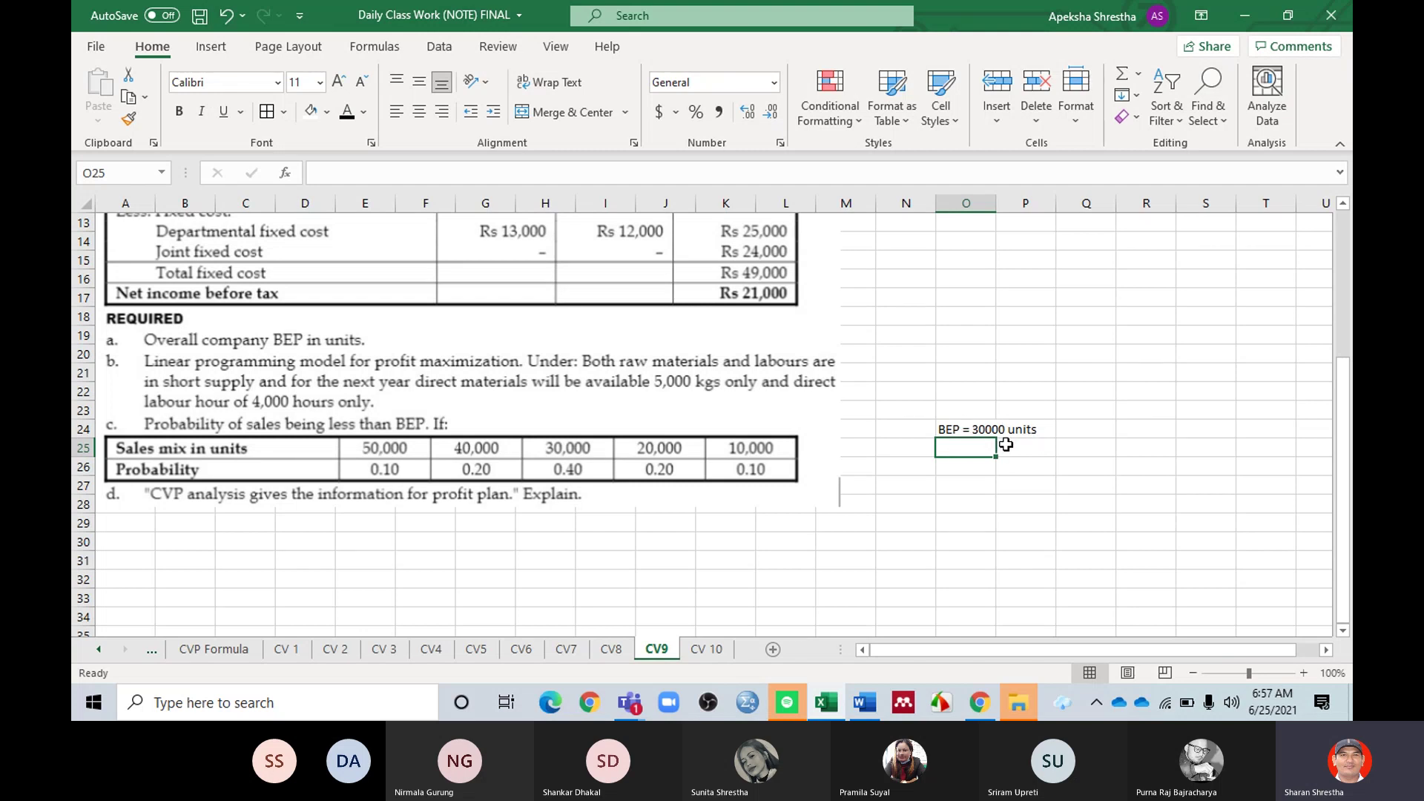
click(962, 468)
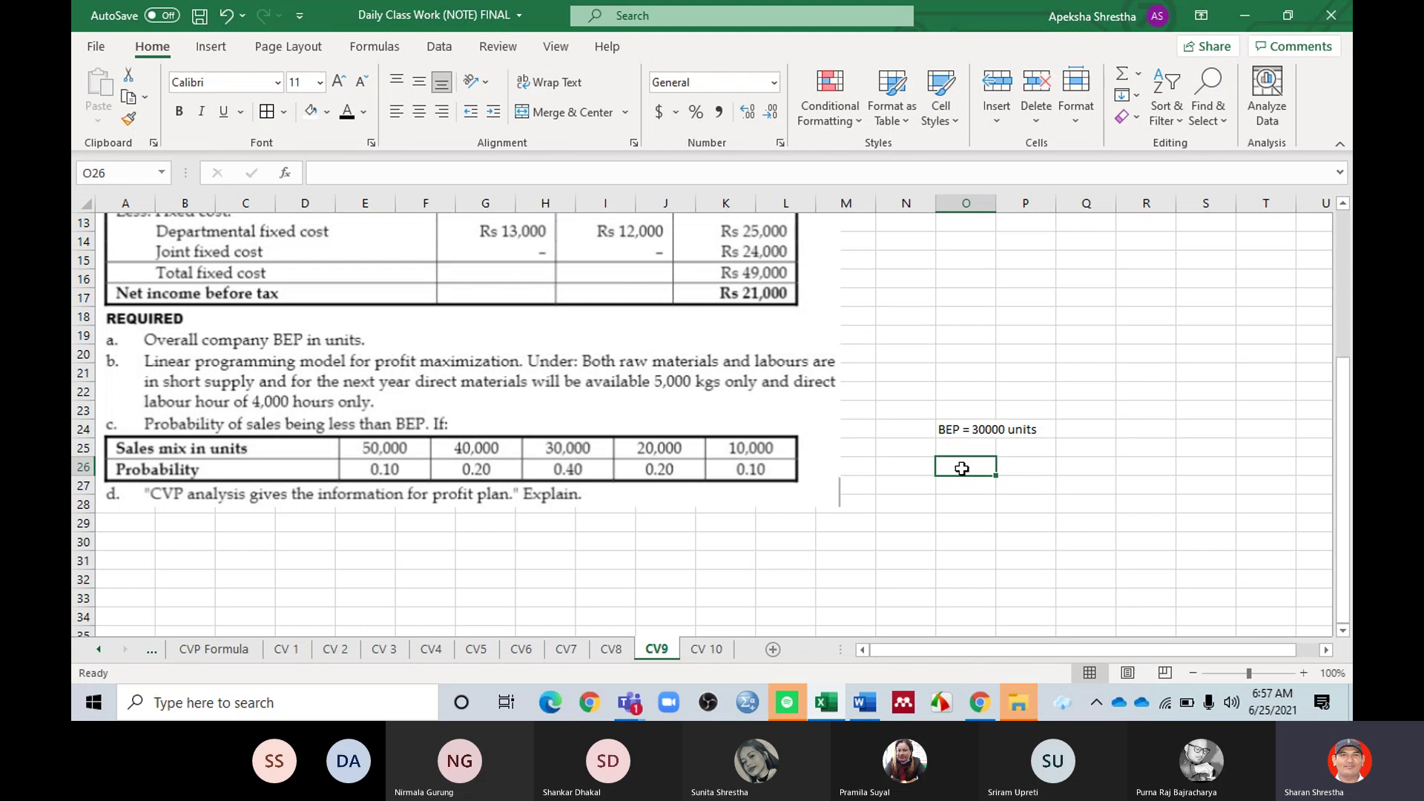
text(85)
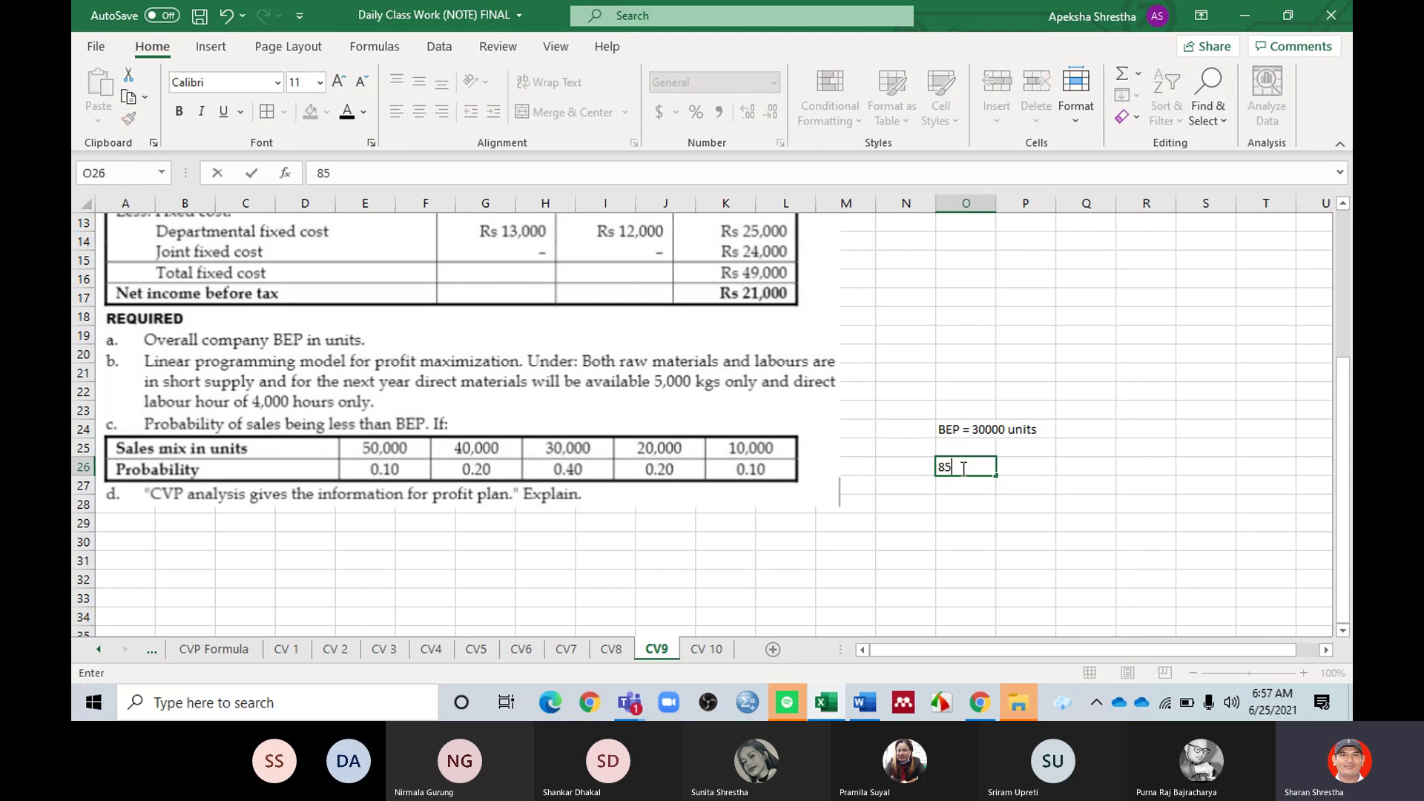
text(%)
click(958, 504)
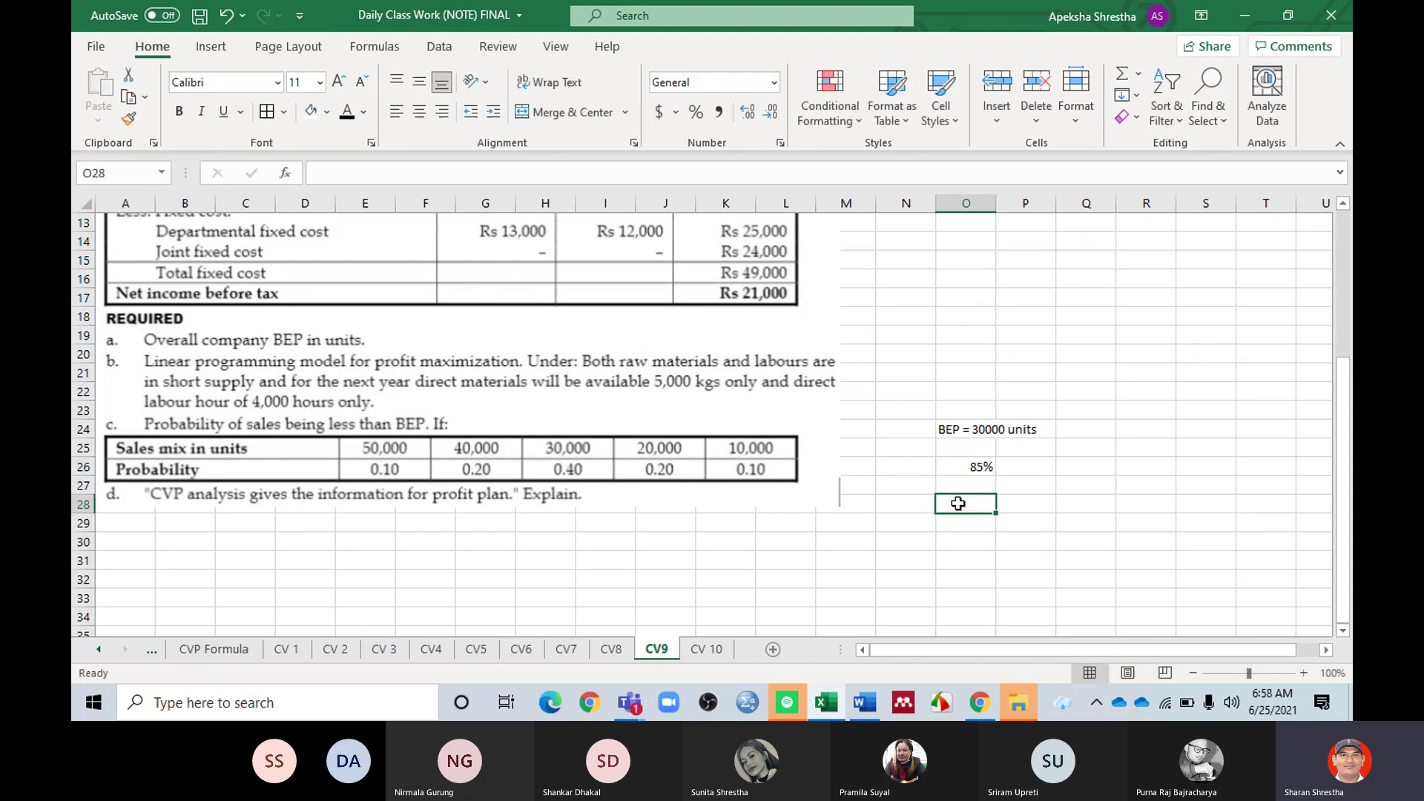
Step: Enter 75% in cell O28, two rows beneath the 85% entry
text(75)
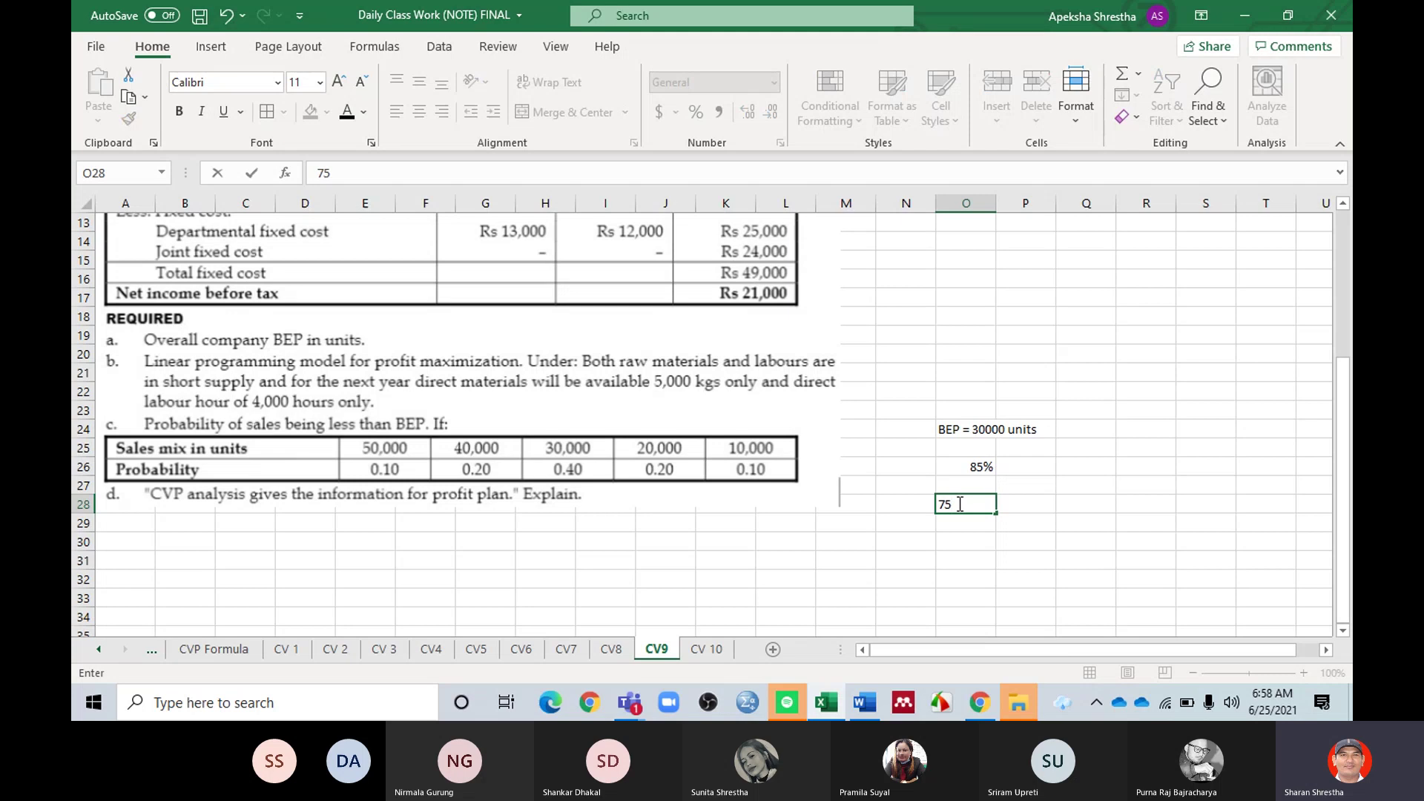
text(%)
click(990, 541)
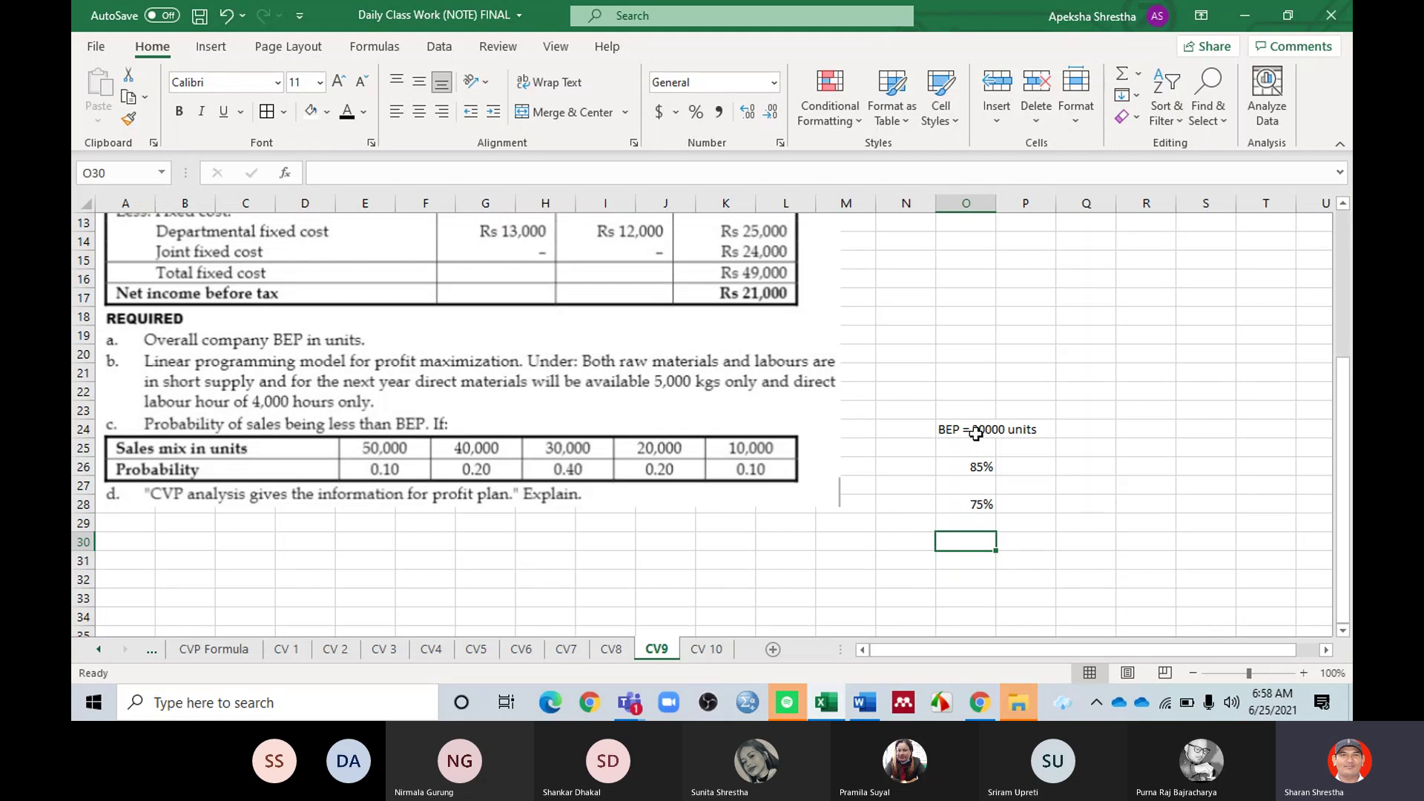
Step: Enter the note "Sales less than 30000 units = ?" in cell O22, above the BEP note
click(968, 390)
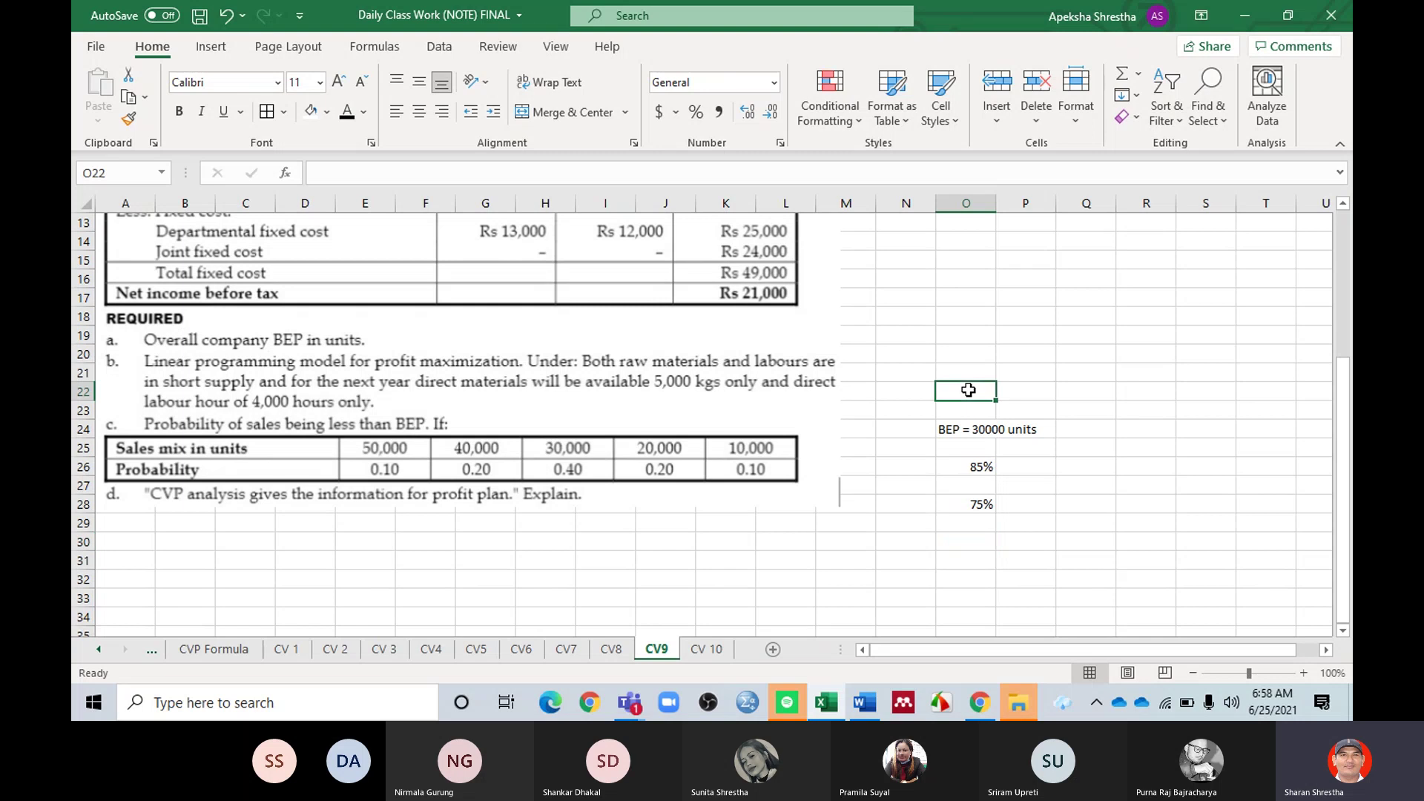
text(Sale)
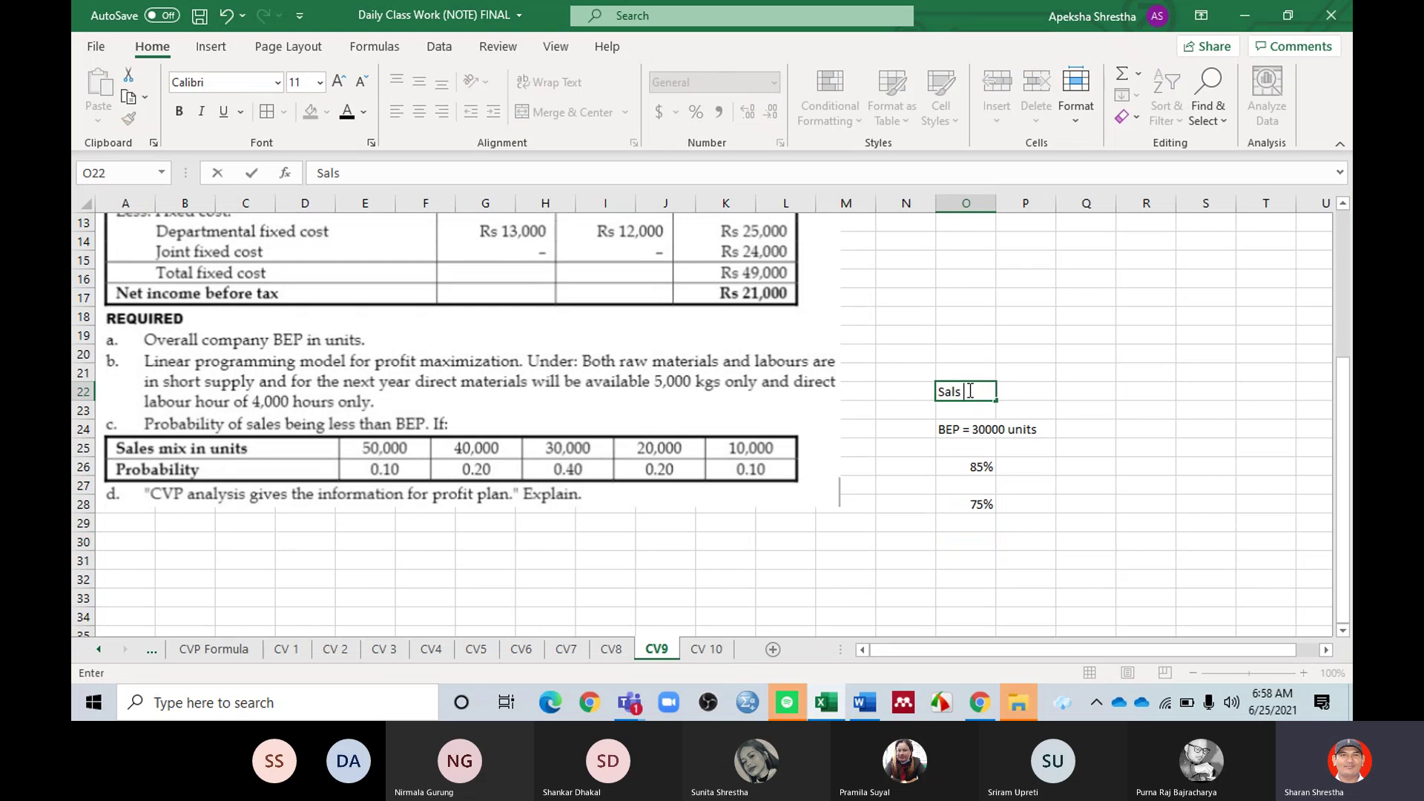
key(BackSpace)
text(e)
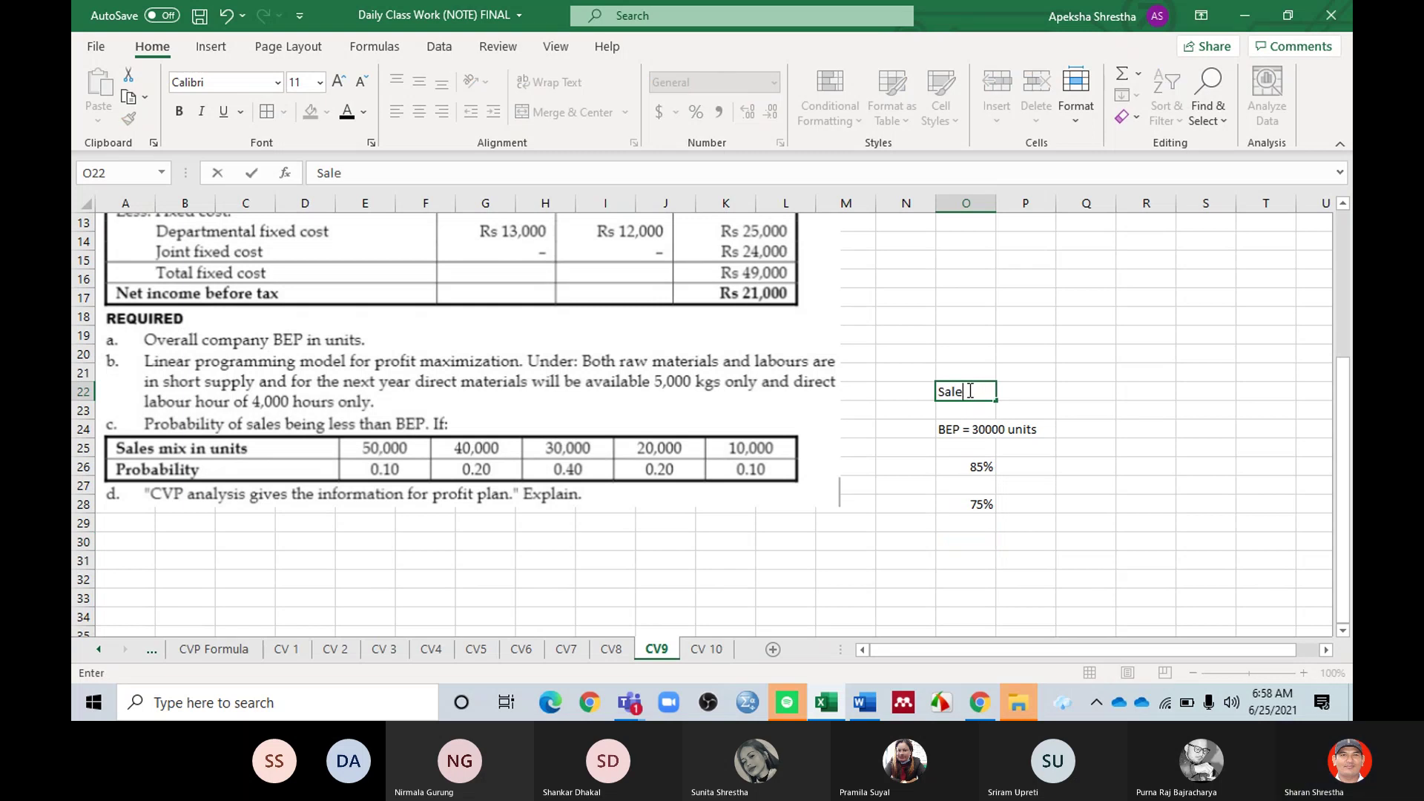
text(s less than)
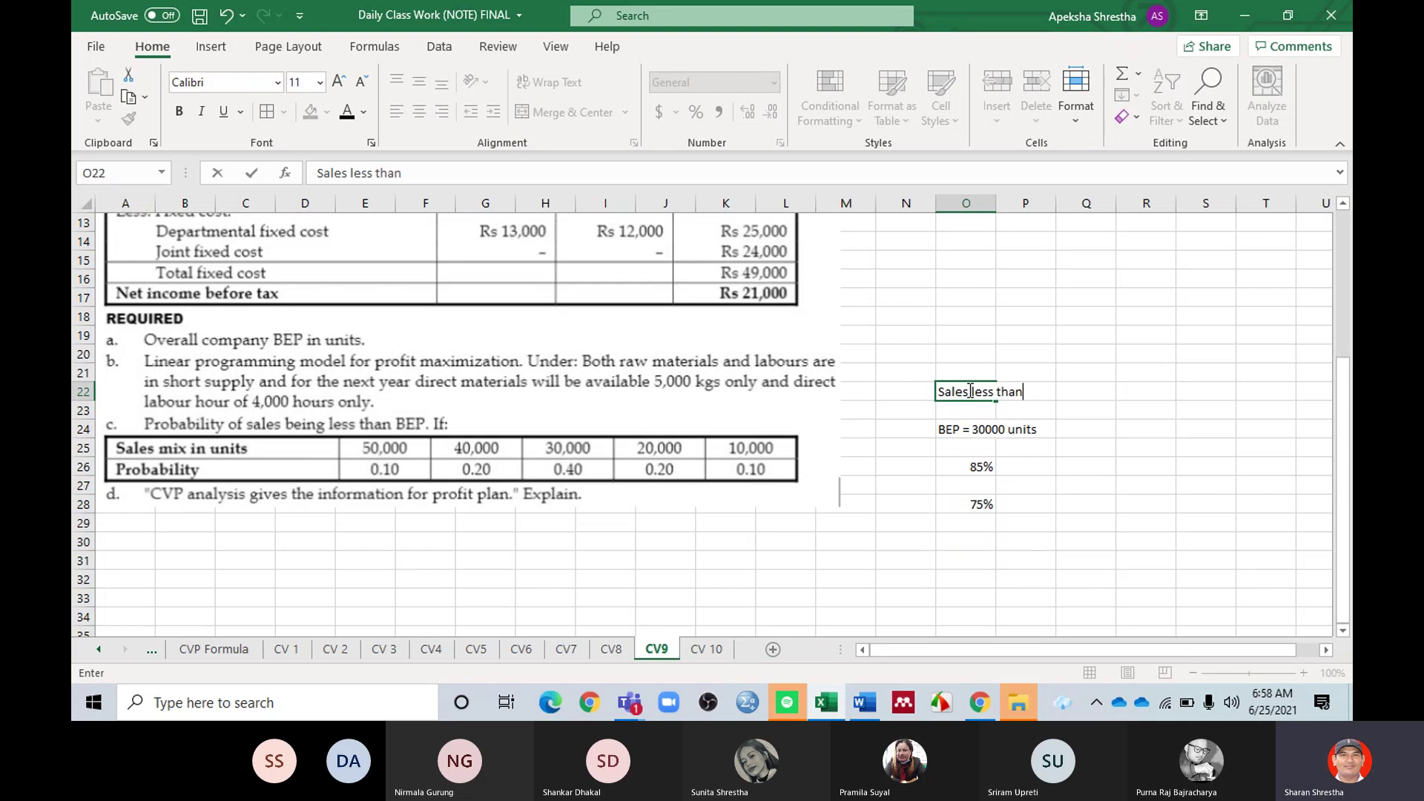
text( 30000 units = ?)
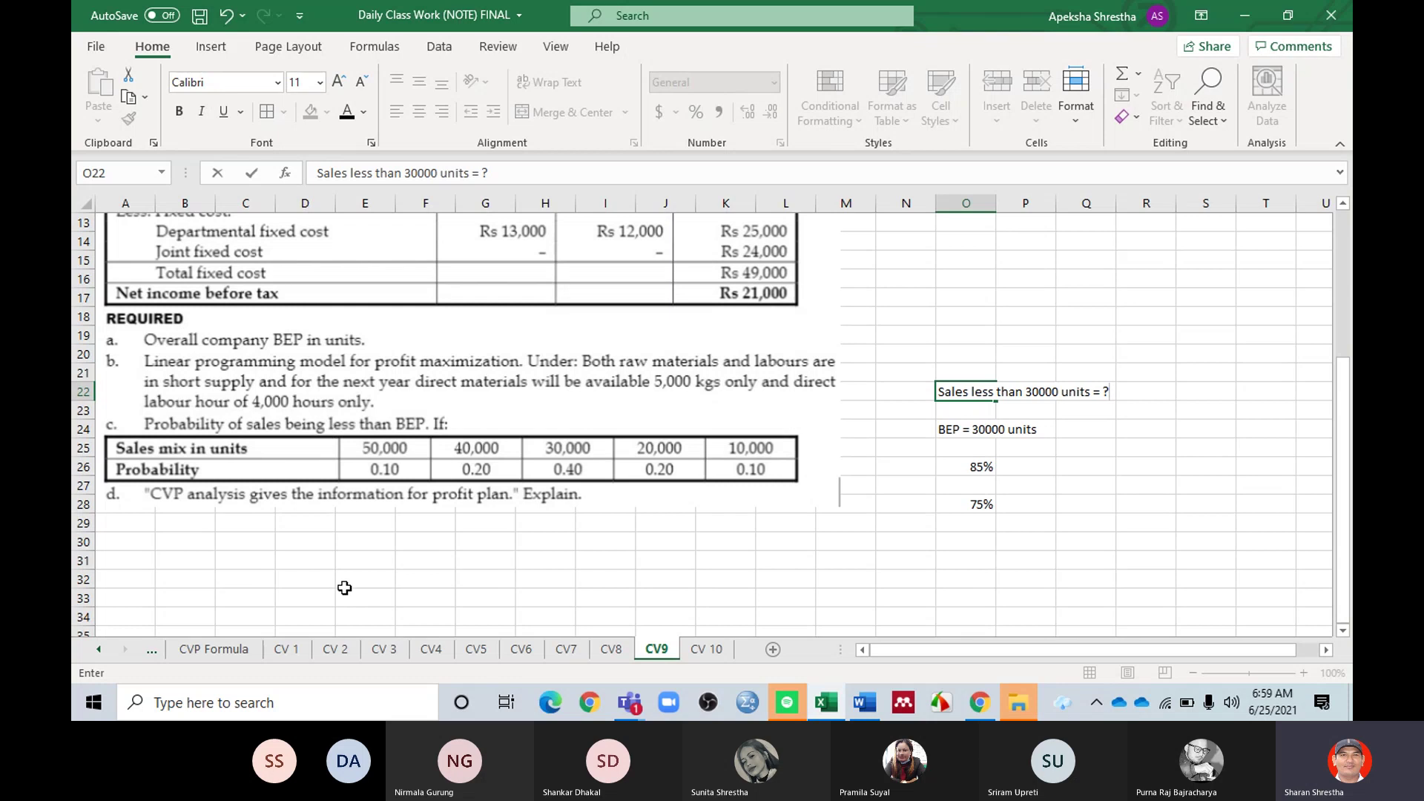
Step: Review the CV 1 problem statement, the CVP analysis topic list and the single-product example on the CVP Formula sheet
click(293, 649)
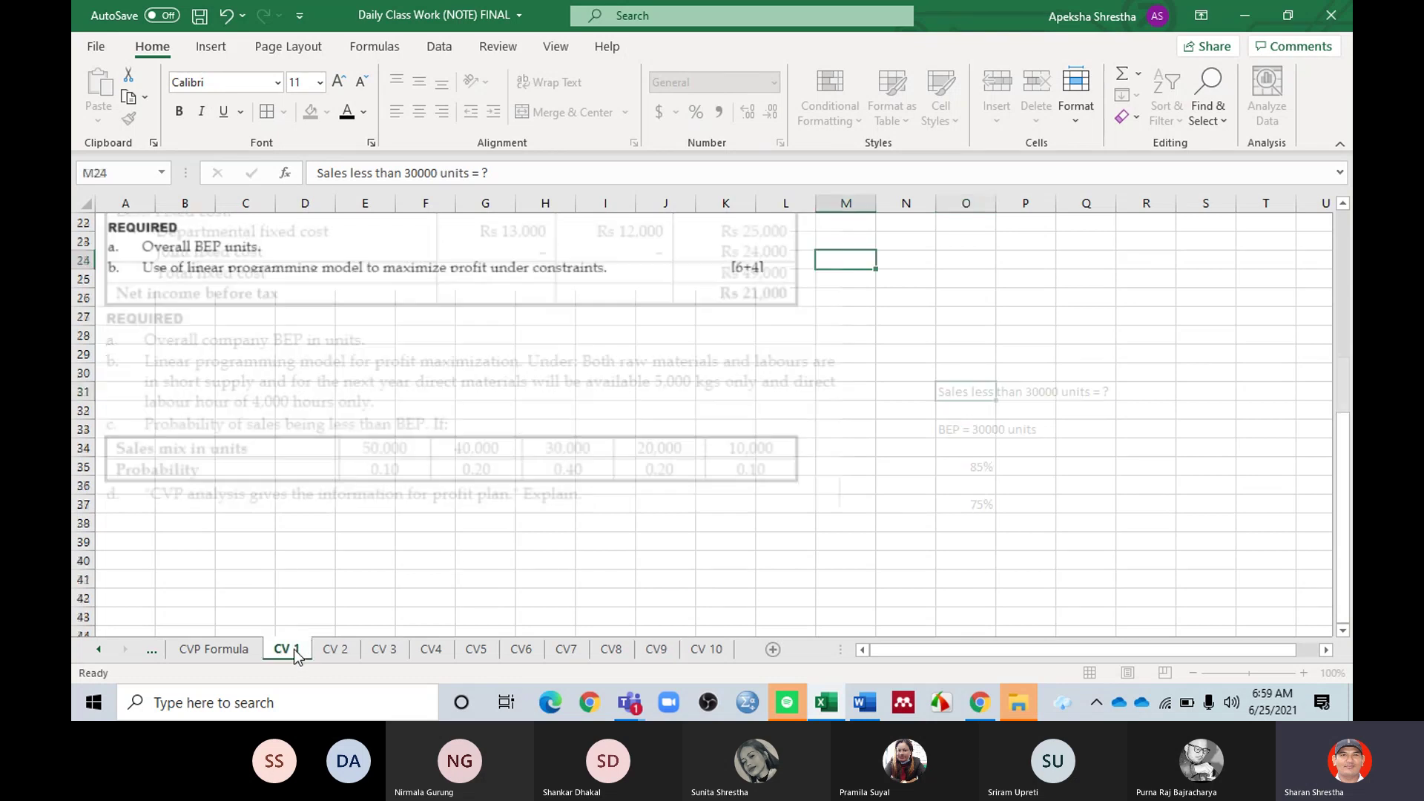
scroll(293, 388, up, 6)
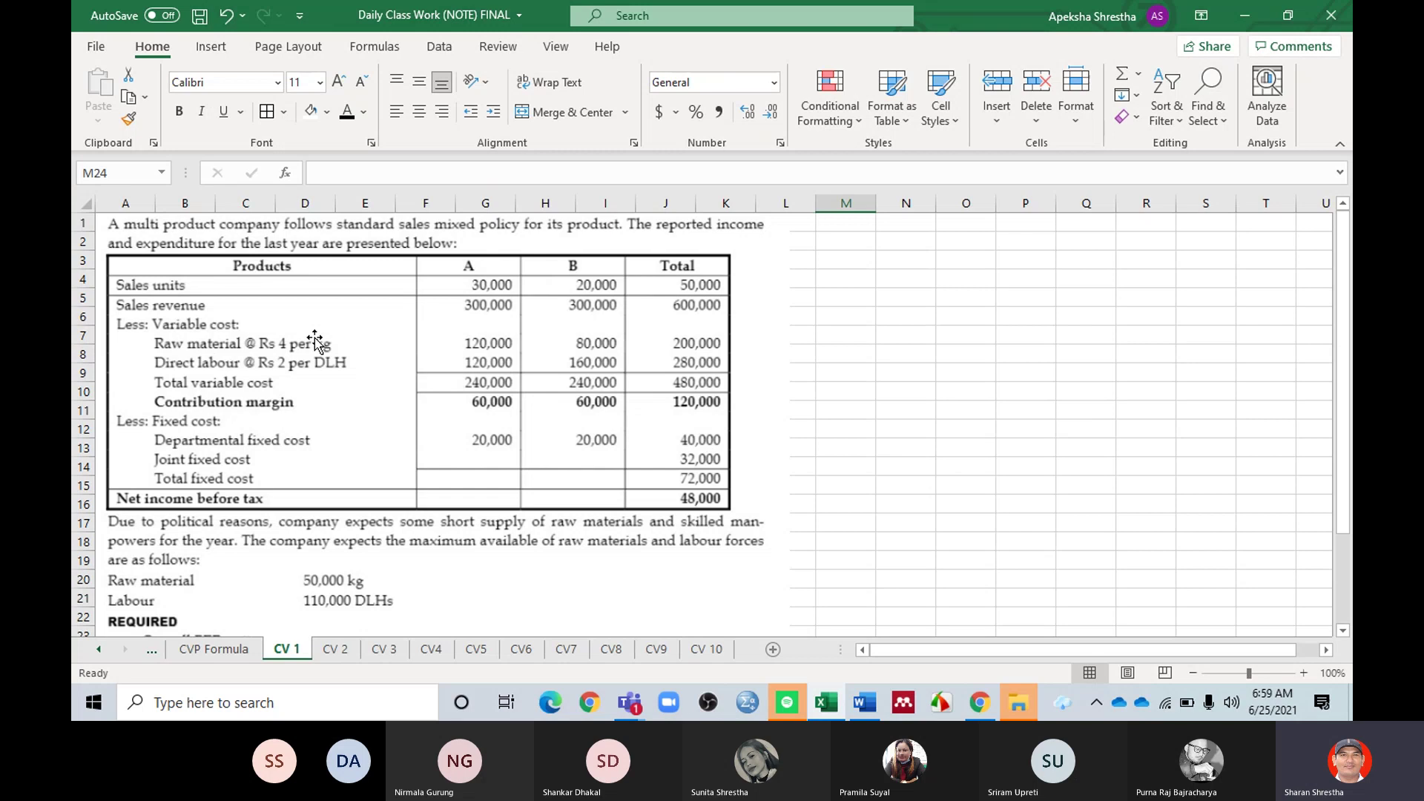
key(ctrl+Page_Up)
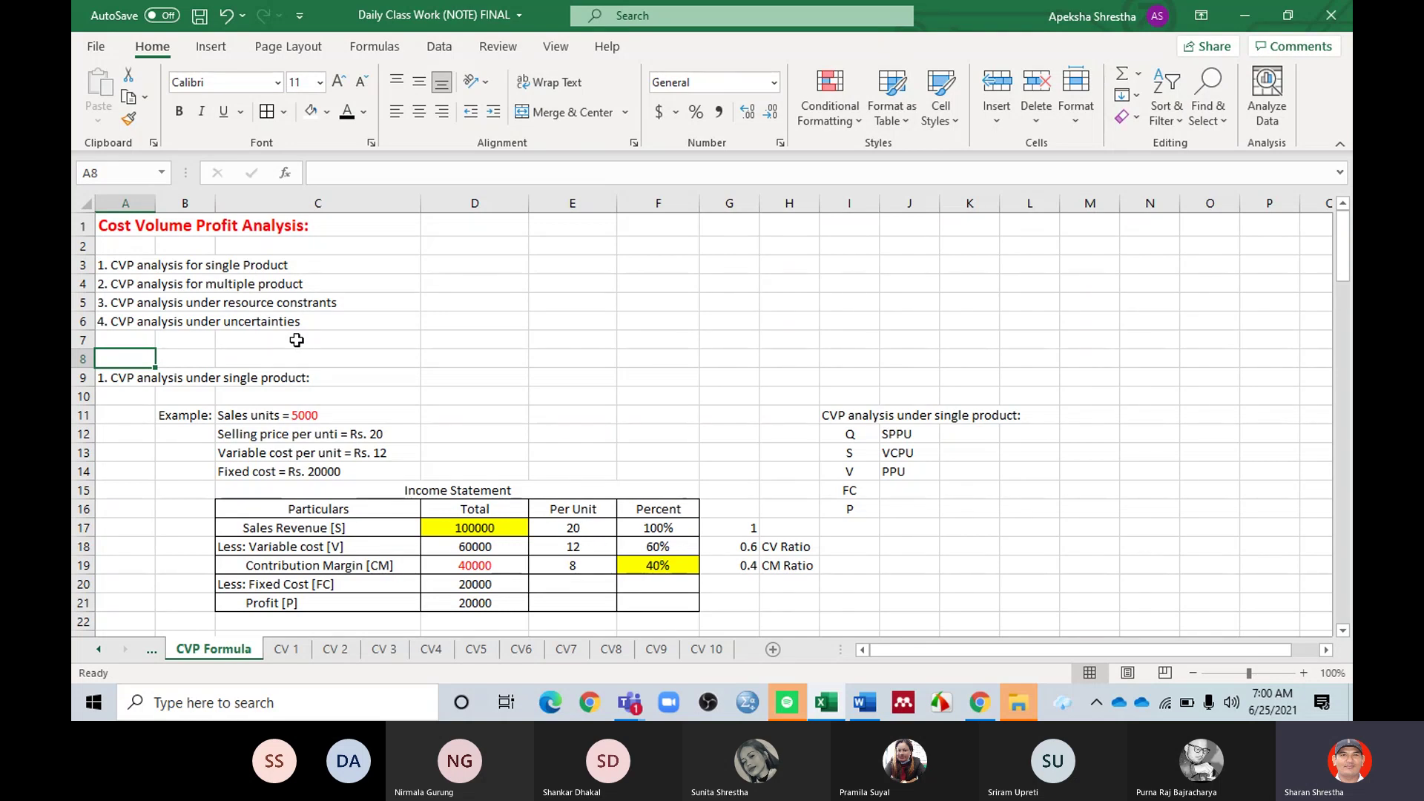
scroll(495, 370, down, 1)
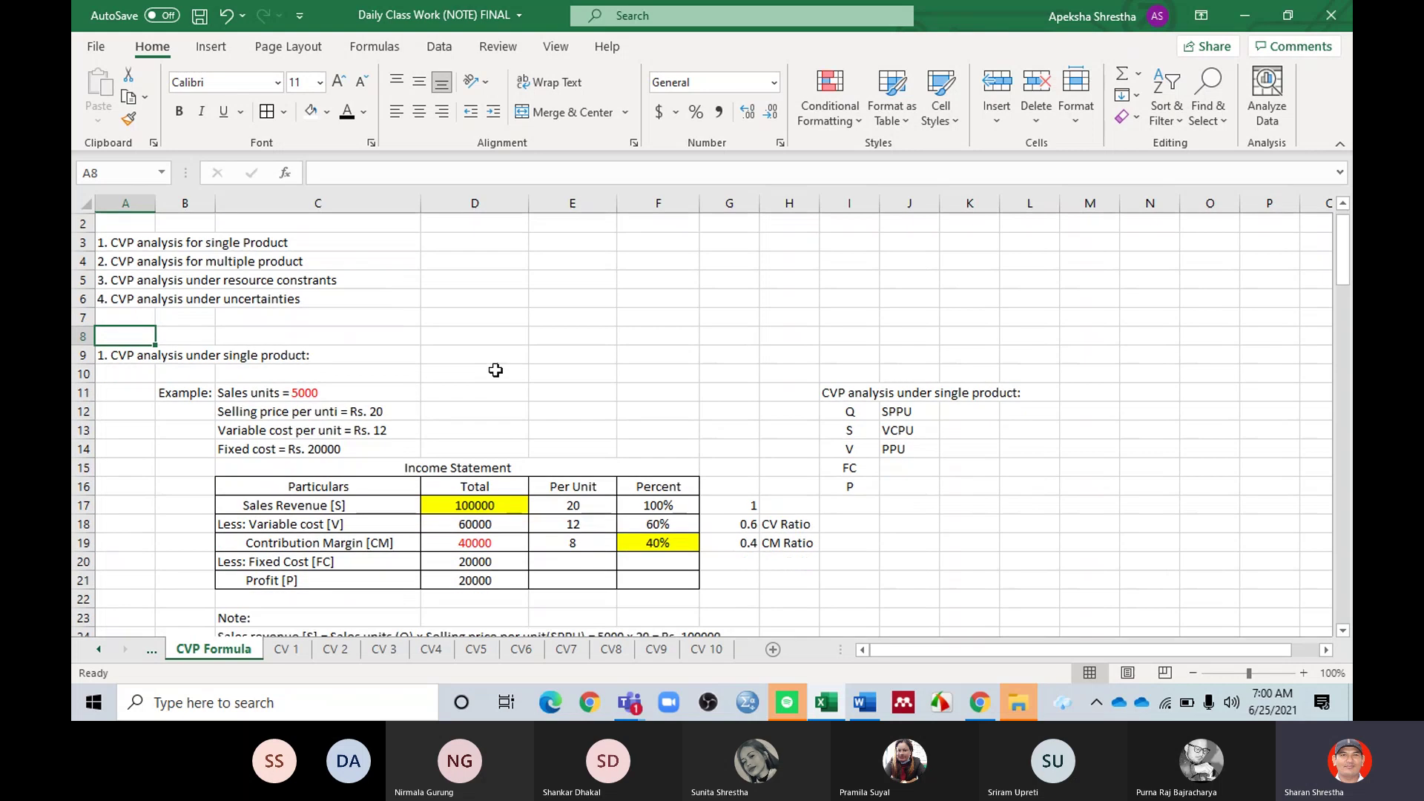
scroll(495, 370, down, 4)
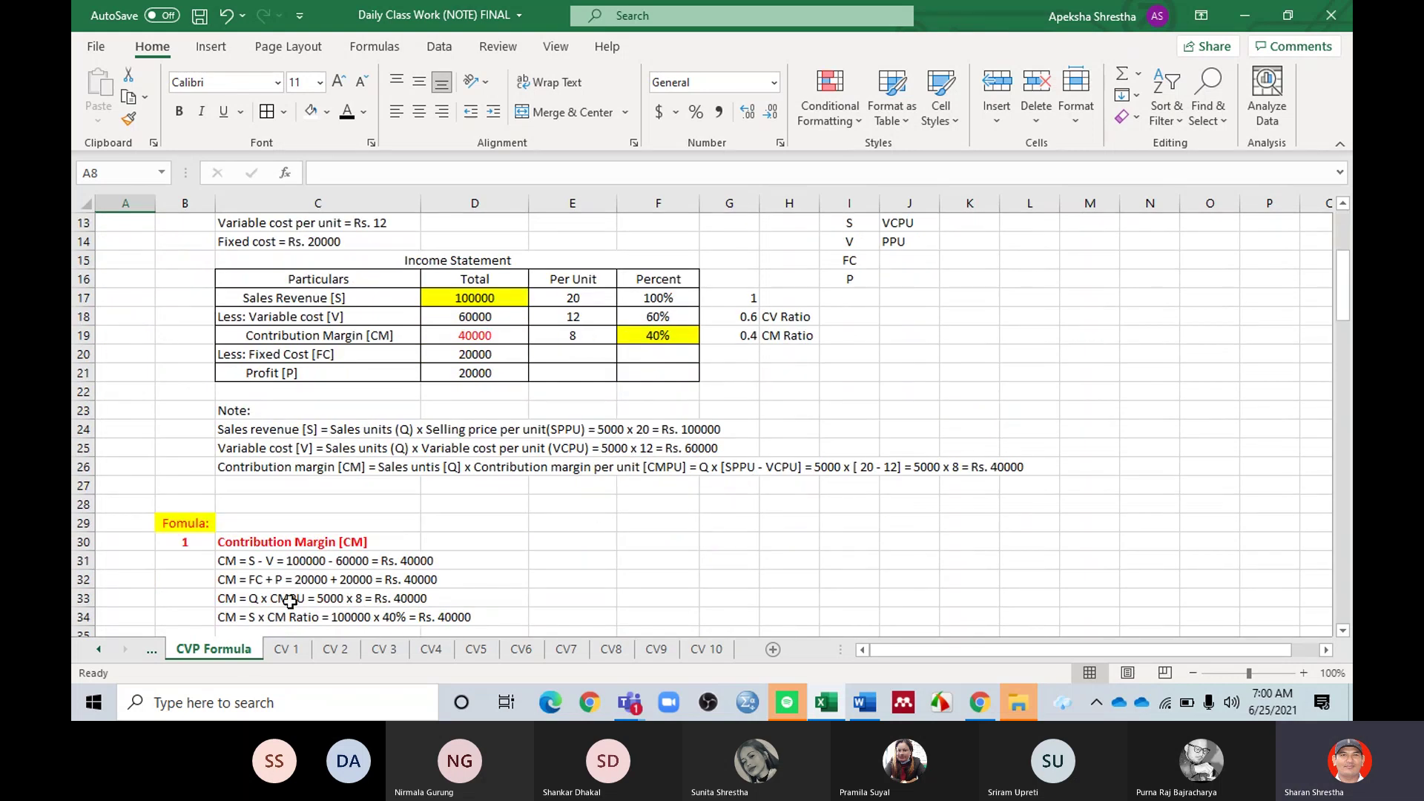
scroll(410, 394, up, 4)
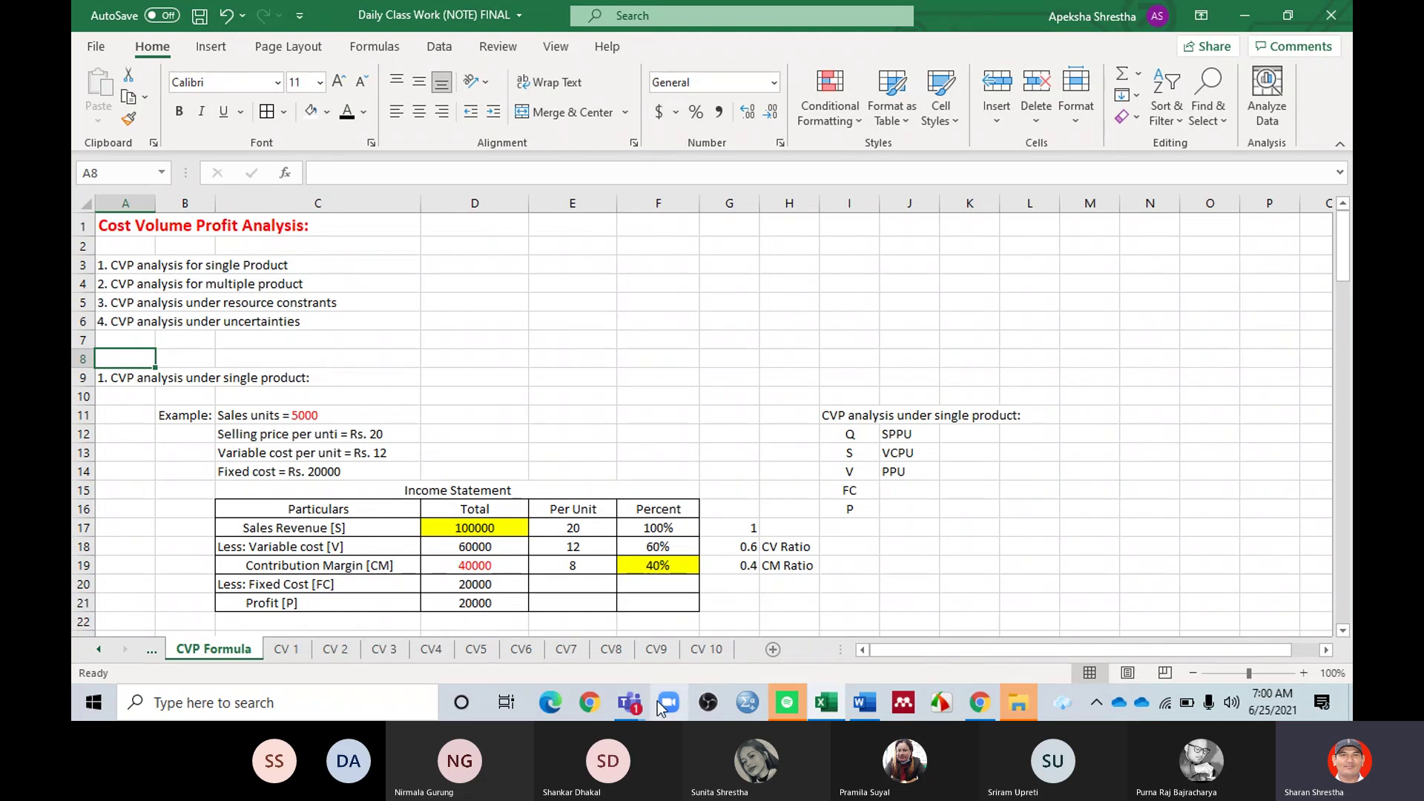
Step: Return to the CV9 sheet and enter "50000 units" in cell P20, above the sales note
click(657, 648)
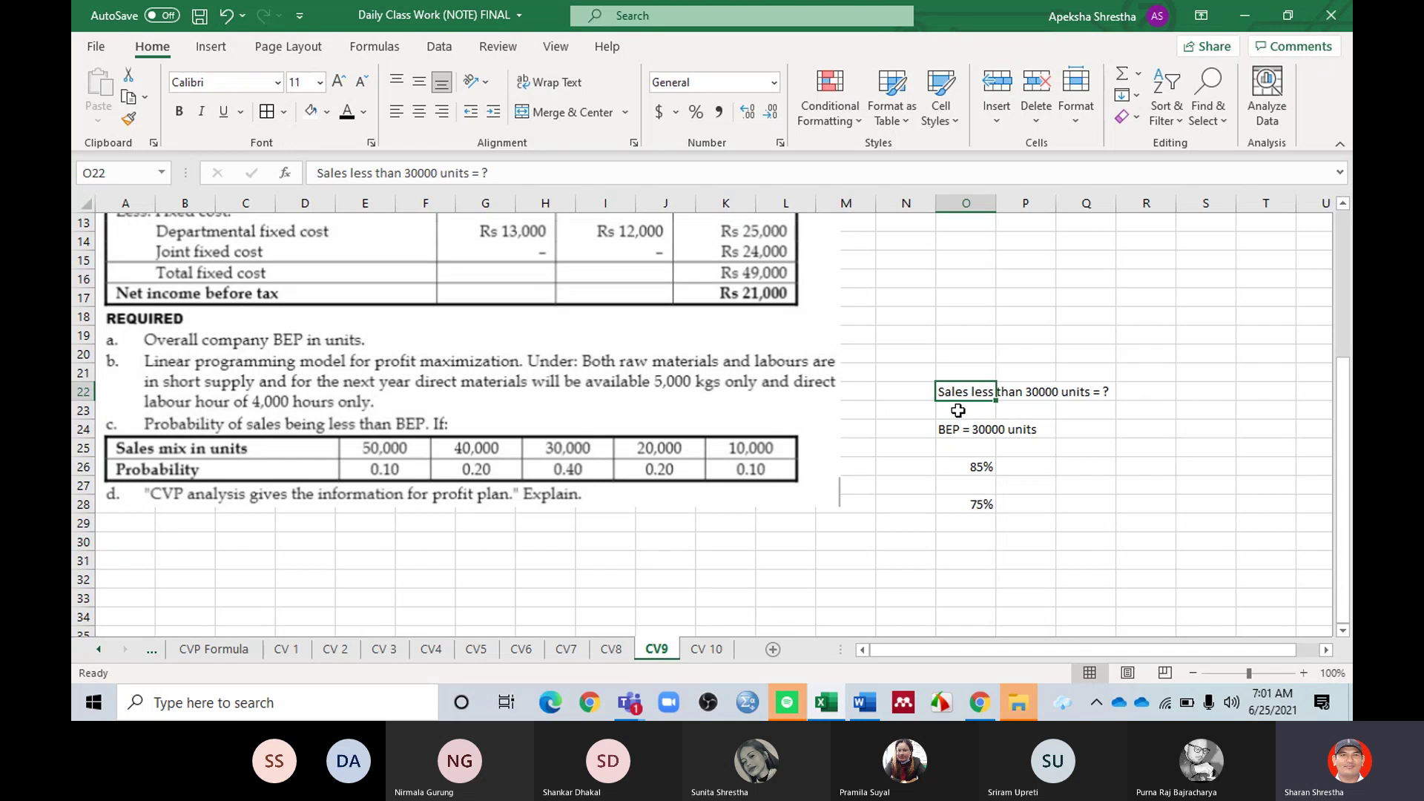
click(1012, 350)
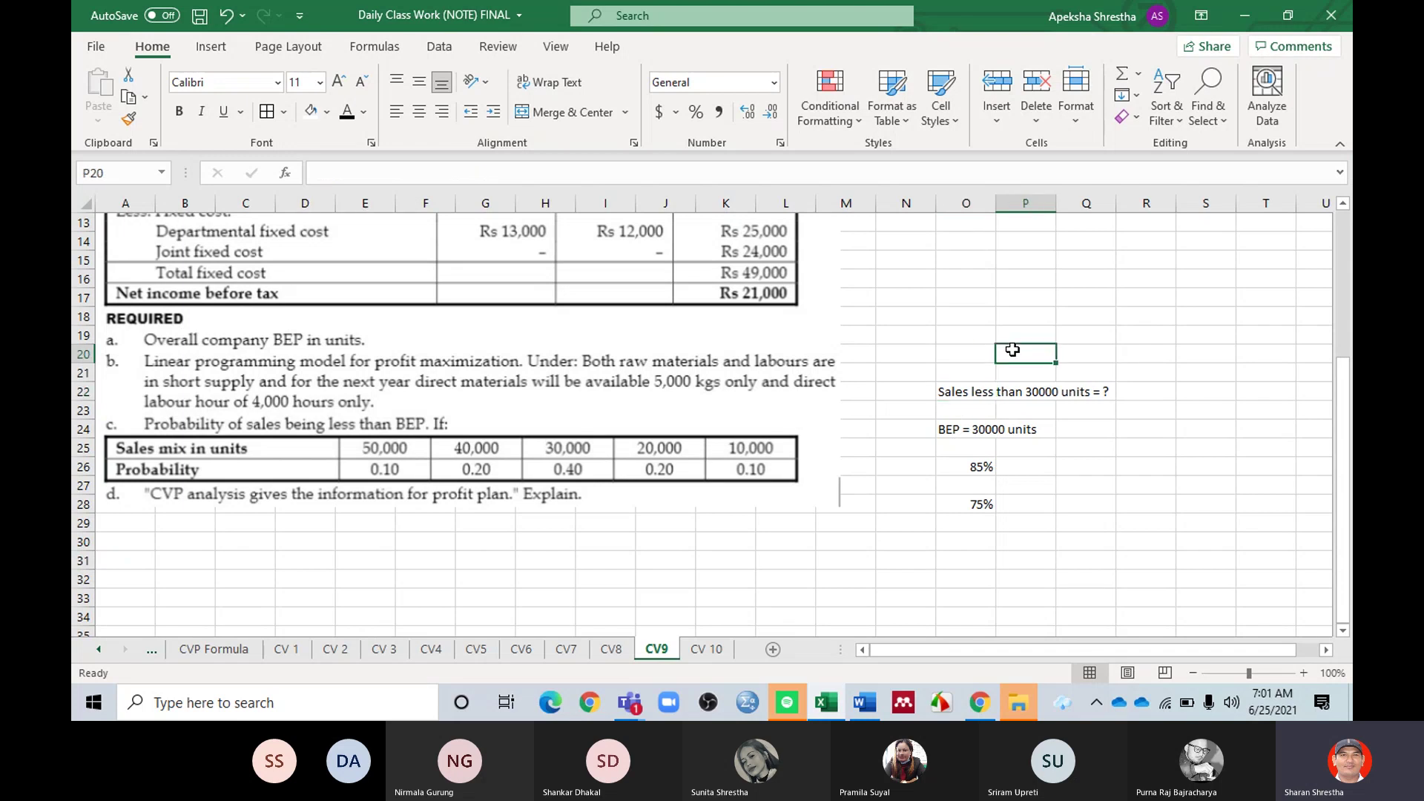
text(50000)
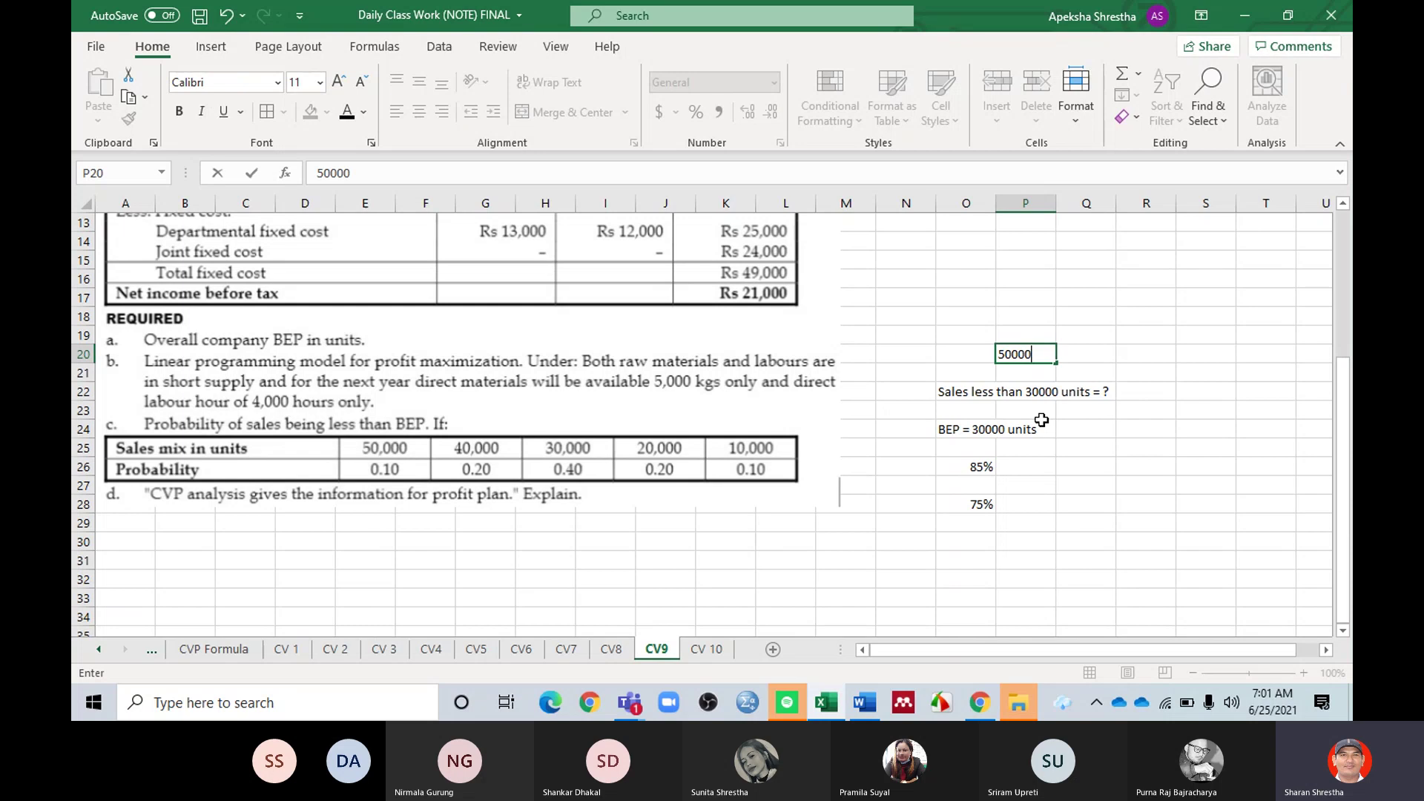
text( uint)
key(BackSpace)
key(BackSpace)
text(nits)
Step: Clear all the side notes in range O20:Q28 of the CV9 sheet
mouse_move(957, 348)
mouse_down()
mouse_move(1009, 355)
mouse_move(1039, 475)
mouse_move(1062, 510)
mouse_up()
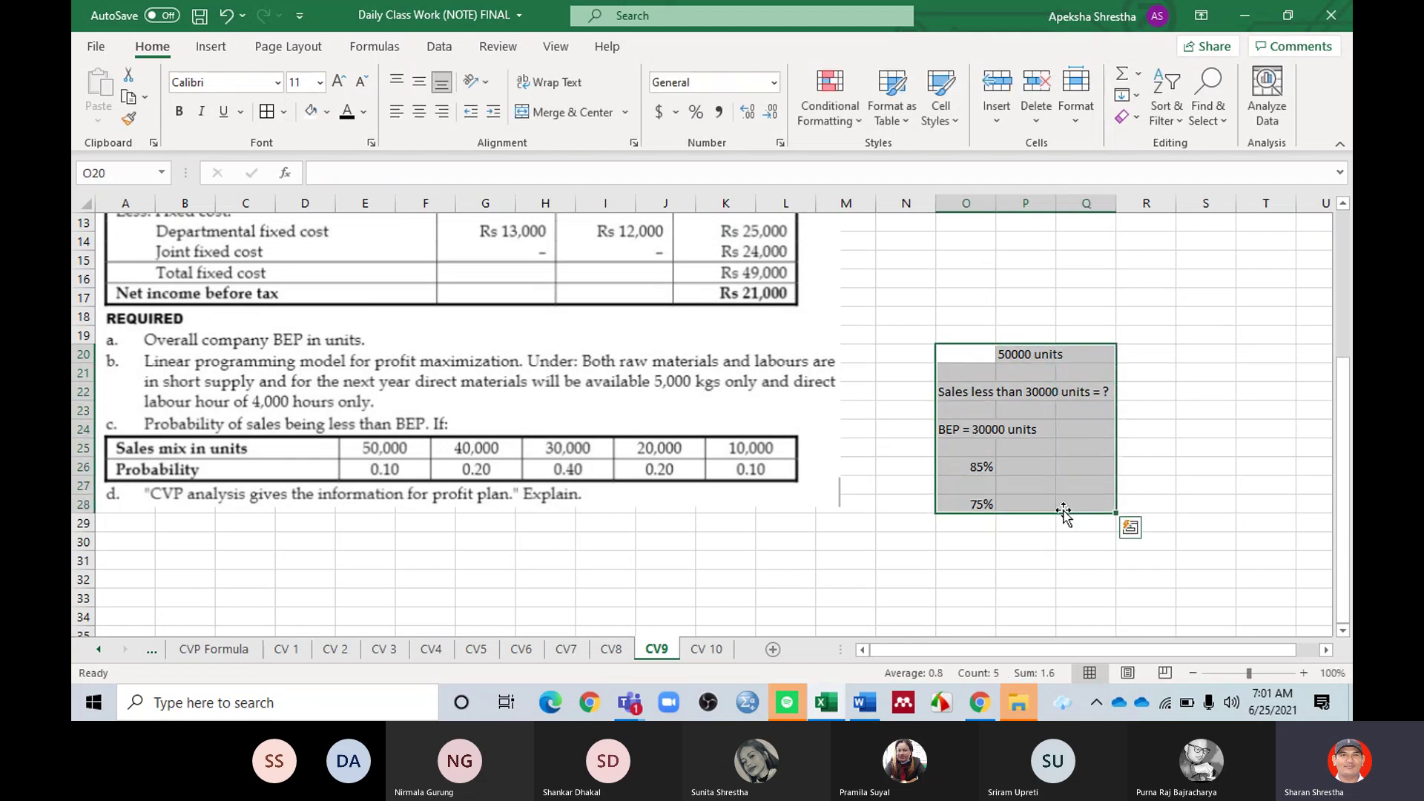
key(Delete)
click(984, 540)
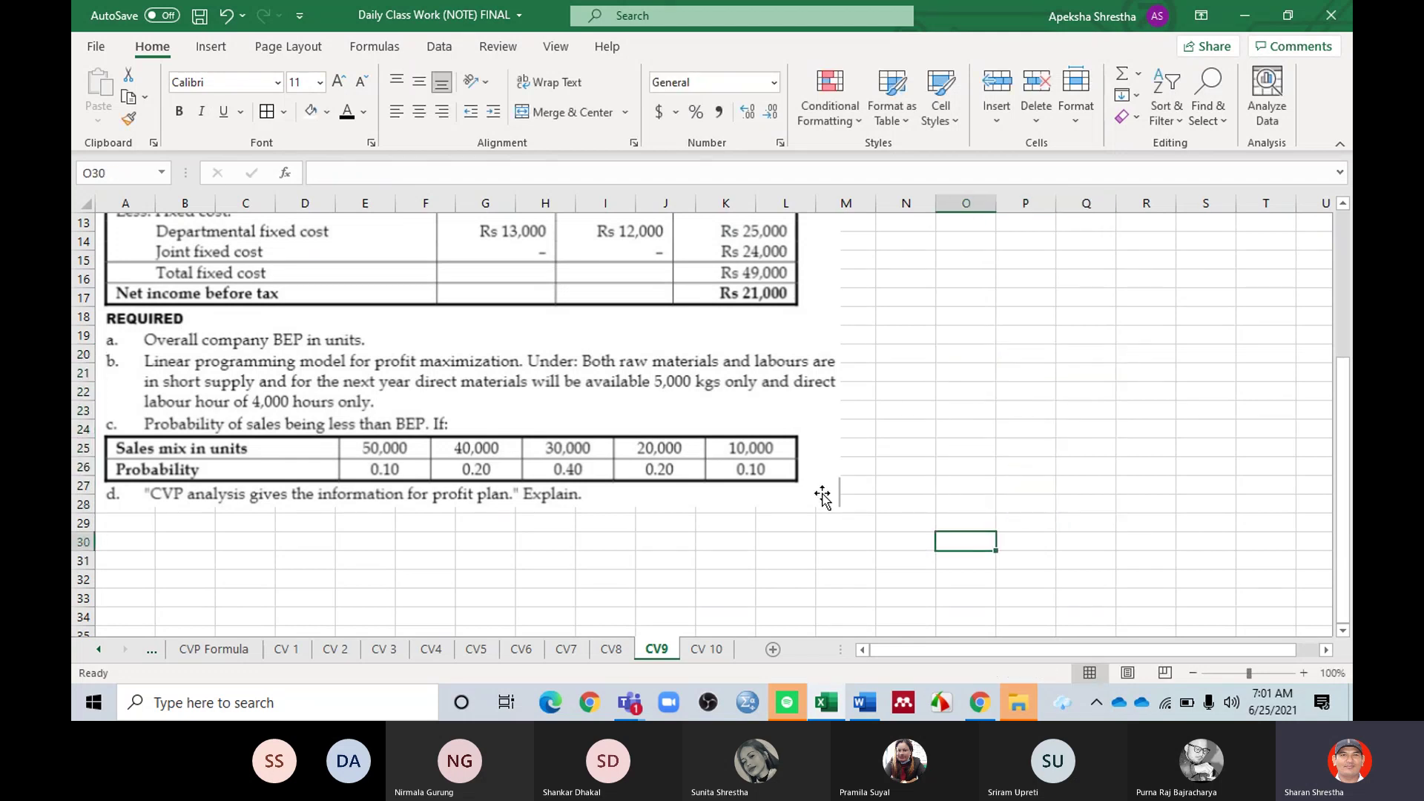
Step: Examine the CV9 income statement together with its required questions on BEP, linear programming and probability of sales below BEP
scroll(940, 505, up, 2)
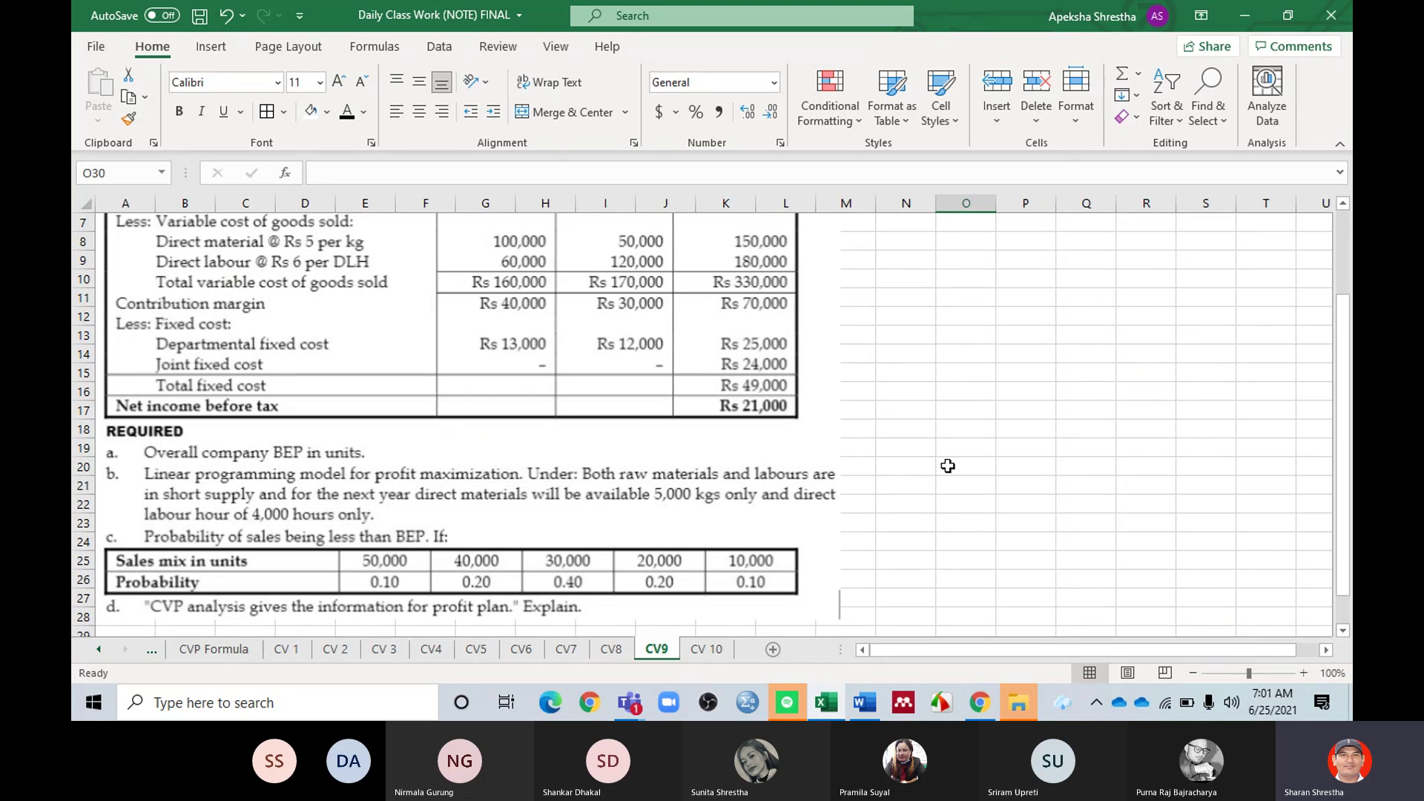
scroll(911, 414, up, 2)
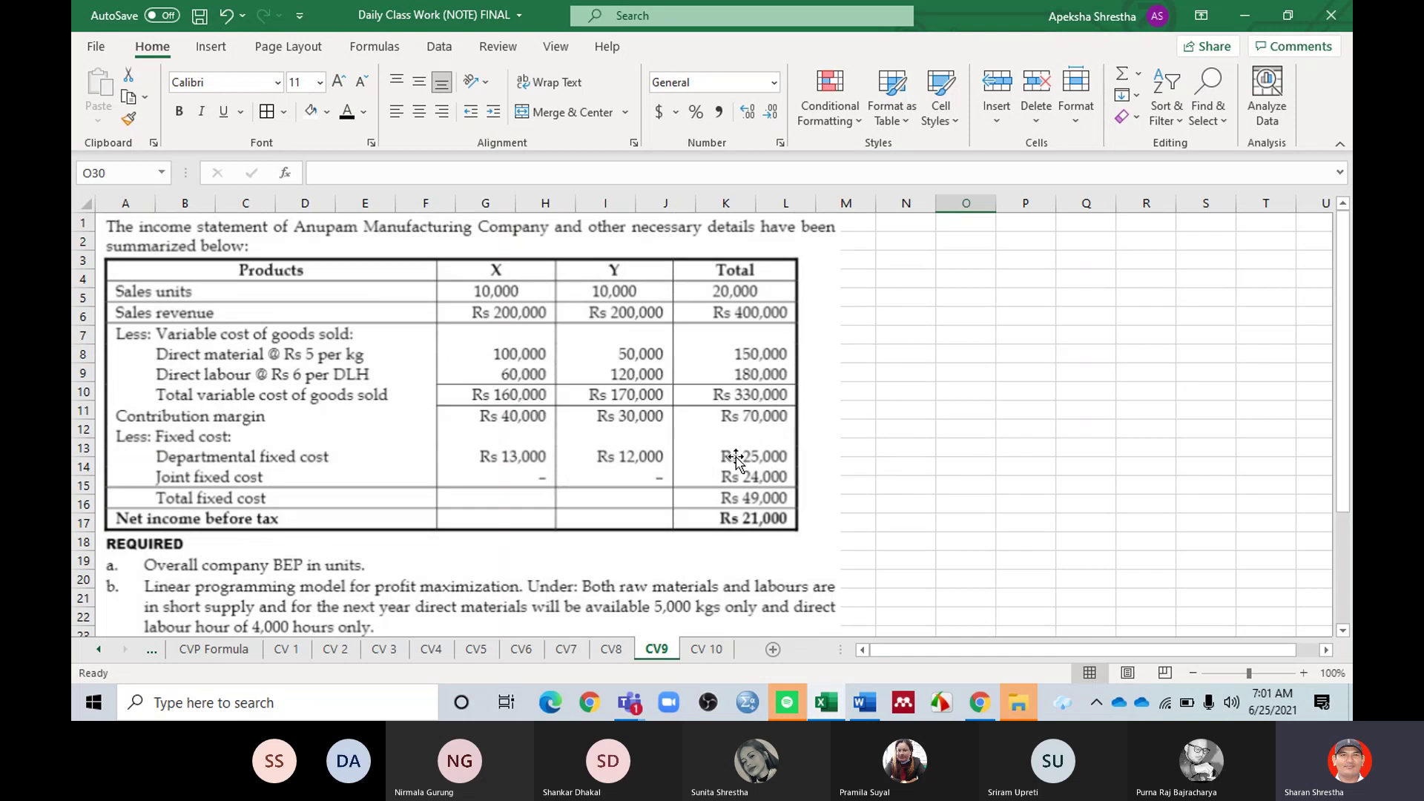
scroll(661, 393, down, 1)
scroll(661, 393, up, 1)
scroll(533, 389, down, 1)
scroll(532, 388, down, 2)
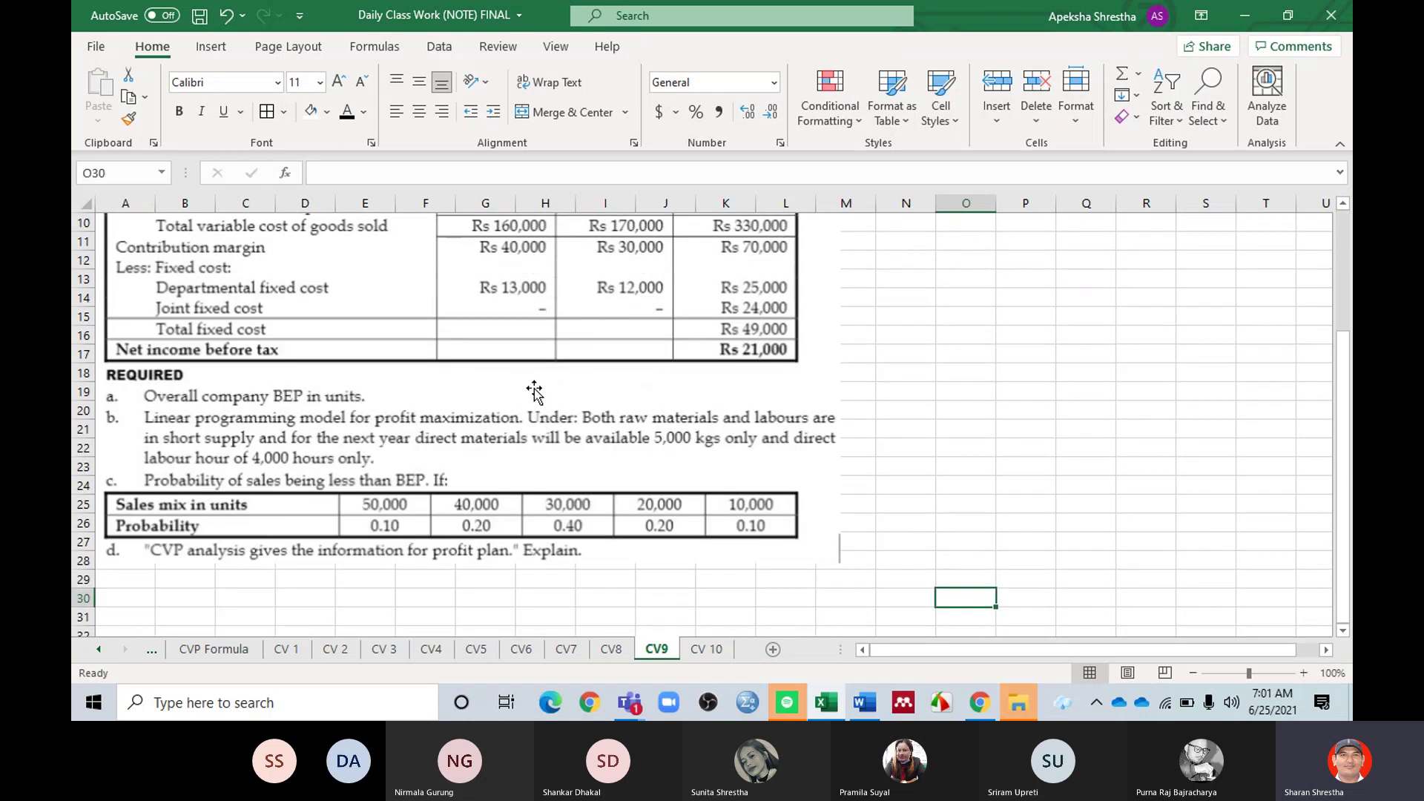
scroll(534, 389, up, 3)
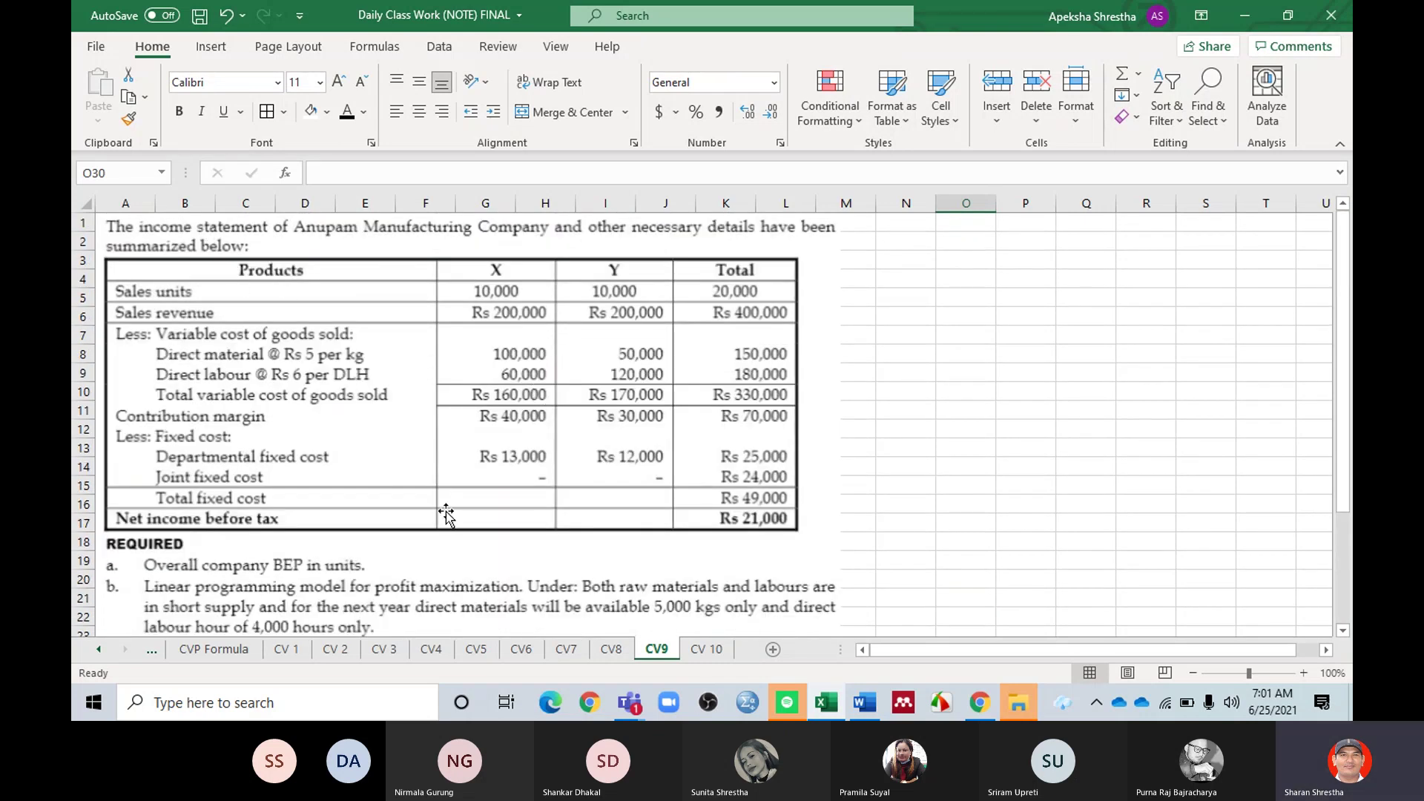
scroll(260, 310, down, 2)
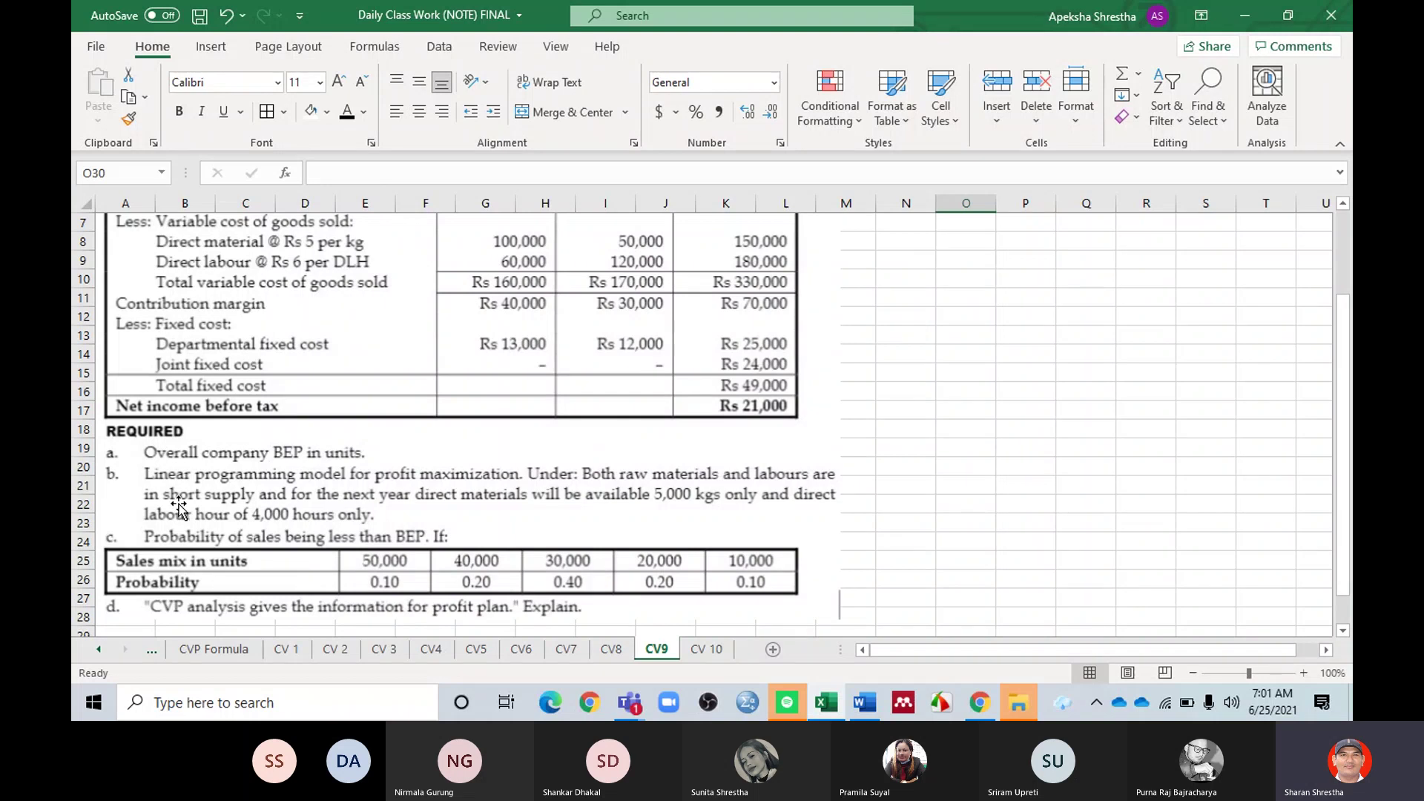
scroll(389, 401, up, 2)
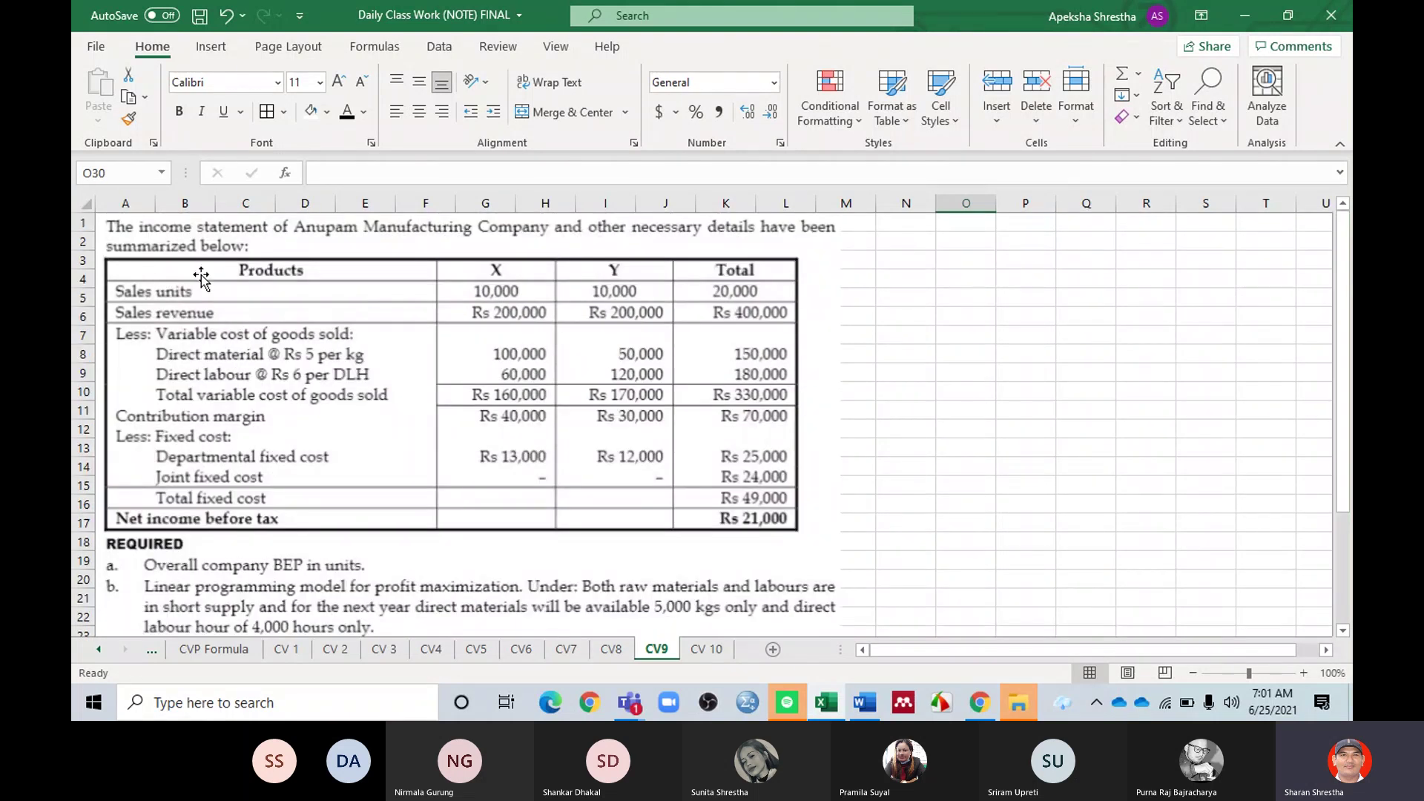
scroll(361, 397, down, 3)
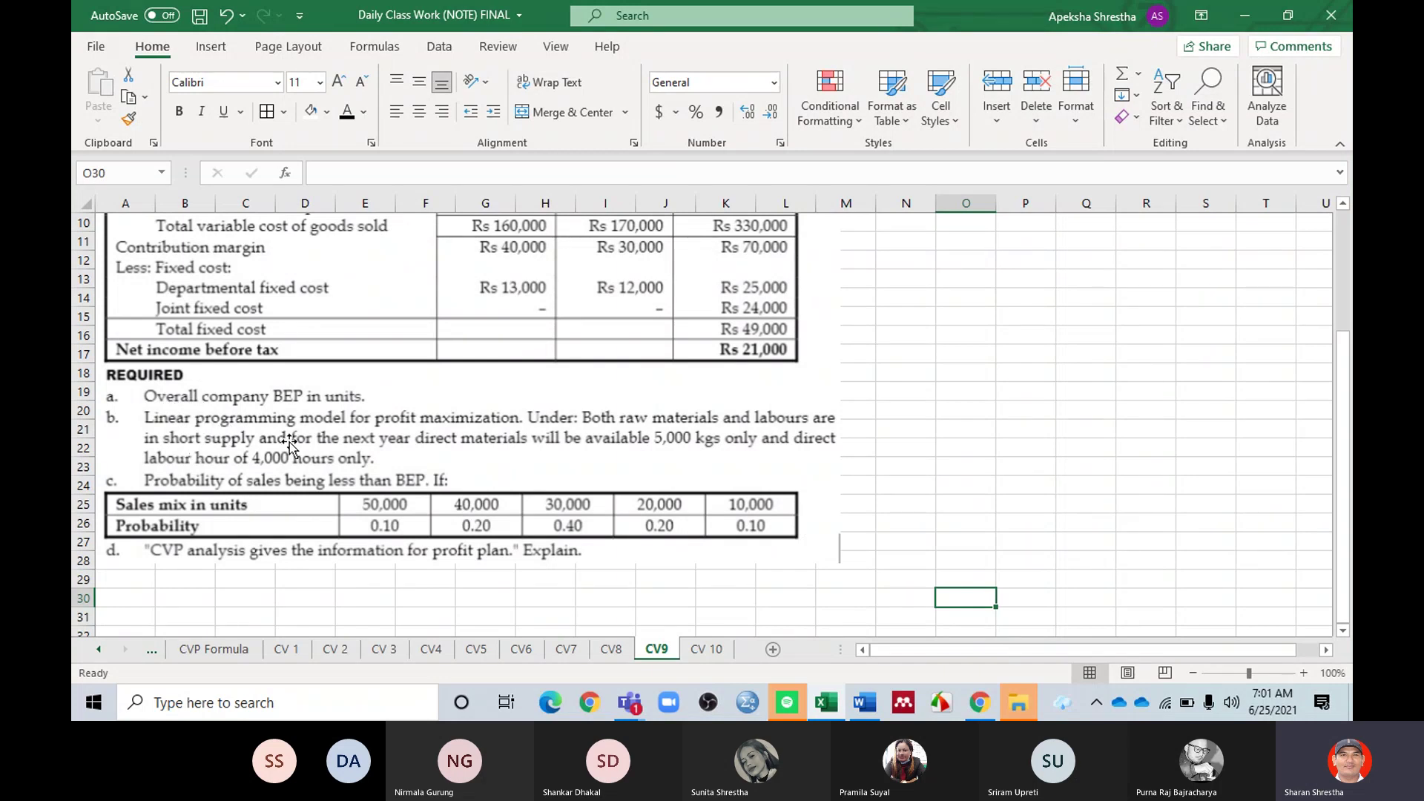
scroll(329, 445, up, 3)
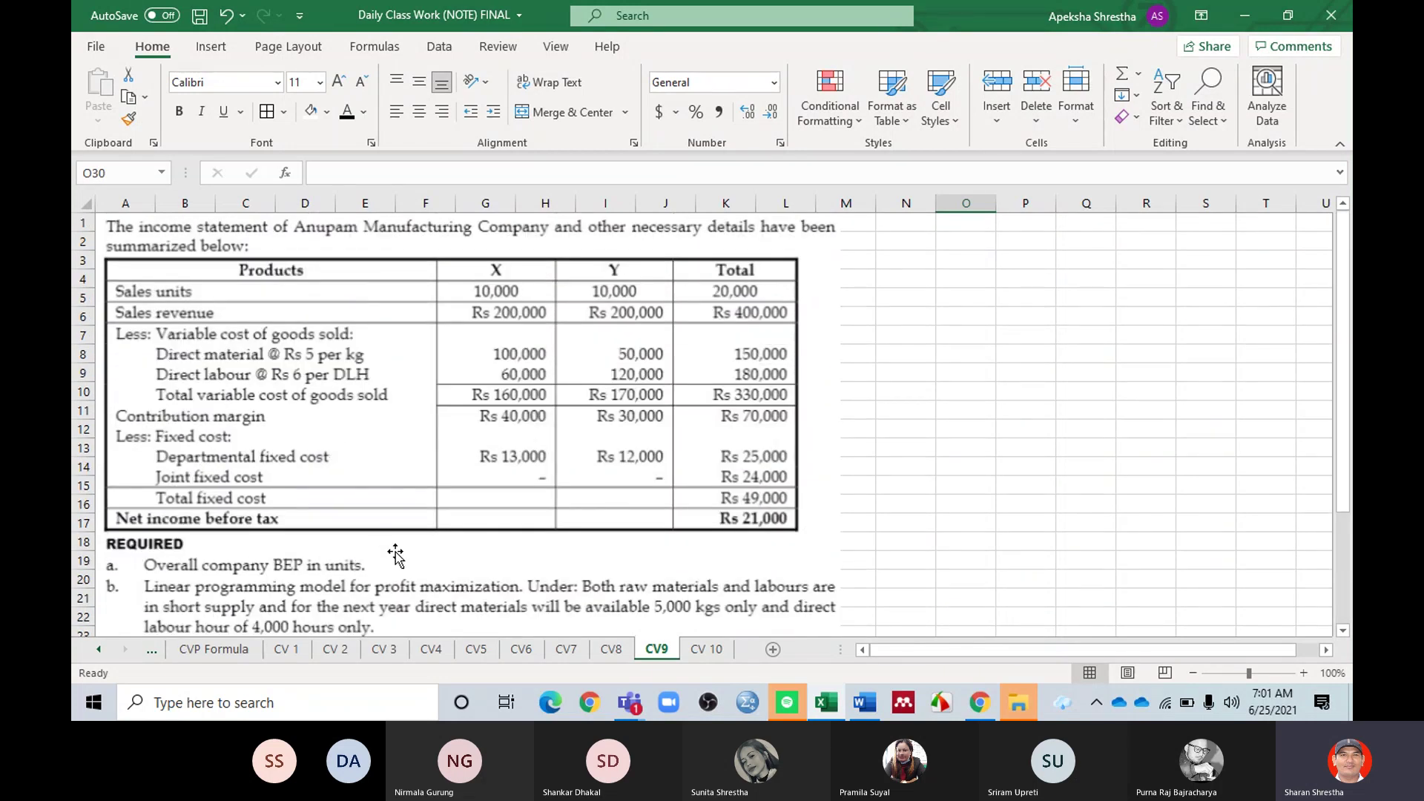
scroll(386, 541, down, 5)
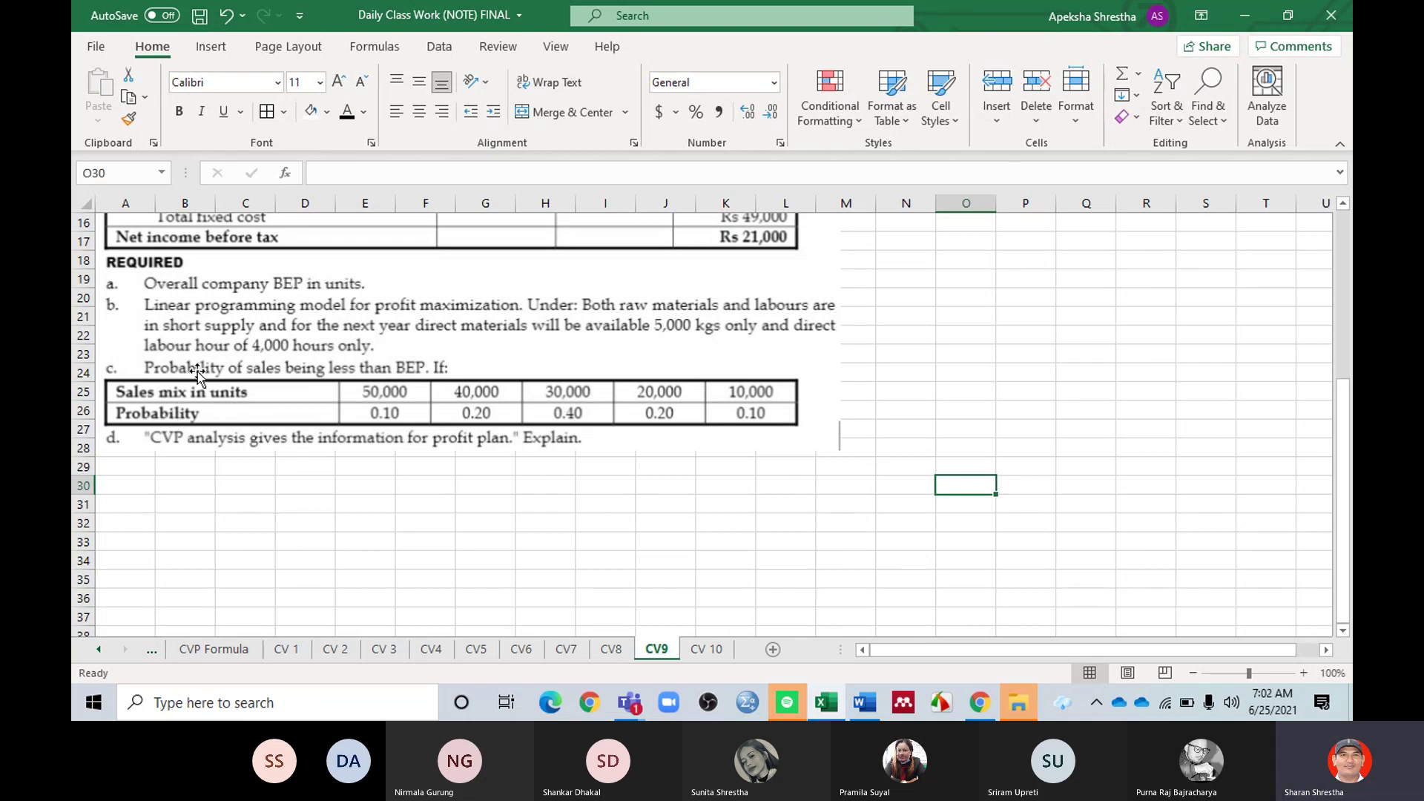
scroll(411, 452, up, 5)
scroll(418, 423, down, 2)
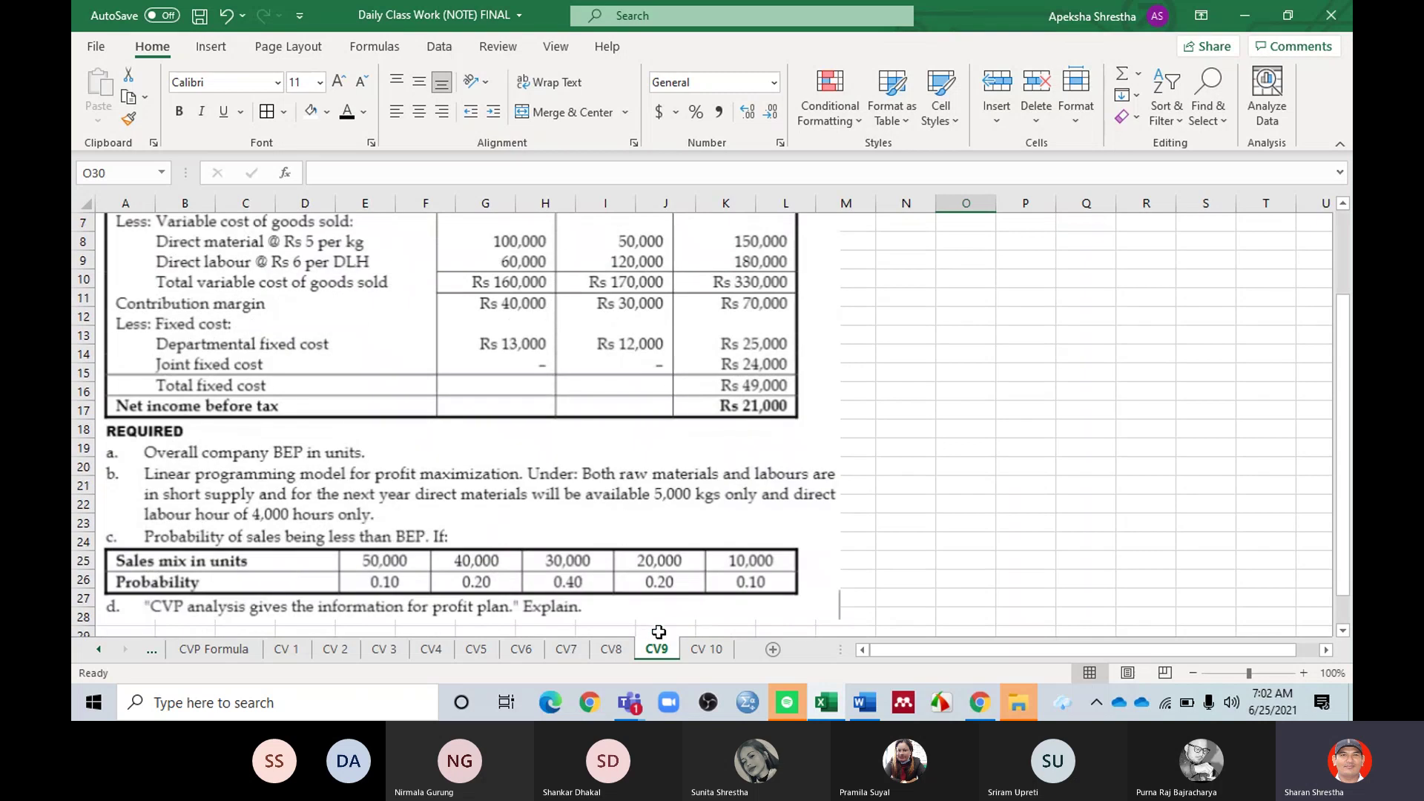
Step: Examine the CV8 sheet's product data for A and B, resource limits, sales probability tables and required questions
click(612, 650)
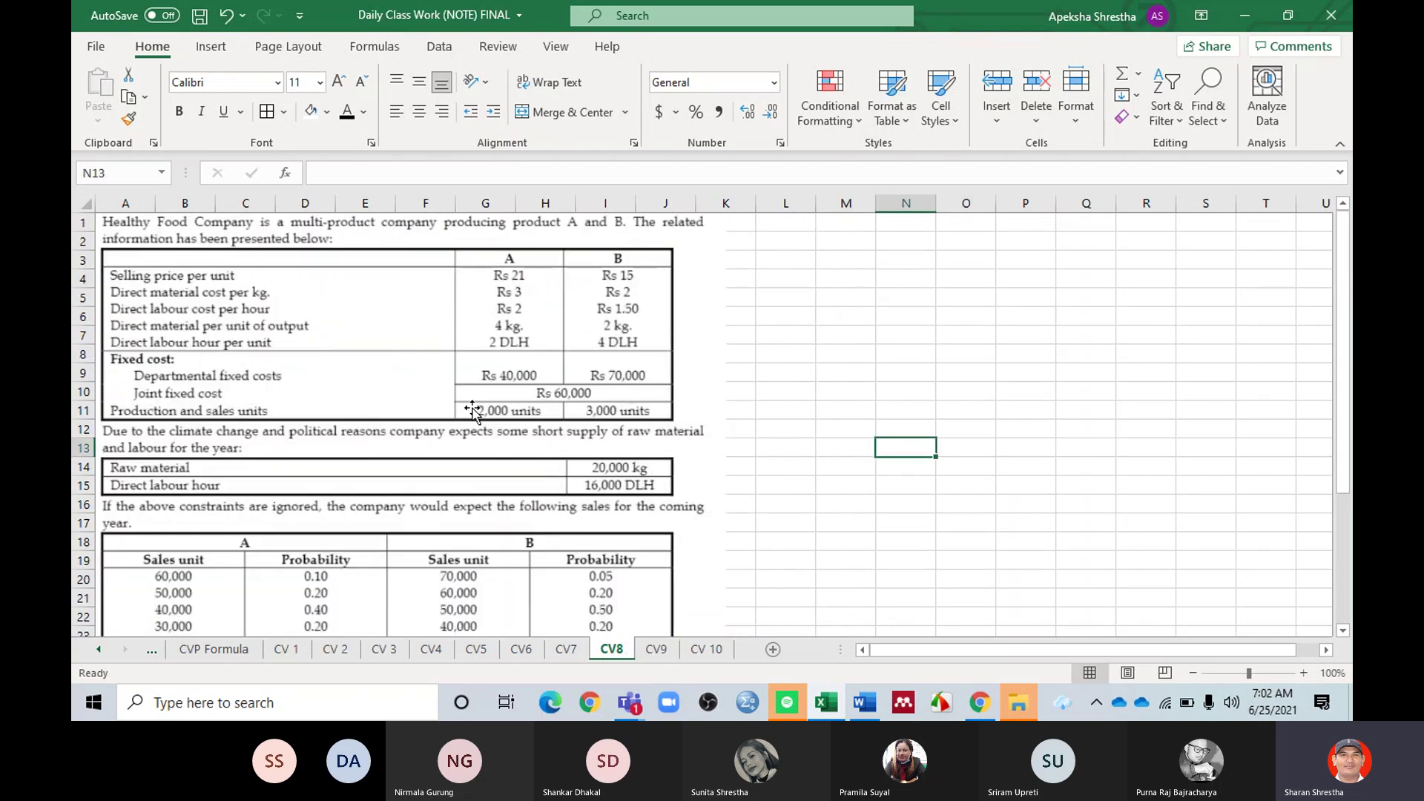
scroll(471, 412, down, 5)
scroll(467, 415, up, 5)
scroll(463, 417, down, 2)
scroll(464, 416, up, 2)
scroll(463, 415, down, 2)
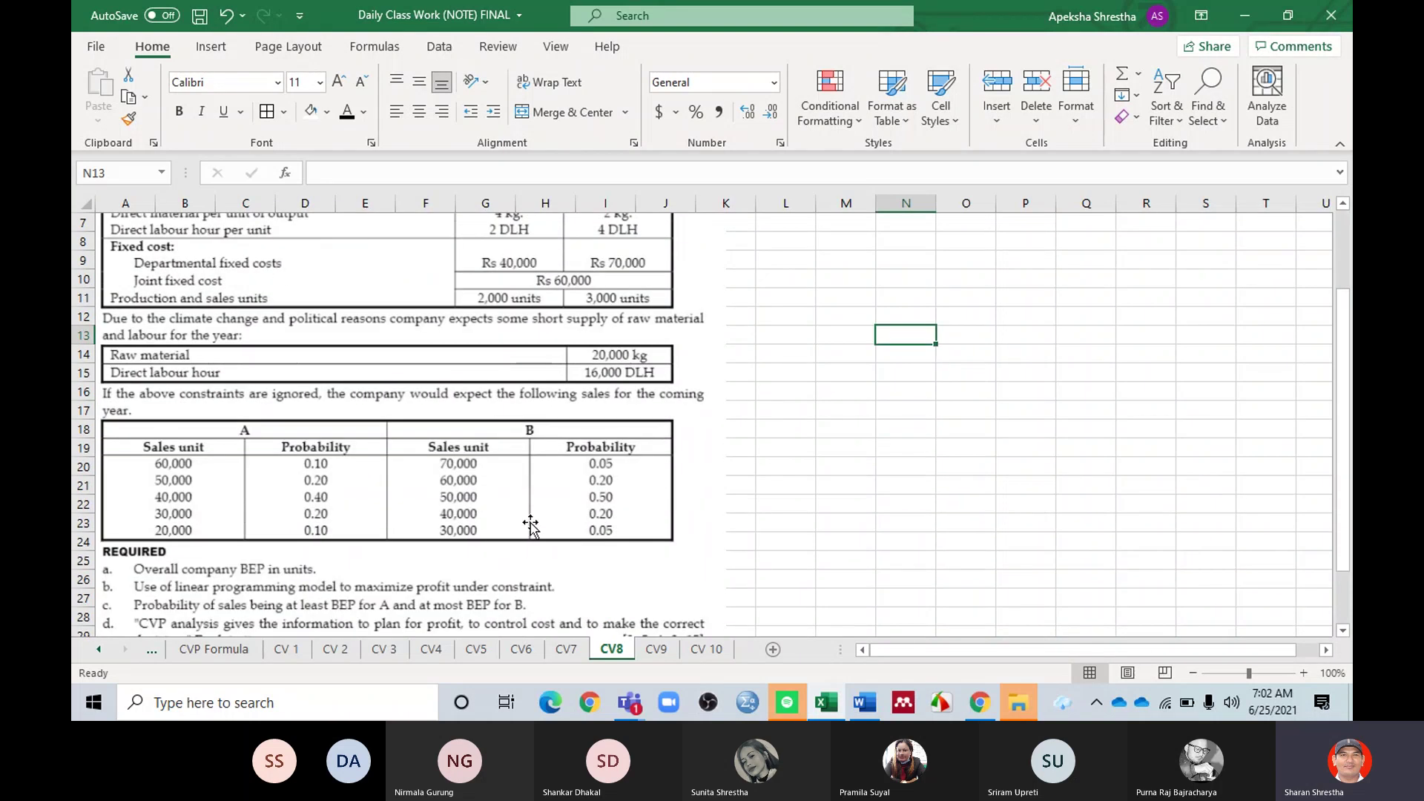
scroll(529, 483, up, 2)
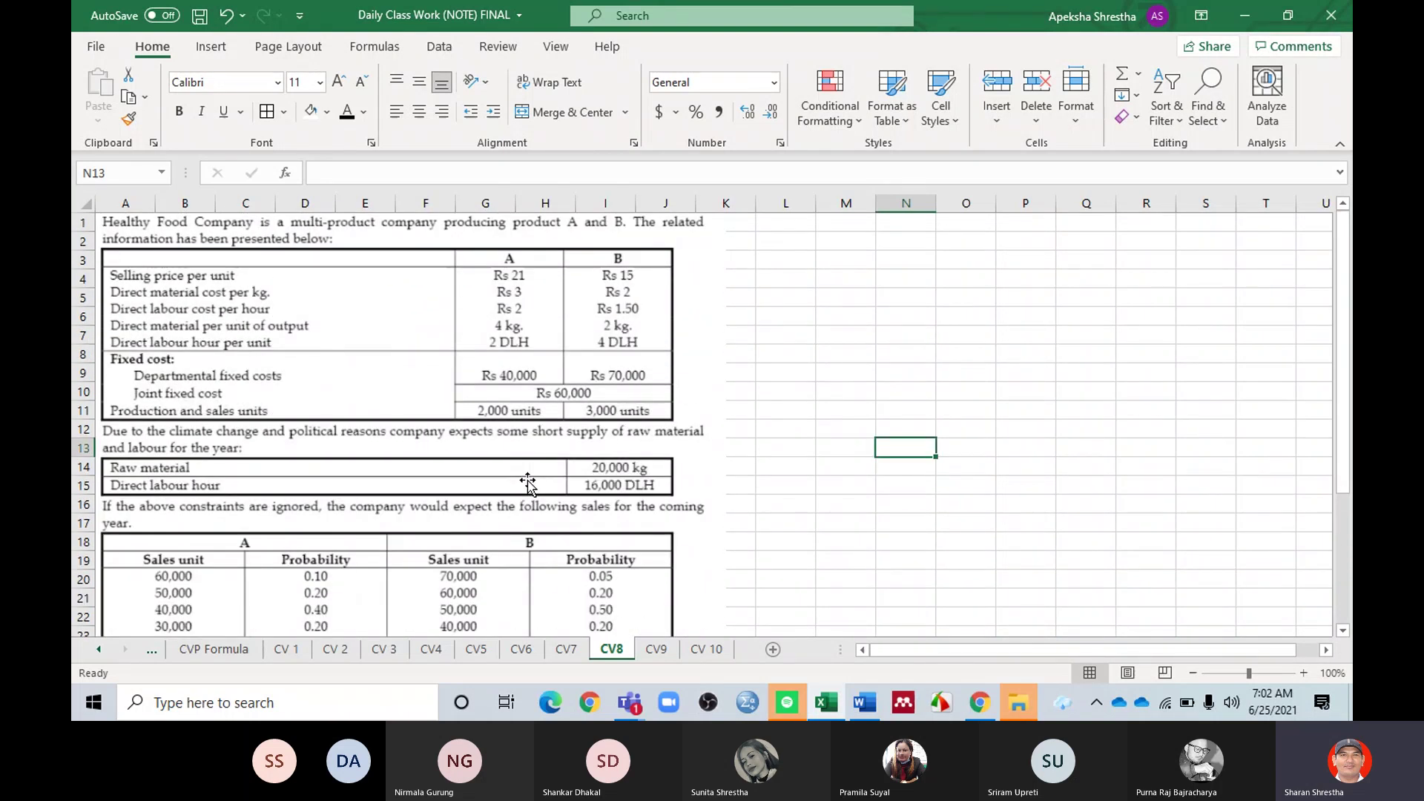
scroll(418, 391, down, 1)
scroll(417, 391, down, 3)
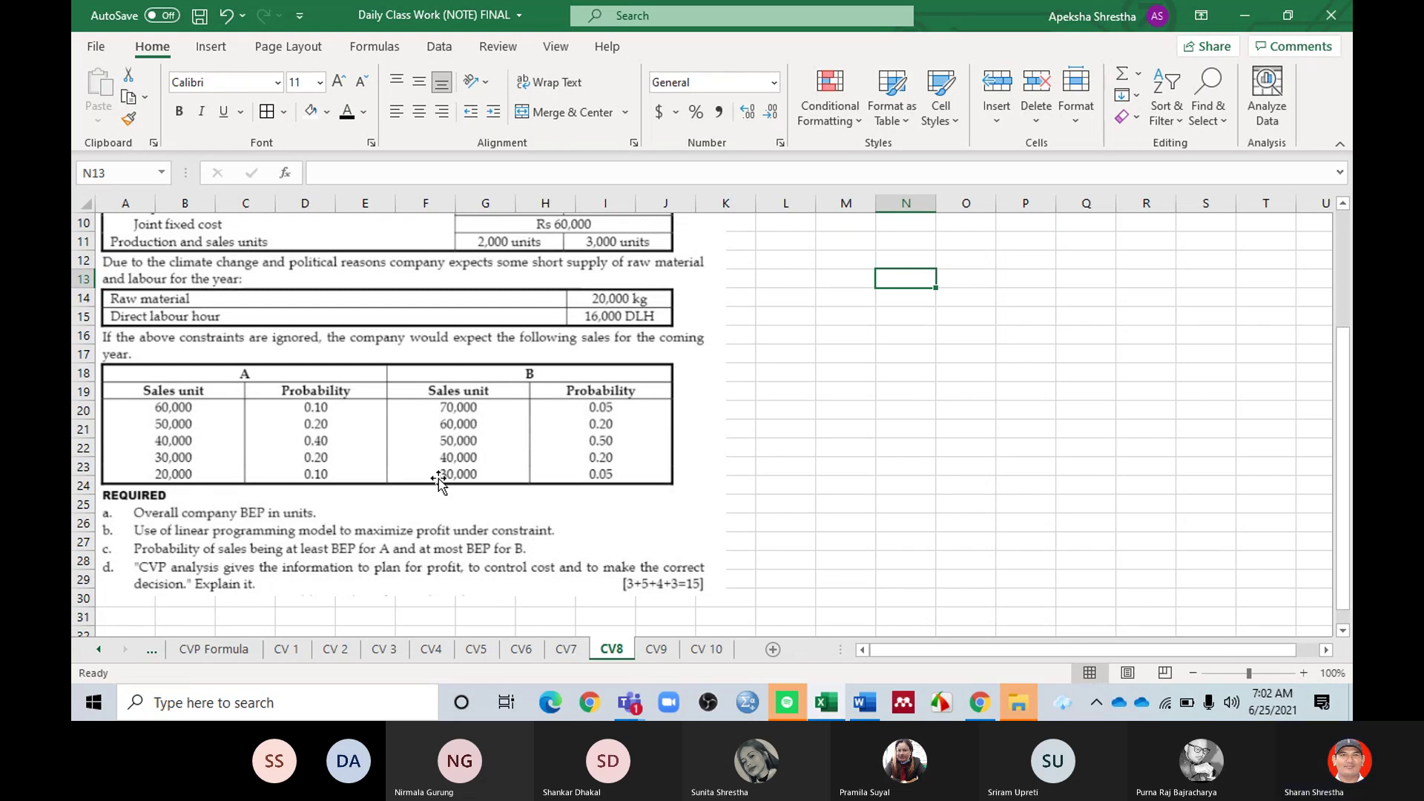
scroll(460, 445, up, 3)
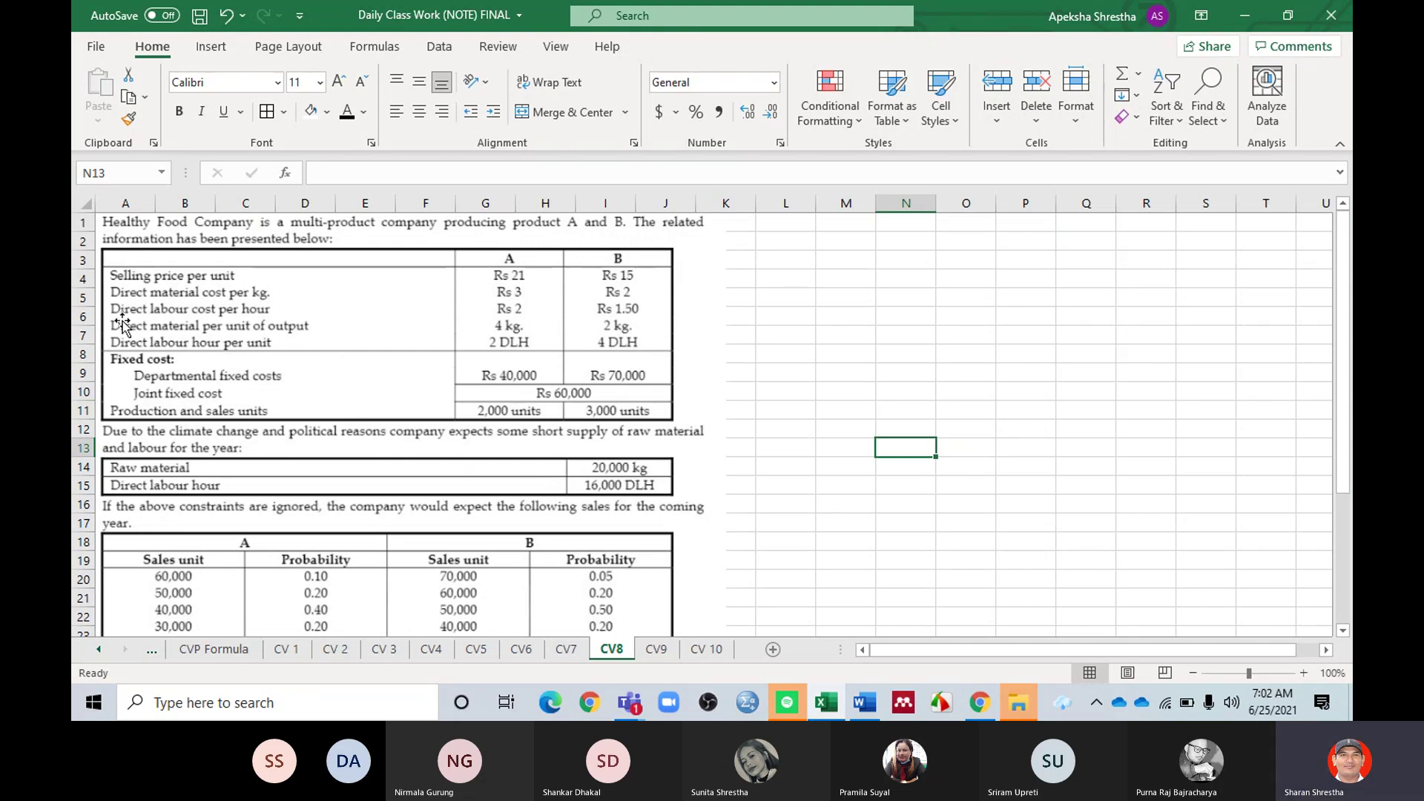
scroll(480, 332, down, 2)
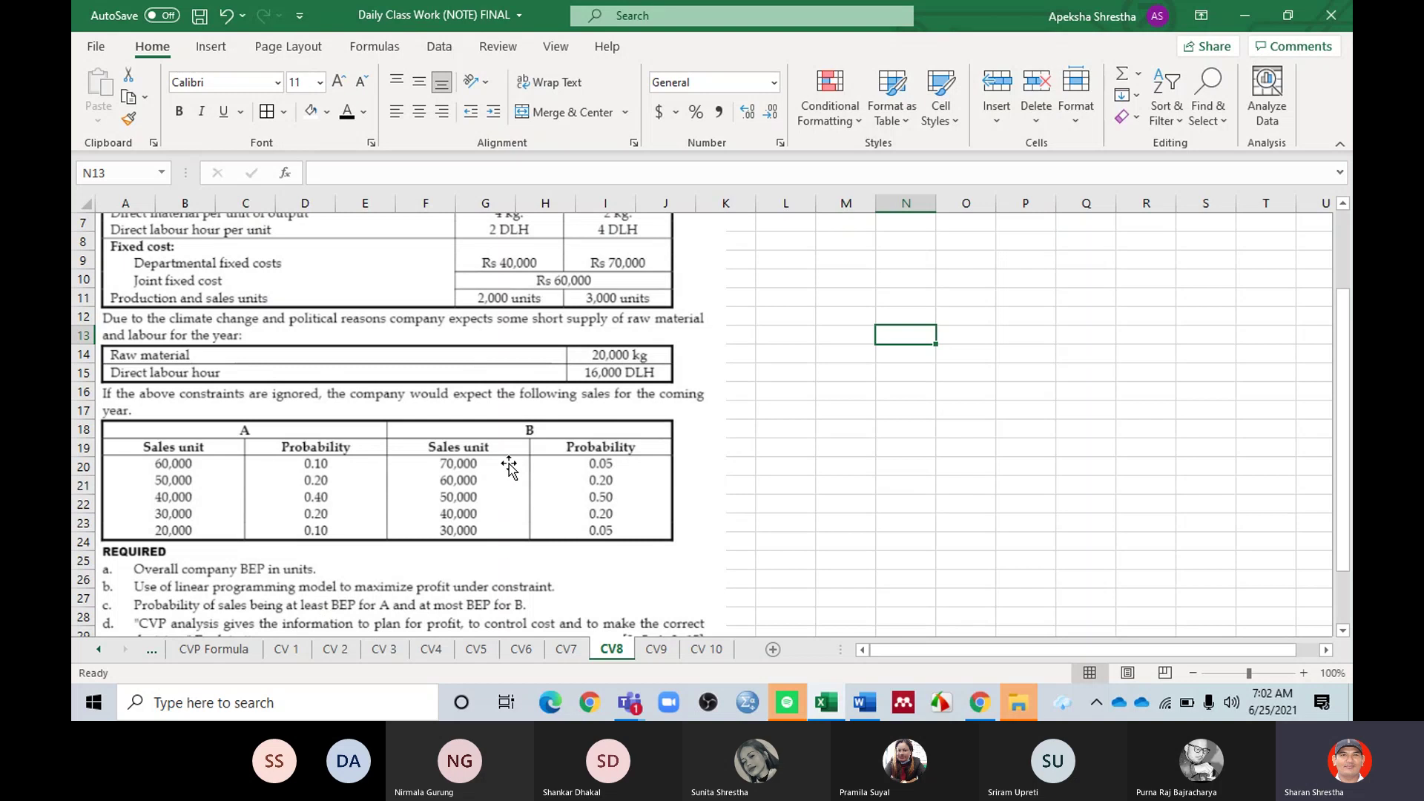
scroll(498, 461, up, 2)
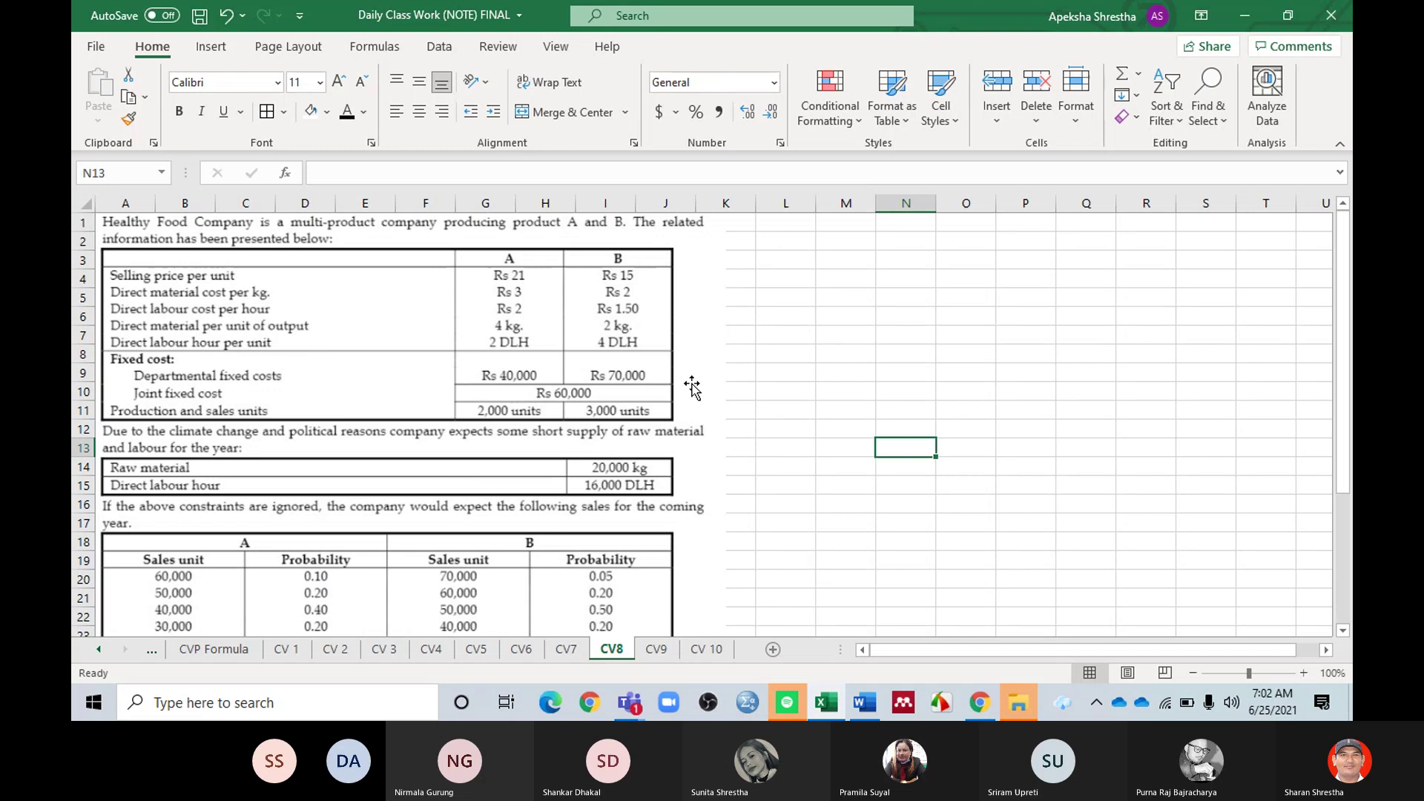
Step: Look through the CV9, CV6, CV7, CV 3 and CV 10 sheets to review the problems and the worked solutions
click(657, 649)
scroll(642, 465, up, 2)
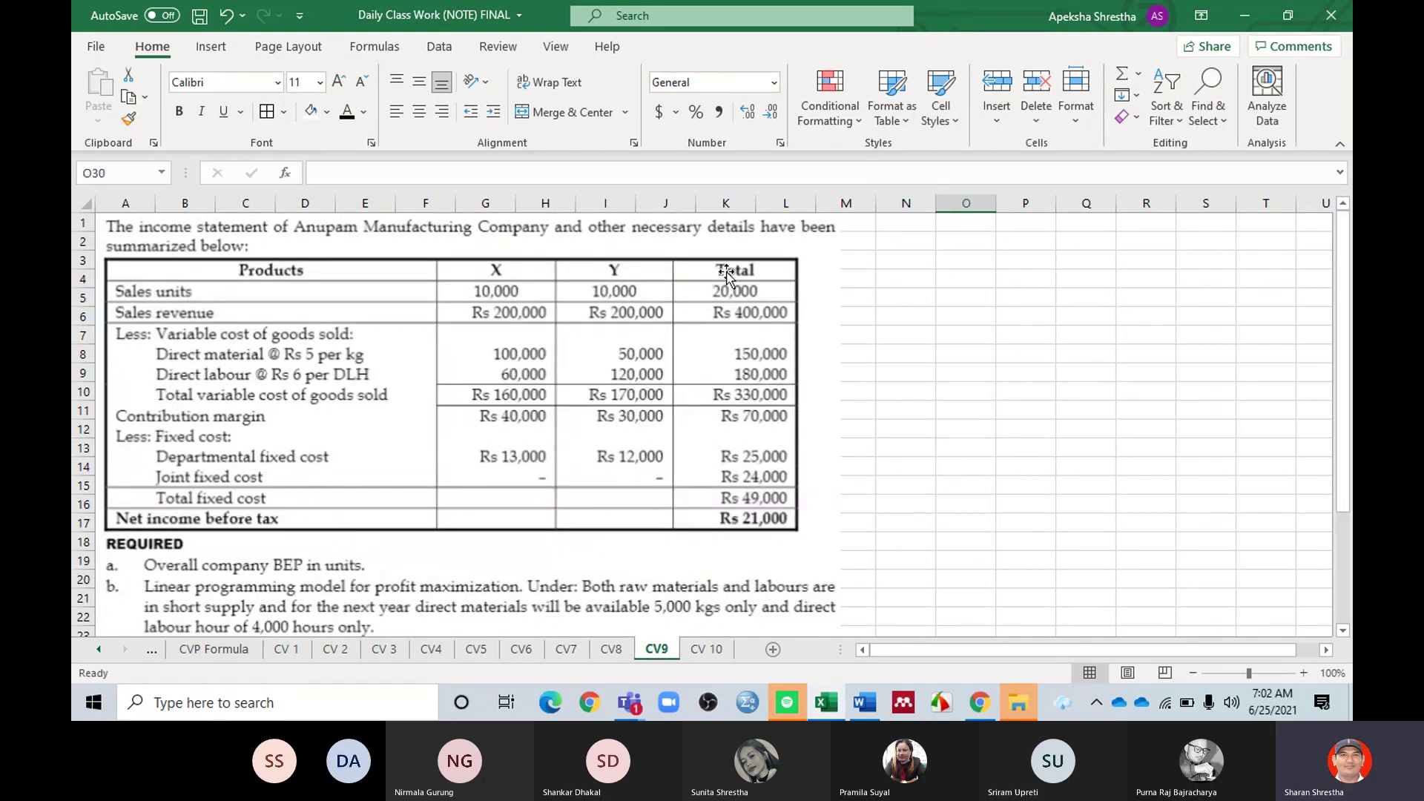
click(516, 656)
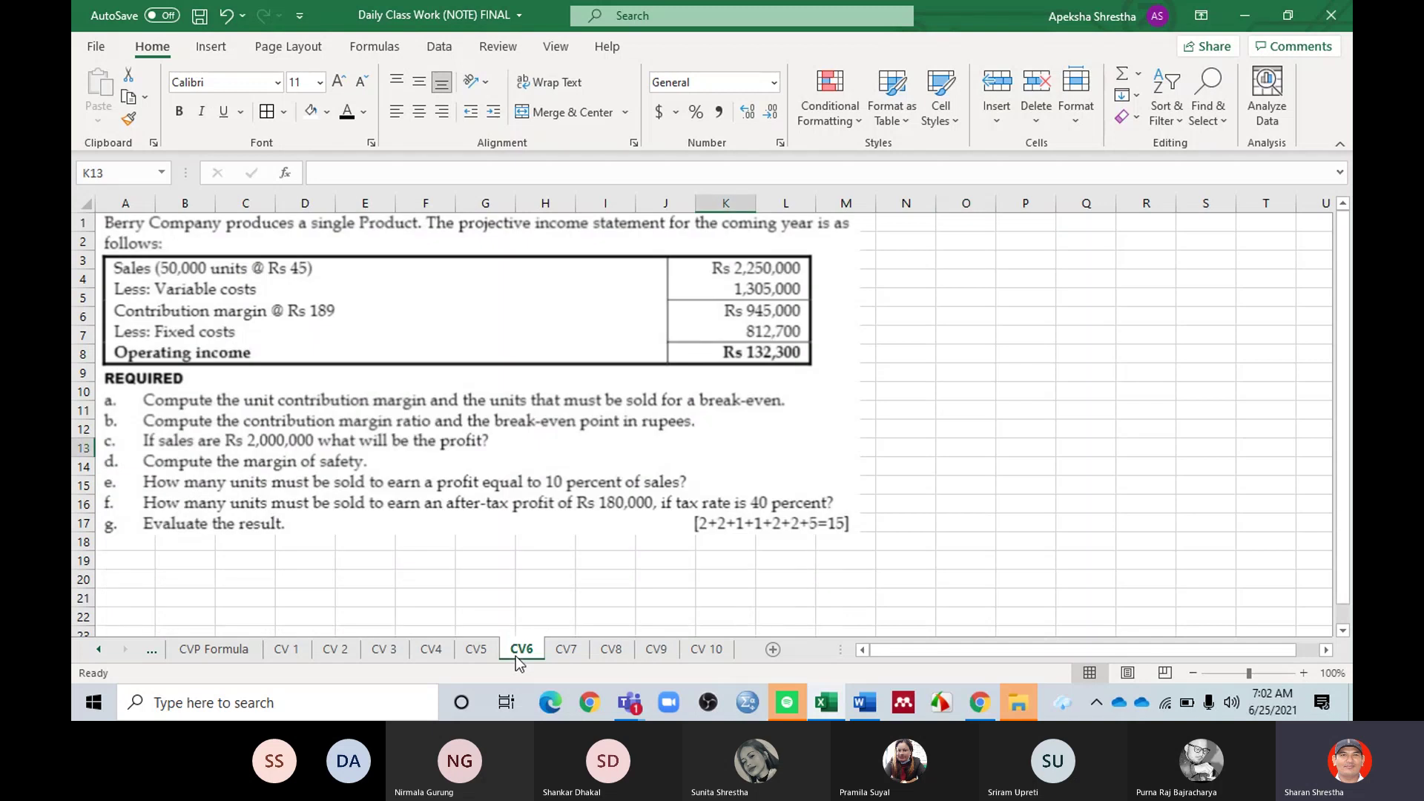
click(567, 651)
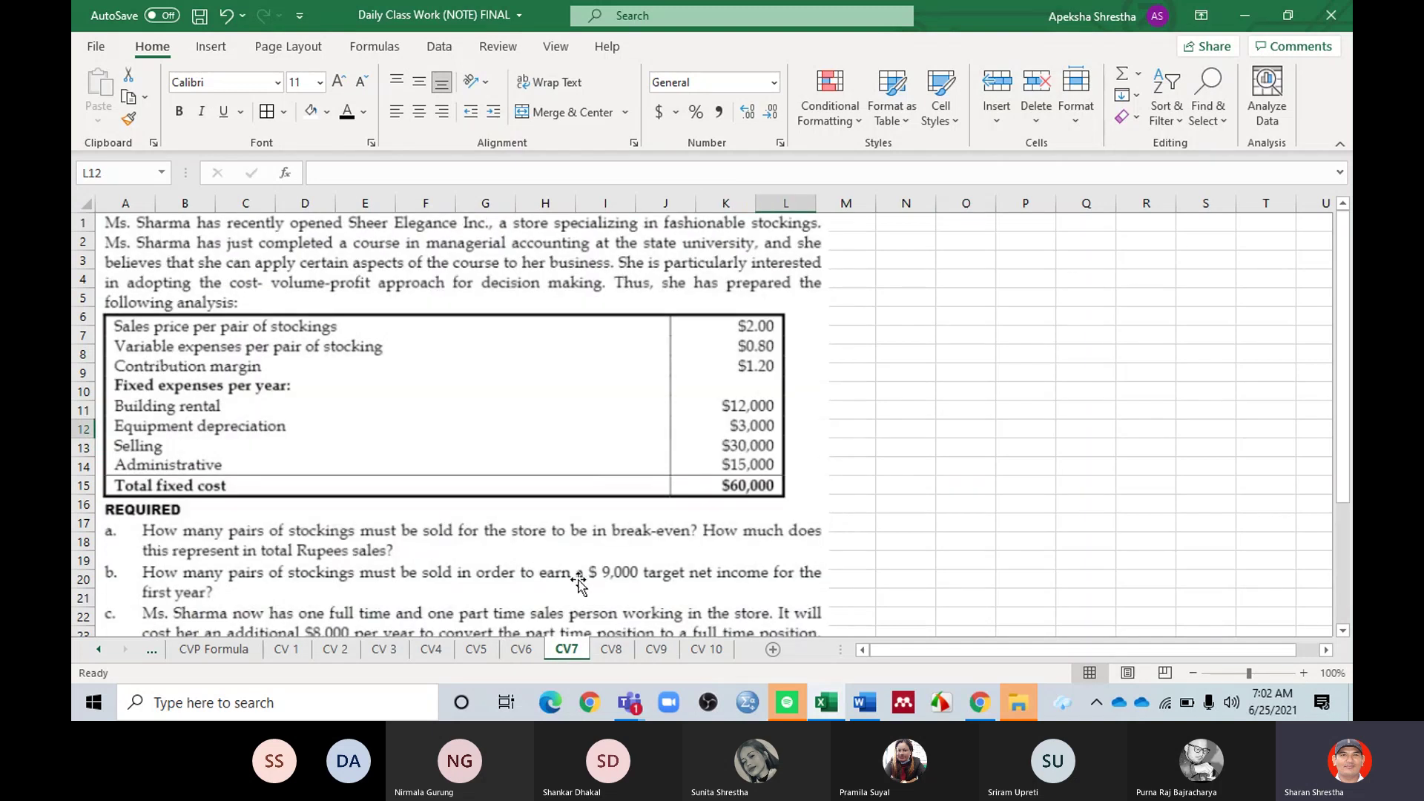
click(386, 649)
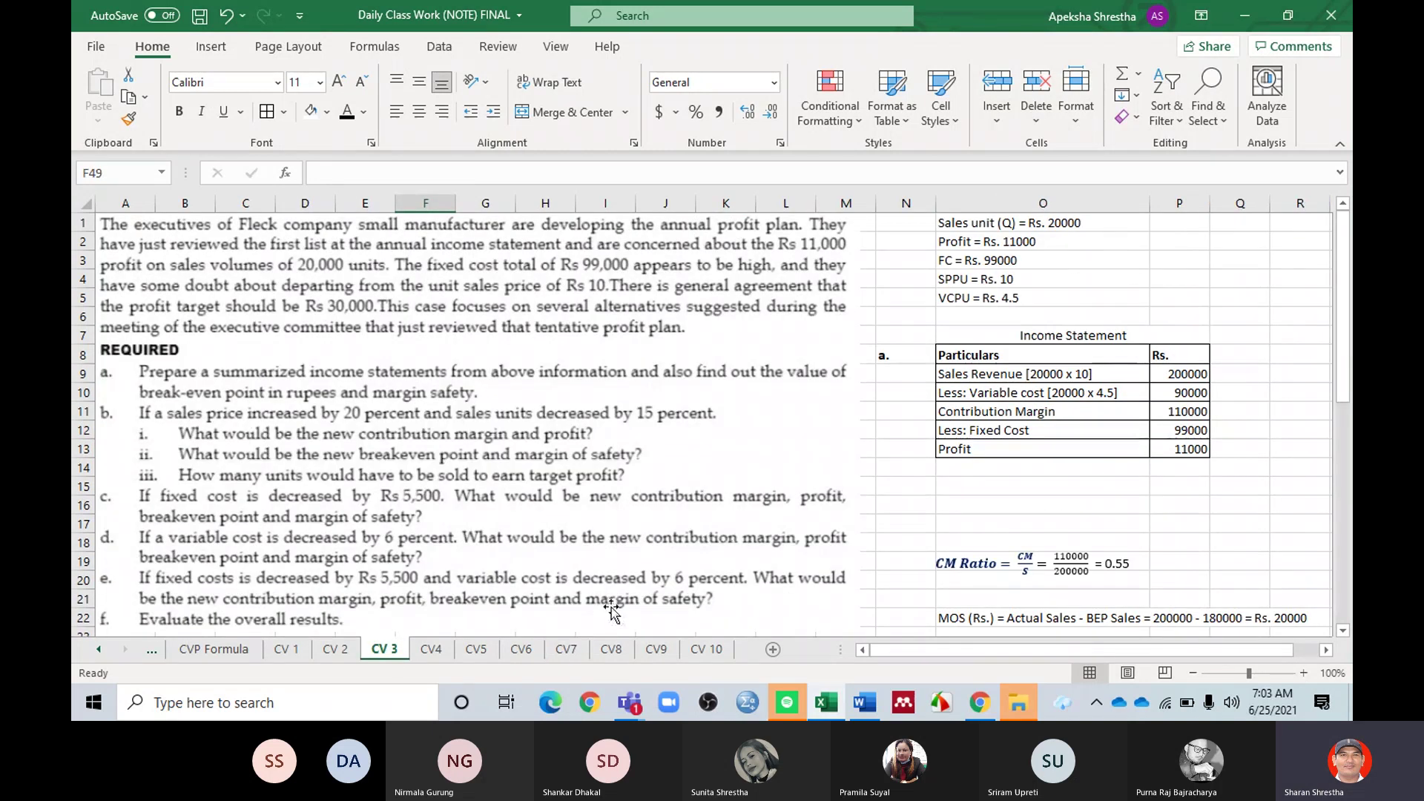
scroll(611, 607, down, 5)
click(704, 652)
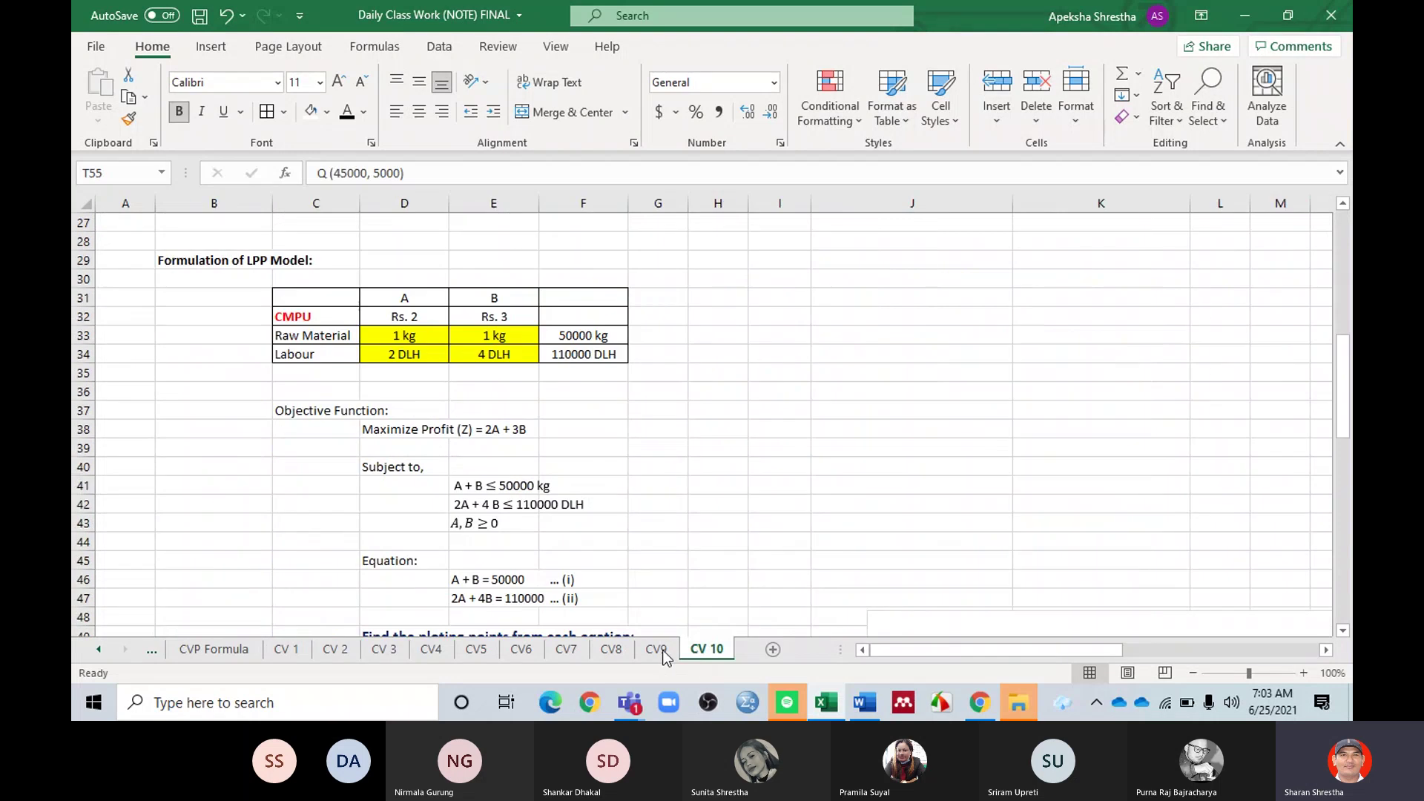
Step: Compare the CV9 problem and its required questions with the multi-product problem on the CV8 sheet
click(660, 651)
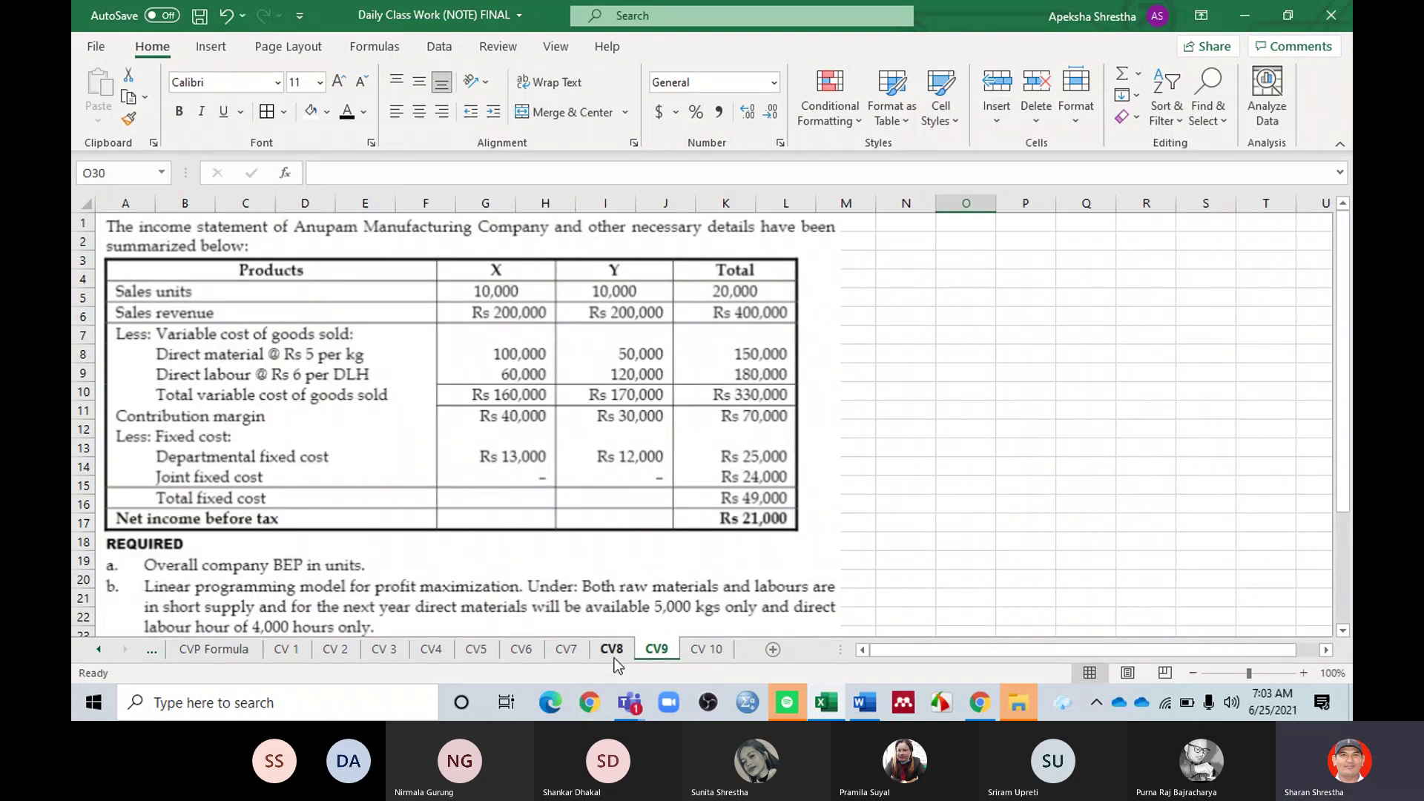
click(612, 651)
click(657, 648)
scroll(649, 323, down, 6)
scroll(659, 420, up, 6)
click(612, 649)
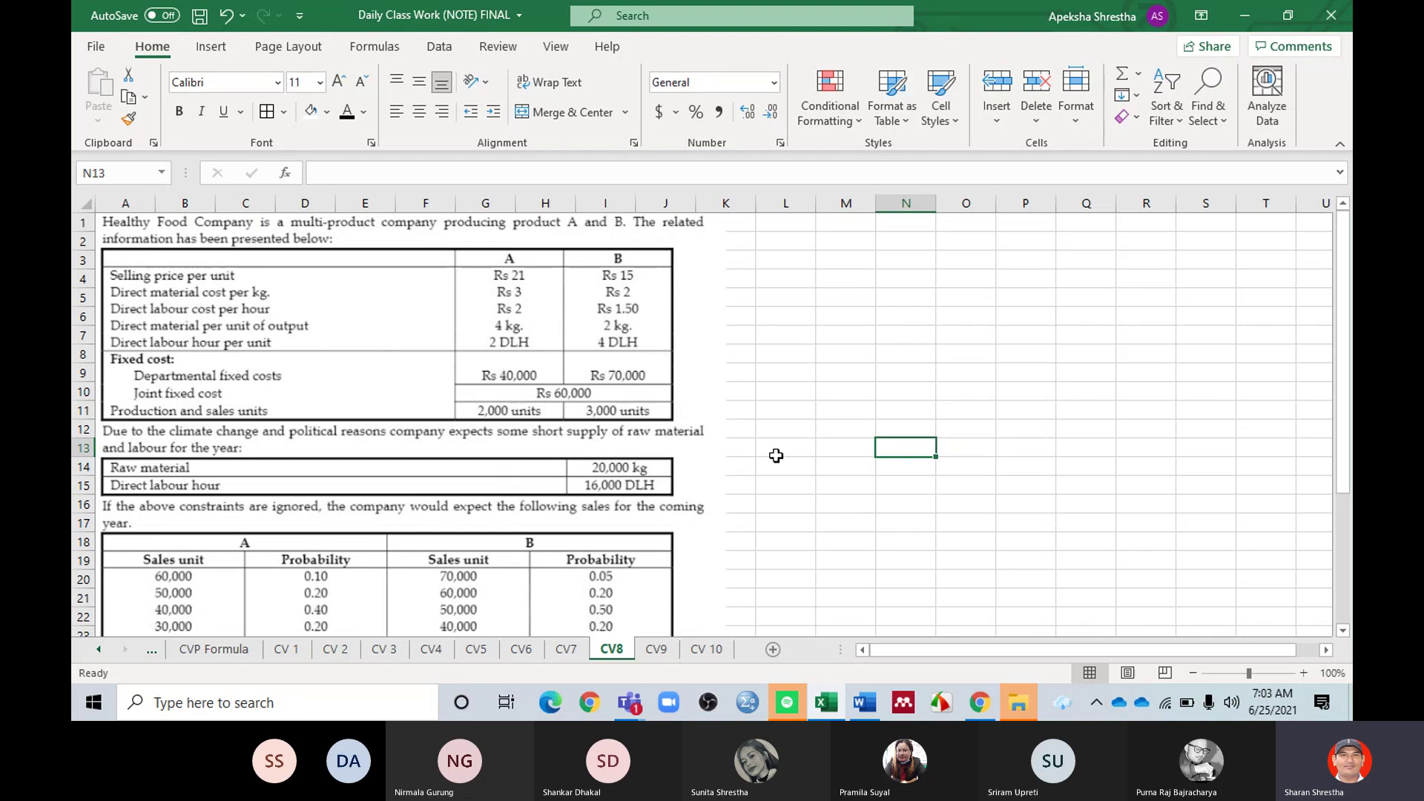
Step: Save the class workbook and minimize it to return to the Teams meeting window
click(198, 16)
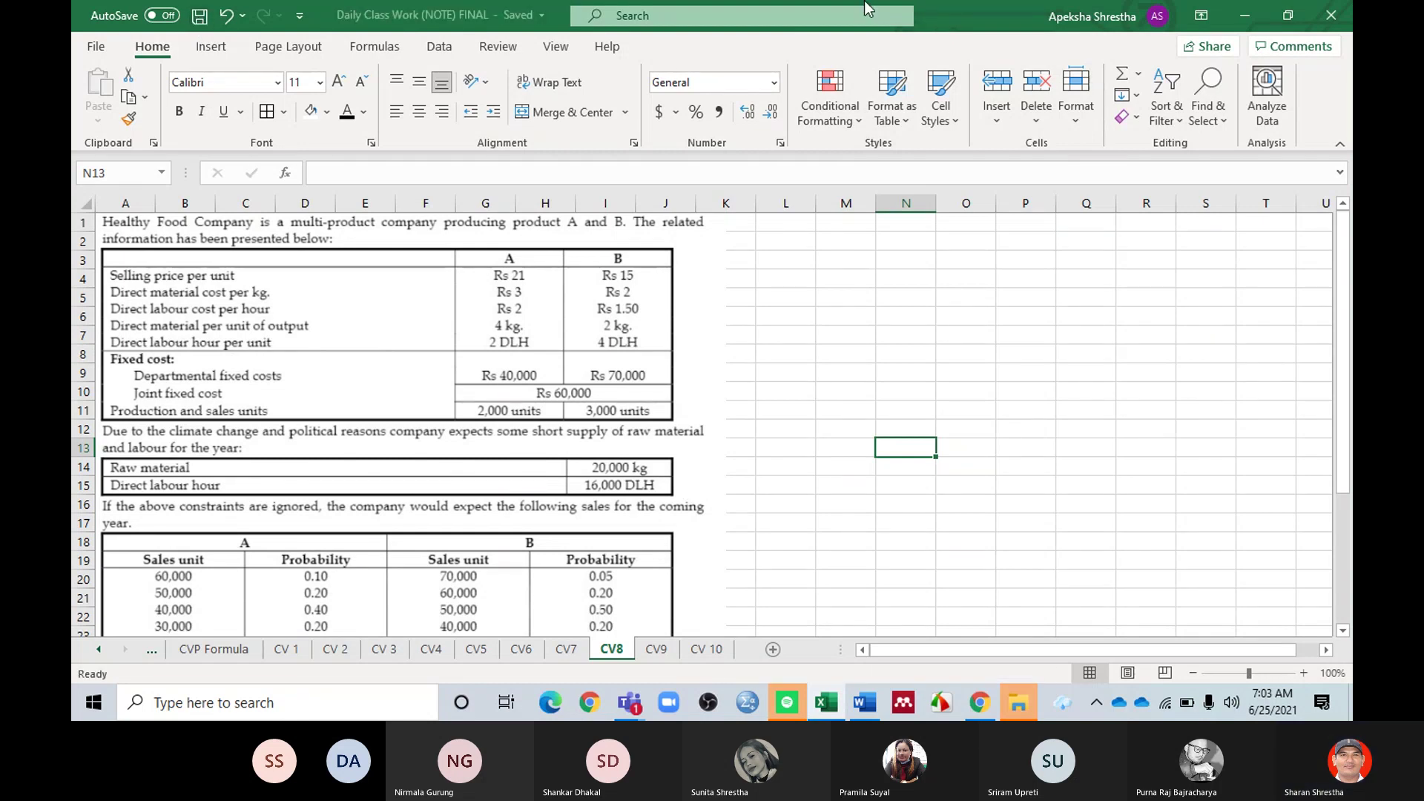
click(1254, 15)
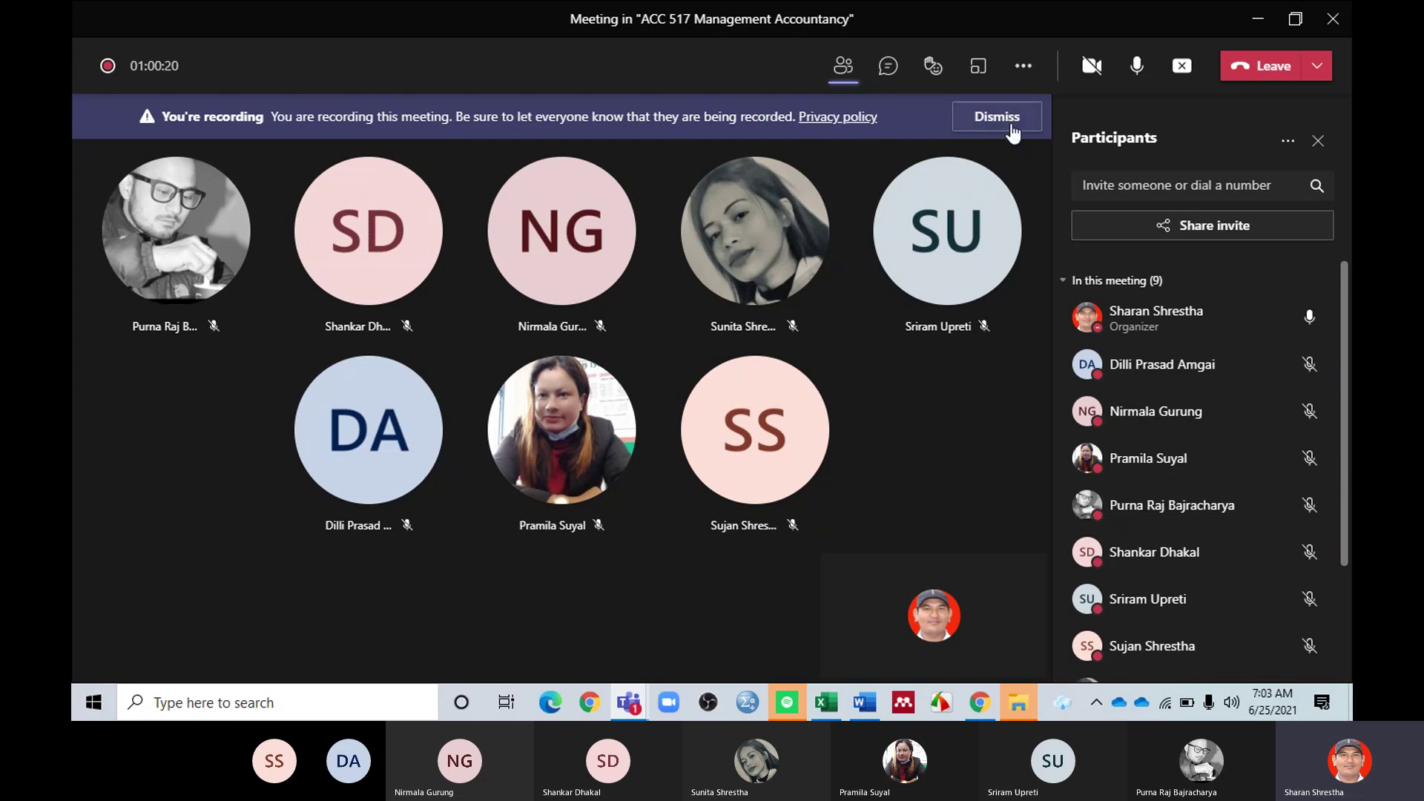
Step: Dismiss the meeting's recording notice and show the additional meeting actions that include stopping the recording
click(998, 117)
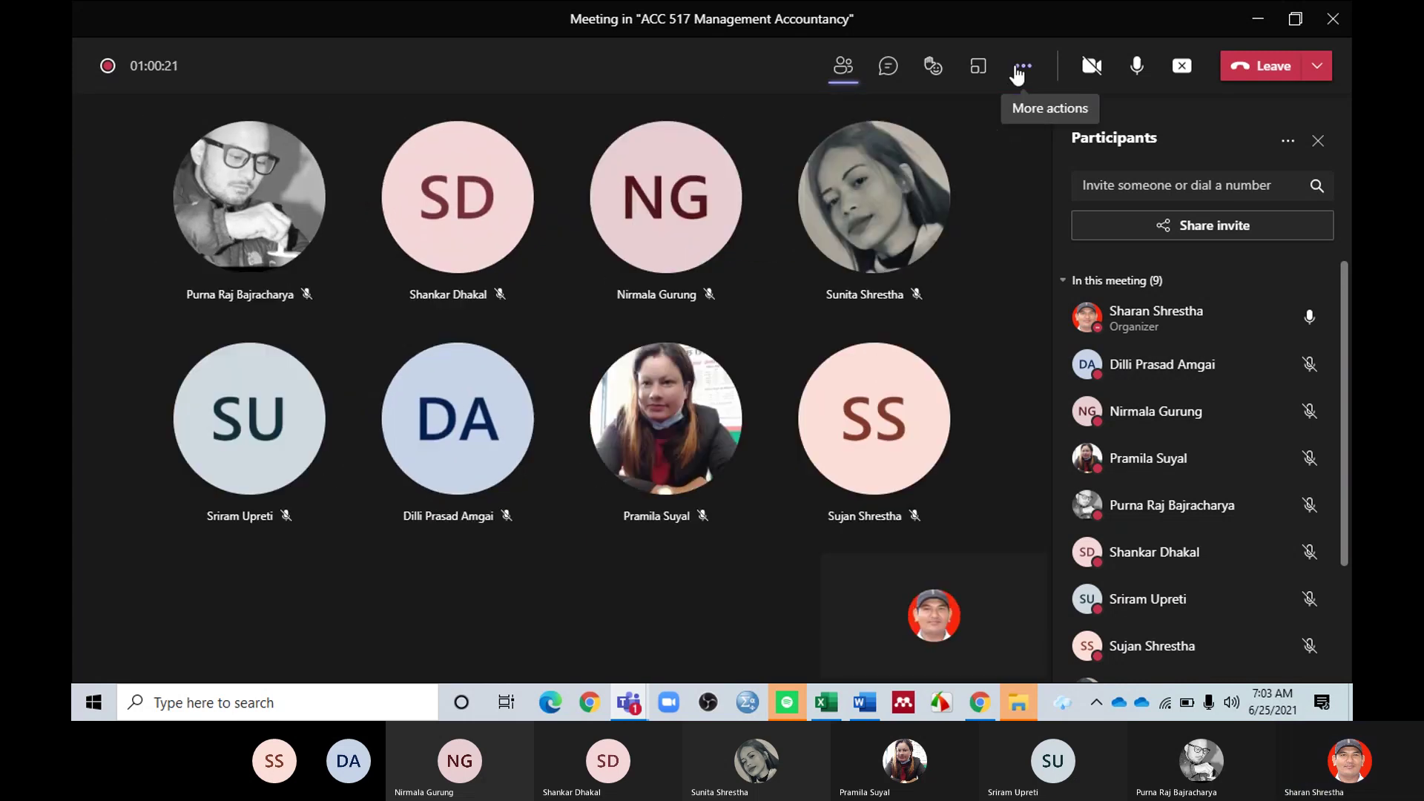
click(1024, 66)
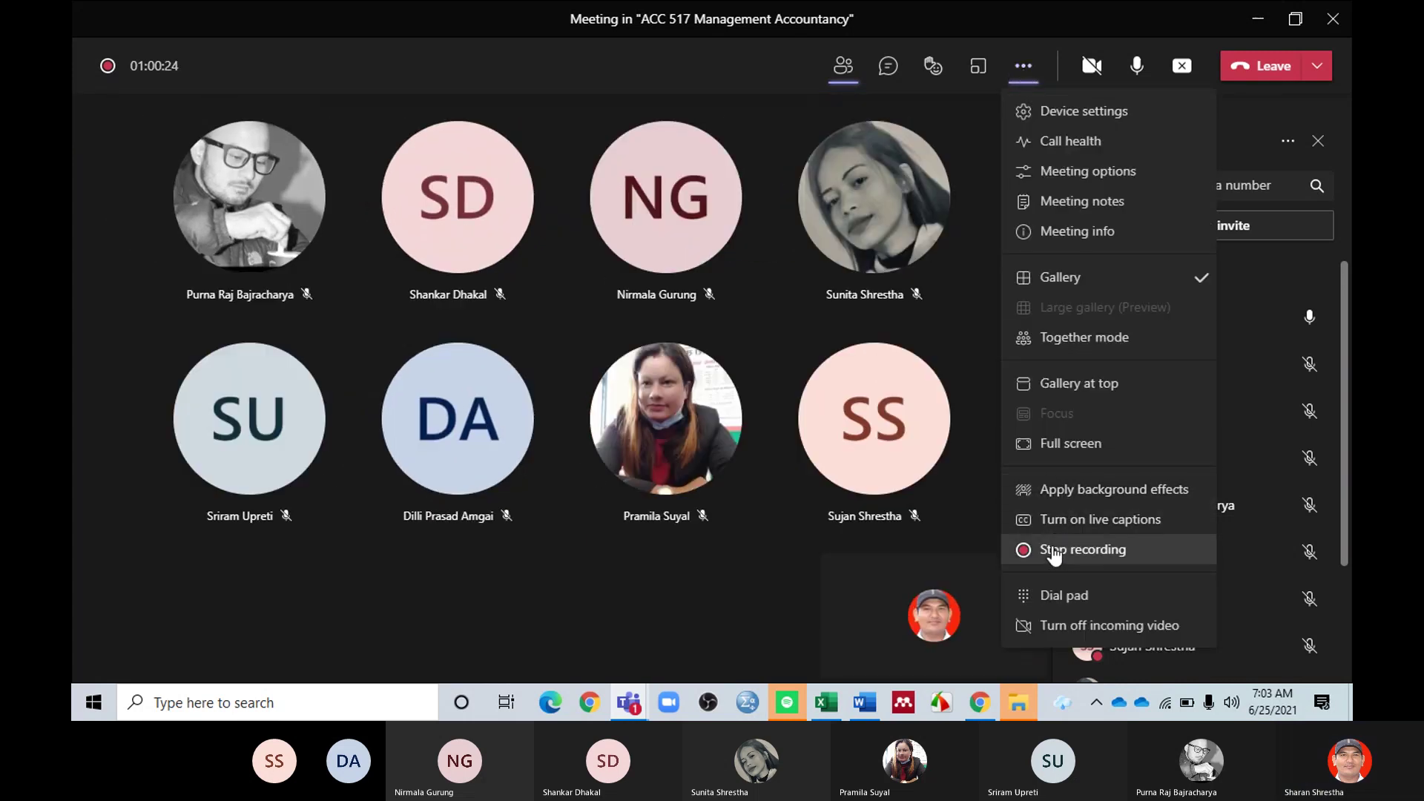